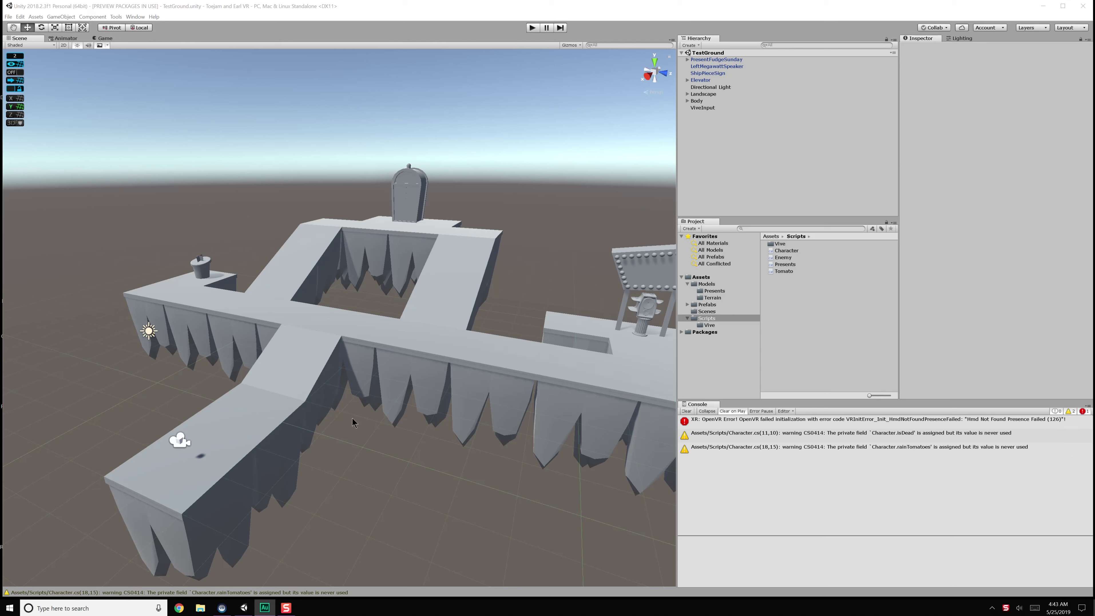
- Clear the console messages and open the Presents script in Visual Studio, making the ViveInput code pane wider
click(685, 410)
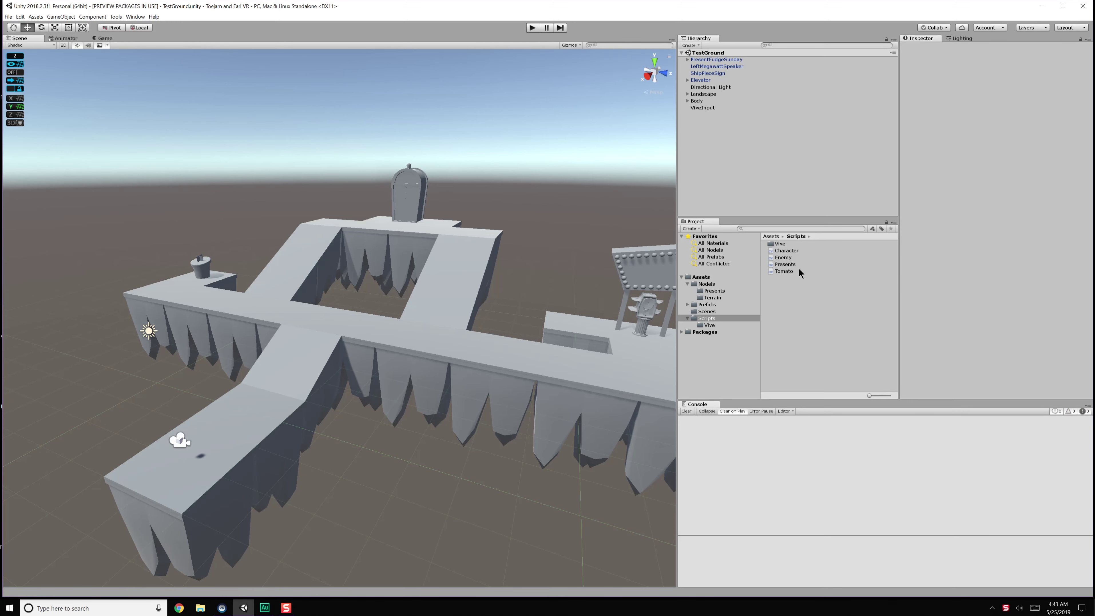
double_click(782, 265)
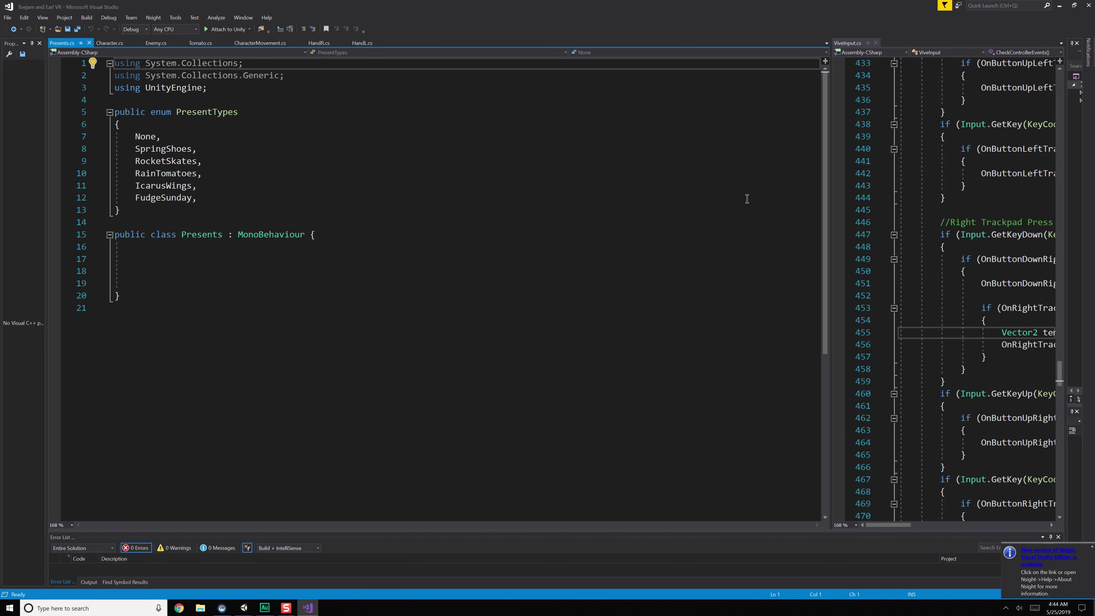
drag(832, 187, 410, 186)
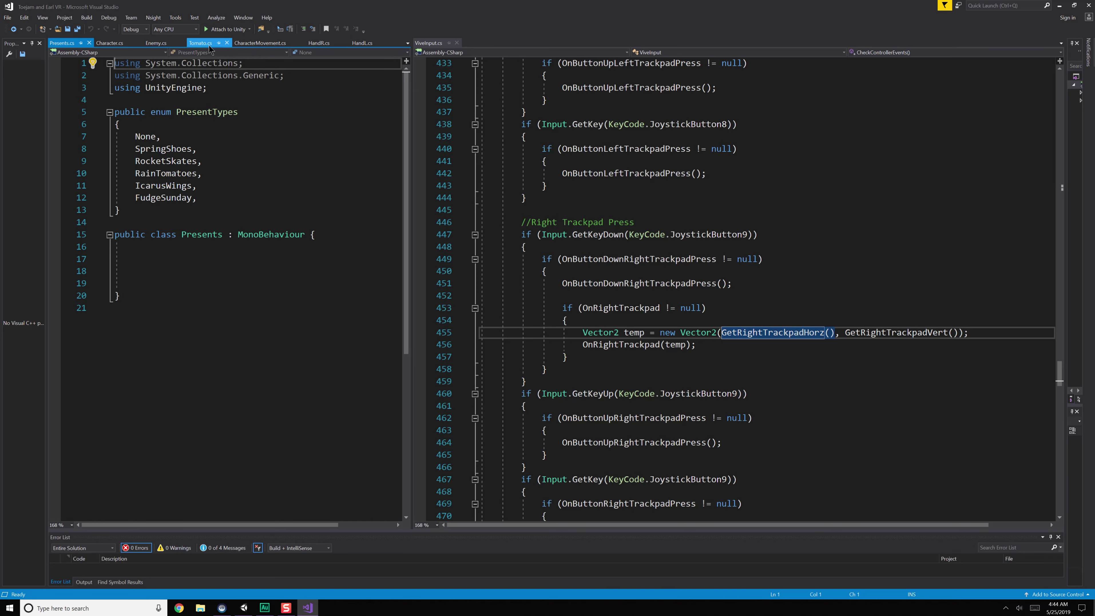
- Examine the Tomato, Enemy and Character scripts, including the collision handling and the Enemy class's Heal, TakeDamage and Update methods
click(201, 42)
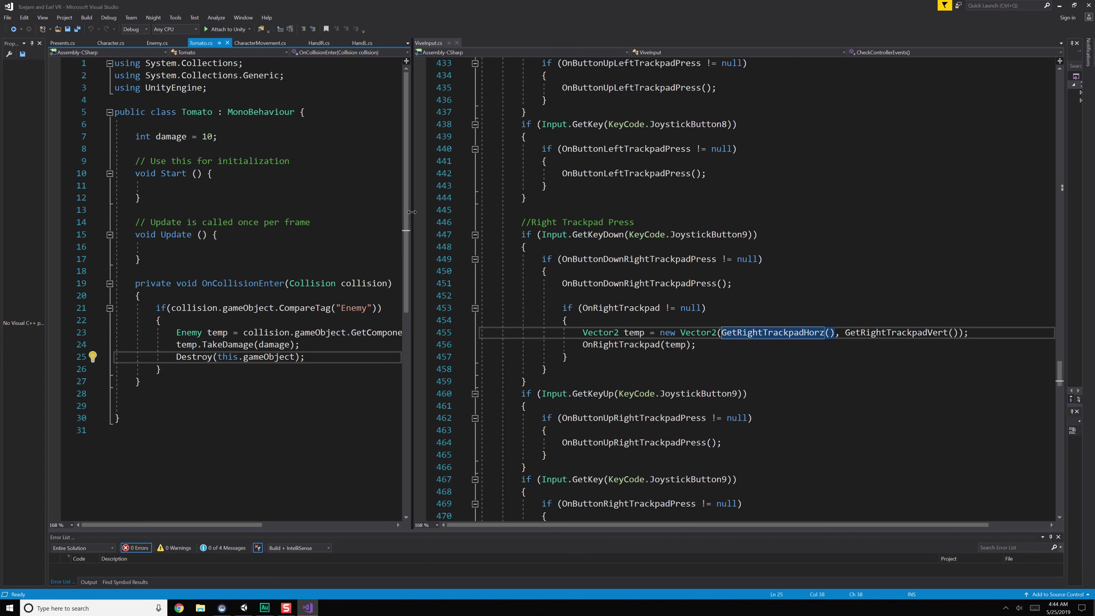
drag(412, 224, 541, 224)
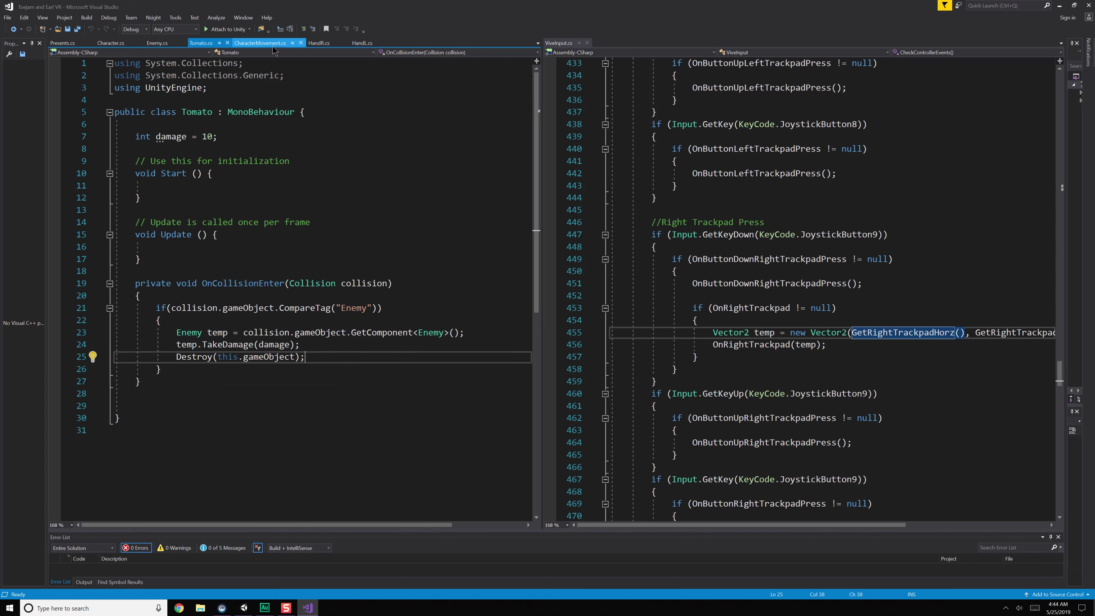
click(147, 45)
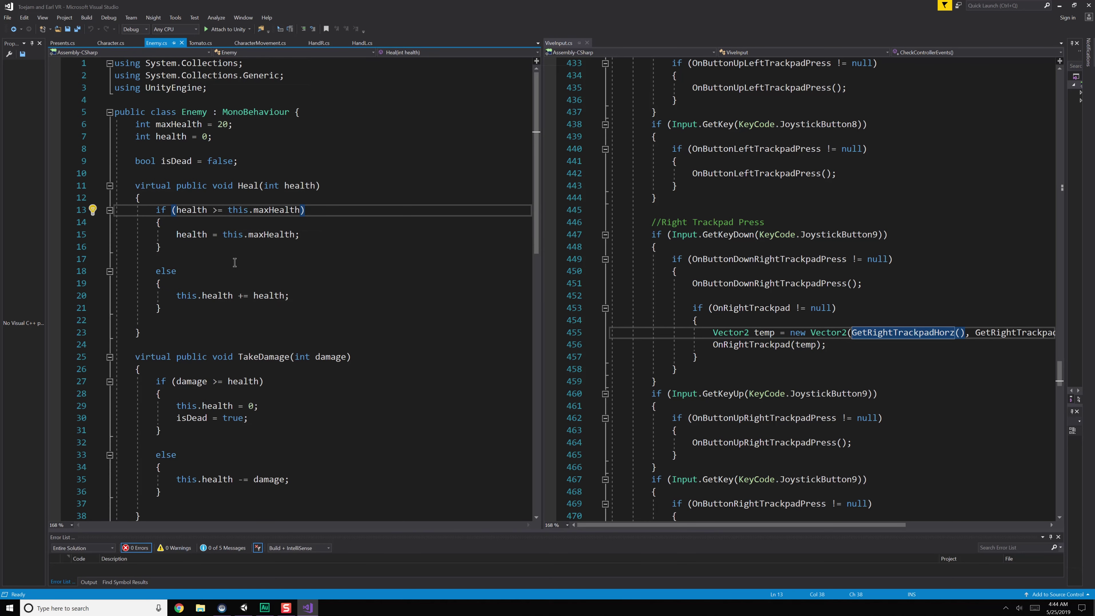
click(119, 42)
scroll(171, 64, down, 6)
click(156, 44)
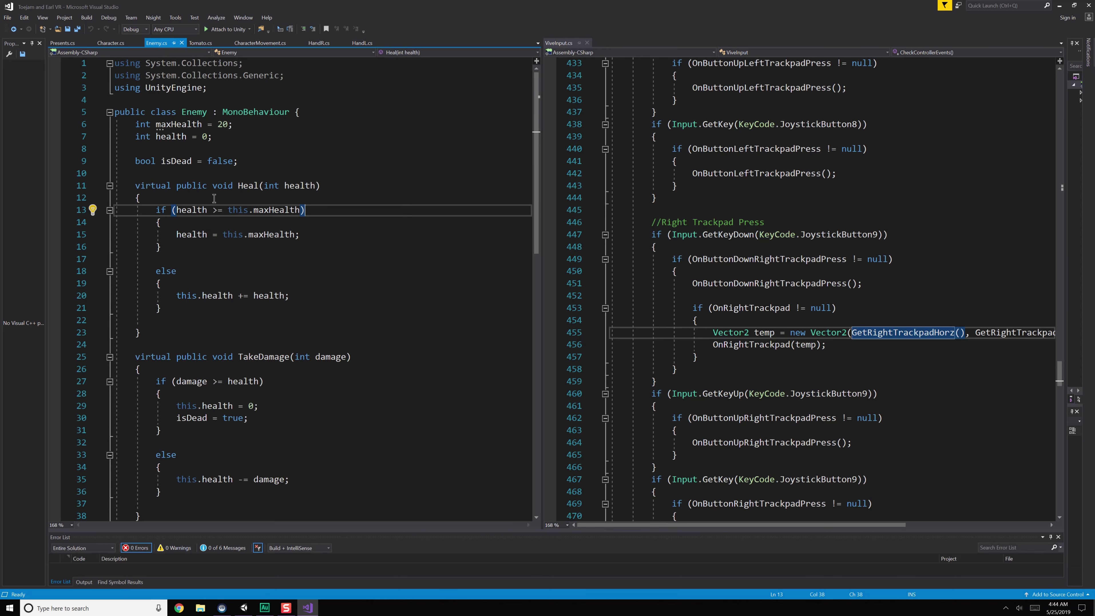
scroll(294, 336, down, 7)
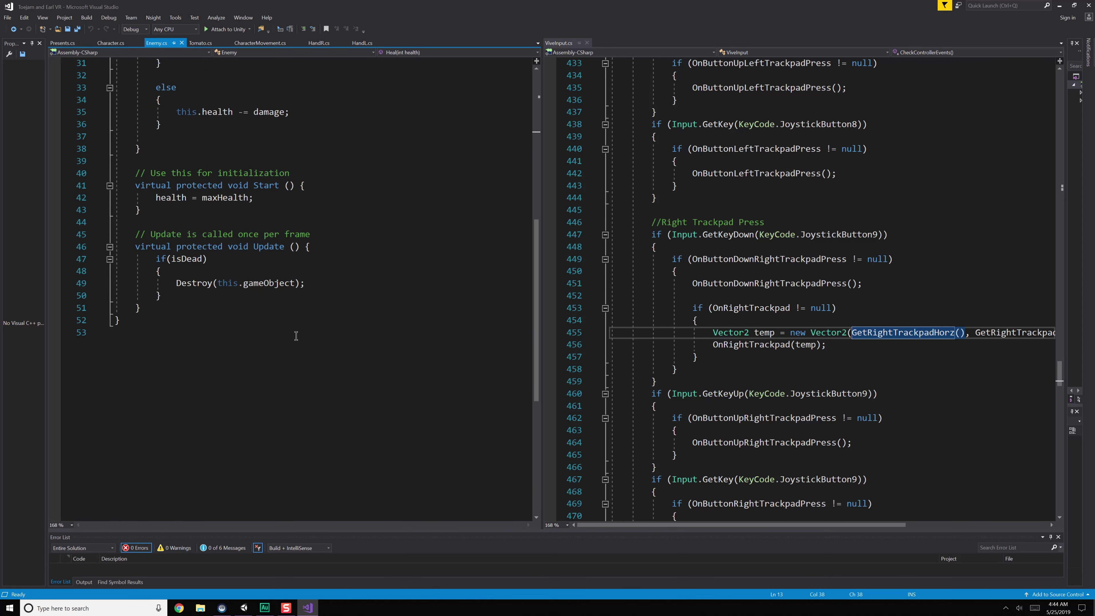
scroll(219, 223, up, 10)
- Examine the PresentTypes enum in Presents.cs and the movement code in CharacterMovement.cs
click(62, 43)
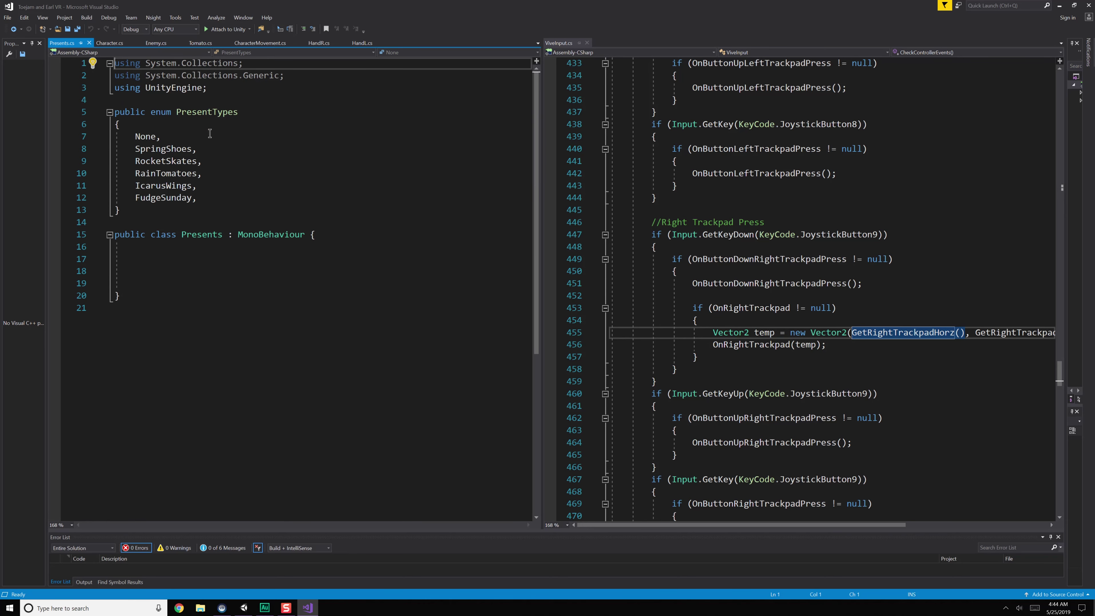
drag(199, 210, 104, 115)
click(186, 149)
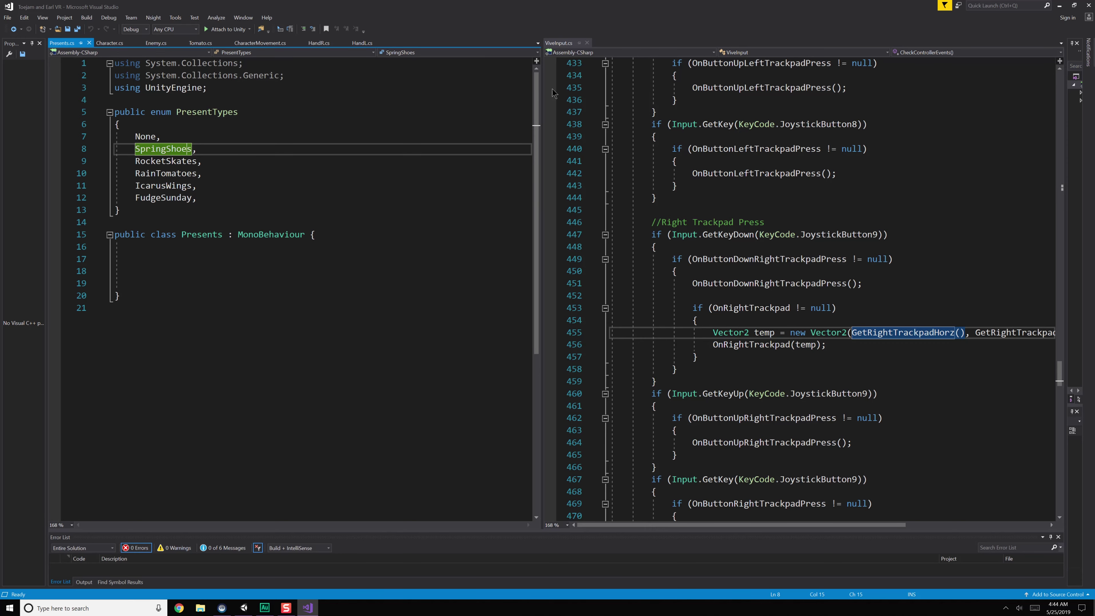
drag(542, 90, 433, 90)
click(257, 42)
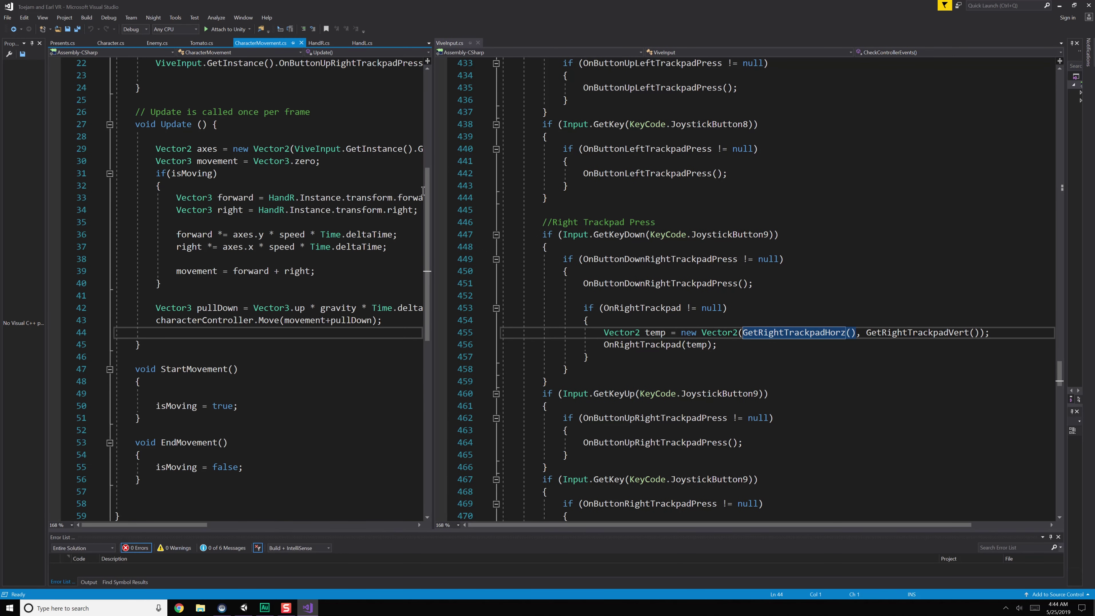
drag(432, 194, 577, 203)
scroll(372, 376, down, 2)
scroll(373, 376, up, 9)
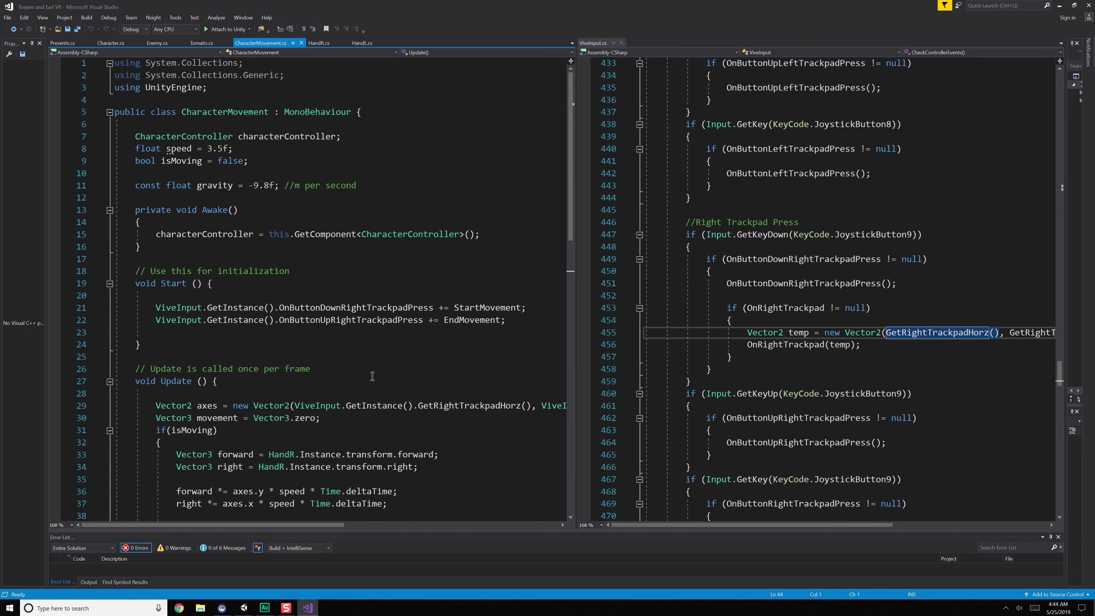
scroll(617, 149, up, 8)
- Close the ViveInput.cs file and look through the HandR script
click(621, 43)
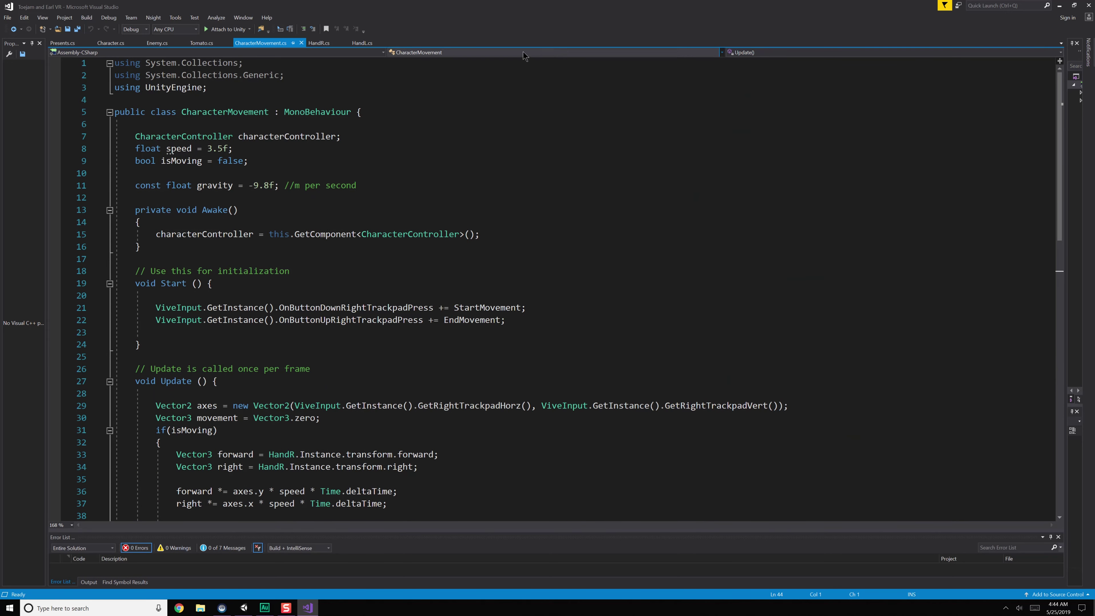
click(365, 43)
click(317, 43)
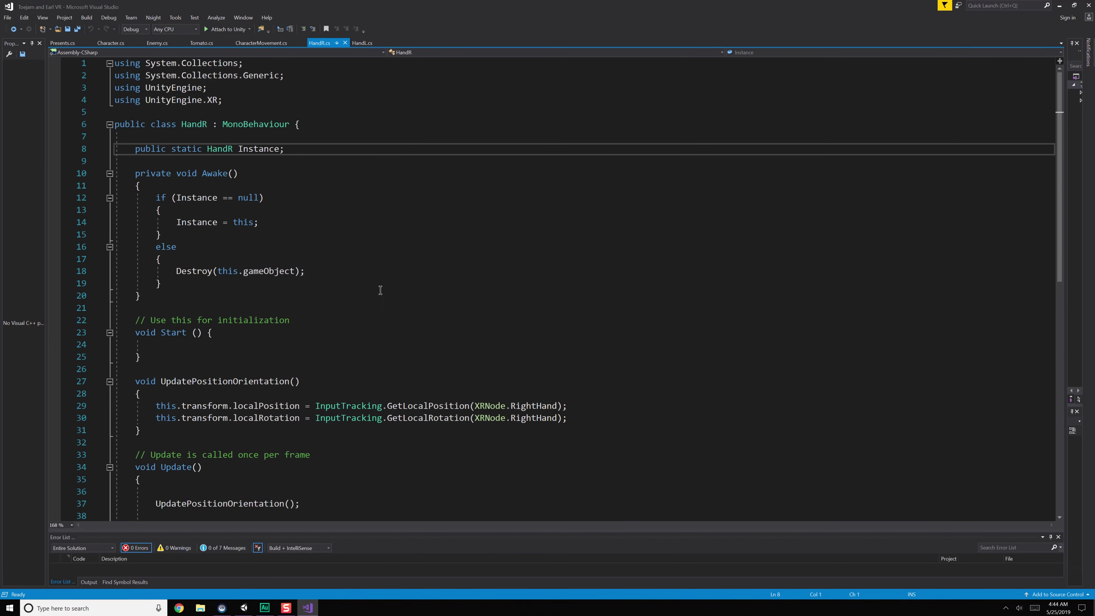
scroll(395, 340, down, 3)
scroll(395, 340, up, 3)
- Examine the UsePresent cases, the Update switch and the RainTomatoes coroutine in Character.cs
click(110, 43)
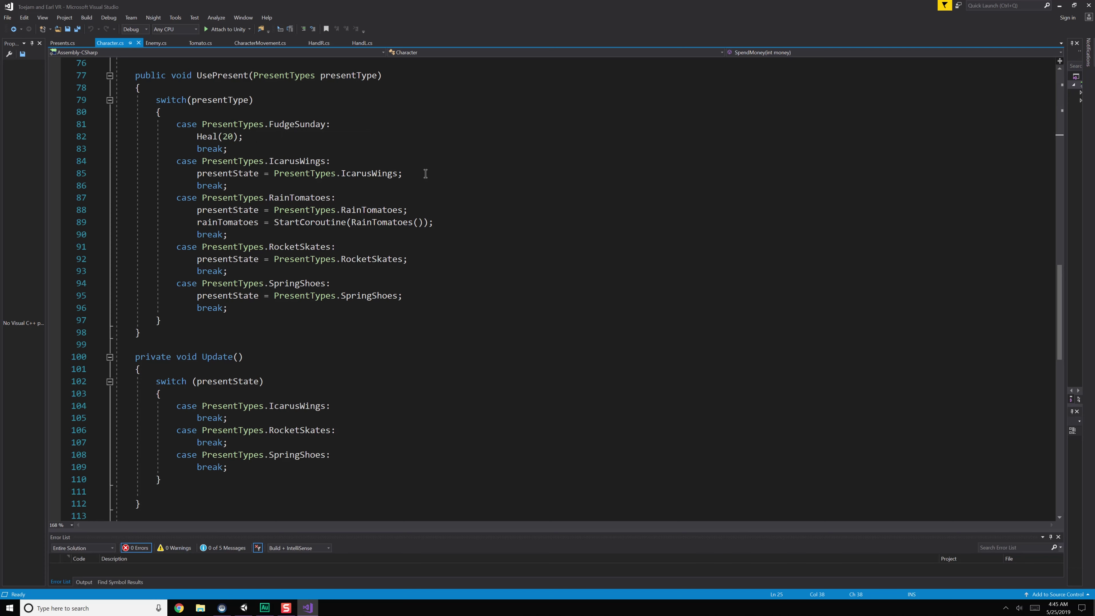
drag(426, 173, 125, 161)
click(287, 188)
click(480, 223)
drag(481, 222, 89, 221)
click(242, 210)
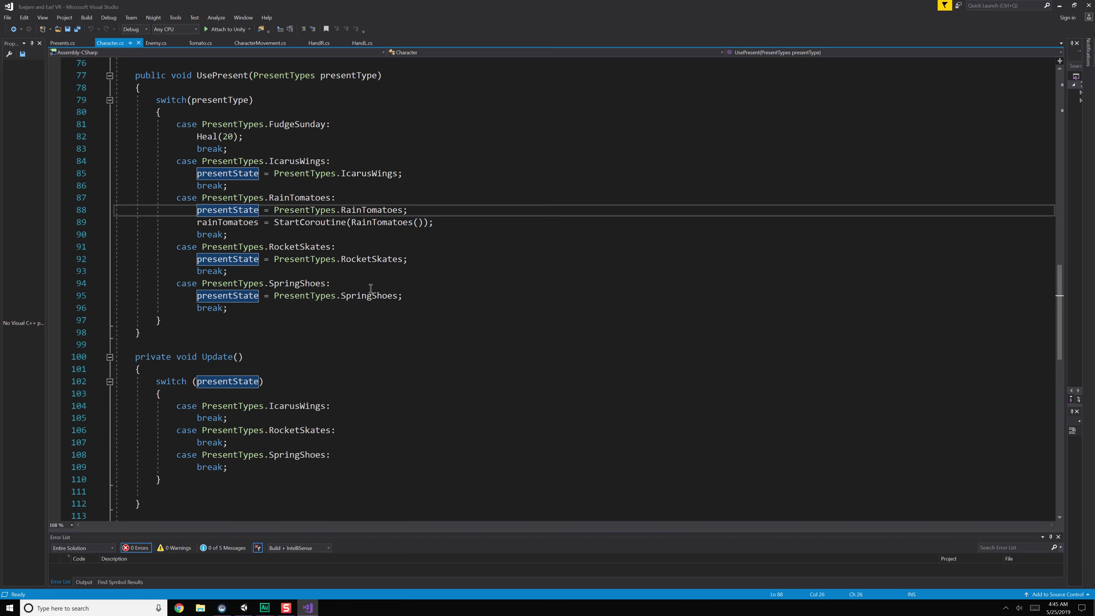
scroll(371, 288, down, 9)
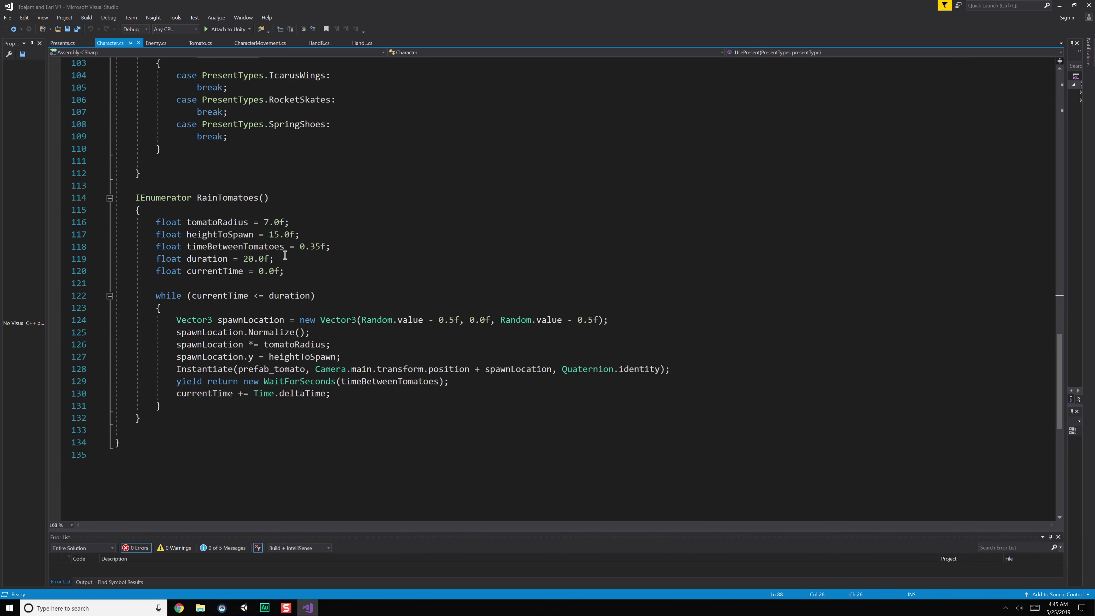
scroll(272, 252, up, 9)
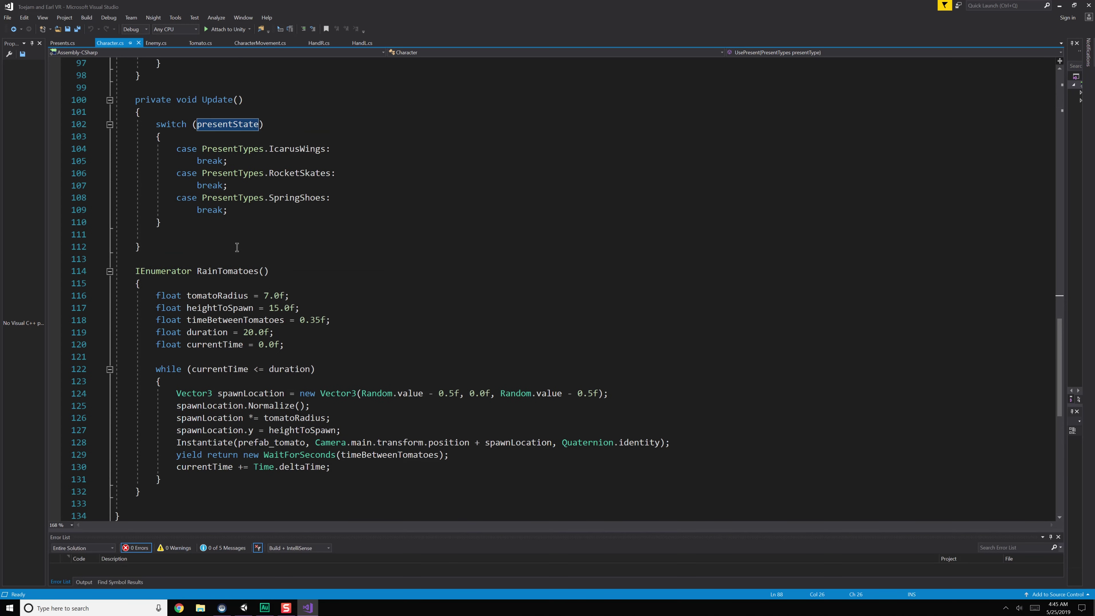
scroll(242, 238, down, 4)
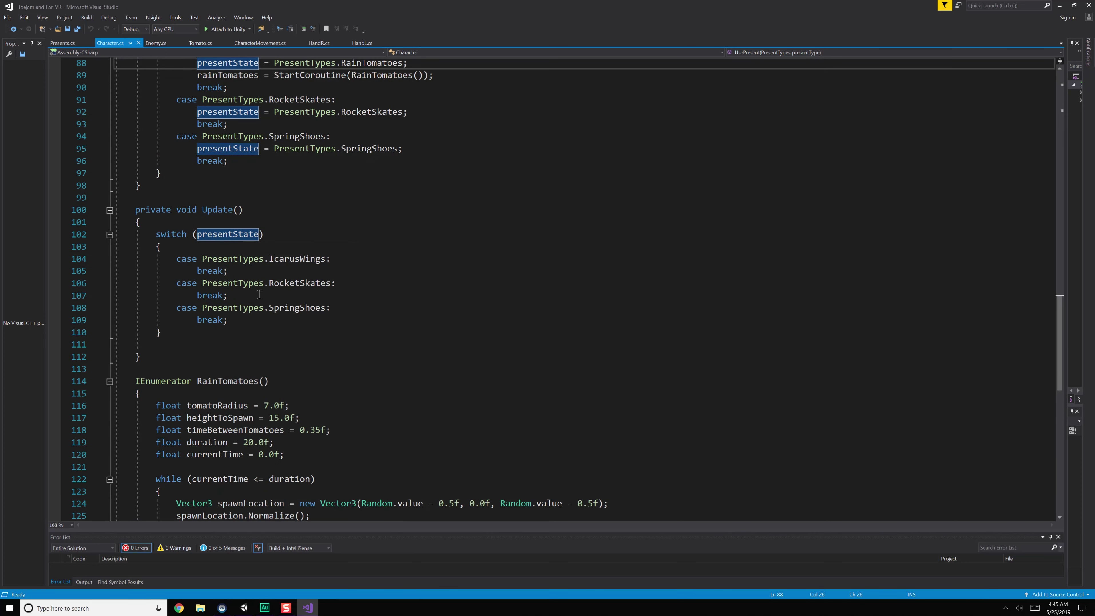
- Insert the call Input.GetKeyDown(KeyCode.Alpha1) above the presentState switch in the Update method of Character.cs
click(196, 222)
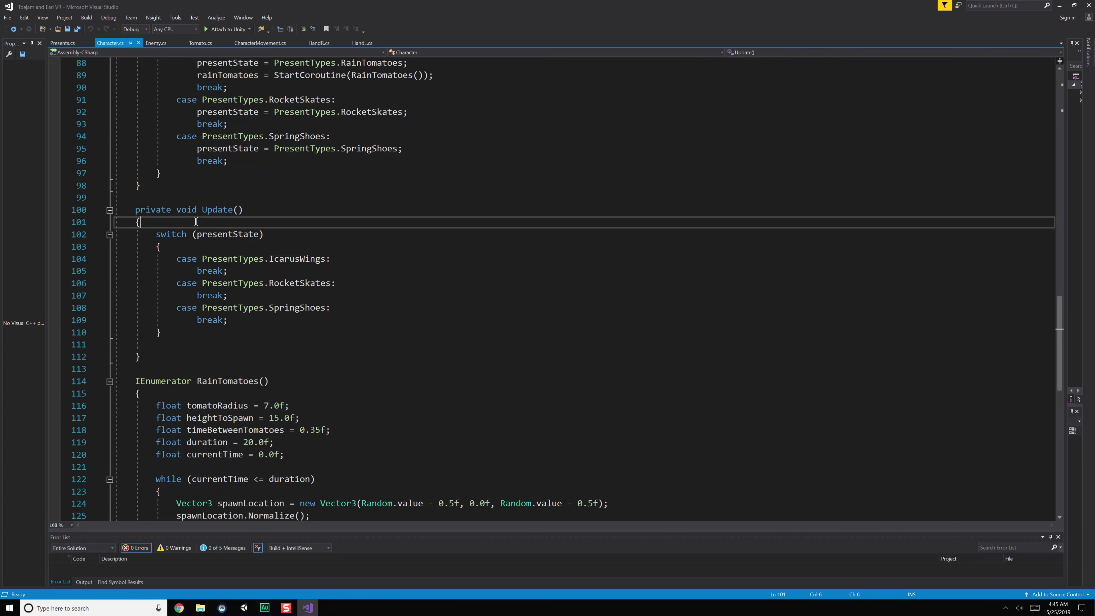
key(Return)
key(Return)
key(Return)
key(Up)
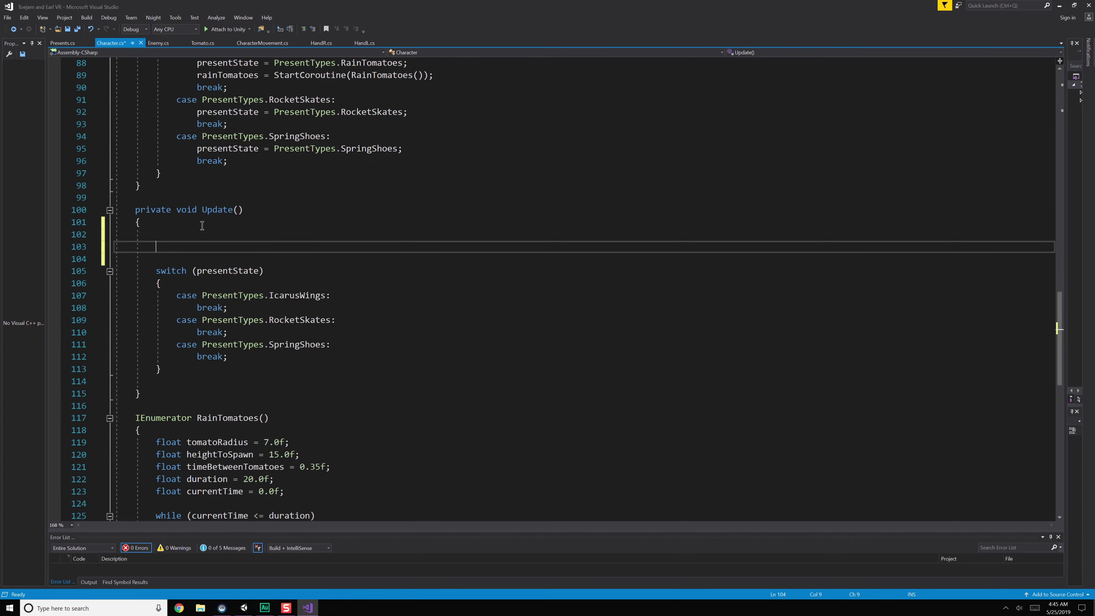
text(Input.GetKeyDown()
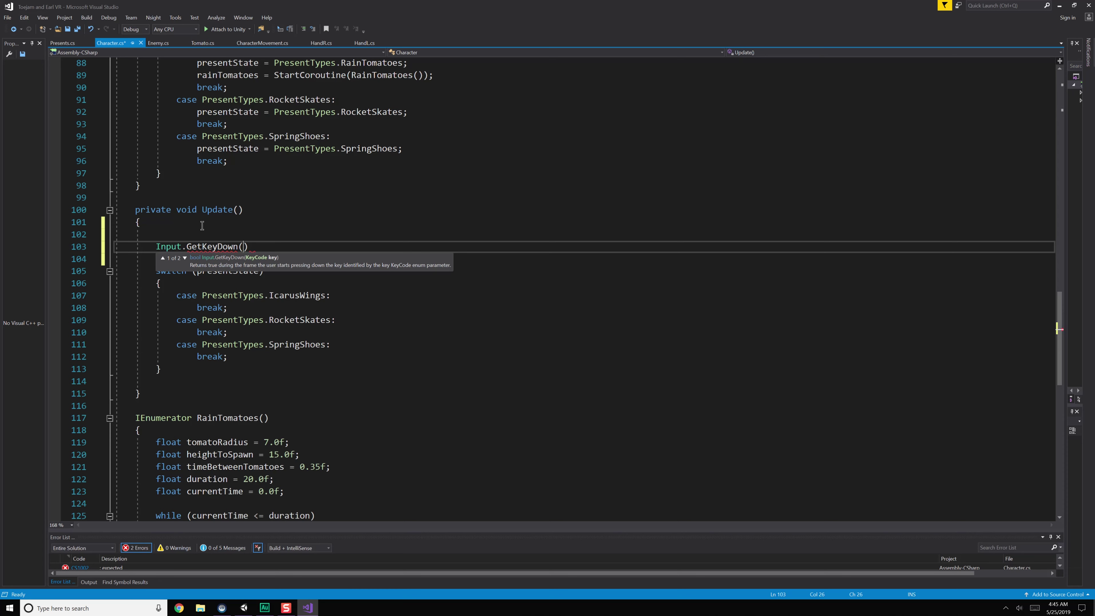
text(KeyCode.)
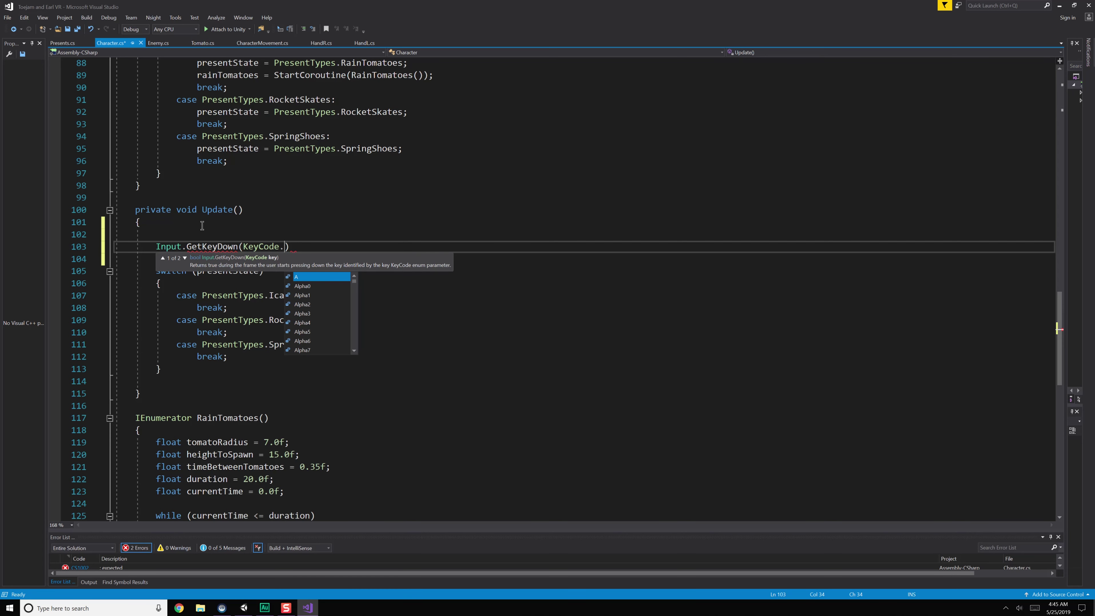
text(One)
key(BackSpace)
key(BackSpace)
key(BackSpace)
key(Down)
key(Down)
key(Down)
key(Down)
key(Down)
key(Down)
key(Down)
key(Down)
key(Up)
key(Up)
key(Up)
key(Up)
key(Up)
key(Up)
key(Up)
key(Up)
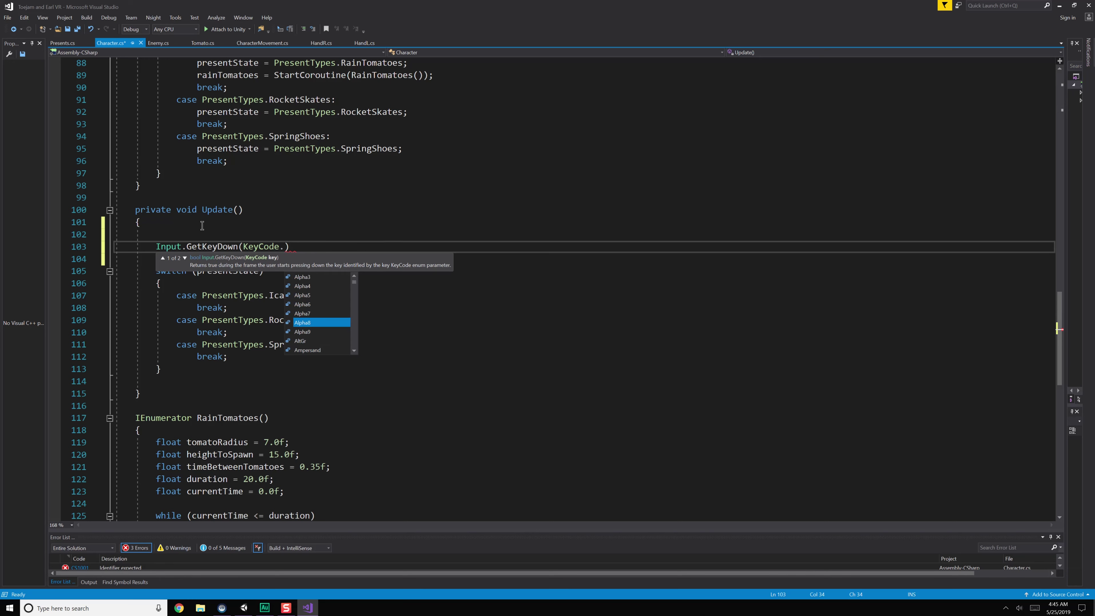
key(Down)
key(Down)
key(Tab)
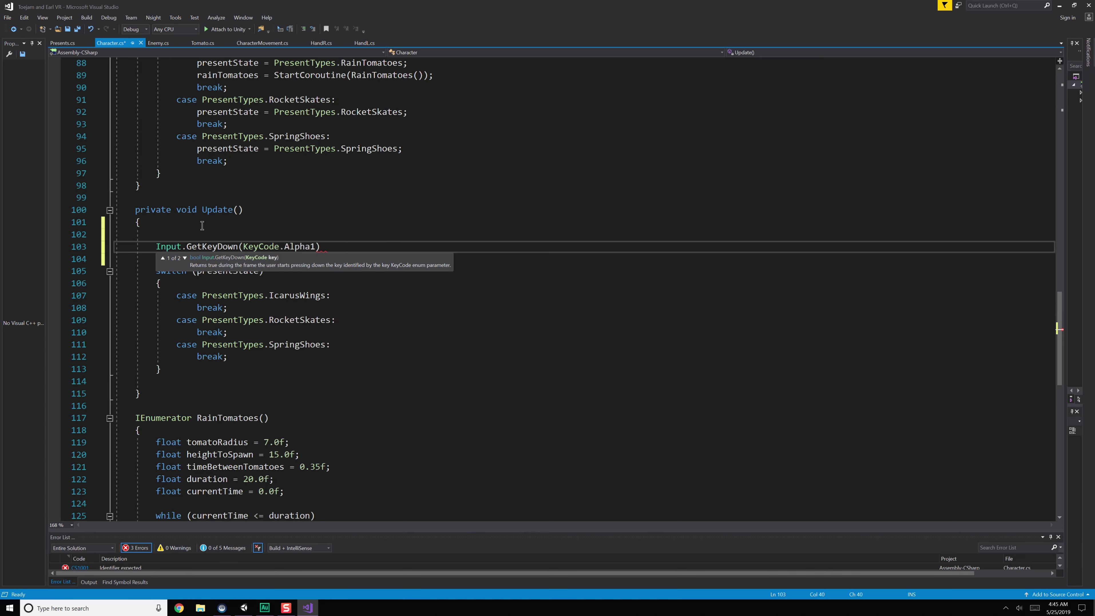
- Turn the Alpha1 key check into an if statement with an empty braced body and save the script
text())
key(Return)
text({)
key(Return)
key(ctrl+s)
click(152, 245)
text(if()
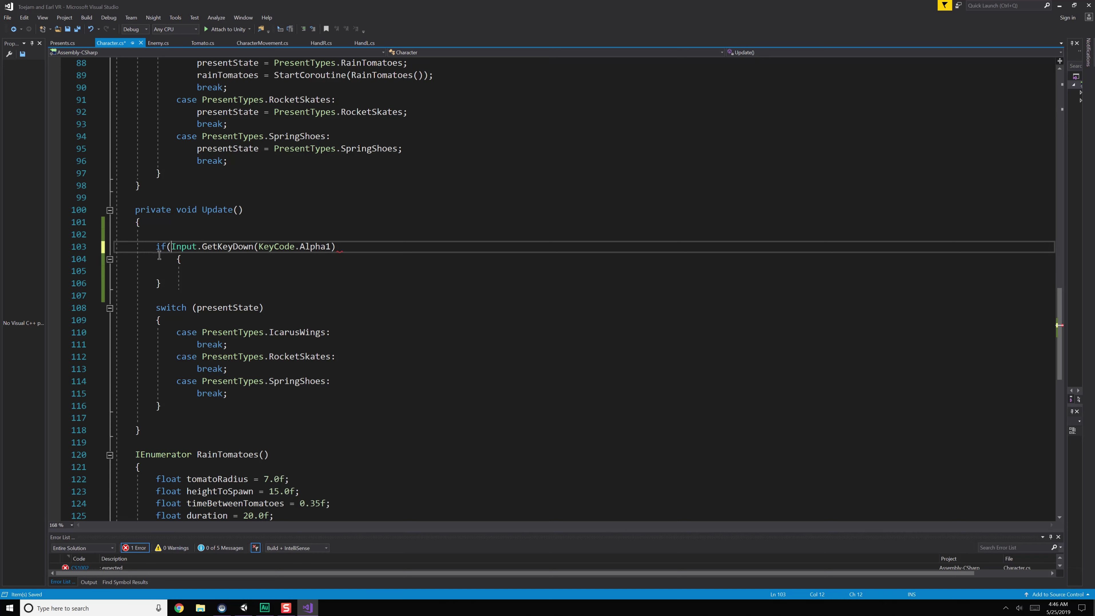
text())
key(ctrl+s)
click(253, 268)
- Add a UsePresent() call inside the body of the Alpha1 if statement
scroll(268, 278, down, 5)
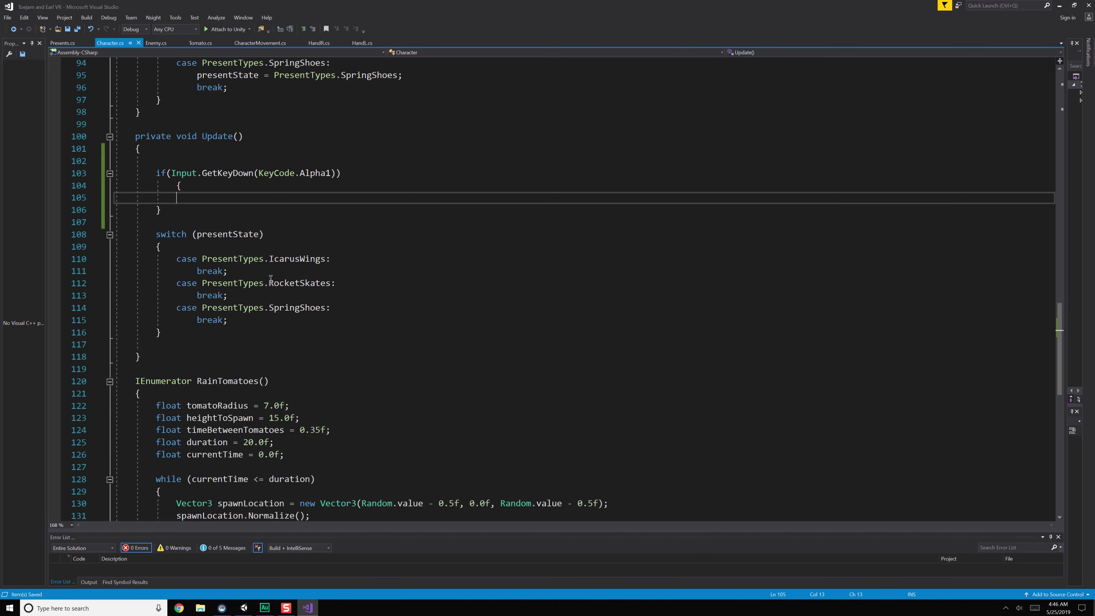
scroll(263, 179, up, 10)
scroll(263, 180, down, 2)
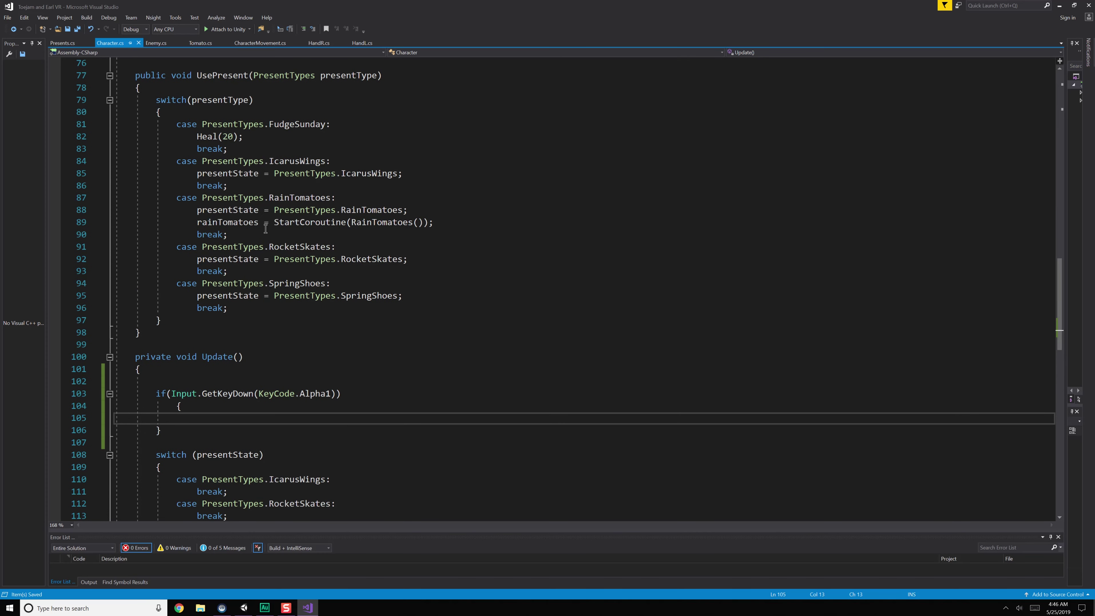
text(UsePres)
key(Tab)
text(())
key(BackSpace)
key(BackSpace)
text(()
double_click(340, 75)
click(234, 418)
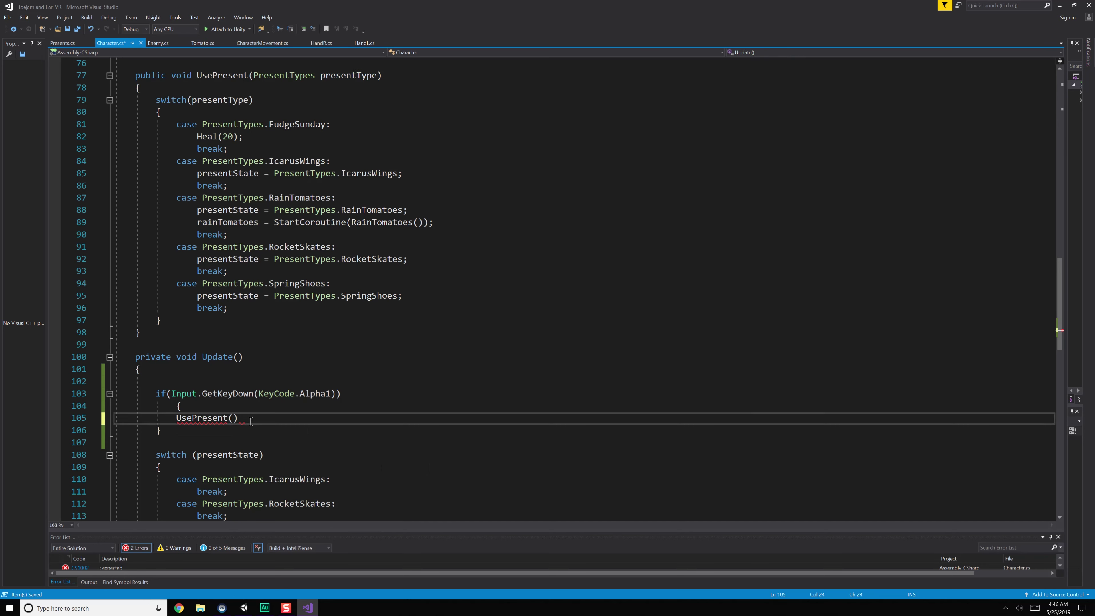
- Pass PresentTypes.RainTomatoes to the UsePresent call, end the statement, save, and check the RainTomatoes coroutine
text(PresentT)
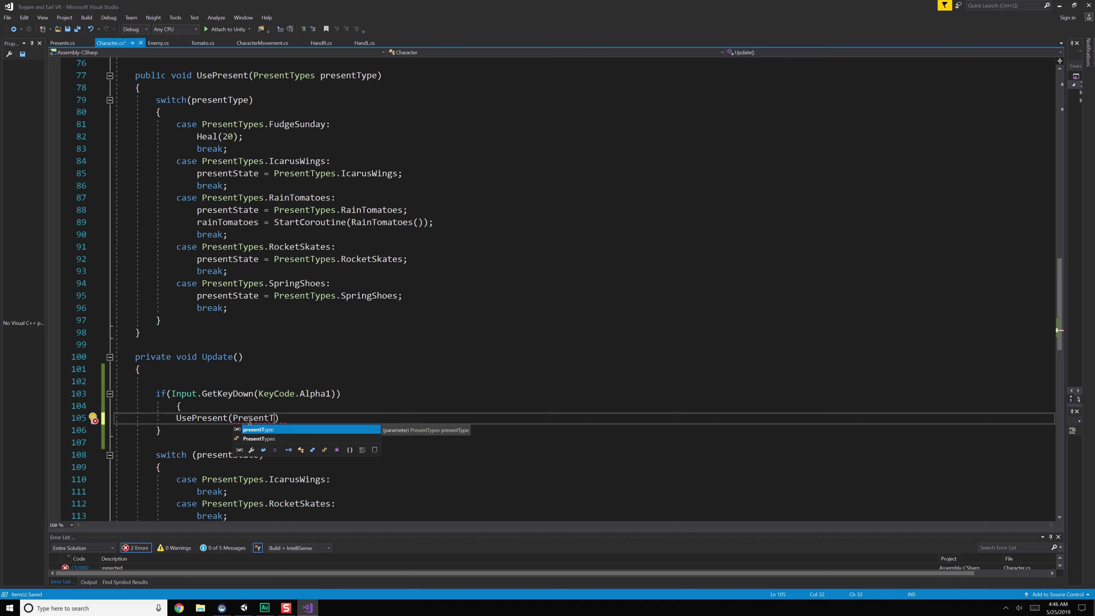
key(Tab)
text(.)
key(Down)
key(Down)
key(Down)
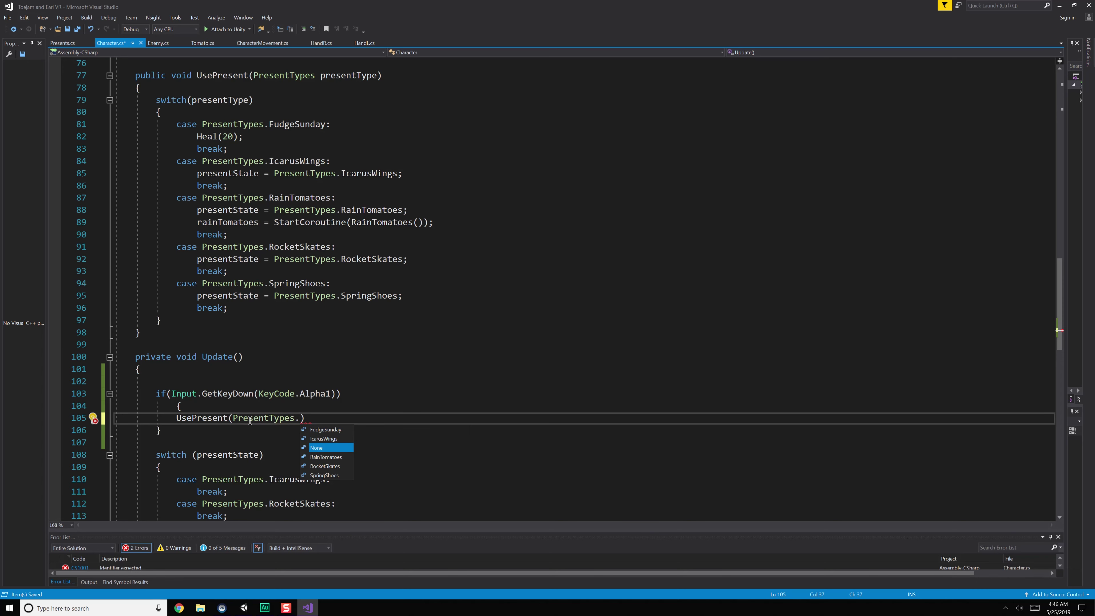
key(Tab)
text(;)
key(ctrl+s)
drag(234, 89, 273, 275)
scroll(299, 306, down, 10)
drag(241, 222, 142, 456)
click(162, 442)
- Switch to Unity and play-test the scene, dock the Game view beside the Console, and stop play mode
click(244, 608)
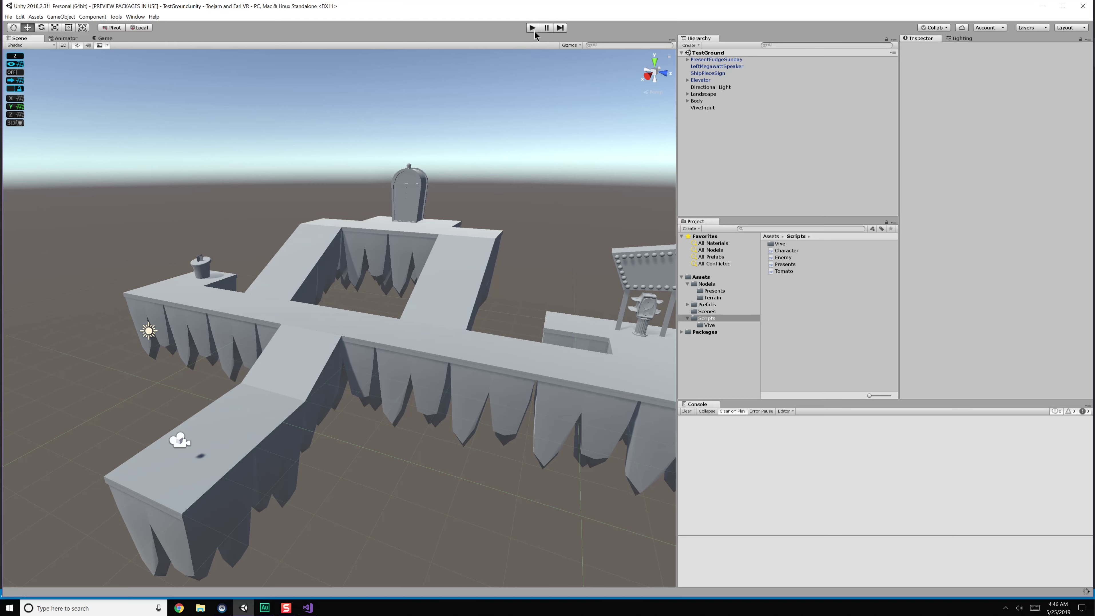
click(532, 28)
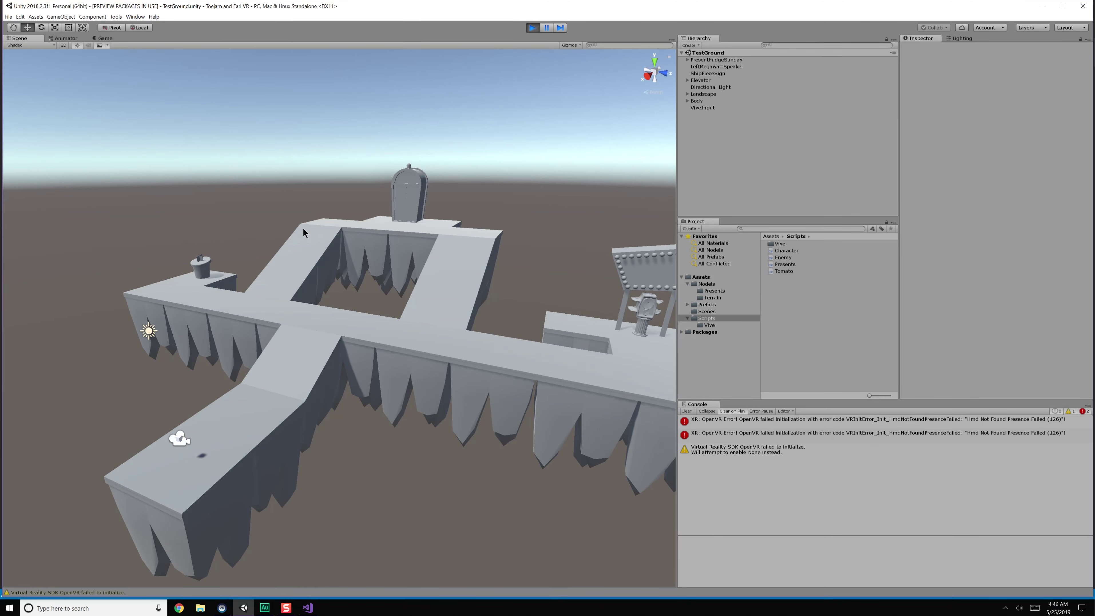
drag(100, 37, 766, 472)
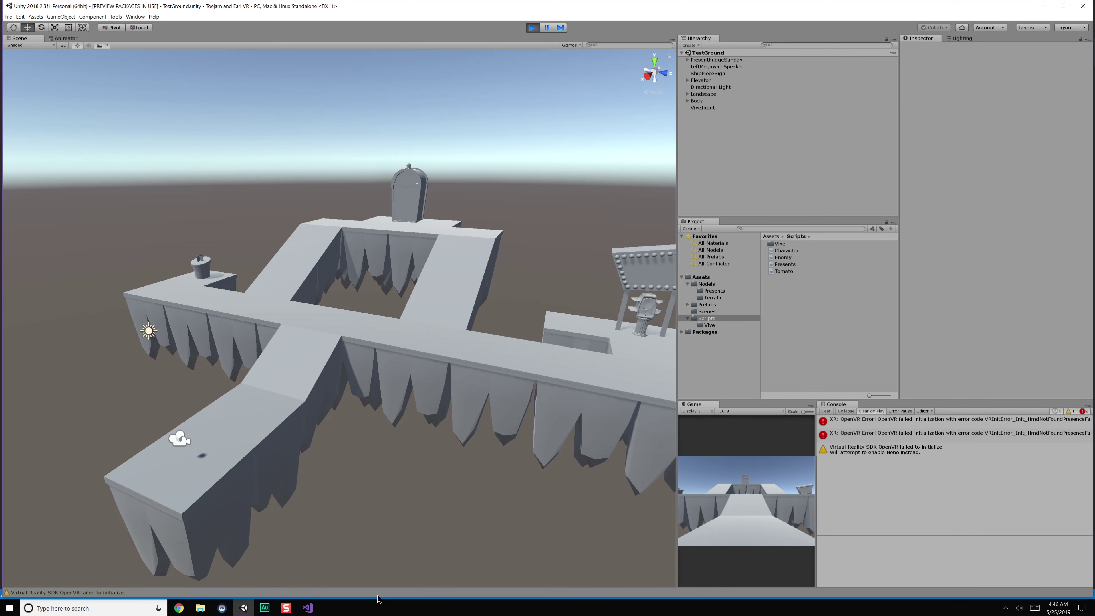
click(535, 28)
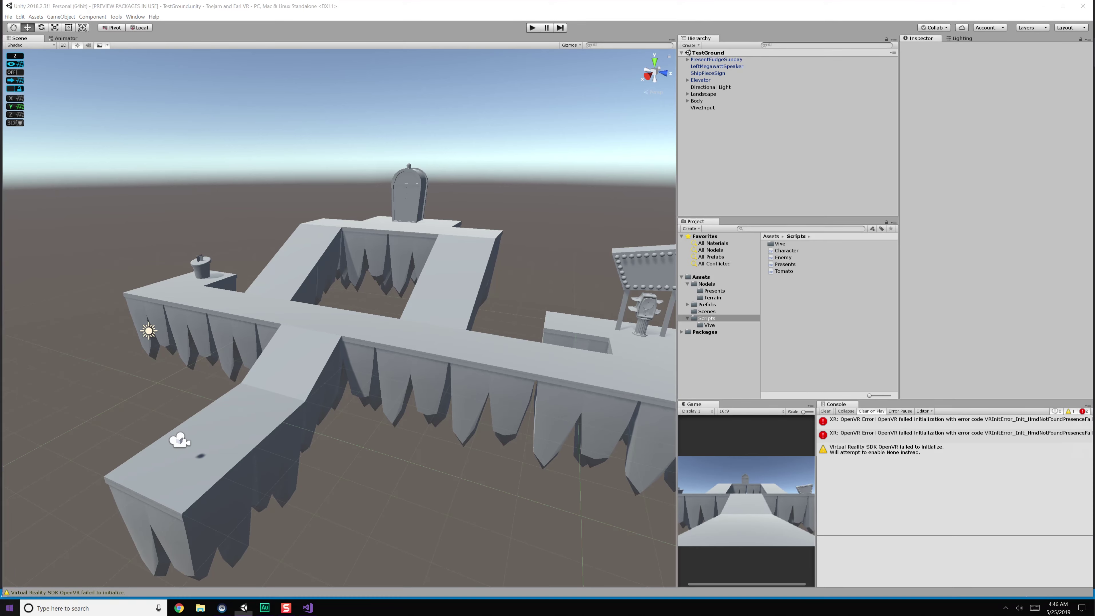
- Switch to Steam, launch SteamVR, and minimize the Steam library window
click(9, 607)
click(159, 367)
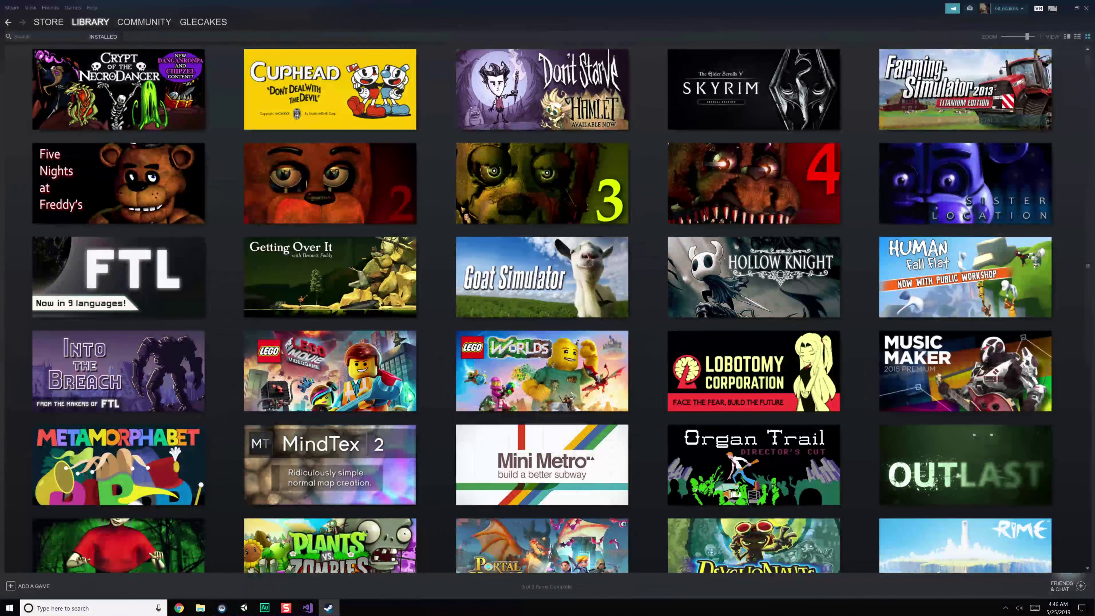
drag(901, 6, 833, 278)
click(960, 276)
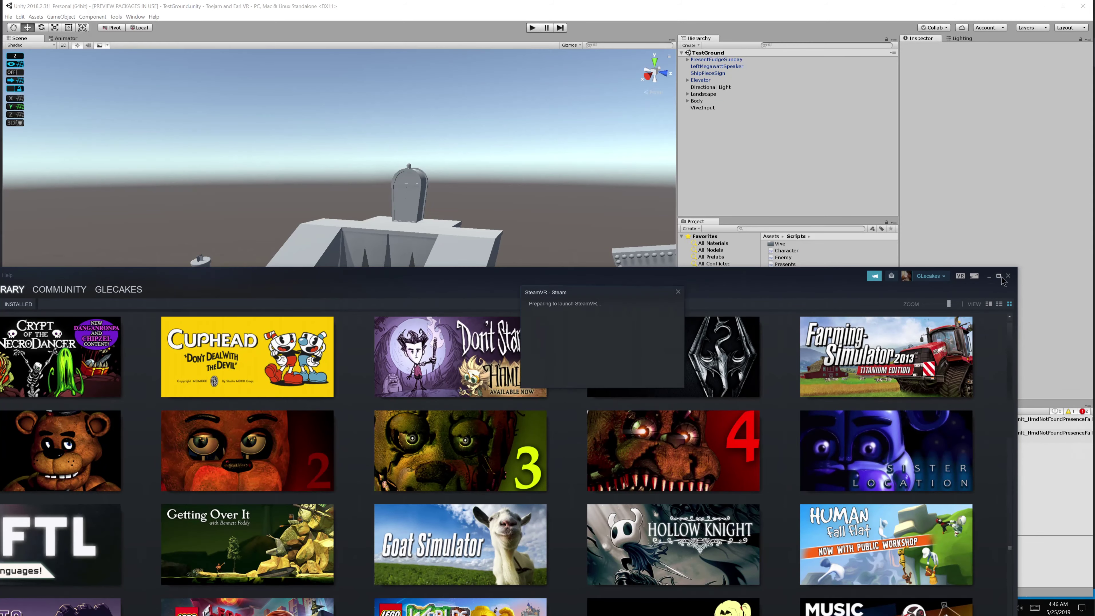
click(989, 276)
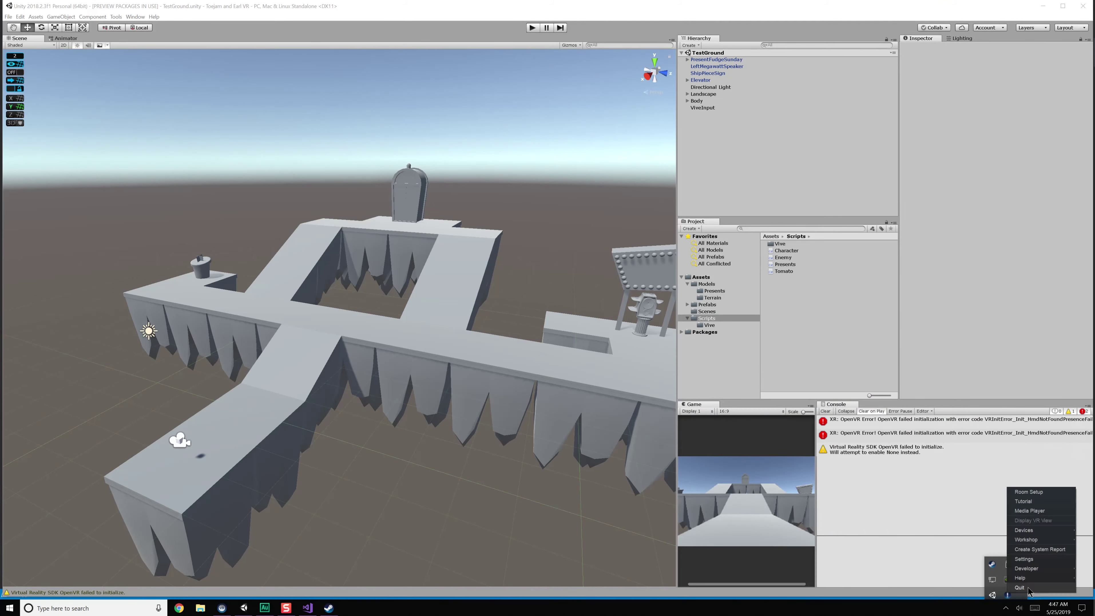
- Restart SteamVR through Steam, minimize Steam, and close the HTC Account sign-in window
click(993, 580)
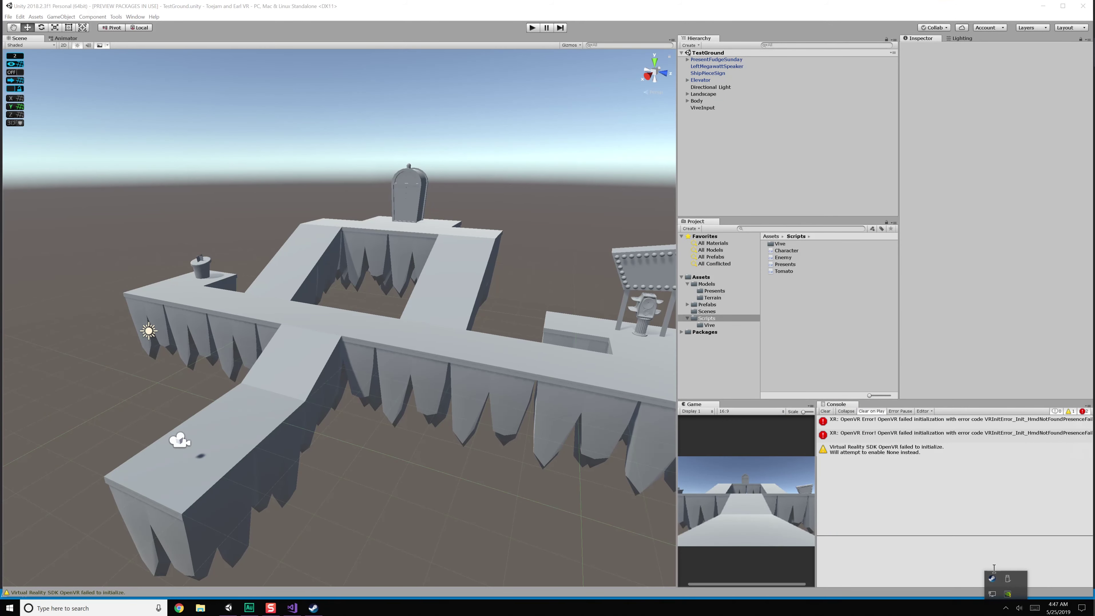
double_click(992, 578)
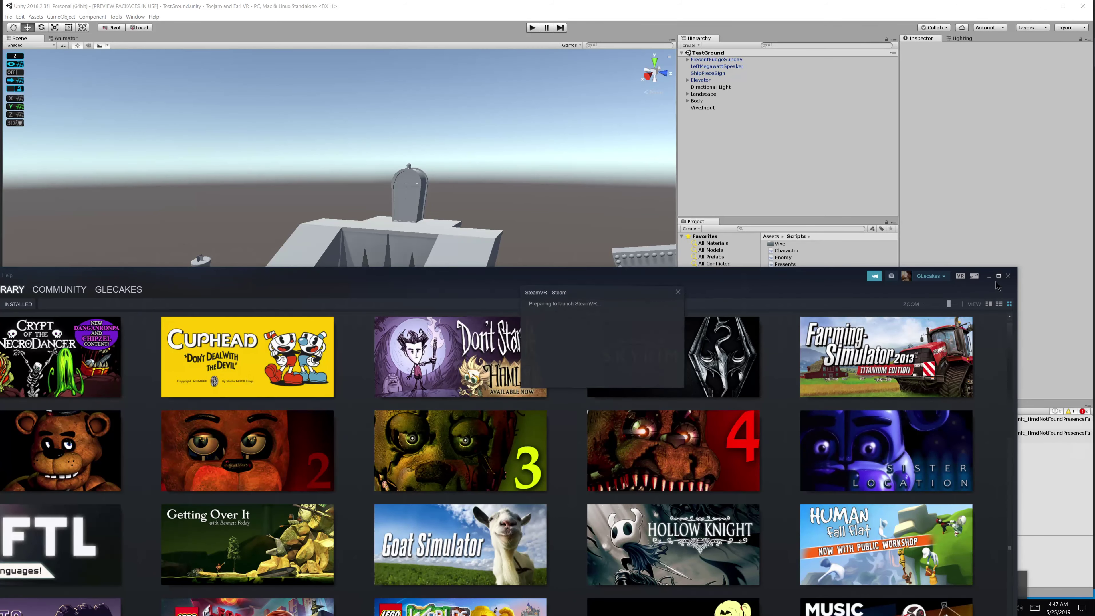
click(990, 277)
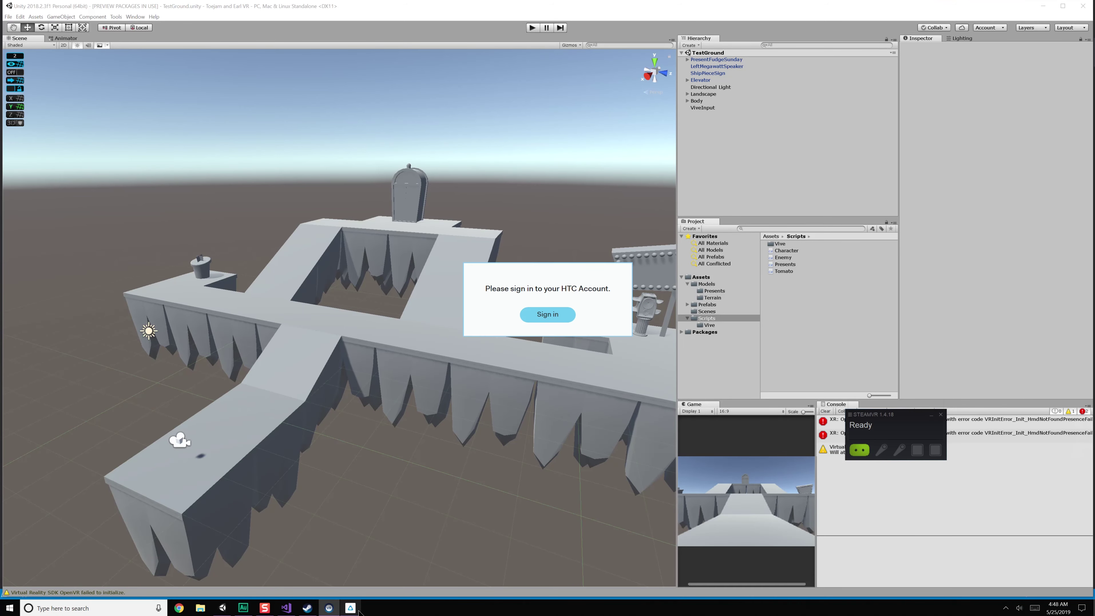
right_click(356, 608)
click(354, 592)
click(355, 596)
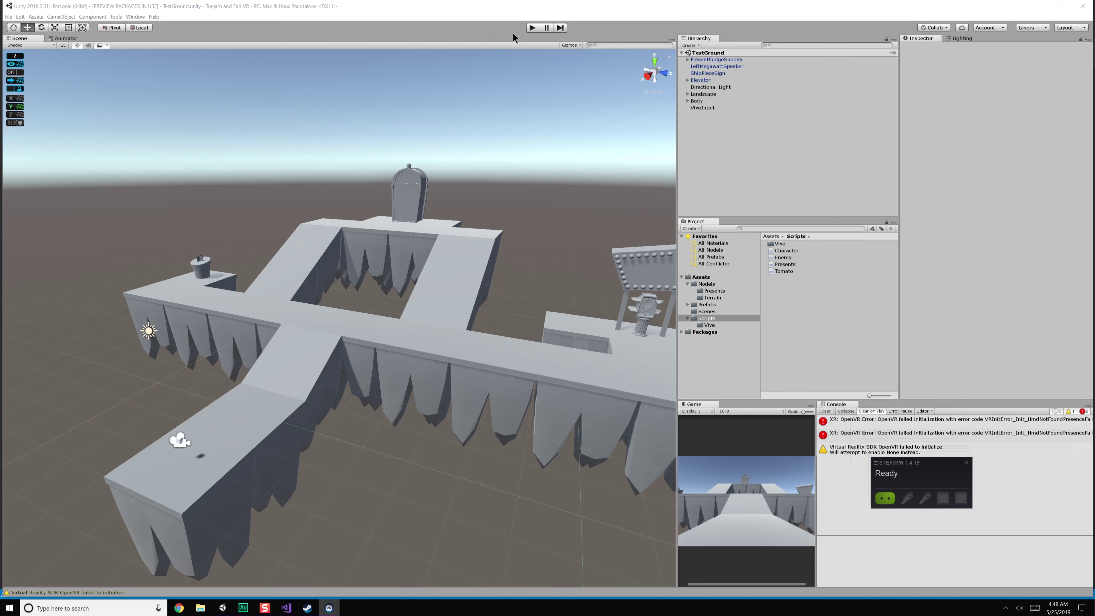
- Run the TestGround scene in Unity with SteamVR active and stop play mode
click(179, 607)
click(533, 27)
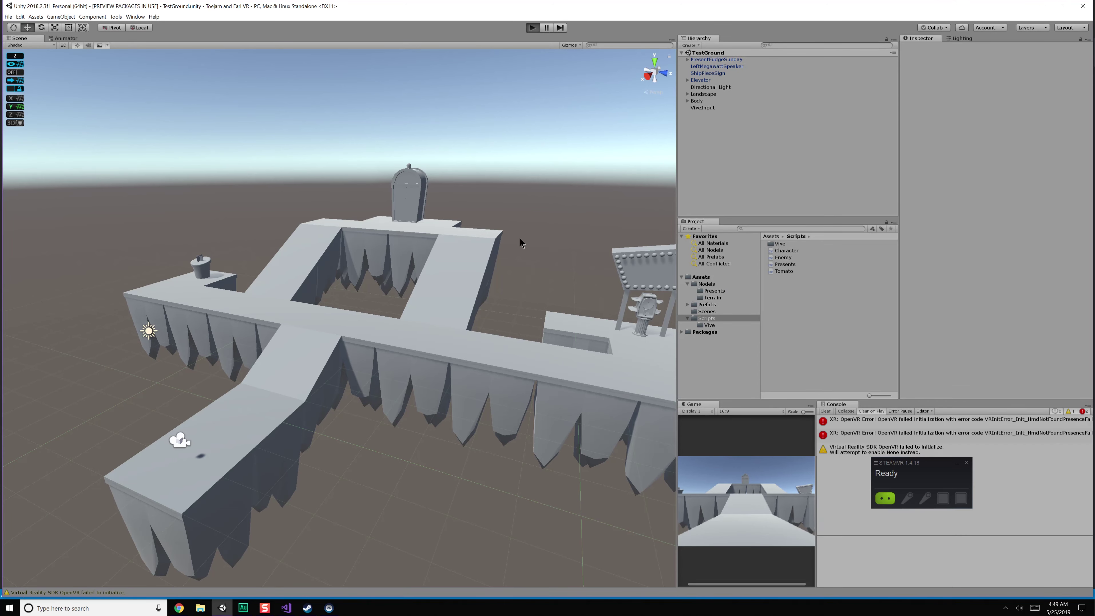
click(533, 27)
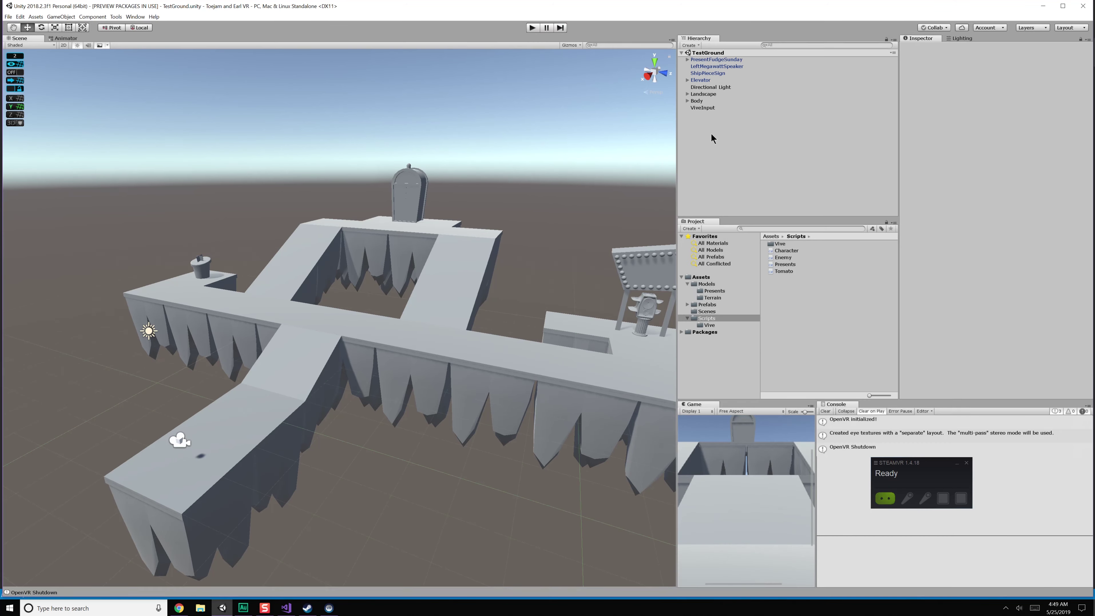
- Attach the Character script to the Body object and assign the Tomato prefab to its Prefab Tomato field
click(707, 102)
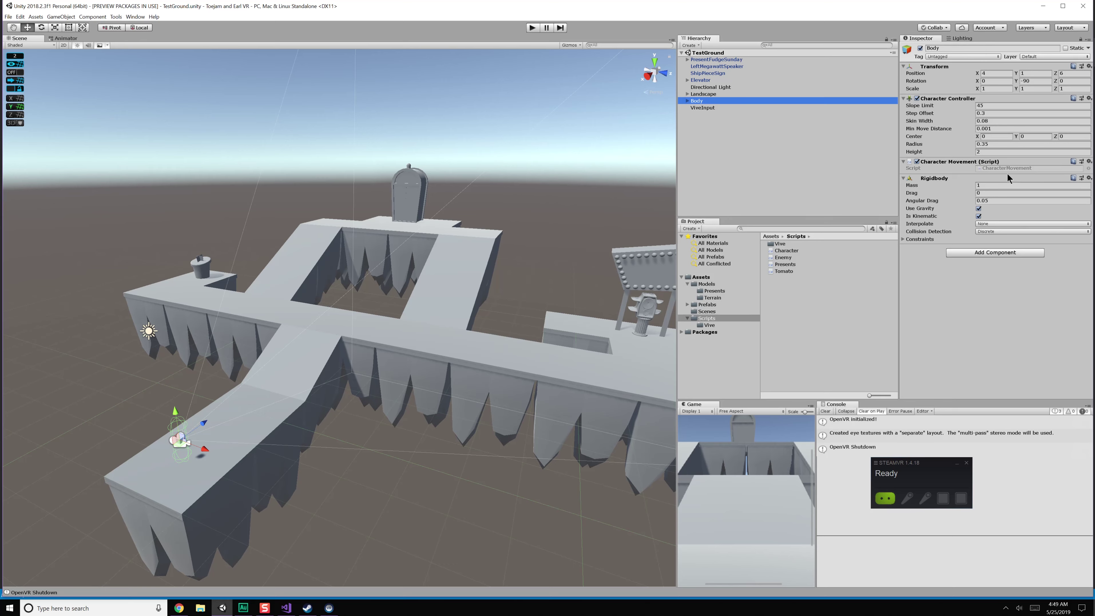
key(alt+Tab)
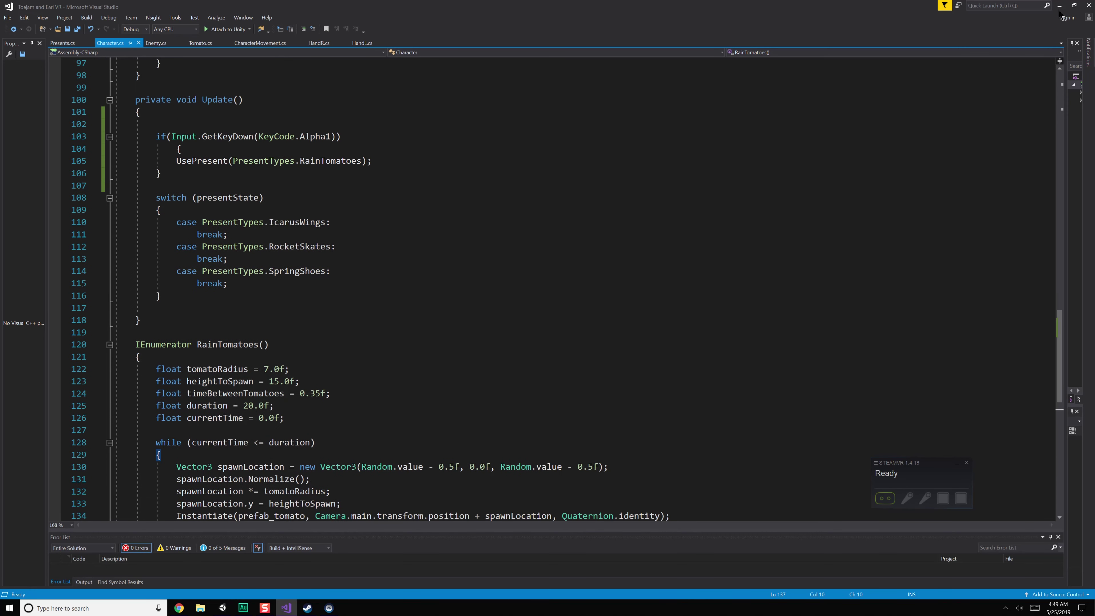
click(1073, 5)
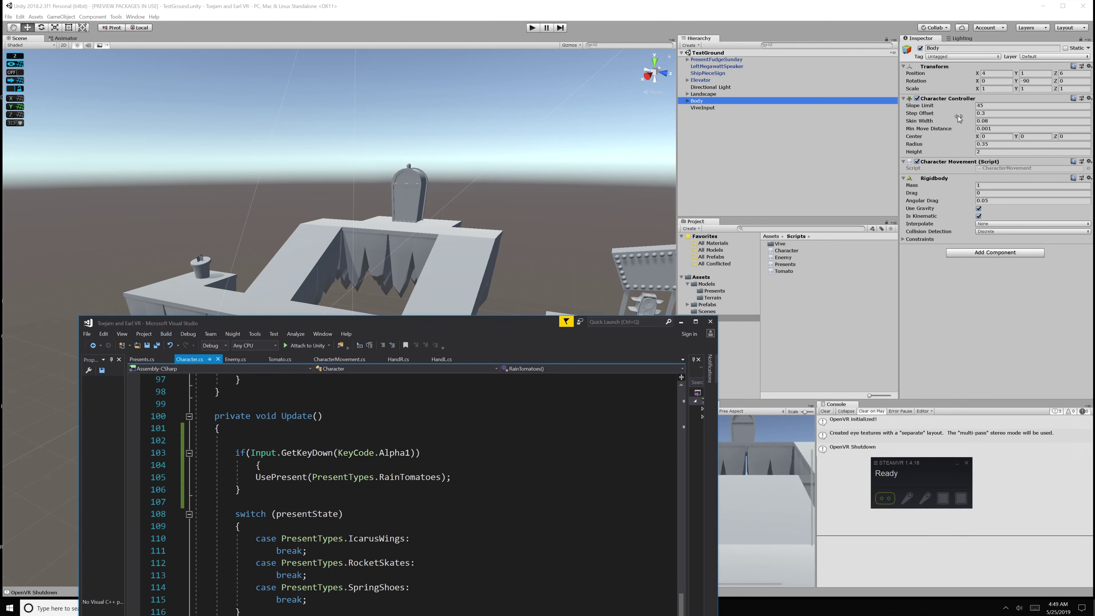
click(791, 250)
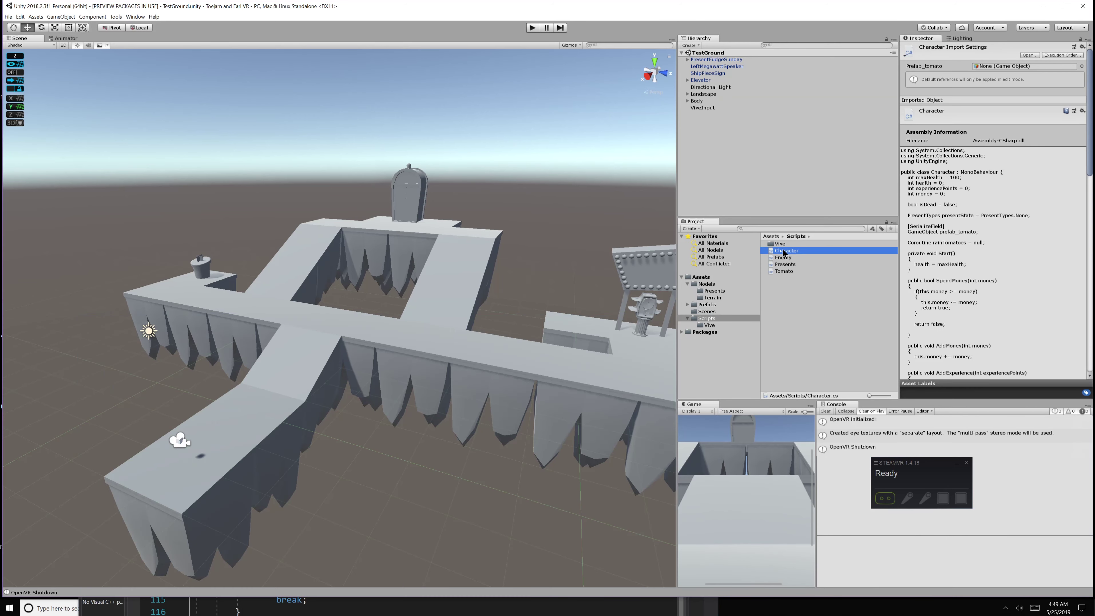
click(707, 102)
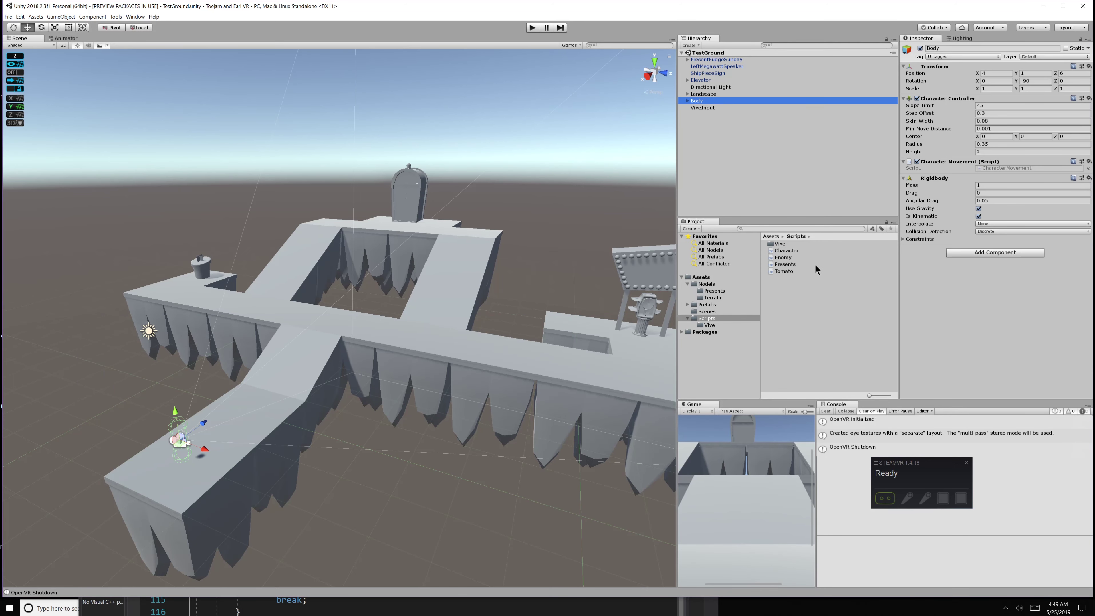
drag(788, 254, 975, 326)
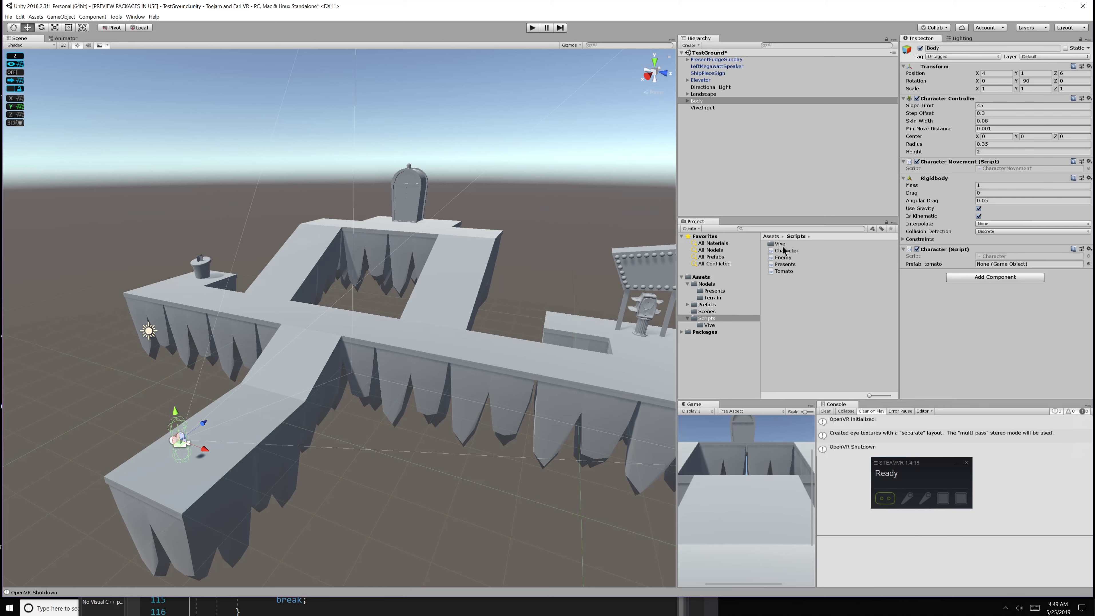
click(709, 304)
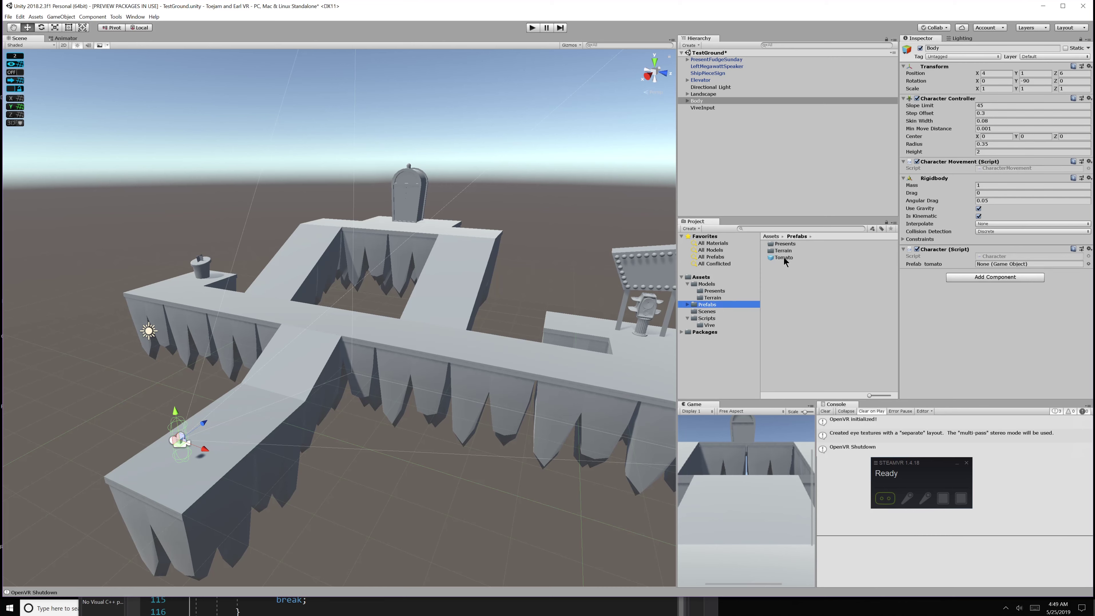
drag(785, 258, 998, 255)
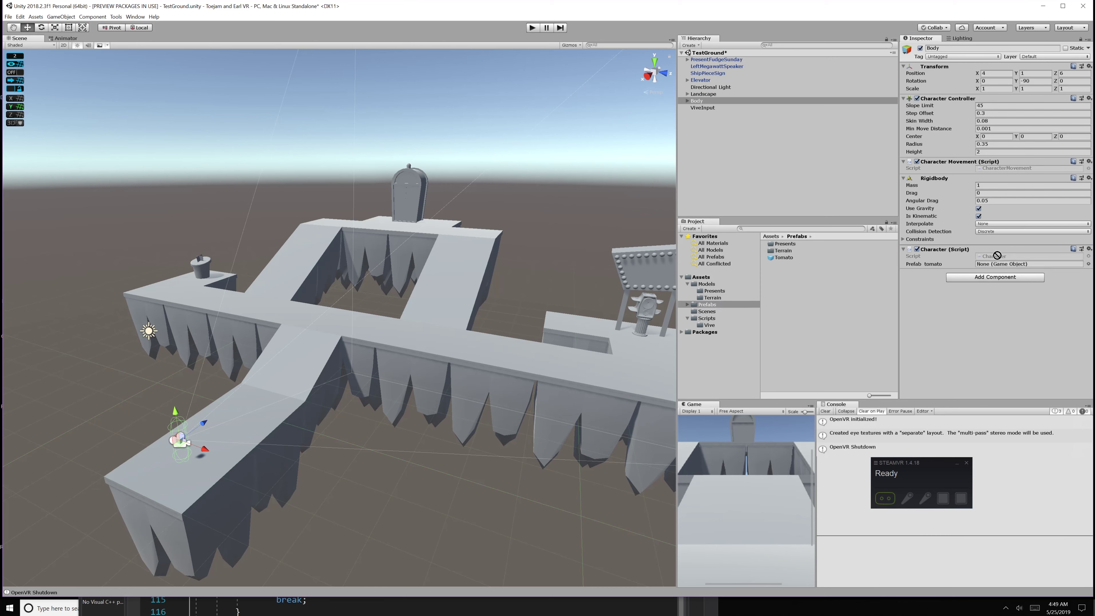
- Play-test the RainTomatoes present, move the Body along the walkway while the tomatoes fall, and stop play mode
click(535, 28)
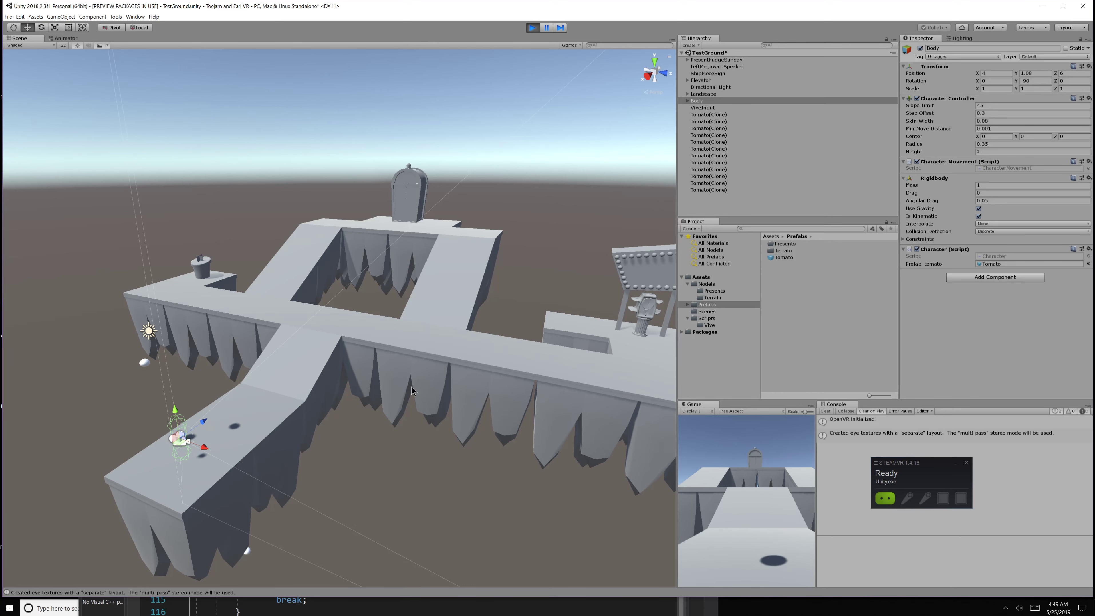
alt+drag(318, 404, 306, 382)
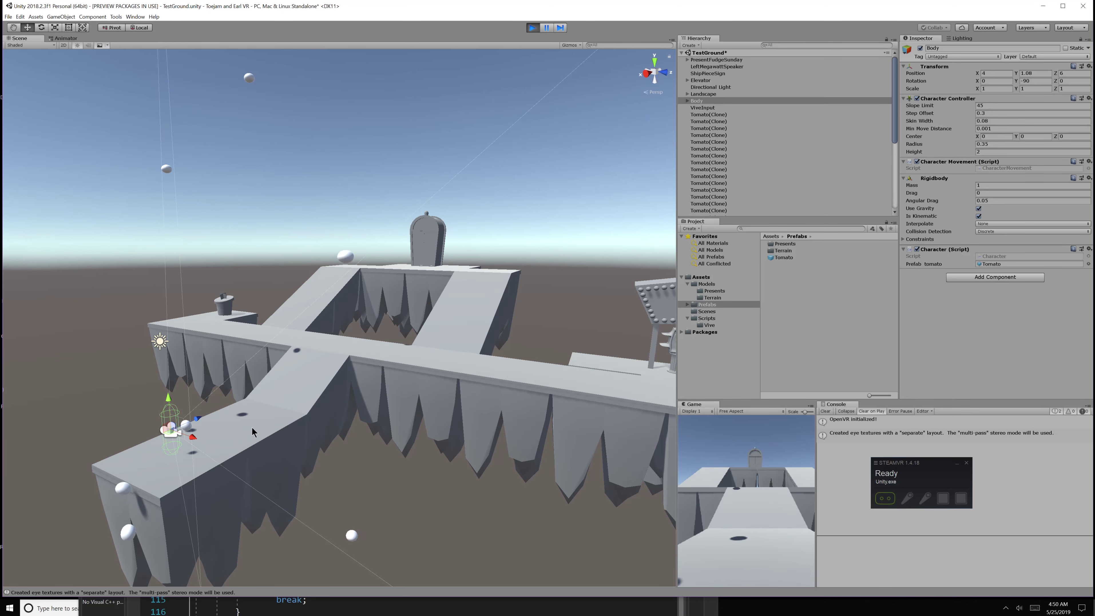
right_drag(252, 431, 303, 426)
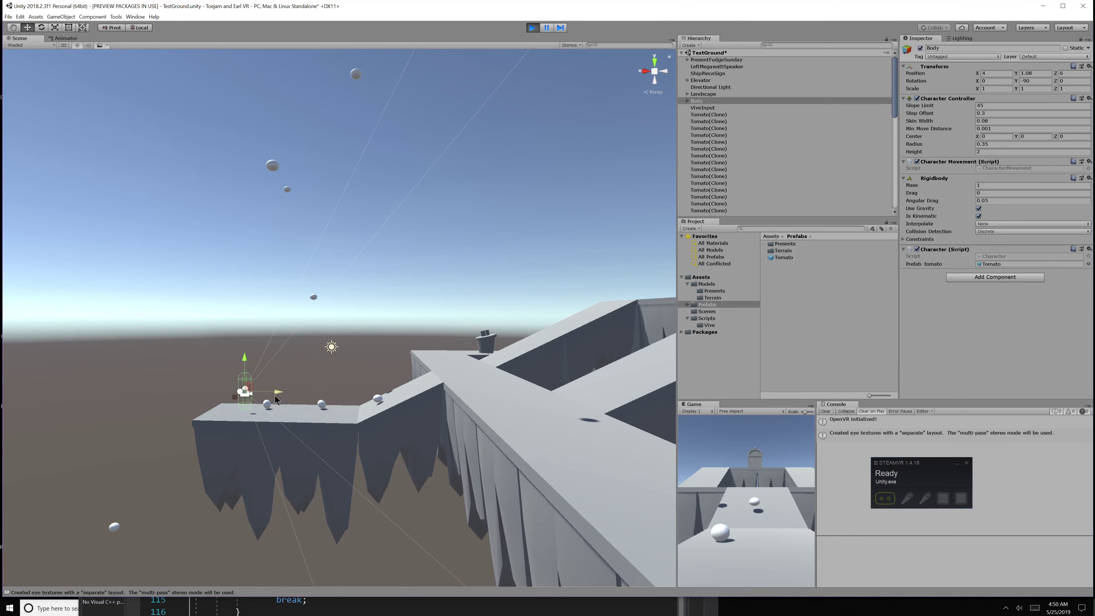
drag(276, 398, 627, 427)
scroll(628, 427, up, 3)
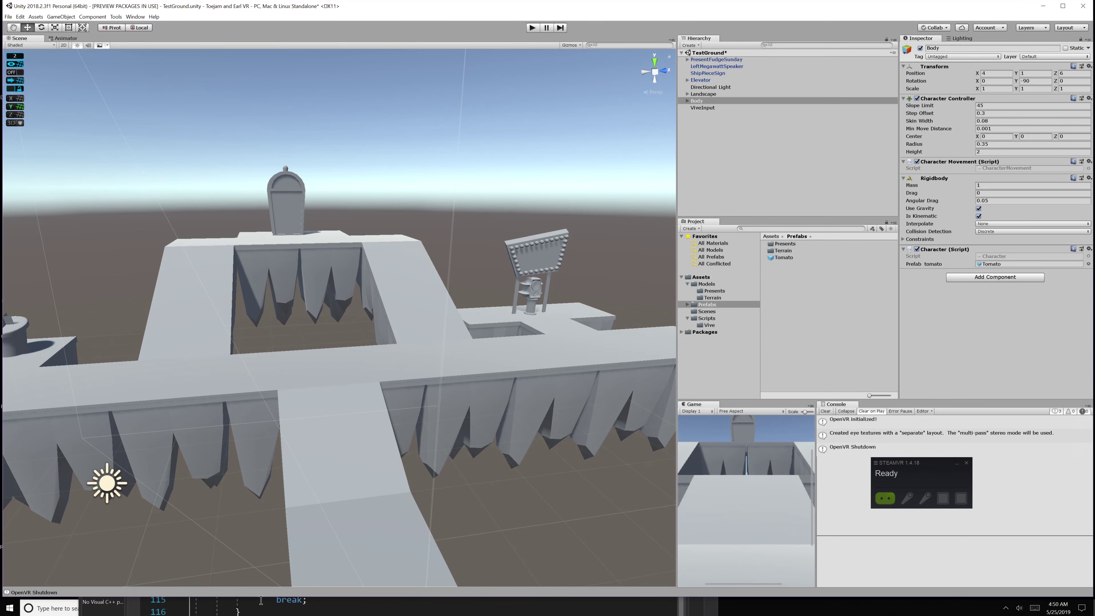
- In Visual Studio, move Destroy(this.gameObject); below the Enemy if block in the Tomato script's OnCollisionEnter and save
click(261, 599)
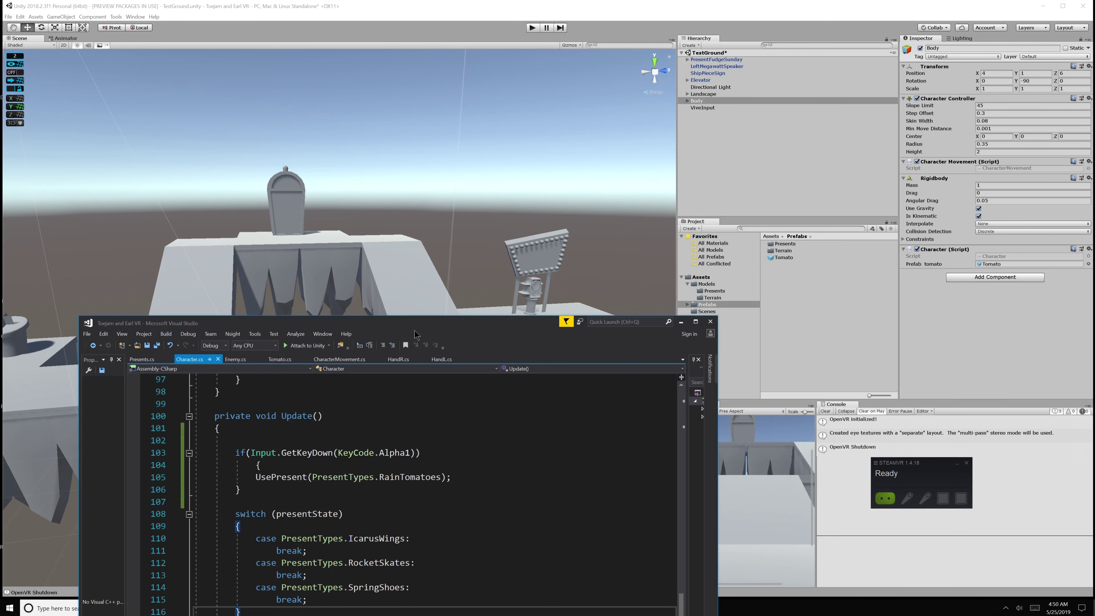
drag(415, 335, 440, 74)
key(ctrl+Tab)
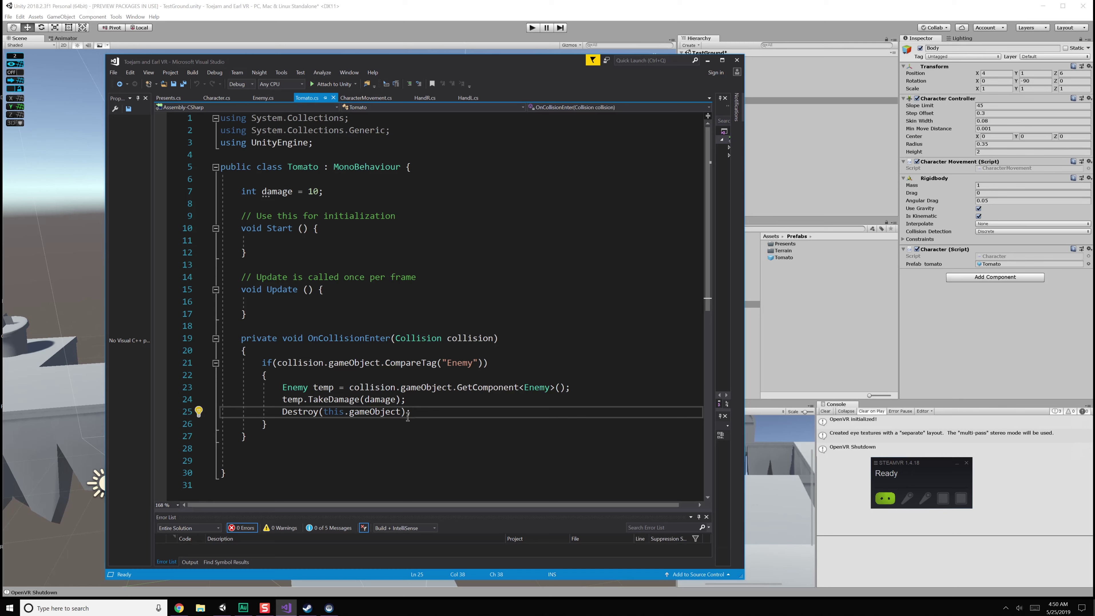
drag(415, 411, 280, 410)
key(ctrl+c)
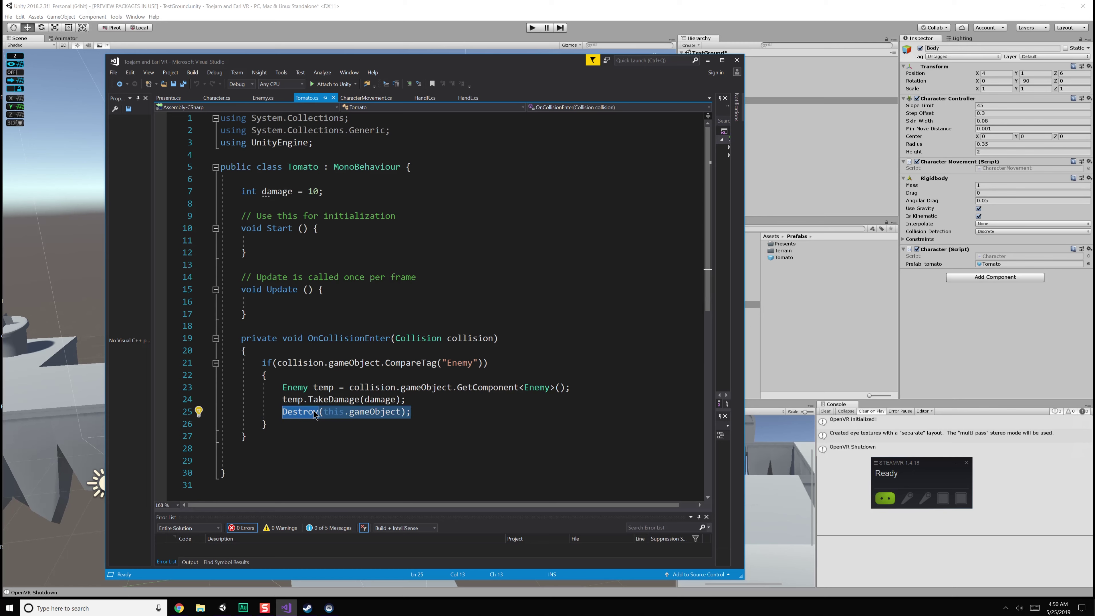
key(Delete)
click(314, 423)
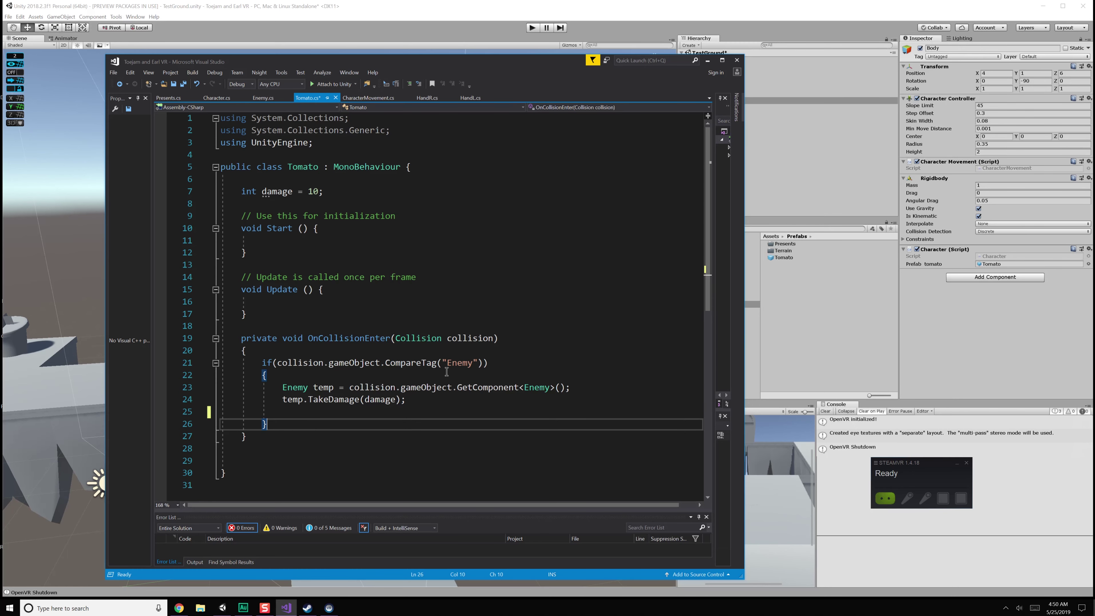
key(Return)
key(ctrl+v)
key(ctrl+s)
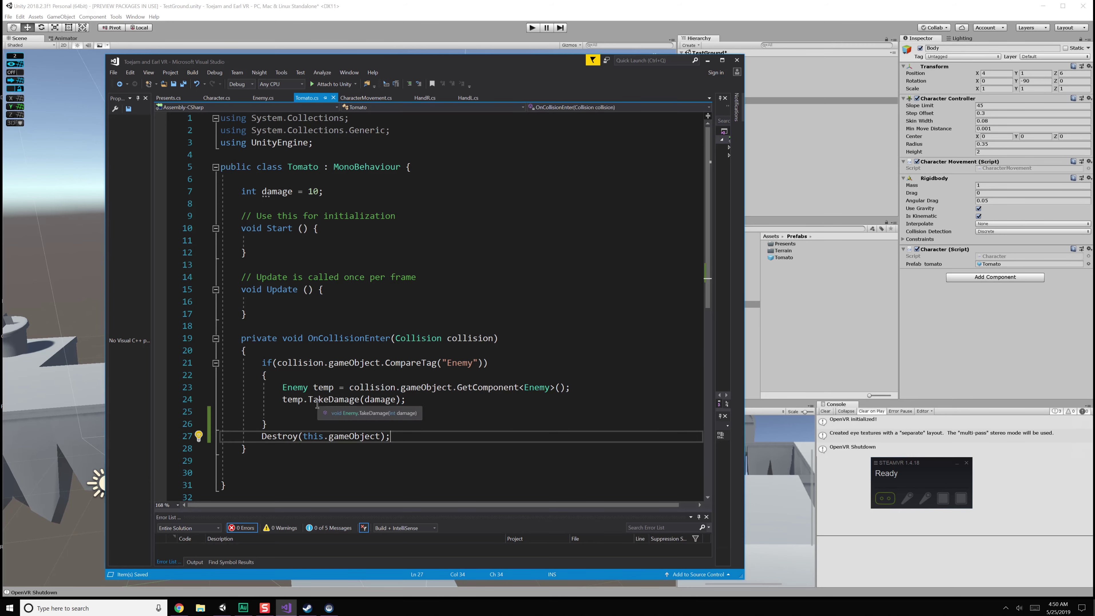
- Remove the blank line inside the Enemy if block of the Tomato script and save
click(306, 410)
triple_click(306, 410)
key(Delete)
click(403, 348)
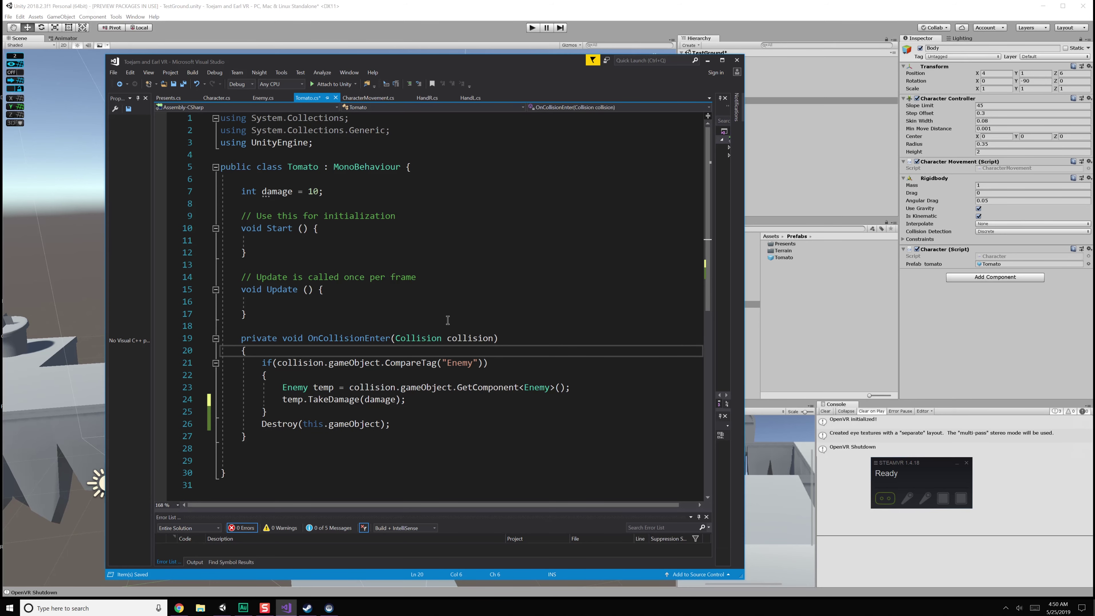
- Play-test the tomato rain in Unity, compare its behaviour with the Tomato script, and stop play mode
click(532, 29)
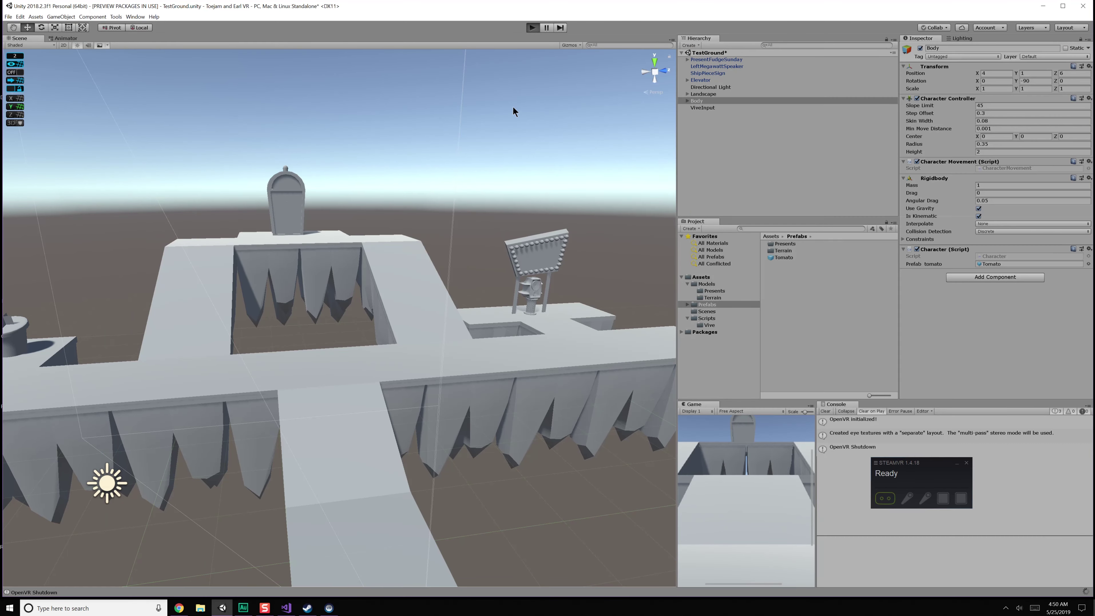
alt+drag(485, 398, 405, 419)
scroll(405, 419, down, 3)
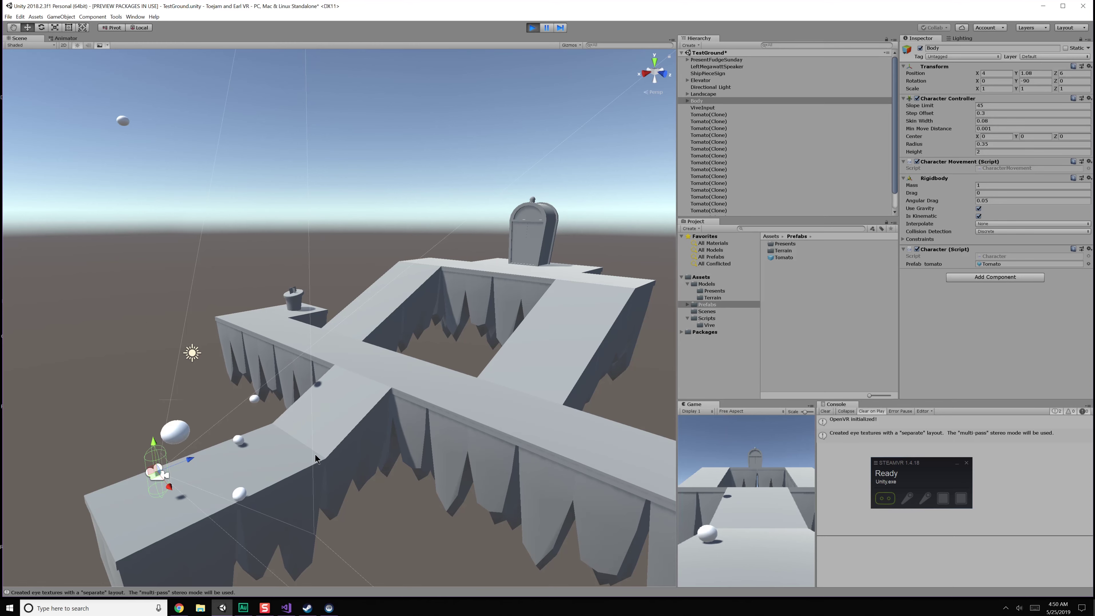
click(287, 607)
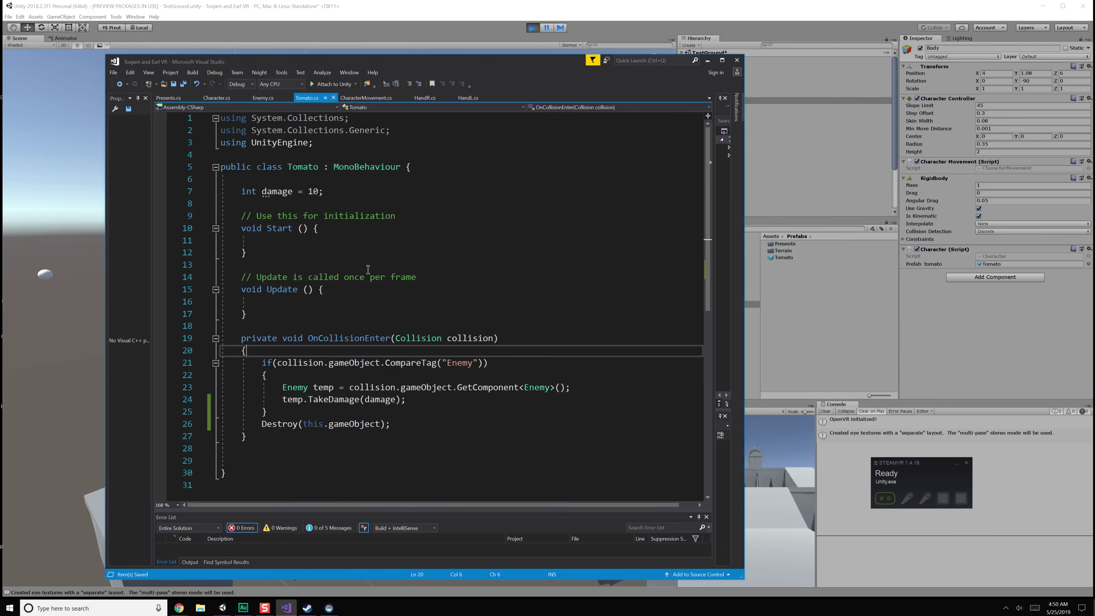
click(308, 303)
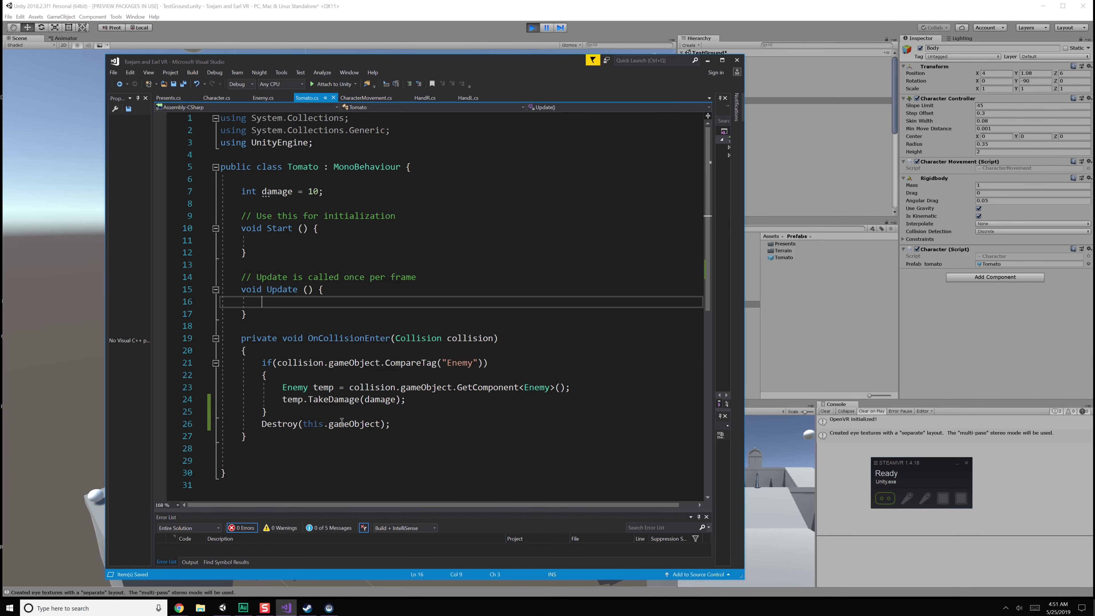
click(430, 11)
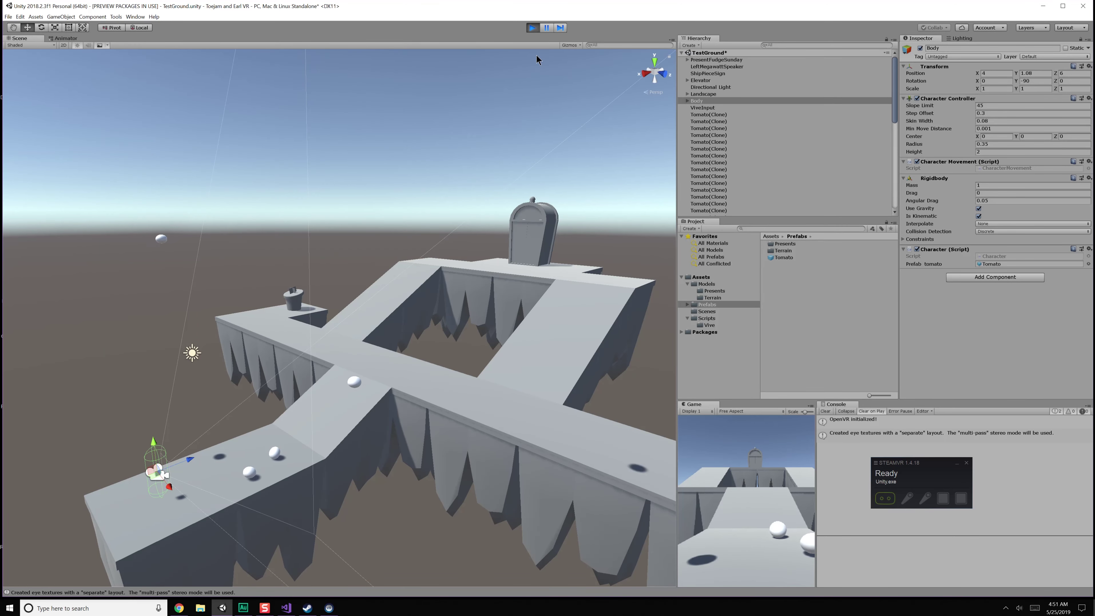
click(535, 27)
- Recheck OnCollisionEnter in the Tomato script and play-test the scene again, watching the Tomato clones in the Hierarchy
click(286, 607)
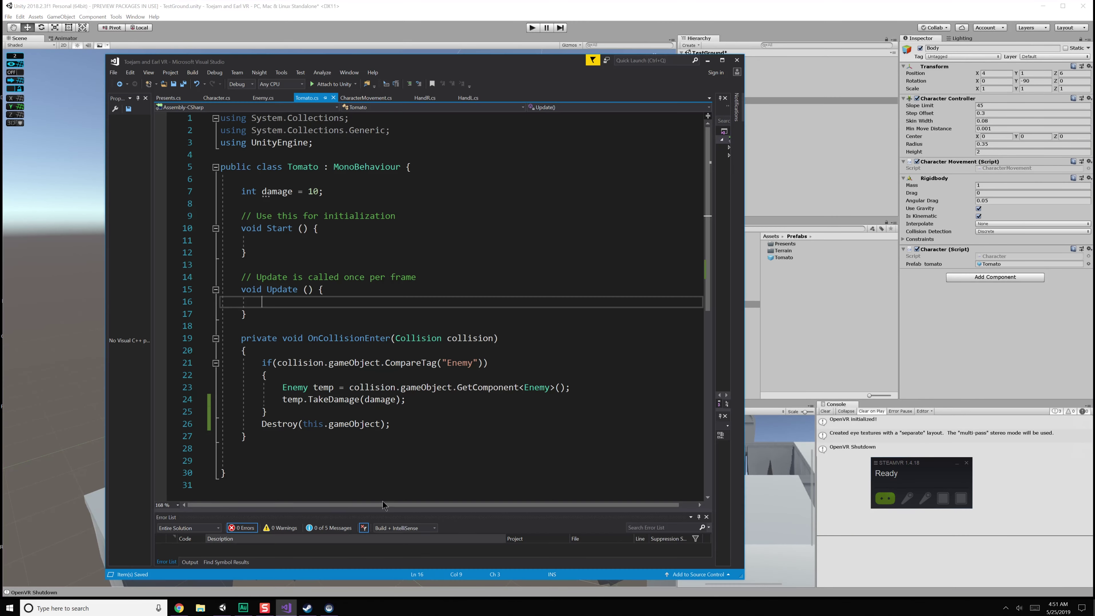
click(464, 370)
click(436, 405)
click(434, 424)
click(533, 28)
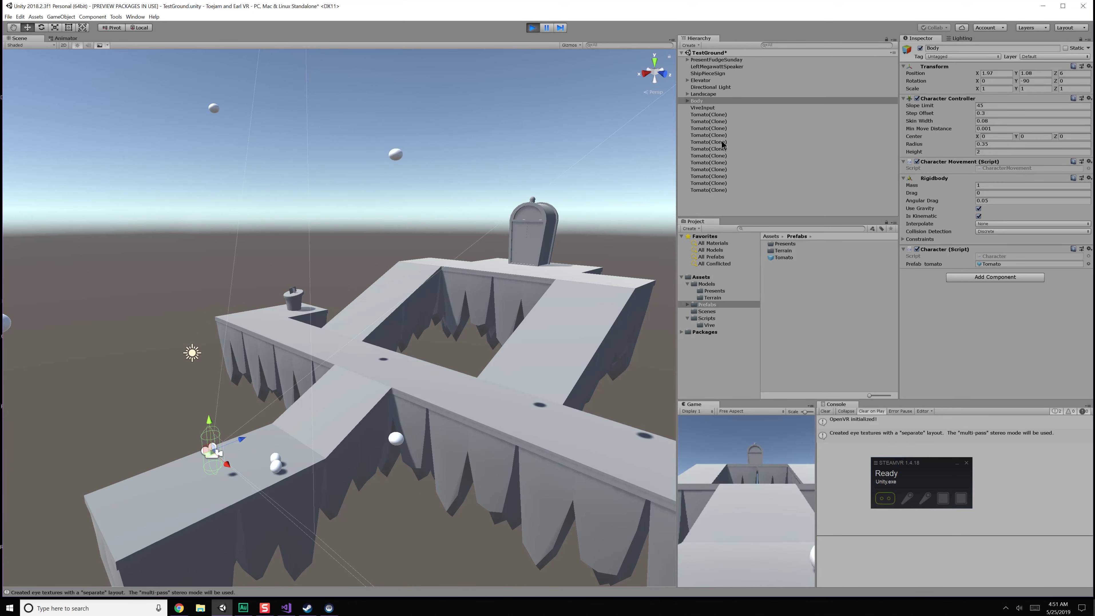
scroll(723, 157, down, 2)
scroll(721, 164, up, 2)
scroll(721, 163, down, 3)
click(532, 27)
click(285, 607)
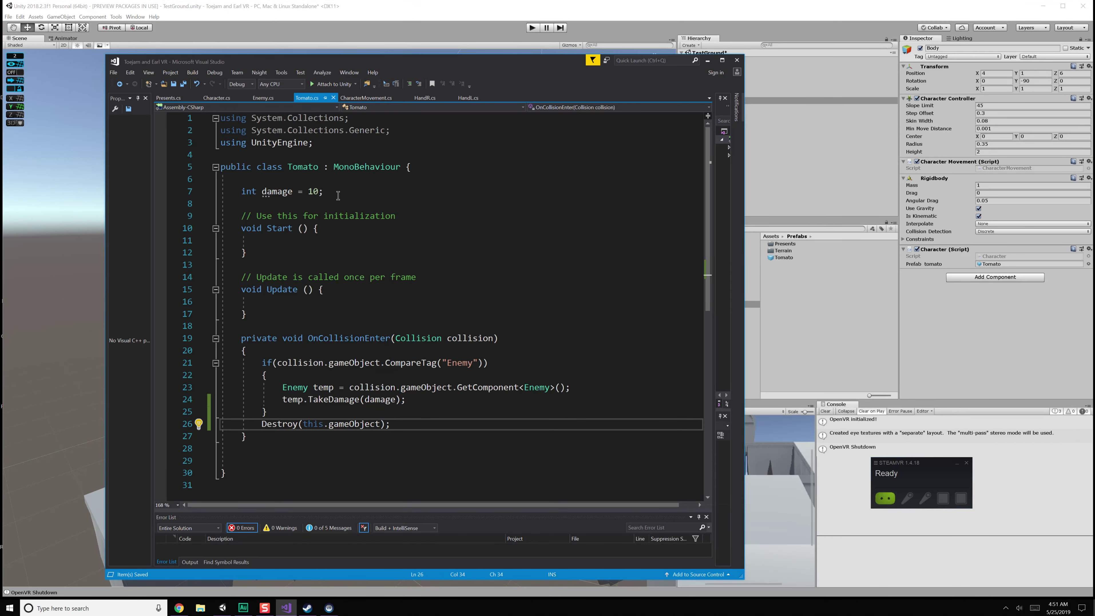
- Declare float maxTimeAlive = 15.0f; directly below the damage field in the Tomato script
click(262, 240)
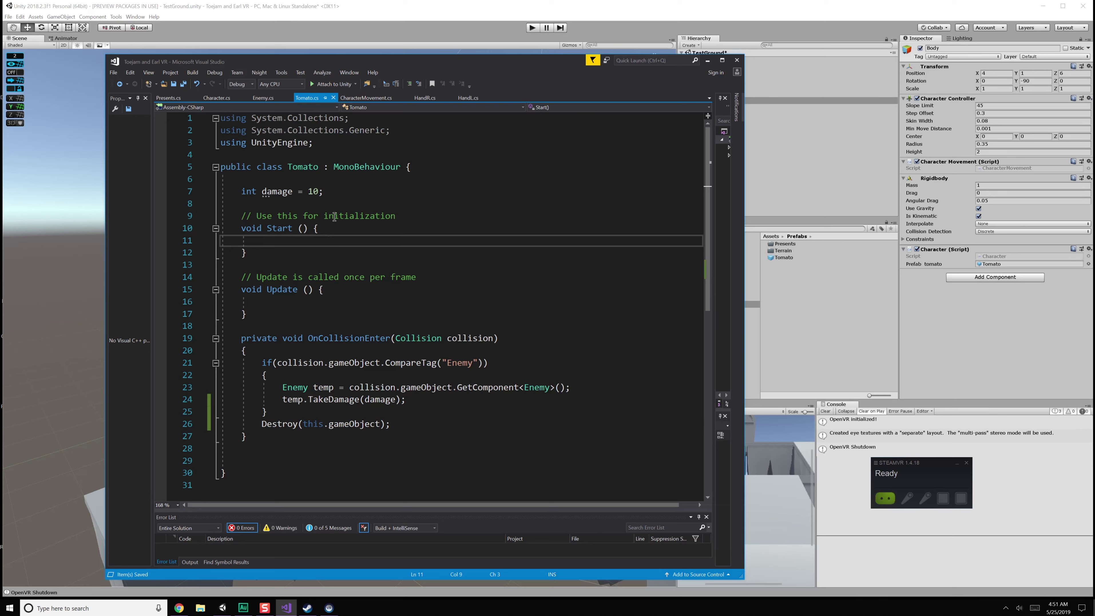
click(359, 188)
key(Return)
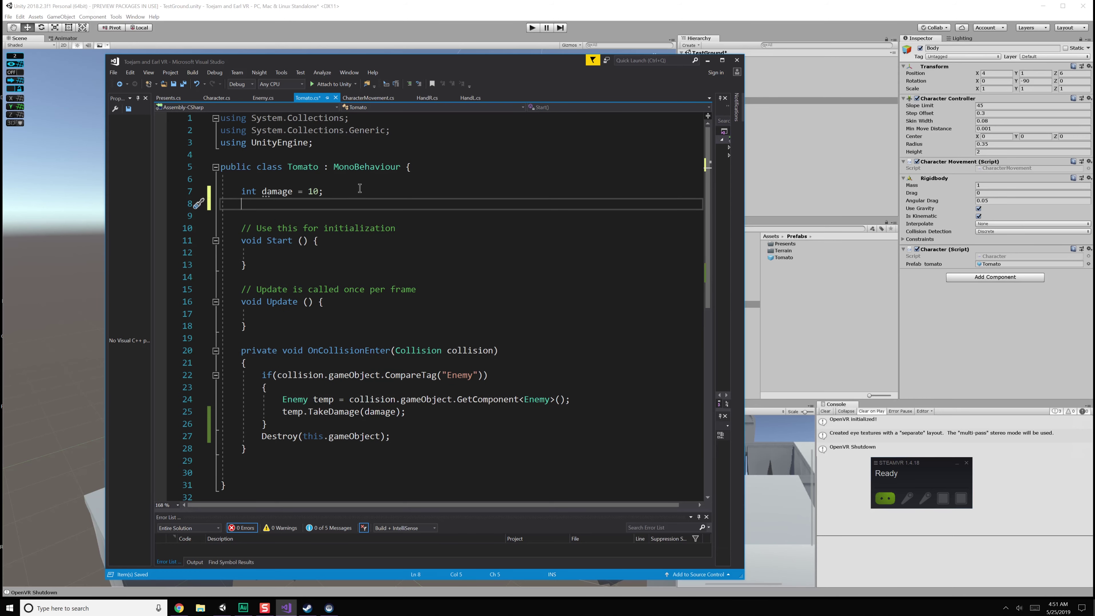
text(float maxTimeAlive = 20.0f;)
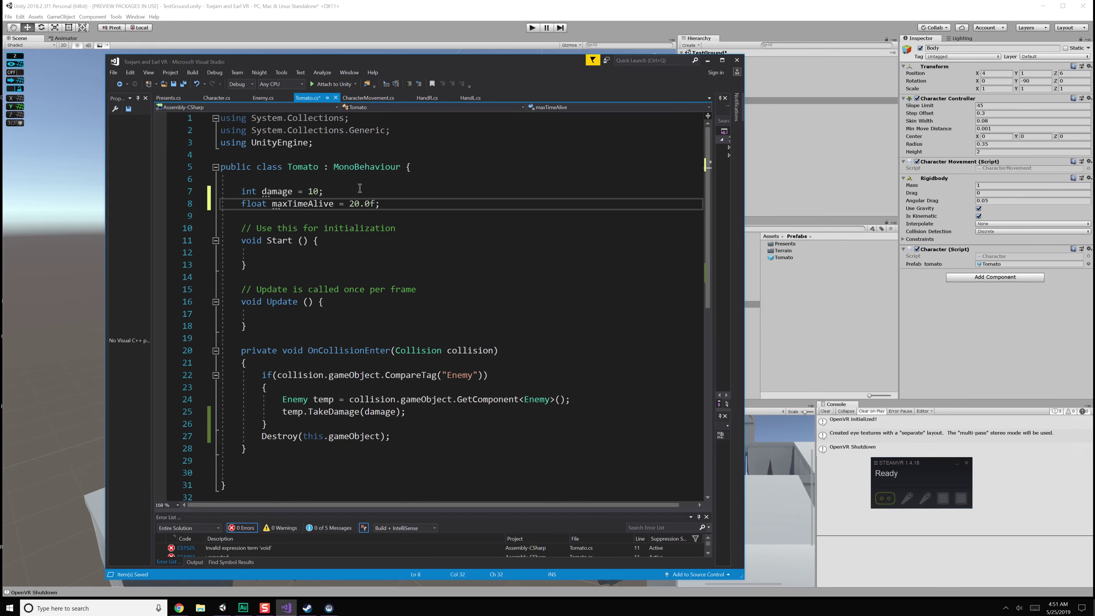
key(ctrl+s)
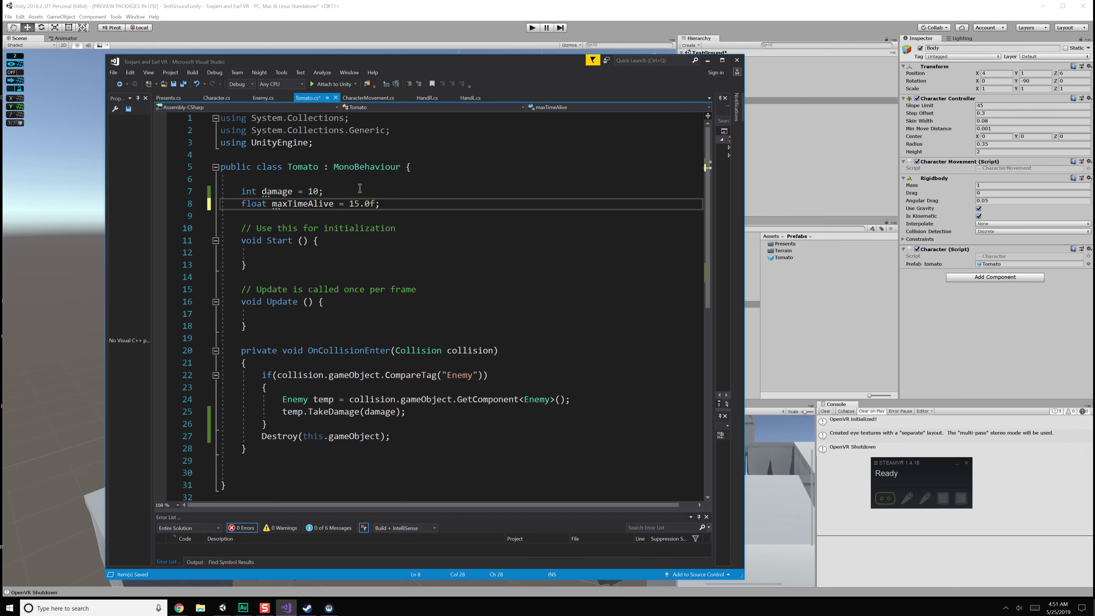
- Add Destroy(this.gameObject, maxTimeAlive); inside the Start method of the Tomato script and save
key(Down)
key(Down)
key(Down)
key(Down)
key(Down)
key(Down)
key(Down)
key(Up)
key(Up)
key(Up)
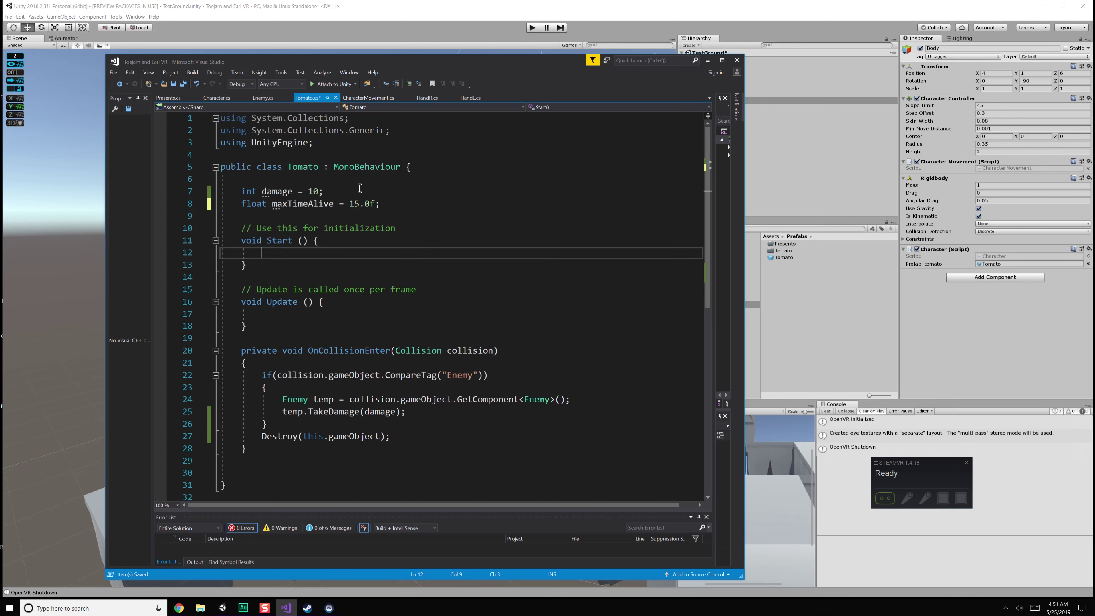
text(Destroy)
key(Escape)
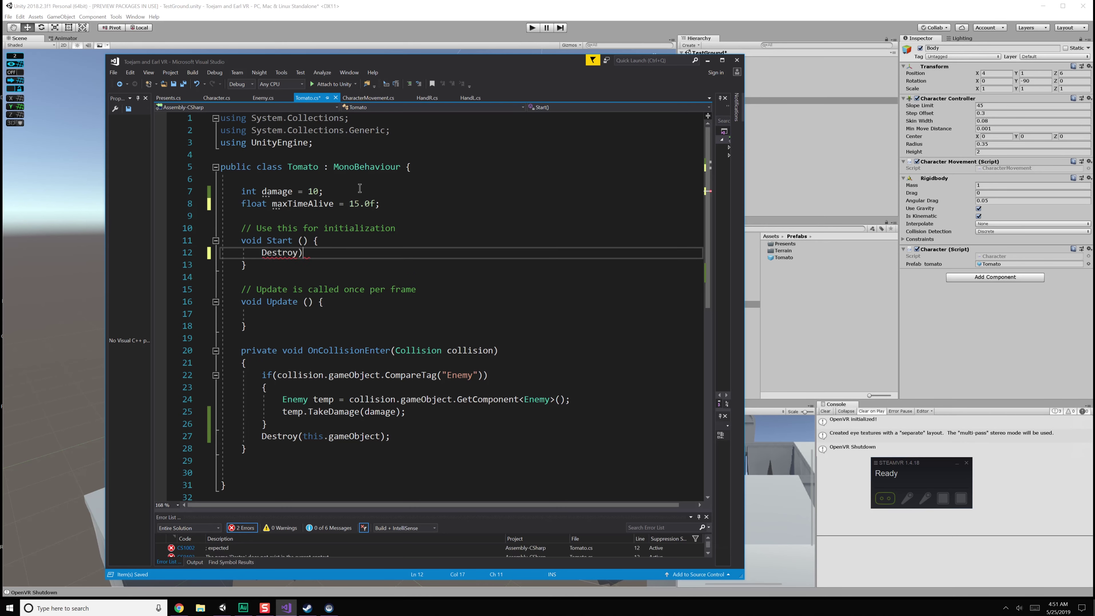
text((this.gameObject, )
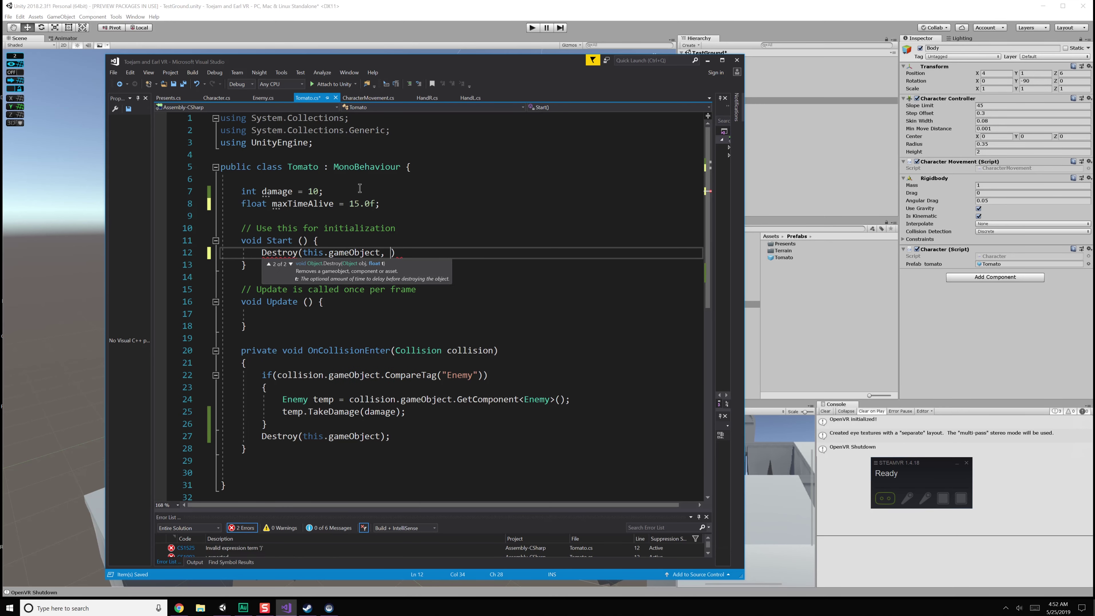
text(maxTimeAlive);)
key(ctrl+s)
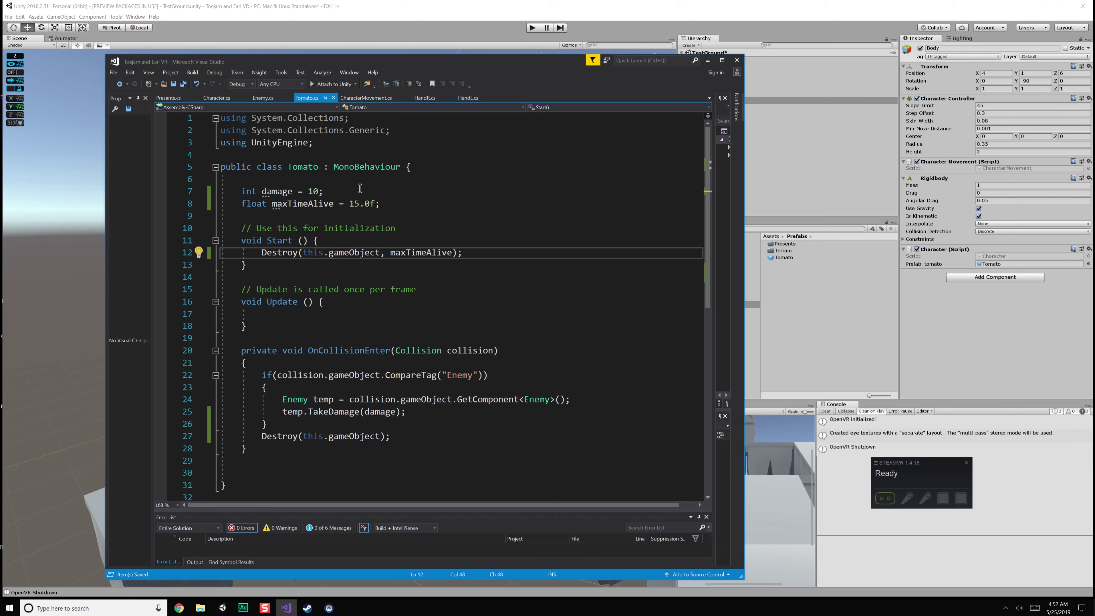
click(439, 343)
click(415, 329)
click(395, 352)
double_click(392, 372)
key(Up)
key(Up)
key(Up)
key(Up)
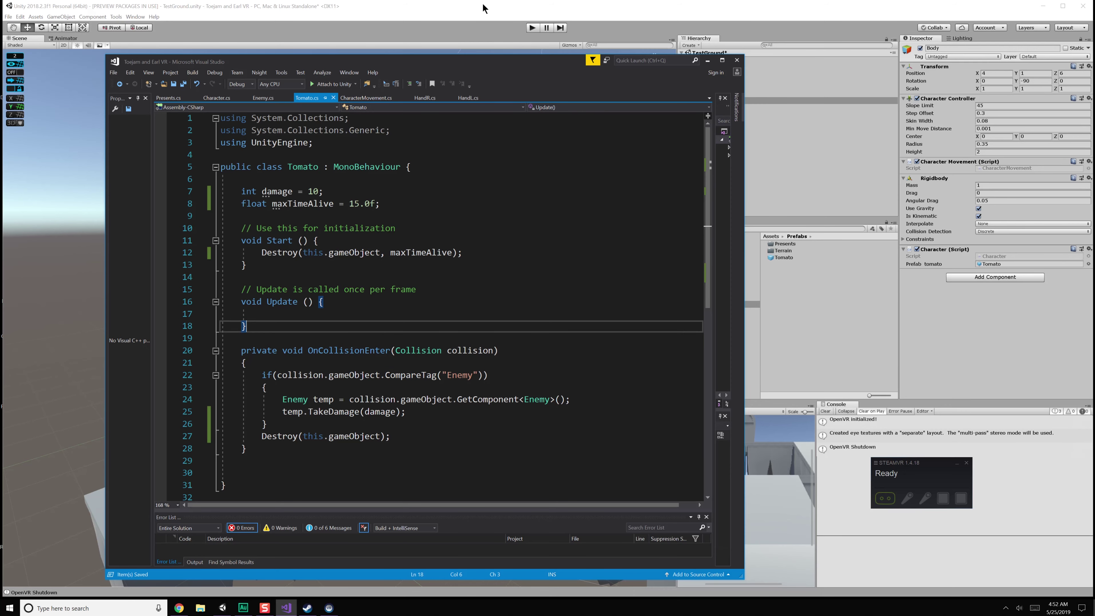
- Switch to Unity, inspect the Tomato prefab's components, and play-test the tomato rain before stopping play mode
key(alt+Tab)
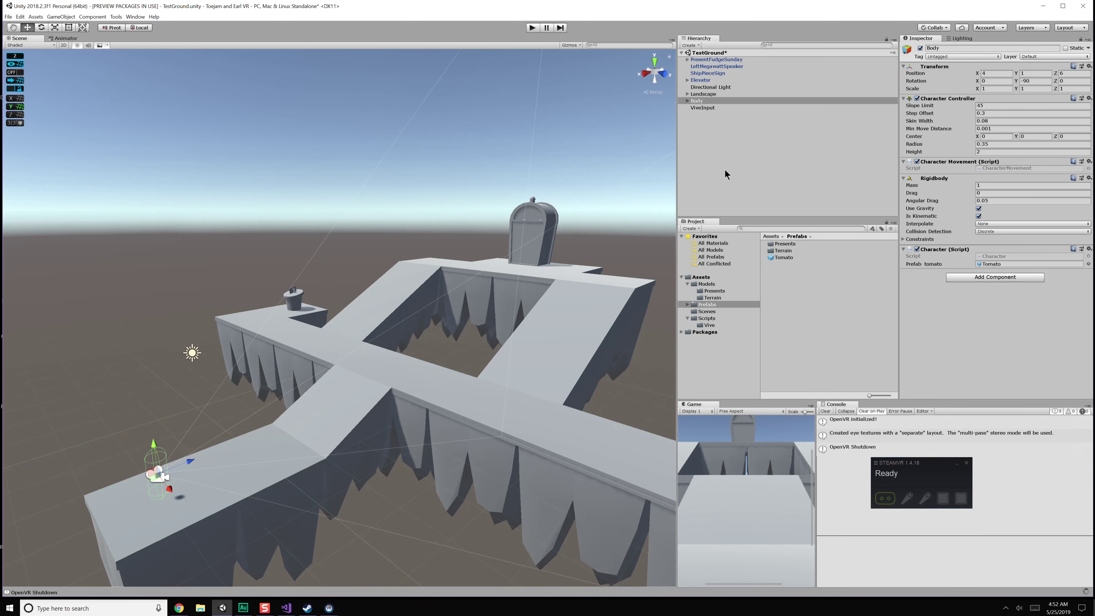
double_click(778, 256)
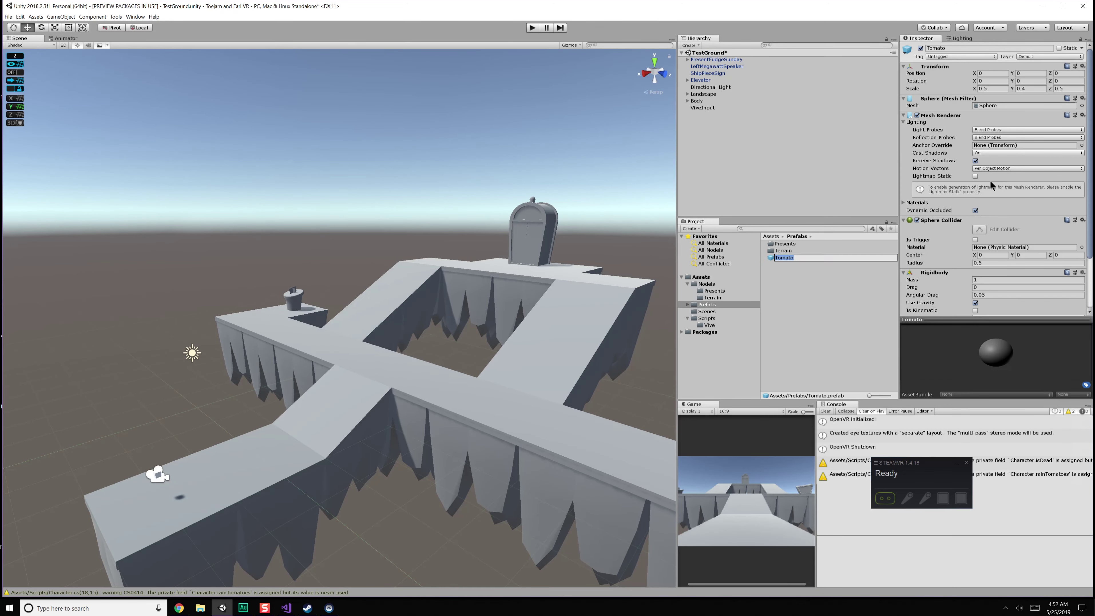
scroll(982, 240, down, 3)
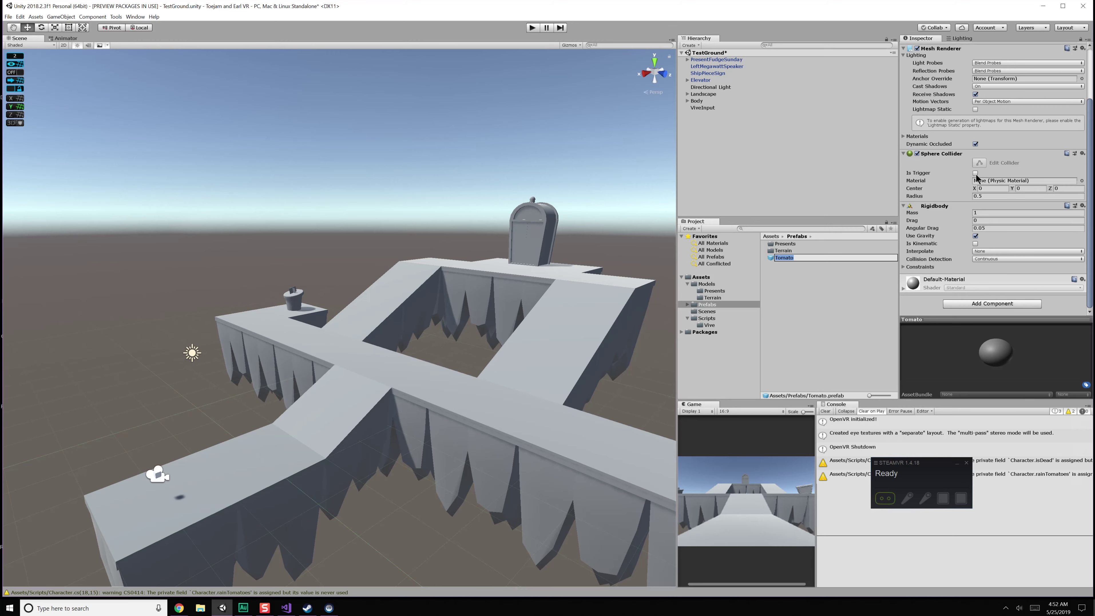
key(ctrl+p)
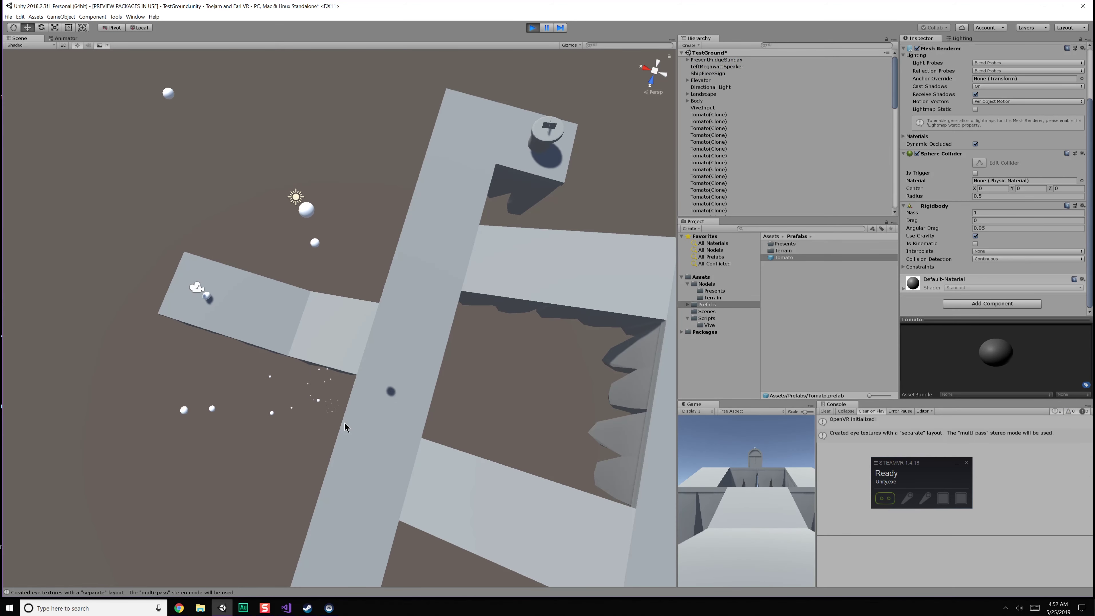
key(ctrl+p)
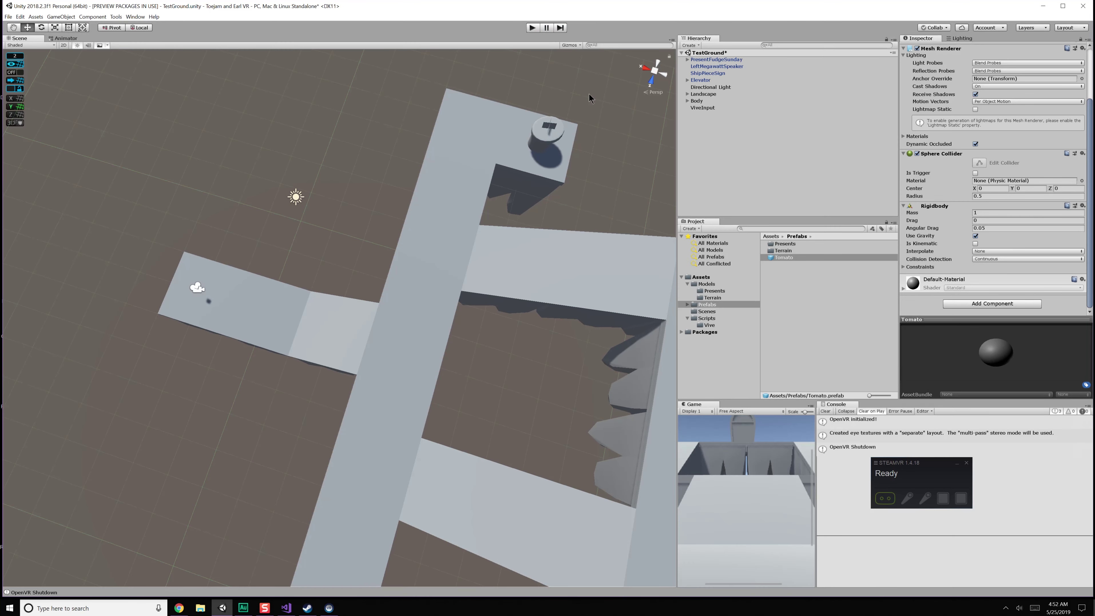
- Attach the Tomato script from the Scripts folder to the Tomato prefab as a component
click(785, 257)
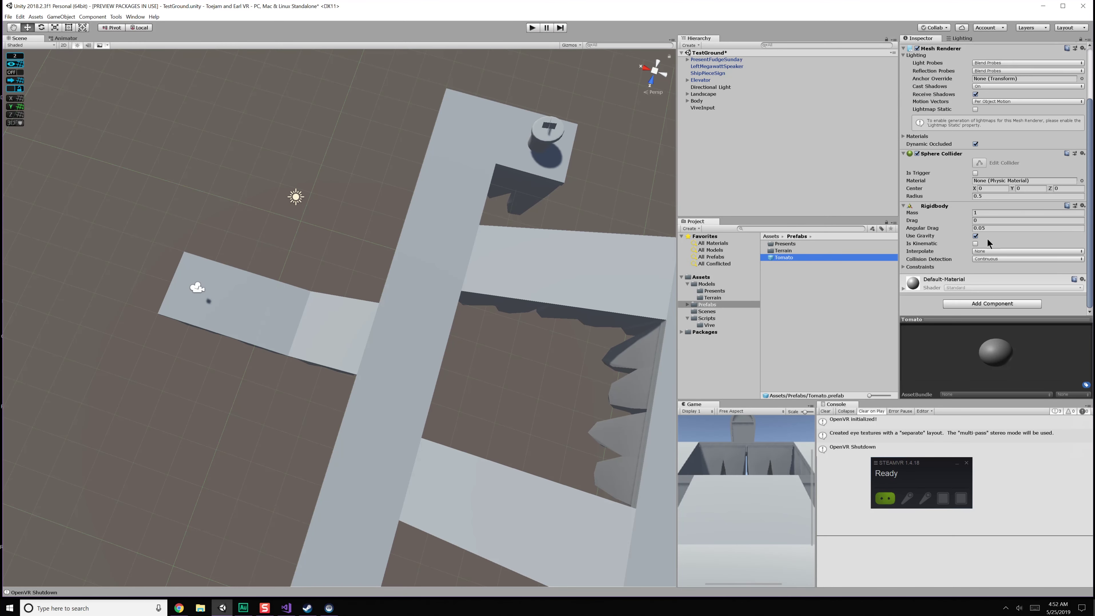
scroll(988, 245, up, 3)
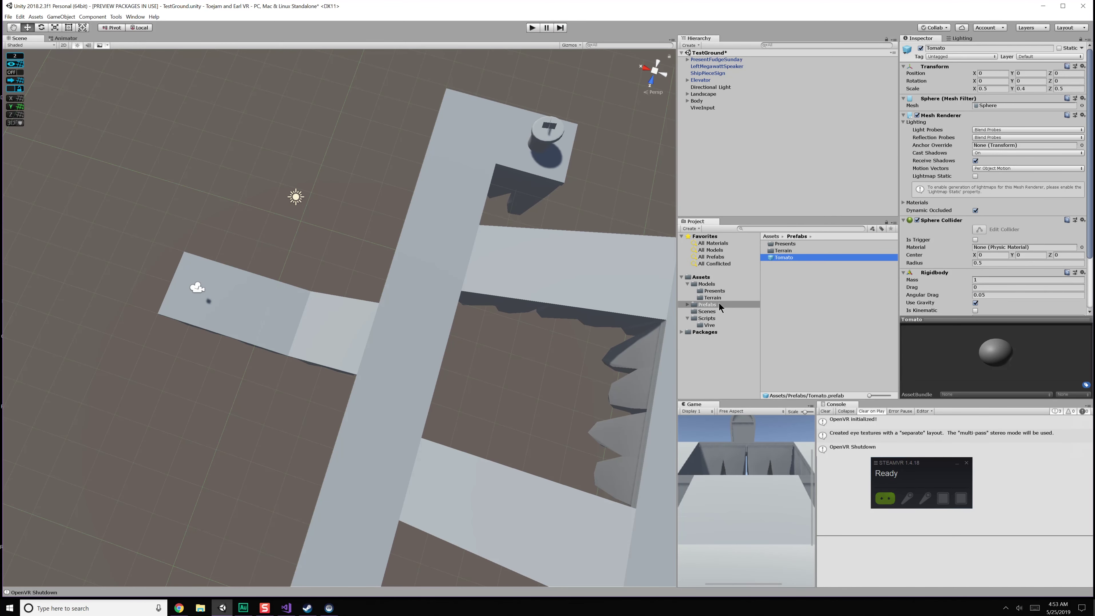
click(707, 318)
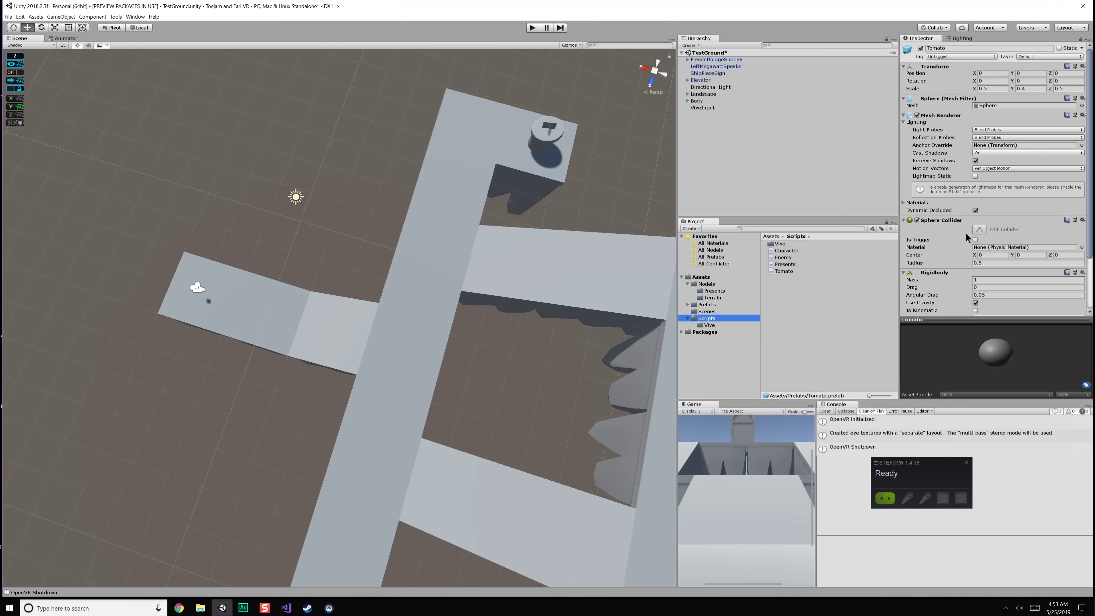
scroll(979, 238, down, 3)
drag(795, 273, 968, 276)
- Play-test the scene with the Tomato script attached, watch the falling tomatoes from another angle, and stop play mode
click(532, 28)
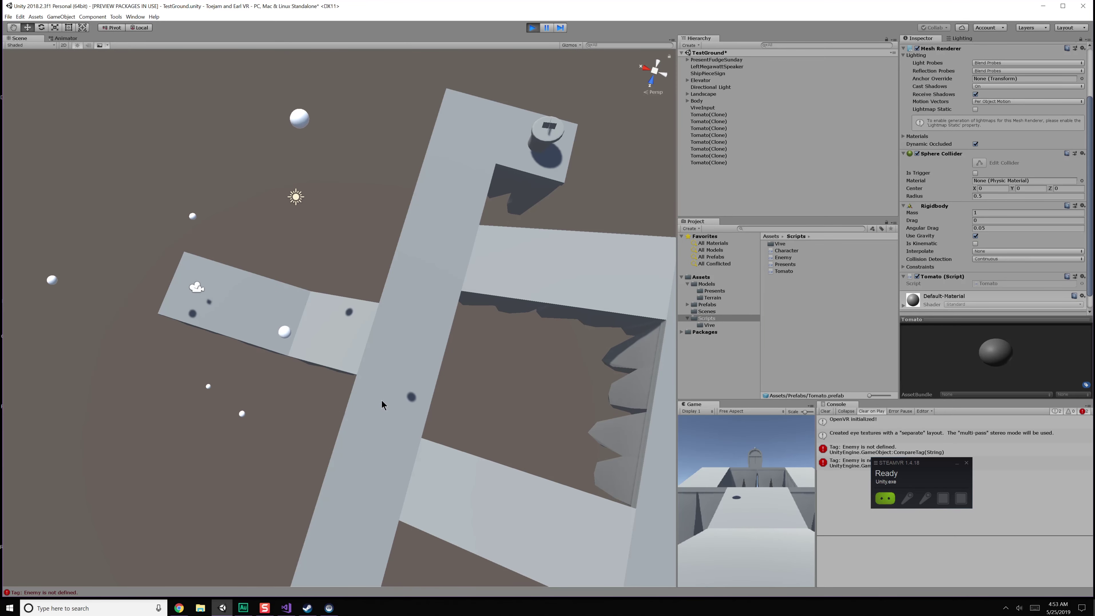
alt+drag(384, 405, 472, 406)
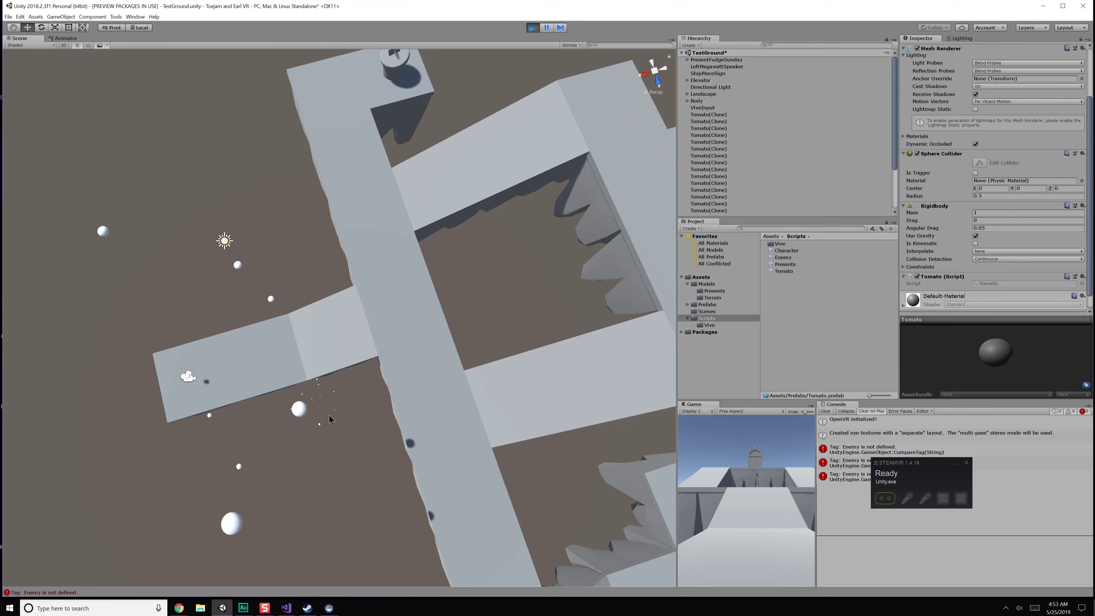
key(ctrl+p)
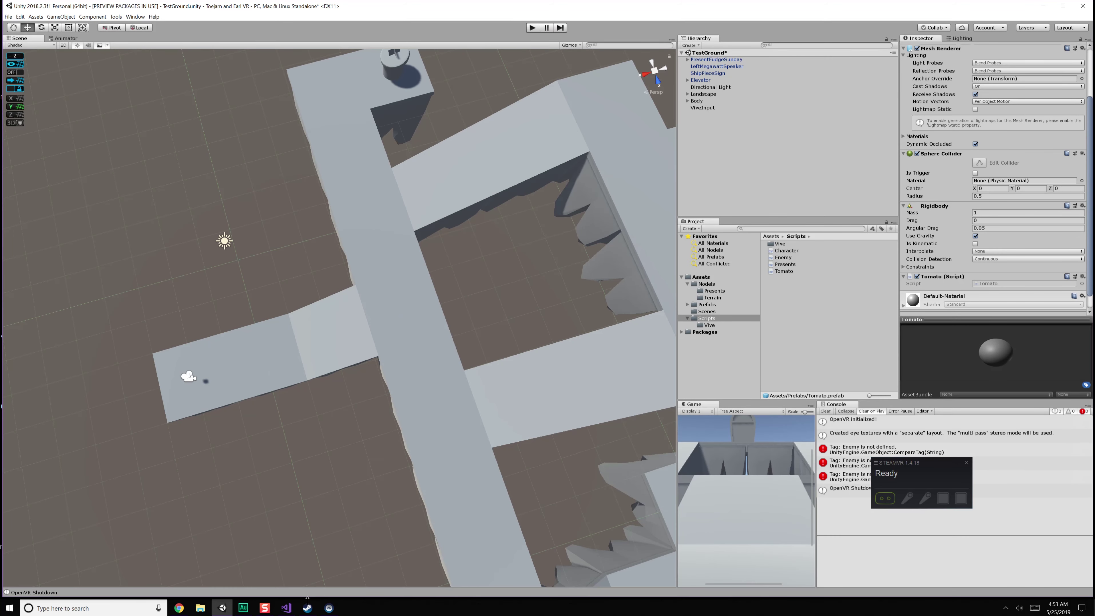
- In Visual Studio, set maxTimeAlive to 8.0f in the Tomato script, and play-test the scene again in Unity
click(295, 608)
drag(361, 204, 351, 205)
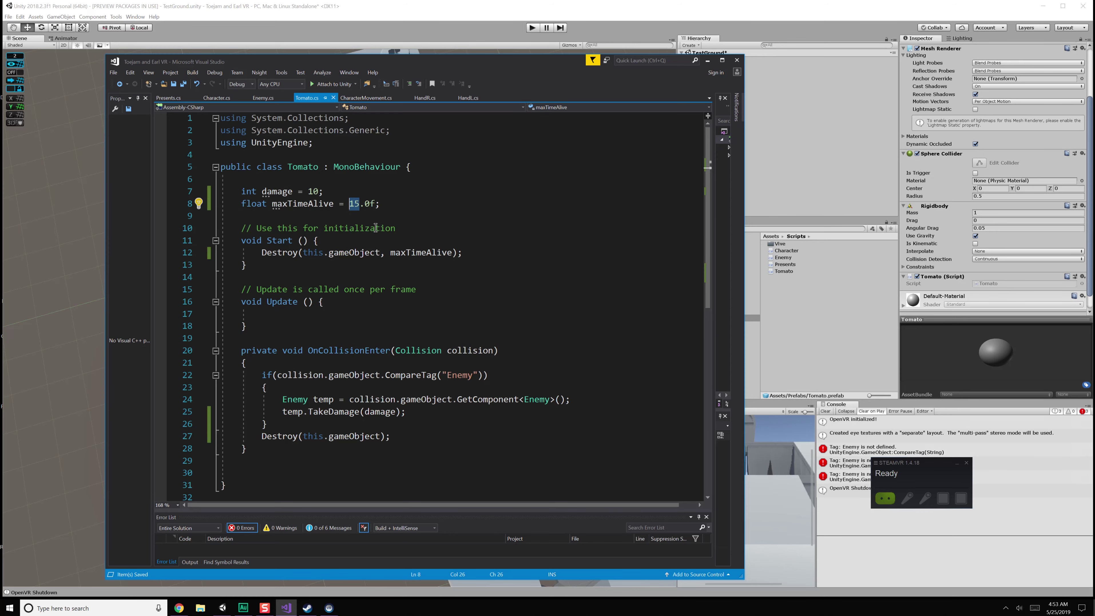
text(8)
click(423, 213)
click(533, 27)
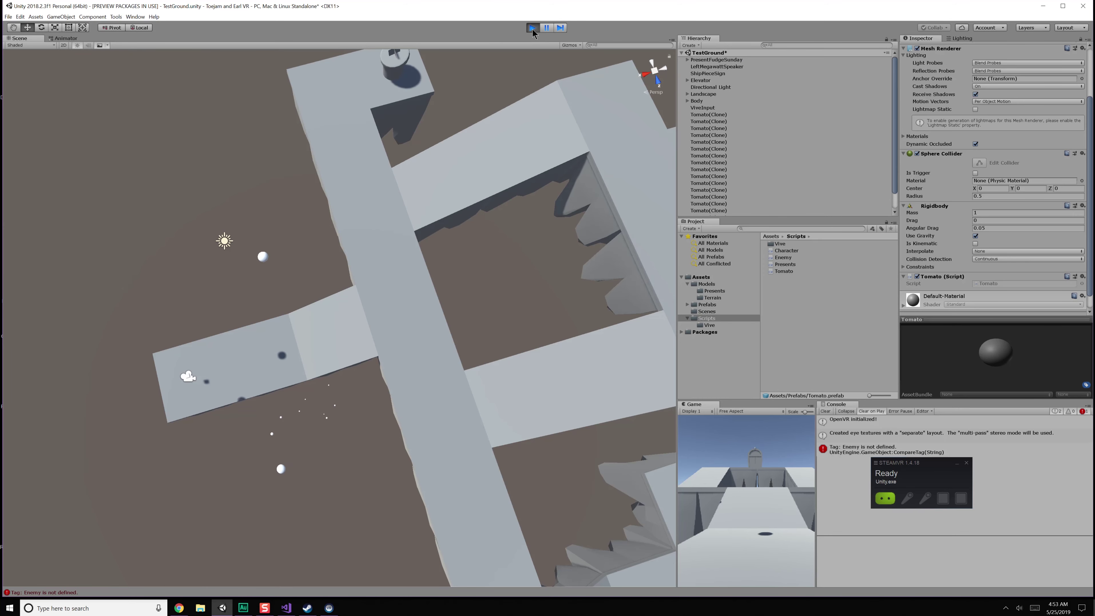
key(ctrl+p)
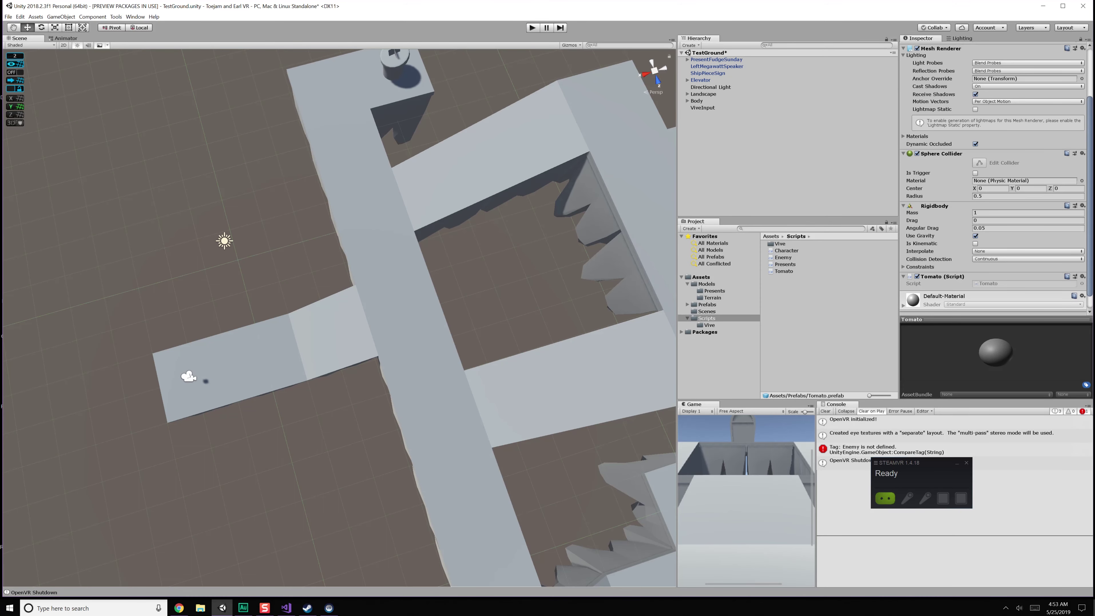
- In Chrome, search the web for ToeJam and Earl Sega sounds and open the Voice Samples page on The Sounds Resource
drag(1094, 110, 266, 113)
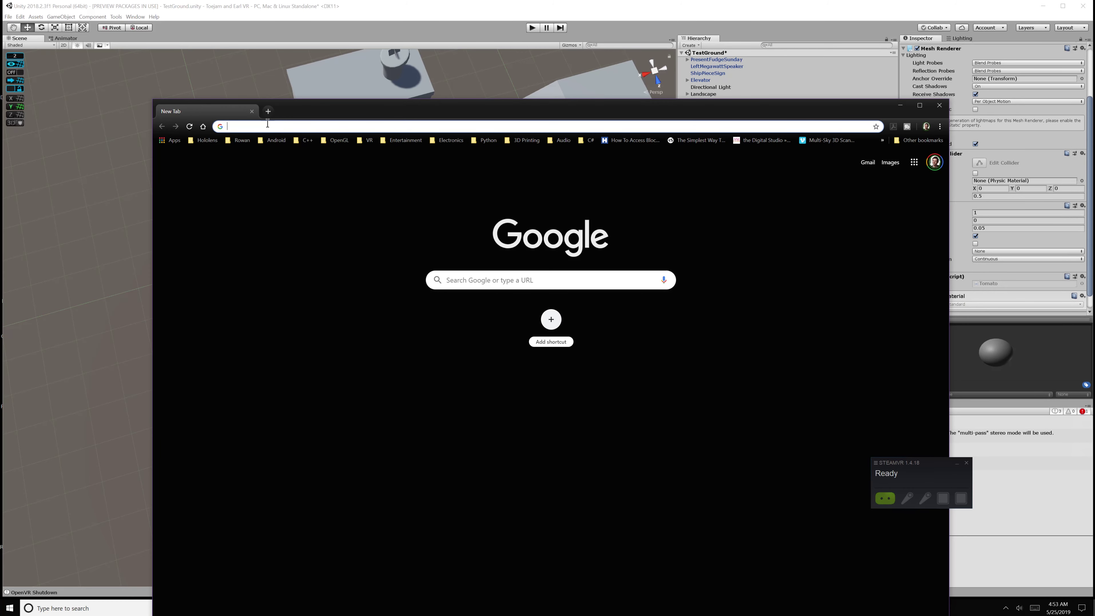
text(toejam and )
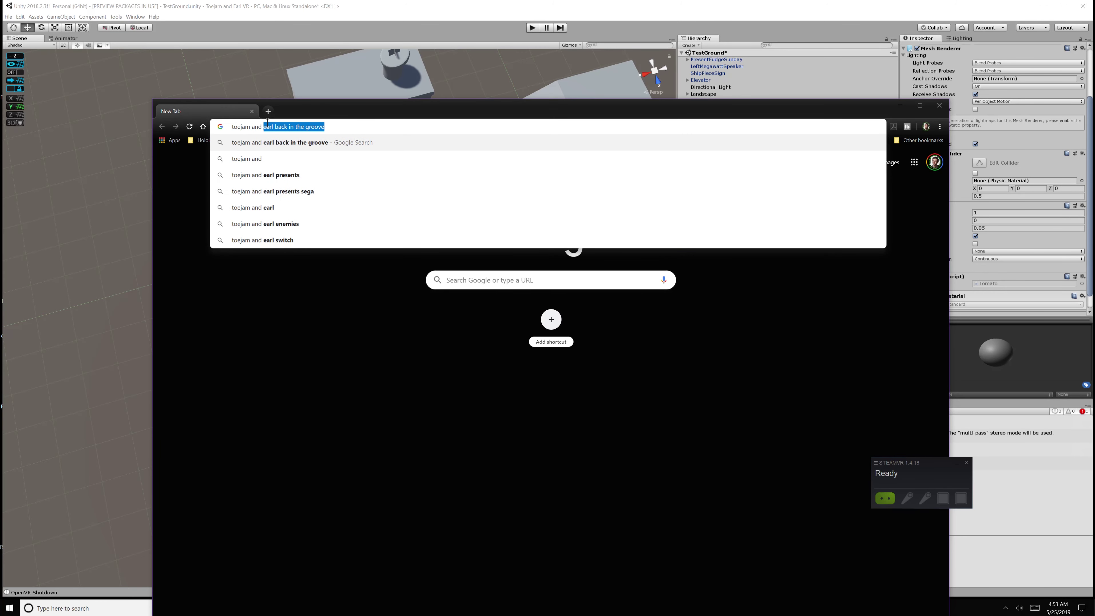
text(earl sega sou)
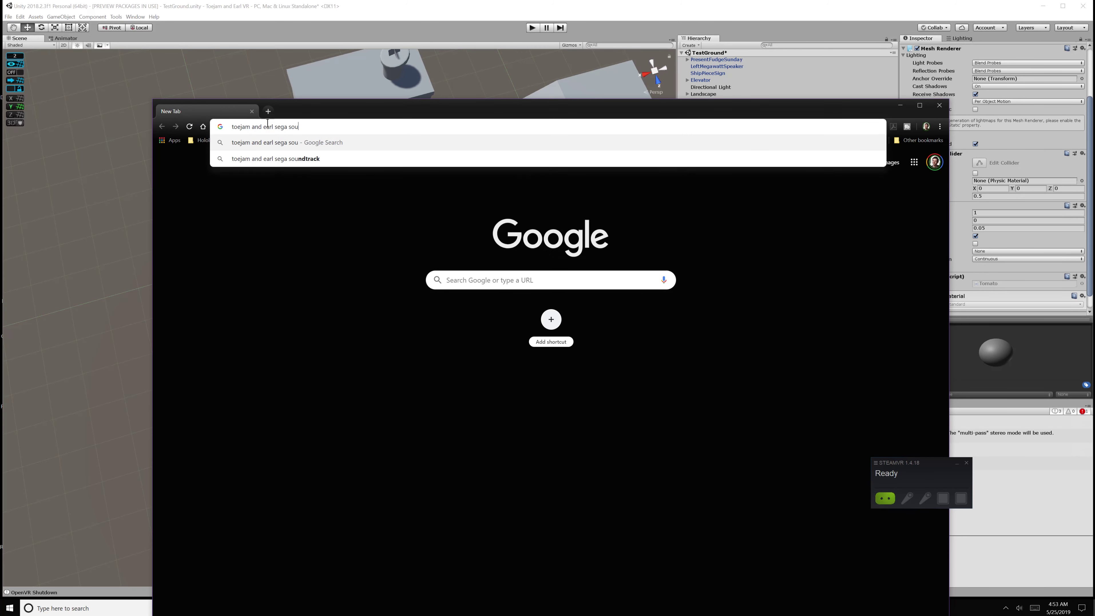
key(Return)
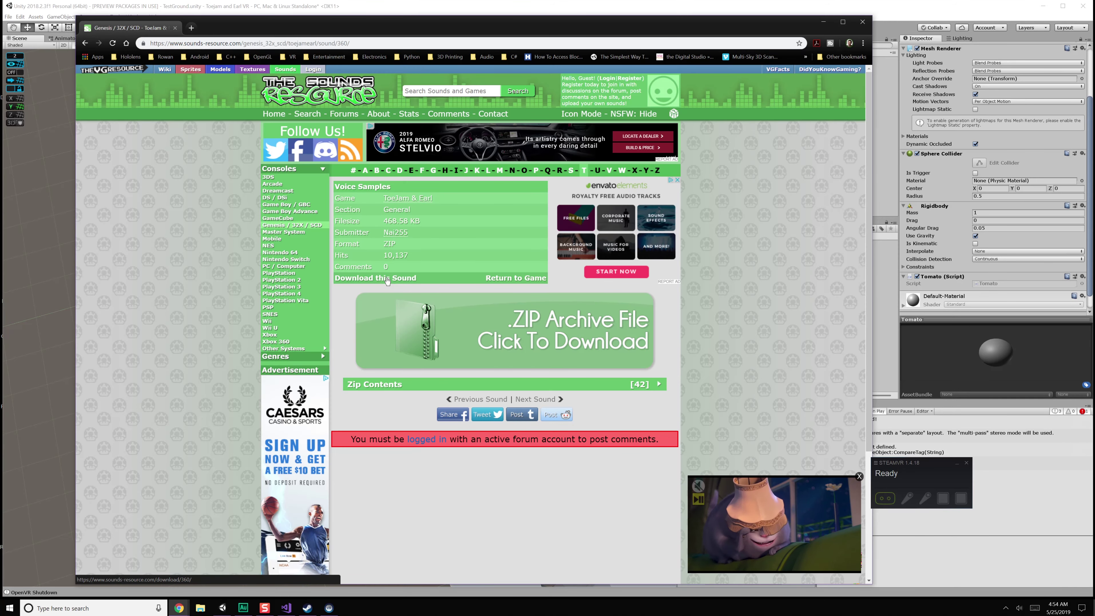
- Download the ToeJam & Earl Voice Samples ZIP and open its folder of sound files
click(387, 280)
click(123, 574)
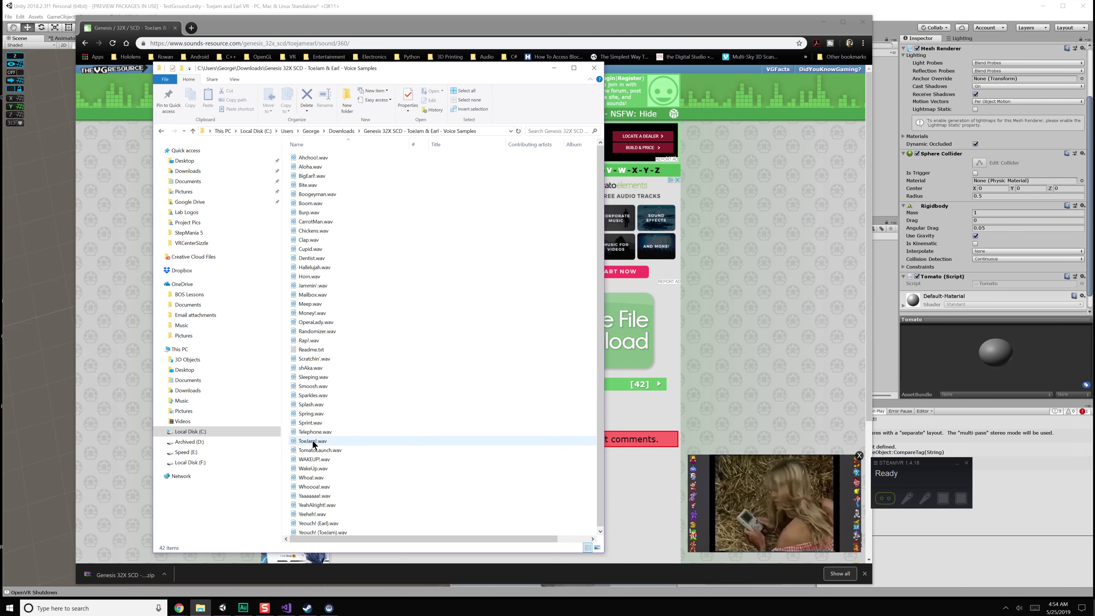
- Listen to Smoosh.wav, TomatoLaunch.wav and Splash.wav from the Voice Samples folder, closing the player after each
click(327, 450)
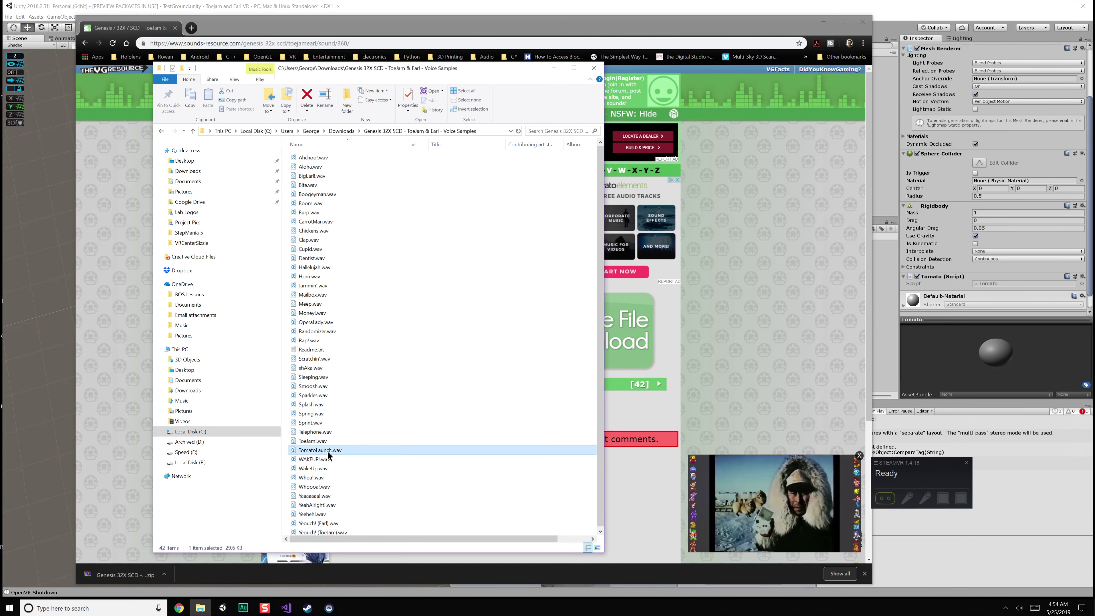
double_click(317, 385)
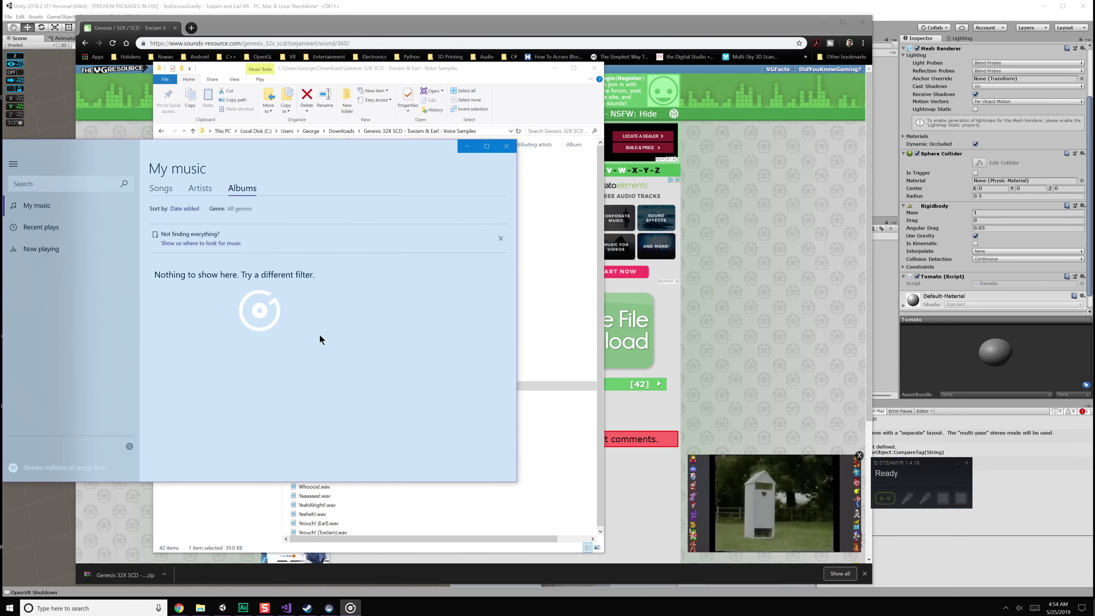
drag(389, 151, 460, 140)
click(575, 136)
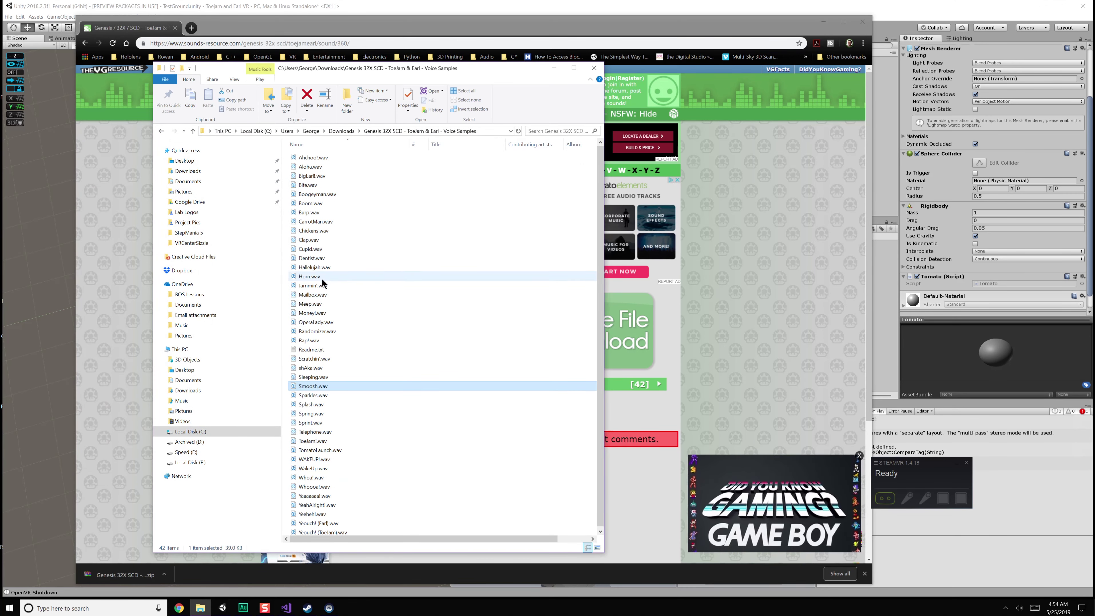
scroll(329, 350, down, 1)
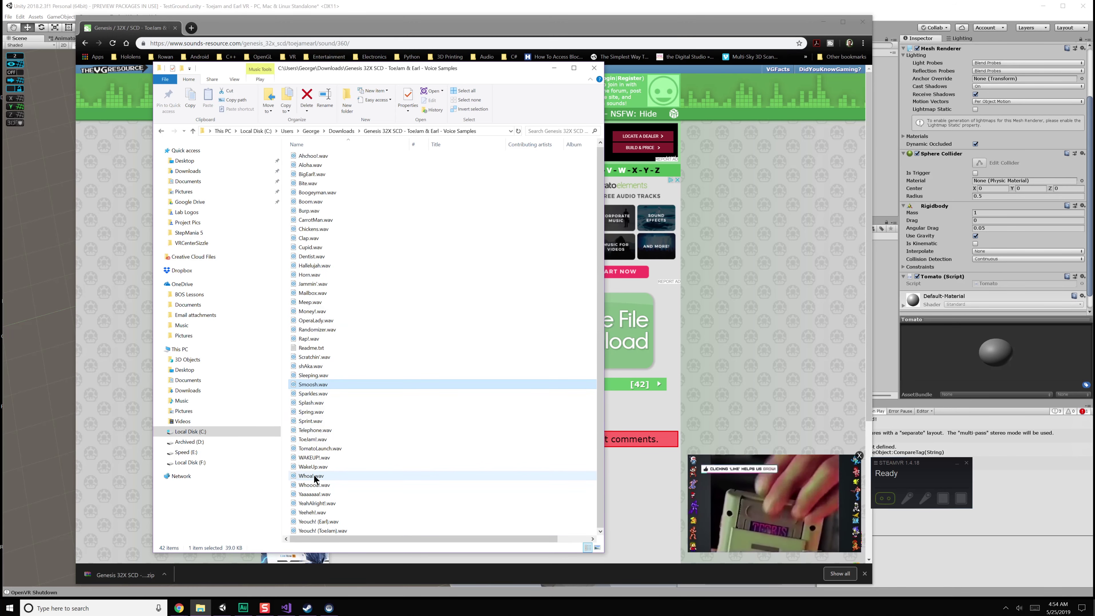
double_click(314, 447)
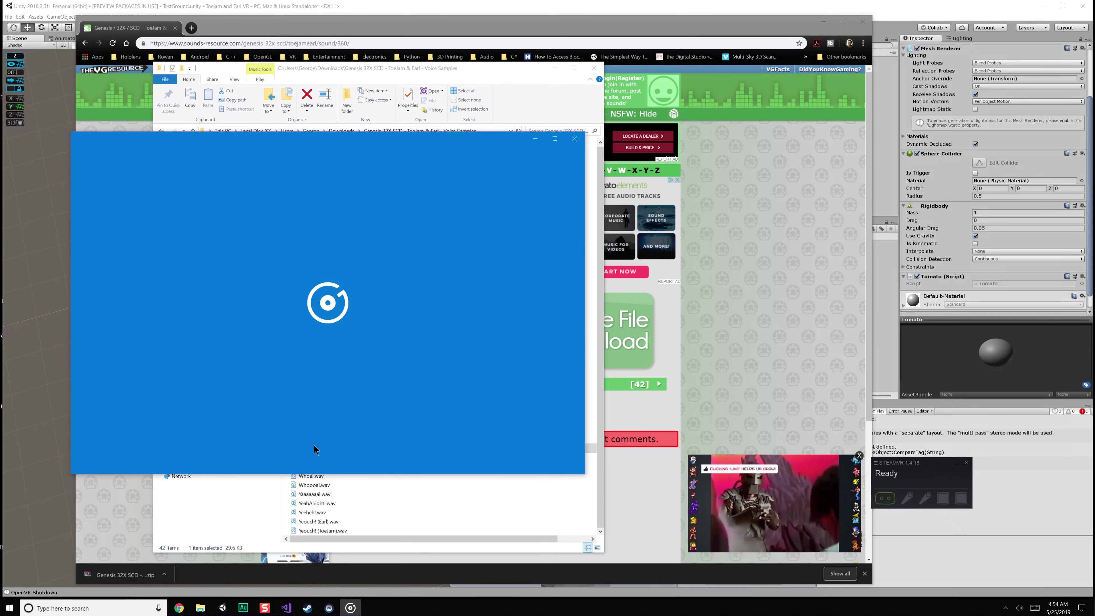
click(575, 138)
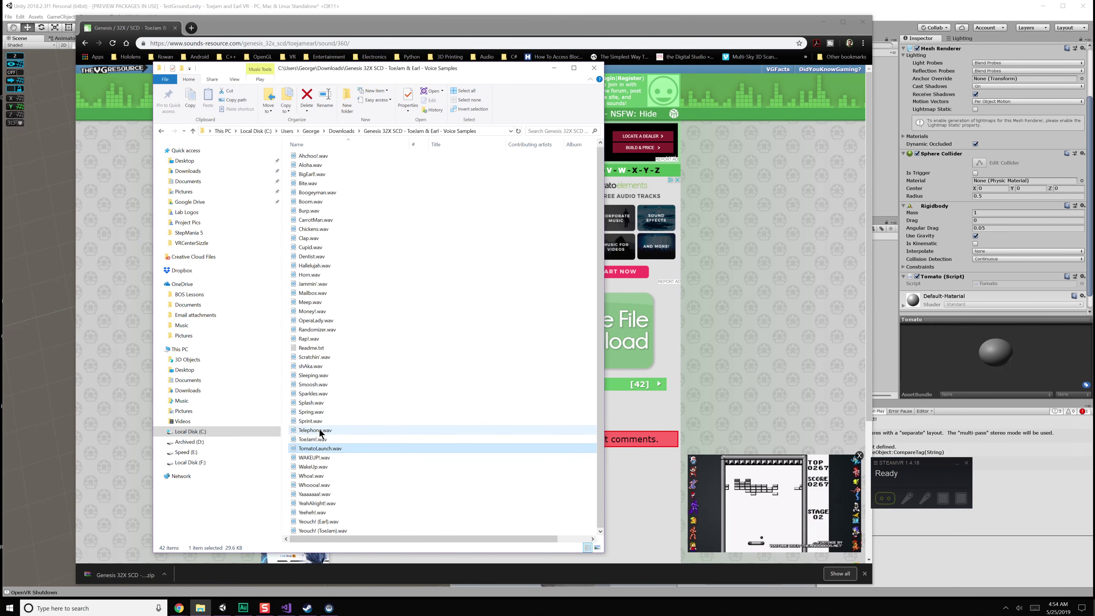
double_click(319, 402)
click(575, 138)
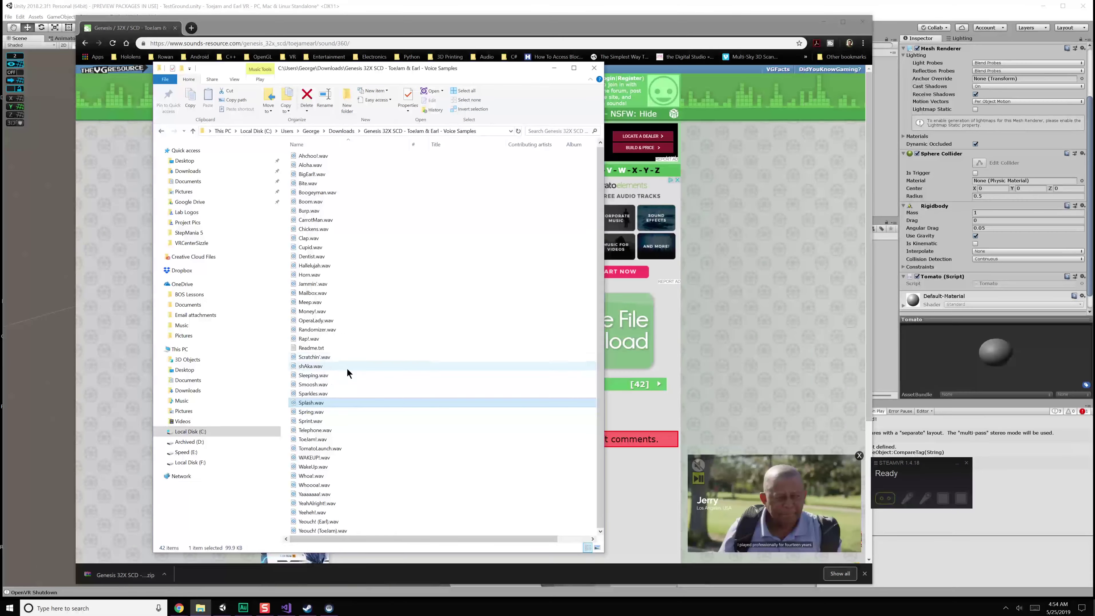
- Look through the voice samples, play Smoosh.wav again and copy the file
click(317, 383)
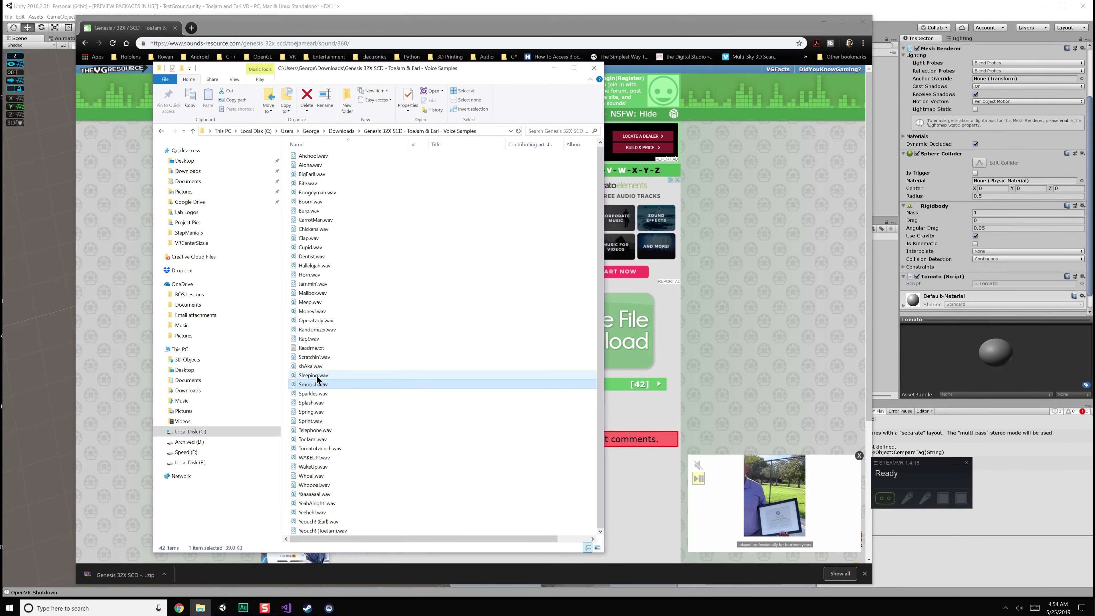
click(317, 375)
click(317, 365)
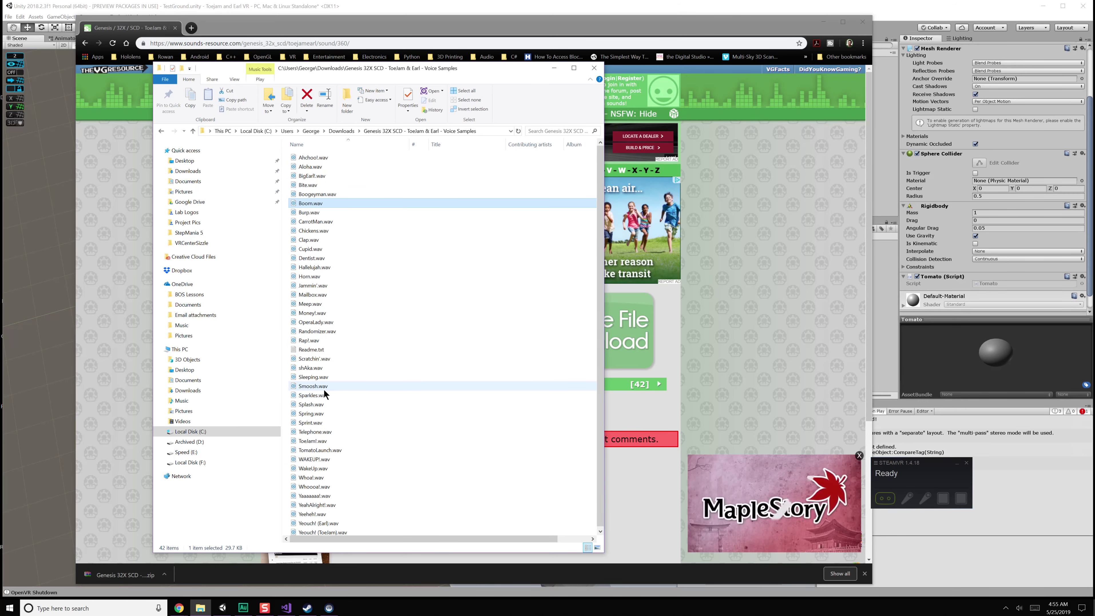
double_click(325, 387)
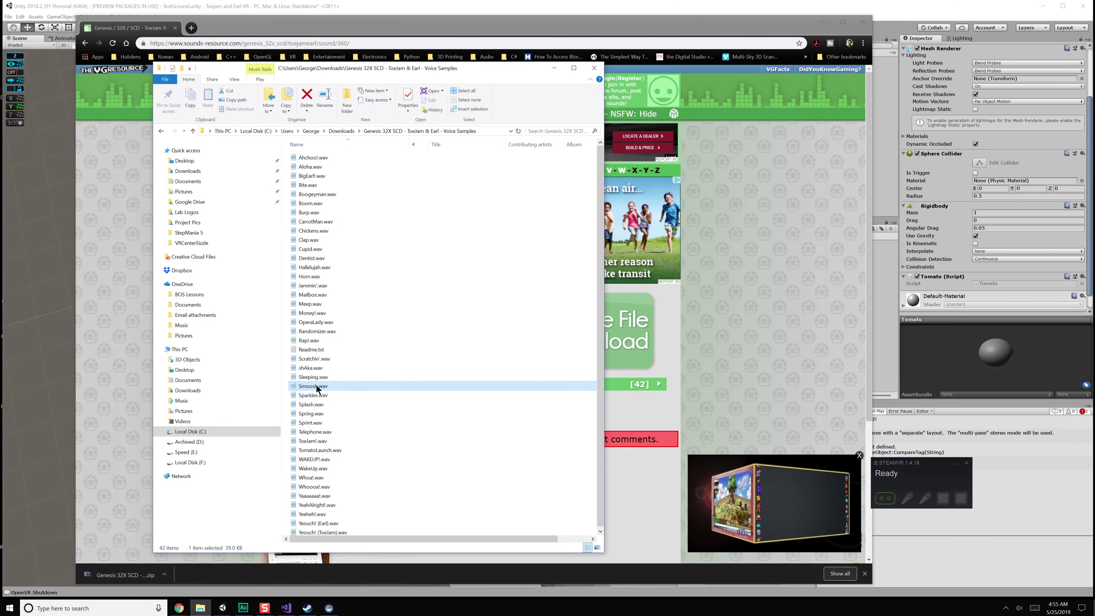
right_click(315, 385)
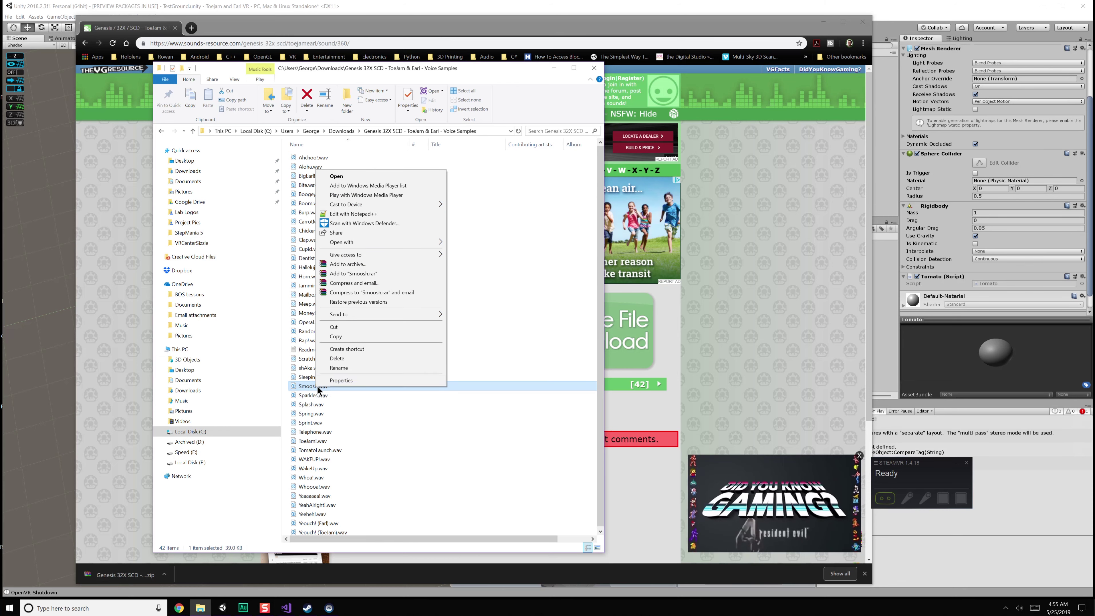
click(351, 336)
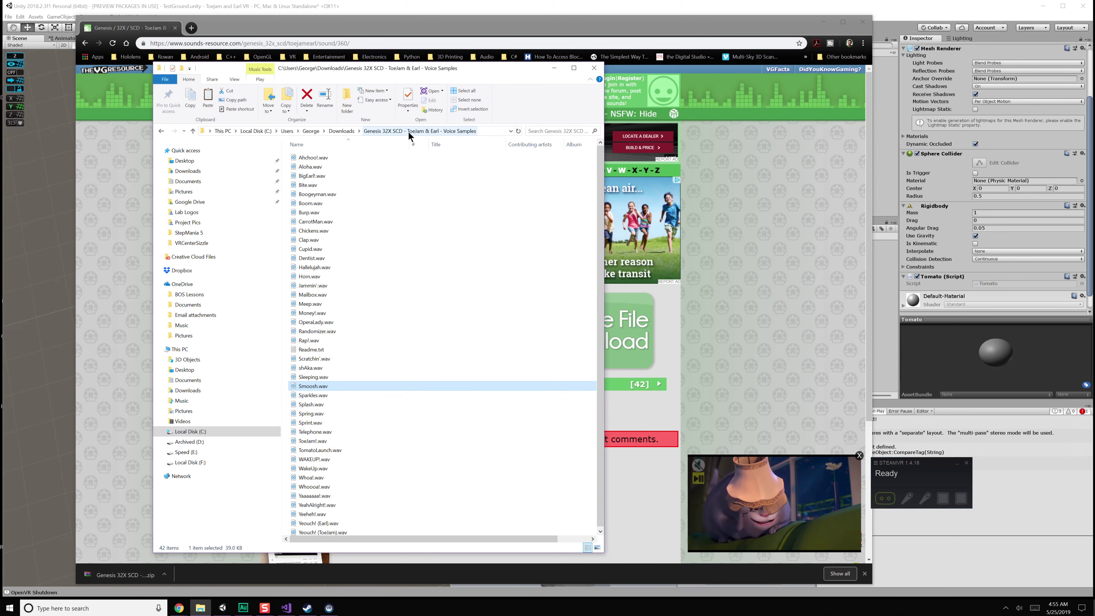
- Go back to Downloads and rename the extracted ToeJam & Earl Voice Samples folder to "Sega sfx"
click(160, 131)
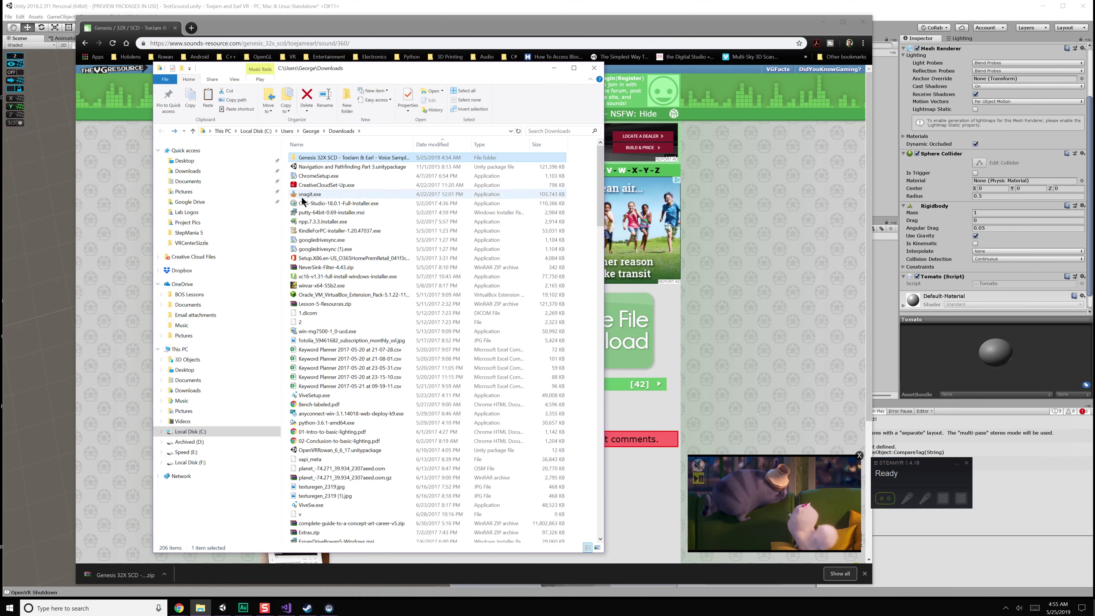
click(328, 159)
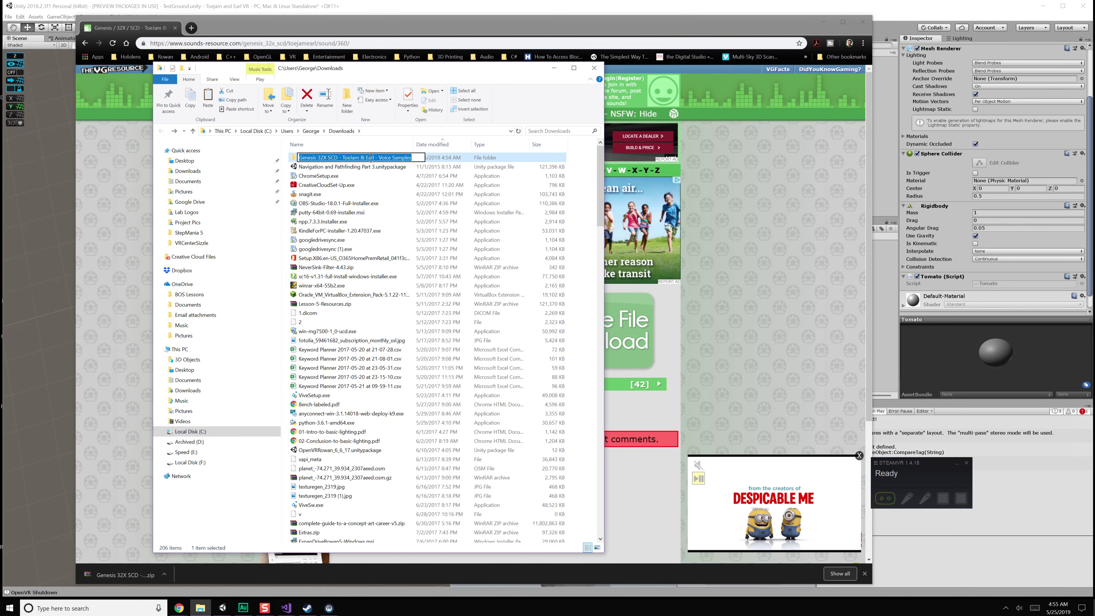
drag(379, 157, 227, 157)
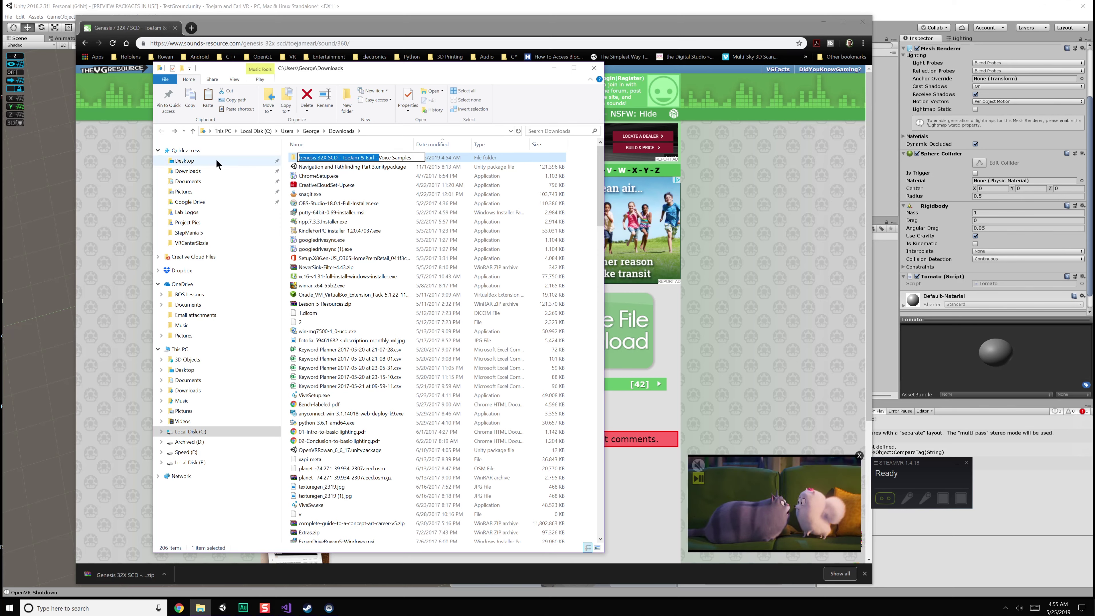
key(Delete)
text(Sega)
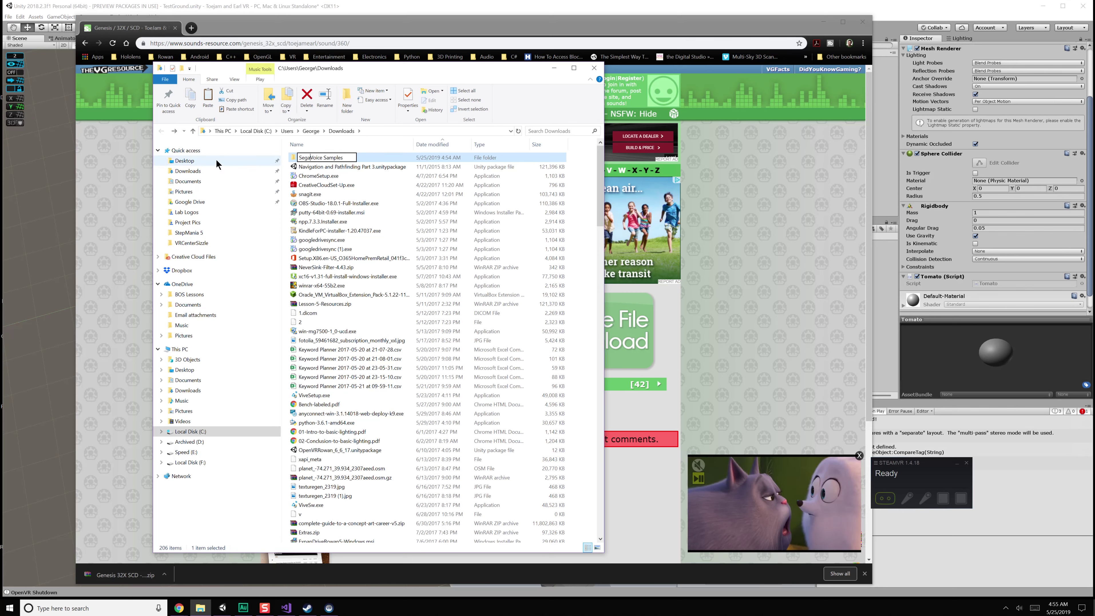
key(End)
key(BackSpace)
key(BackSpace)
key(BackSpace)
key(BackSpace)
key(BackSpace)
key(BackSpace)
key(BackSpace)
key(BackSpace)
key(BackSpace)
key(BackSpace)
key(BackSpace)
key(BackSpace)
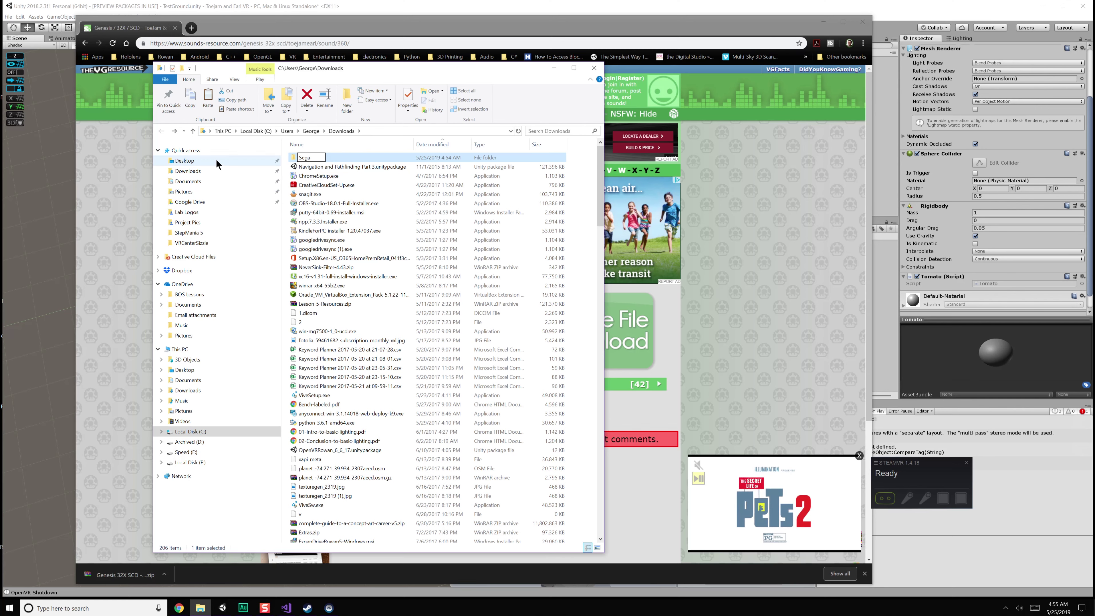
text(sfx)
key(Return)
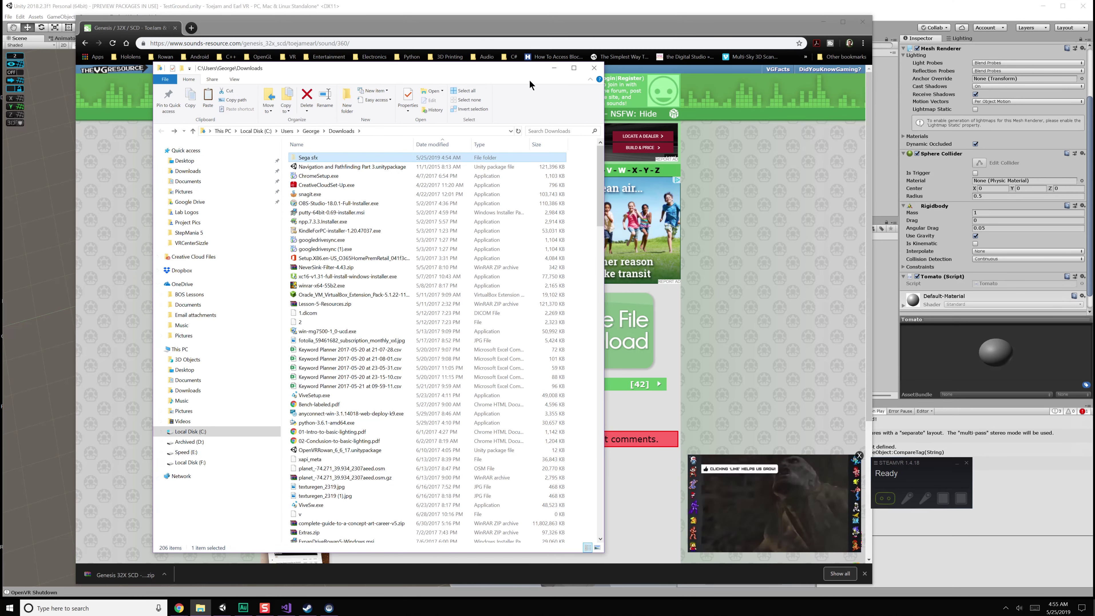
- Return to Unity and add an SFX folder under Assets that holds the Sega sfx sound folder
click(554, 68)
click(863, 22)
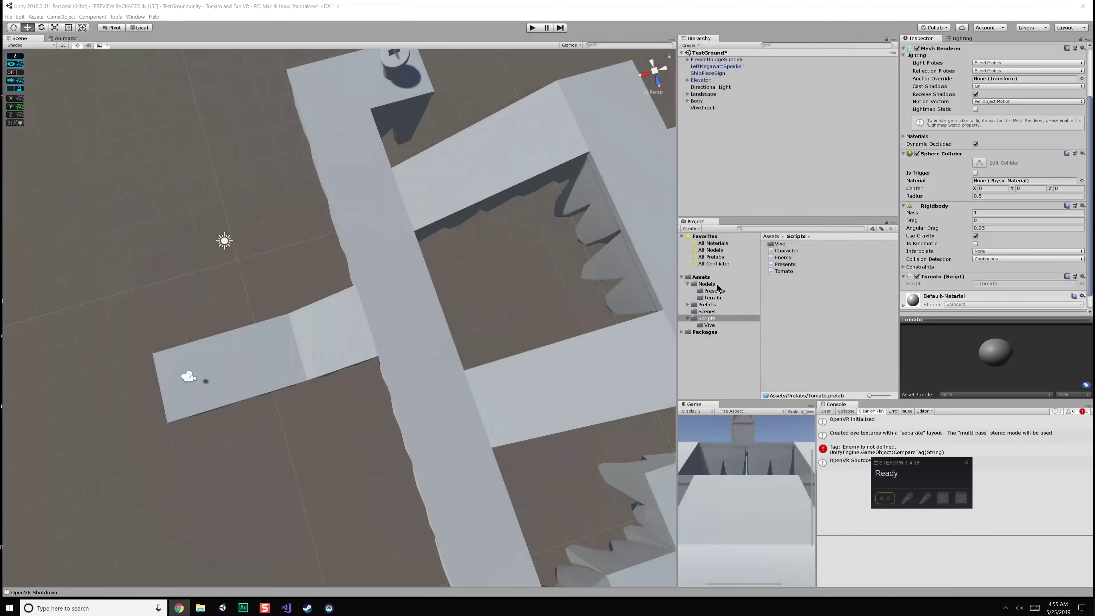
click(702, 277)
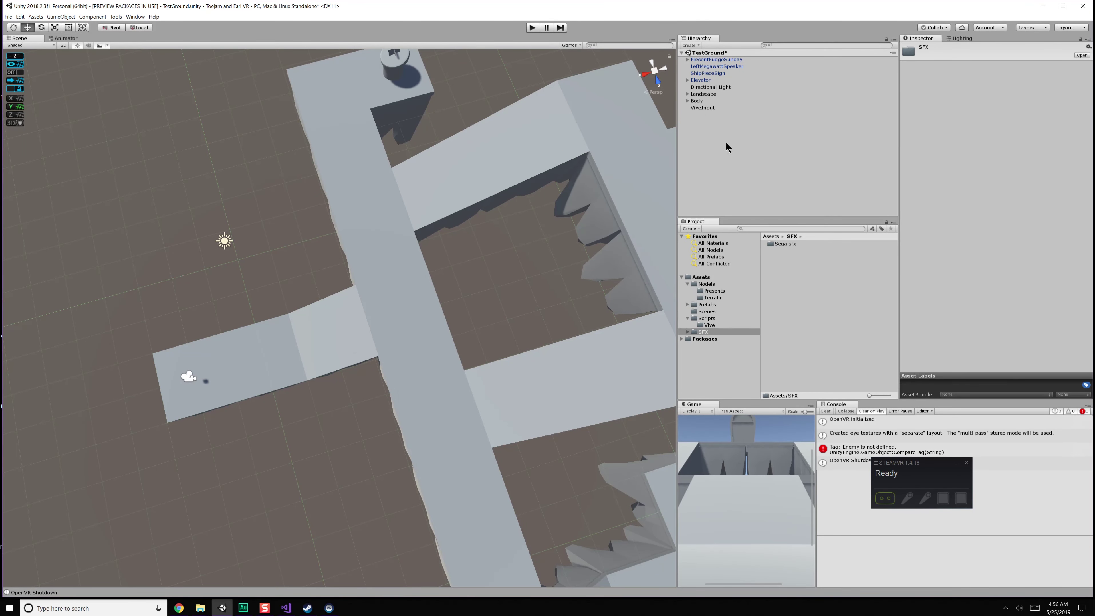
- Add an Audio Source component to the Tomato prefab and turn off Play On Awake
click(714, 316)
click(714, 305)
click(783, 257)
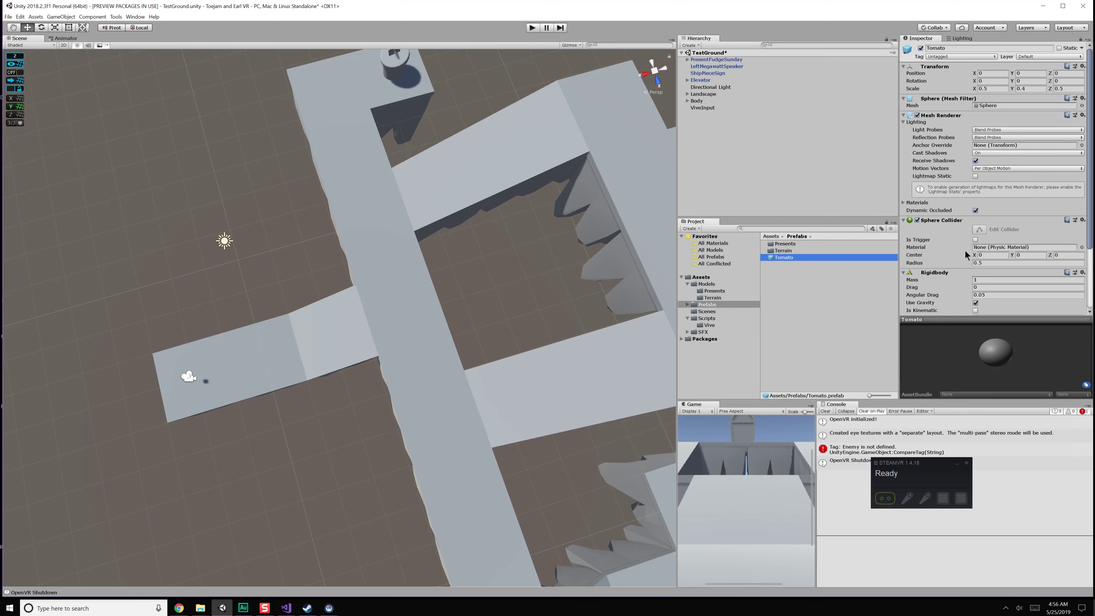
scroll(1028, 285, down, 5)
click(991, 304)
text(audio s)
key(Return)
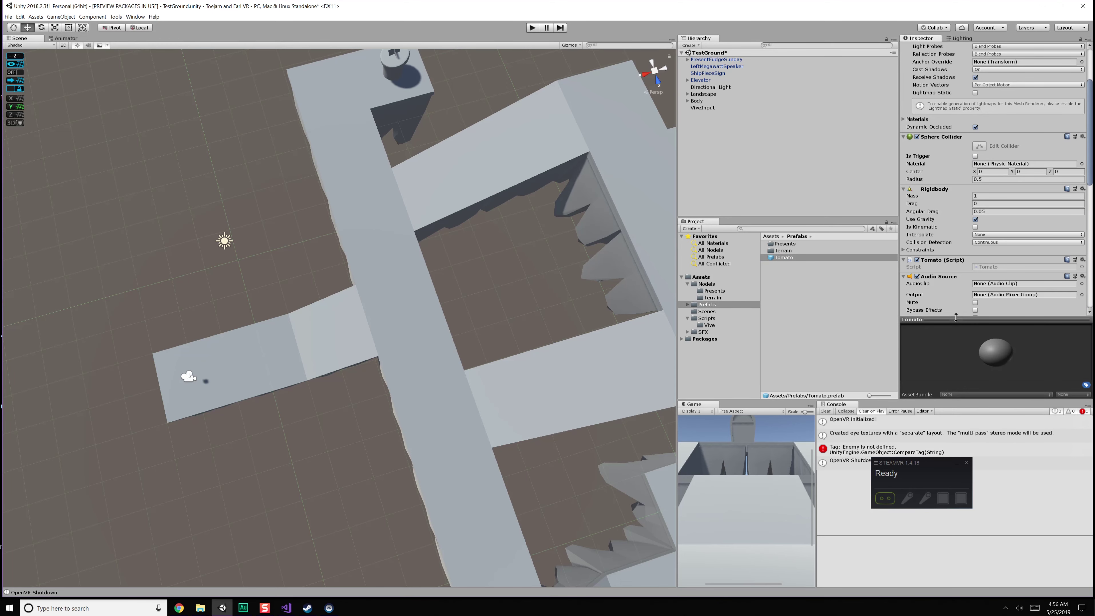
scroll(936, 225, down, 6)
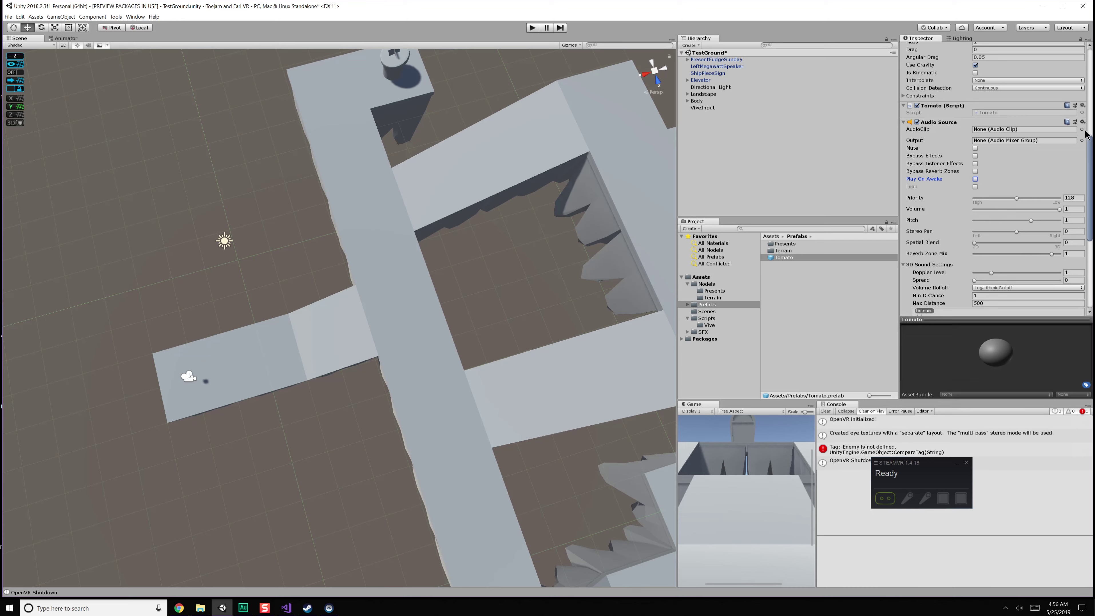
scroll(1001, 107, down, 3)
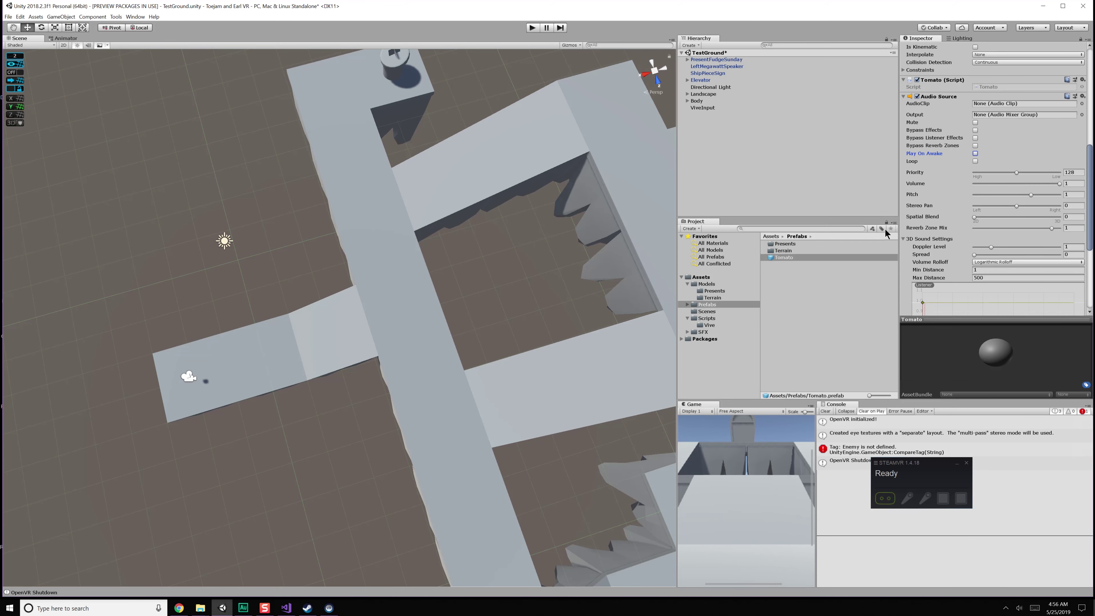
scroll(966, 208, down, 3)
scroll(961, 213, up, 6)
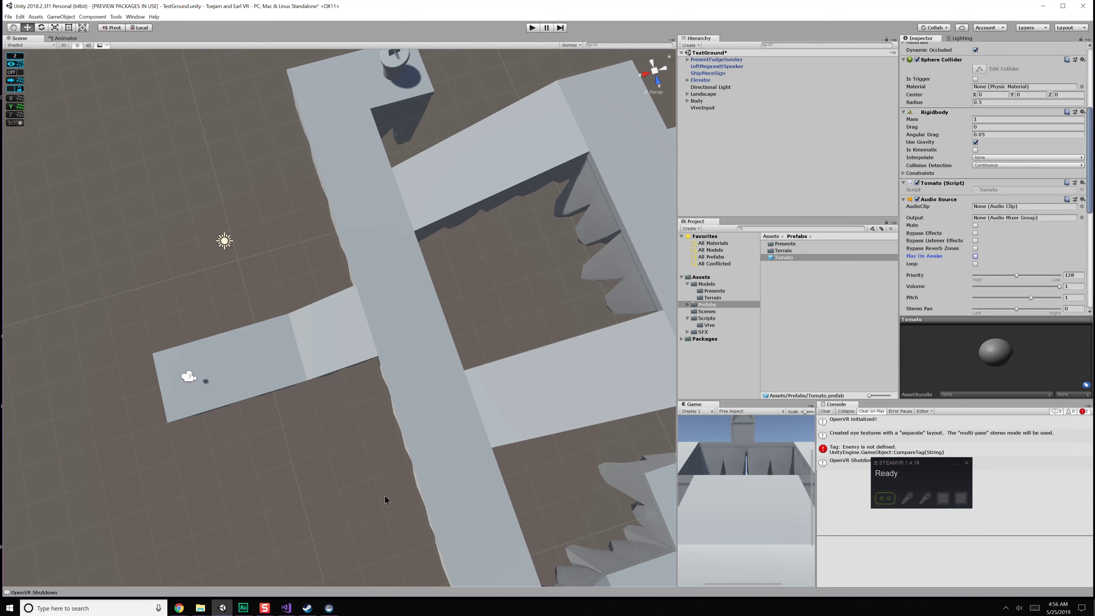
- In Visual Studio, declare a [SerializeField] AudioClip named tomatoExplode below maxTimeAlive in the Tomato script and save it
click(285, 608)
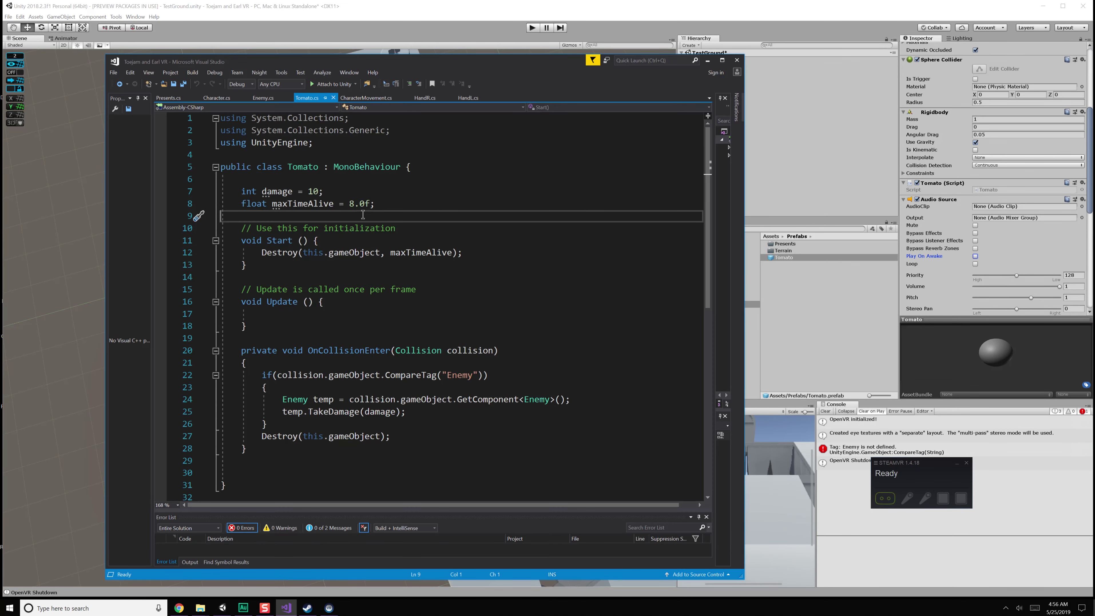
click(393, 203)
key(Return)
text(AudioClip )
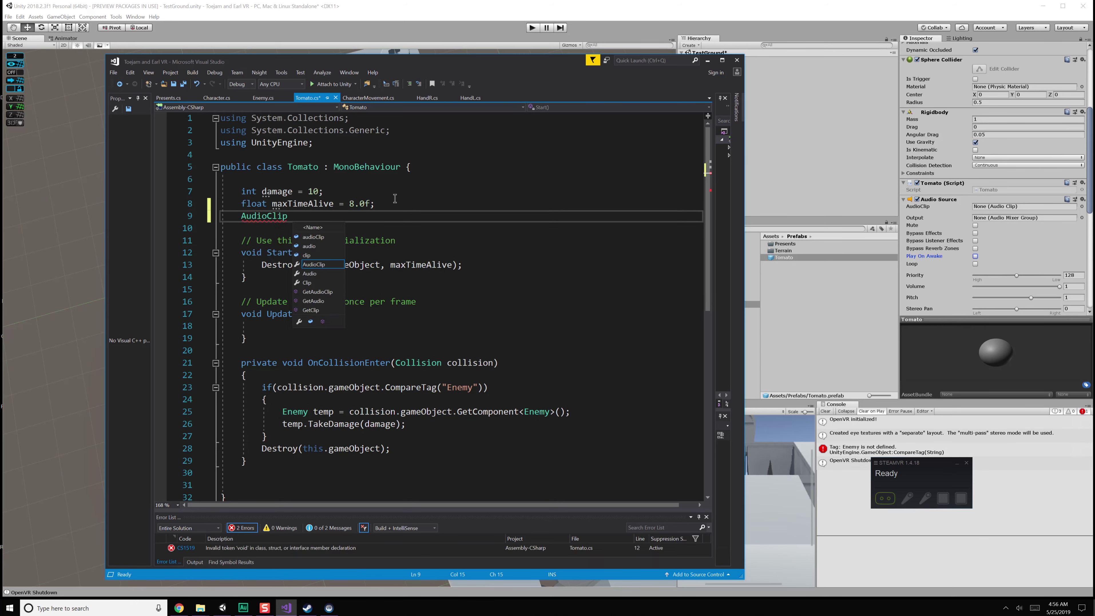
text(tomoa)
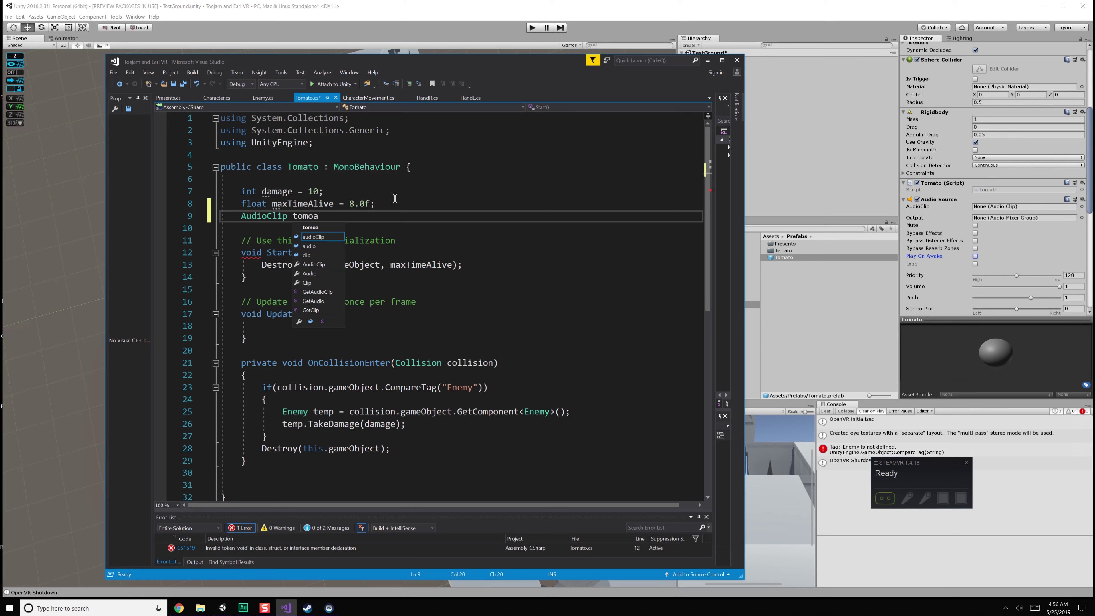
text(tomatoExplode ;)
key(ctrl+Return)
text([])
key(Left)
text(SerializeF)
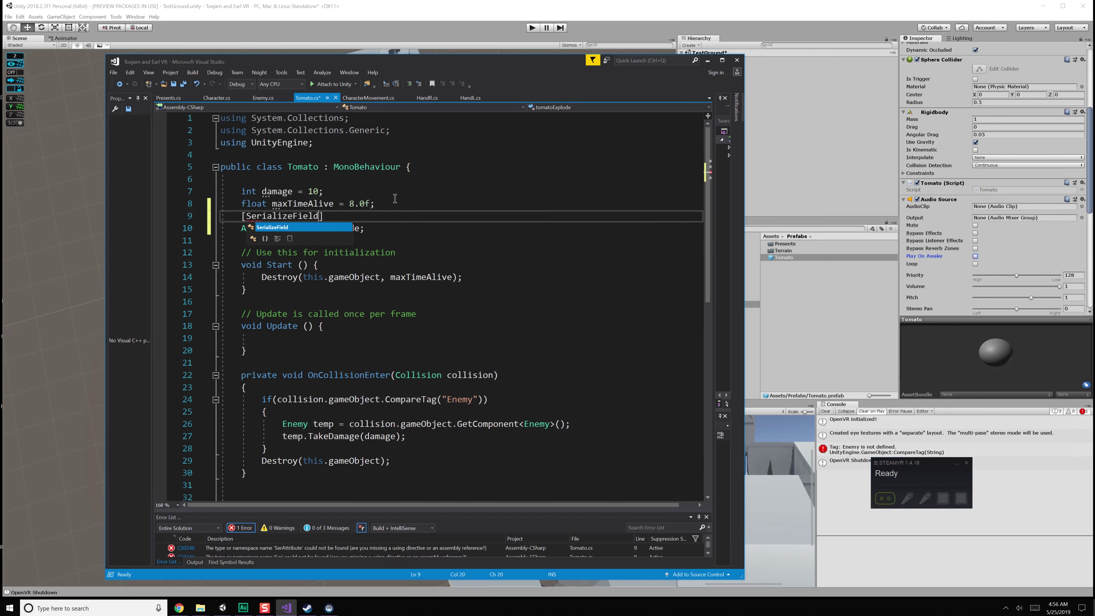
text(ield)
key(ctrl+s)
click(359, 228)
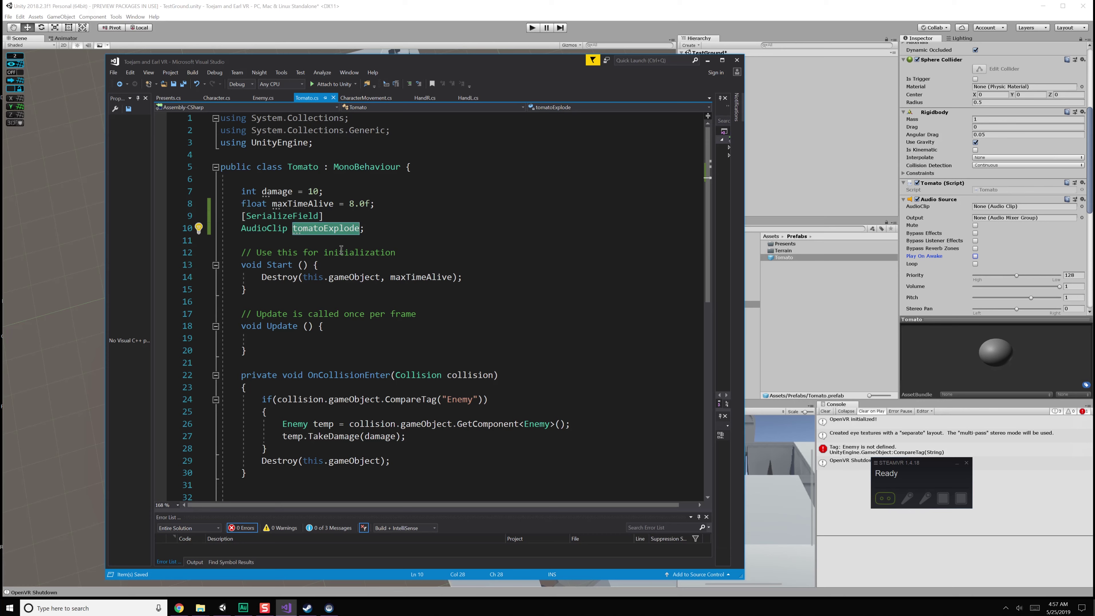
scroll(341, 250, down, 3)
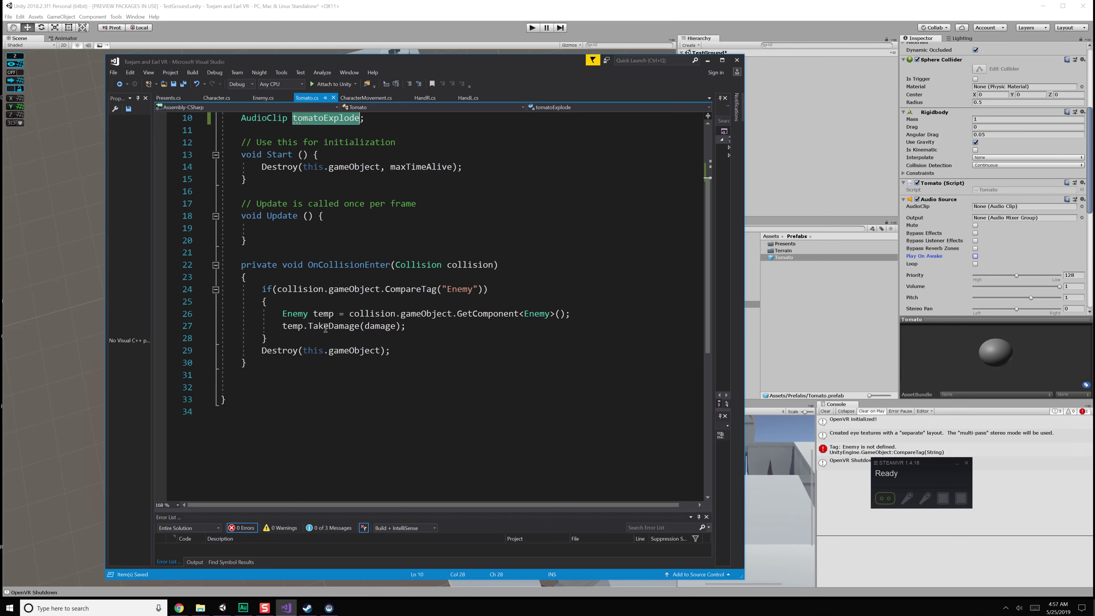
click(415, 342)
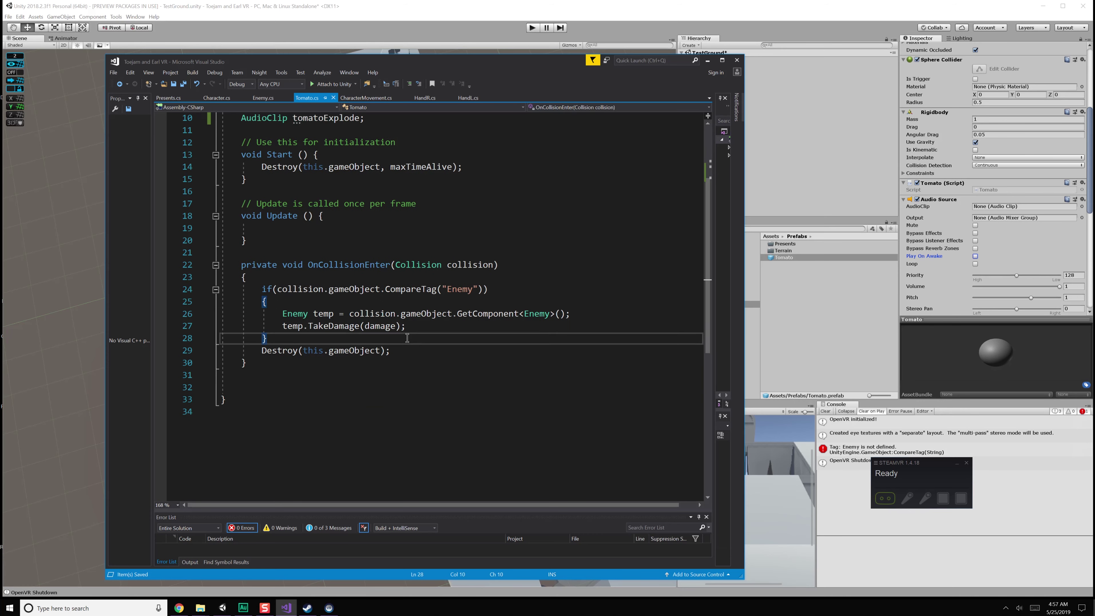
key(Return)
text(AudioS)
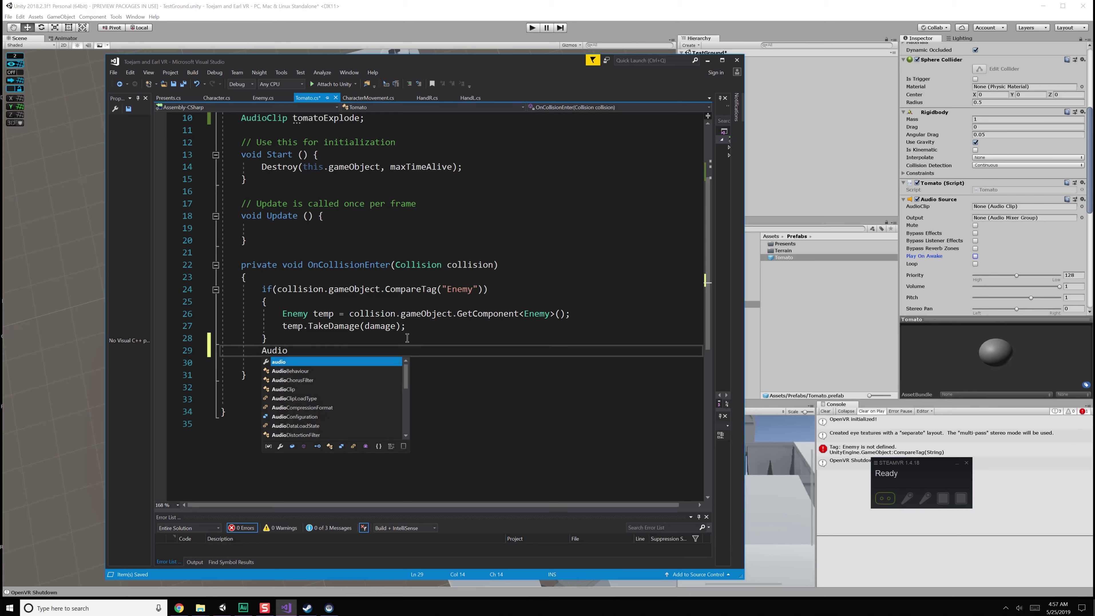
key(BackSpace)
key(BackSpace)
key(BackSpace)
key(BackSpace)
key(BackSpace)
key(BackSpace)
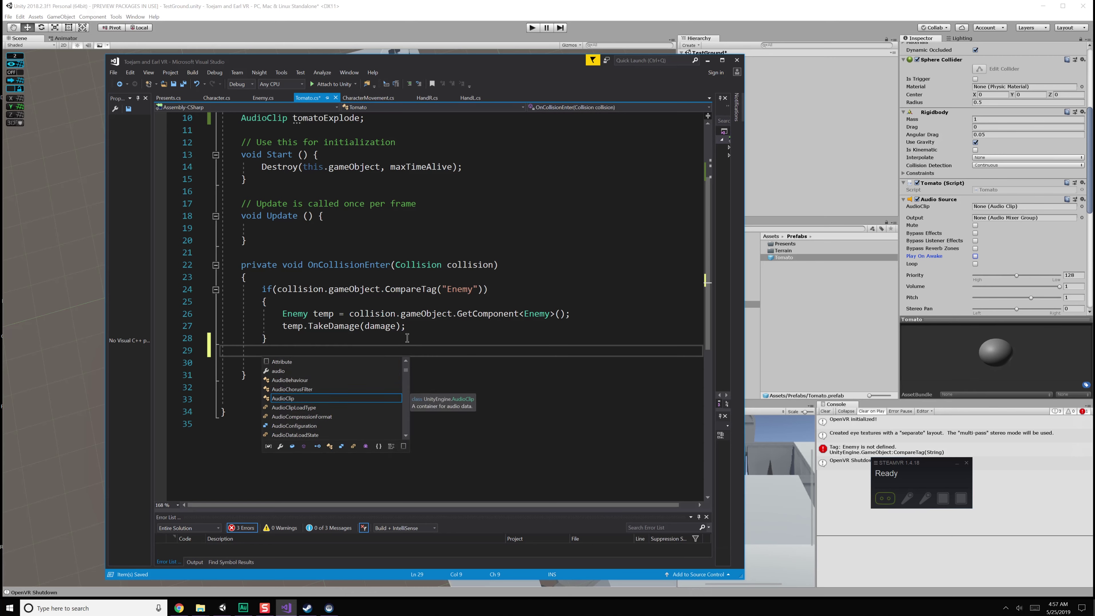
click(431, 264)
scroll(431, 264, up, 3)
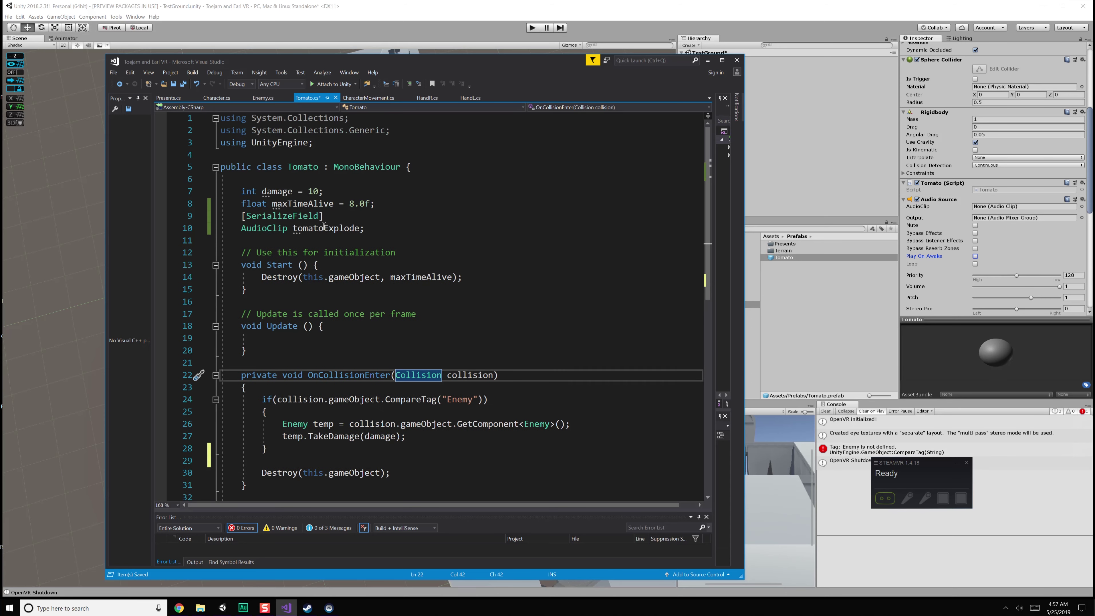
- Declare an AudioSource field named audioSource below tomatoExplode in the Tomato class
click(403, 228)
scroll(382, 265, down, 1)
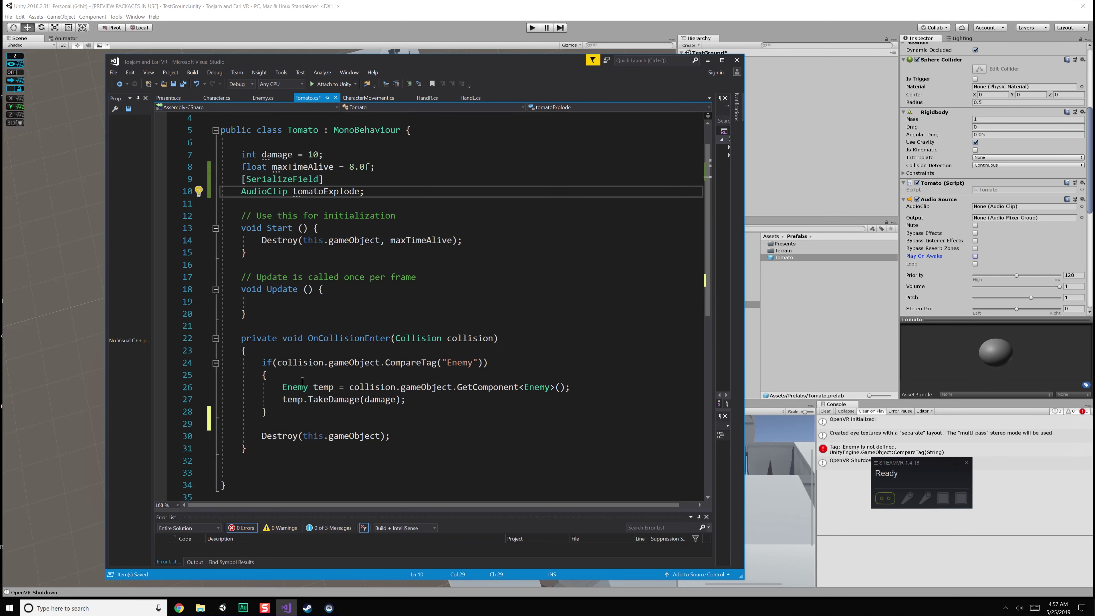
click(294, 423)
click(395, 195)
key(Return)
text(AudioSour)
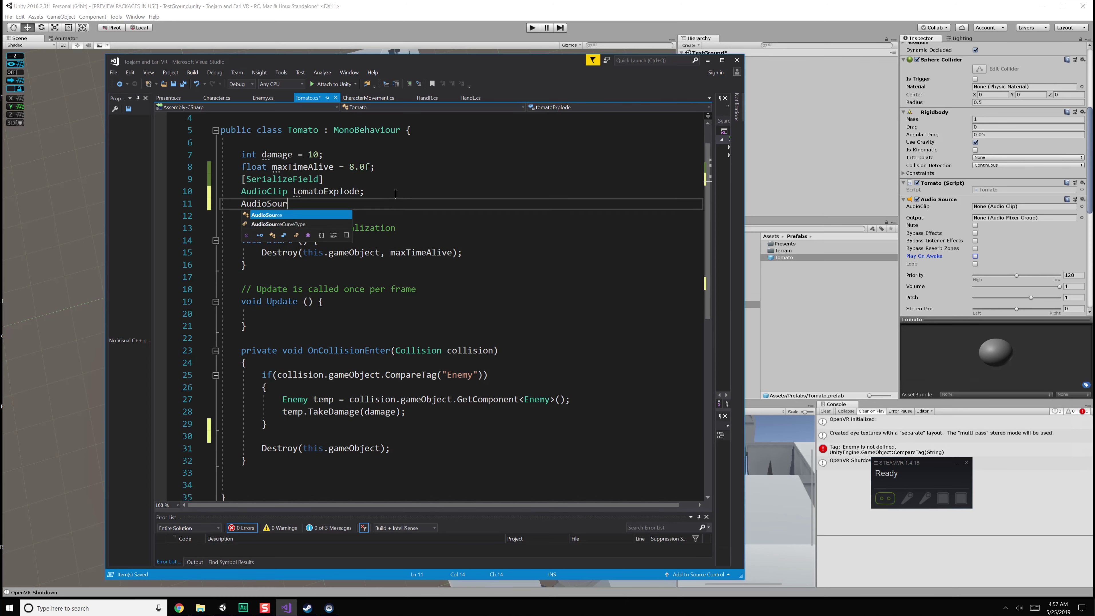
text(ce audi)
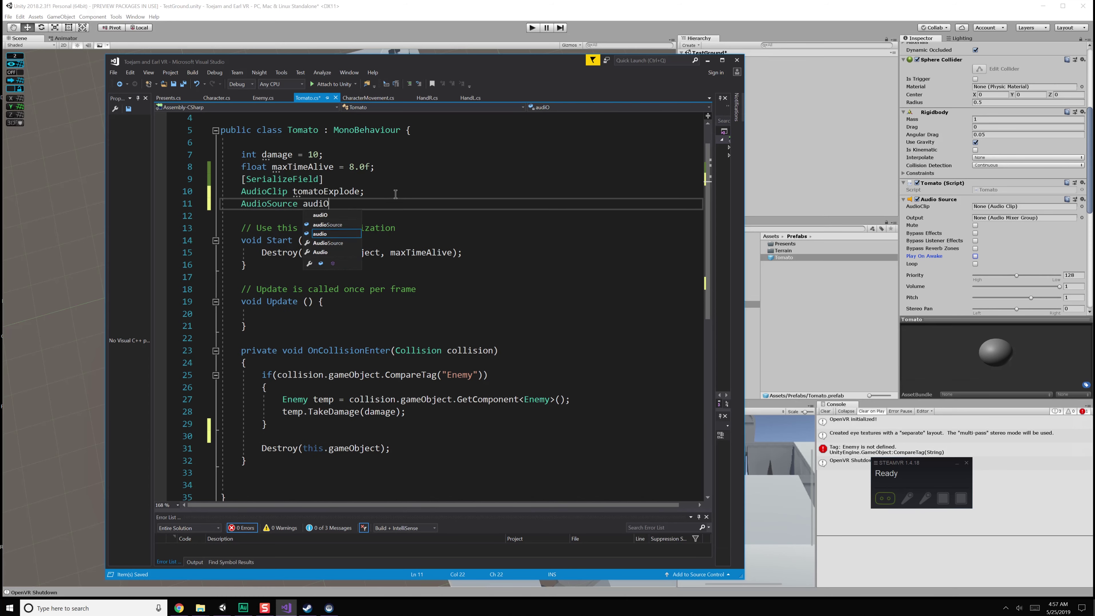
text(oSource)
key(BackSpace)
text(;')
key(BackSpace)
- Assign audioSource = GetComponent<AudioSource>(); as the first statement in the Tomato script's Start method and save the file
key(Down)
key(Down)
key(Down)
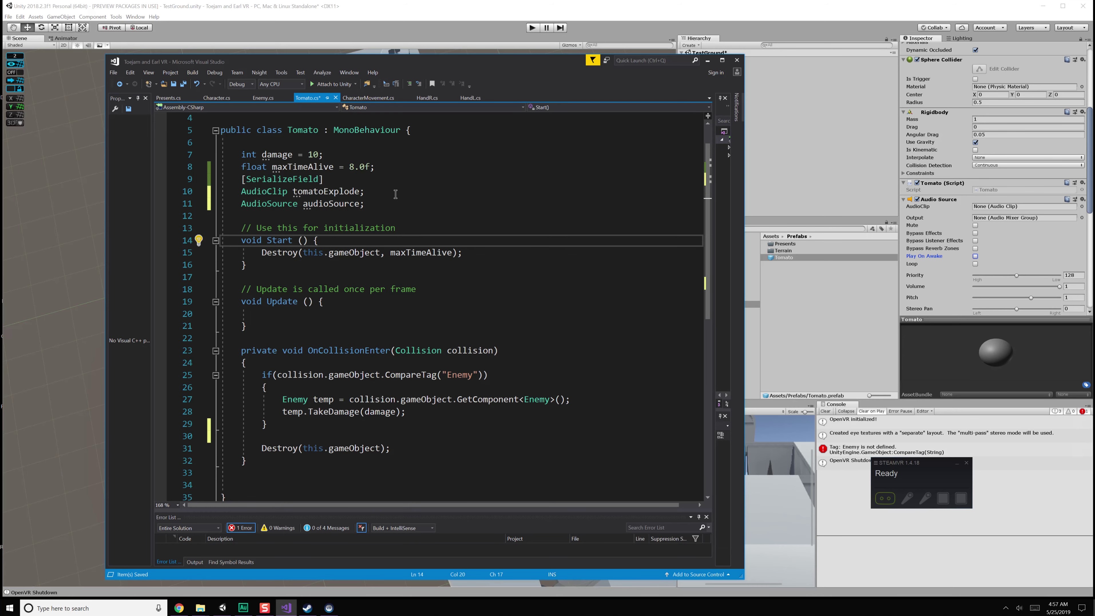
key(Return)
text(audioSource.)
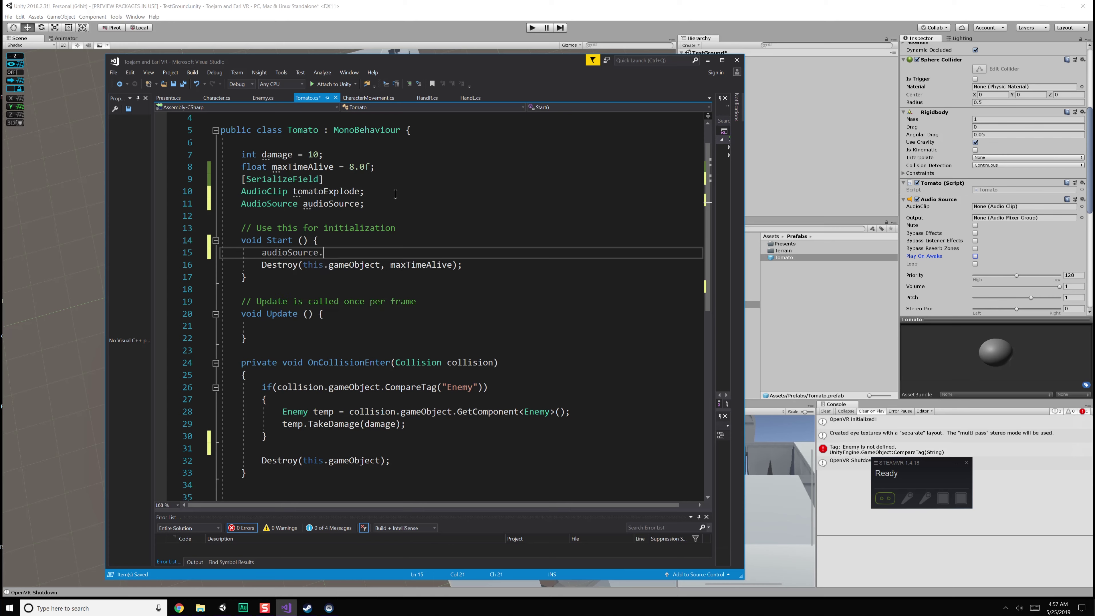
key(BackSpace)
text(= GetComponent<Au)
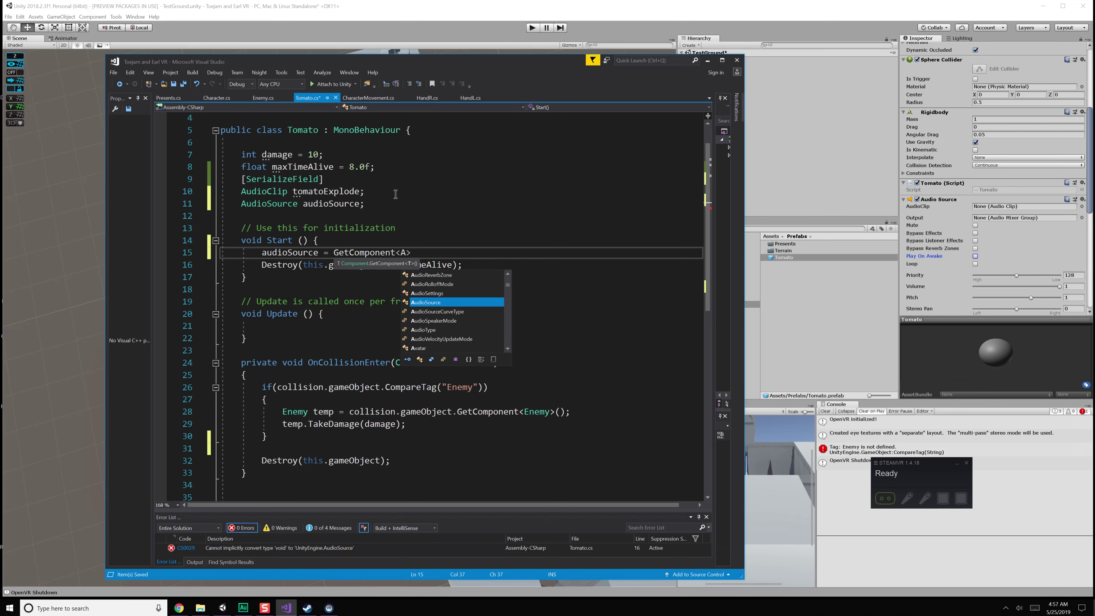
text(dioSource>()
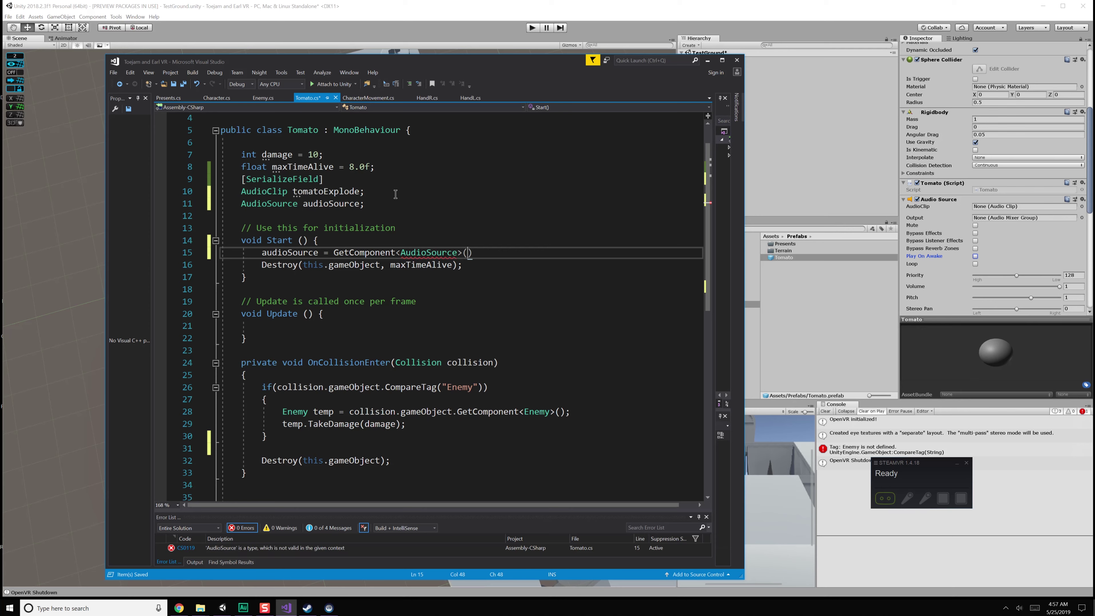
text();)
key(ctrl+s)
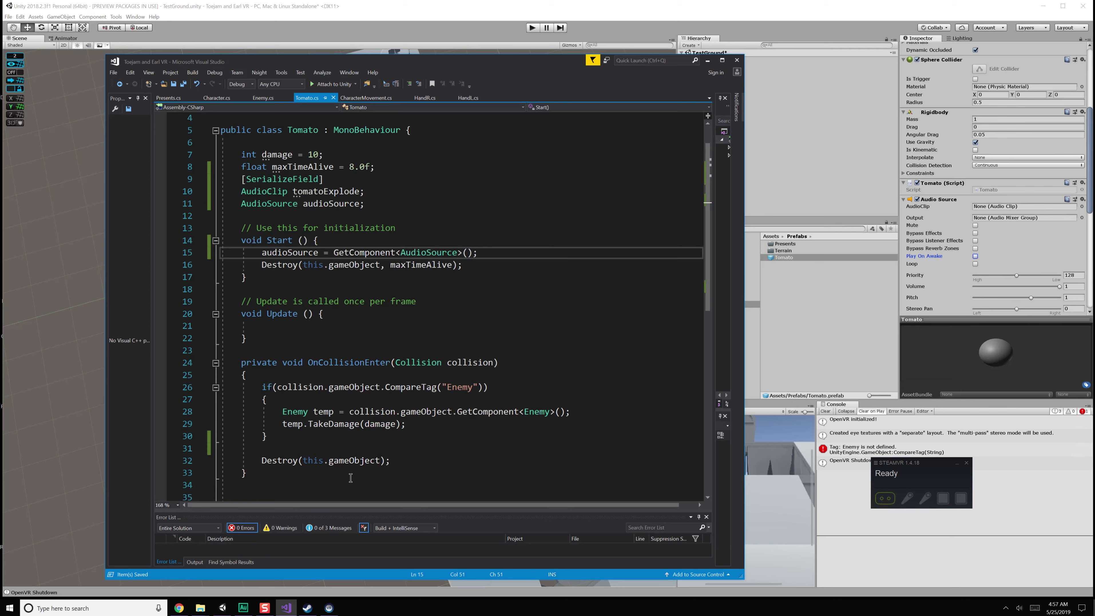
- Add an audioSource.PlayOneShot() call below Destroy(this.gameObject) in OnCollisionEnter
click(353, 472)
click(427, 458)
key(Return)
text(audioSourc)
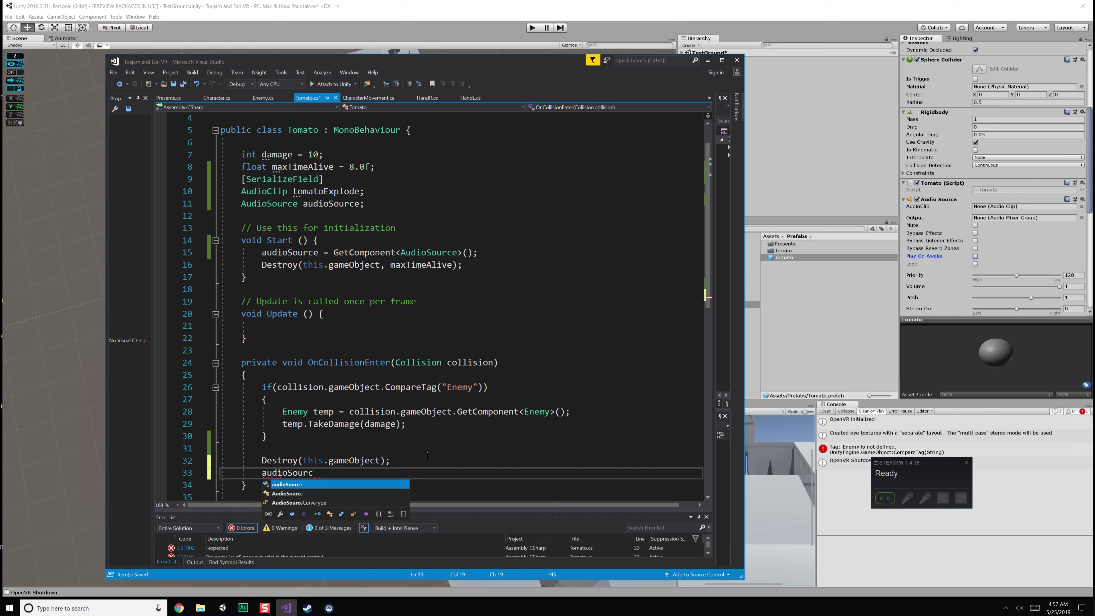
text(e.Play)
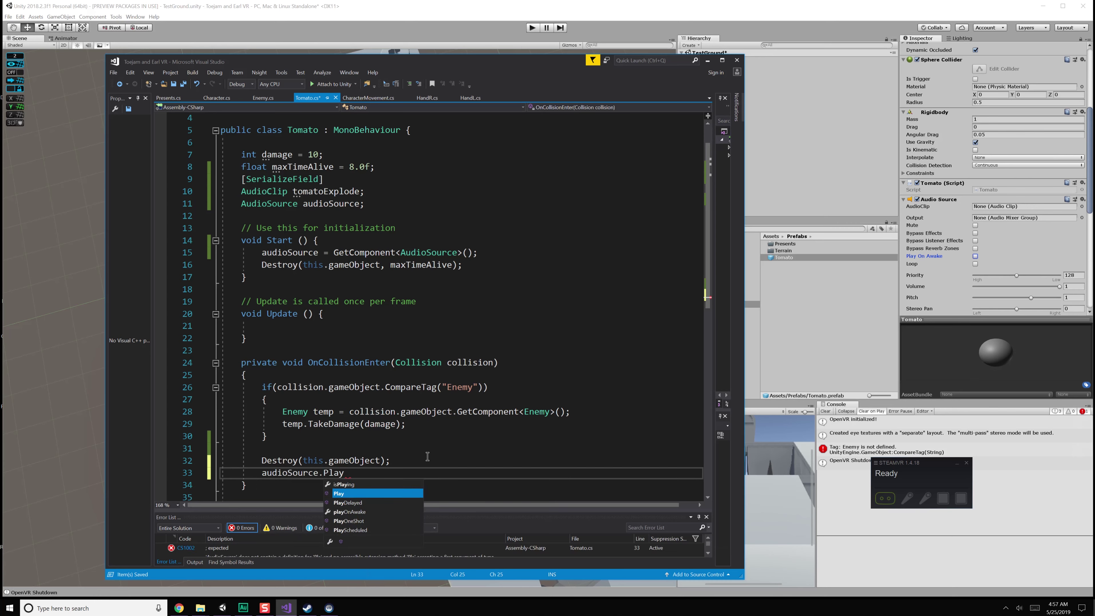
key(Down)
key(Down)
key(Down)
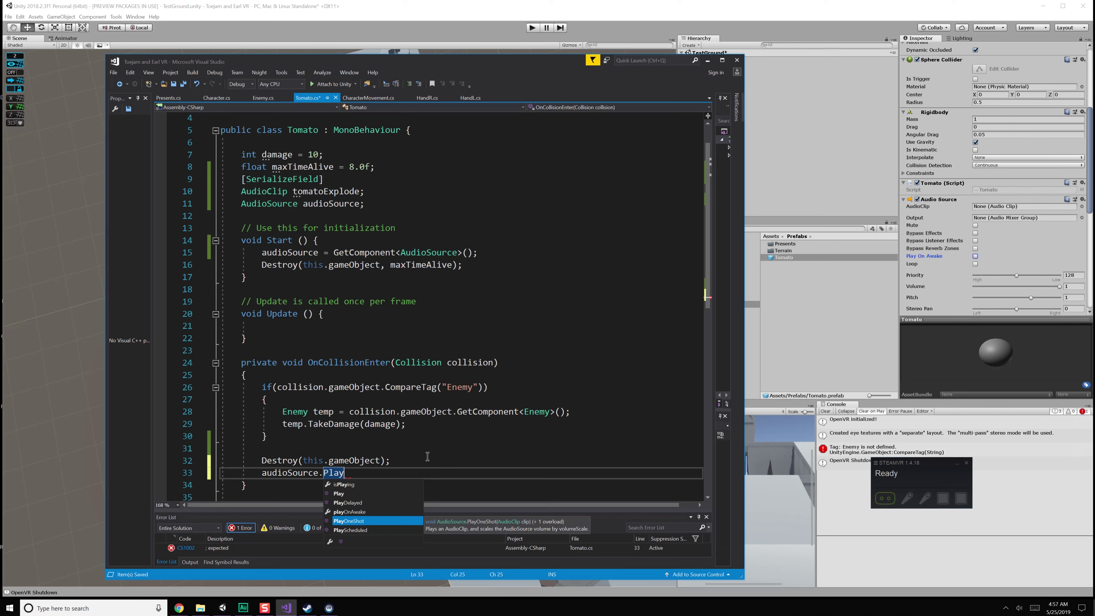
key(Down)
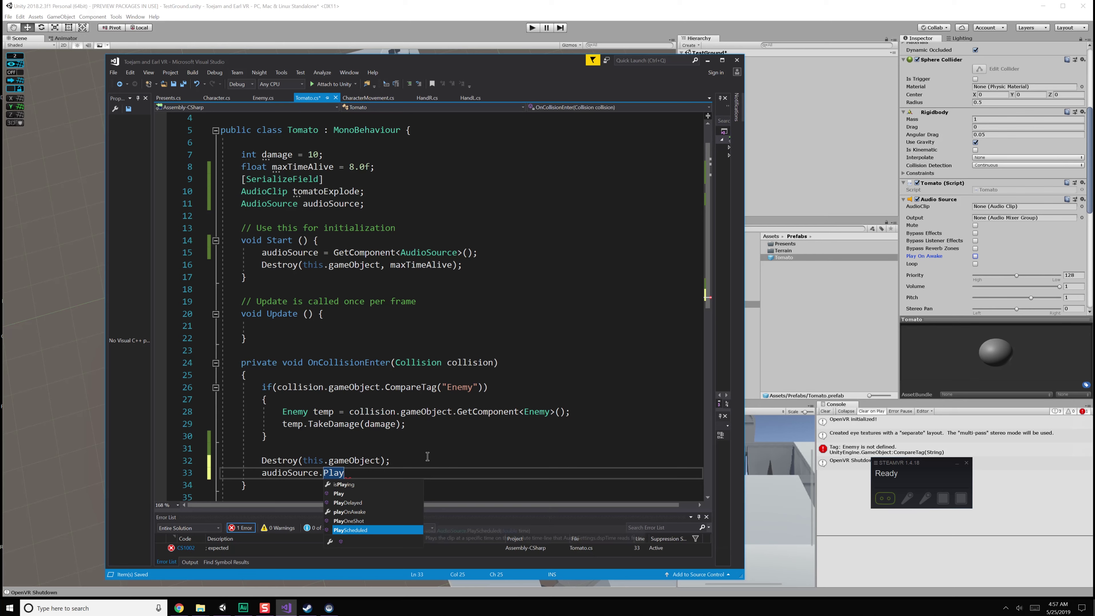
key(Up)
key(Up)
key(Up)
key(Up)
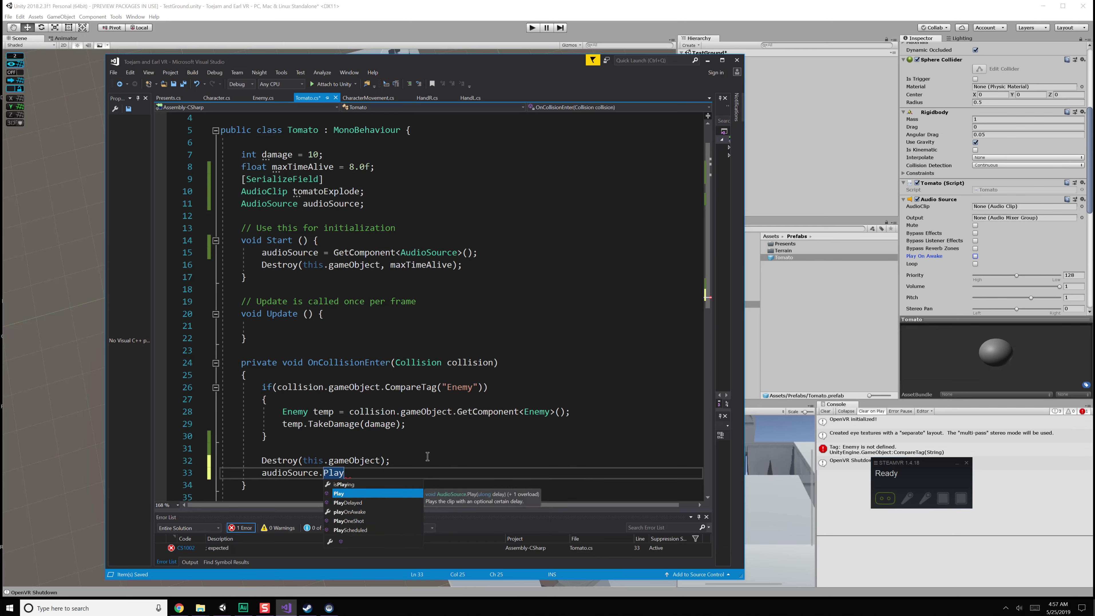
key(Down)
key(Down)
key(Down)
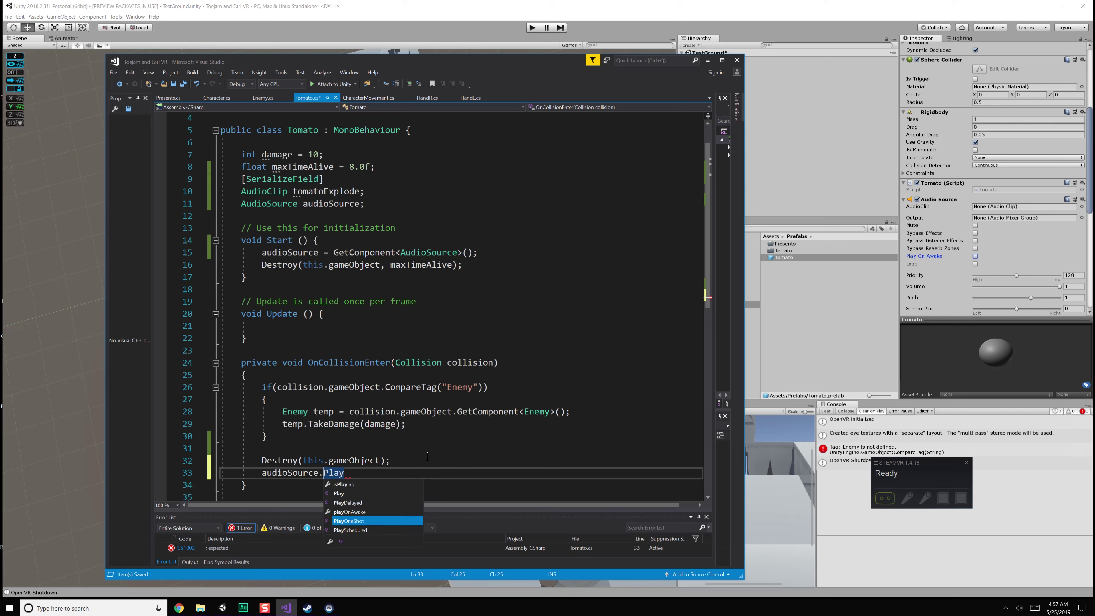
key(Tab)
text(()
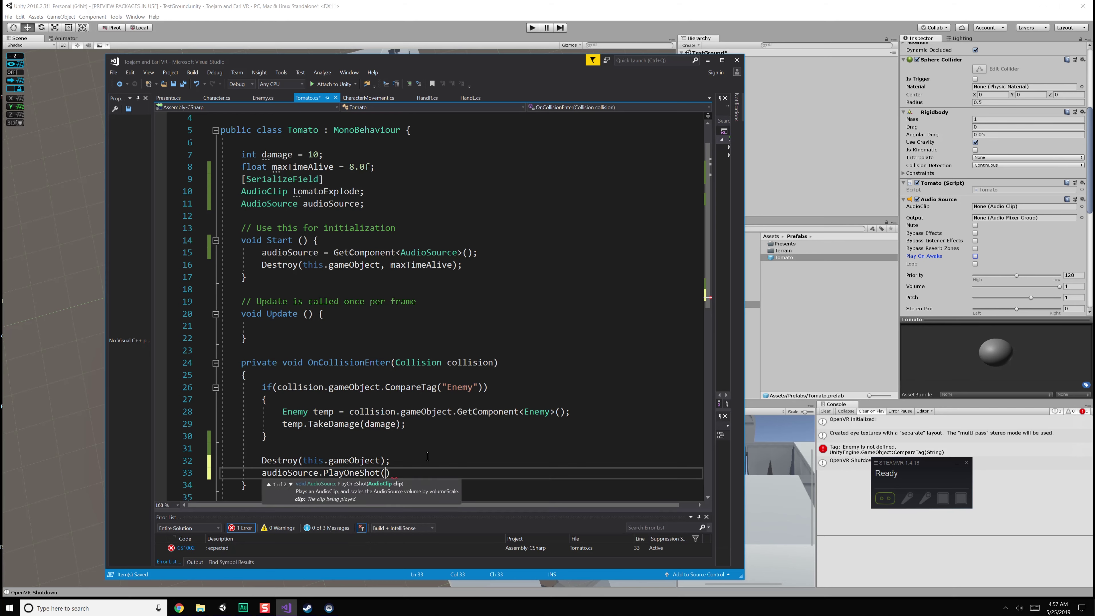
text())
key(ctrl+Return)
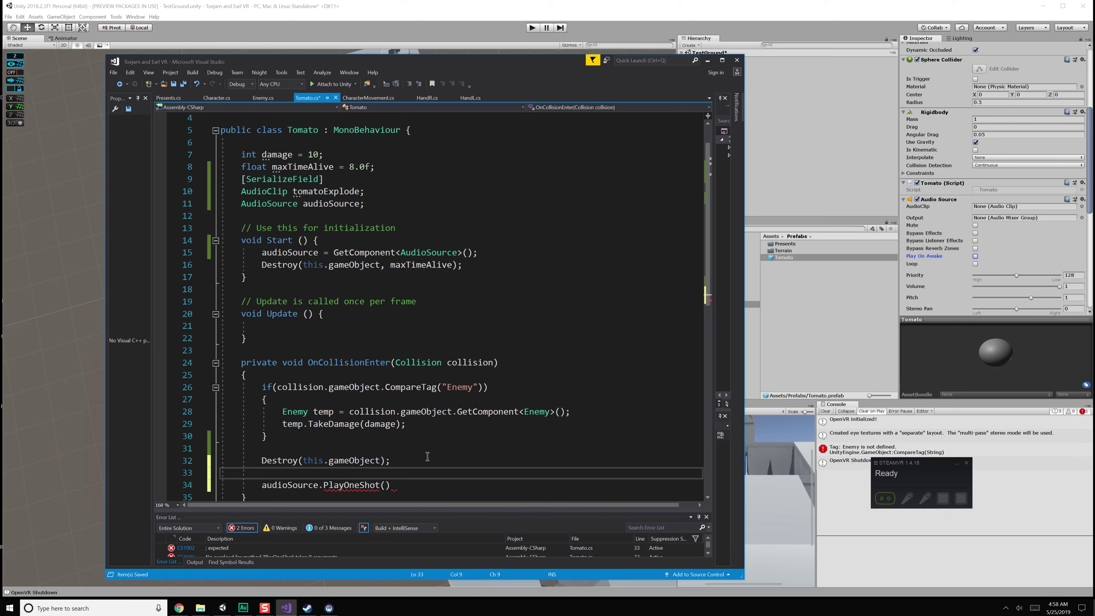
text(AudioSource.Pl)
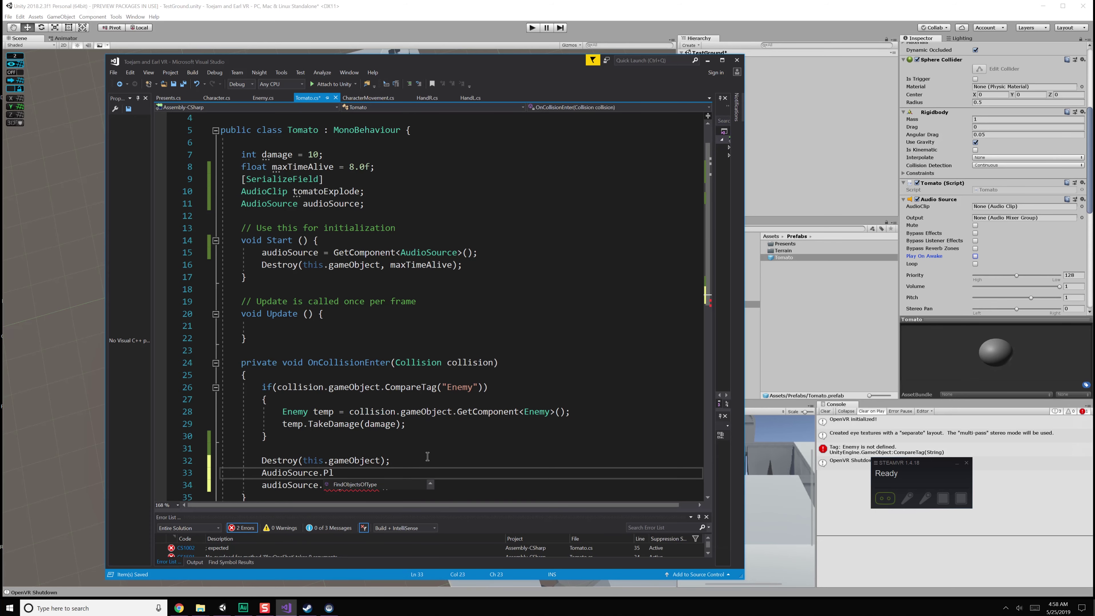
text(a)
key(BackSpace)
key(BackSpace)
key(BackSpace)
key(BackSpace)
key(BackSpace)
key(BackSpace)
key(BackSpace)
key(BackSpace)
key(BackSpace)
key(BackSpace)
key(BackSpace)
key(BackSpace)
key(BackSpace)
key(BackSpace)
key(BackSpace)
key(BackSpace)
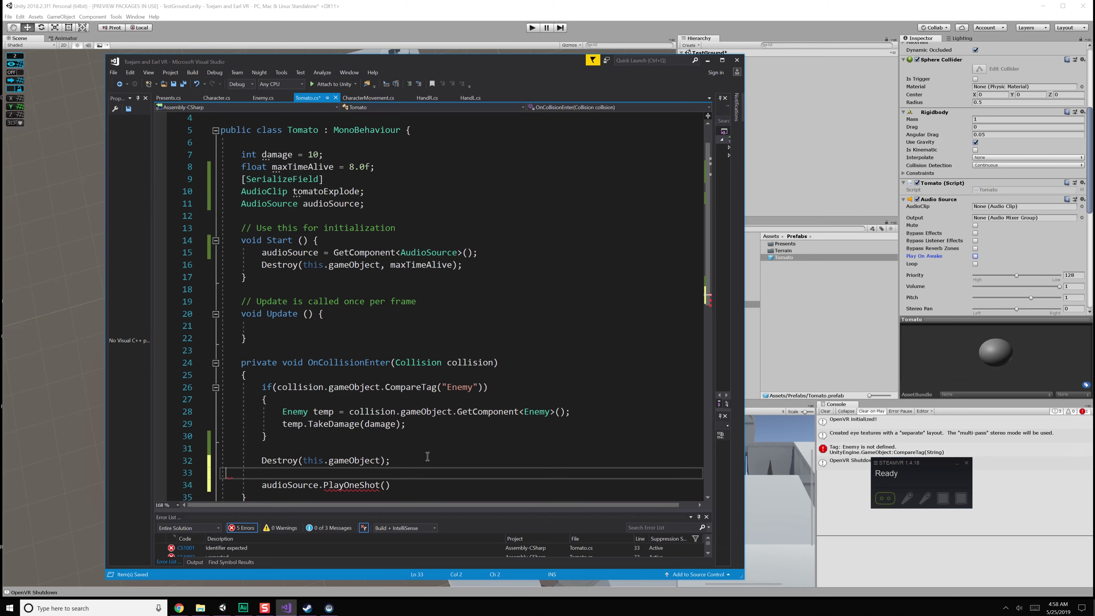
key(BackSpace)
key(BackSpace)
key(Down)
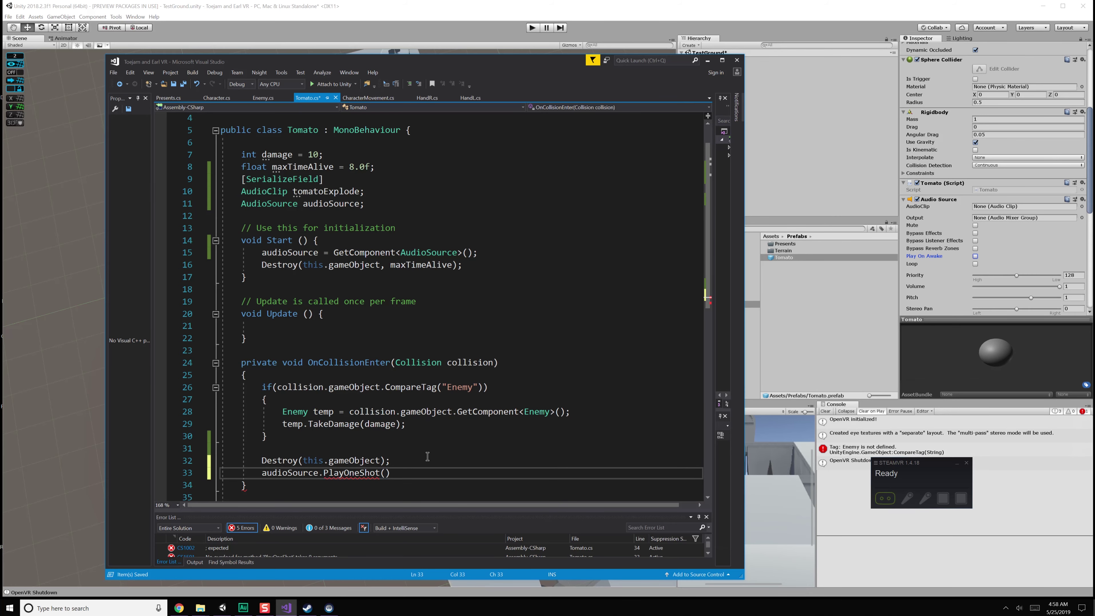
- Switch to the browser, look up PlayOneShot for Unity, and examine the Play vs. PlayOneShot question and the other search results
key(alt+Tab)
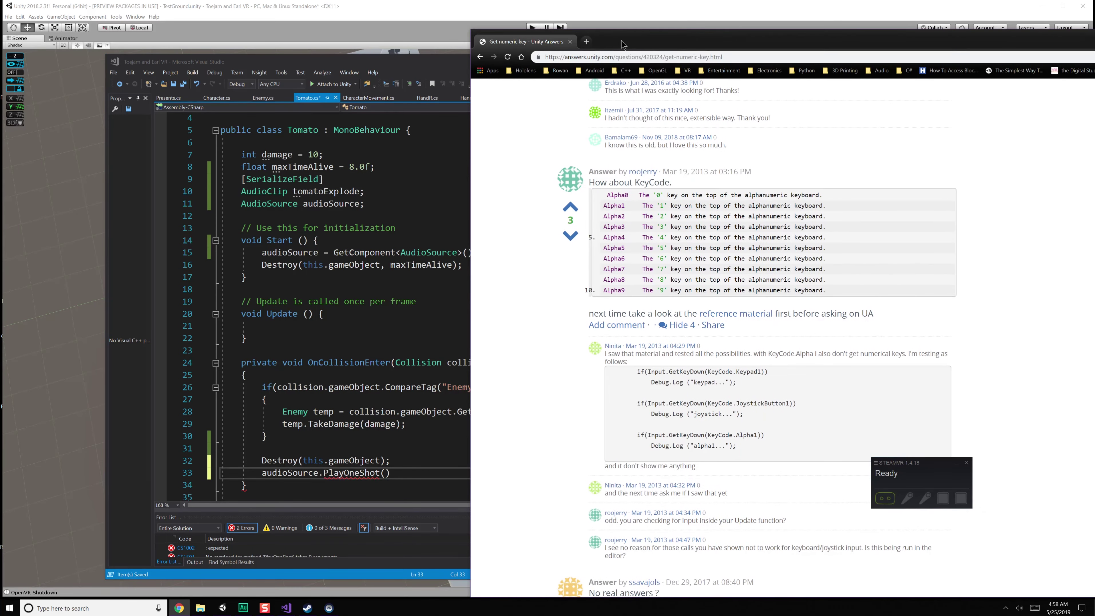
click(634, 53)
text(PlayOneShot)
key(Down)
key(Return)
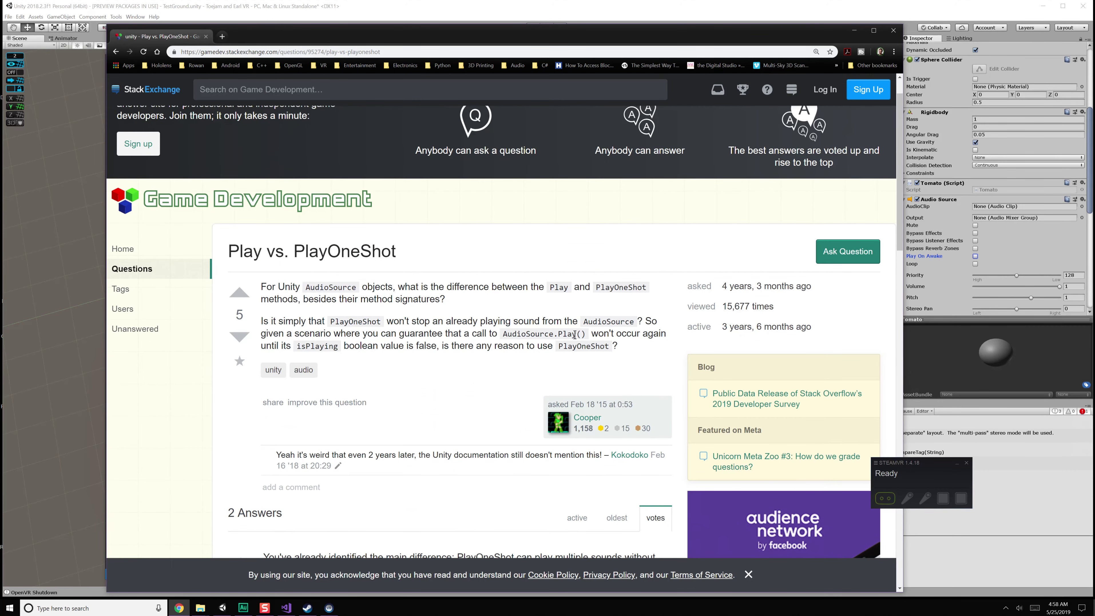
scroll(372, 213, down, 3)
click(115, 51)
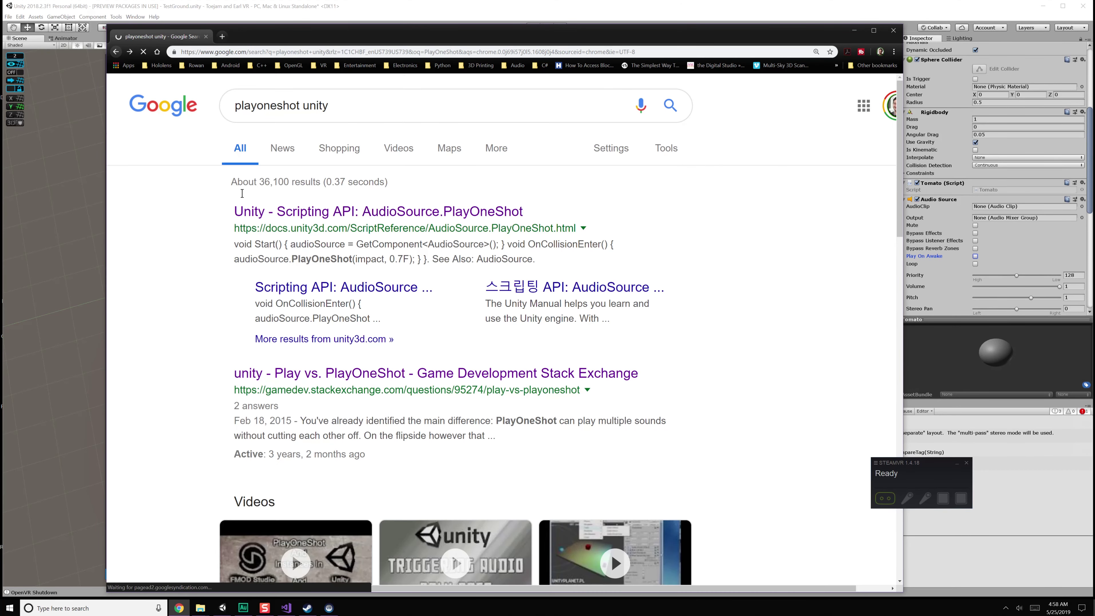
scroll(430, 375, down, 3)
scroll(430, 375, down, 8)
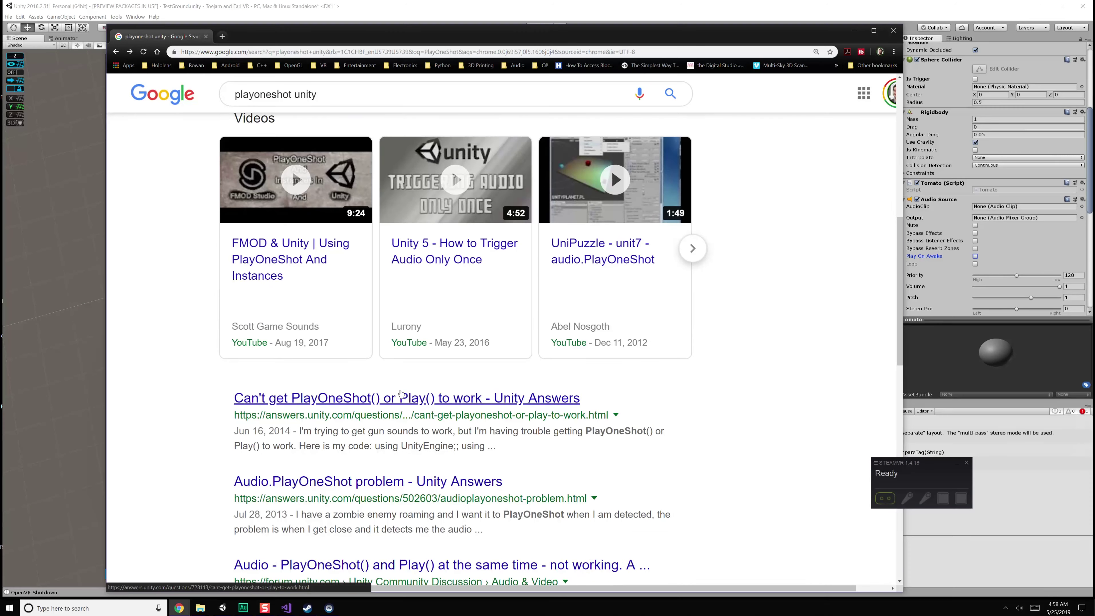
scroll(365, 416, down, 4)
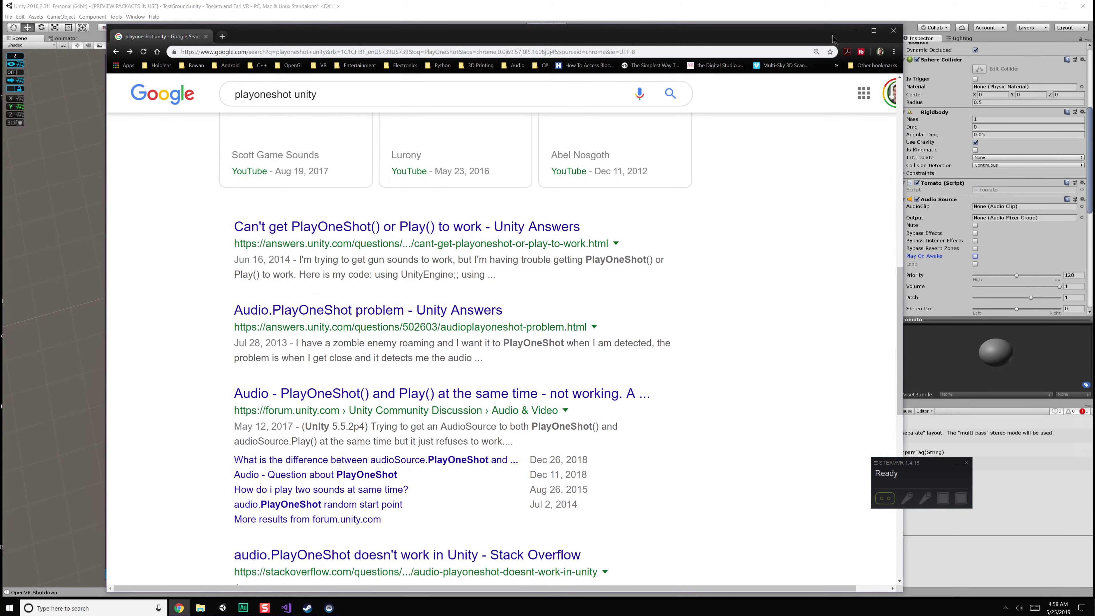
click(849, 33)
- Back in Visual Studio, replace the audioSource.PlayOneShot() call in OnCollisionEnter with AudioSource.PlayClipAtPoint()
click(373, 396)
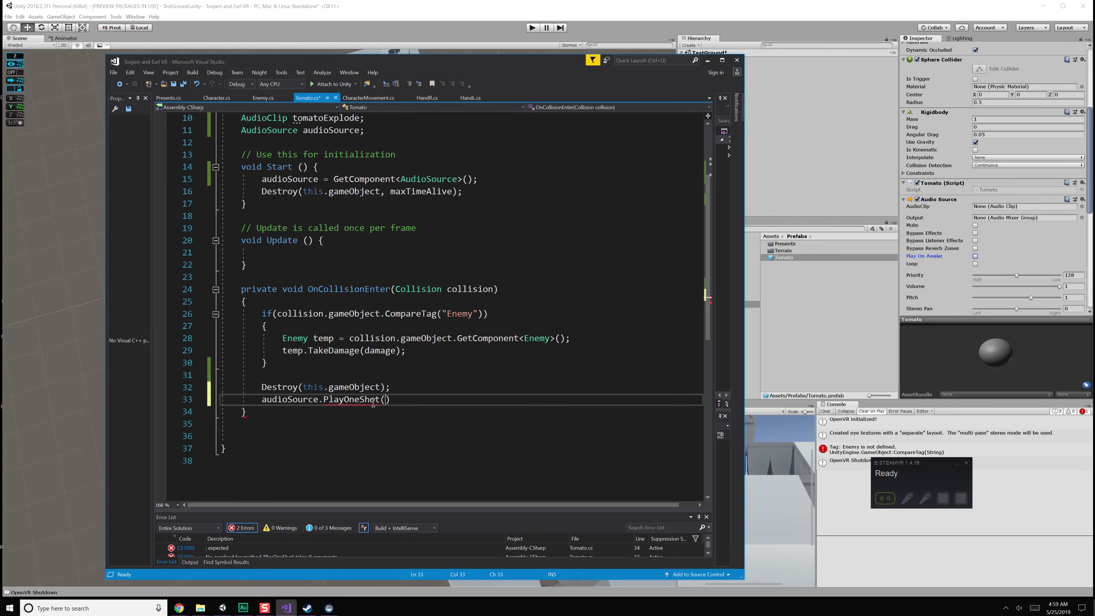
drag(390, 399, 262, 400)
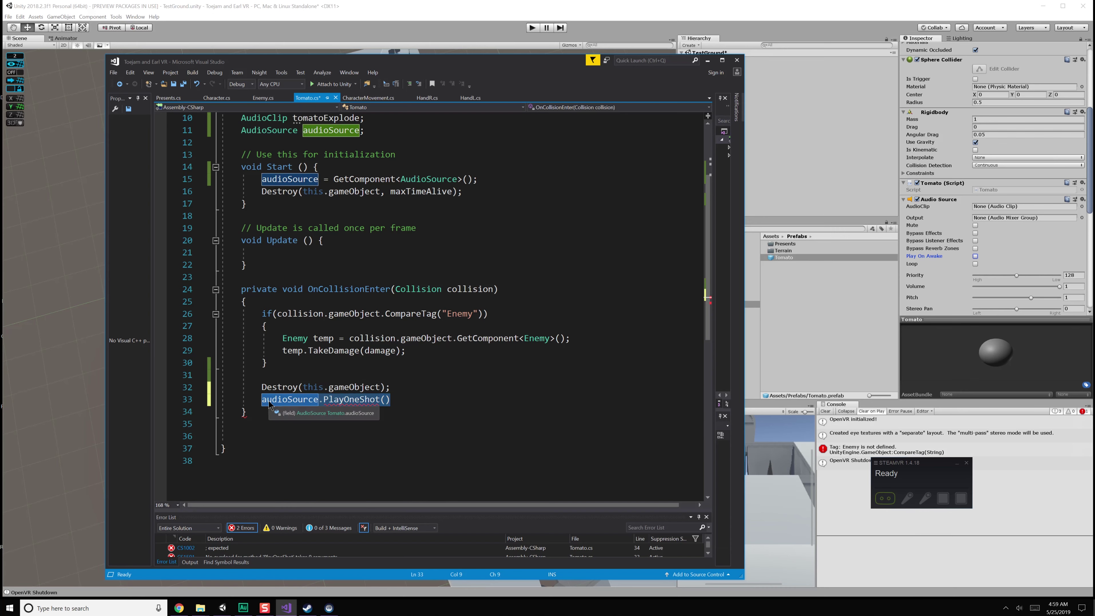
text(AudioSource.)
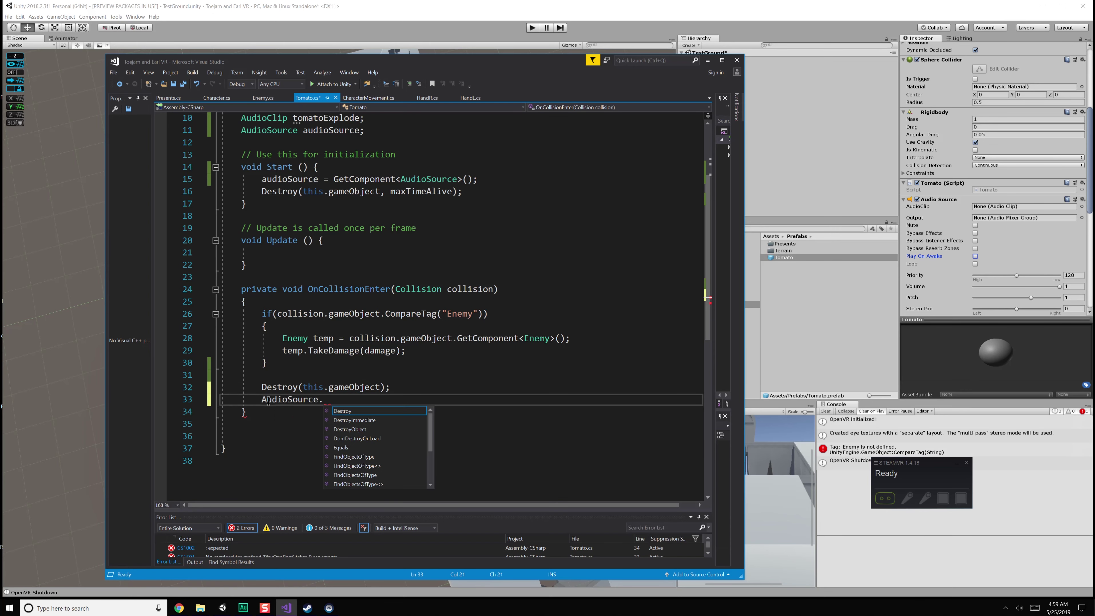
text(PlayClipAtPoint)
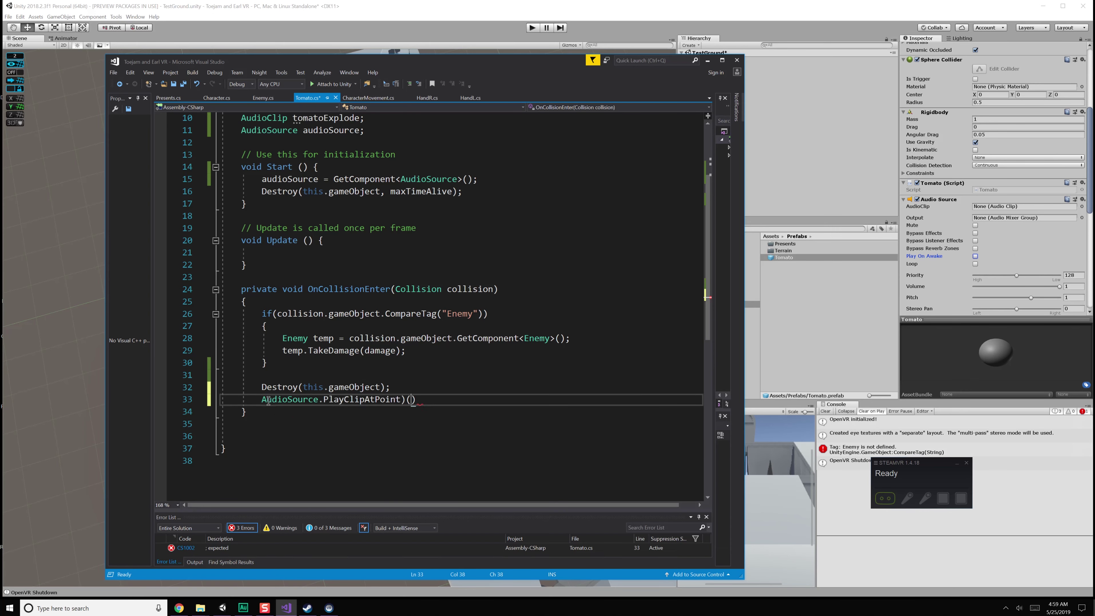
text(()
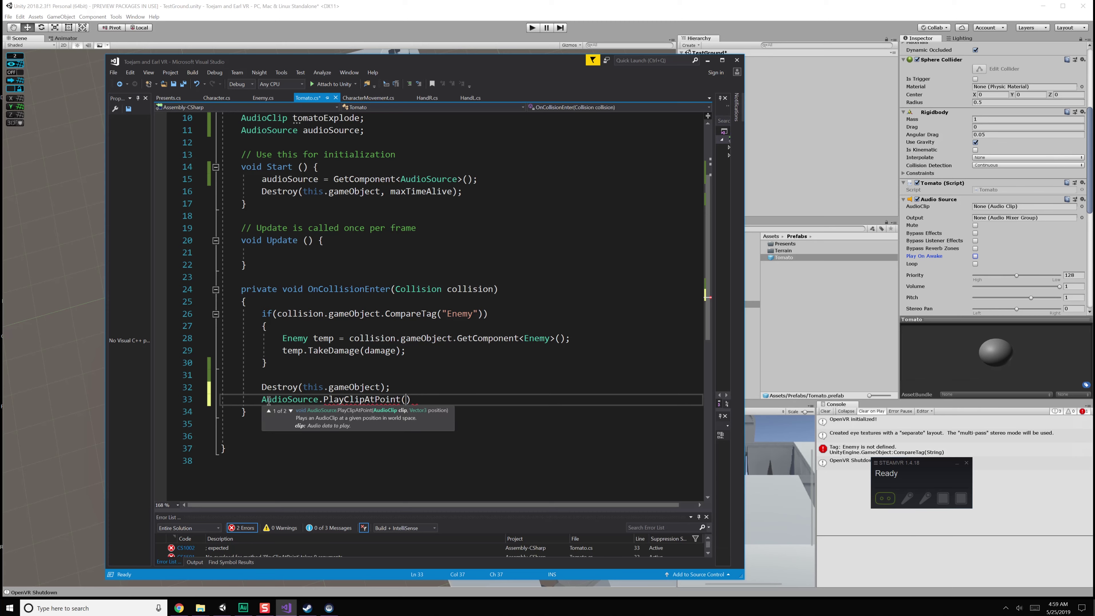
- Pass audioSource and this.transform.position as the arguments of PlayClipAtPoint and save the script
scroll(436, 370, up, 2)
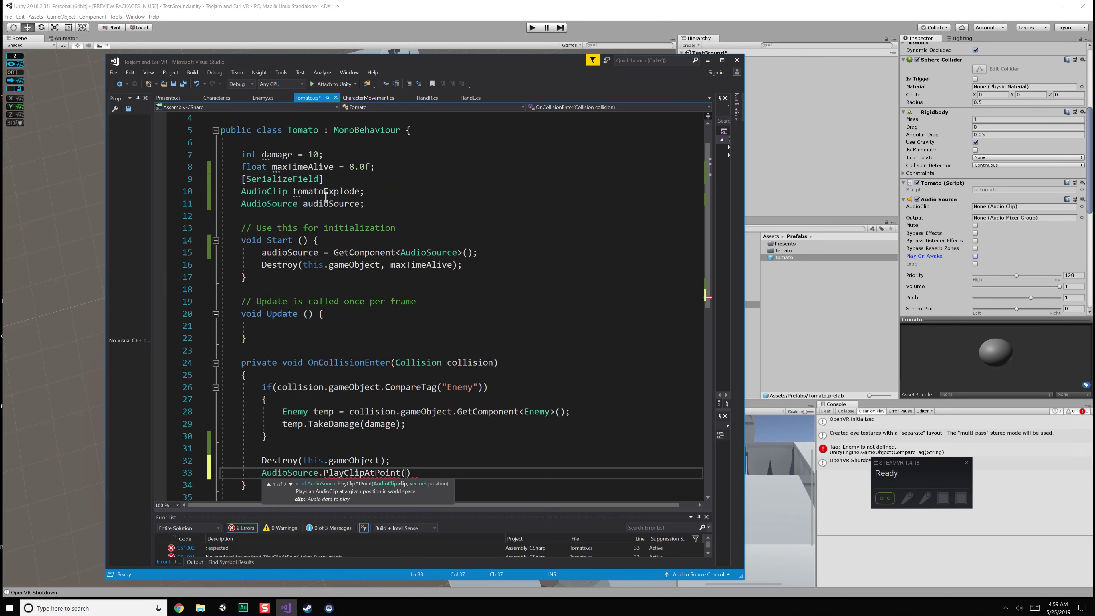
double_click(329, 203)
key(ctrl+c)
click(407, 472)
key(ctrl+v)
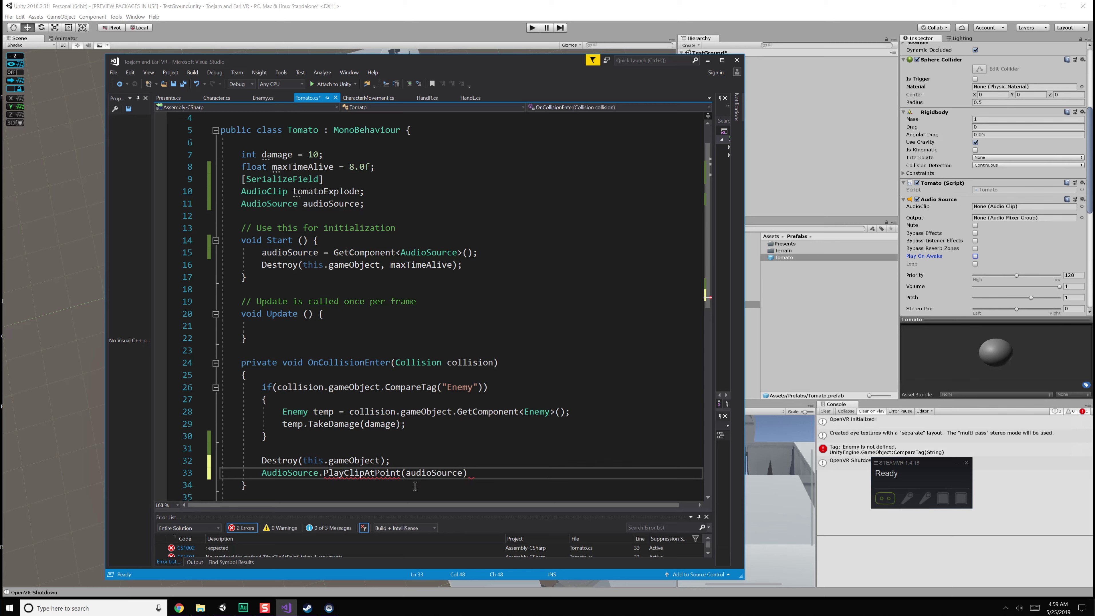
text(, this.tra)
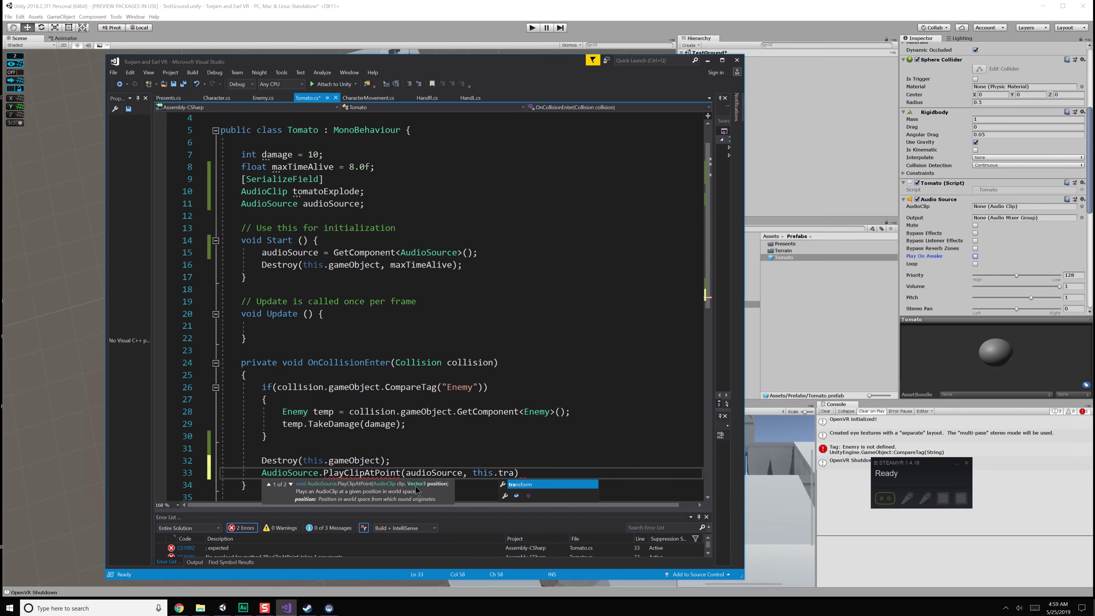
text(nsform.position)
key(ctrl+s)
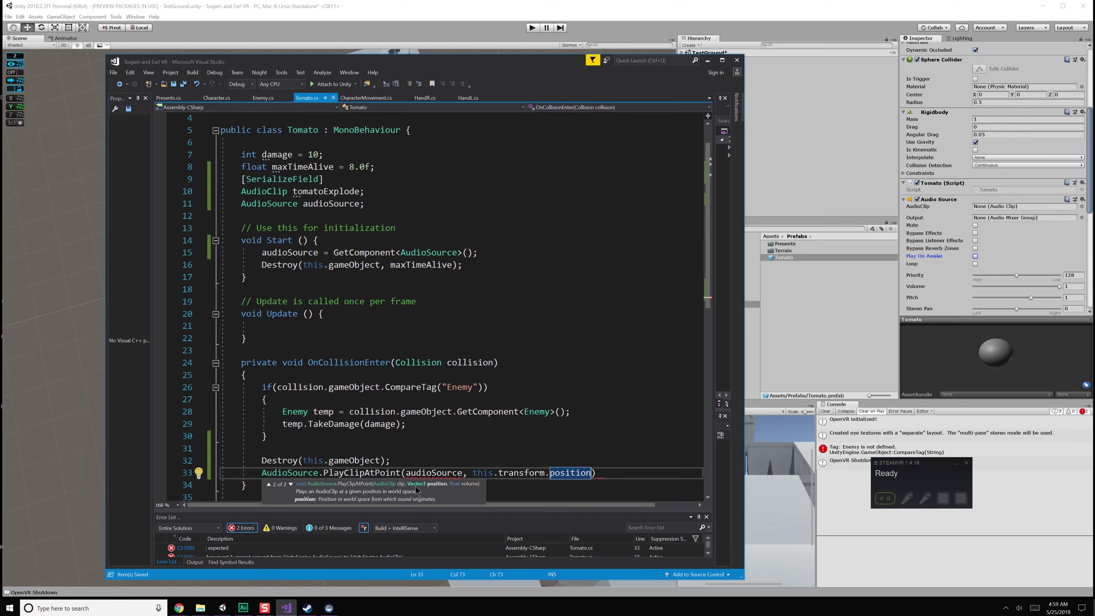
key(Escape)
key(Up)
key(Down)
key(End)
key(Up)
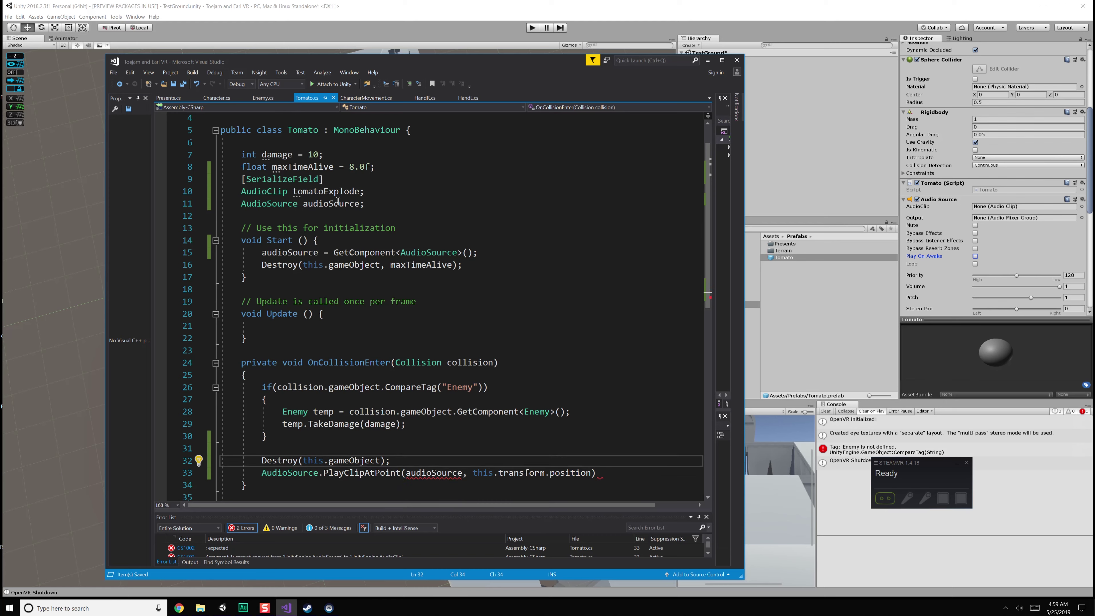
- Delete the AudioSource audioSource field declaration from the Tomato class and save the script
triple_click(288, 203)
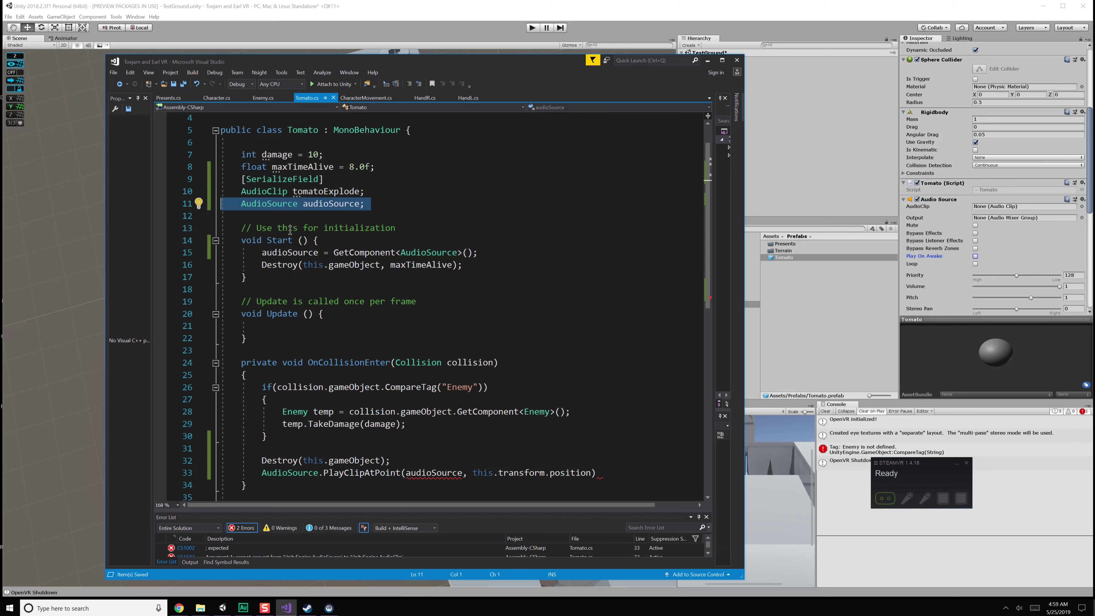
key(Delete)
click(323, 191)
key(ctrl+s)
key(Down)
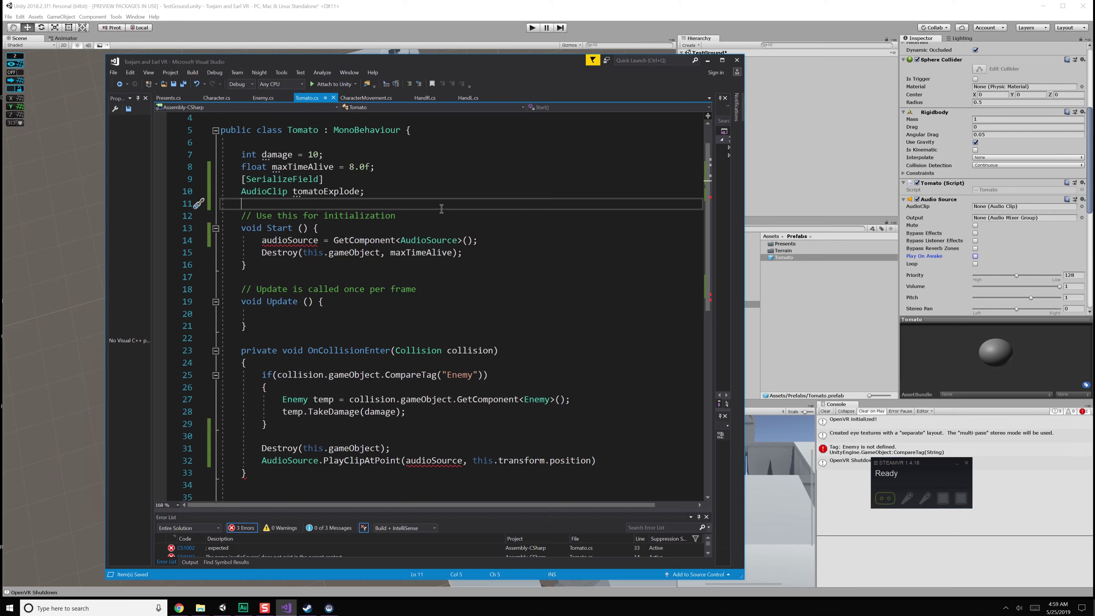
- In Unity, remove the Audio Source component from the Tomato prefab and save the scene
scroll(1000, 233, down, 4)
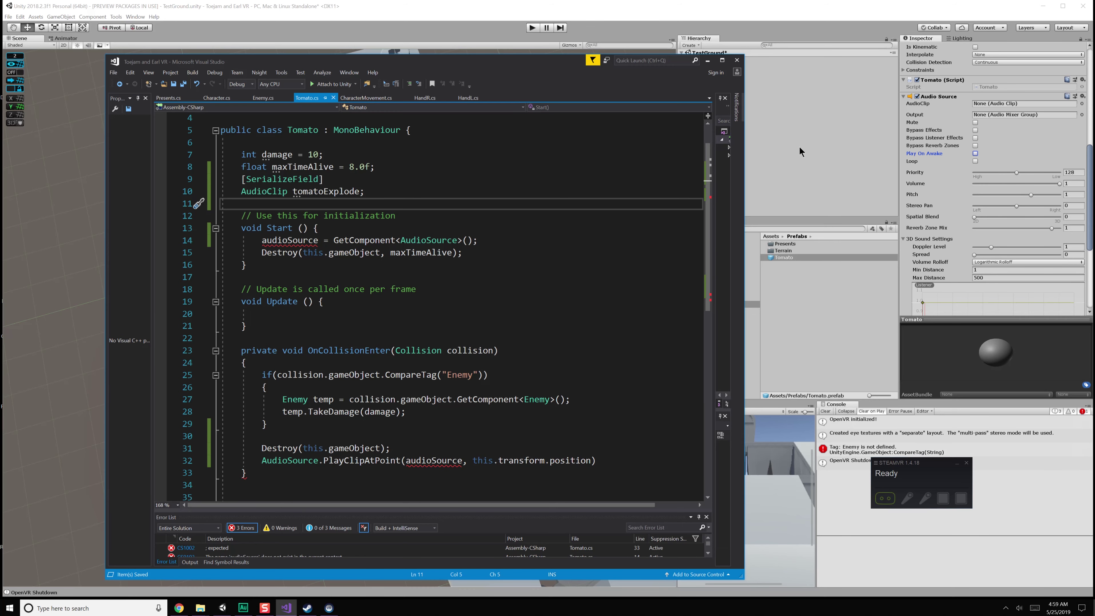
drag(554, 62, 438, 58)
click(778, 258)
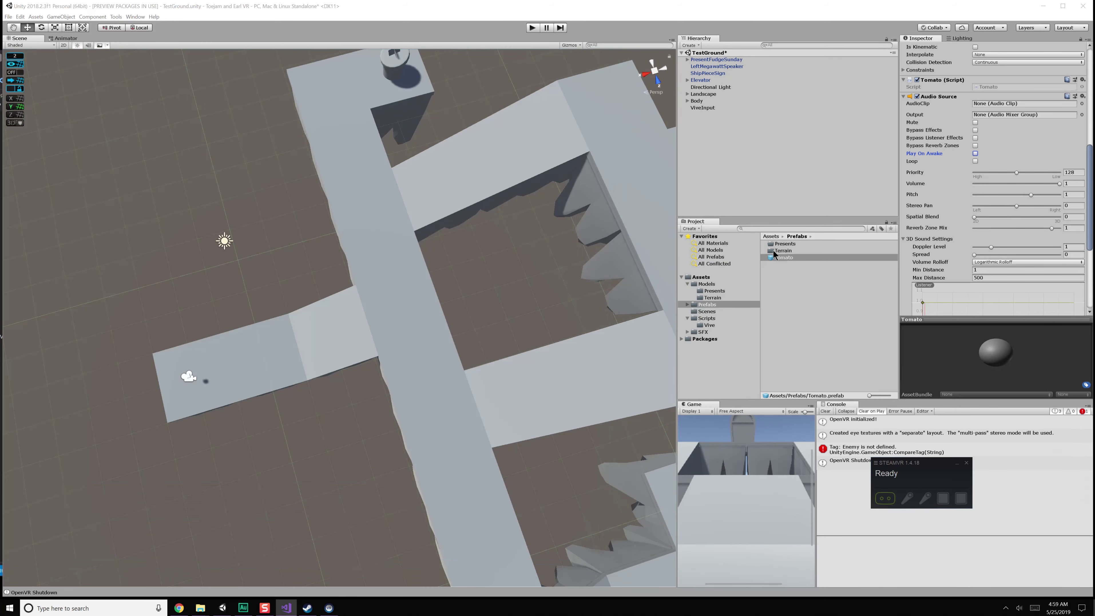
click(778, 258)
scroll(992, 173, up, 1)
click(1082, 122)
click(1063, 144)
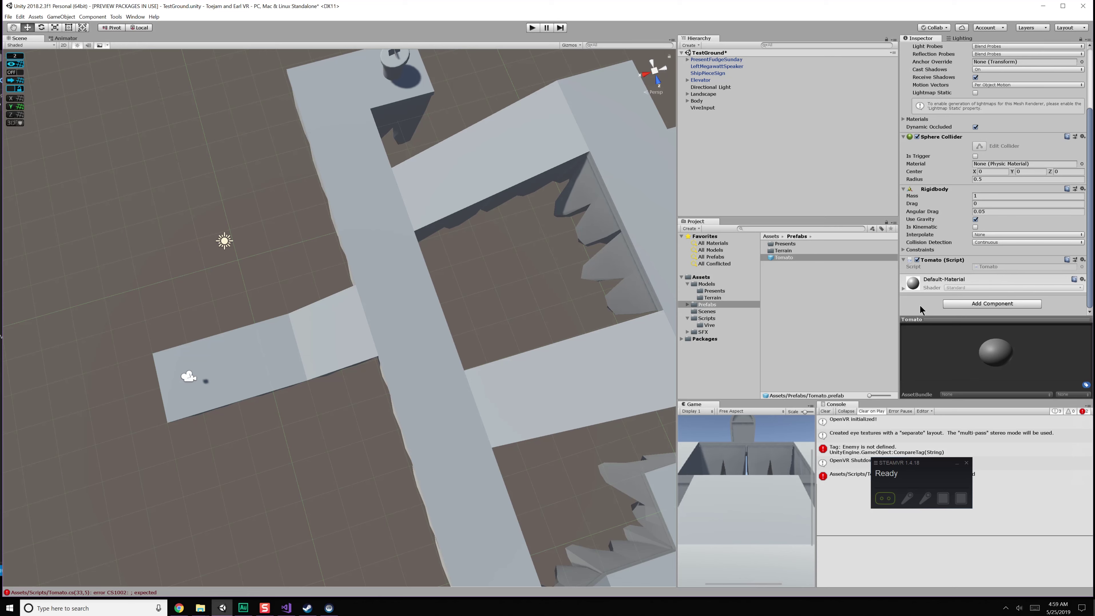
key(ctrl+s)
- Clear the console, open the remaining Tomato.cs compile error, and add the missing semicolon after the PlayClipAtPoint call
click(862, 448)
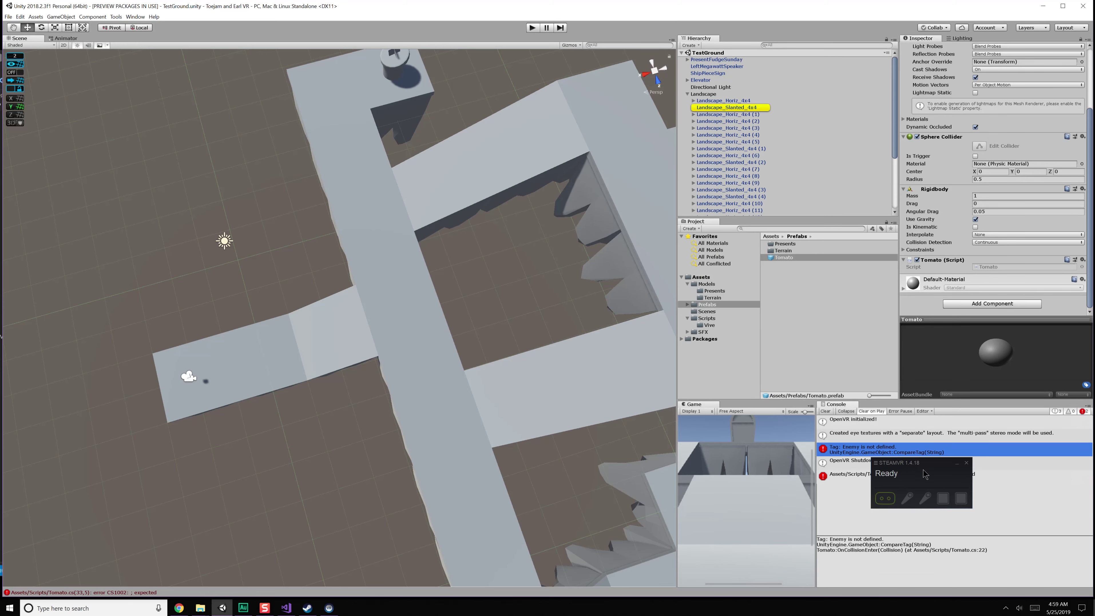
mouse_move(942, 489)
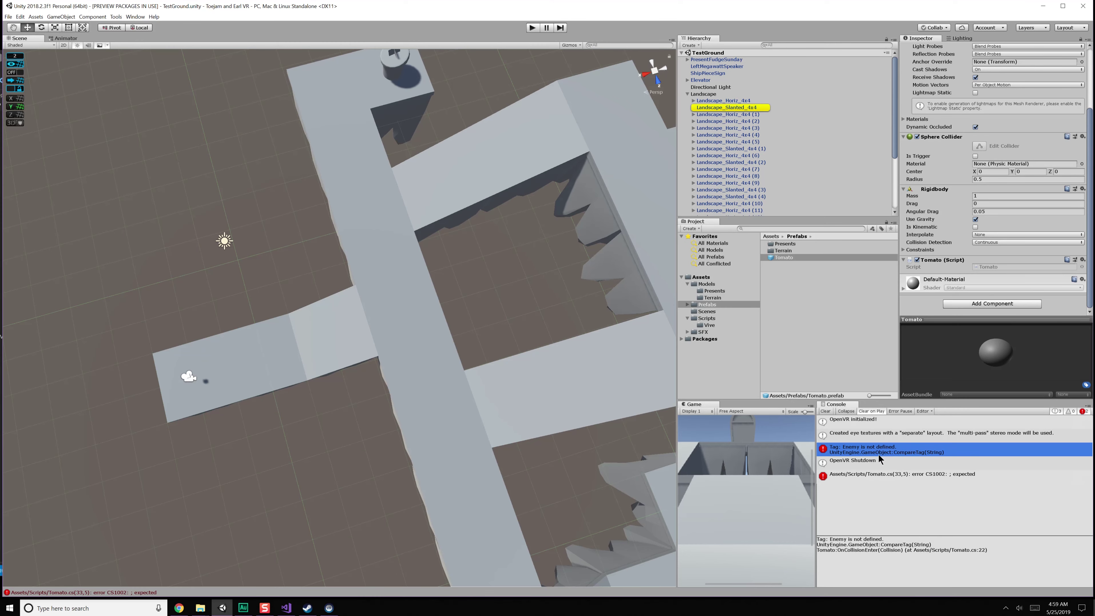
click(825, 411)
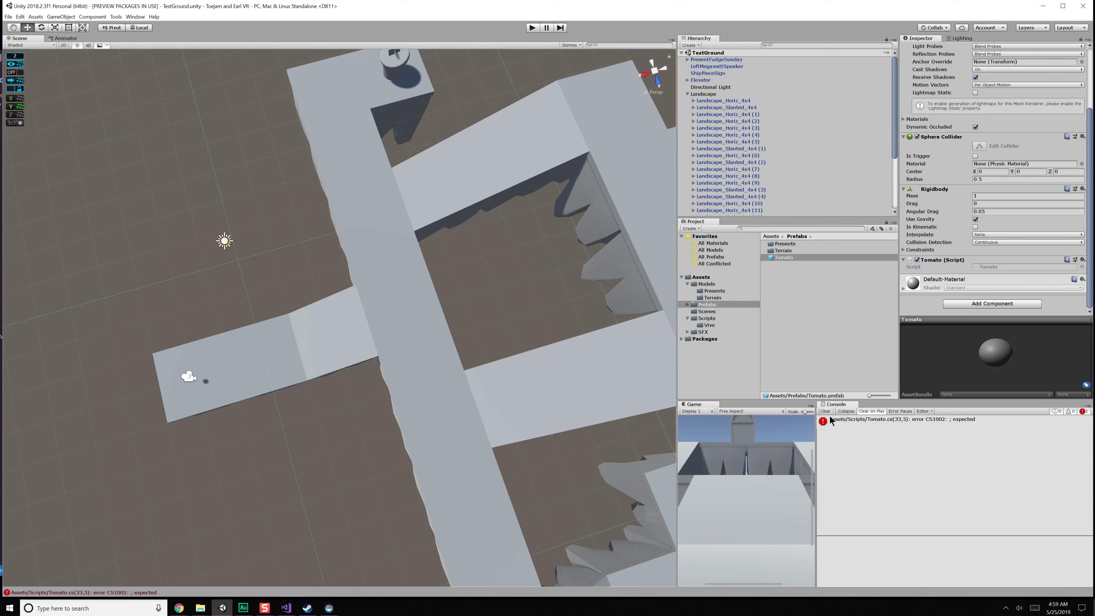
click(854, 423)
double_click(867, 424)
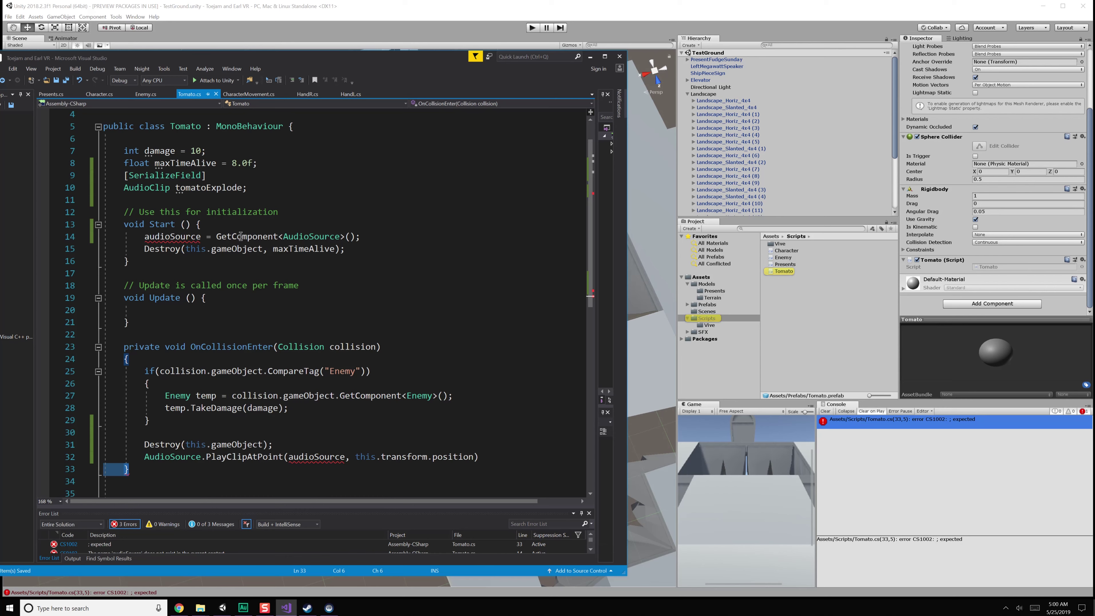
click(512, 455)
text(;)
click(425, 432)
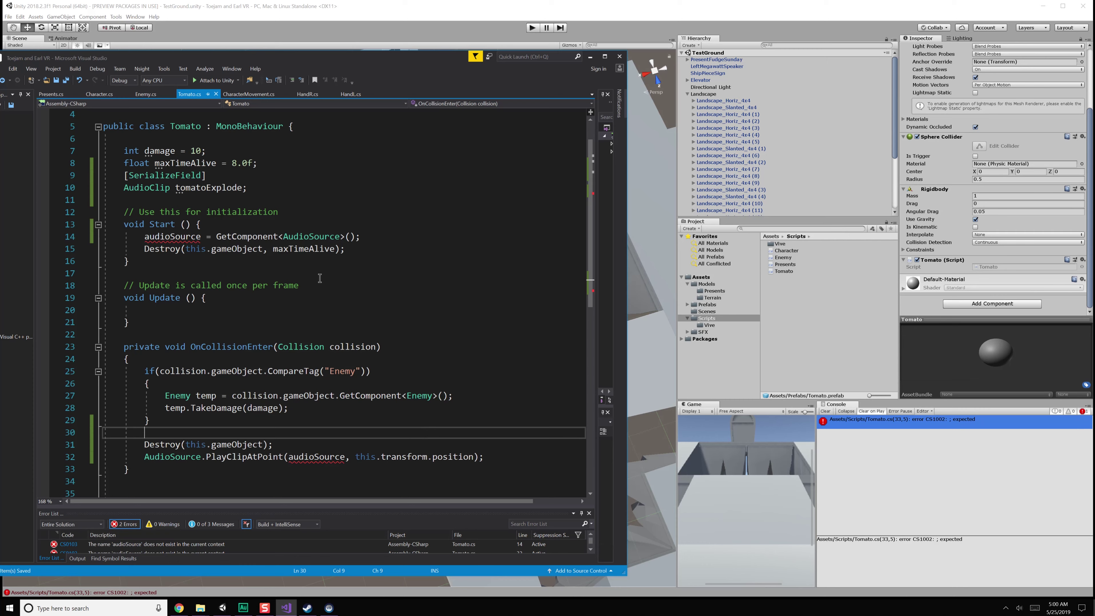
- Delete the audioSource GetComponent line from Start, pass tomatoExplode as PlayClipAtPoint's first argument, and save the script
triple_click(194, 237)
key(Delete)
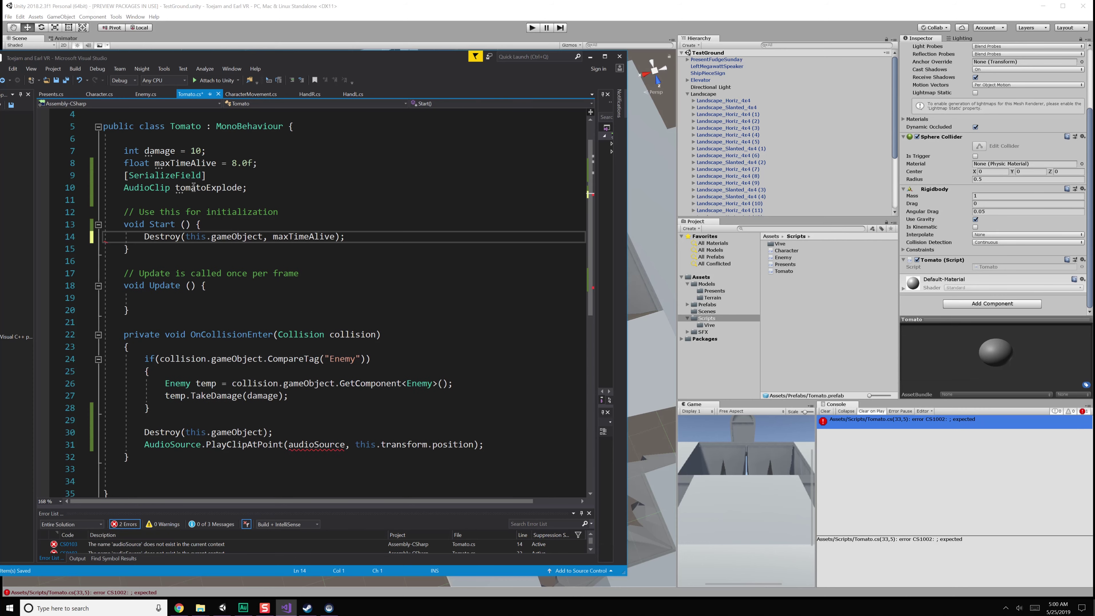
double_click(193, 187)
key(ctrl+c)
double_click(316, 444)
key(ctrl+v)
click(376, 416)
key(ctrl+s)
- Back in Unity, assign the Smoosh clip from the Sega sfx folder to the Tomato prefab's Tomato Explode field
click(590, 56)
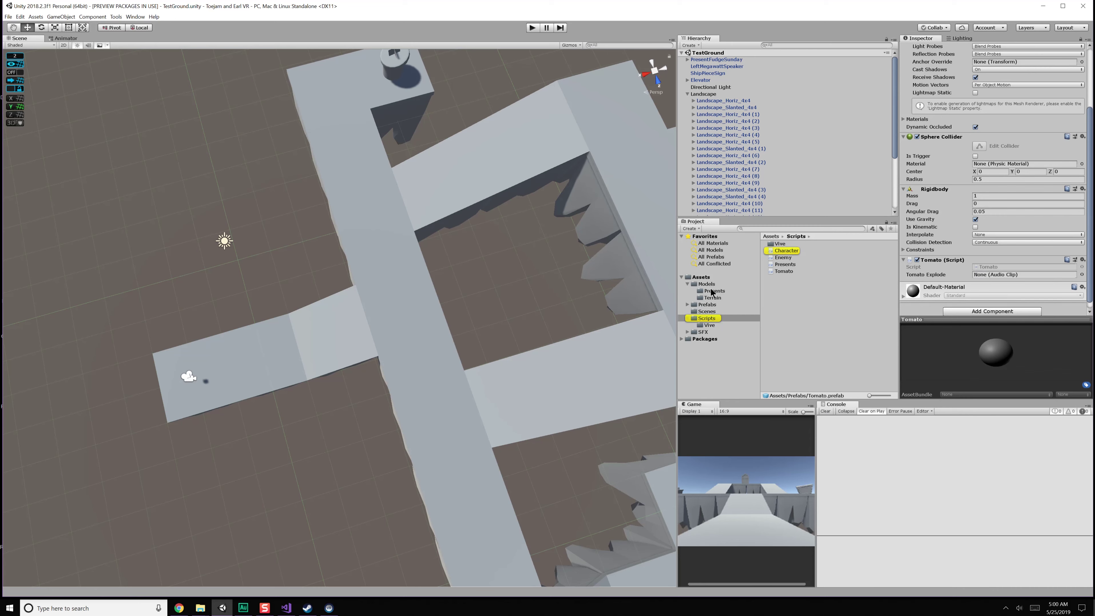
click(709, 332)
double_click(786, 244)
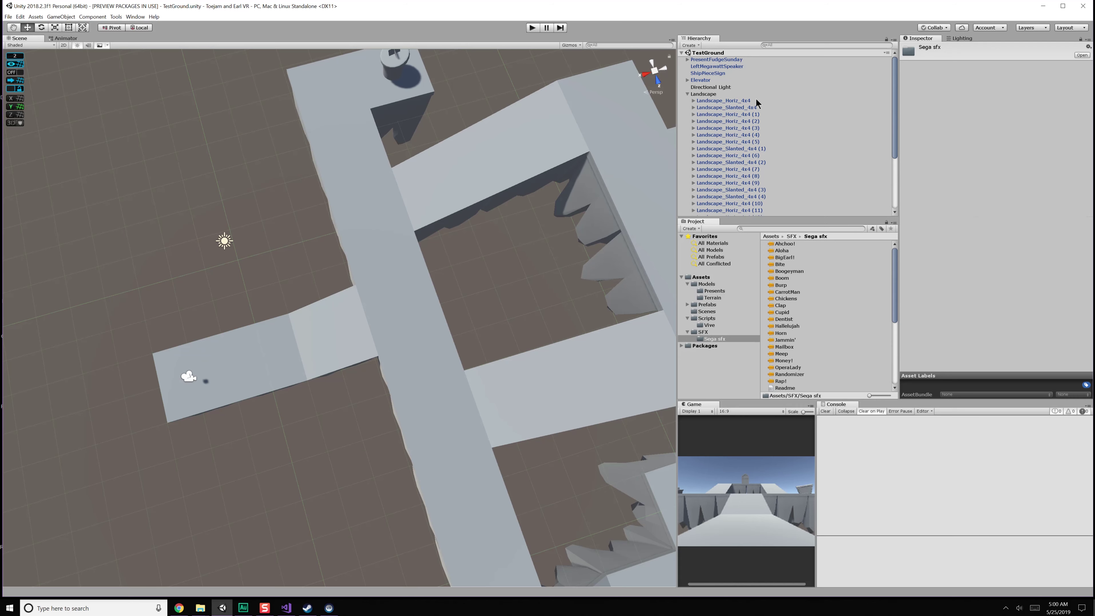
scroll(832, 309, down, 5)
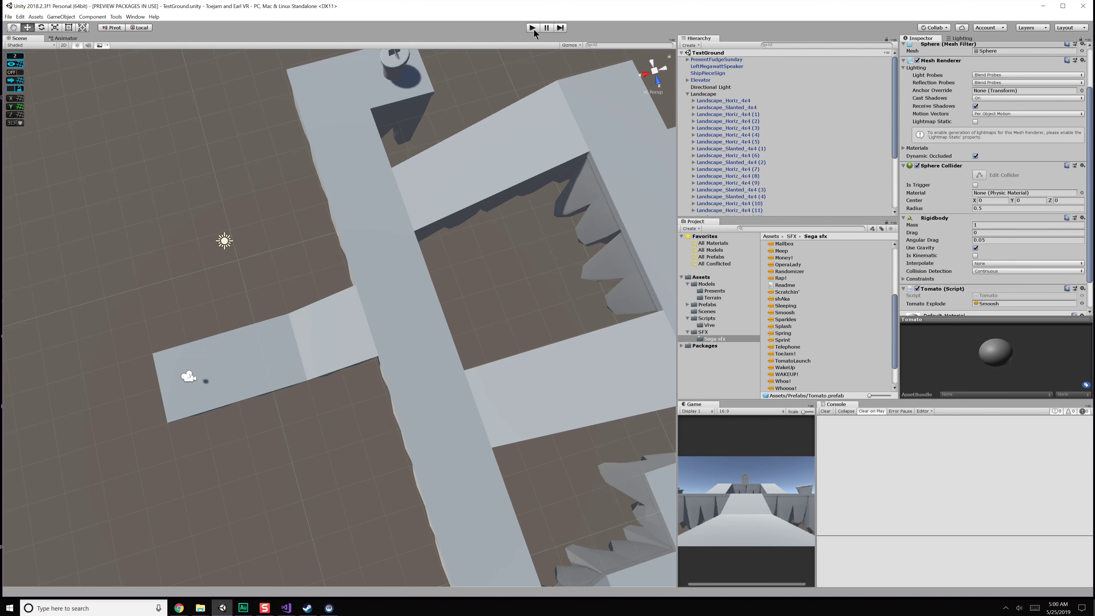
- Play the scene to test the falling tomatoes, open the source of the undefined Enemy tag error, and stop the game
click(533, 27)
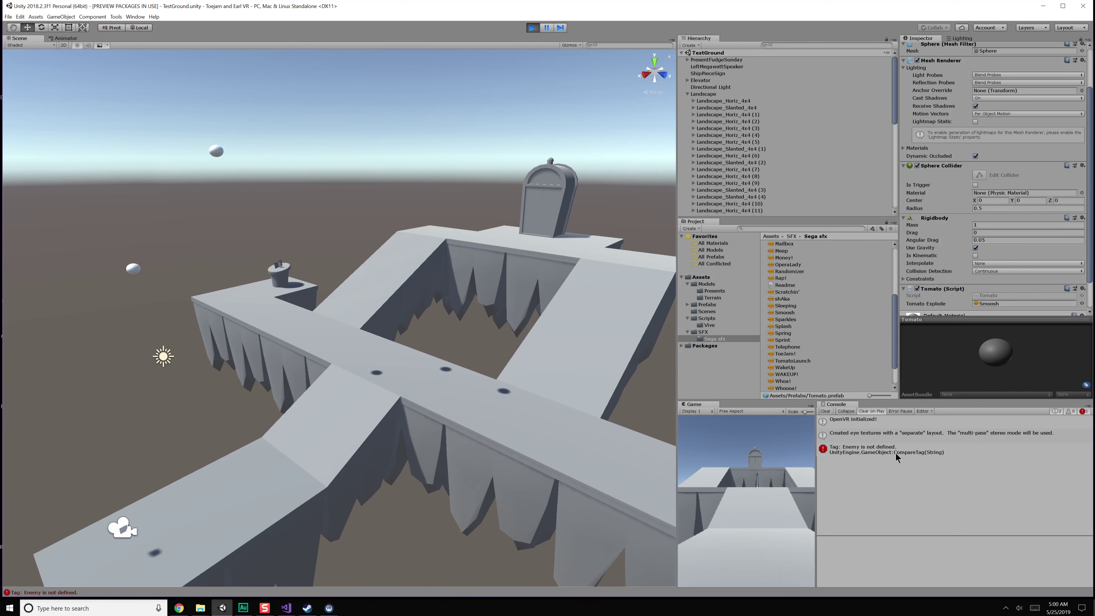
click(896, 453)
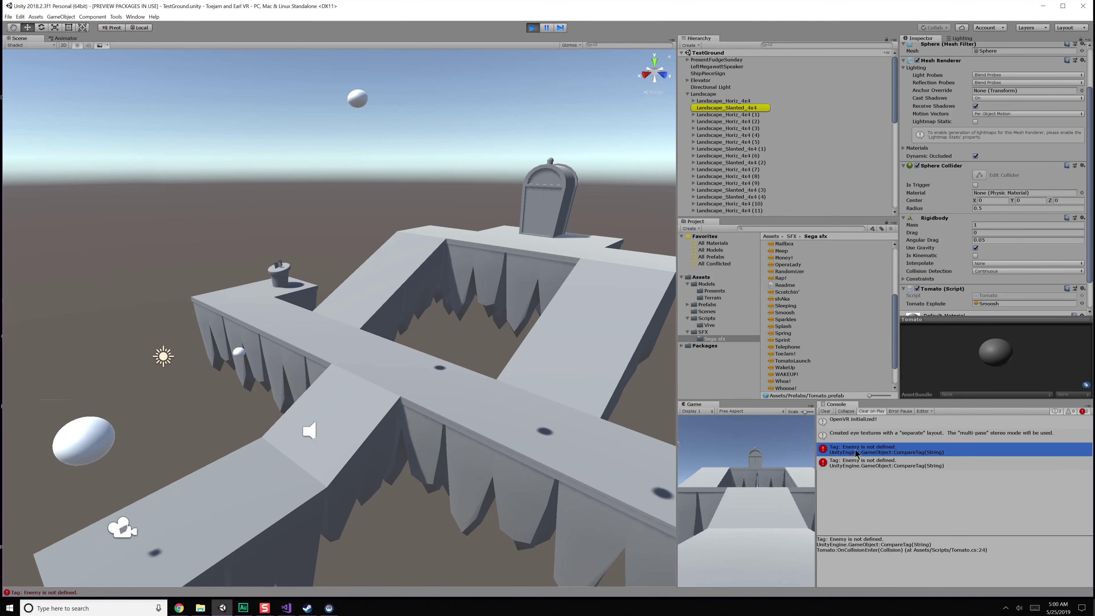
double_click(854, 449)
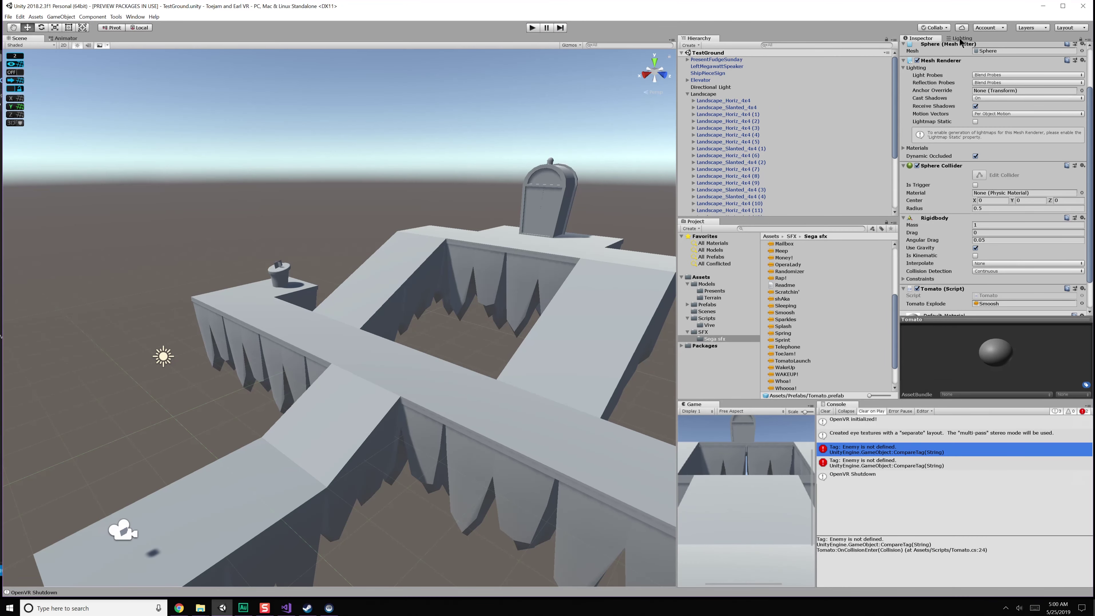
- Add a new tag named Enemy to the project's tag list
scroll(954, 46, up, 3)
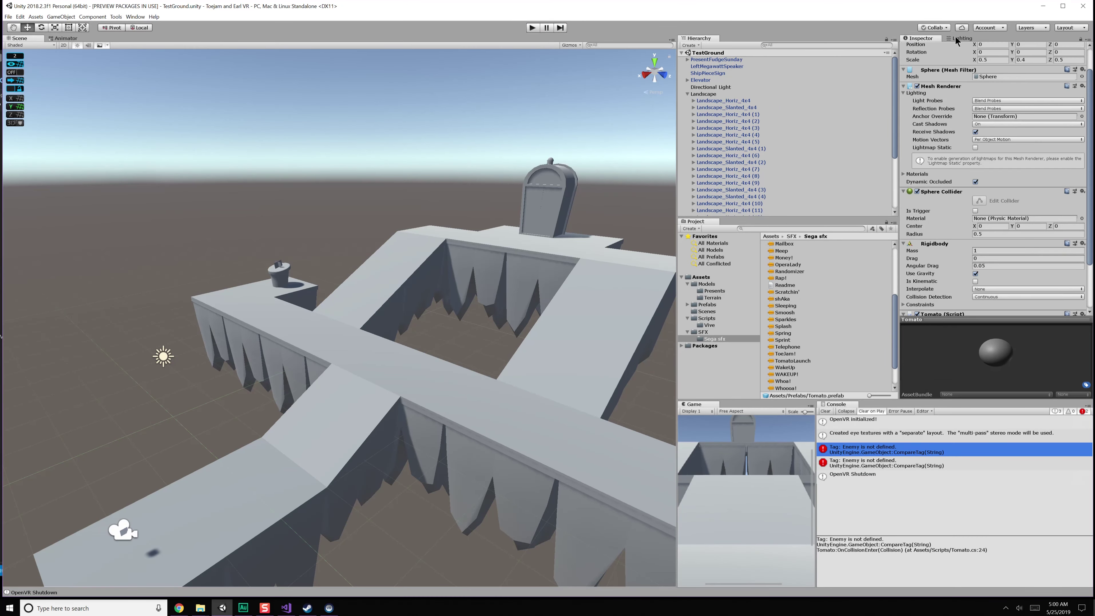
click(955, 56)
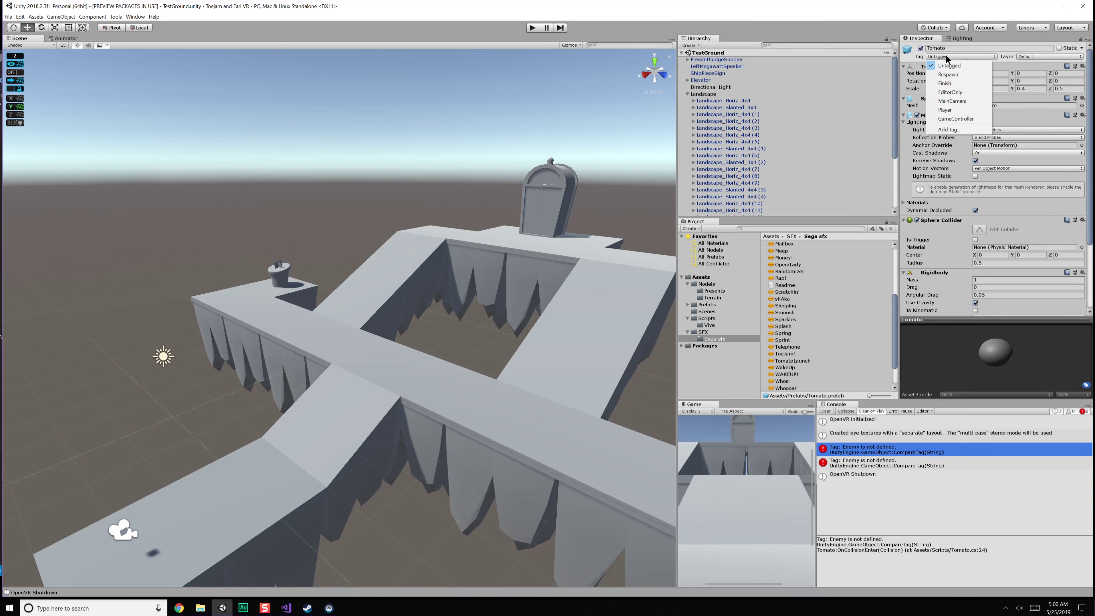
click(951, 128)
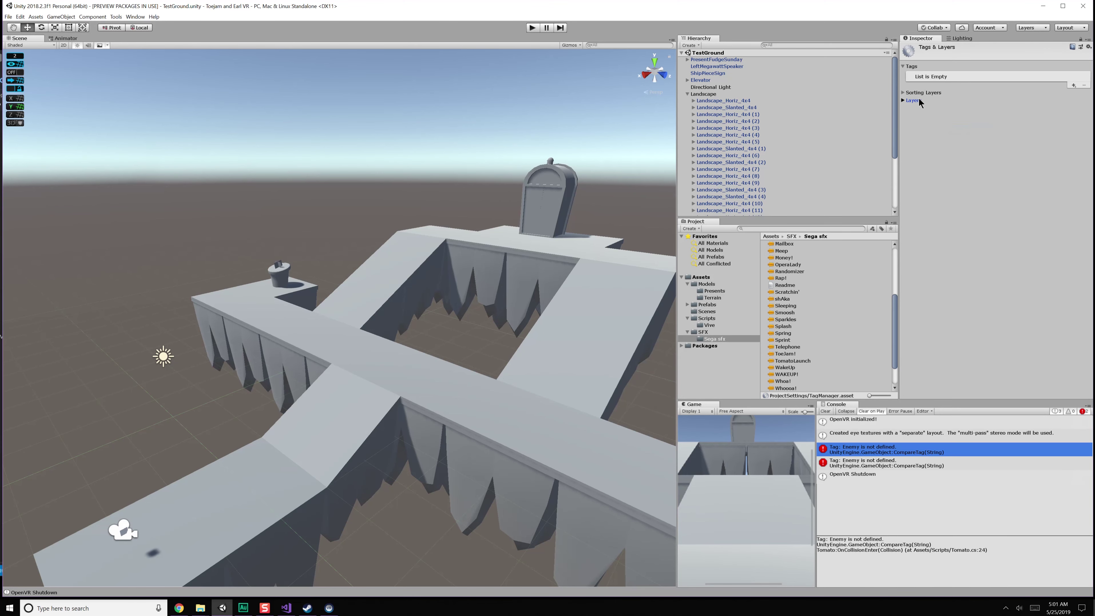
click(1073, 85)
text(Enemy)
click(1026, 96)
click(837, 463)
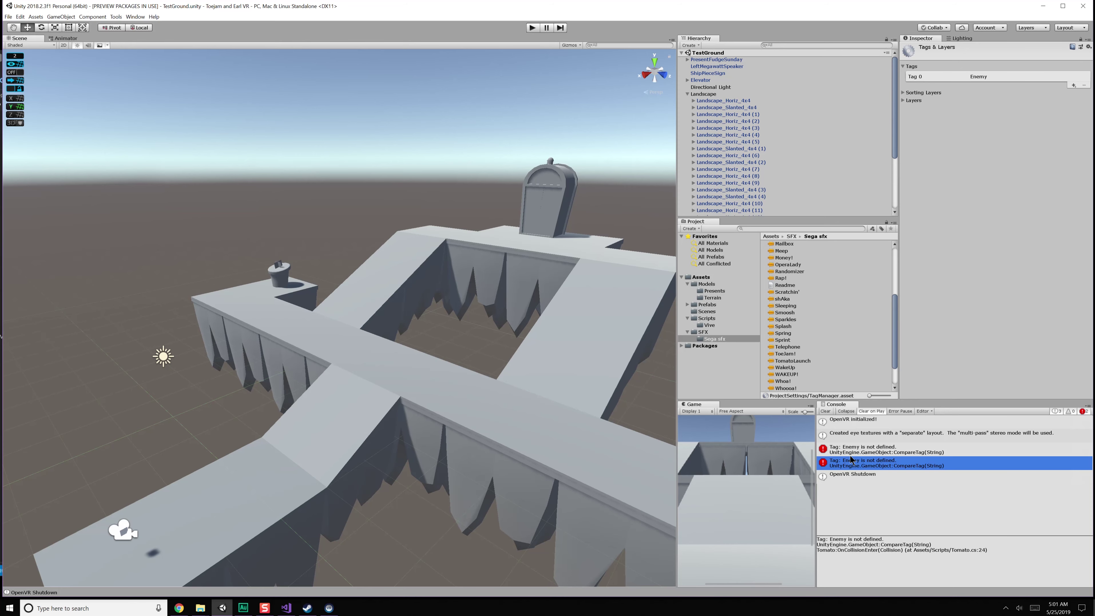
- Play the scene again, watch the tomatoes land on the terrain, and stop the game
click(535, 27)
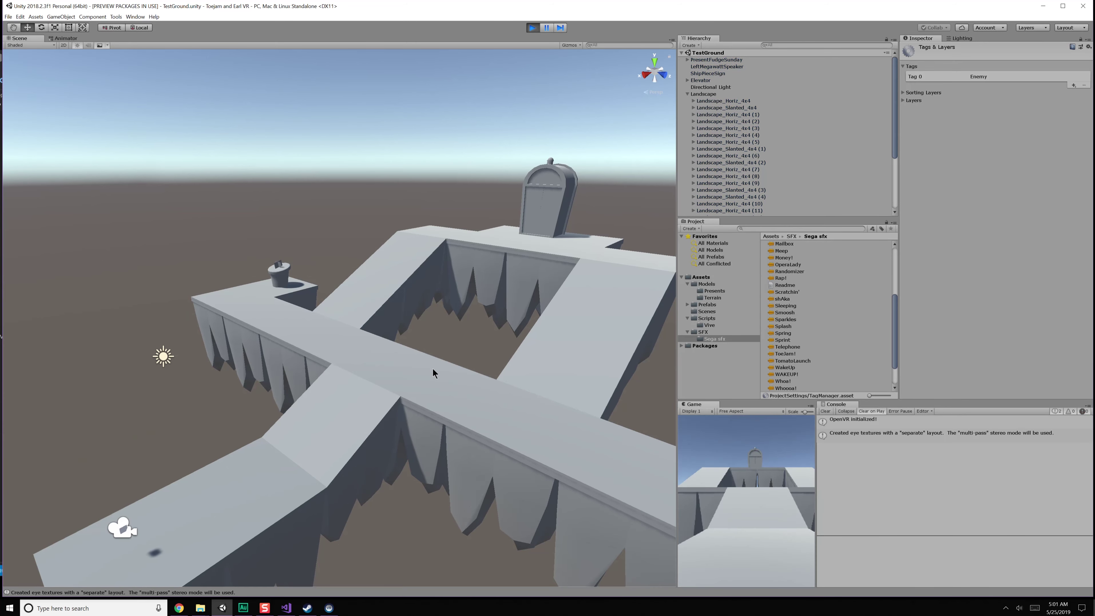
middle_drag(357, 433, 362, 389)
alt+drag(362, 389, 376, 399)
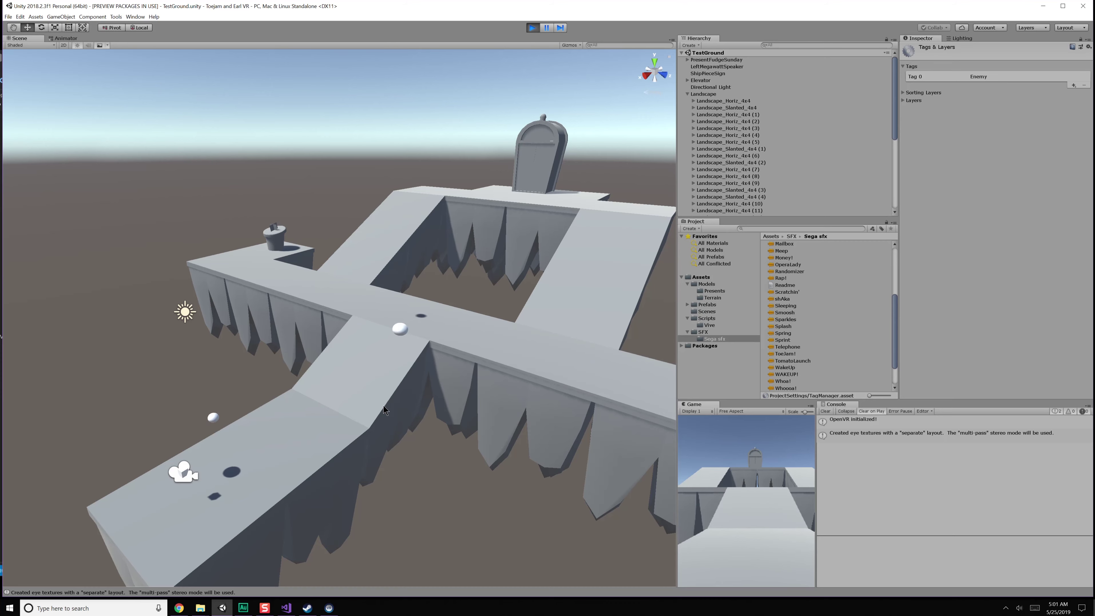
alt+drag(383, 404, 435, 390)
scroll(435, 390, up, 3)
click(530, 27)
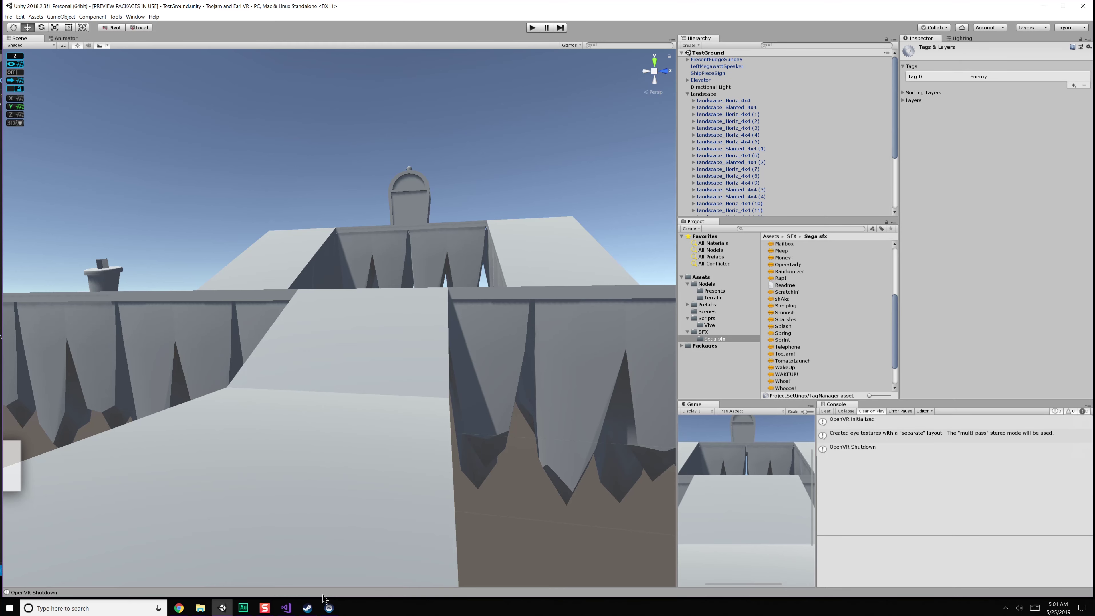
- In Visual Studio, review the Character script's UsePresent method and fields, and look through the HandR script
click(286, 607)
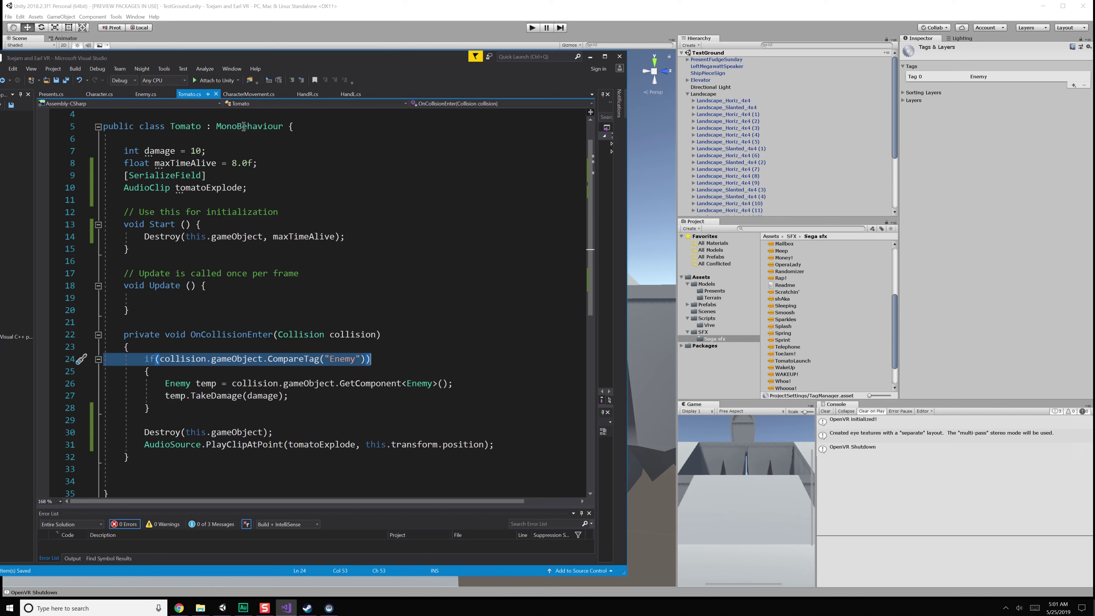
click(99, 95)
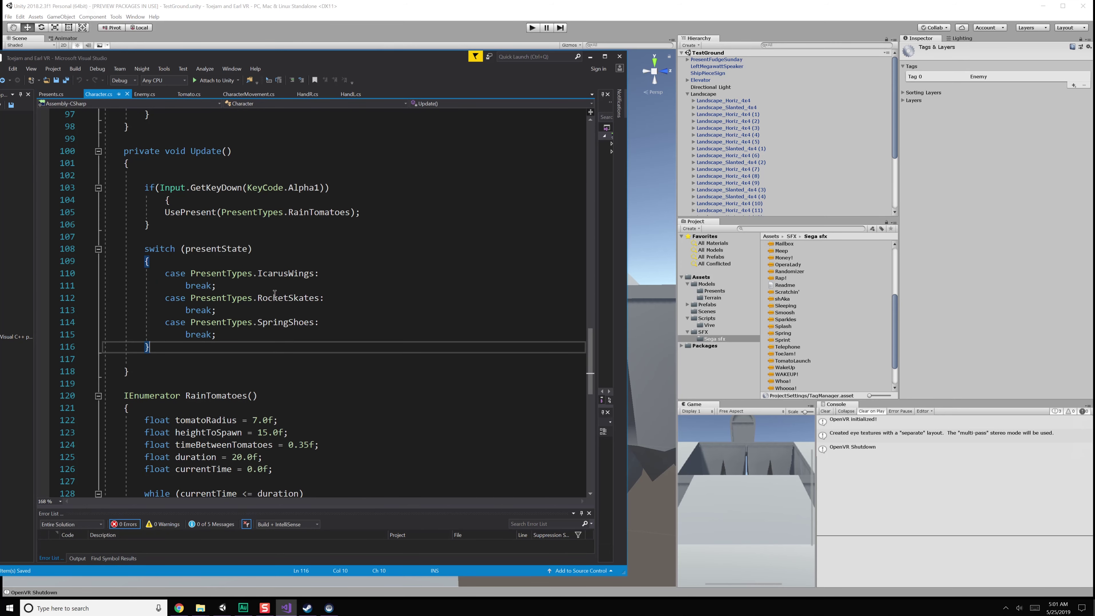
scroll(279, 380, down, 3)
scroll(278, 379, up, 12)
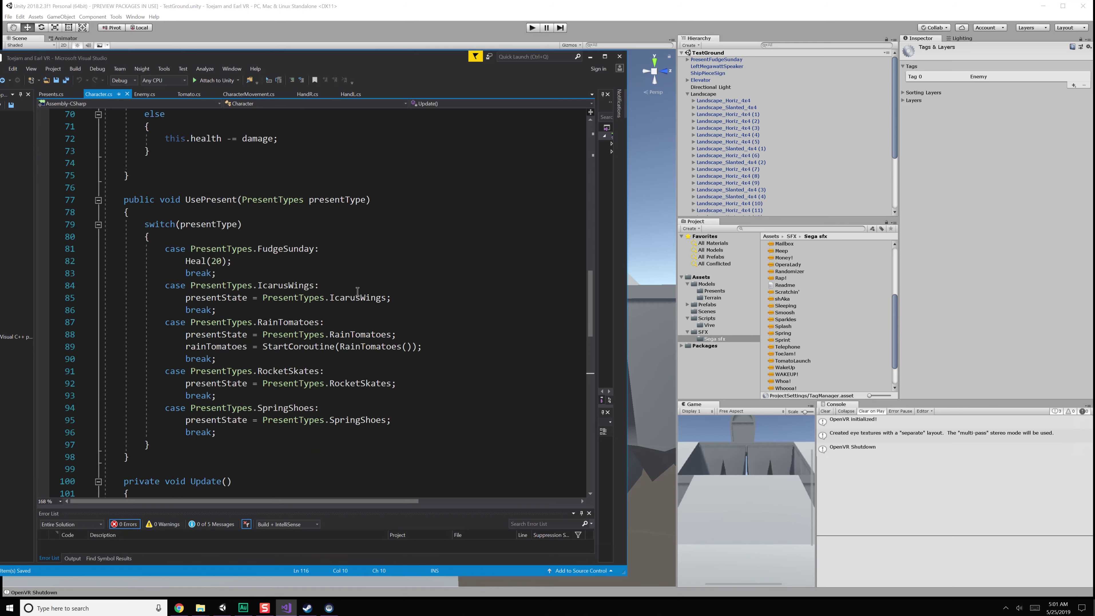
mouse_move(357, 421)
mouse_move(317, 282)
mouse_move(348, 347)
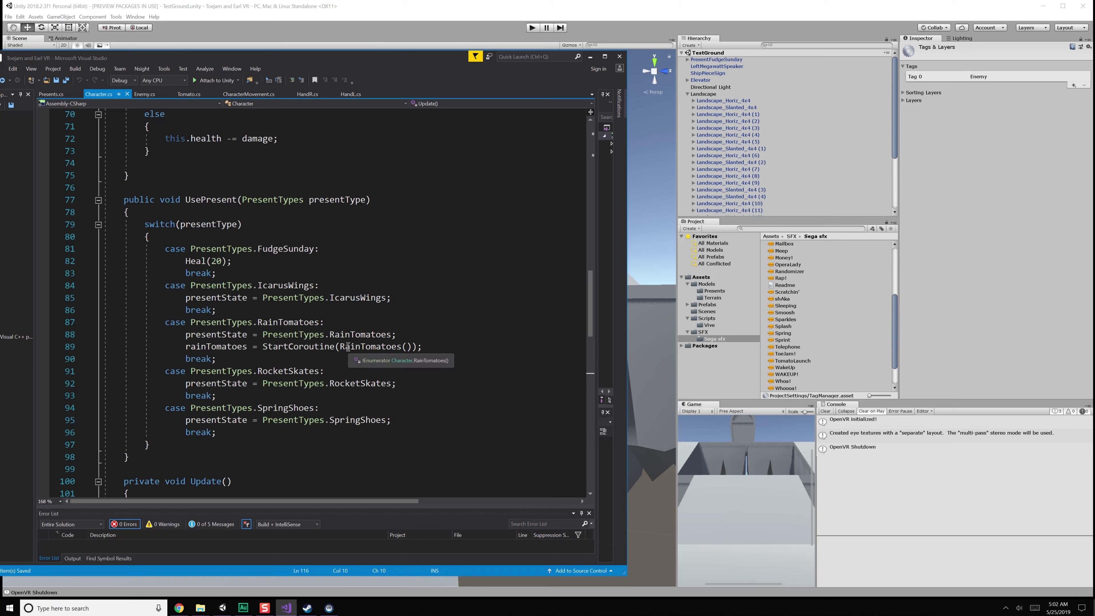
scroll(348, 347, up, 20)
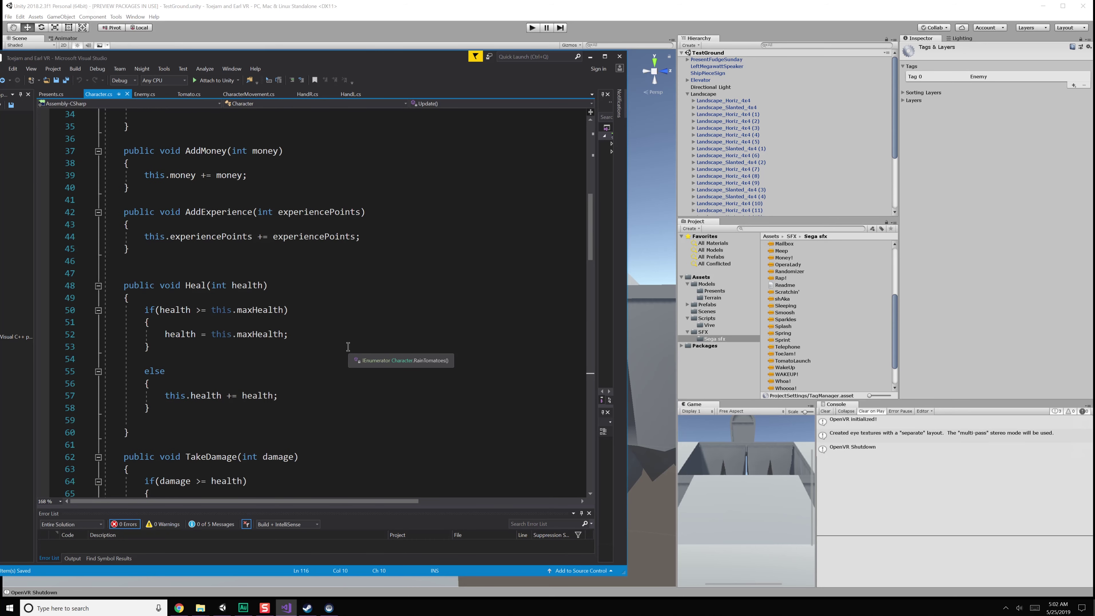
scroll(348, 347, up, 2)
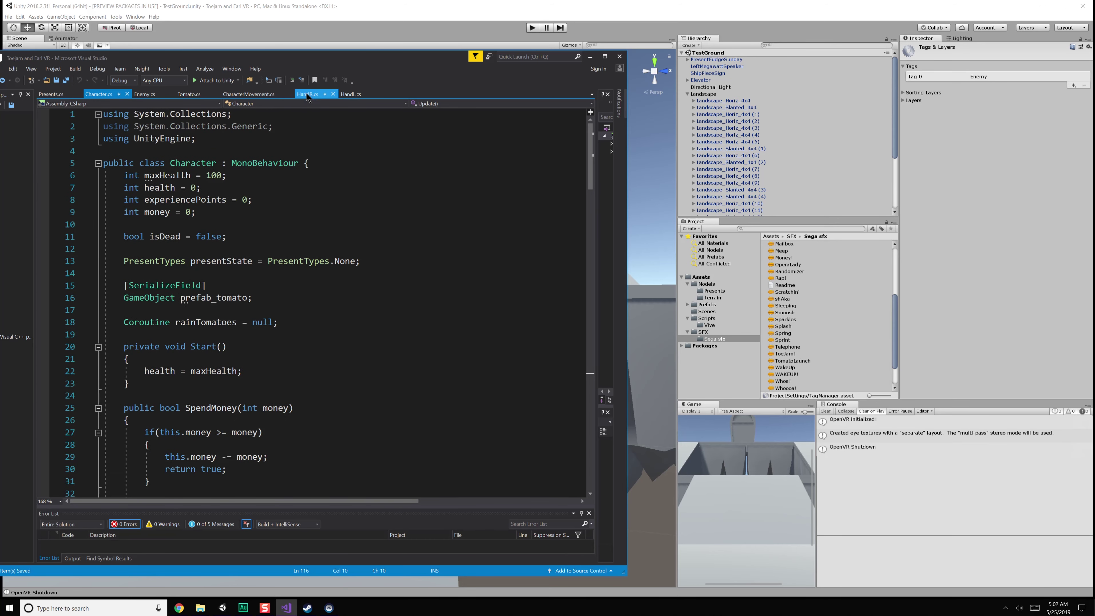
click(323, 96)
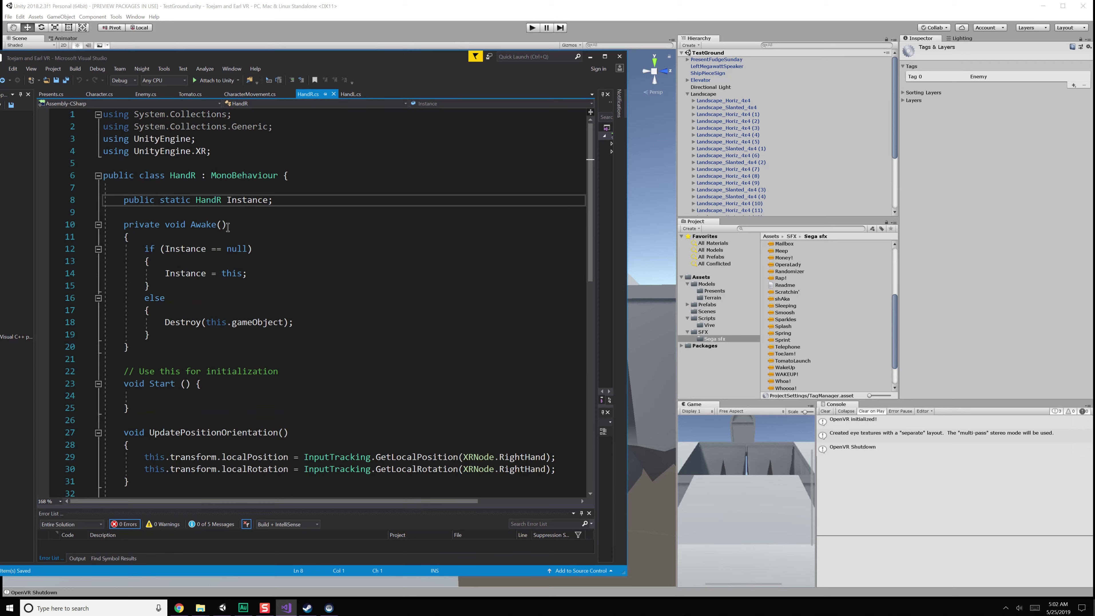
scroll(228, 340, down, 3)
scroll(247, 382, up, 3)
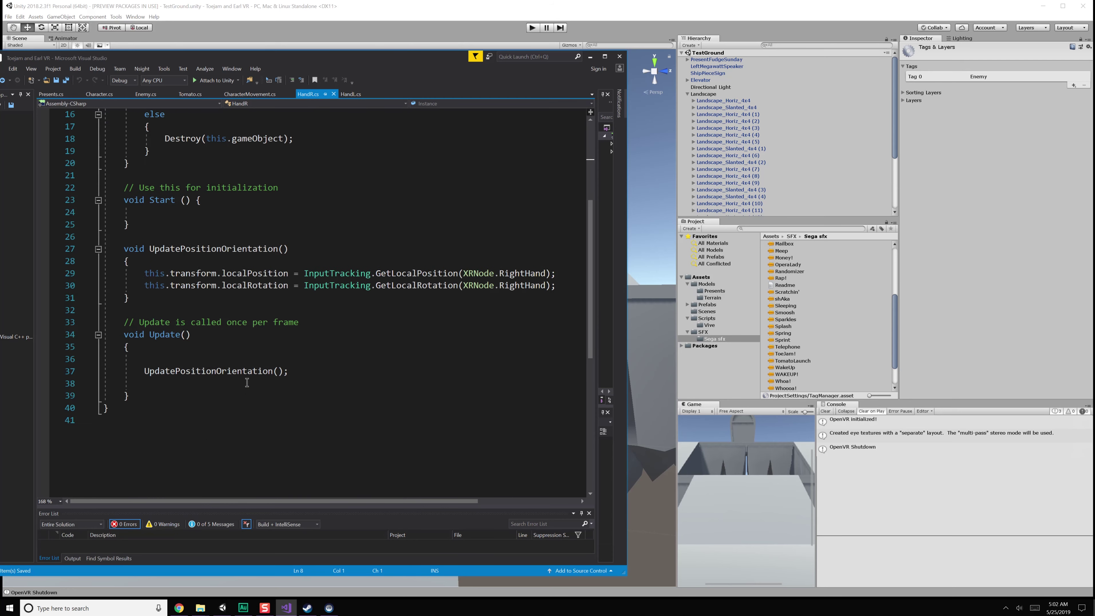
click(211, 224)
click(212, 217)
text(public)
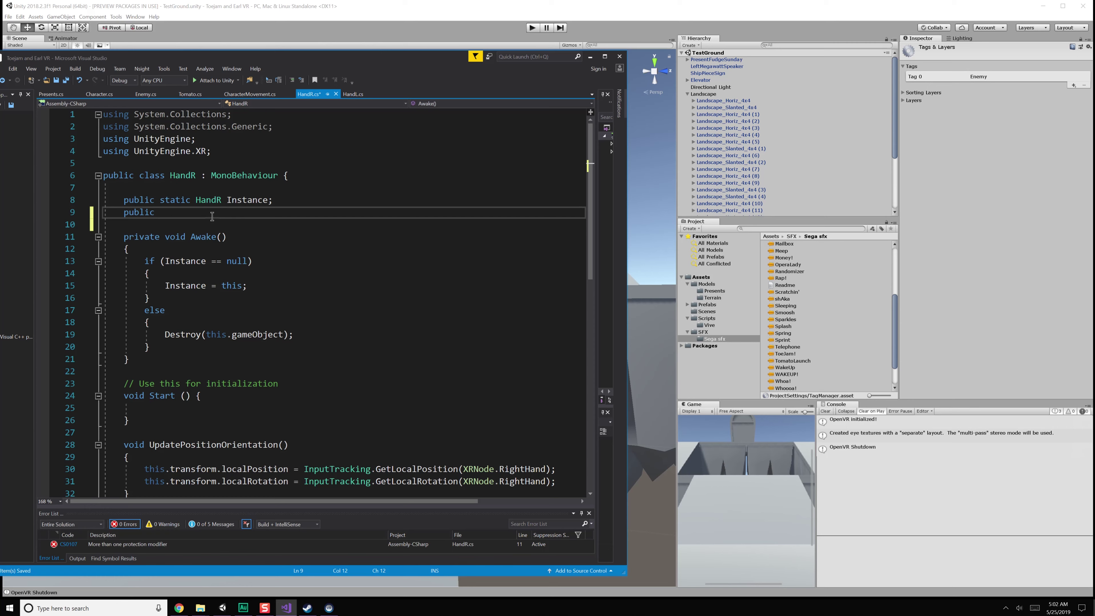
key(BackSpace)
key(BackSpace)
key(BackSpace)
key(BackSpace)
key(BackSpace)
key(BackSpace)
key(BackSpace)
text([])
key(BackSpace)
key(BackSpace)
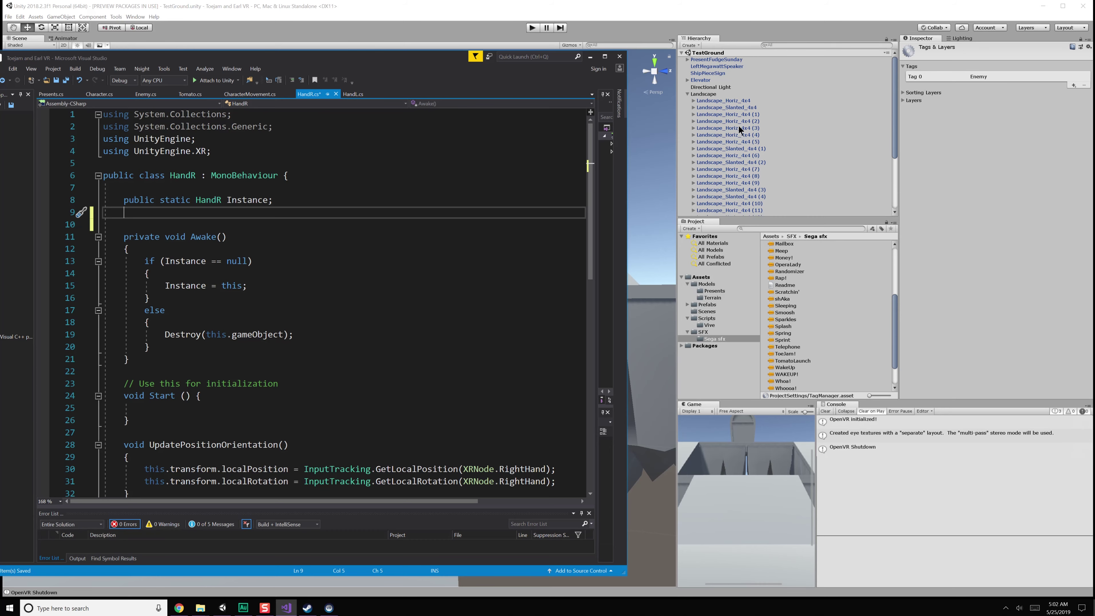
- In Unity, expand the Body object and examine Hand L and Hand R with their child objects
click(707, 93)
scroll(749, 170, down, 5)
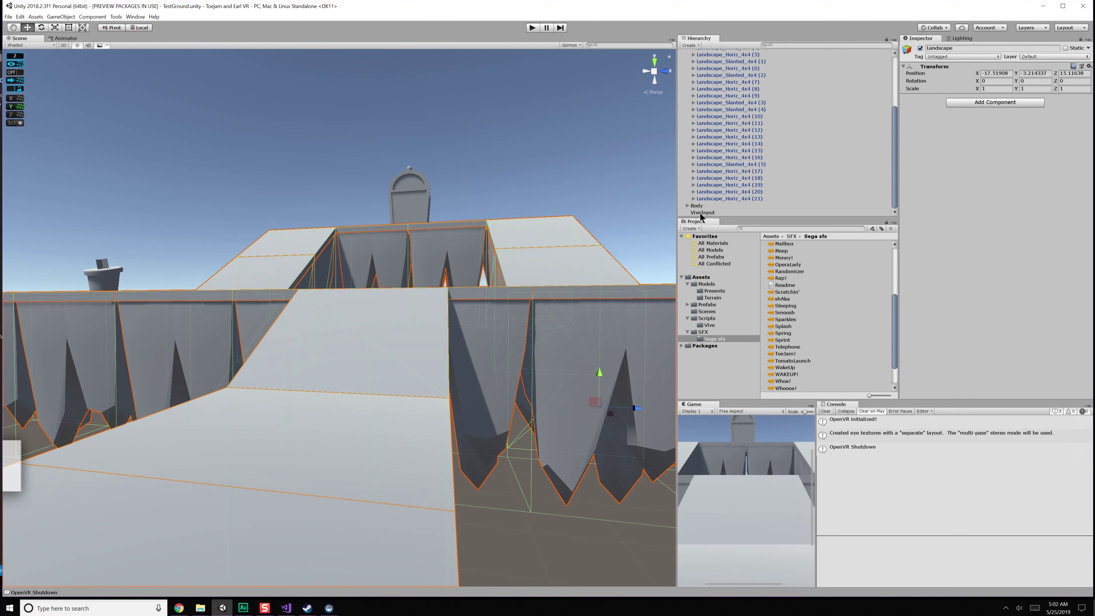
click(689, 206)
click(687, 205)
click(698, 199)
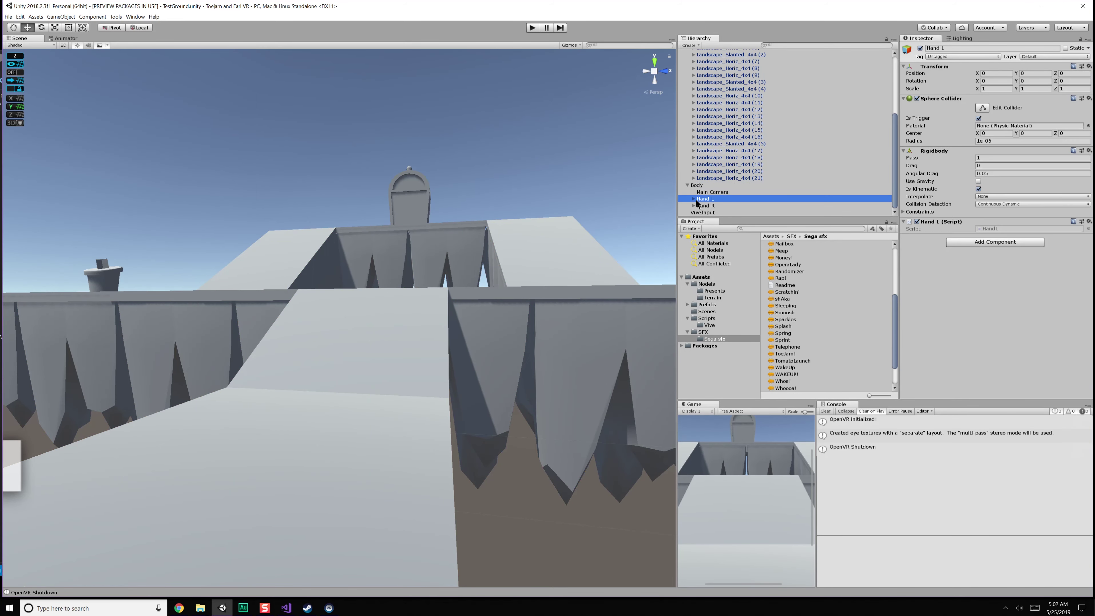
click(694, 200)
scroll(706, 207, down, 1)
click(697, 206)
click(693, 205)
scroll(708, 208, down, 1)
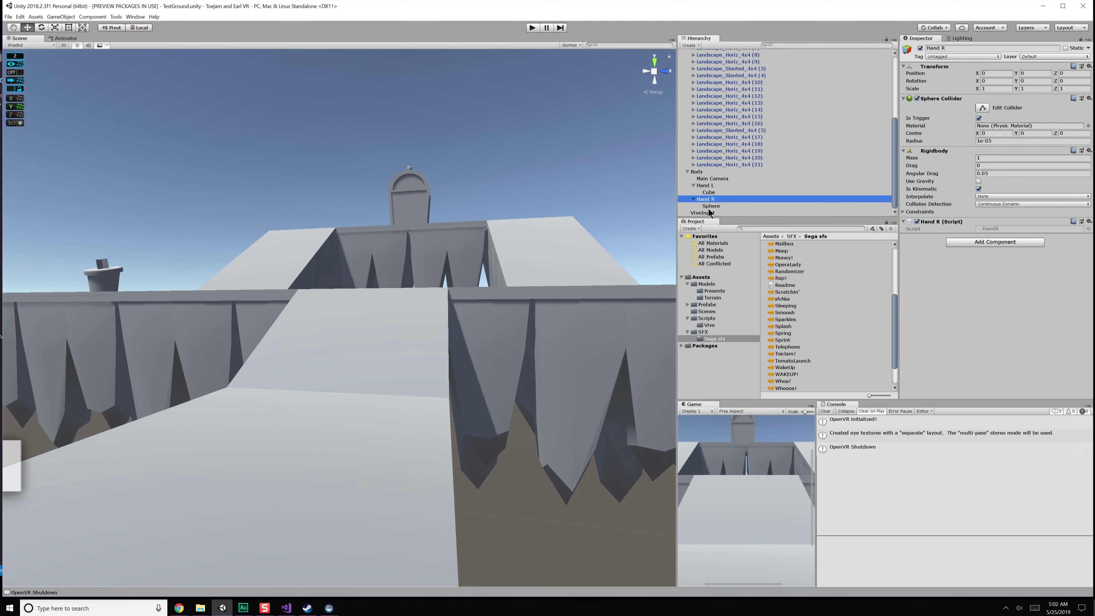
- In Visual Studio, declare public GameObject fields toejamHandRight and toejamWingRight below Instance in the HandR script
click(286, 607)
click(267, 222)
click(267, 212)
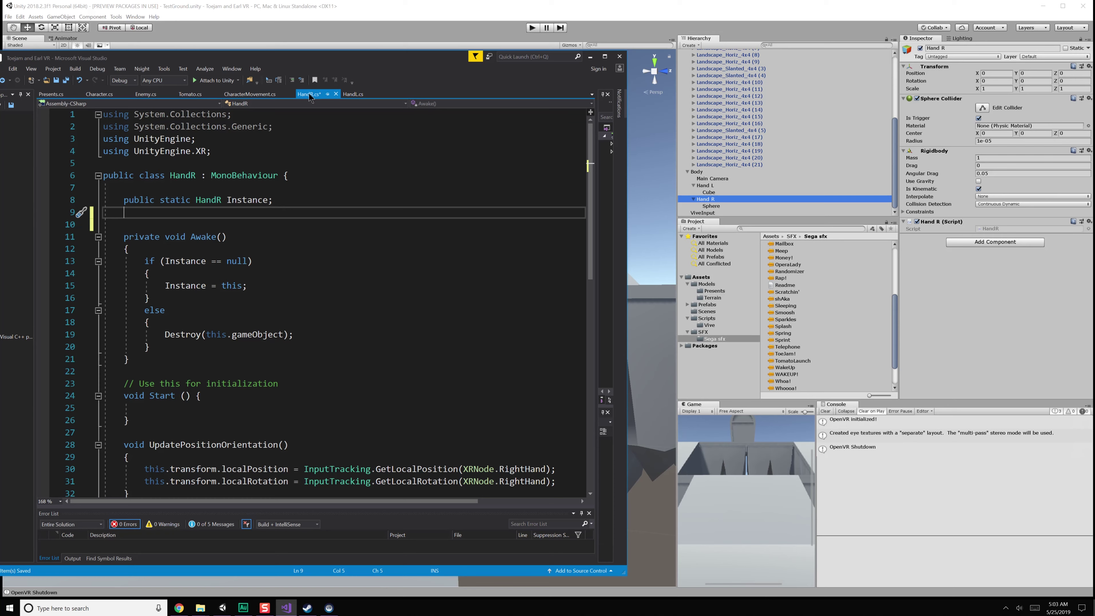
key(Return)
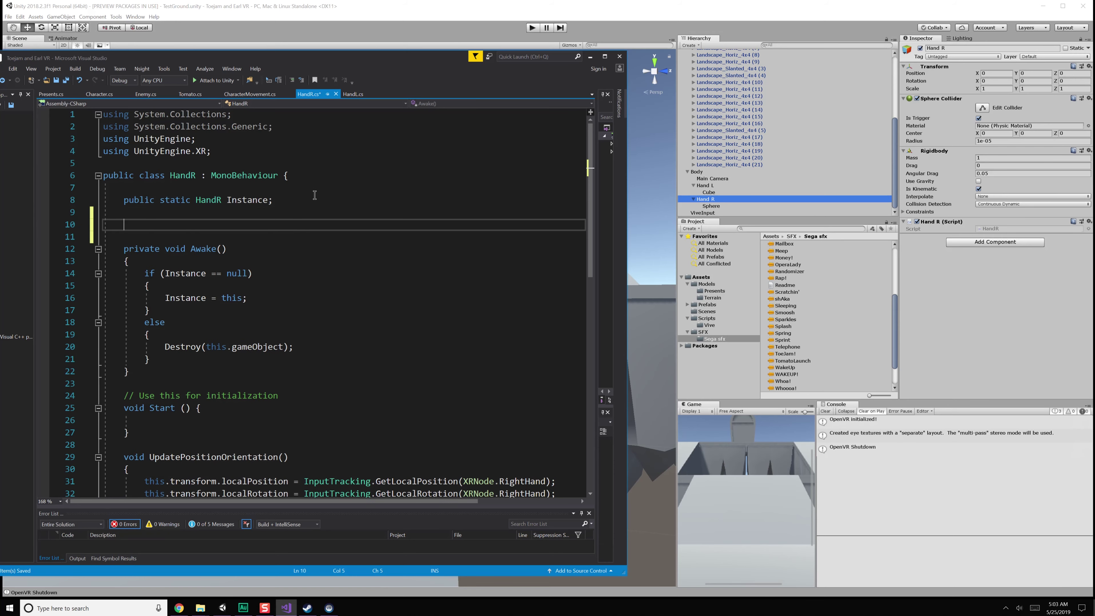
text(public )
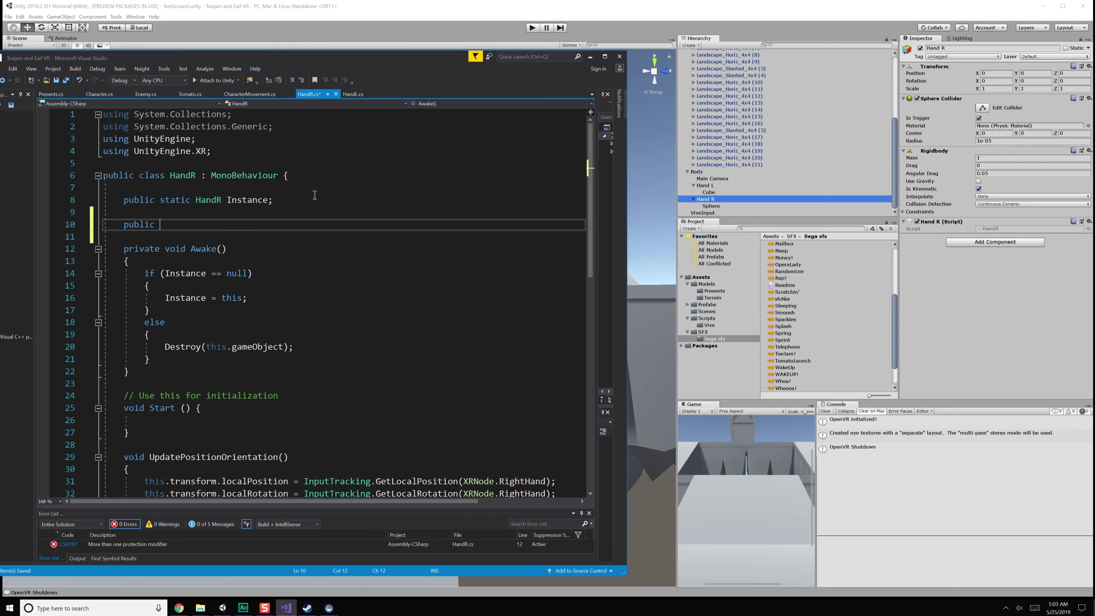
text(GameObject )
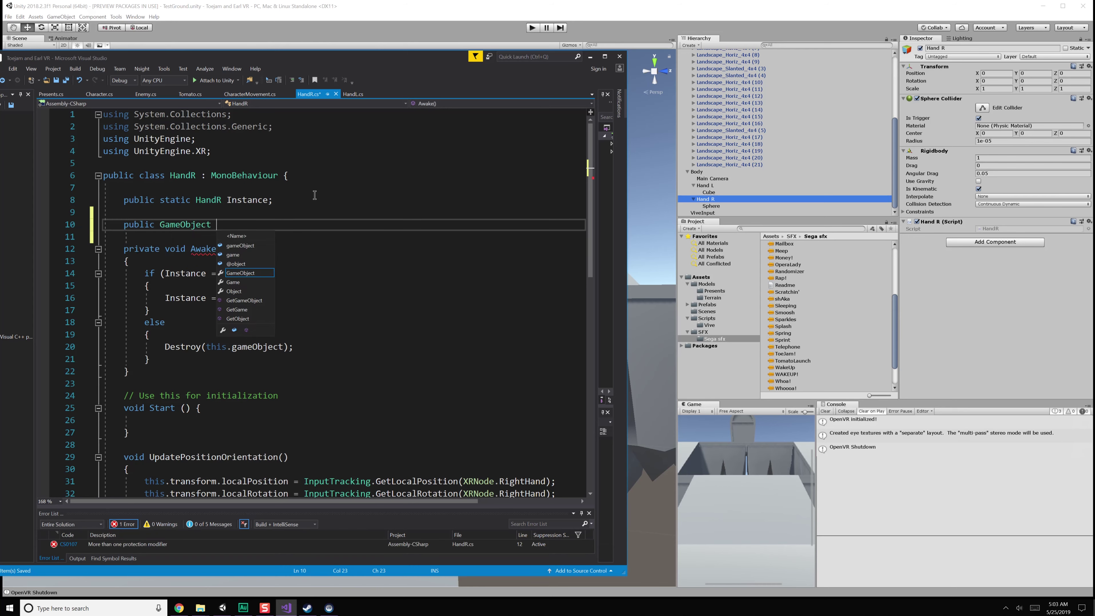
text(toejamHandRight;)
key(Return)
text(public GameObject toejam)
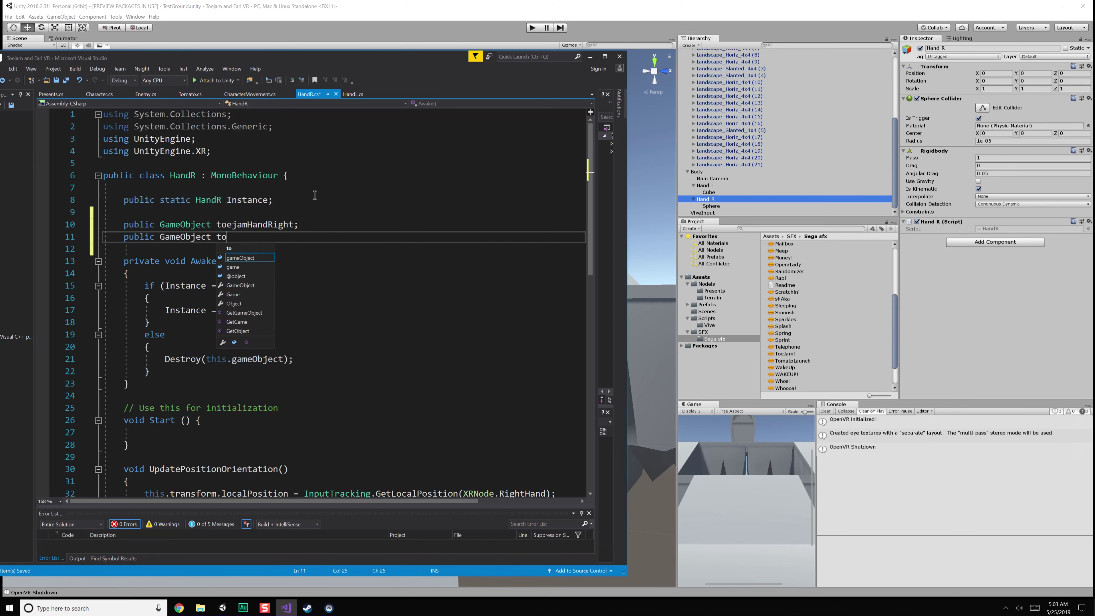
text(WingRight;)
key(Return)
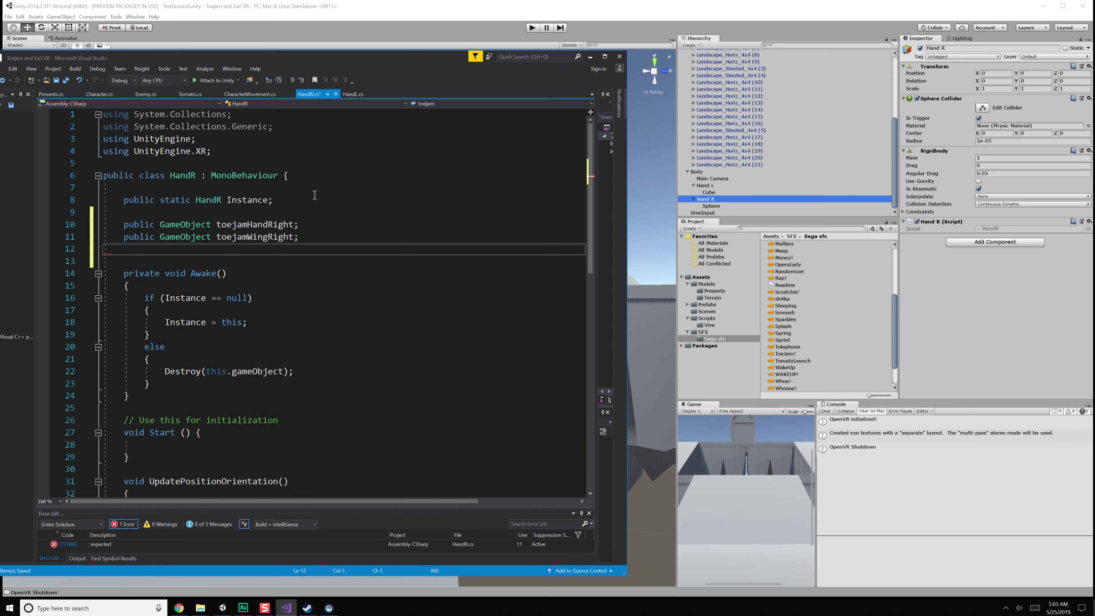
text(public GameObject)
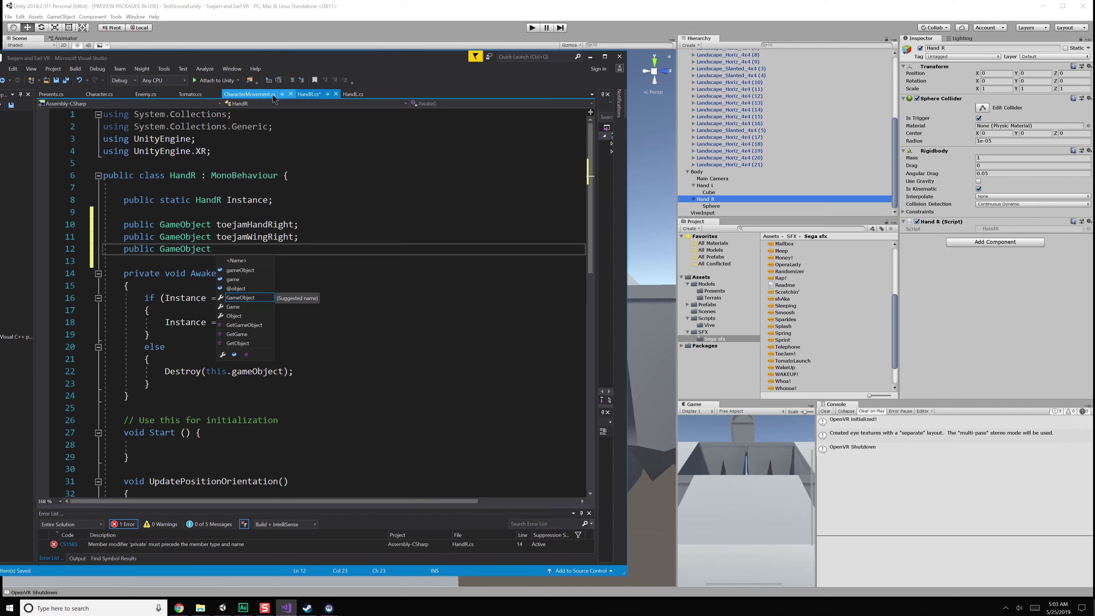
triple_click(172, 250)
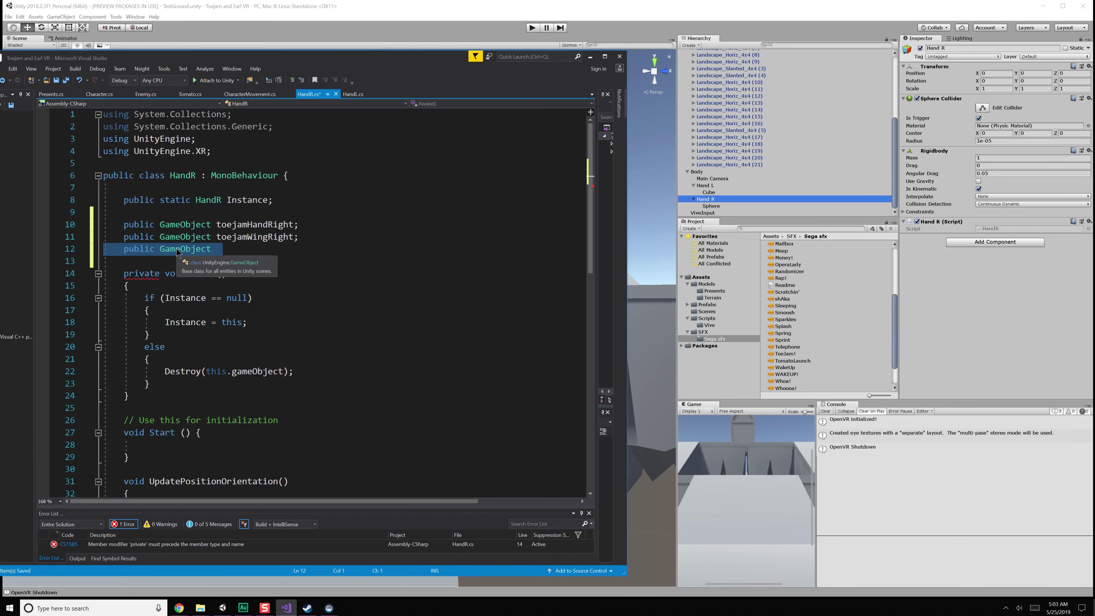
key(BackSpace)
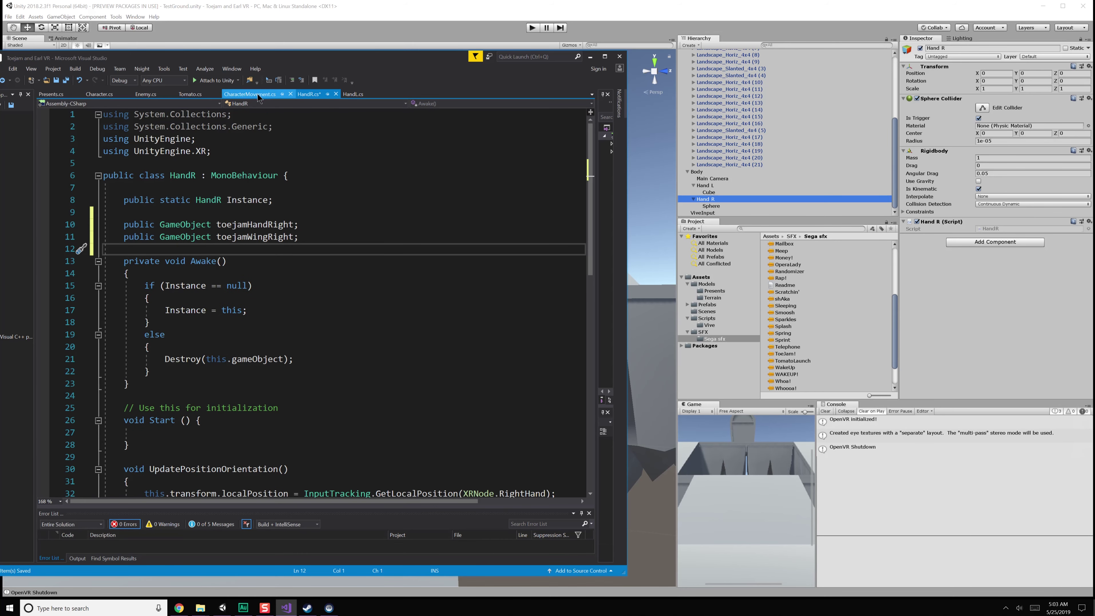
- Rename the two new HandR fields to toejamHand_R and toejamWing_R and save the script
click(271, 224)
text(_)
key(Delete)
key(Delete)
key(Delete)
key(Delete)
key(Down)
text(_)
key(Right)
key(Delete)
key(Delete)
key(Delete)
key(Delete)
key(ctrl+s)
click(318, 225)
- Review the present cases in the Character script's UsePresent method and glance at the CharacterMovement script
click(97, 95)
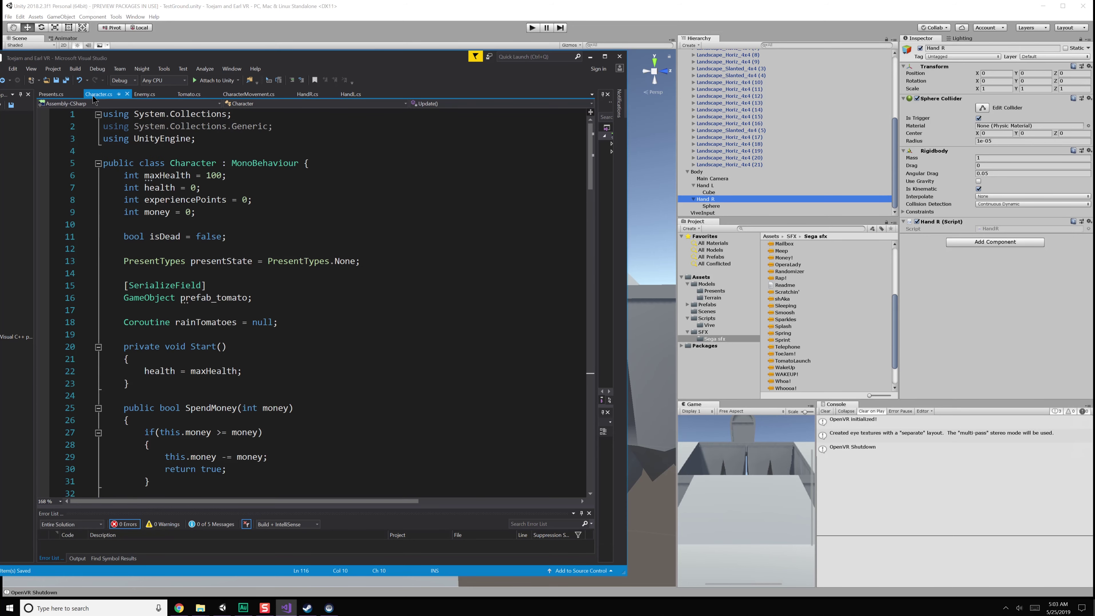
scroll(250, 248, down, 20)
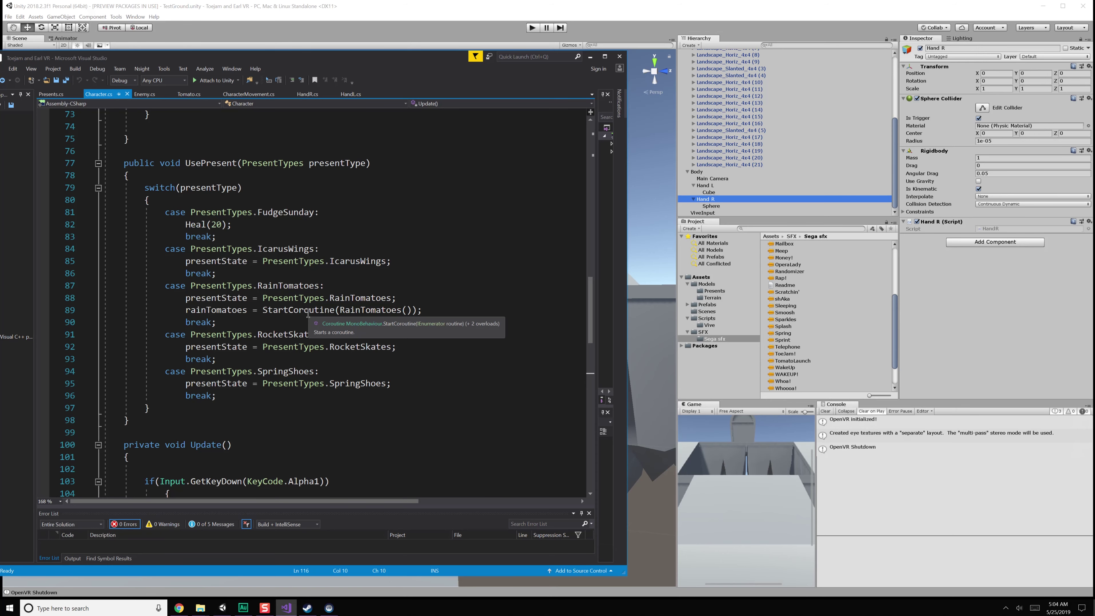
click(267, 97)
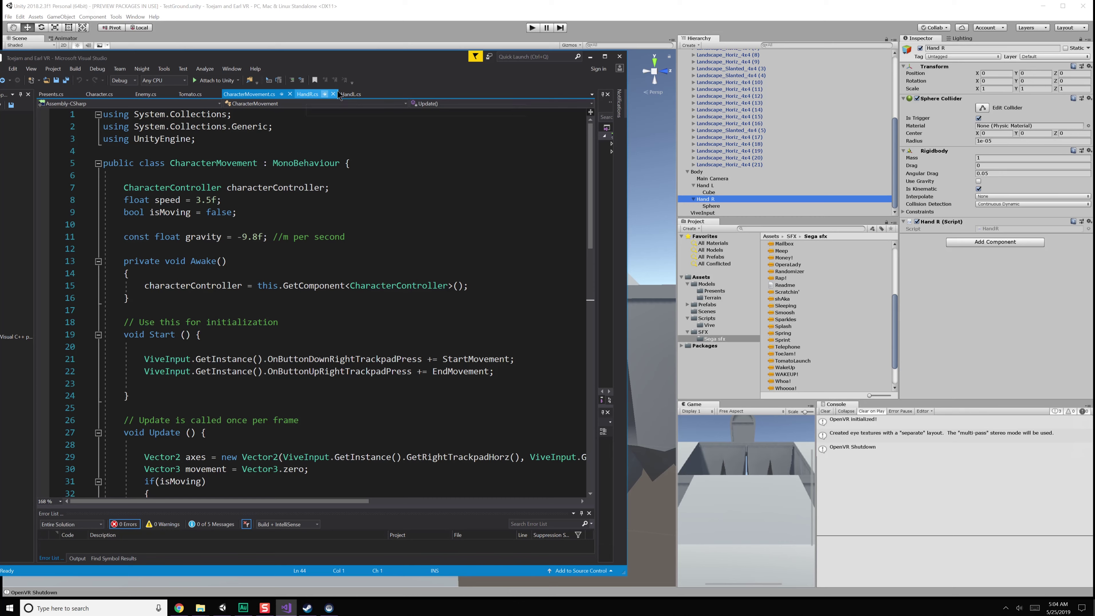
- Copy the two toejam fields from HandR into HandL below Instance, renaming them toejamHand_L and toejamWing_L
click(315, 96)
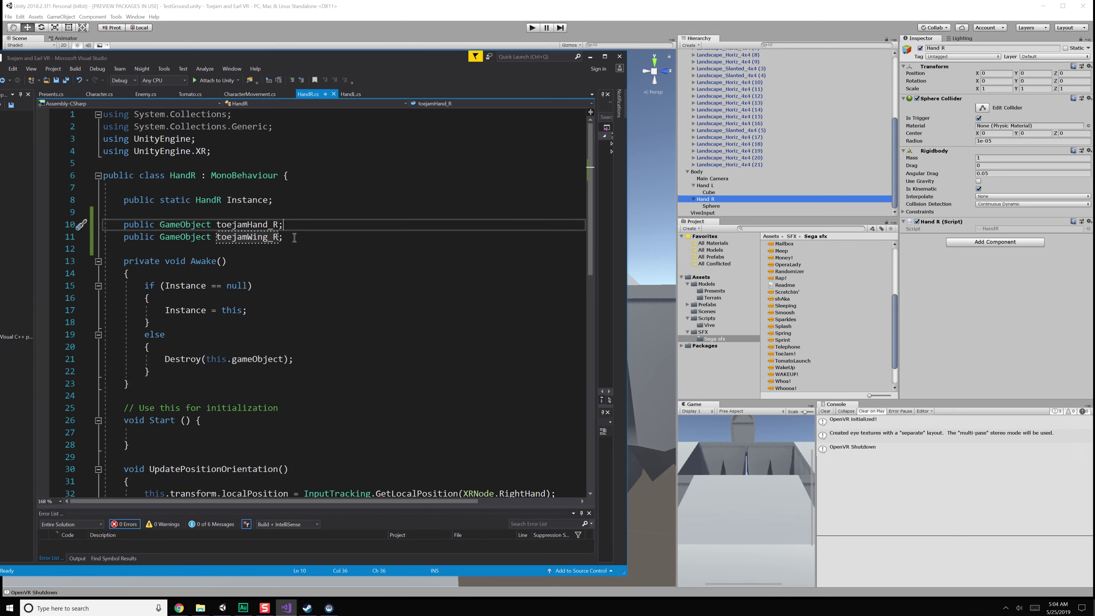
drag(72, 240, 18, 223)
key(ctrl+c)
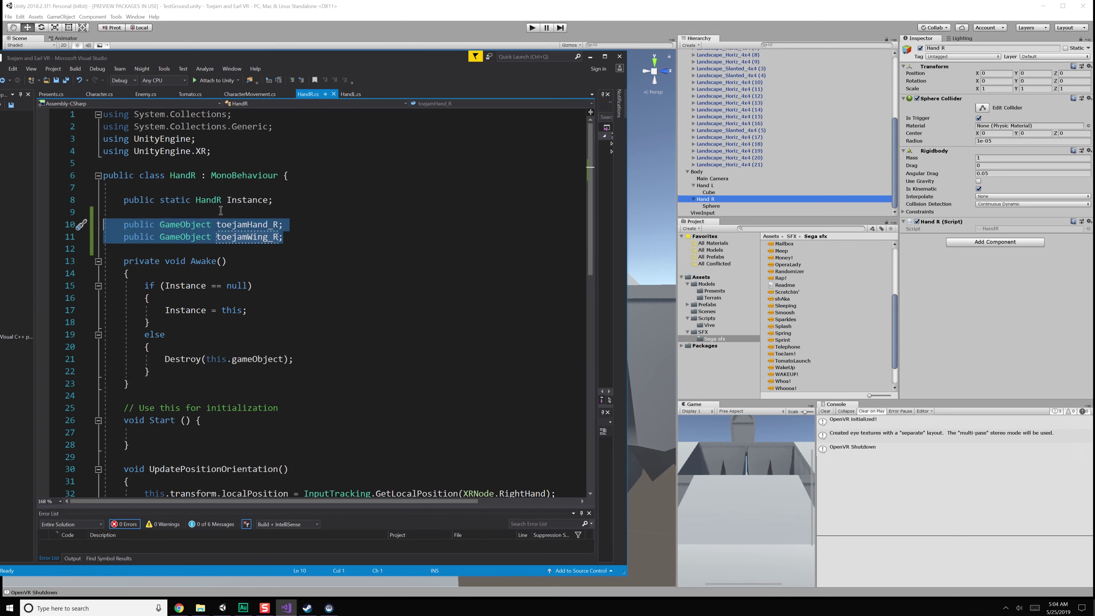
click(348, 95)
scroll(206, 218, up, 1)
click(230, 211)
key(Return)
key(Return)
key(ctrl+v)
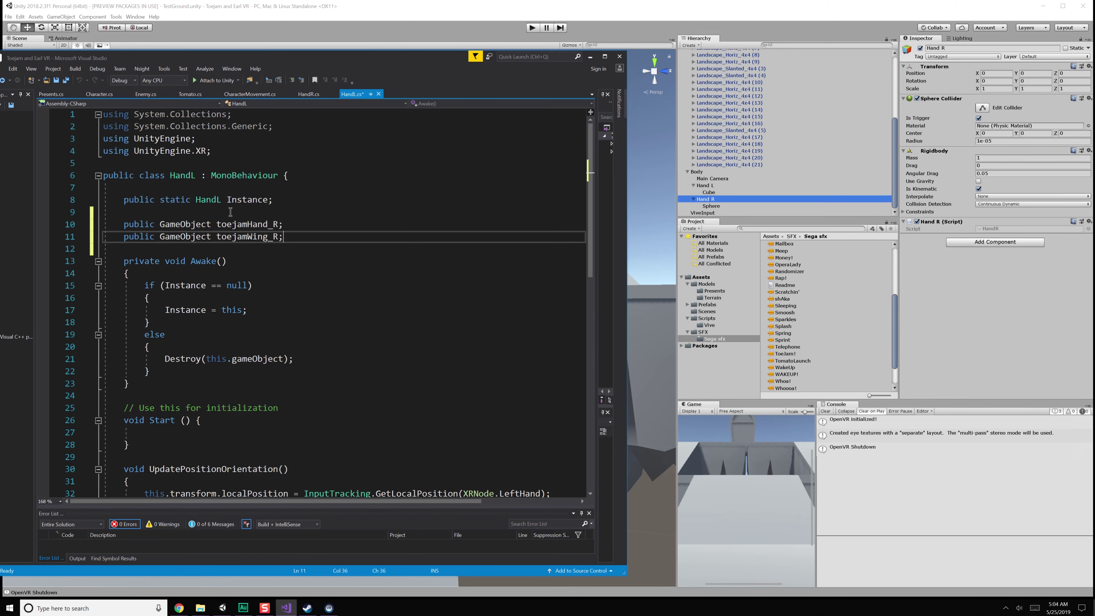
click(275, 227)
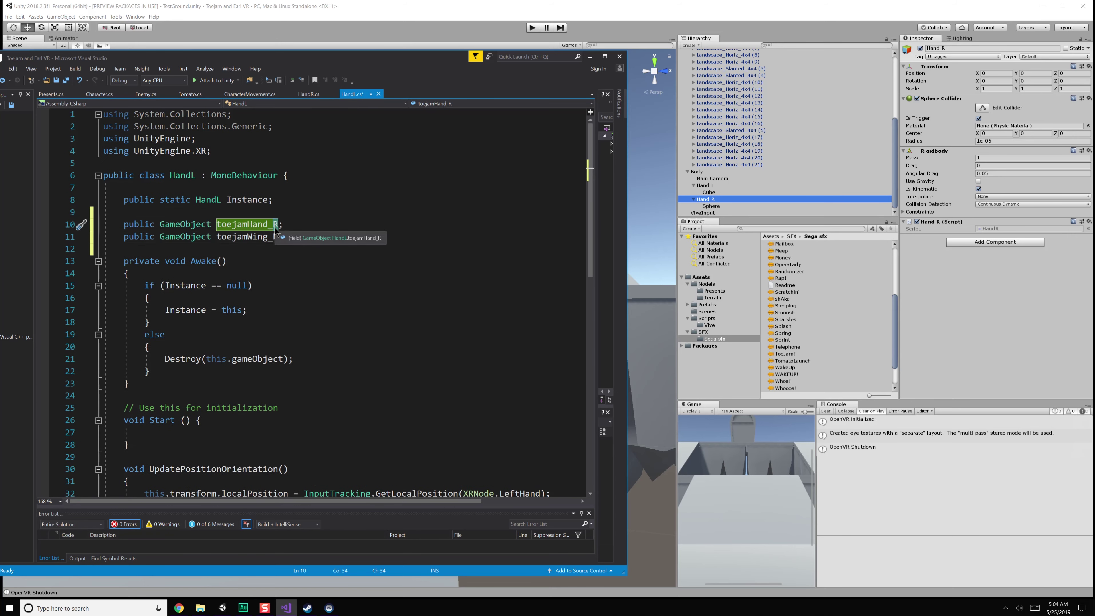
- In HandR, paste a second pair of GameObject fields below the toejam ones and rename them earlHand_R and earlWing_R
click(308, 94)
click(167, 250)
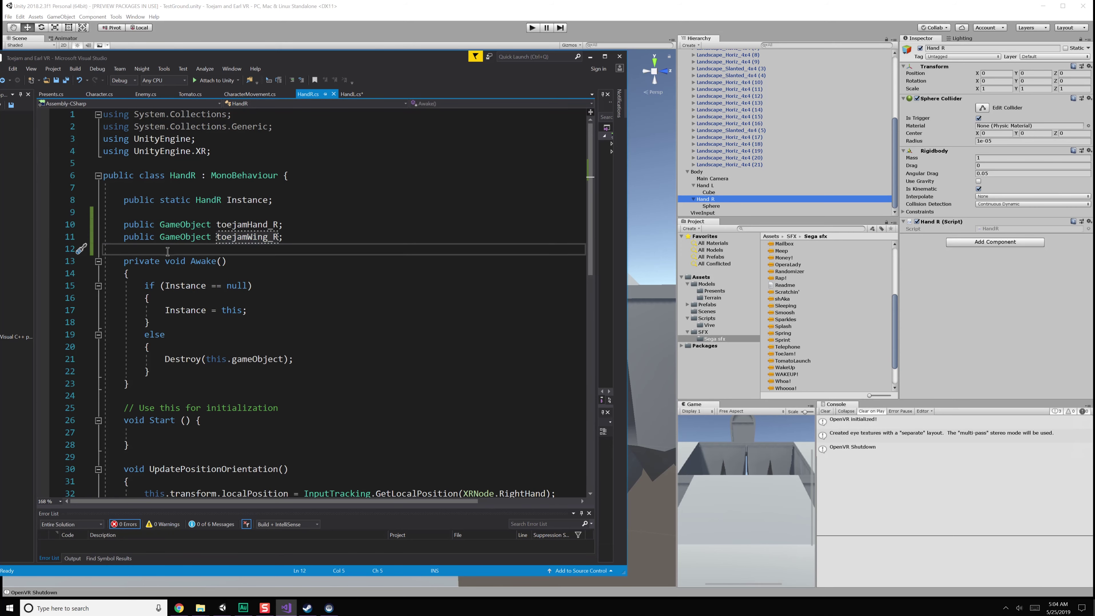
key(Return)
key(ctrl+v)
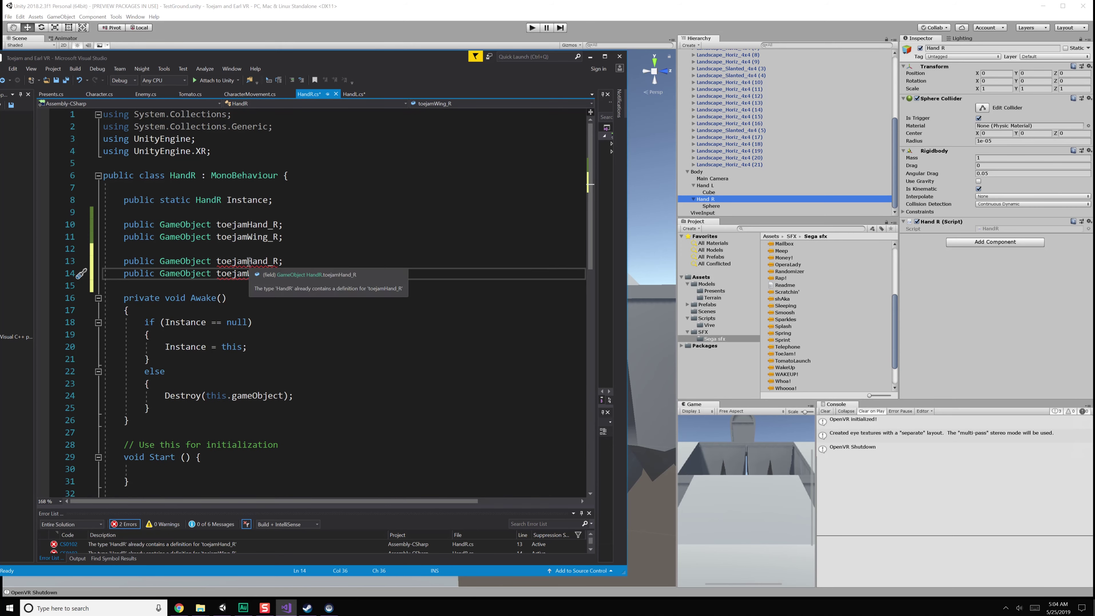
drag(254, 261, 217, 260)
text(earl)
drag(248, 274, 60, 265)
key(ctrl+c)
text(earl)
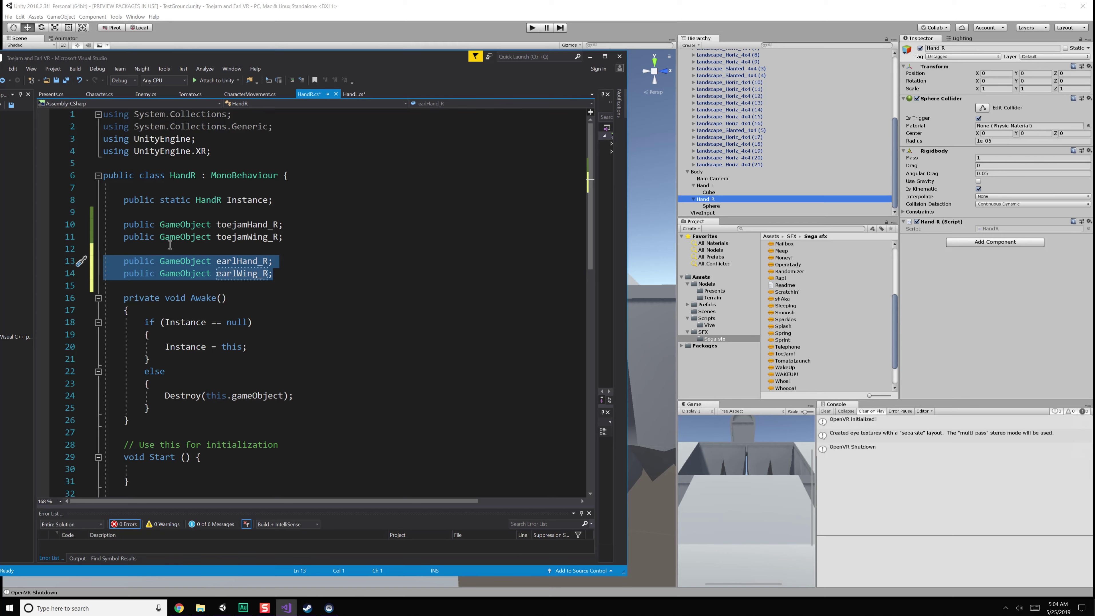
- Paste the earlHand_R and earlWing_R declarations into HandL below its toejam fields, and save both hand scripts
click(354, 94)
key(Return)
key(Return)
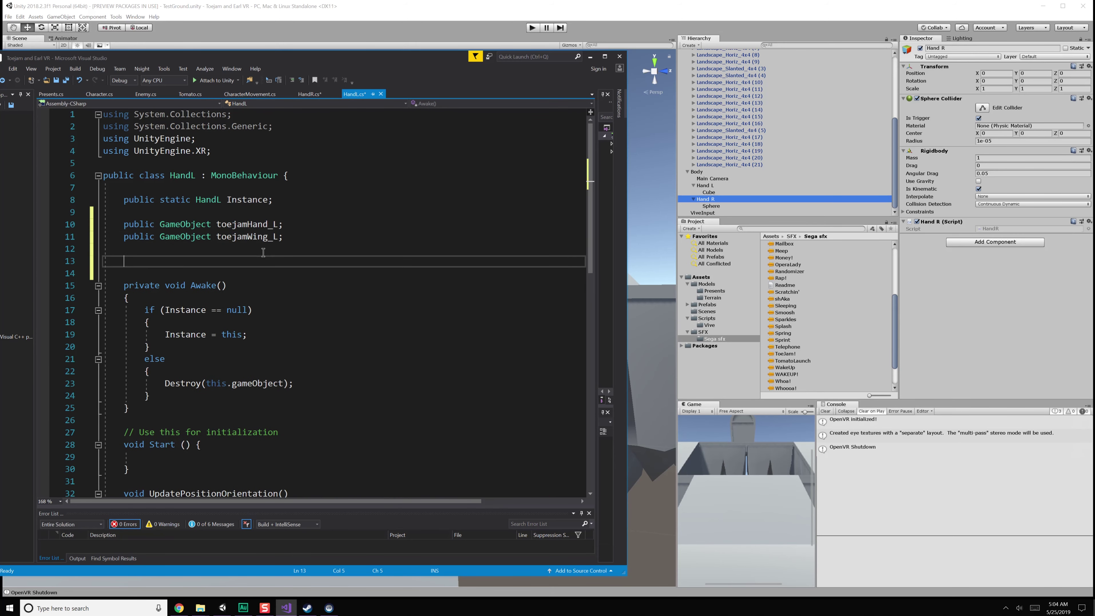
key(ctrl+v)
key(ctrl+s)
click(313, 94)
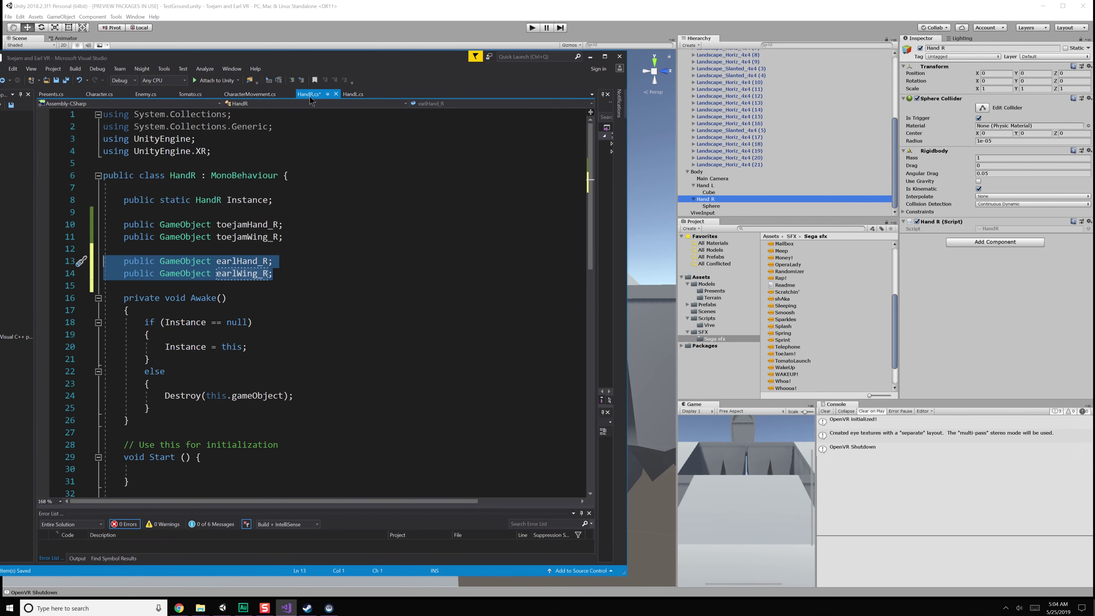
click(336, 163)
key(ctrl+s)
click(356, 97)
click(300, 264)
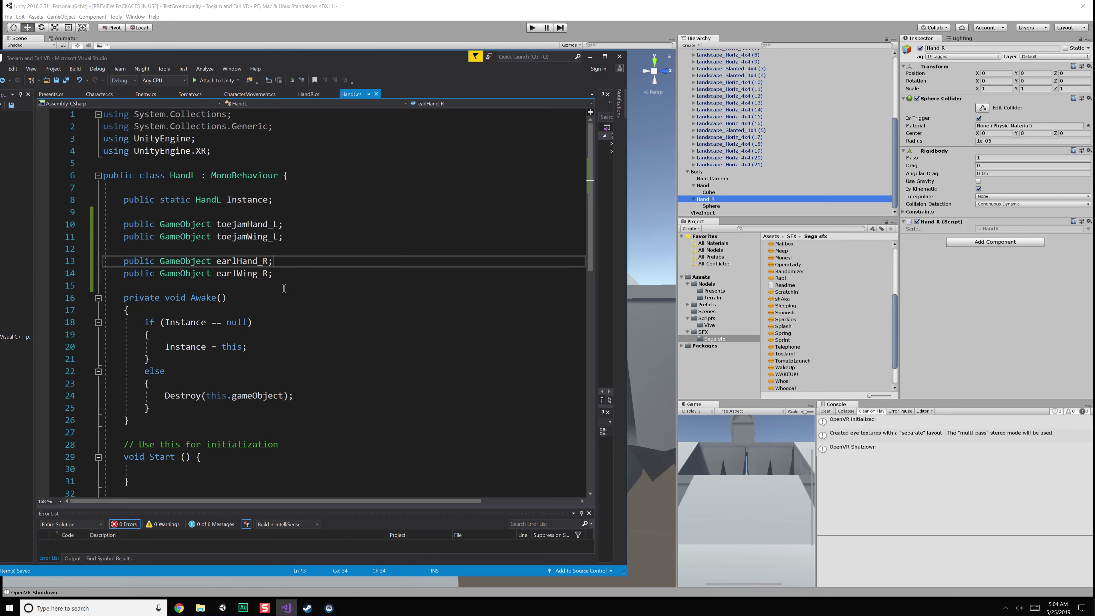
- Switch to Chrome and run a Google image search for "toejam and earl sega"
click(179, 605)
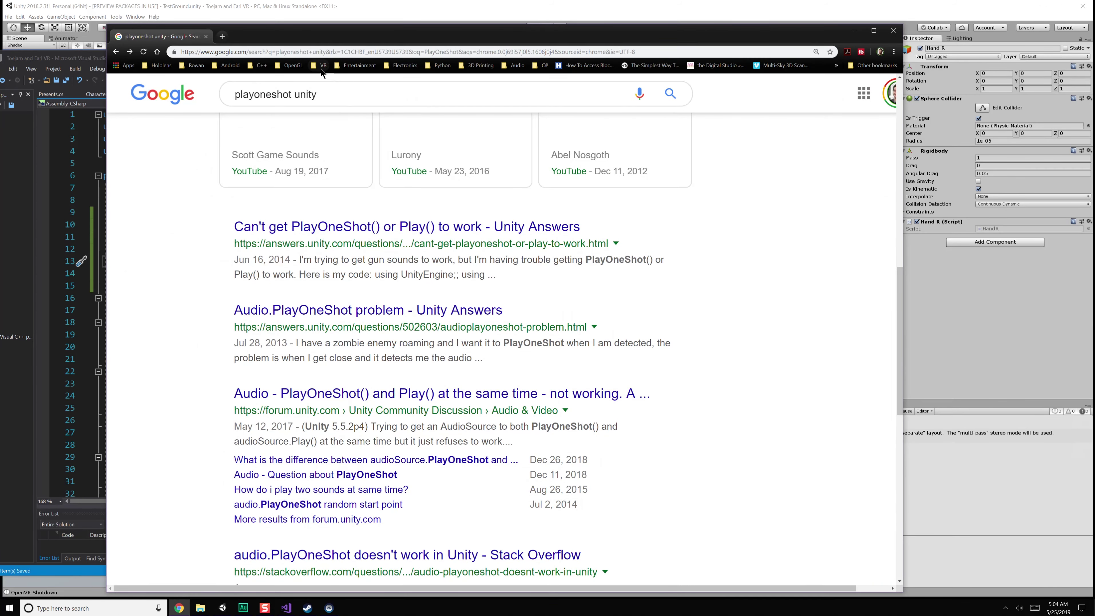
triple_click(302, 94)
text(toejam)
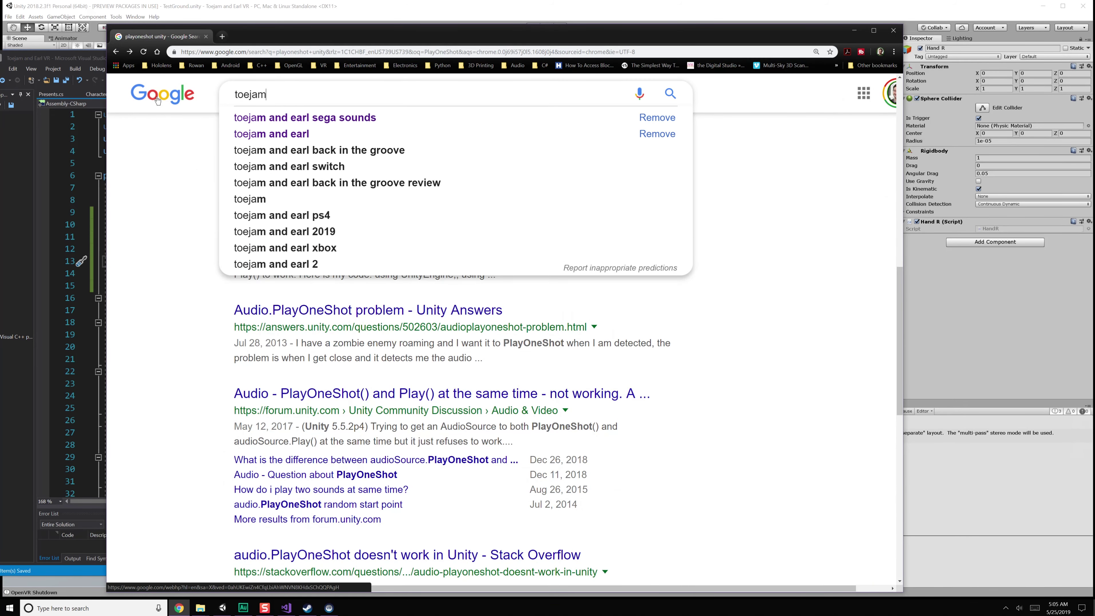
text( and earl sega)
key(Return)
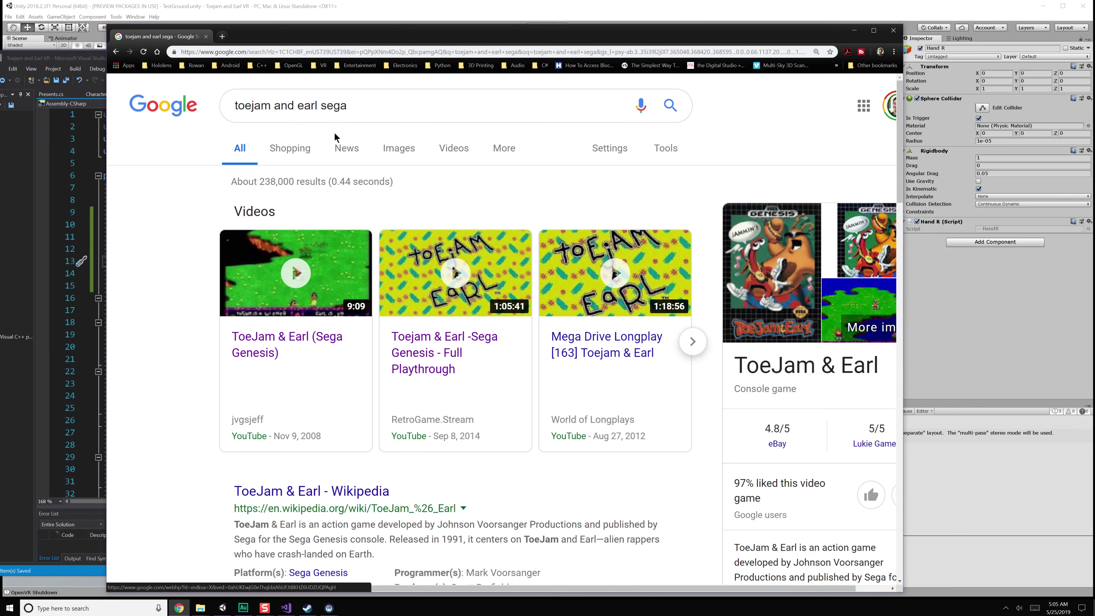
click(397, 148)
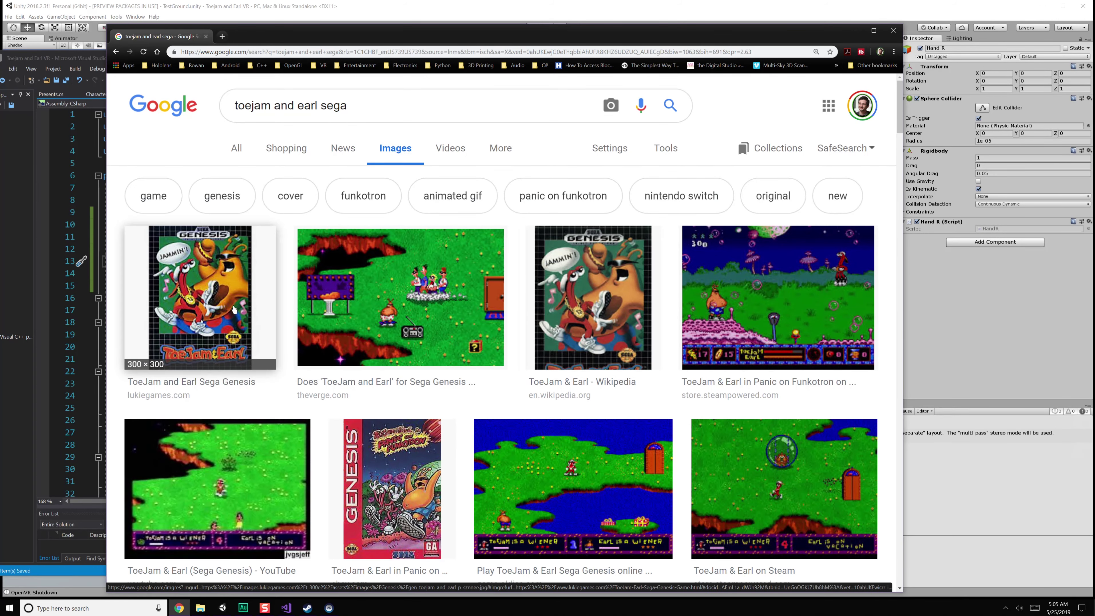
- Preview the ToeJam & Earl and Panic on Funkotron box art and examine how the characters' hands are drawn
click(588, 310)
scroll(470, 330, up, 3)
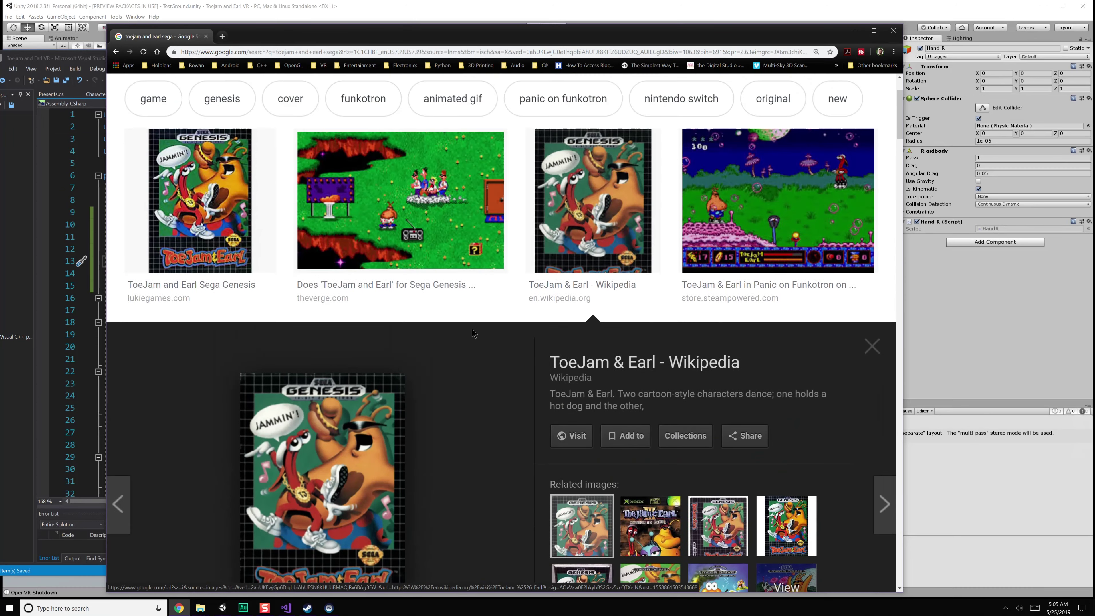
click(213, 219)
scroll(509, 332, down, 4)
scroll(509, 336, down, 3)
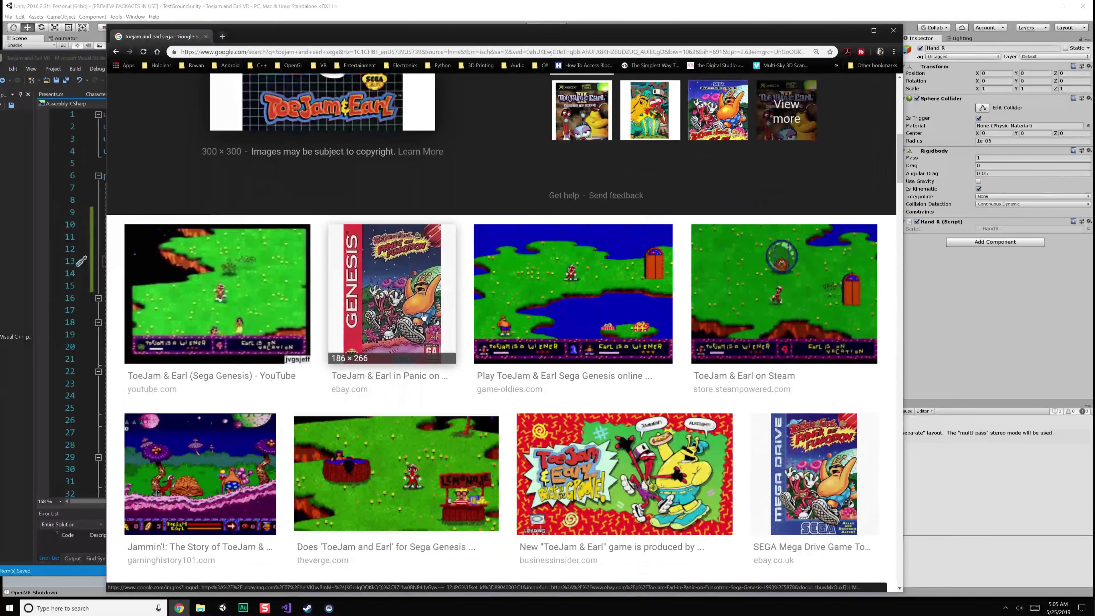
click(421, 323)
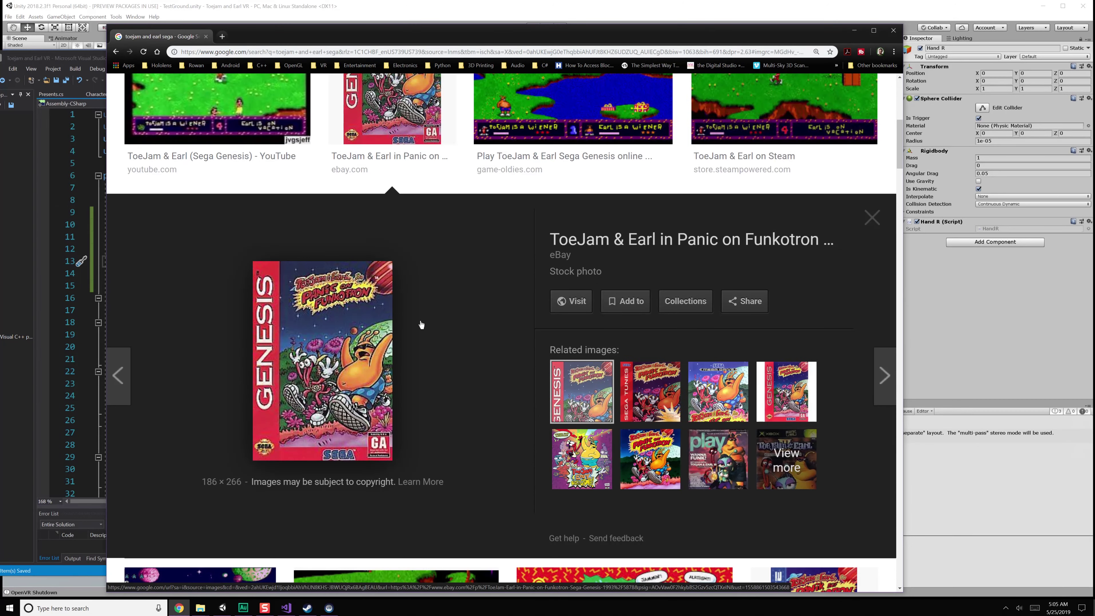
scroll(482, 330, up, 6)
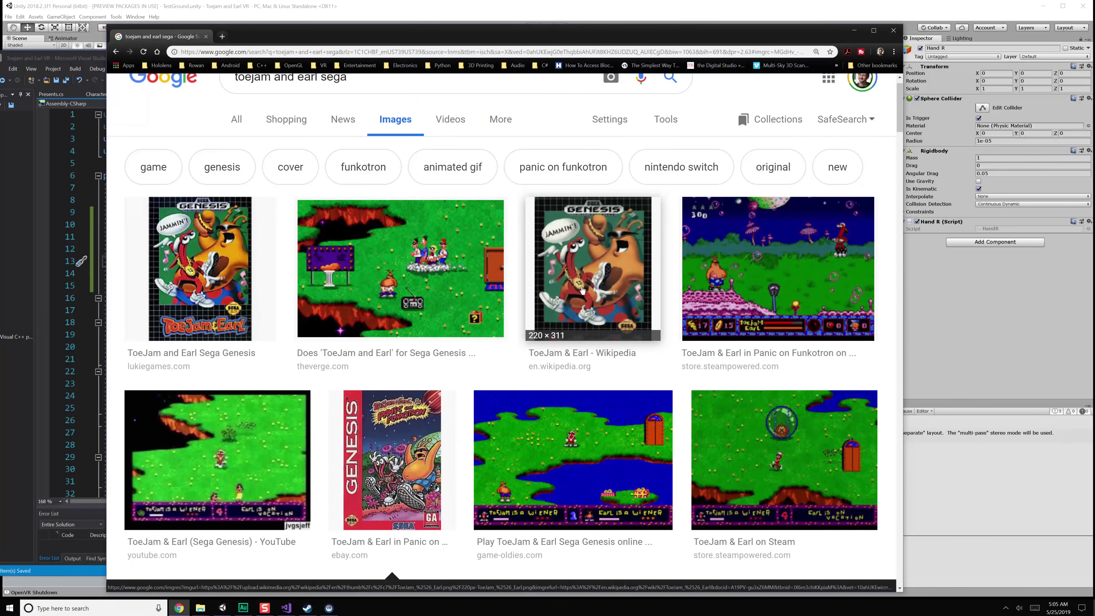
click(597, 305)
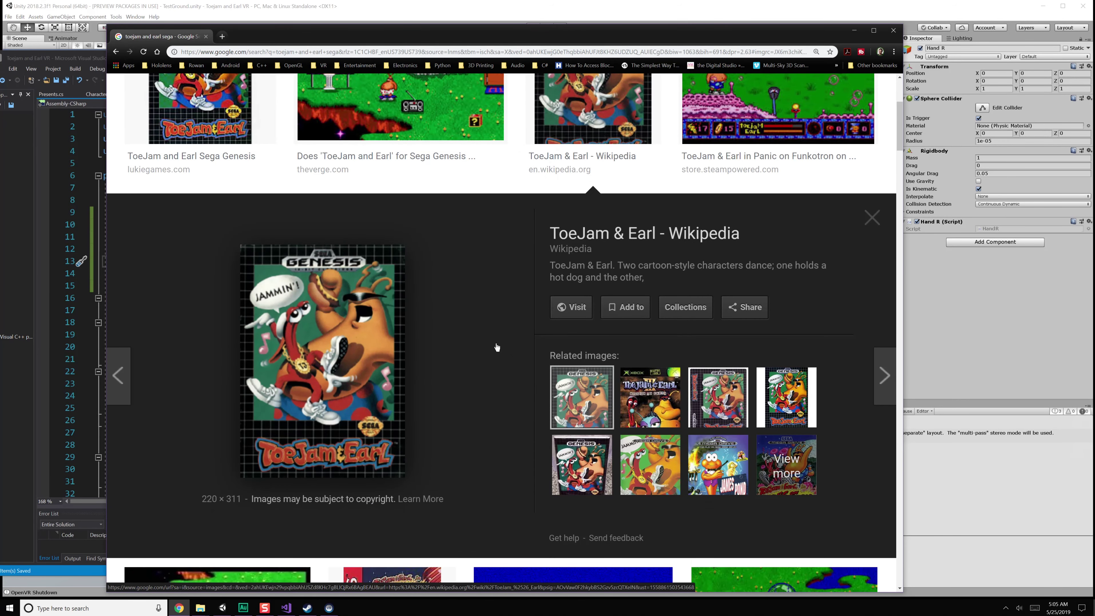
scroll(496, 347, up, 2)
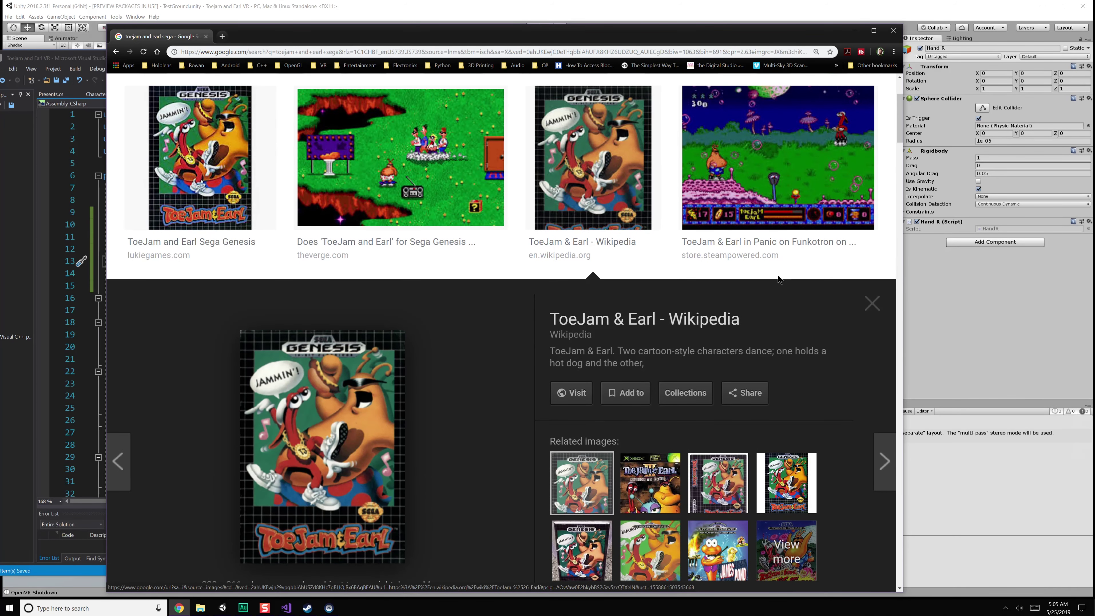
scroll(711, 282, up, 1)
- Move the browser window aside, minimize Visual Studio and Unity, and launch Maya LT 2019 from the desktop
drag(572, 30, 1094, 65)
click(440, 212)
click(430, 249)
click(591, 57)
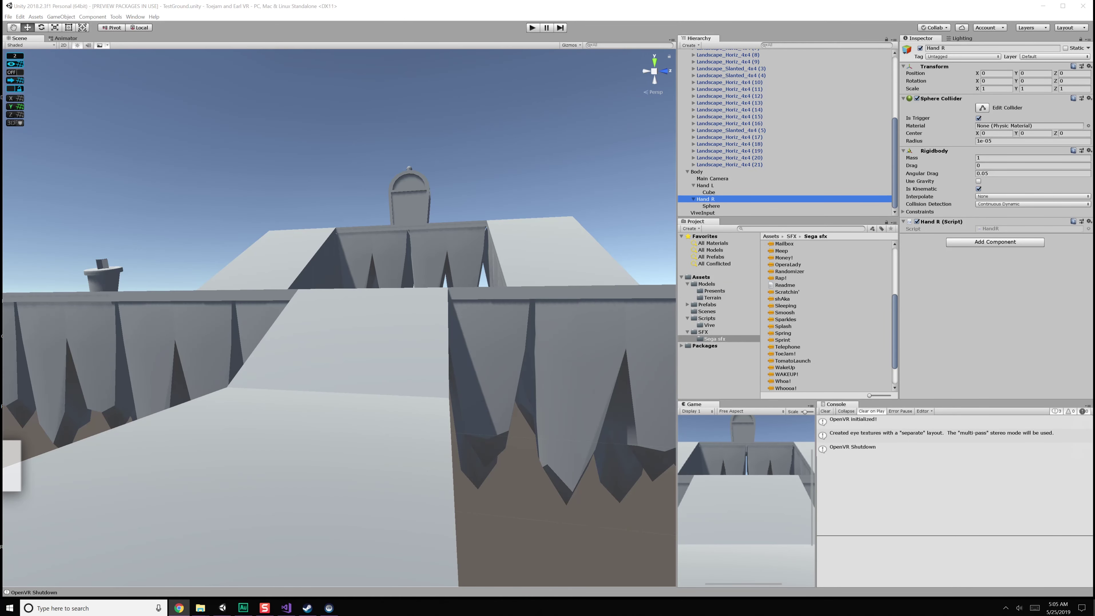
click(1043, 6)
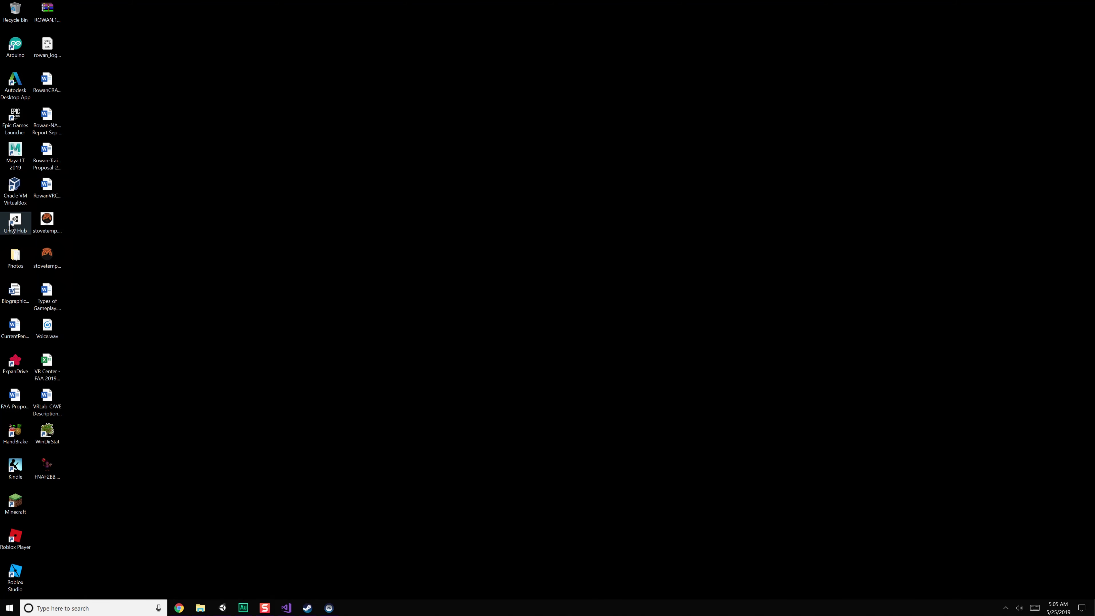
double_click(17, 155)
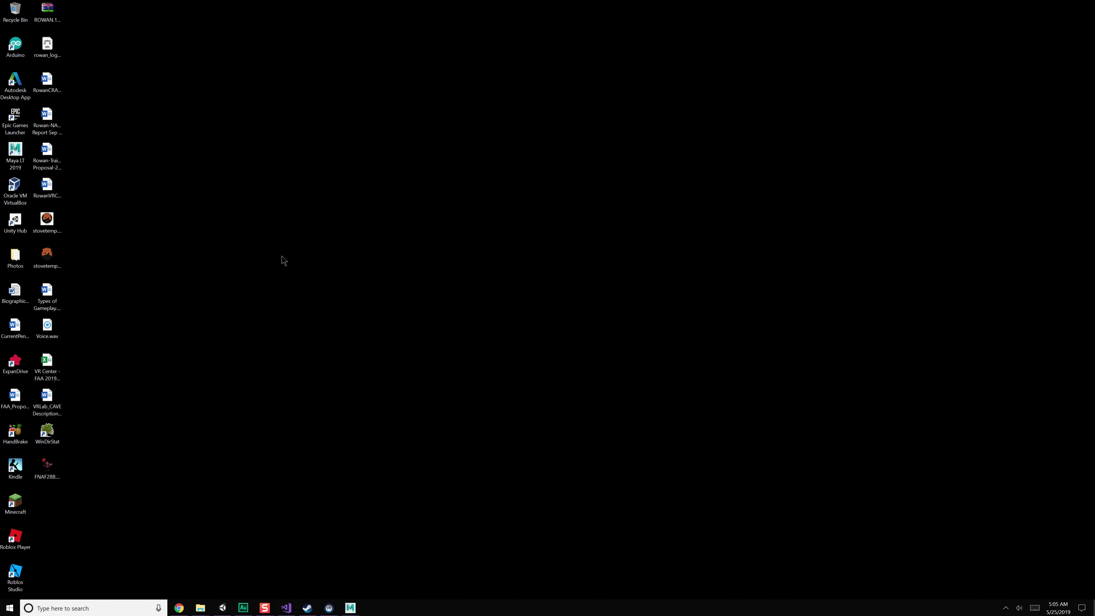
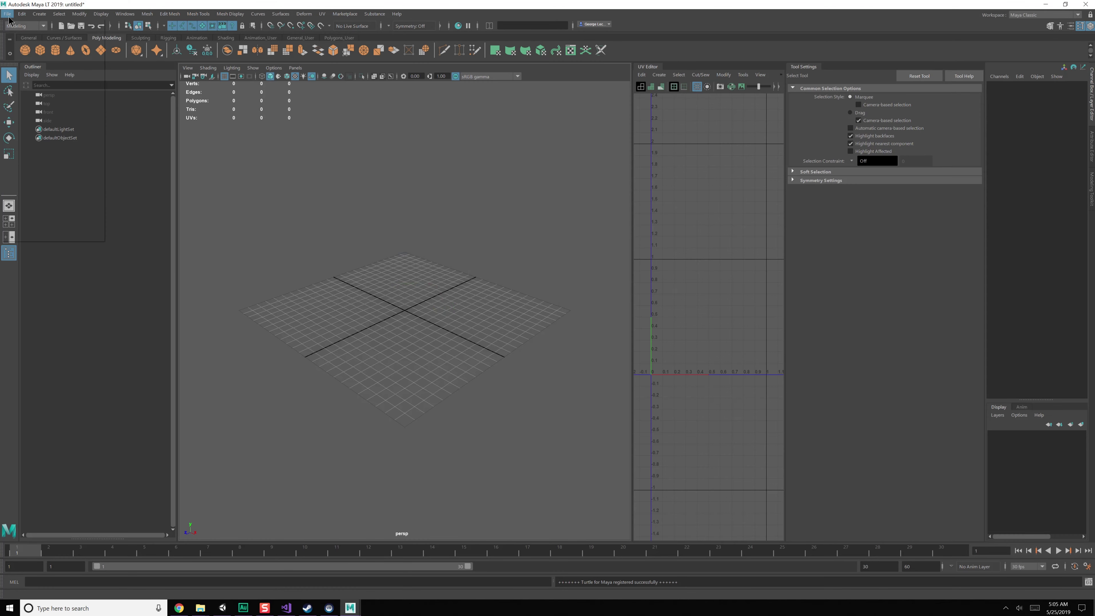
- Set the recent Toejam and Earl VR Maya project as the current project
click(8, 13)
mouse_move(47, 225)
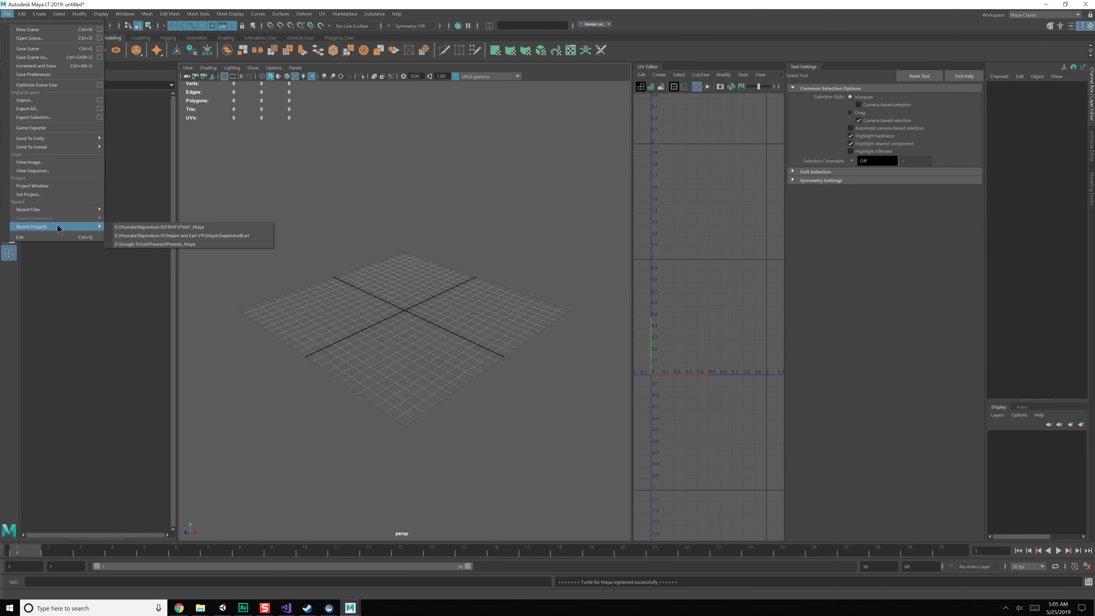
click(169, 241)
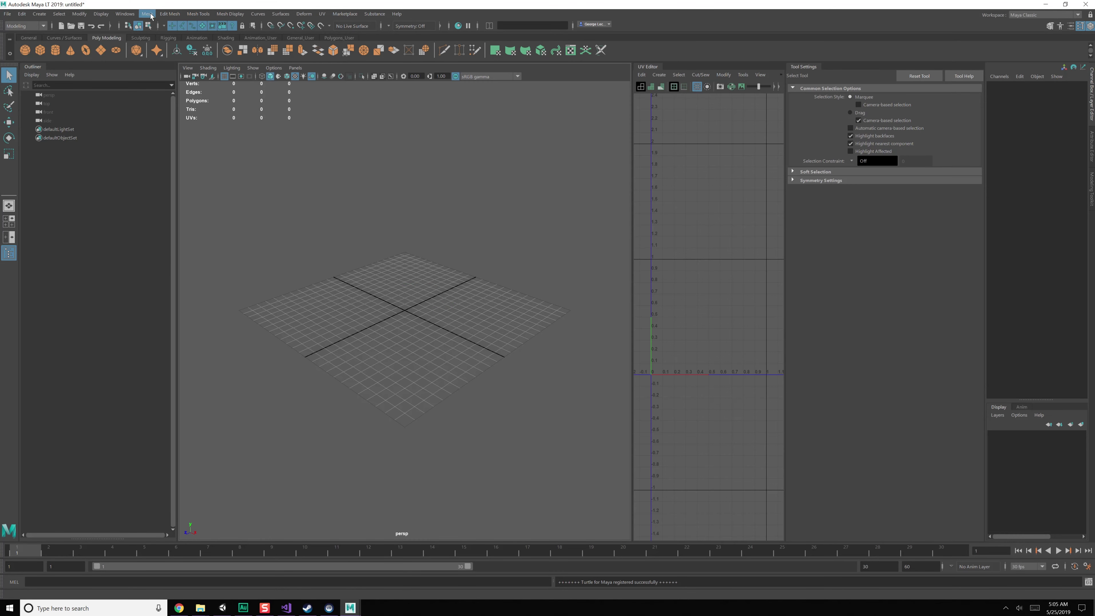
- Change the linear working unit to meter in the Settings preferences and save the preferences
click(115, 14)
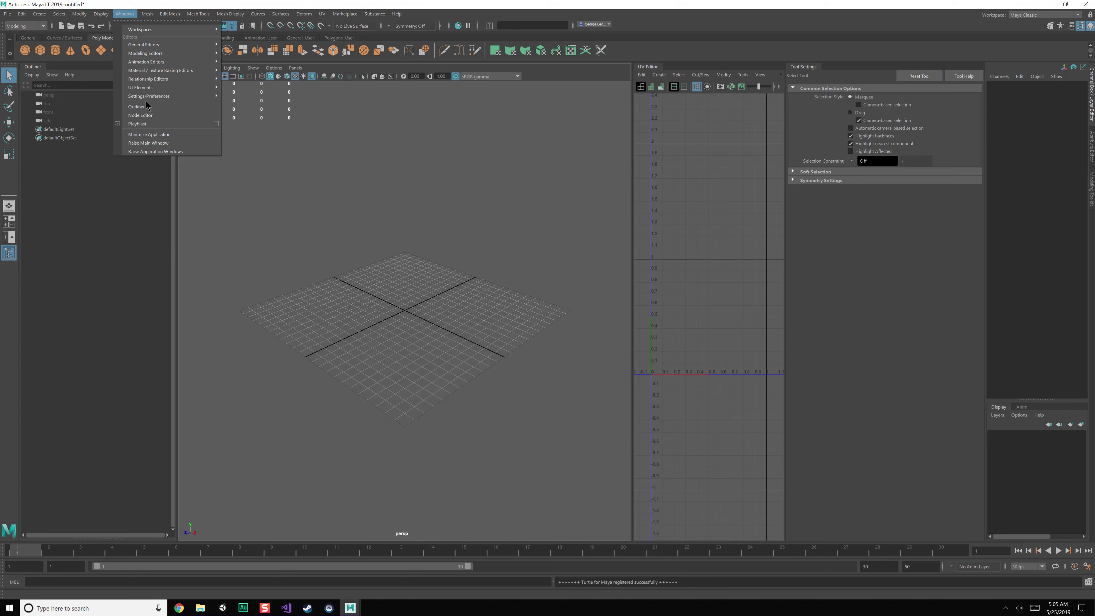
mouse_move(172, 96)
click(260, 102)
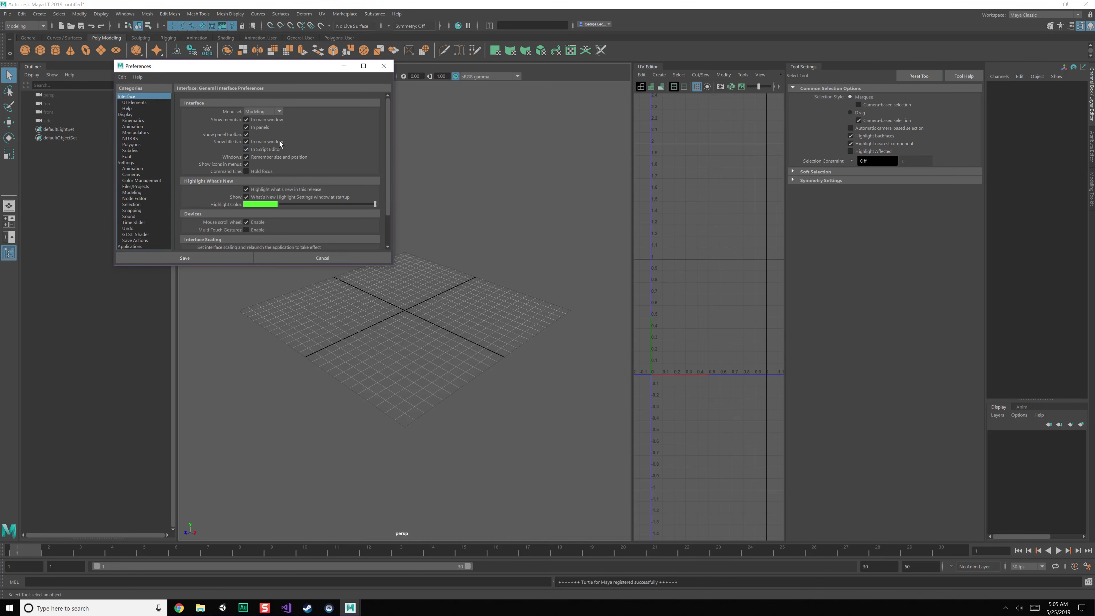
click(126, 162)
click(276, 129)
click(259, 156)
click(229, 257)
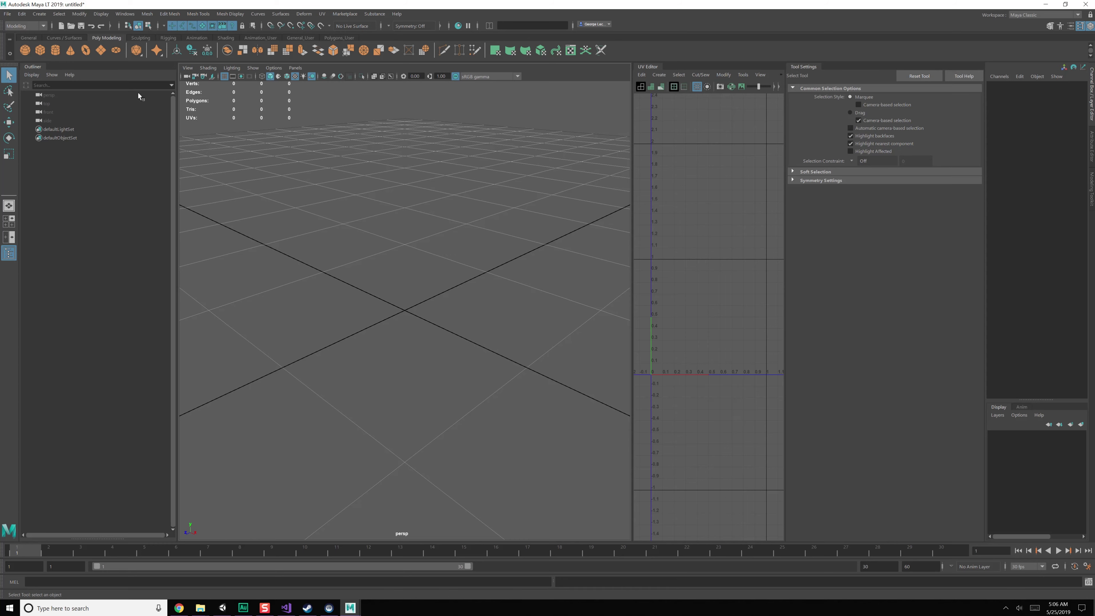
- Create a polygon cube about 0.20 wide, 0.31 high and 0.13 deep, scale its height to about 0.6, and show it smoothed
click(40, 50)
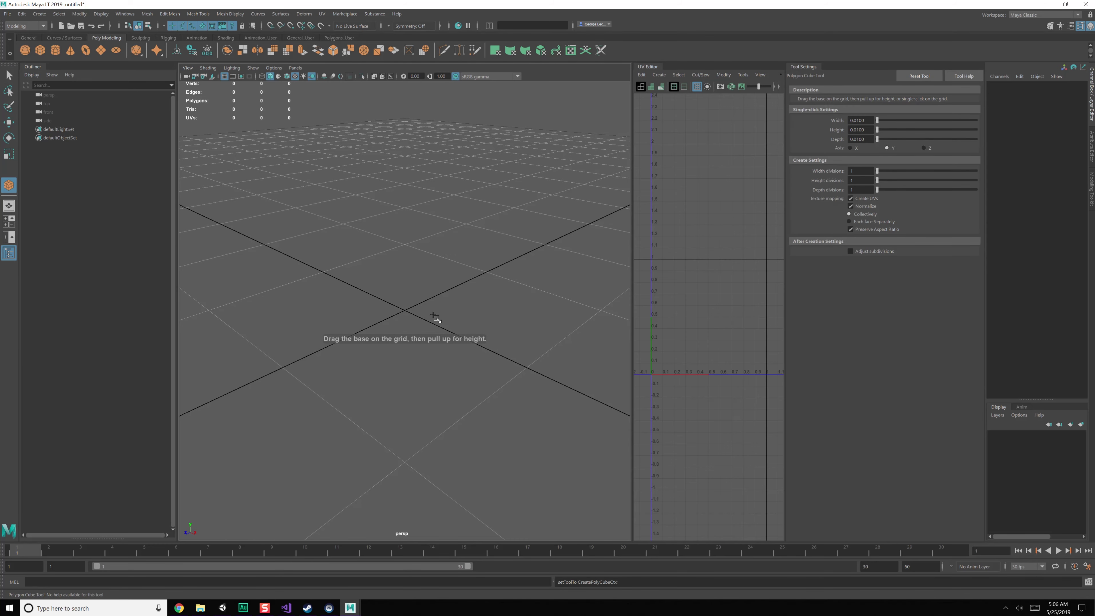
alt+drag(445, 318, 433, 337)
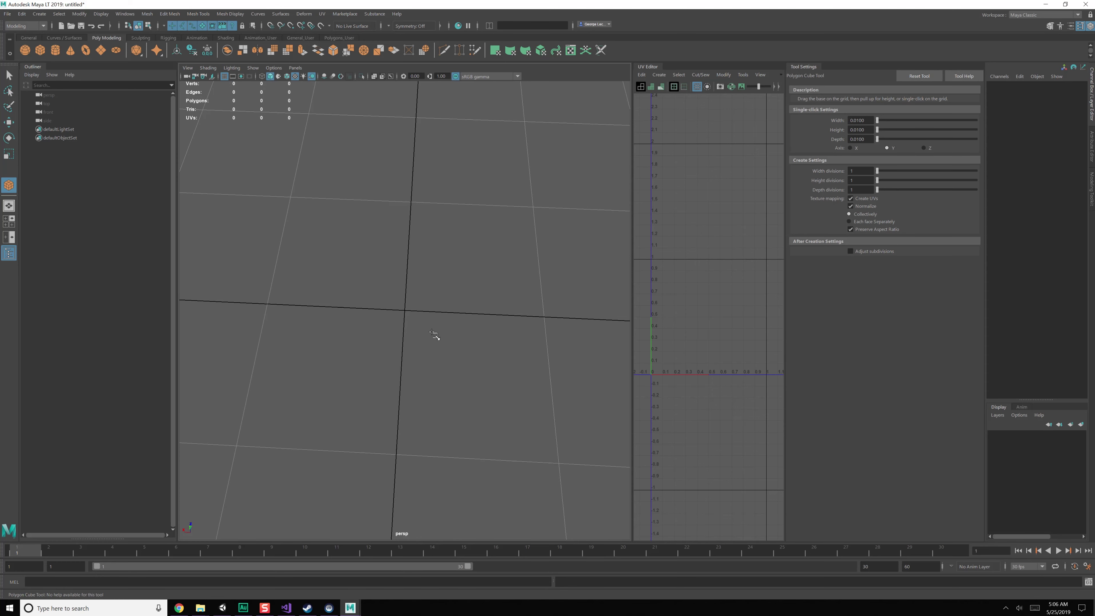
alt+drag(420, 347, 457, 316)
key(f)
alt+right_drag(457, 317, 416, 291)
key(e)
alt+drag(416, 290, 424, 325)
key(r)
key(3)
- Bring up the browser, examine the hands on the ToeJam and Earl Sega Genesis cover, and return to Maya LT
drag(1094, 93, 555, 119)
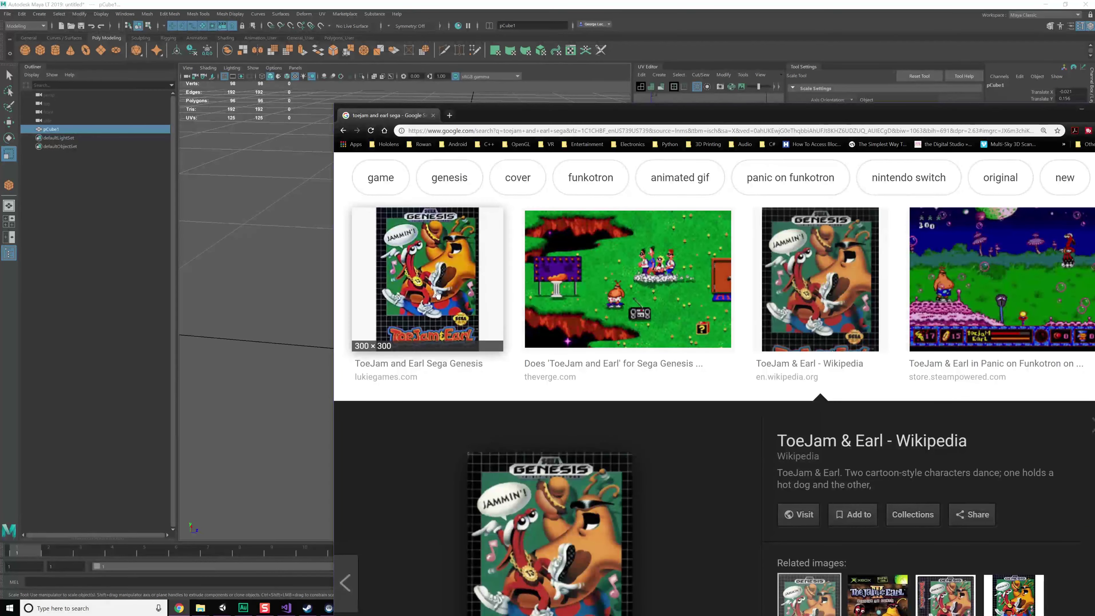
click(448, 279)
scroll(448, 283, down, 1)
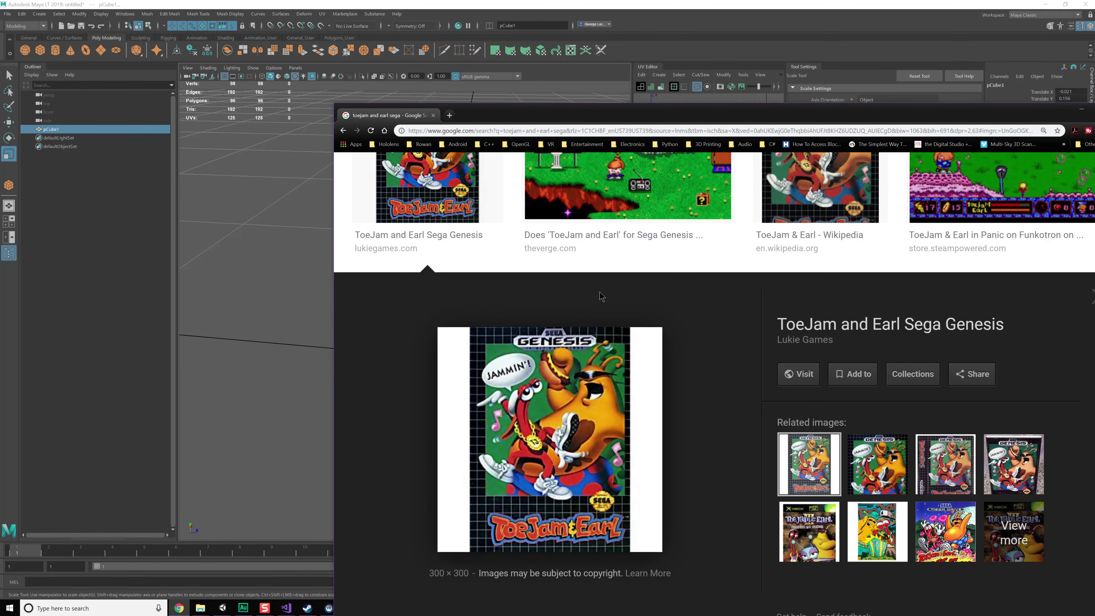
key(alt+Tab)
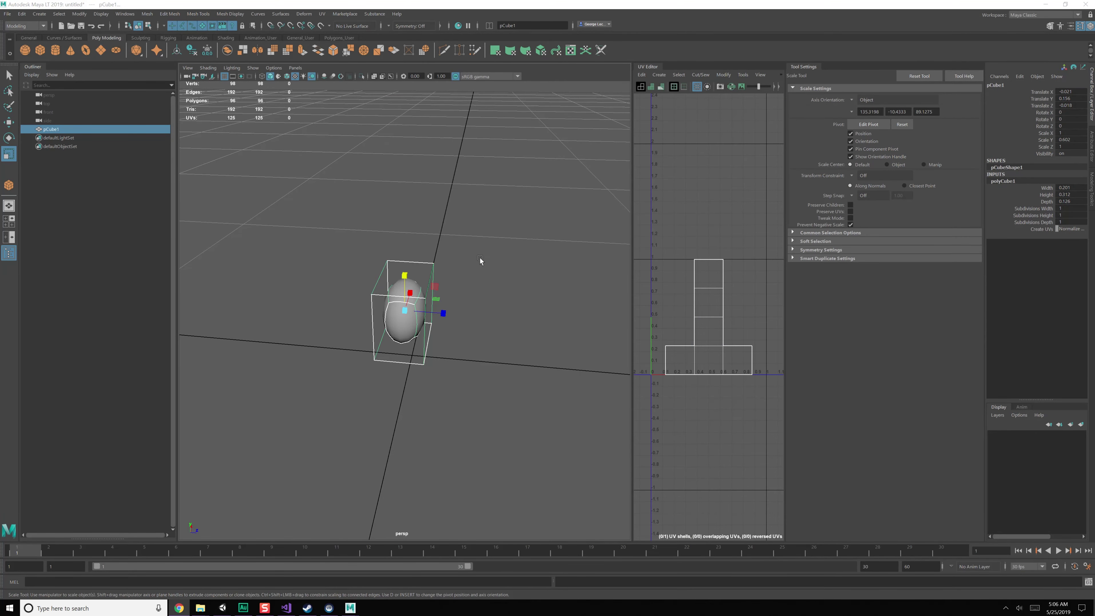
- Insert two edge loops around the cube with the Multi-Cut tool
alt+drag(452, 268, 411, 303)
scroll(410, 338, up, 5)
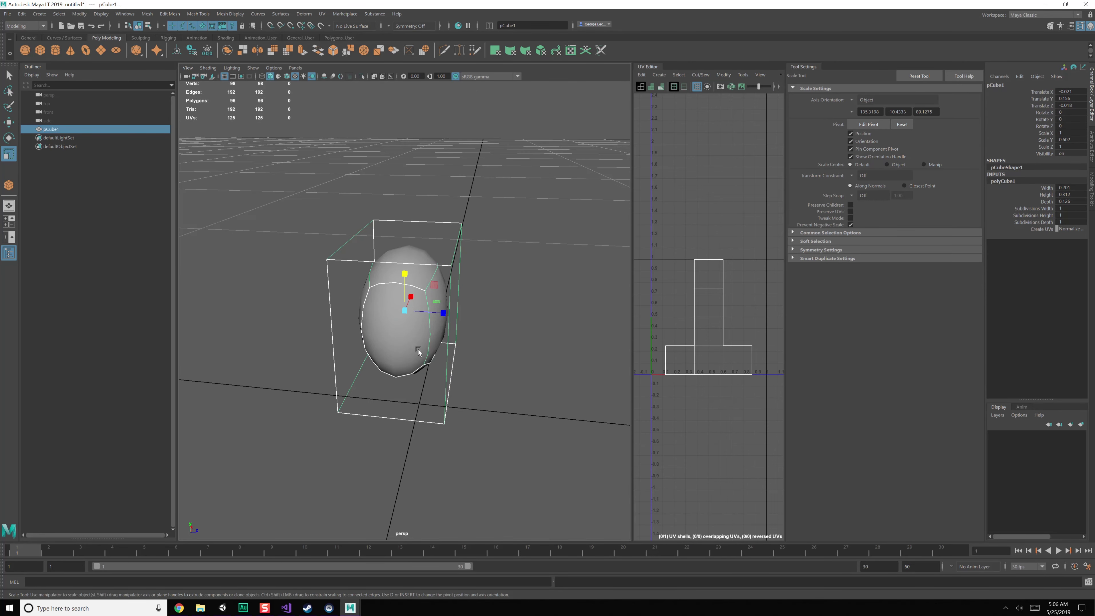
shift+right_drag(393, 334, 346, 331)
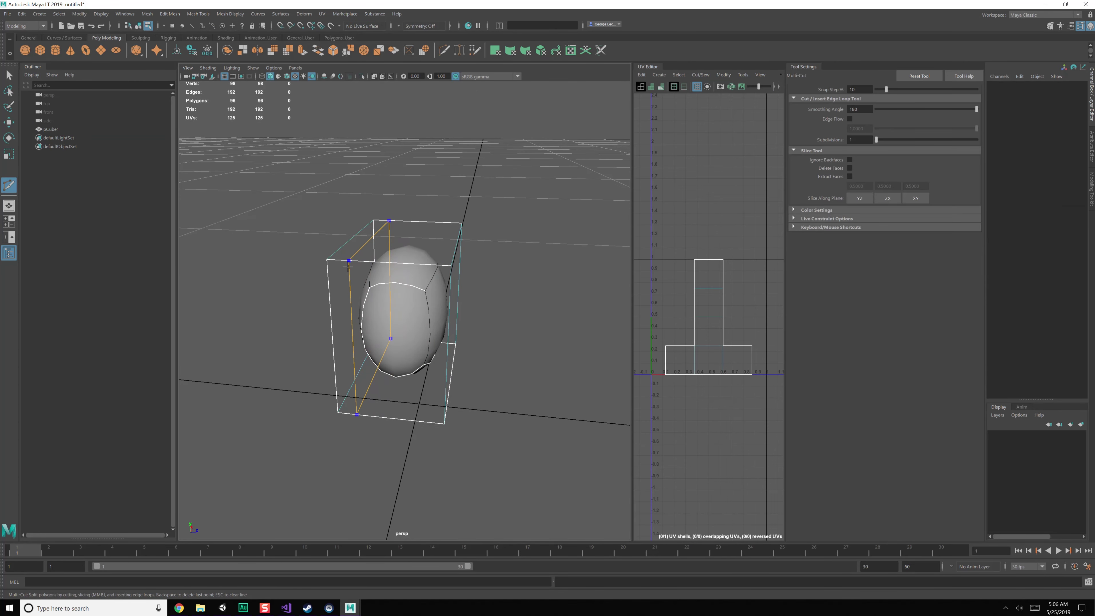
ctrl+click(348, 262)
ctrl+click(418, 314)
mouse_move(418, 318)
alt+mouse_down()
mouse_move(398, 318)
mouse_move(436, 316)
alt+mouse_up()
key(q)
- Extrude the cuff's large front face into a smaller inset, and extrude it again outward as a long block for the palm
right_drag(436, 312, 437, 319)
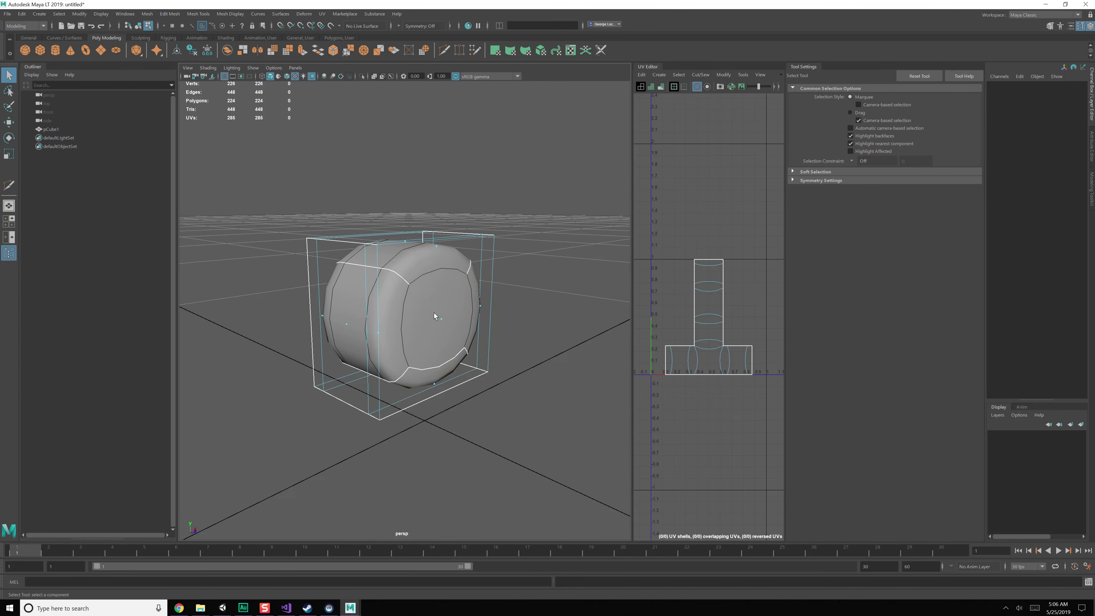
click(435, 297)
key(ctrl+e)
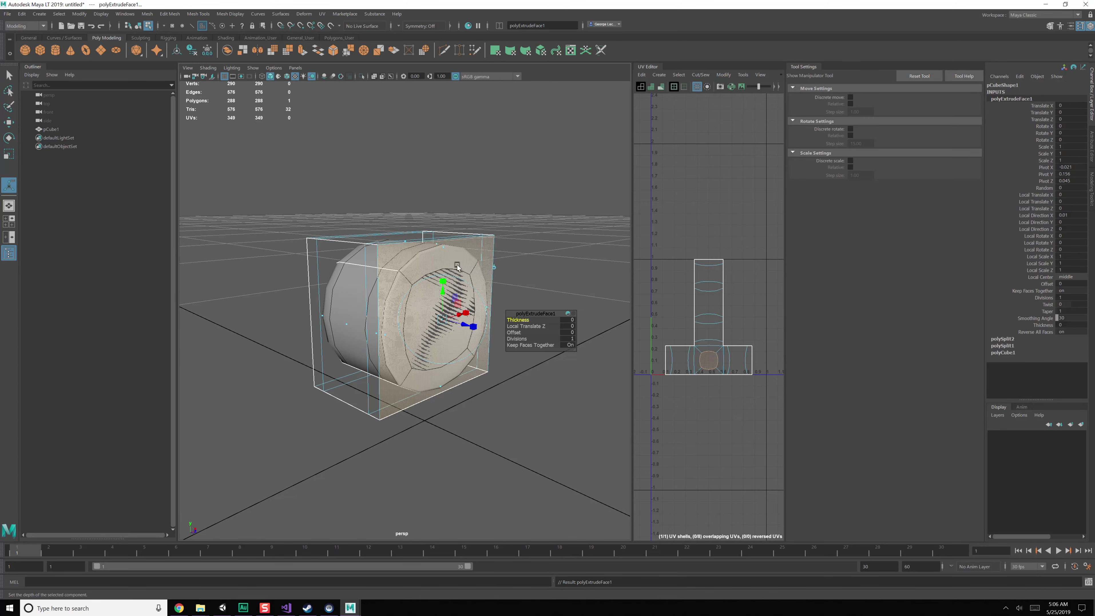
drag(444, 318, 751, 367)
key(ctrl+e)
scroll(554, 351, down, 4)
alt+drag(554, 351, 511, 411)
alt+middle_drag(511, 412, 506, 368)
mouse_move(481, 369)
mouse_down()
mouse_move(506, 401)
mouse_move(477, 360)
mouse_up()
- Insert an edge loop around the extruded palm block close to the cuff with Multi-Cut
right_drag(461, 312, 460, 282)
click(469, 315)
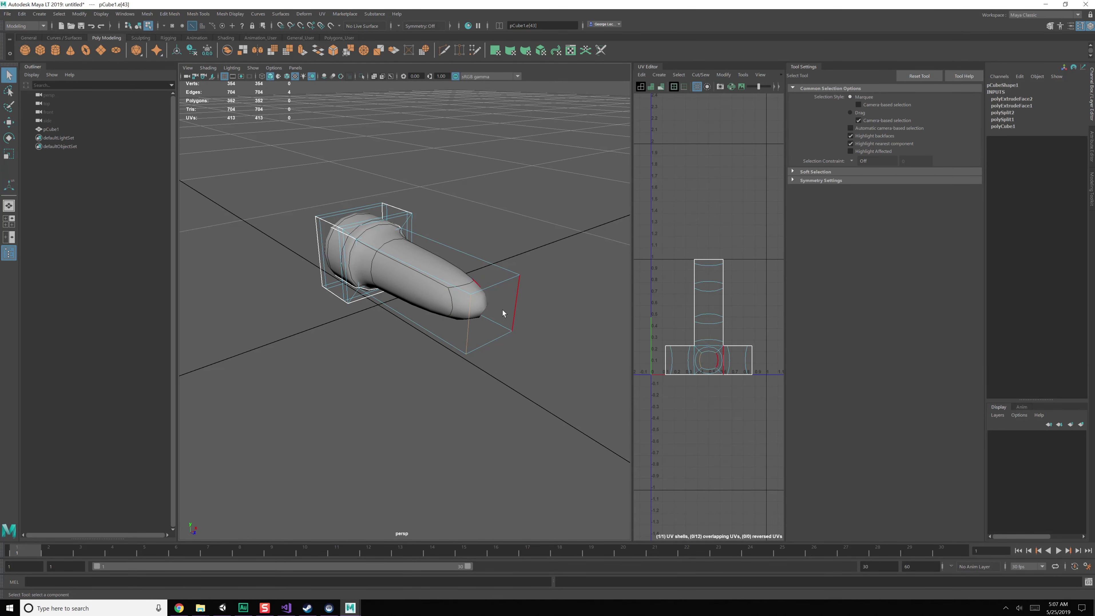
alt+drag(433, 316, 438, 302)
shift+right_drag(438, 302, 391, 286)
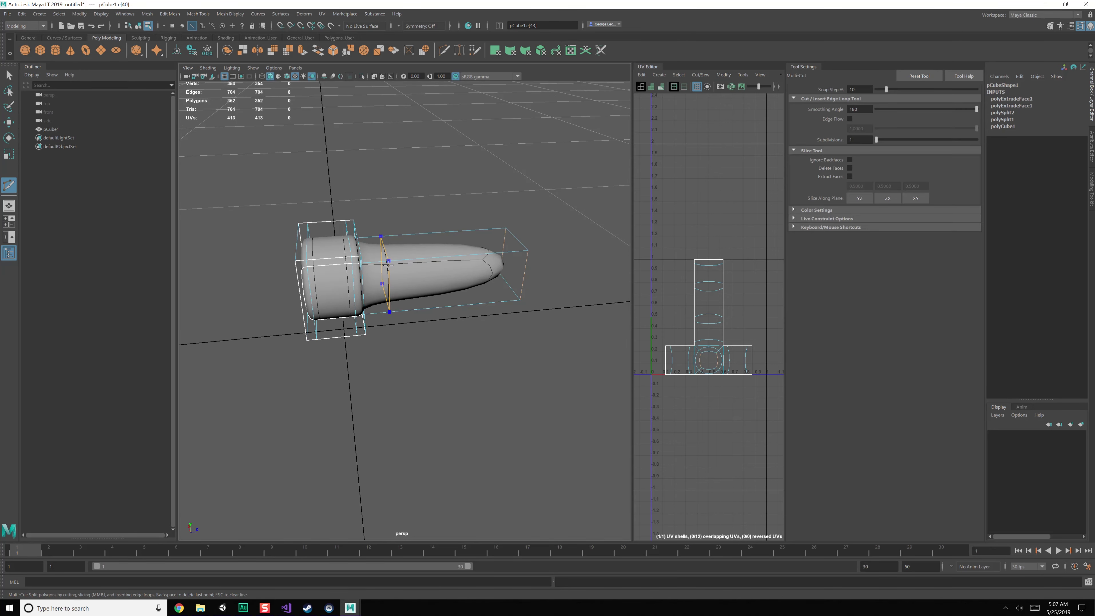
ctrl+click(388, 266)
alt+drag(427, 305, 483, 316)
key(q)
- Move the side edges at the palm's far end outward to flare the palm
alt+drag(357, 236, 382, 233)
right_drag(366, 220, 366, 194)
click(379, 210)
alt+drag(379, 211, 486, 288)
key(w)
click(458, 224)
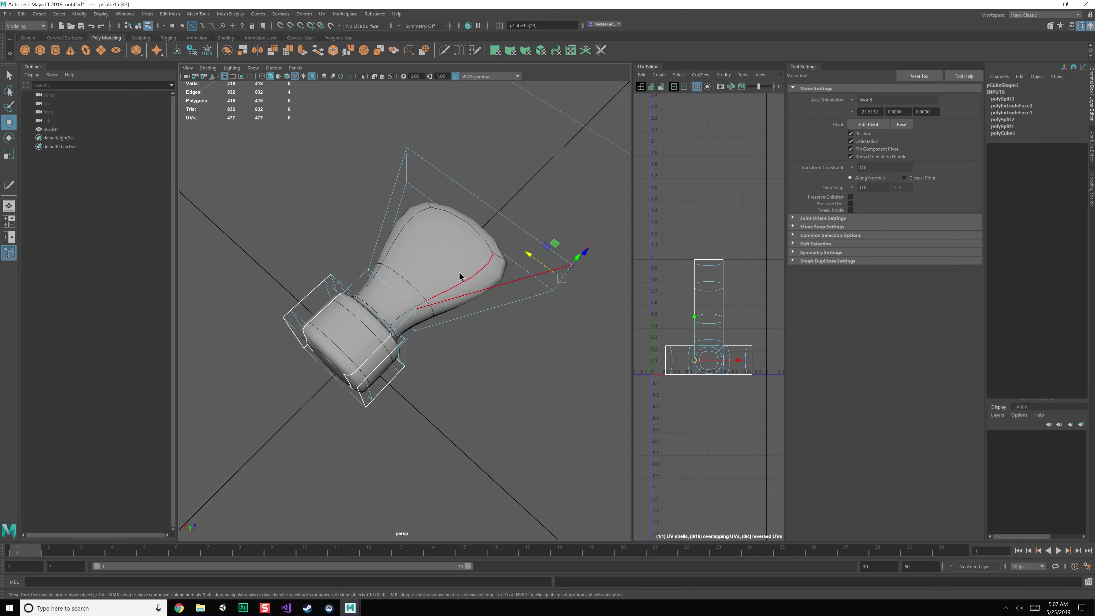
- Insert an edge loop across the middle of the flared palm with Multi-Cut
shift+right_drag(460, 274, 417, 274)
ctrl+click(479, 310)
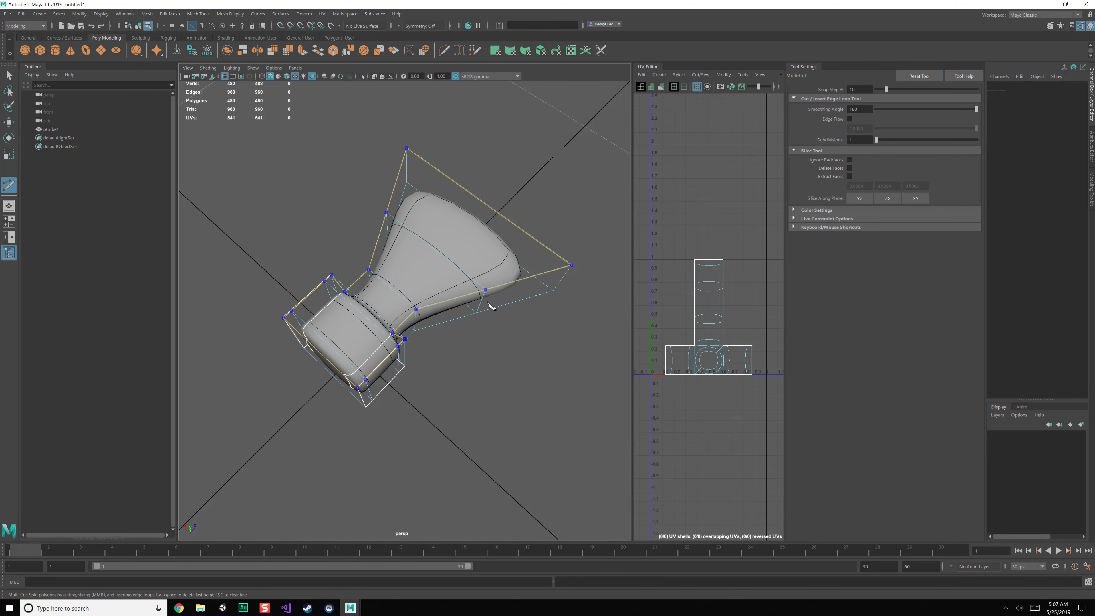
key(q)
- Extrude a thumb outward from the side face of the palm and scale down its tip
right_click(461, 311)
key(F11)
click(452, 307)
alt+drag(452, 307, 442, 300)
shift+right_drag(417, 306, 438, 317)
drag(436, 318, 484, 385)
alt+middle_drag(483, 385, 482, 368)
scroll(480, 371, up, 2)
mouse_move(408, 413)
mouse_down()
mouse_move(410, 447)
mouse_move(410, 401)
mouse_up()
key(r)
drag(387, 345, 415, 330)
- Insert a lengthwise edge loop through the centre of the hand and cuff with Multi-Cut
shift+right_drag(441, 324, 407, 326)
ctrl+click(446, 353)
key(q)
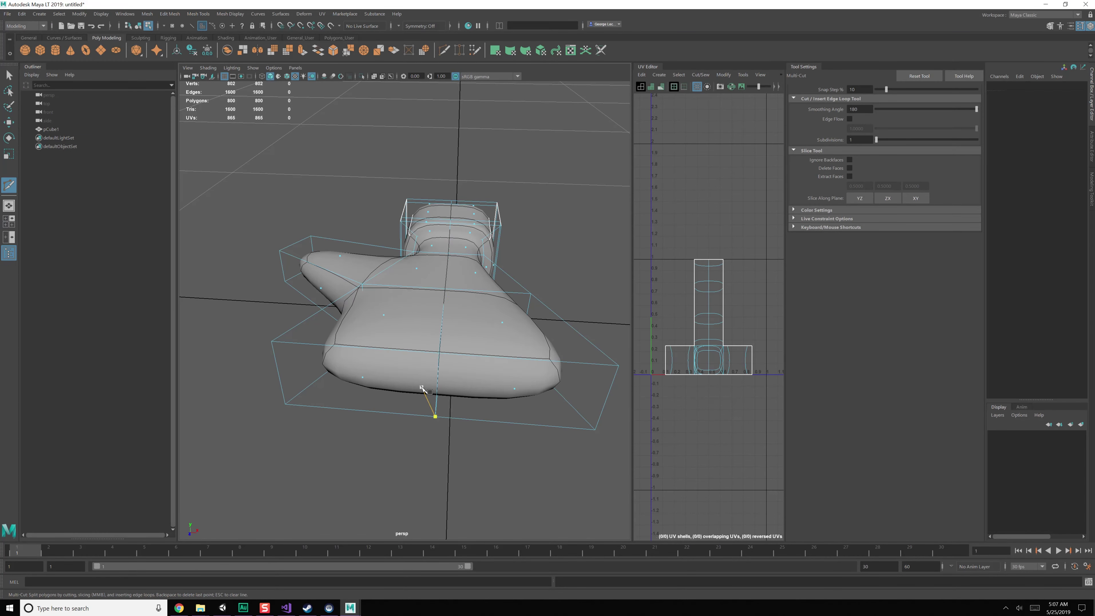
- Select the lengthwise centre edge loop and scale it outward to round the hand and cuff
alt+drag(435, 405, 438, 376)
alt+middle_drag(440, 274, 437, 306)
right_drag(410, 255, 409, 233)
double_click(409, 250)
alt+drag(350, 278, 470, 341)
key(r)
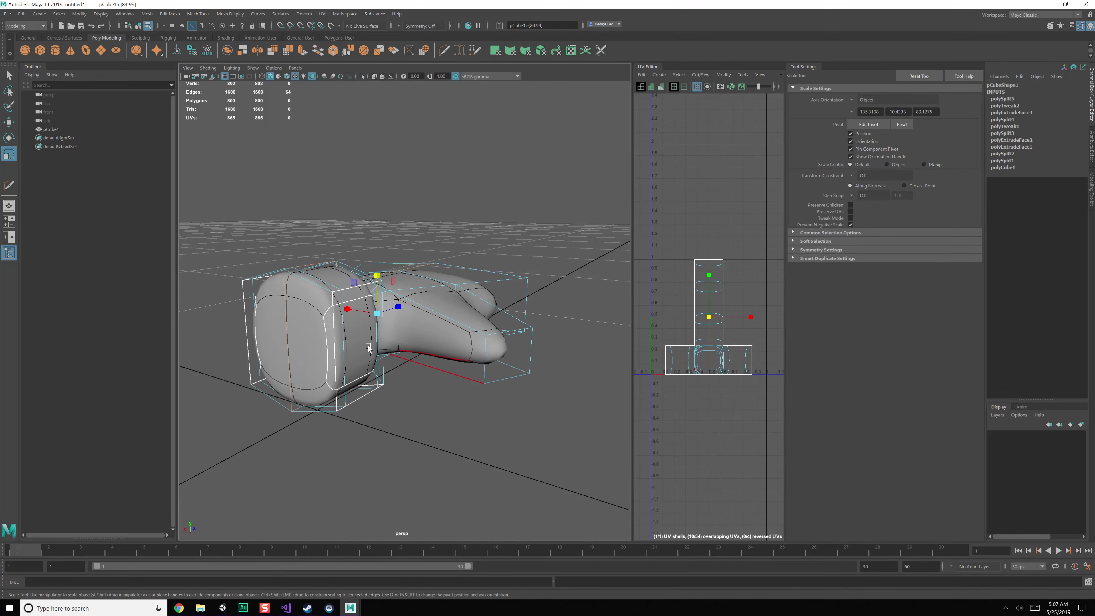
- Select the corner vertices on both sides of the cuff and scale them sideways to round the cuff
alt+drag(376, 347, 421, 329)
right_drag(418, 323, 390, 324)
alt+drag(409, 323, 416, 249)
drag(451, 291, 430, 409)
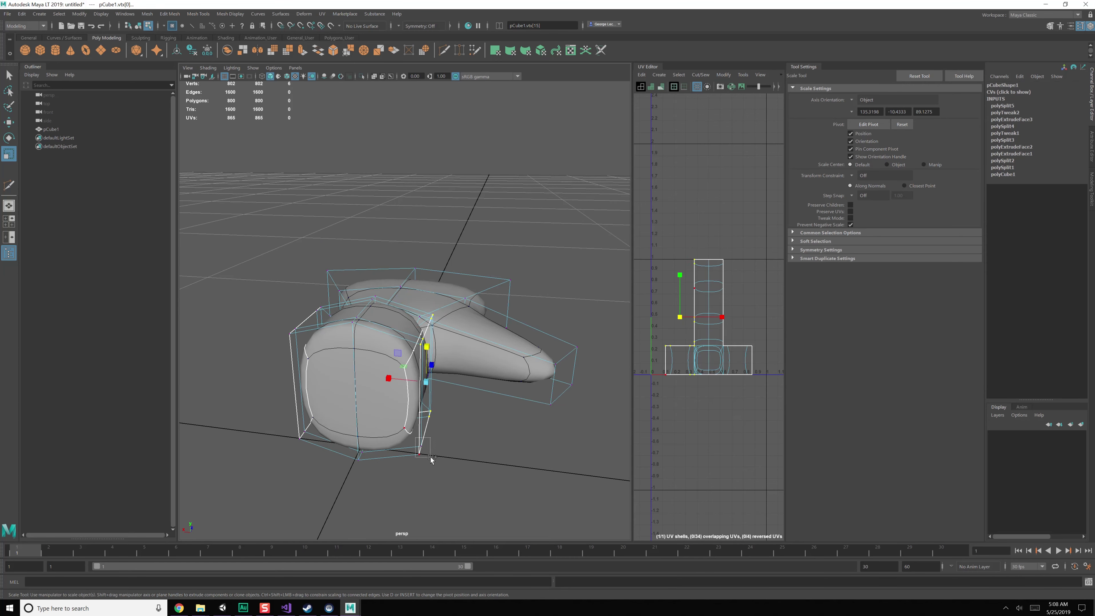
shift+drag(434, 462, 434, 462)
alt+middle_drag(395, 470, 443, 452)
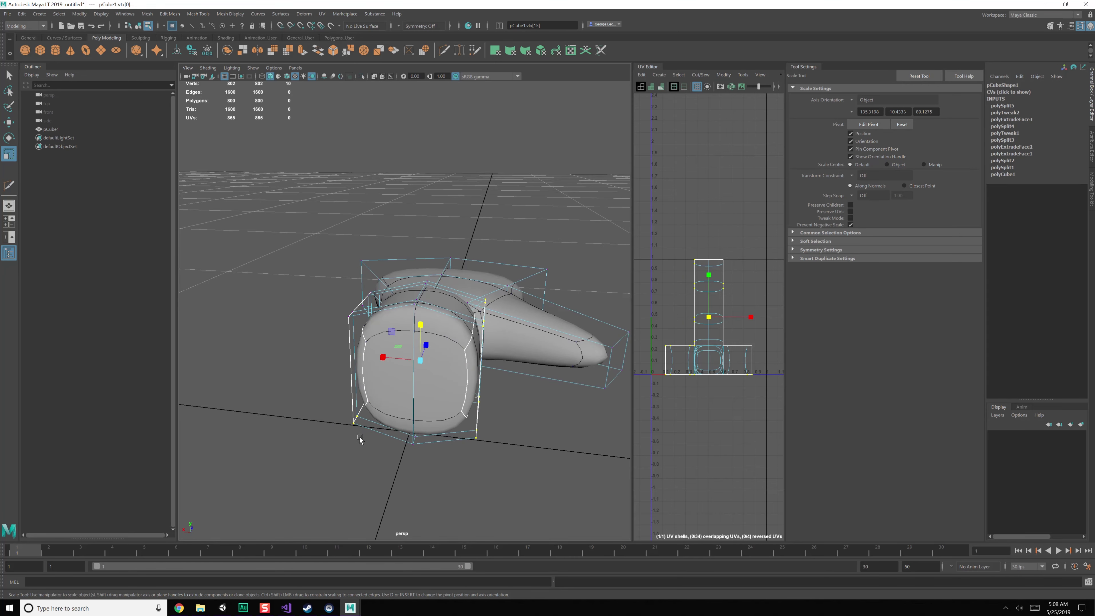
alt+drag(360, 438, 369, 437)
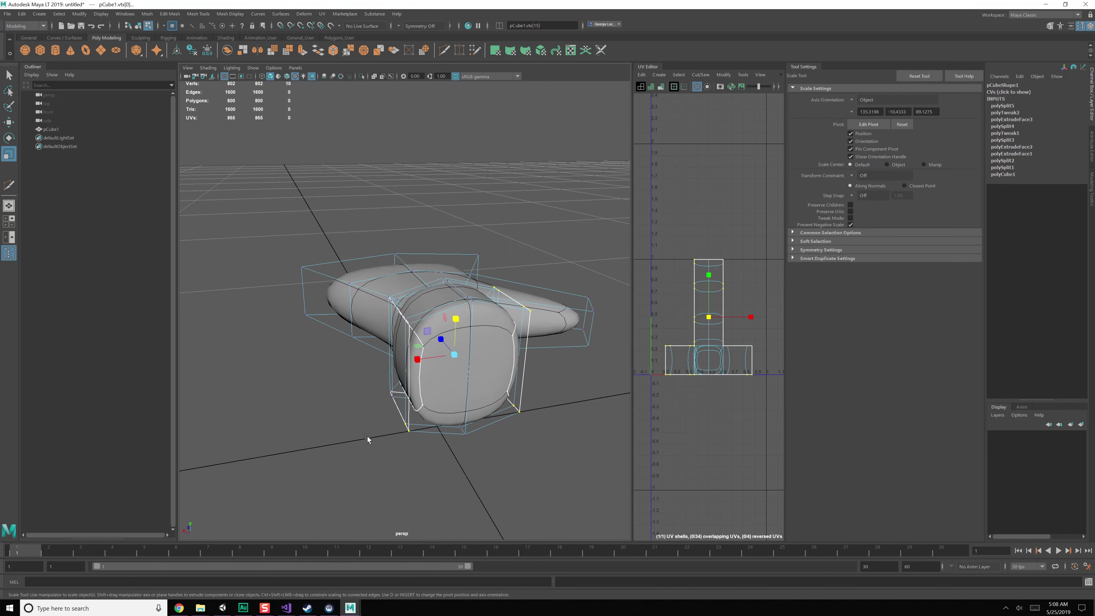
alt+drag(401, 402, 389, 385)
shift+drag(382, 280, 382, 281)
alt+drag(381, 281, 434, 302)
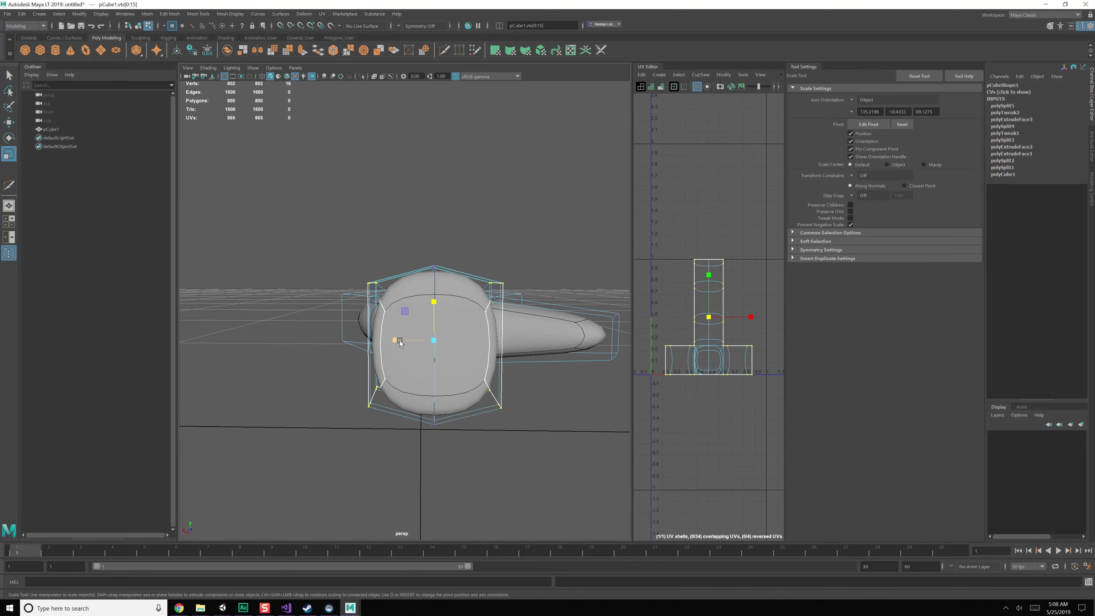
mouse_move(410, 341)
alt+mouse_down()
mouse_move(437, 341)
mouse_move(442, 356)
mouse_move(446, 343)
mouse_move(420, 359)
alt+mouse_up()
- Try to extrude the two end faces of the palm as separate fingers with Keep Faces Together off
right_drag(420, 359, 379, 376)
click(366, 385)
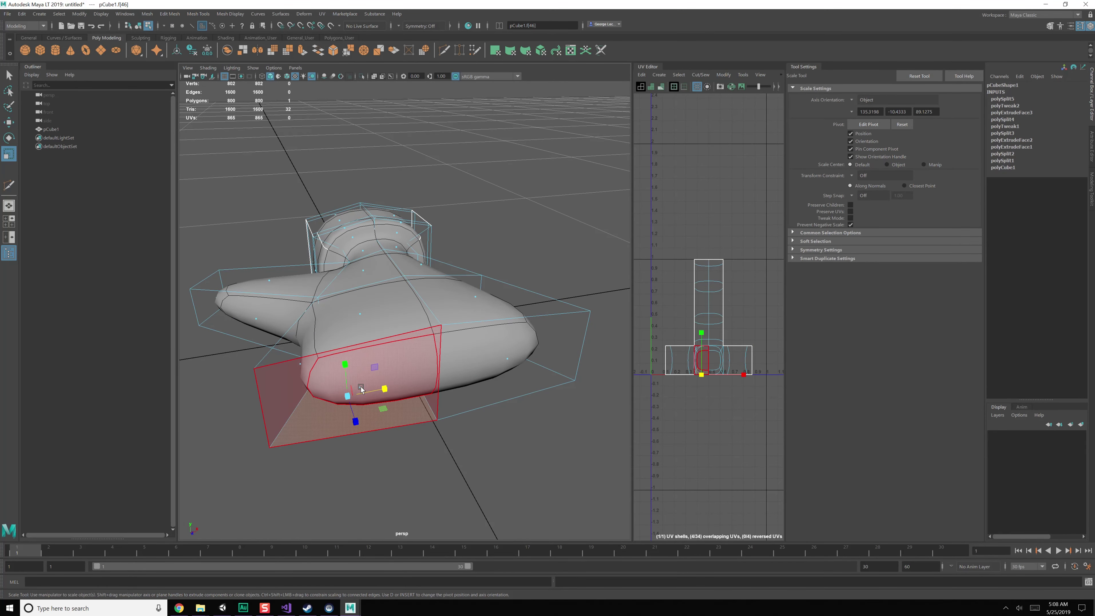
shift+click(507, 362)
shift+right_drag(506, 363, 535, 347)
click(564, 345)
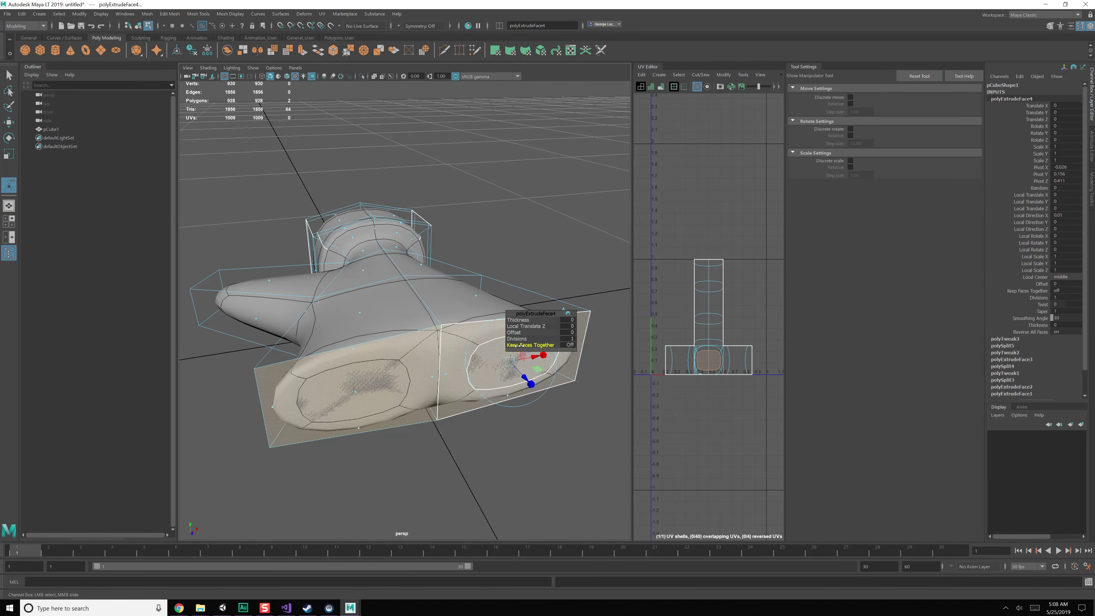
alt+drag(440, 375, 642, 410)
alt+drag(556, 396, 482, 412)
alt+middle_drag(446, 401, 451, 379)
- Undo the separate extrusion of the palm's two end faces
key(ctrl+z)
key(ctrl+z)
key(ctrl+z)
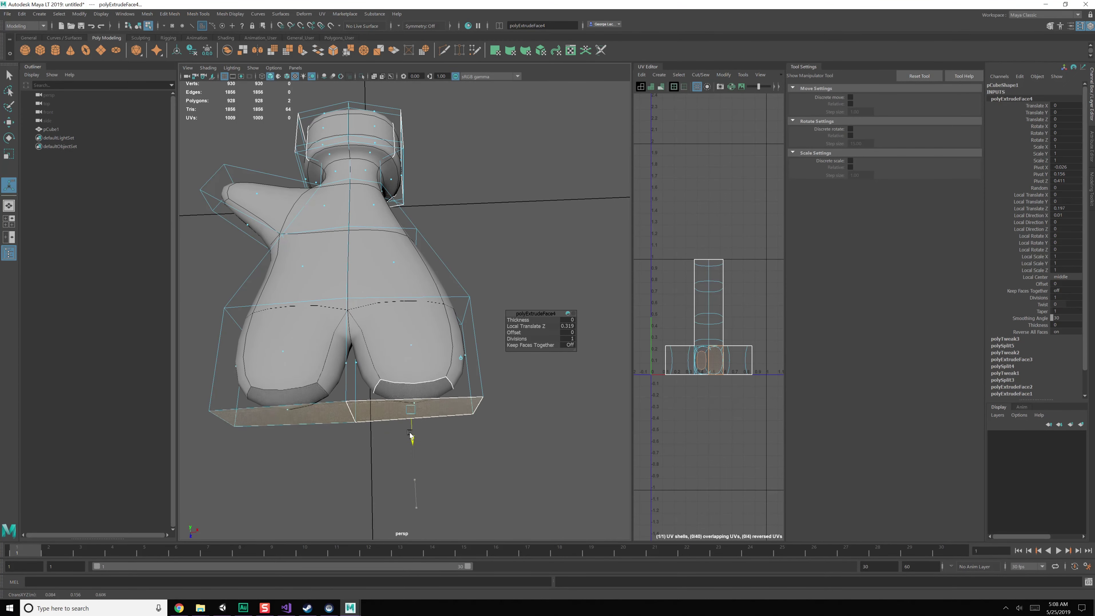
key(ctrl+z)
- Bevel the lengthwise centre edge loop of the hand with a fraction of about 0.18
alt+drag(401, 410, 417, 280)
double_click(390, 295)
right_drag(417, 280, 435, 299)
alt+drag(420, 290, 440, 310)
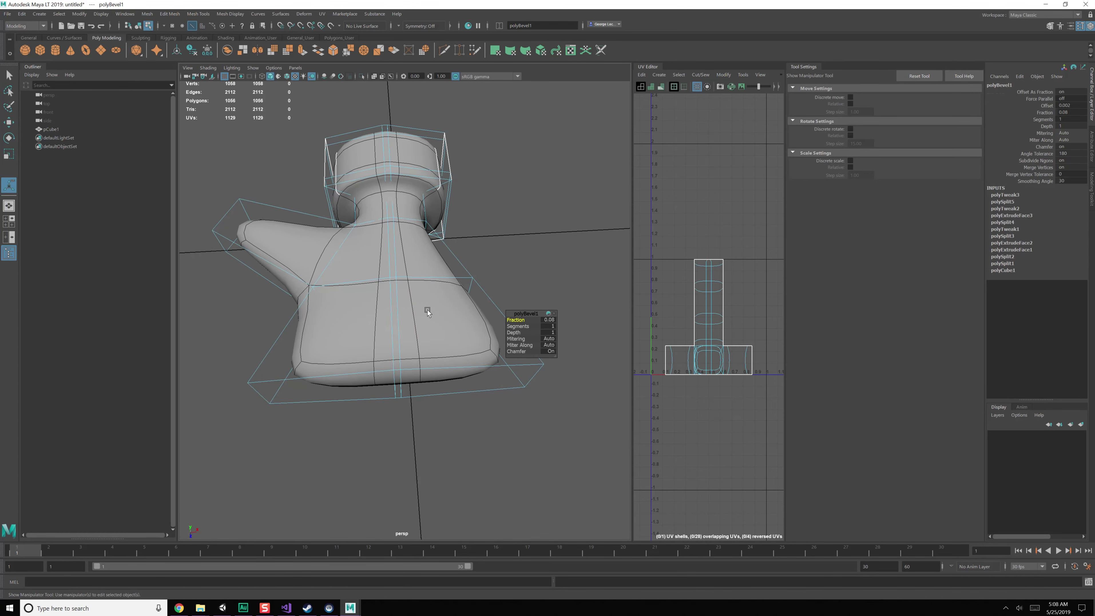
drag(521, 322, 517, 321)
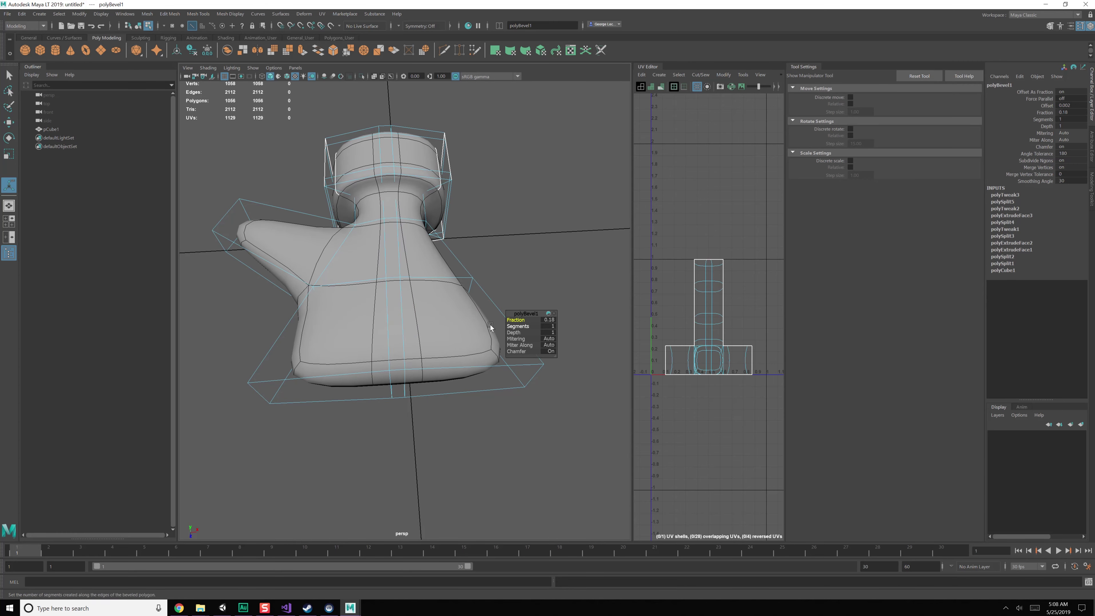
- Scale the bevelled edges at the palm's end apart to widen the gap between the finger faces
alt+middle_drag(417, 325, 416, 317)
mouse_move(425, 342)
right_down()
mouse_move(427, 357)
mouse_move(427, 323)
right_up()
click(405, 374)
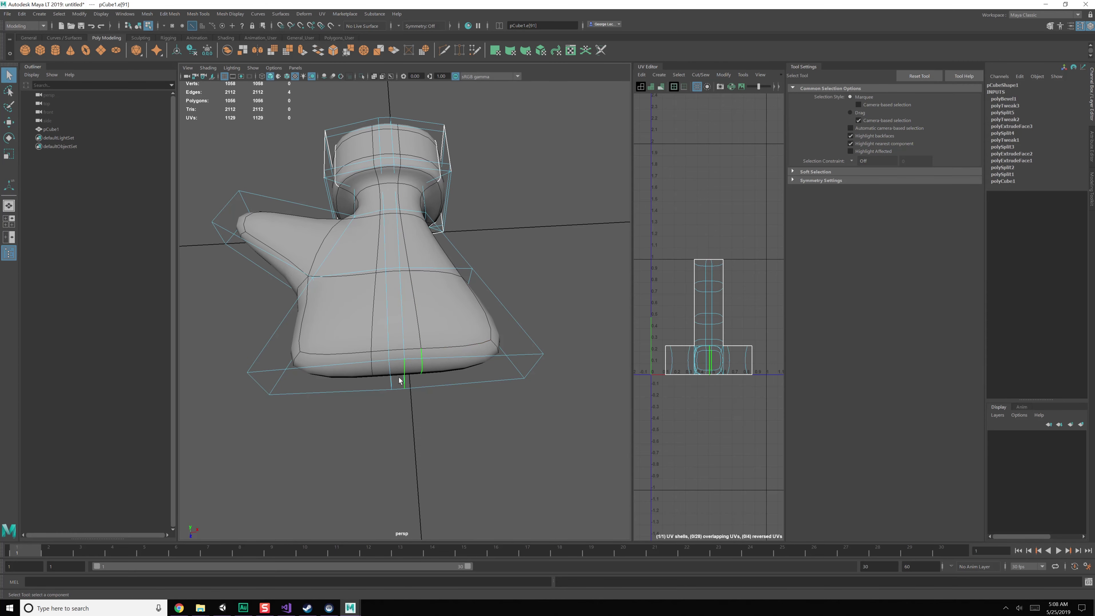
key(r)
drag(431, 375, 449, 372)
drag(545, 364, 546, 364)
- Extrude the two outer end faces of the palm about 0.34 and scale them to about 0.48 to form tapered fingers
alt+drag(487, 385, 506, 359)
alt+drag(319, 353, 367, 349)
key(F11)
click(354, 359)
shift+click(492, 316)
shift+right_drag(467, 321, 464, 347)
alt+drag(450, 379, 496, 379)
scroll(495, 353, down, 3)
drag(489, 313, 596, 397)
alt+drag(596, 398, 475, 436)
key(ctrl+z)
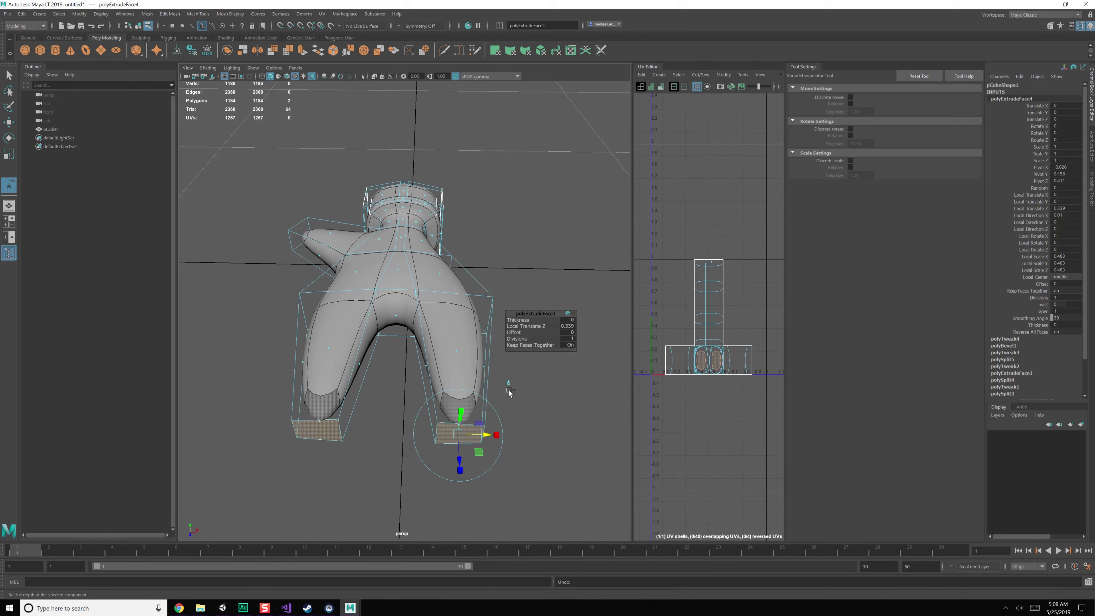
- Move the tip faces of both fingers sideways toward each other
click(406, 471)
click(458, 436)
key(w)
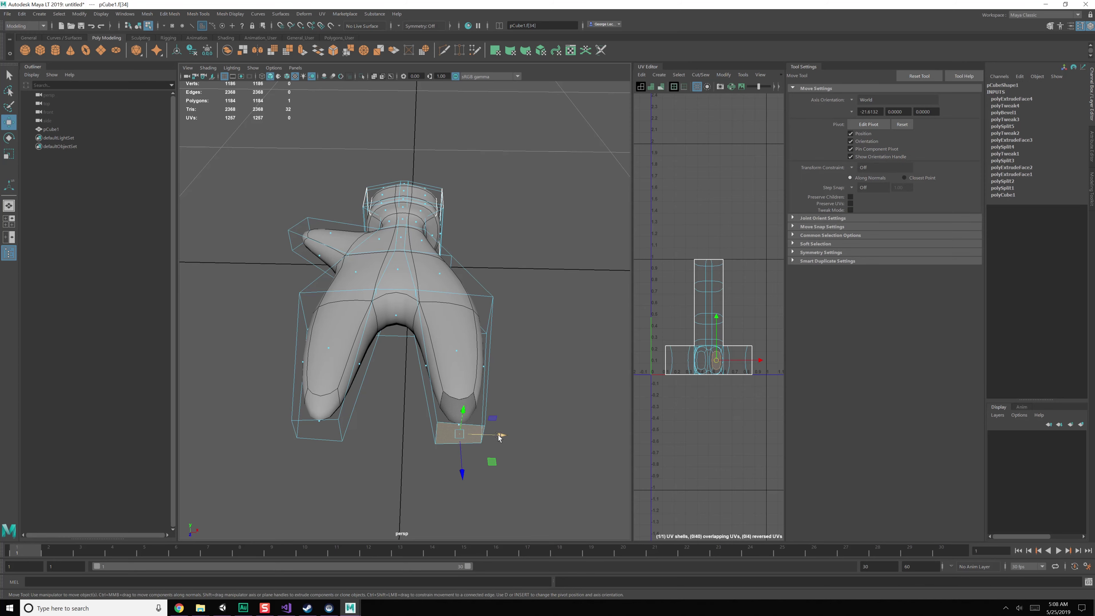
drag(499, 437, 475, 440)
click(319, 428)
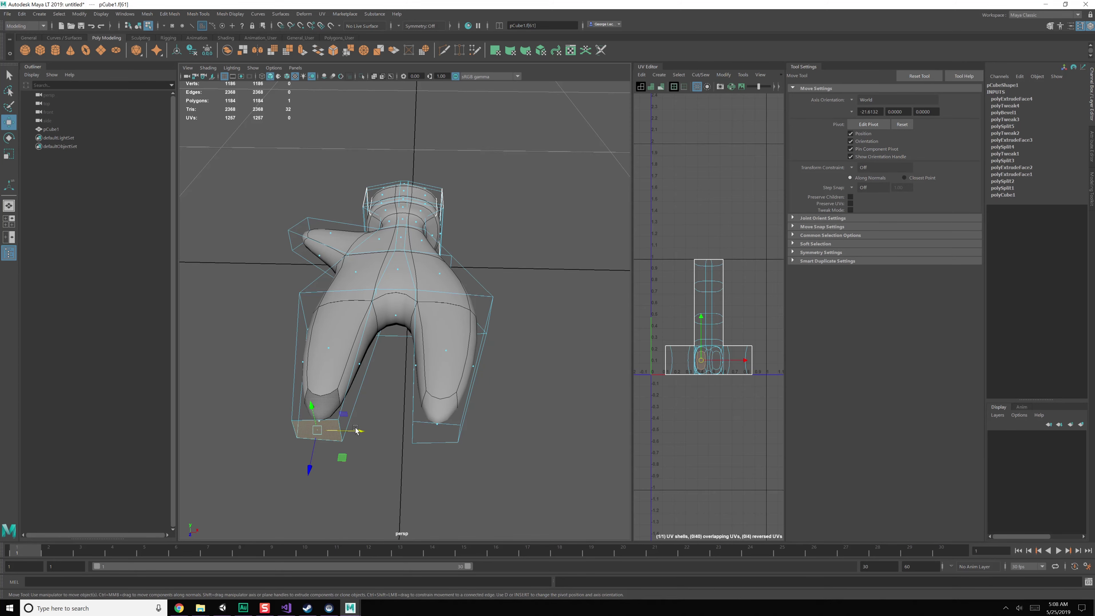
- Insert an edge loop close to the tip of each of the two fingers
alt+drag(394, 435, 413, 407)
alt+middle_drag(431, 429, 433, 400)
alt+right_drag(433, 400, 411, 398)
ctrl+click(455, 433)
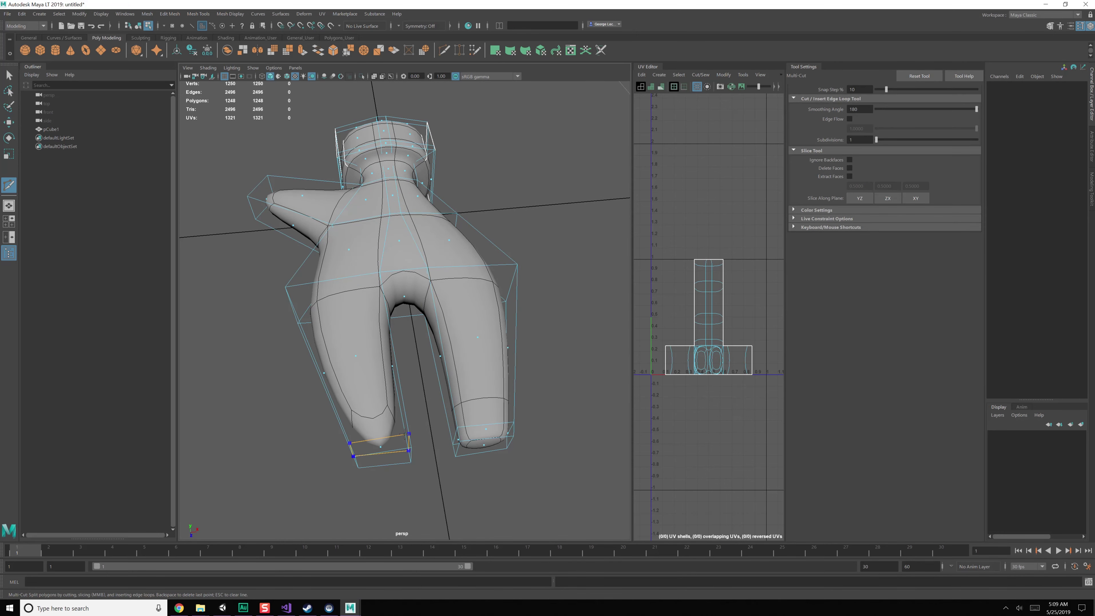
ctrl+click(403, 433)
- Scale the tip faces of the two fingers to reshape the rounded fingertips
alt+drag(403, 433, 481, 384)
key(q)
click(482, 383)
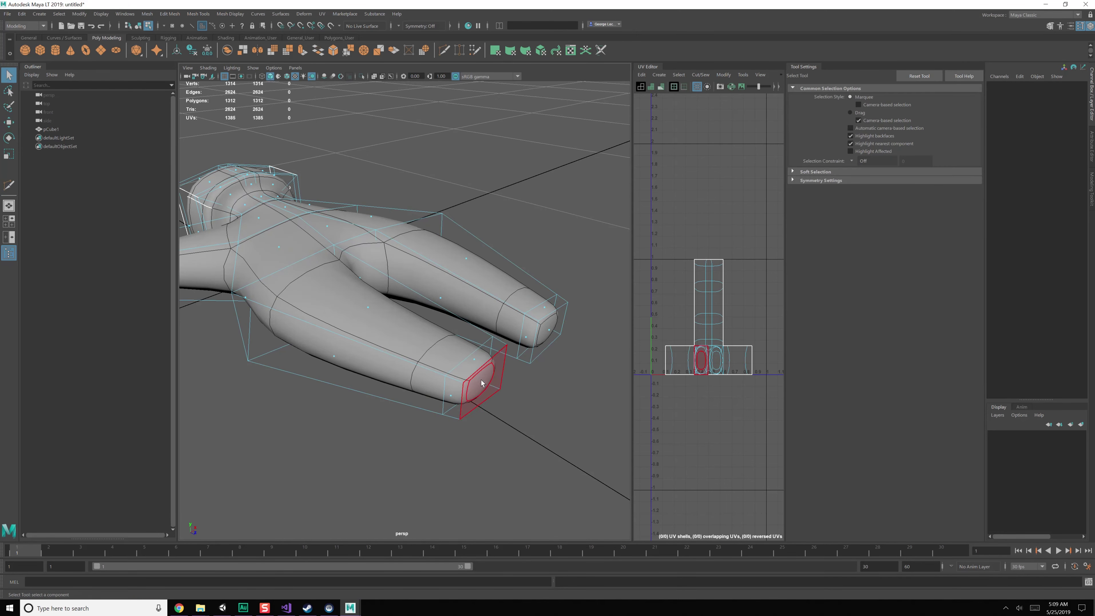
click(482, 383)
key(r)
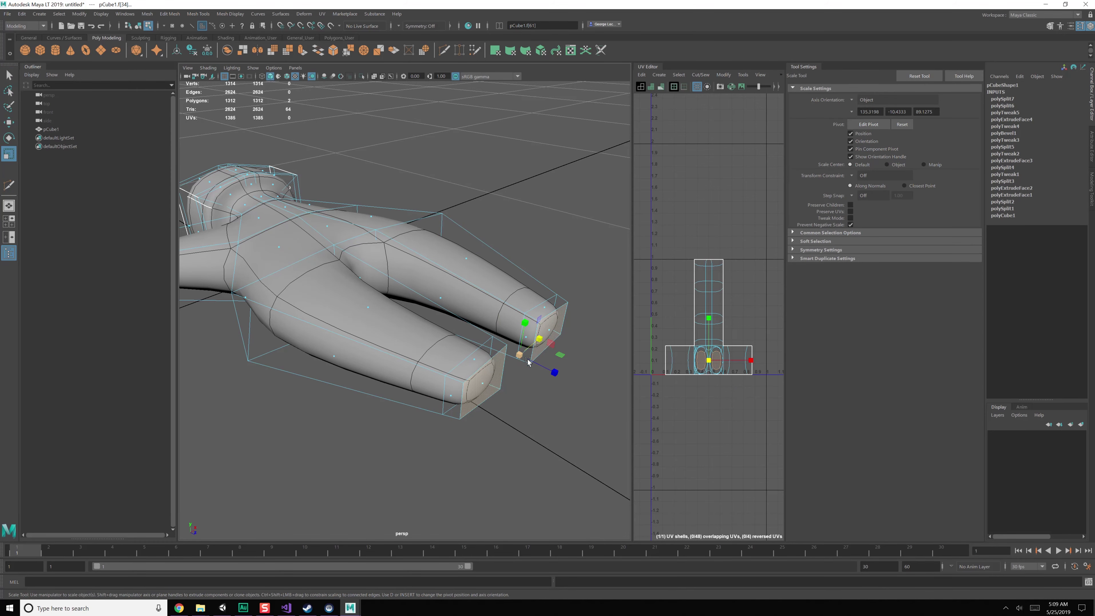
drag(519, 354, 444, 360)
click(451, 366)
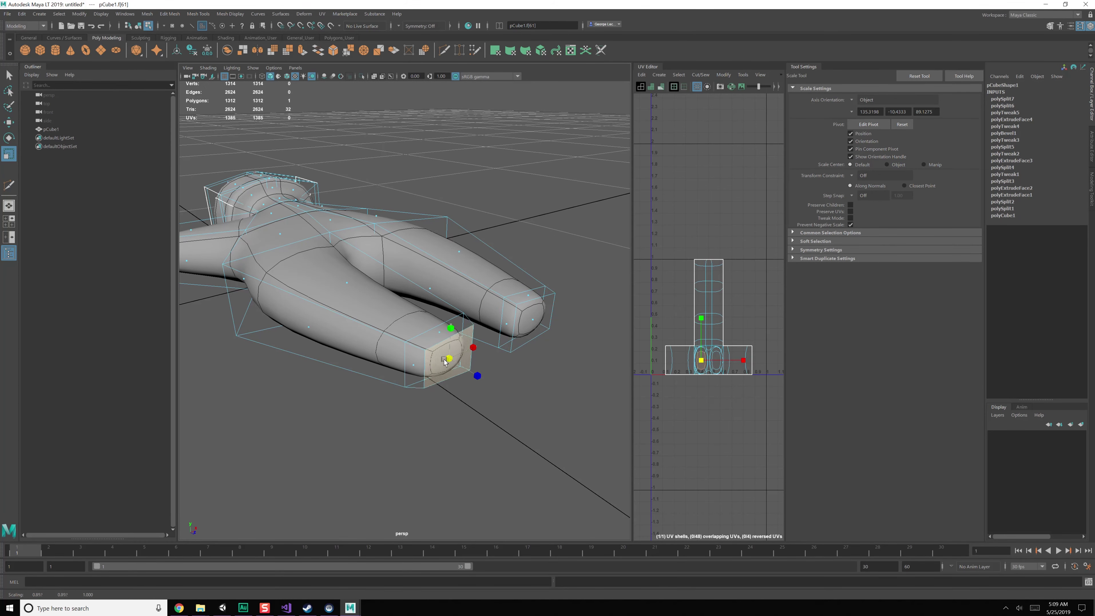
click(537, 324)
- Move and rotate the thumb's tip face to adjust the end of the thumb
alt+drag(522, 321, 354, 430)
alt+drag(395, 470, 377, 431)
key(w)
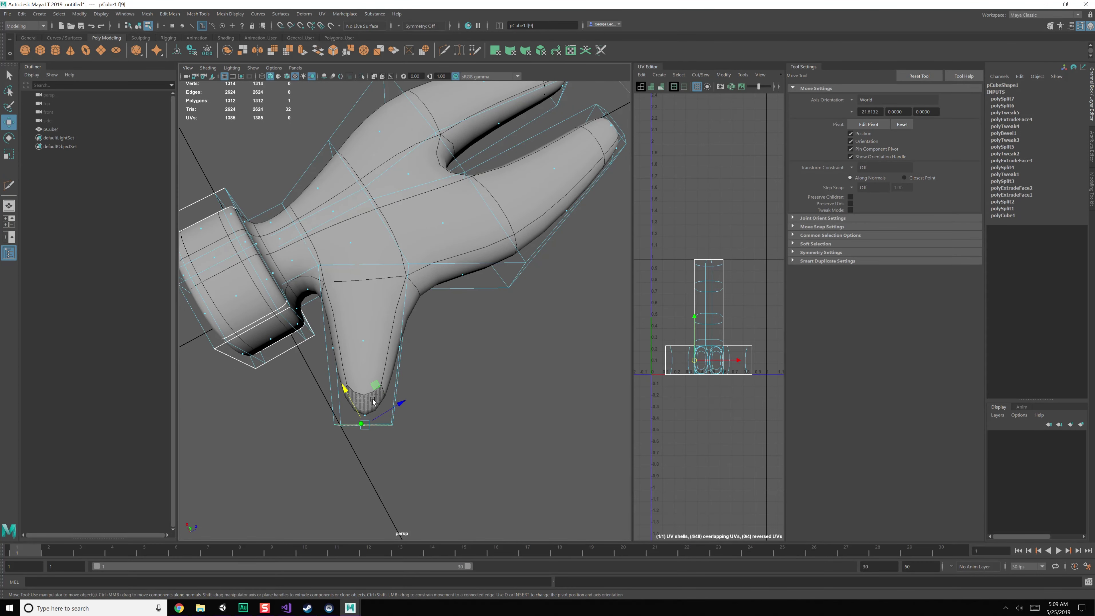
alt+drag(375, 391, 469, 349)
key(e)
alt+drag(470, 304, 442, 272)
- Move the knuckle vertices on the thumb side of the hand sideways toward the fingers
right_drag(442, 269, 414, 268)
drag(433, 243, 512, 315)
alt+drag(512, 314, 499, 301)
key(w)
drag(439, 283, 407, 289)
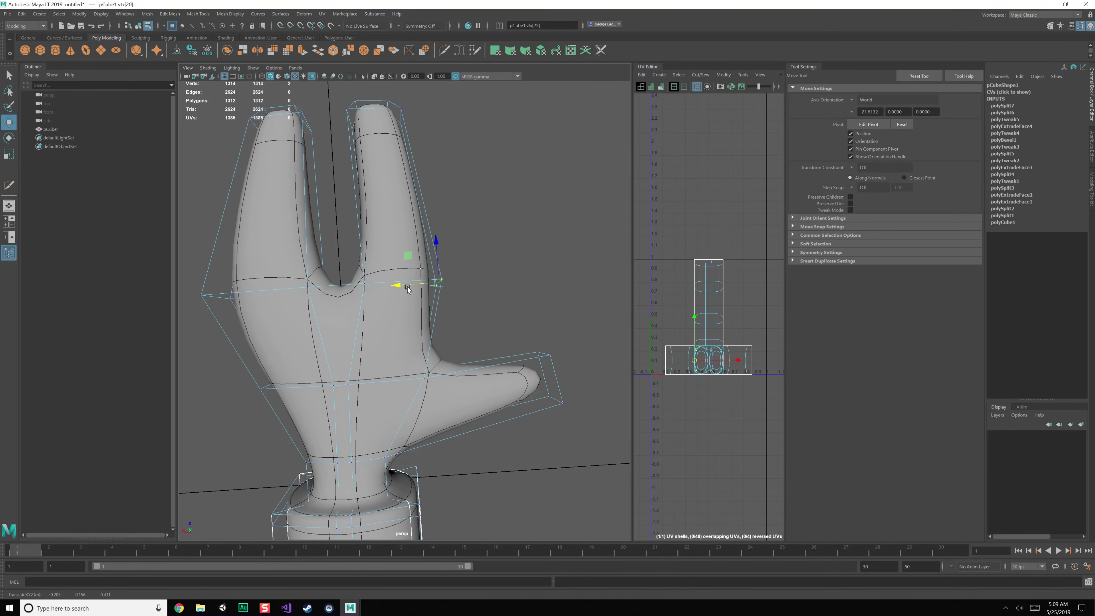
- Lower the outer knuckle vertices opposite the thumb toward the wrist and move them inward
alt+middle_drag(354, 295, 410, 290)
drag(279, 324, 280, 323)
alt+drag(280, 324, 307, 297)
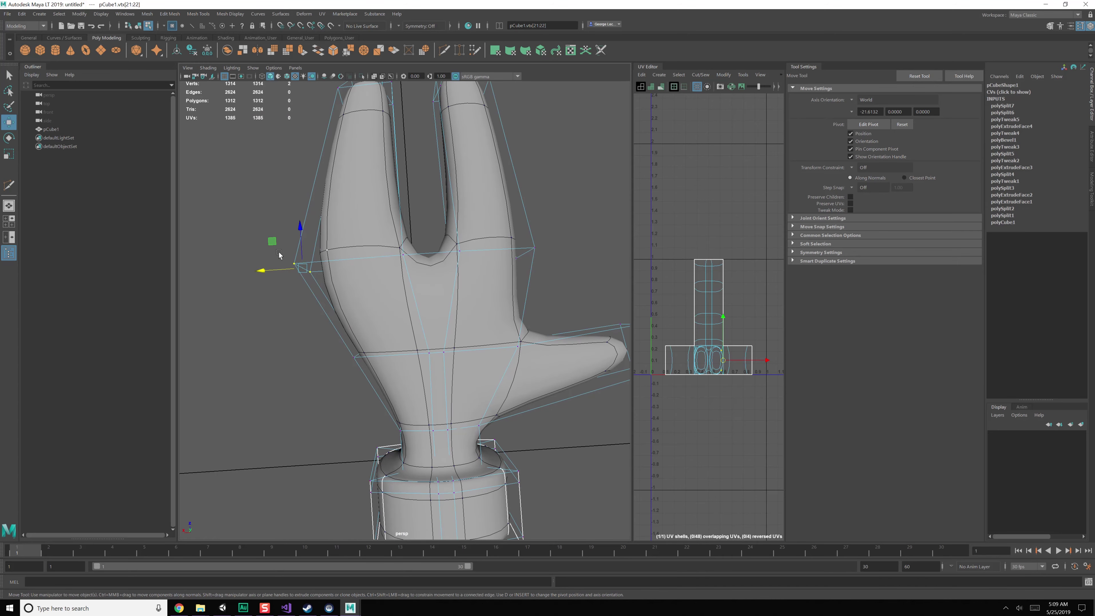
drag(300, 230, 305, 265)
drag(276, 302, 296, 304)
- Insert an edge loop around the middle of the thumb with the Multi-Cut tool
alt+drag(458, 297, 452, 310)
click(445, 304)
alt+middle_drag(461, 320, 459, 329)
mouse_move(459, 329)
alt+mouse_down()
mouse_move(463, 250)
mouse_move(446, 289)
mouse_move(474, 331)
alt+mouse_up()
alt+middle_drag(532, 350, 483, 338)
scroll(483, 338, up, 2)
alt+drag(483, 337, 487, 340)
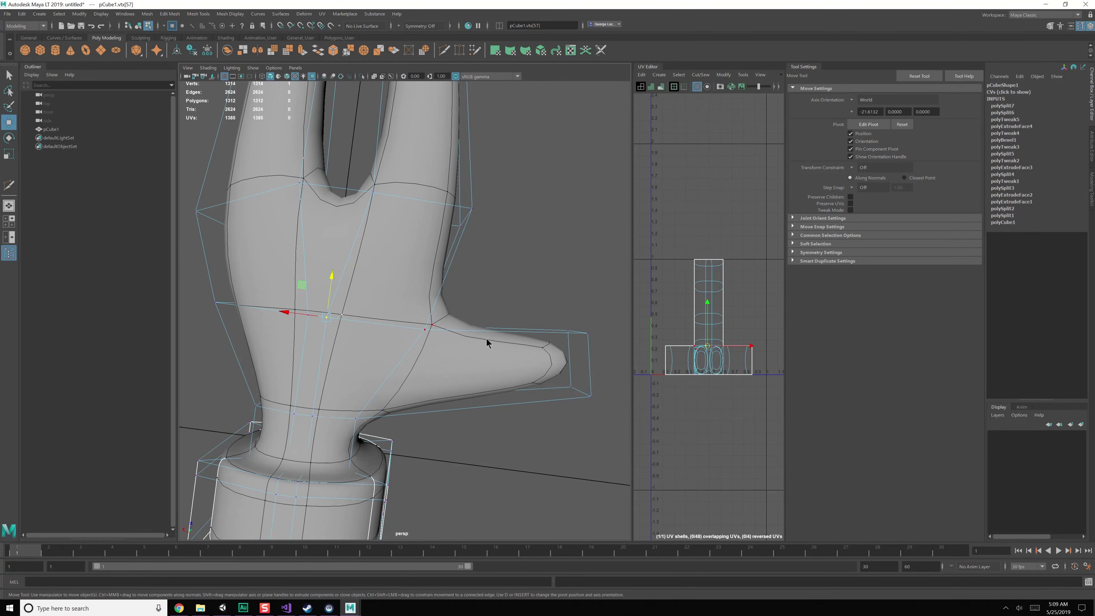
shift+right_drag(488, 340, 437, 341)
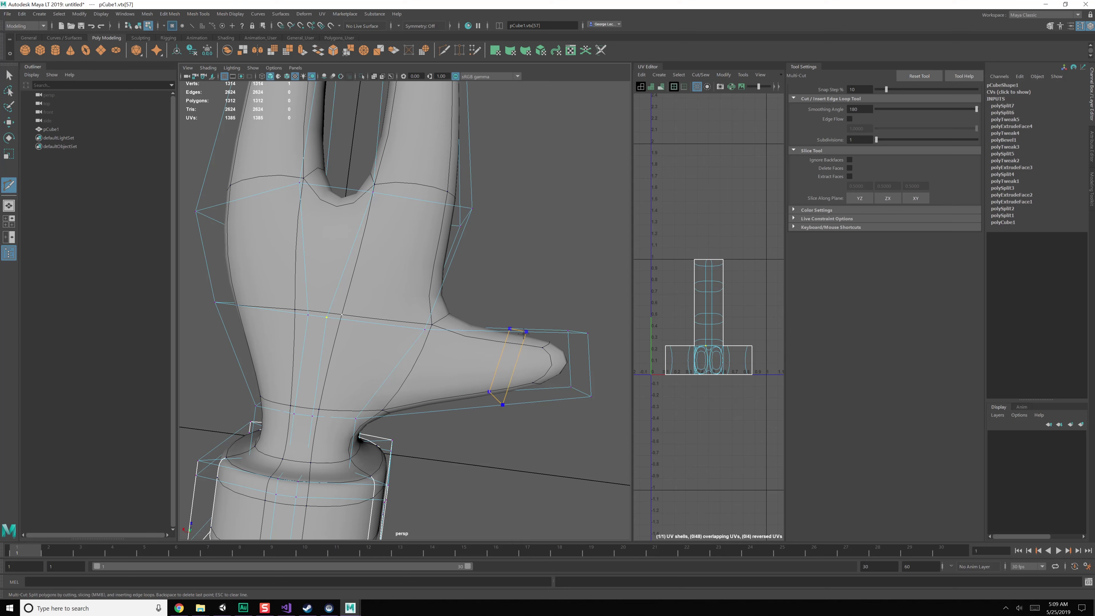
click(504, 331)
key(Return)
- Select the vertices where the palm meets the wrist and move them sideways
alt+drag(477, 303, 469, 289)
mouse_move(428, 323)
alt+mouse_down()
mouse_move(446, 318)
mouse_move(438, 320)
alt+mouse_up()
right_click(438, 320)
alt+middle_drag(401, 329, 395, 286)
key(q)
key(ctrl+z)
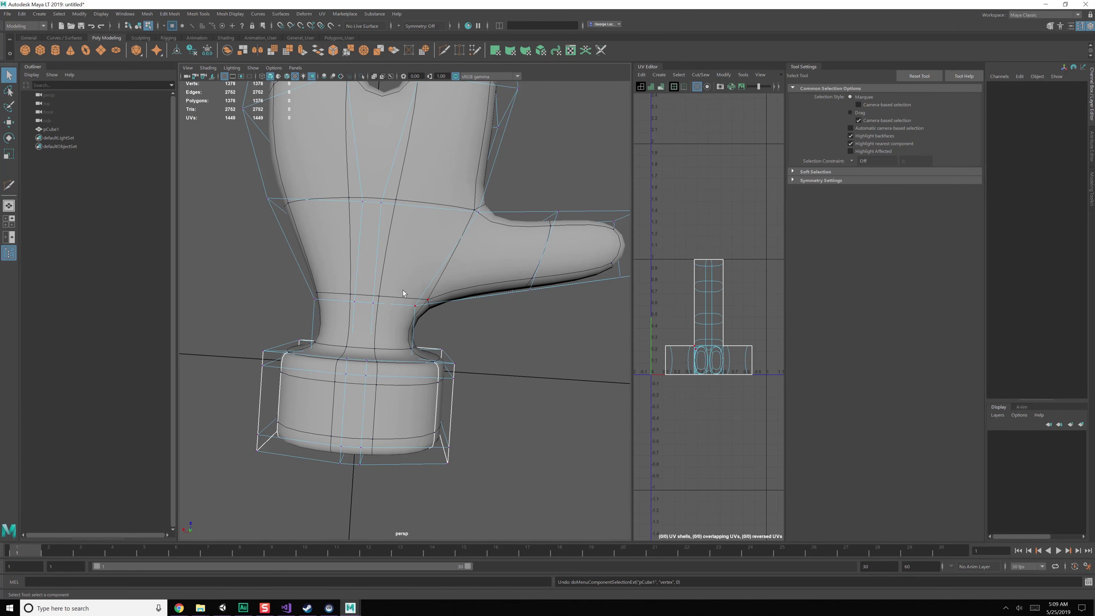
drag(403, 289, 339, 298)
key(w)
alt+middle_drag(365, 320, 392, 321)
drag(357, 275, 330, 270)
- Raise the pair of centre vertices across the middle of the hand to round its surface
alt+drag(396, 263, 474, 295)
alt+middle_drag(474, 295, 469, 299)
alt+drag(469, 297, 412, 298)
drag(404, 258, 403, 240)
alt+drag(457, 276, 418, 300)
click(401, 272)
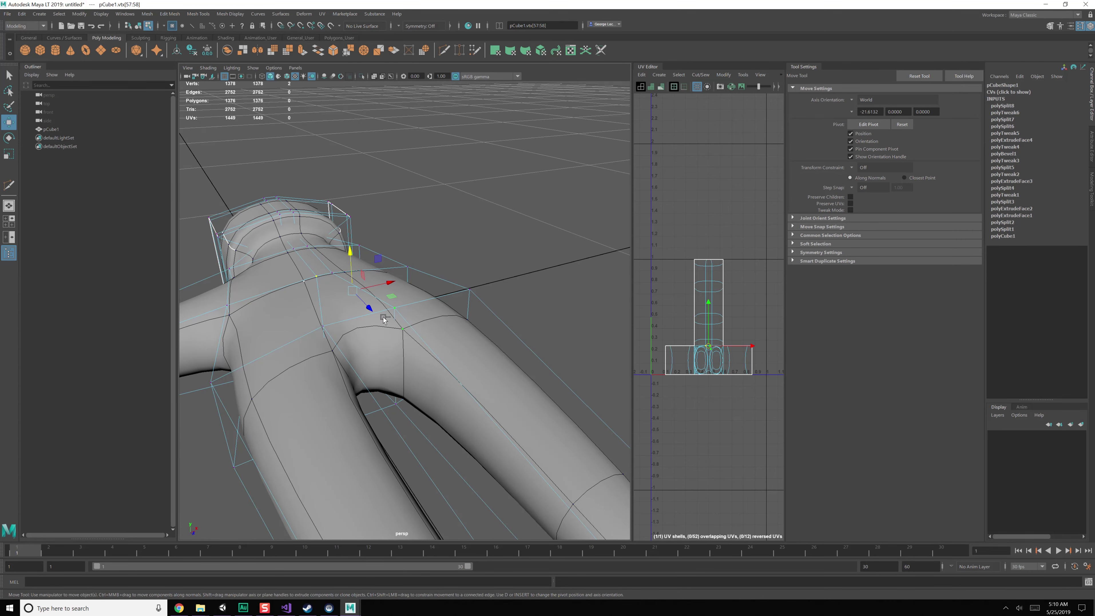
- Adjust the two centre vertices at the wrist end of the hand individually in height and sideways position
alt+drag(337, 257, 348, 270)
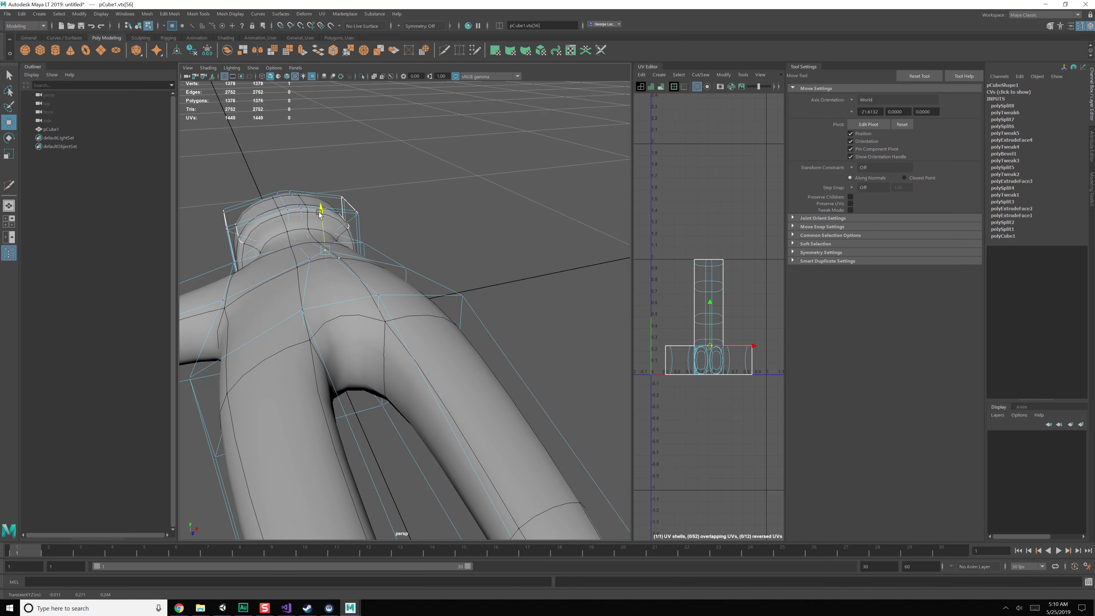
click(298, 245)
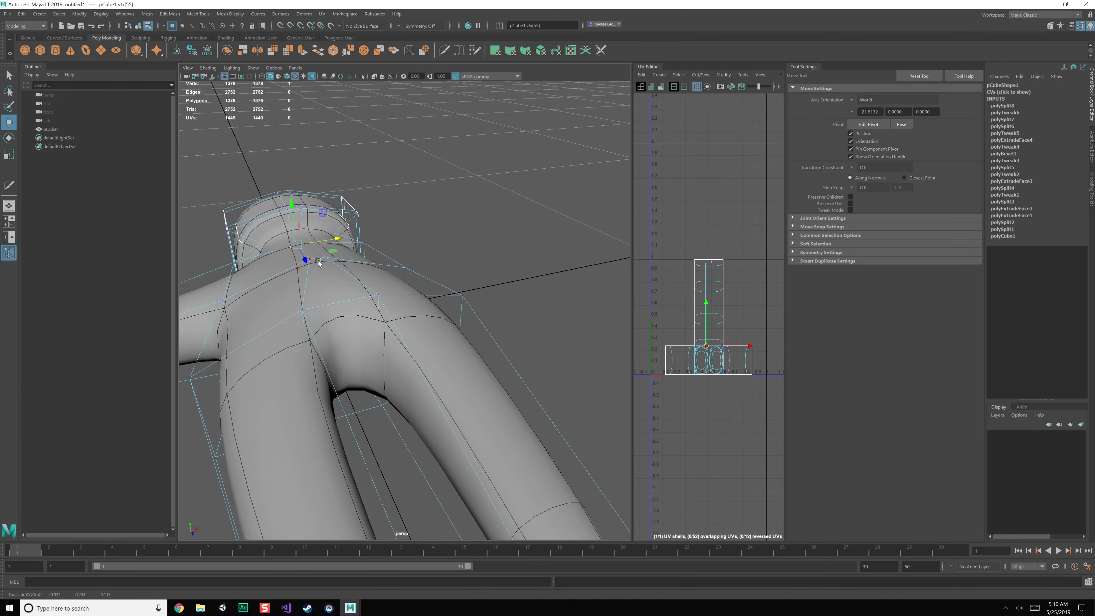
drag(331, 239, 337, 239)
scroll(328, 268, up, 4)
alt+middle_drag(331, 276, 410, 347)
alt+drag(411, 347, 405, 325)
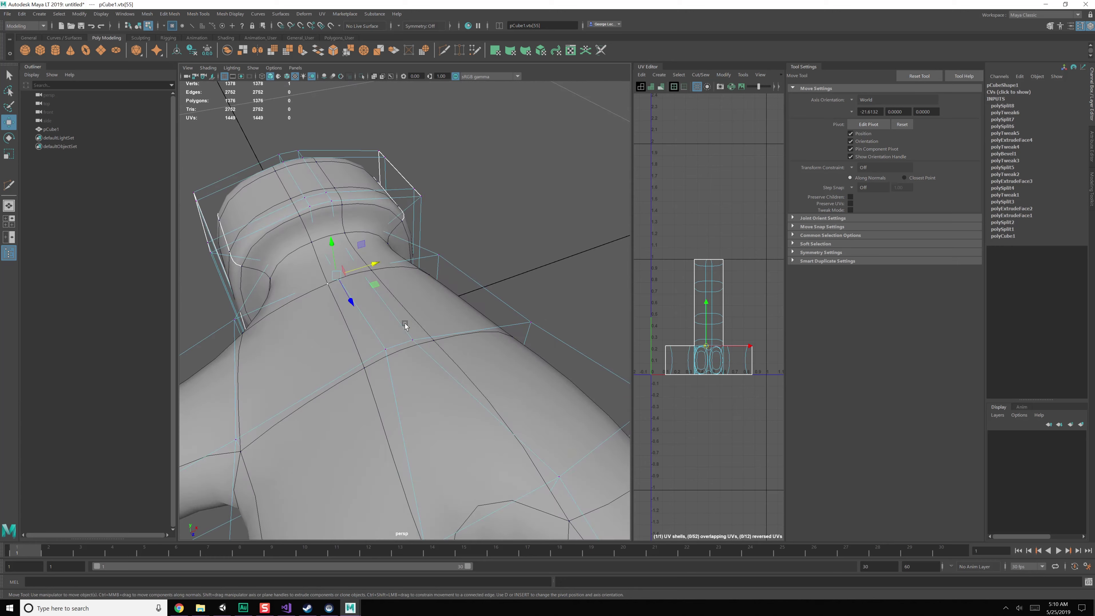
drag(345, 240, 381, 236)
- Adjust the height of the two centre vertices on the wrist next to the cuff
click(333, 284)
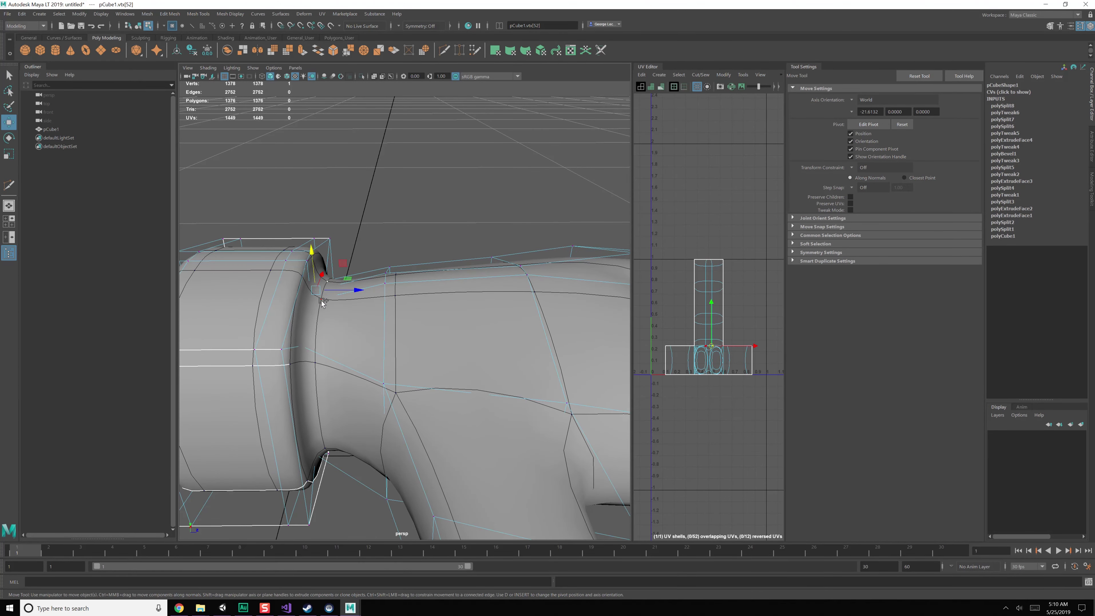
alt+drag(338, 318, 310, 233)
click(307, 224)
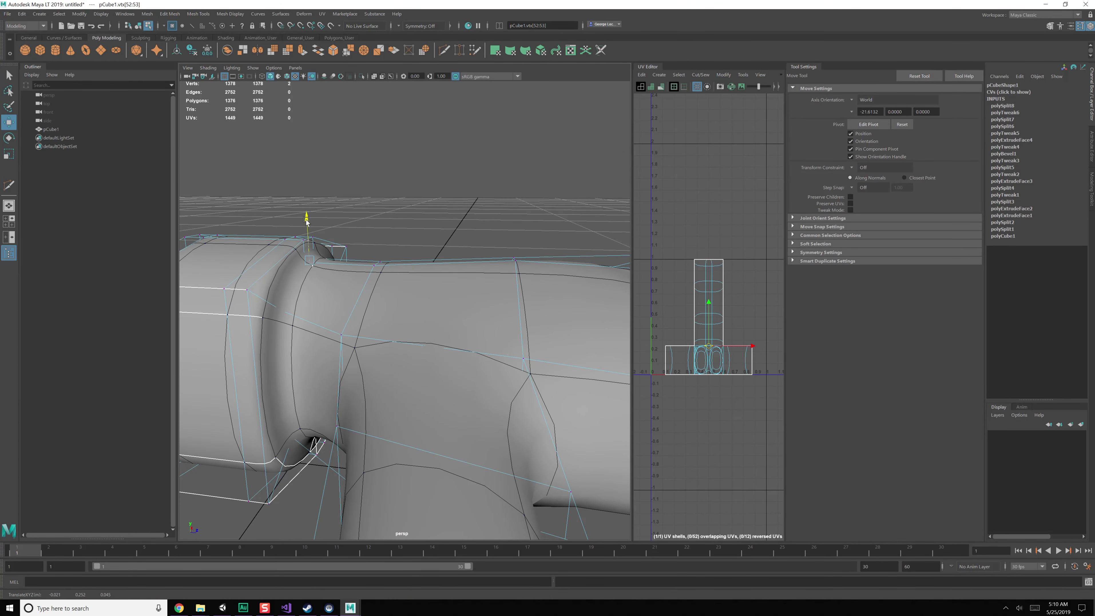
alt+drag(424, 255, 423, 278)
click(382, 286)
alt+drag(356, 285, 332, 214)
- Move the centre vertices on the far side from the thumb sideways to widen the centre strip
mouse_move(439, 250)
alt+mouse_down()
mouse_move(431, 280)
mouse_move(372, 275)
mouse_move(431, 254)
alt+mouse_up()
click(390, 273)
drag(390, 297, 442, 297)
click(373, 403)
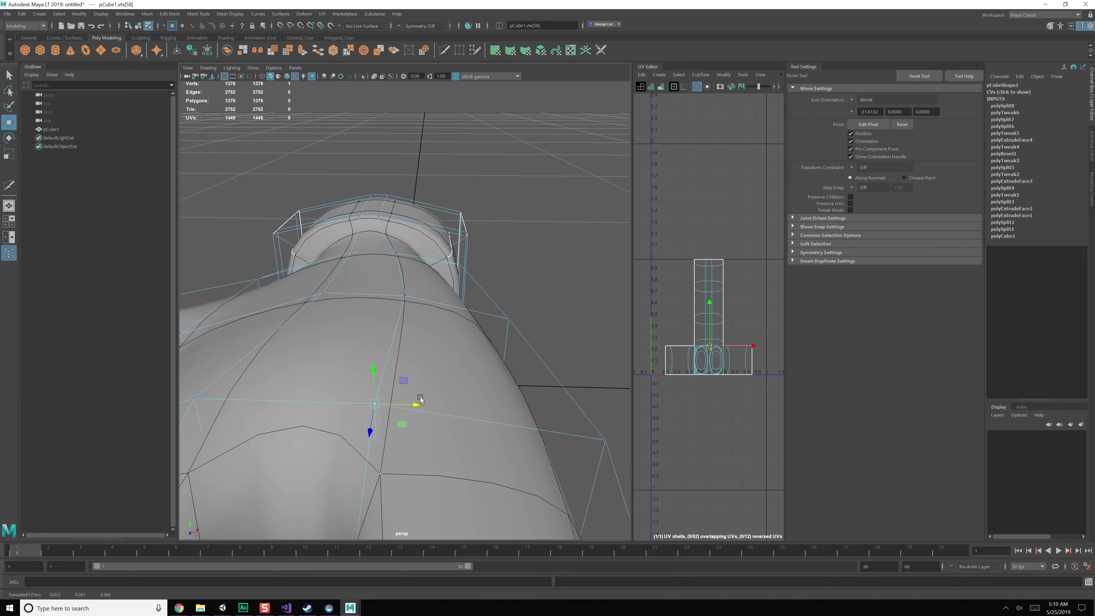
- Move the thumb-side centre vertices at the wrist and mid-hand sideways to even out the centre strip
alt+drag(416, 375, 449, 308)
click(421, 311)
click(425, 350)
drag(458, 346, 456, 346)
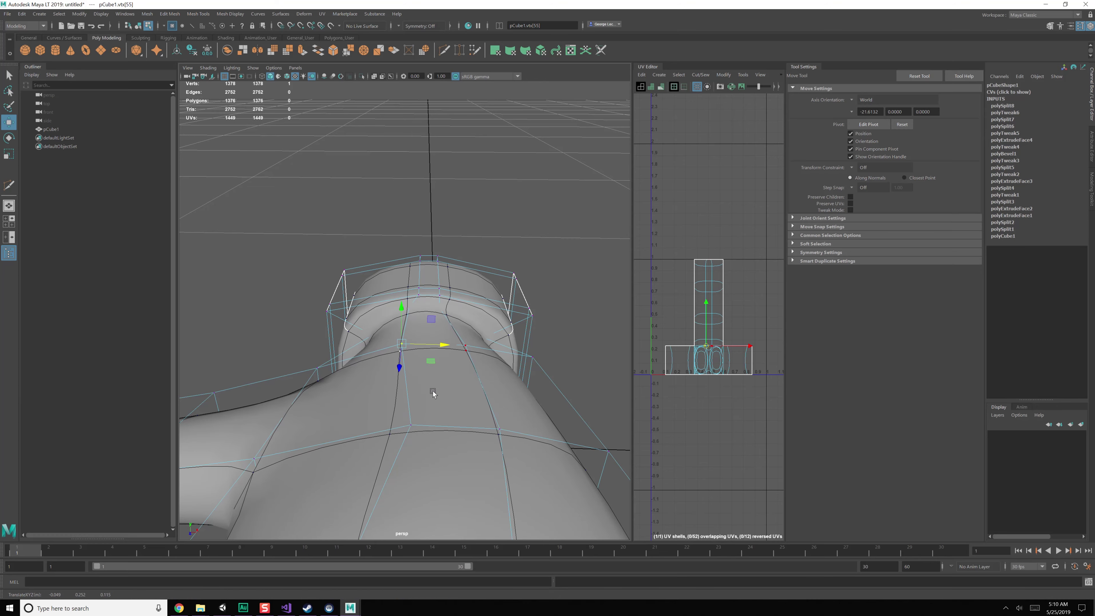
click(411, 425)
drag(452, 433, 458, 347)
- Select the three end faces of the cuff and extrude them together
right_drag(443, 355, 449, 370)
click(419, 378)
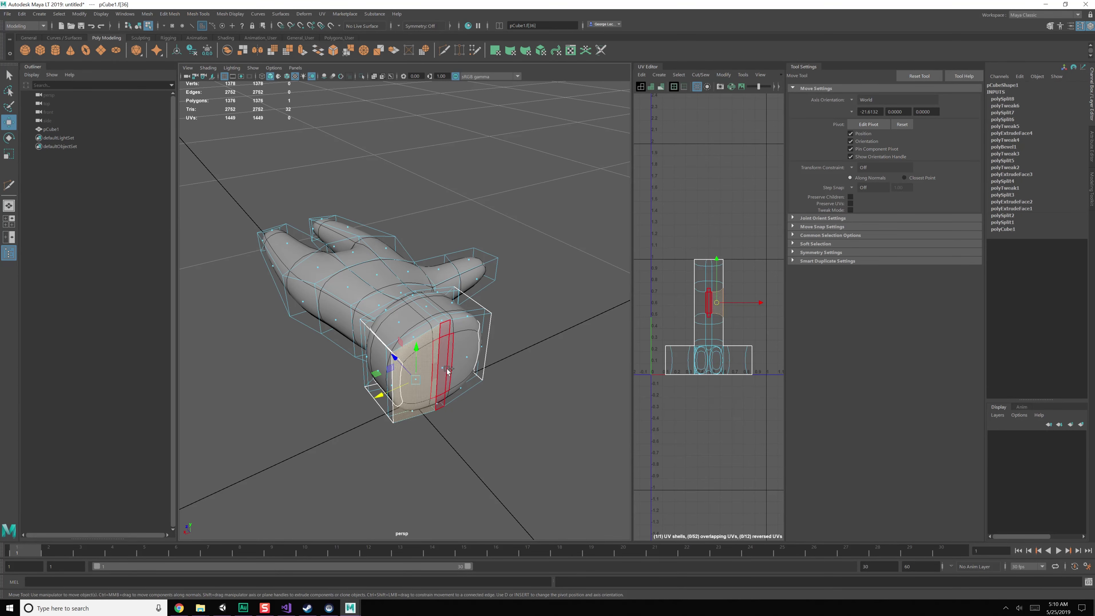
shift+click(445, 367)
shift+click(468, 365)
alt+drag(469, 388, 403, 366)
scroll(468, 378, up, 1)
shift+right_drag(443, 335, 442, 358)
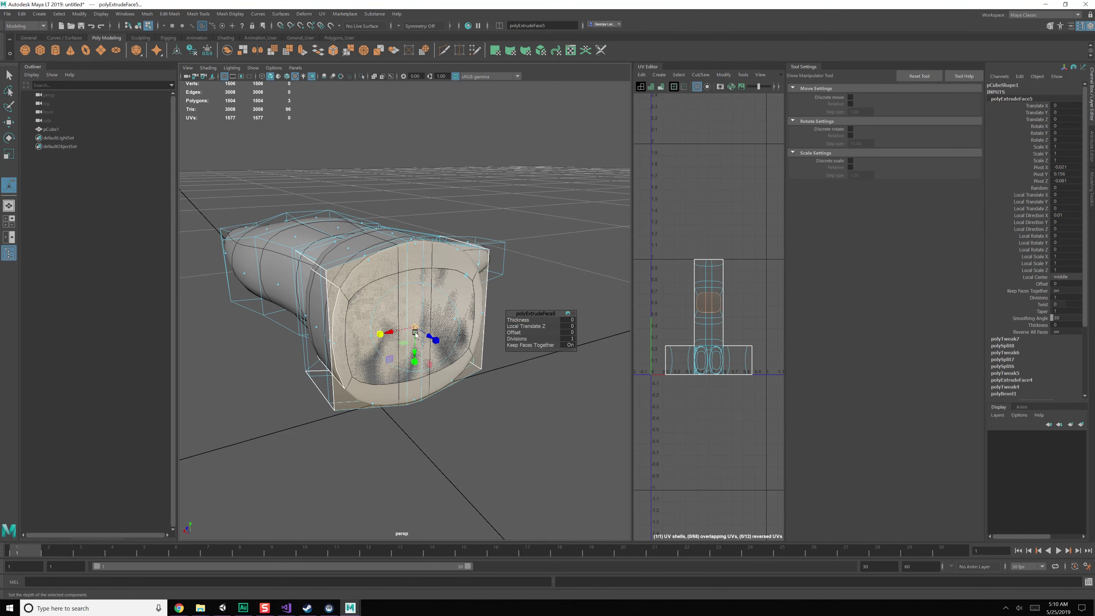
- Scale the extruded wrist-end faces inward, then extrude them again and pull them outward to form the forearm
drag(416, 334, 337, 331)
key(ctrl+e)
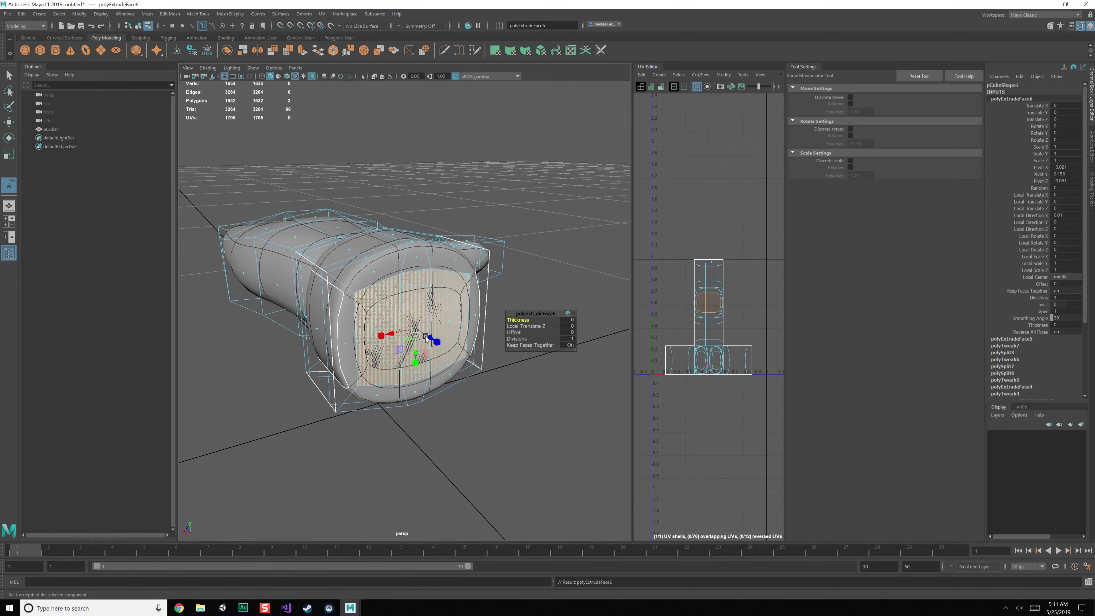
drag(429, 336, 676, 561)
- Insert an edge loop around the forearm right beside the wrist cuff with the Multi-Cut tool
alt+drag(465, 403, 470, 364)
shift+right_drag(465, 359, 421, 363)
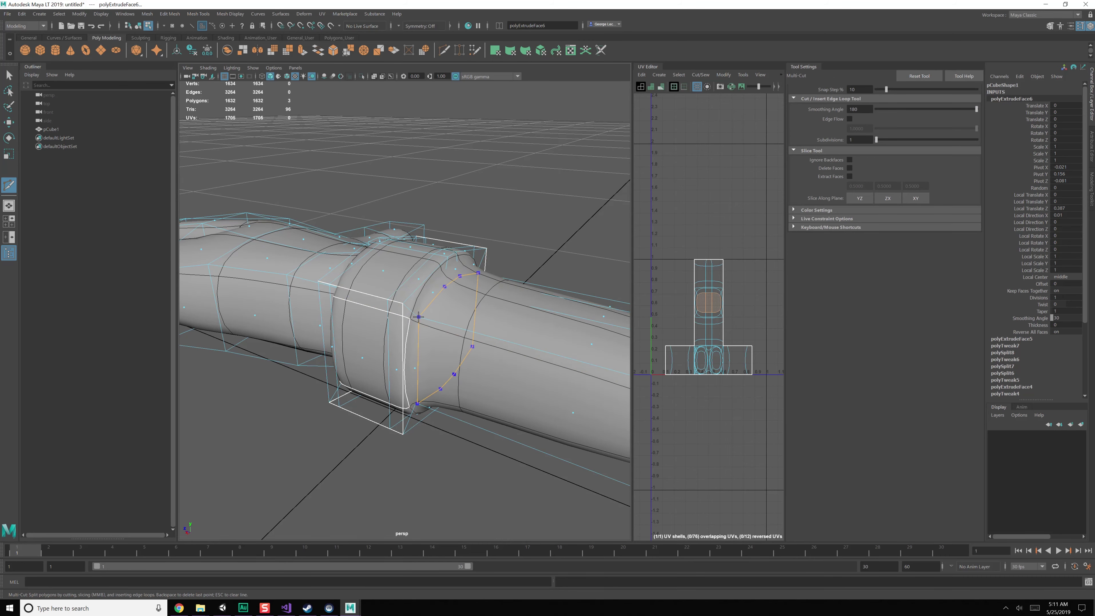
key(Return)
- Select the faces at the forearm's far end and move them outward along its axis to lengthen the forearm
alt+drag(509, 373, 410, 350)
key(q)
drag(419, 240, 467, 400)
alt+middle_drag(478, 410, 447, 406)
key(w)
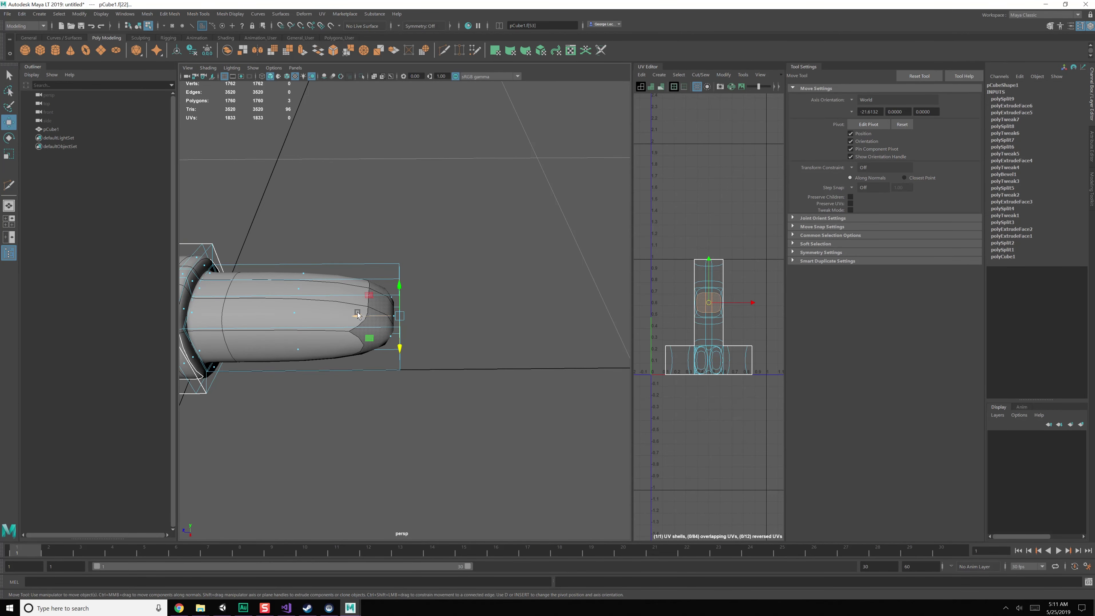
drag(357, 316, 511, 319)
- Insert an edge loop close to the forearm's far end with the Multi-Cut tool to sharpen its edge
alt+middle_drag(490, 365, 404, 383)
shift+right_drag(400, 365, 387, 414)
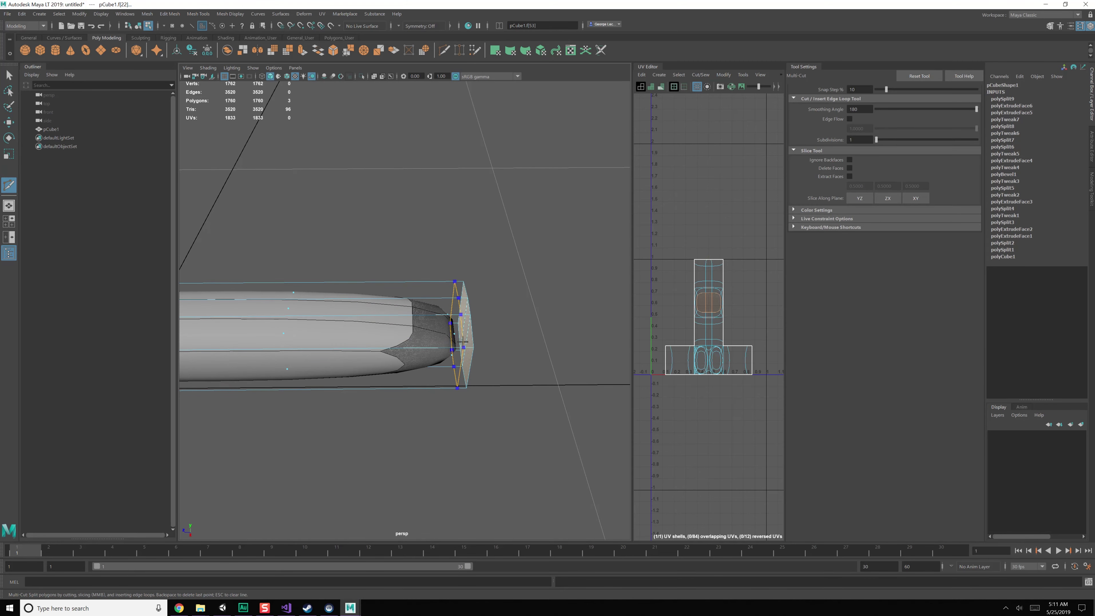
ctrl+click(462, 341)
alt+drag(513, 385, 388, 401)
click(378, 374)
alt+middle_drag(425, 362, 439, 383)
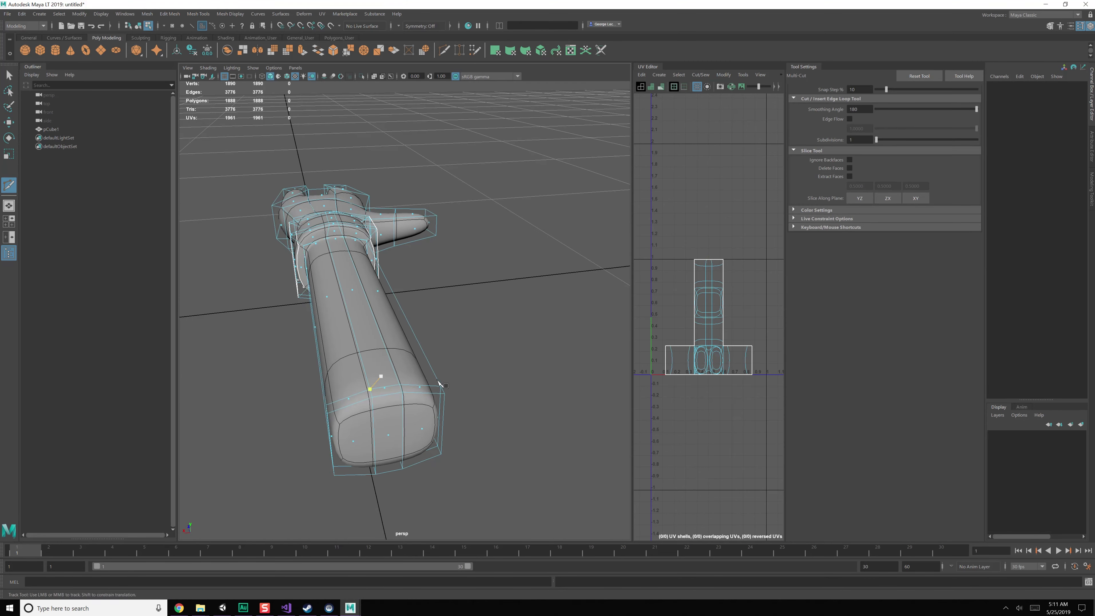
- Return to object selection, select the arm mesh and delete its construction history
key(q)
key(F8)
click(453, 354)
scroll(453, 353, down, 2)
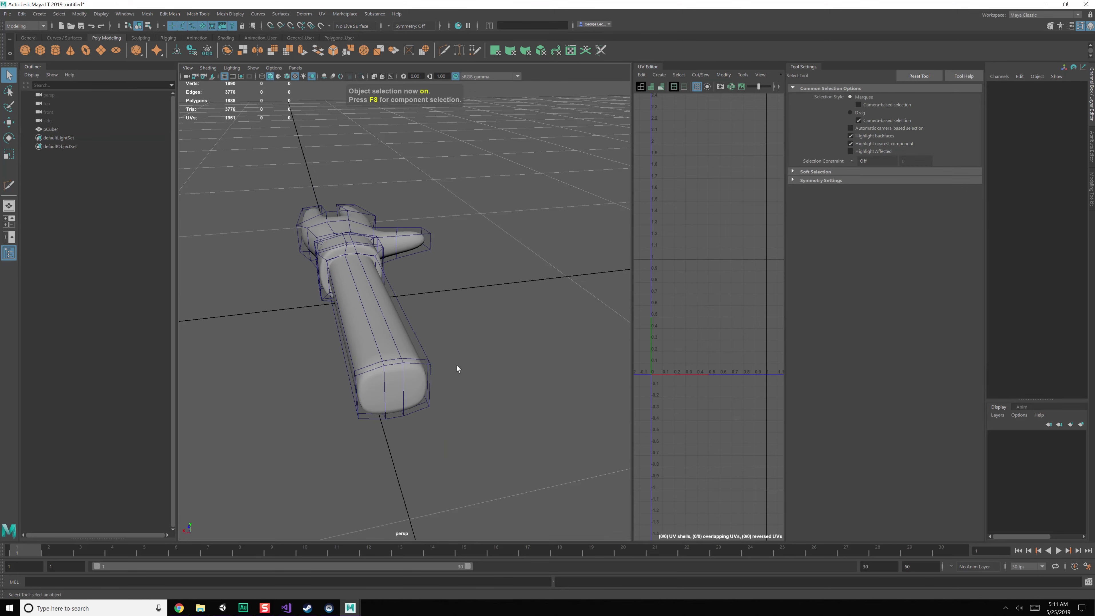
alt+drag(453, 353, 456, 369)
click(381, 173)
alt+middle_drag(382, 172, 386, 254)
alt+drag(386, 255, 347, 248)
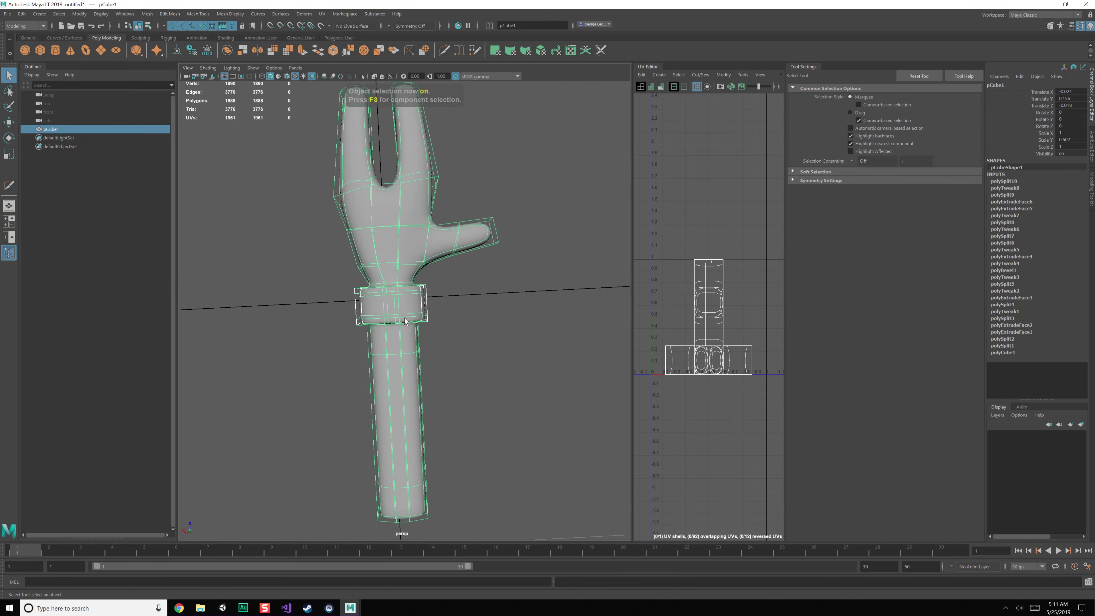
click(22, 13)
mouse_move(87, 118)
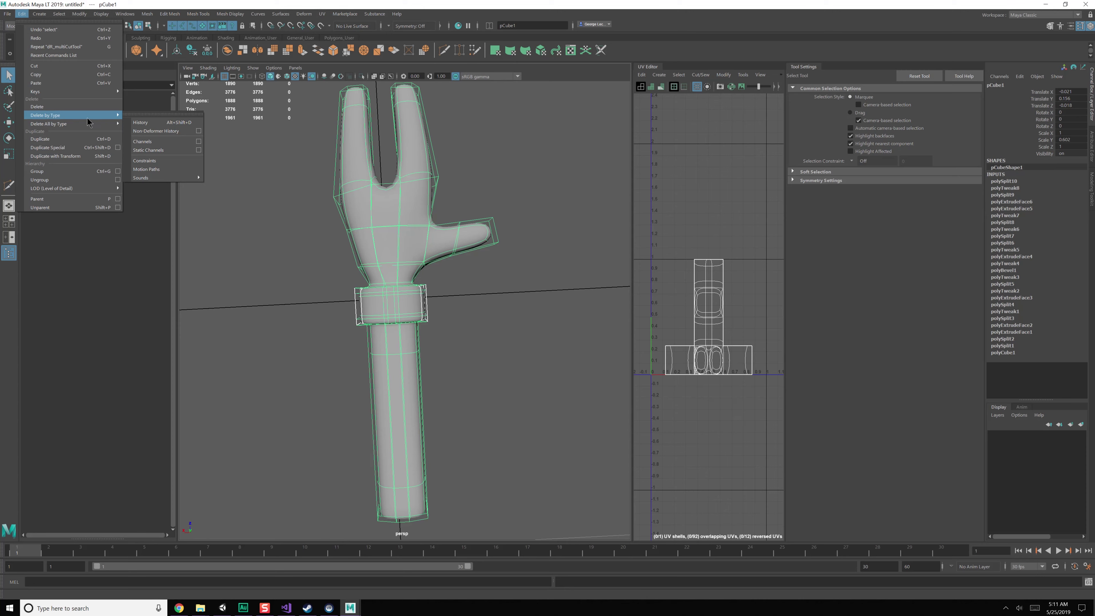
click(132, 123)
- Select the thumb tip's vertices and move them upward so the thumb angles toward the fingers
alt+drag(345, 231, 392, 375)
right_click(388, 378)
right_drag(388, 376, 366, 375)
drag(416, 319, 491, 448)
alt+drag(492, 448, 462, 414)
key(w)
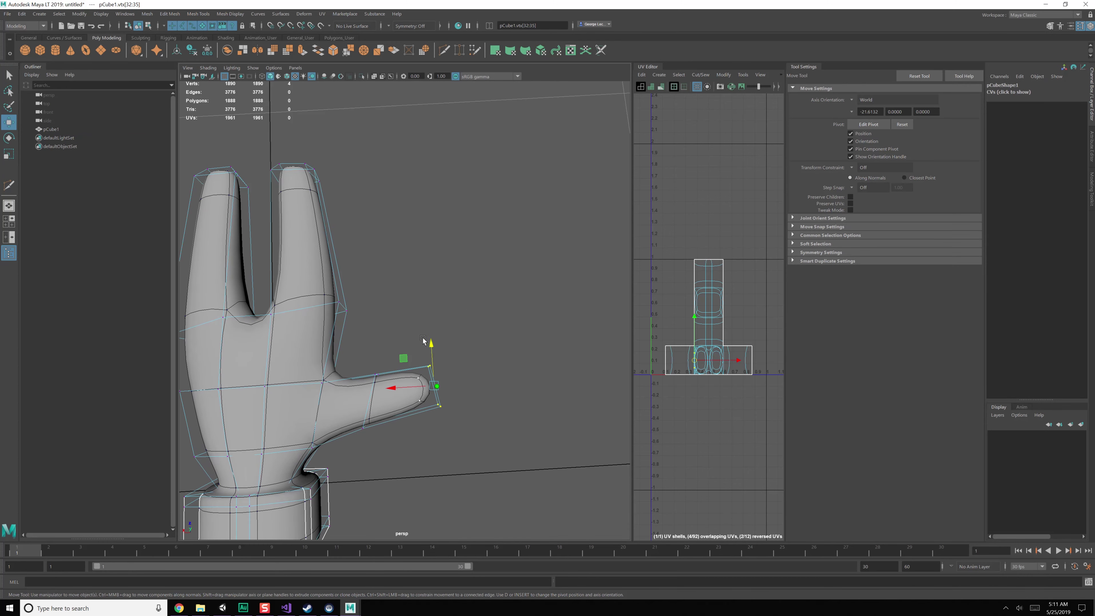
drag(404, 358, 397, 337)
alt+middle_drag(397, 339, 455, 305)
- Select the edge loop around the middle of the thumb and rotate it to follow the thumb's new angle
right_click(432, 361)
right_drag(433, 364, 433, 338)
double_click(432, 365)
key(e)
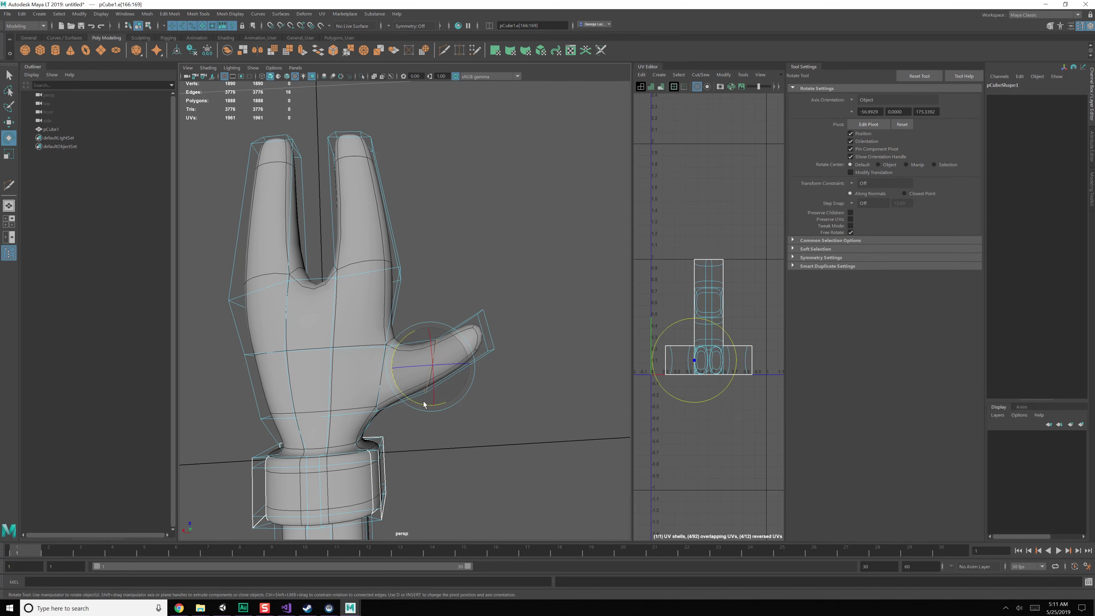
drag(416, 404, 465, 360)
- Scale down the vertices at the thumb tip, then reselect the arm in object mode
right_drag(465, 360, 436, 358)
drag(456, 307, 511, 415)
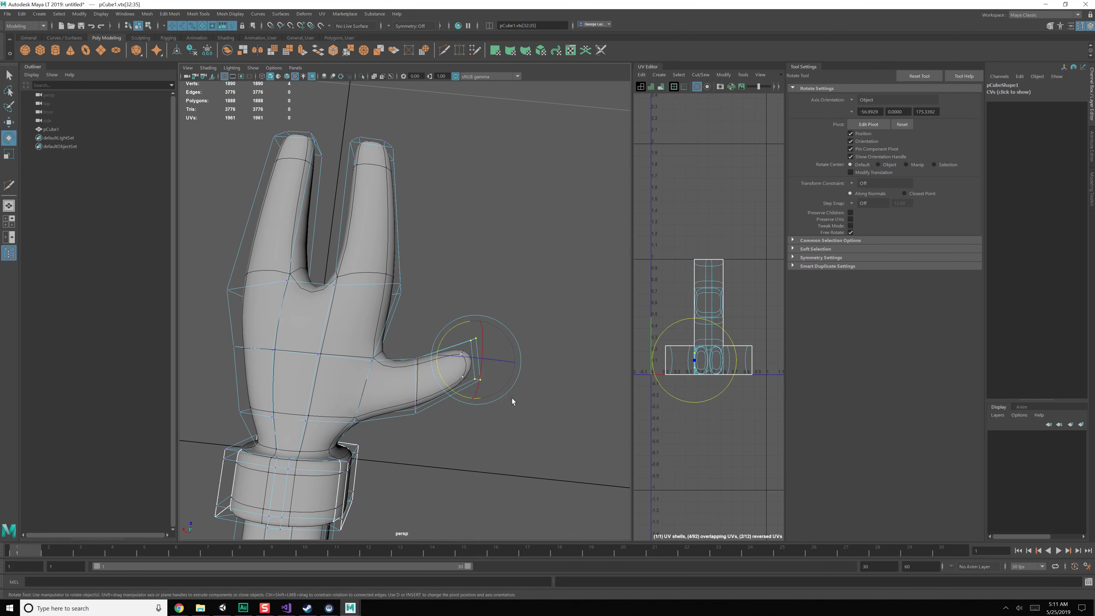
key(r)
alt+drag(477, 362, 461, 379)
scroll(462, 377, down, 1)
key(F8)
click(462, 377)
click(420, 369)
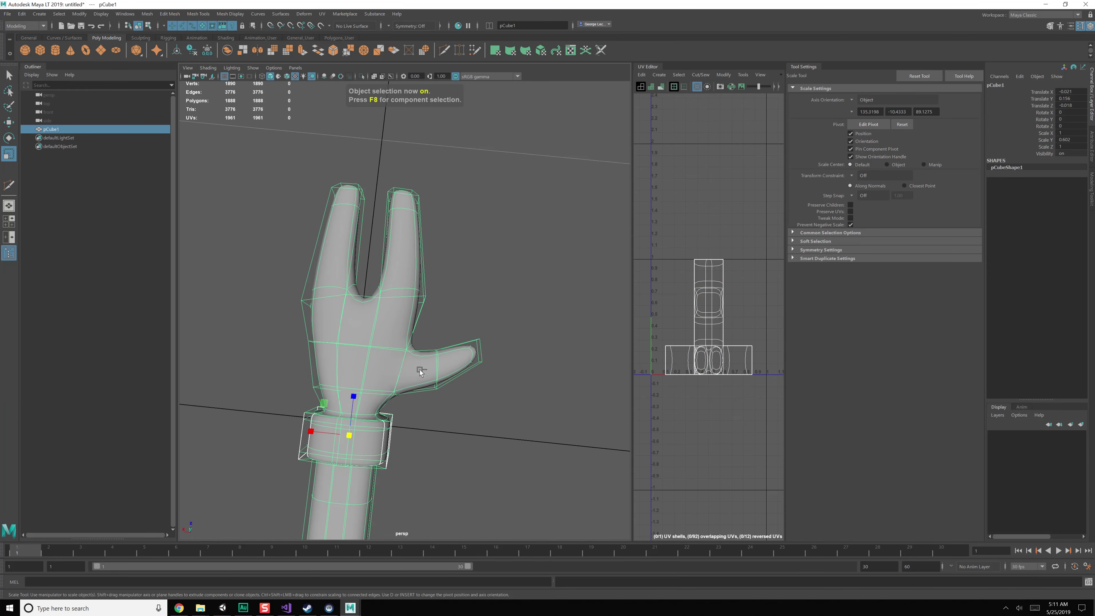
- Save the scene as ToeJamArm_L_01 in the project's scenes folder
key(ctrl+shift+s)
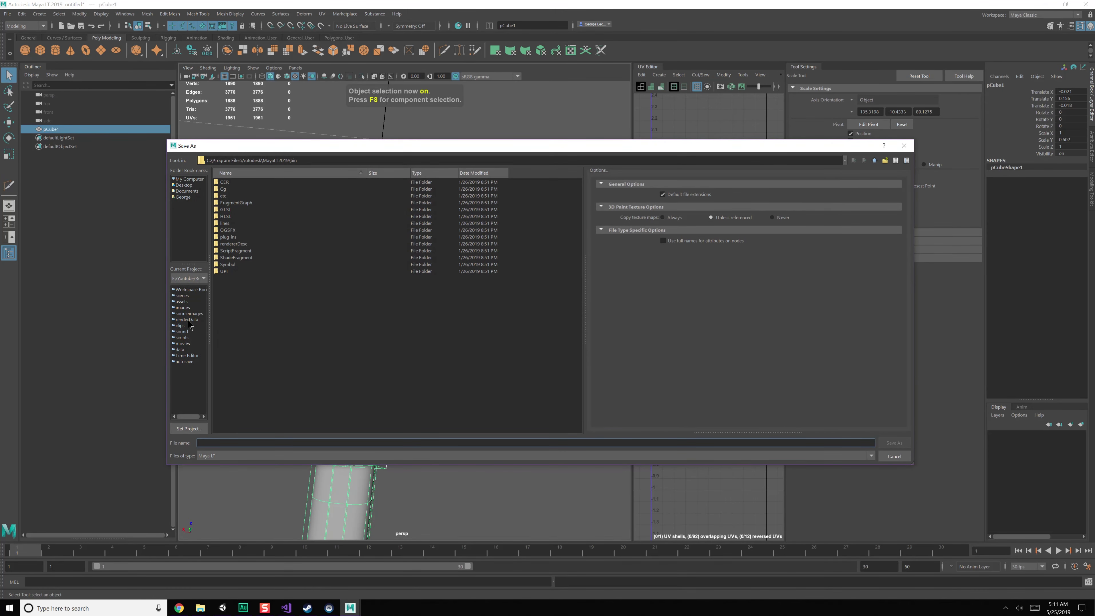
click(182, 295)
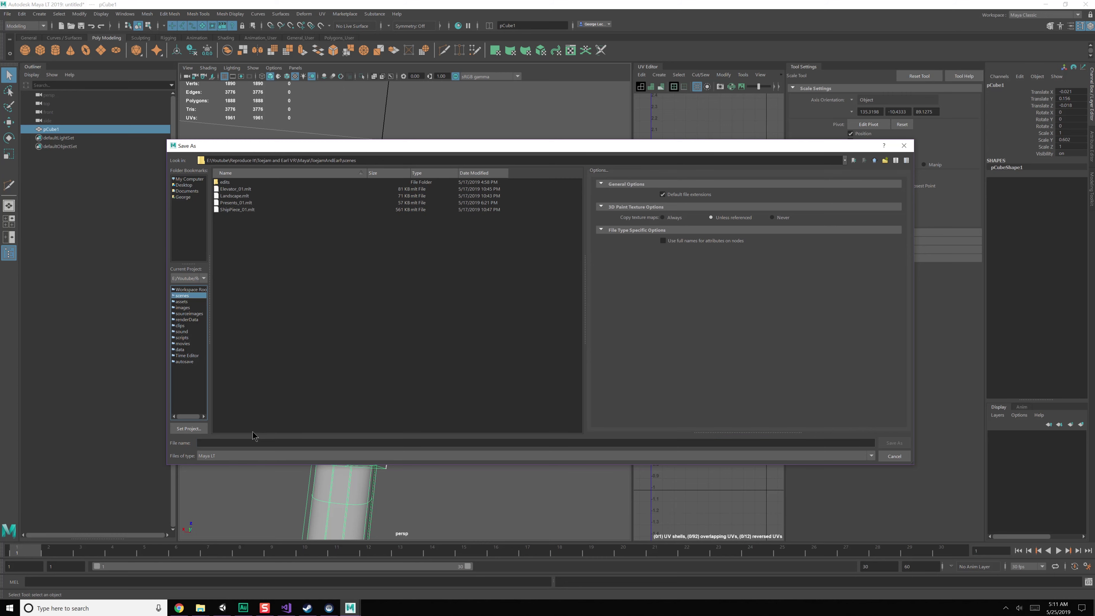
click(252, 442)
text(T)
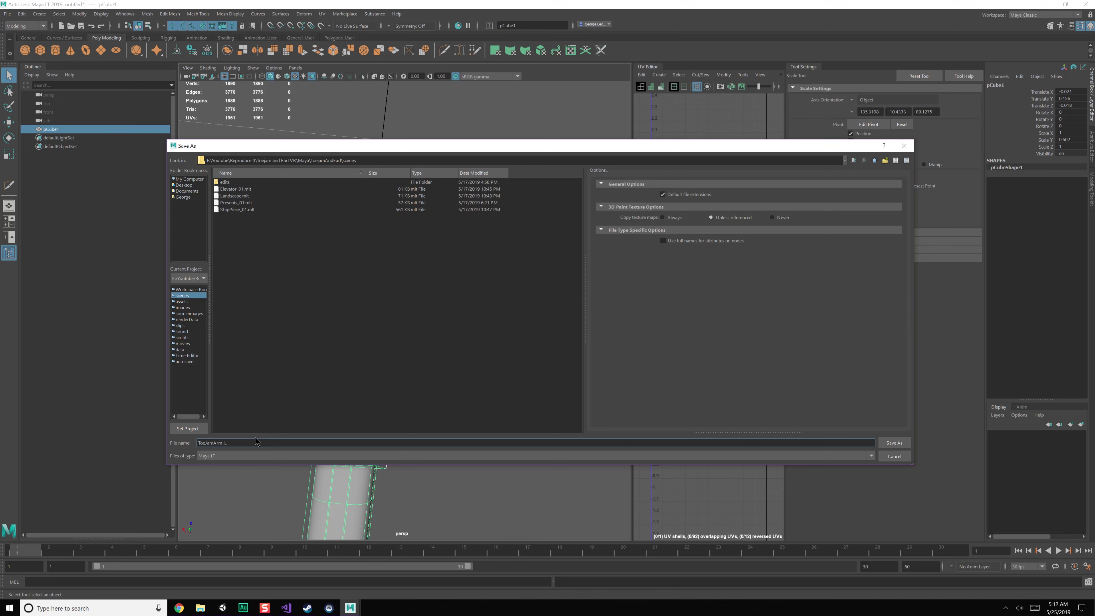
text(oeJamArm_L_01)
key(Return)
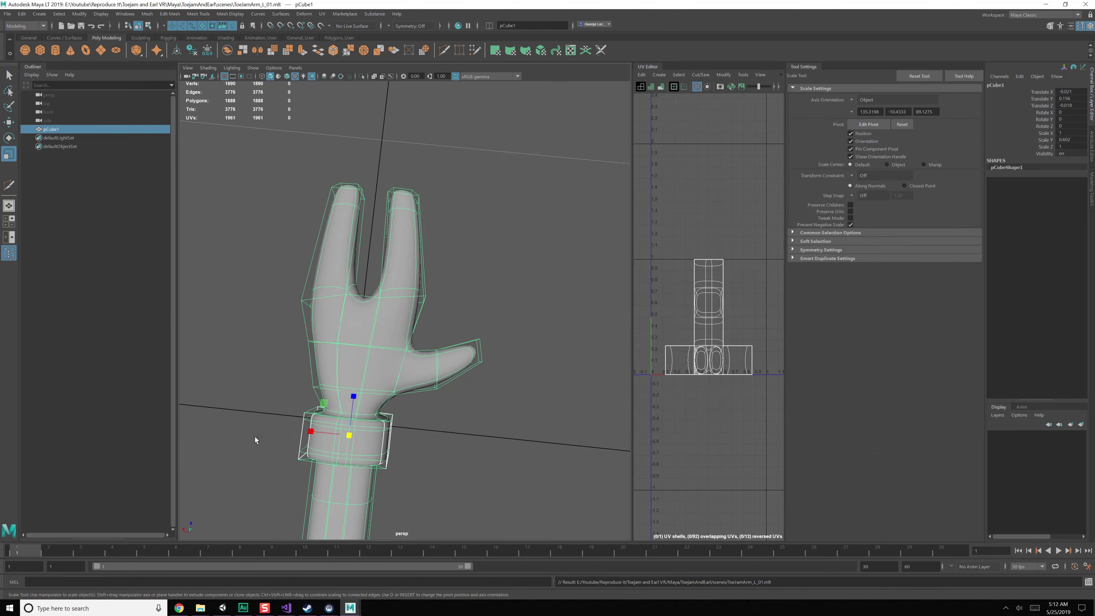
- Scale the whole arm down uniformly to an X and Z scale of about 0.47 and save the scene
alt+drag(483, 389, 477, 391)
alt+middle_drag(476, 390, 485, 360)
key(w)
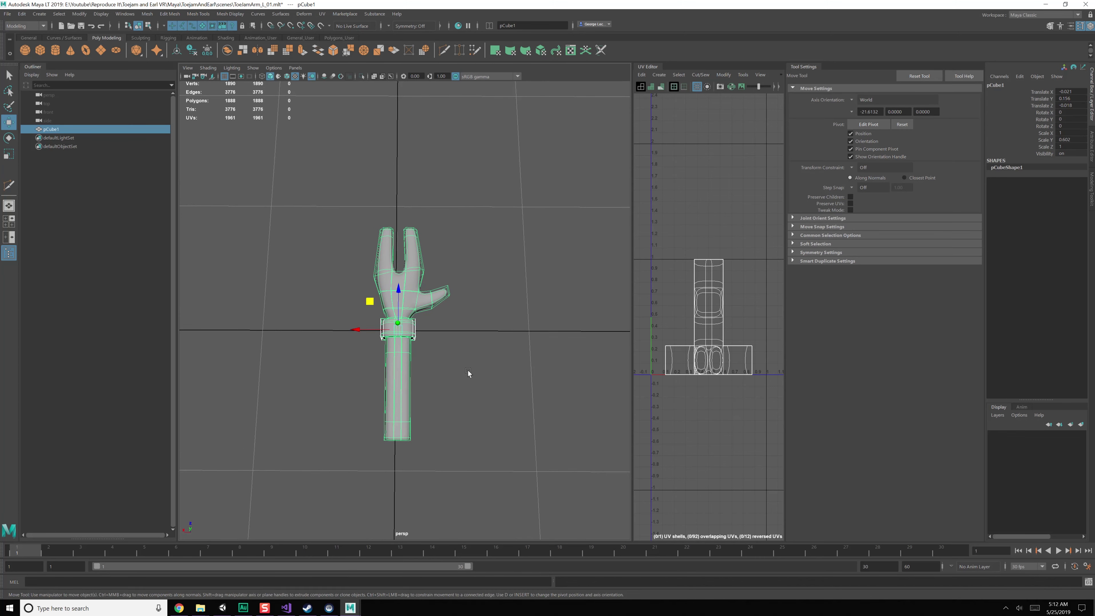
click(467, 370)
click(410, 324)
scroll(458, 367, up, 3)
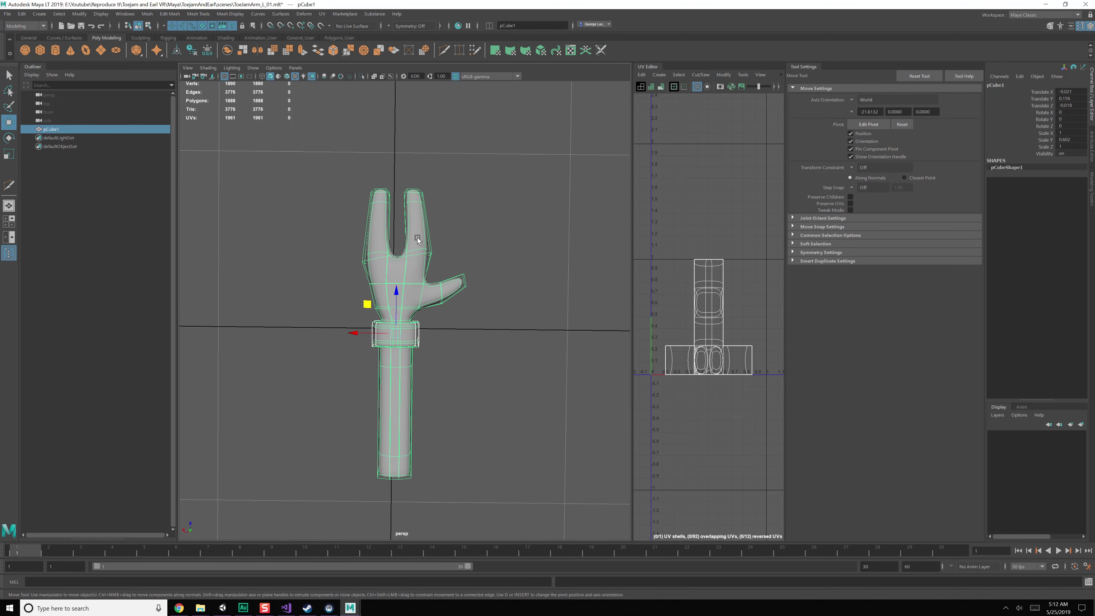
key(r)
drag(398, 334, 333, 339)
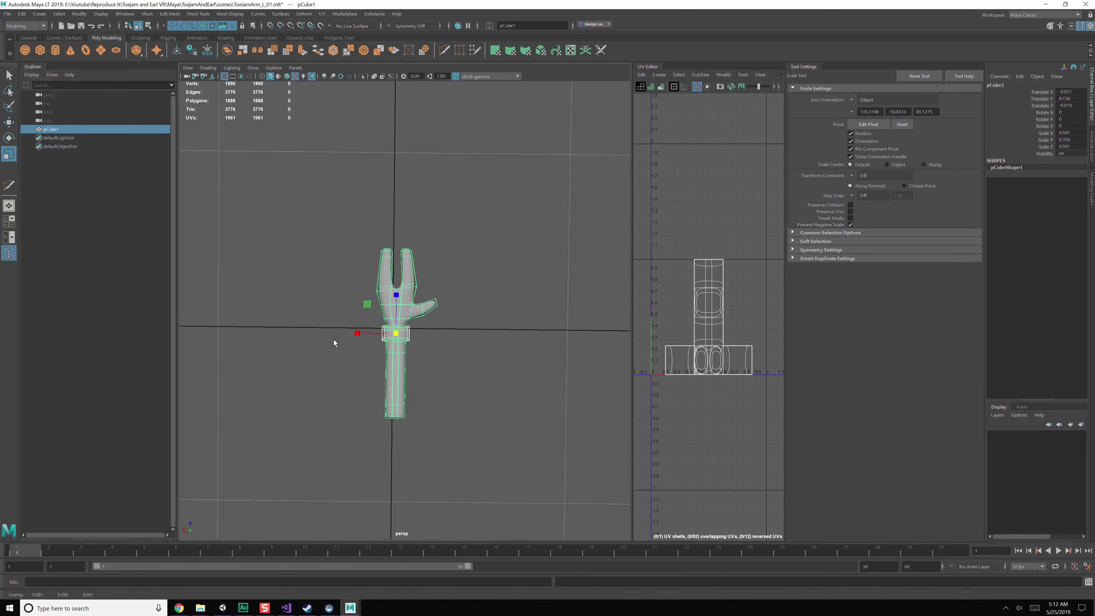
mouse_move(392, 342)
mouse_down()
mouse_move(396, 332)
mouse_move(382, 336)
mouse_up()
click(425, 393)
click(406, 362)
key(ctrl+s)
click(78, 14)
click(97, 46)
click(408, 254)
- Select the arm and set its Rotate Z to -90 so the thumb points upward
alt+drag(410, 273, 414, 247)
scroll(419, 280, up, 6)
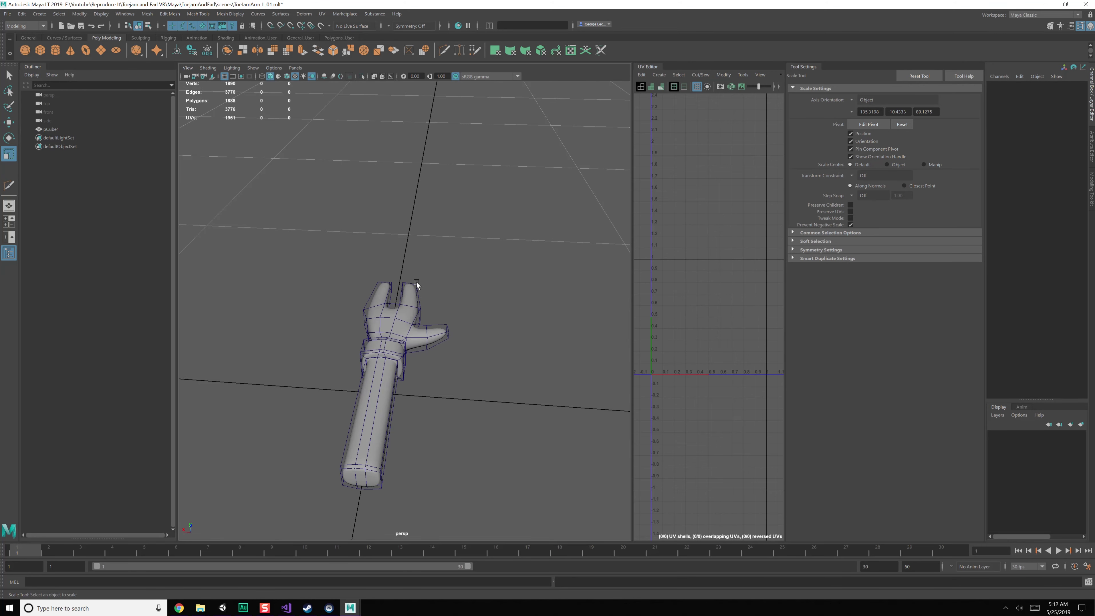
click(408, 359)
key(e)
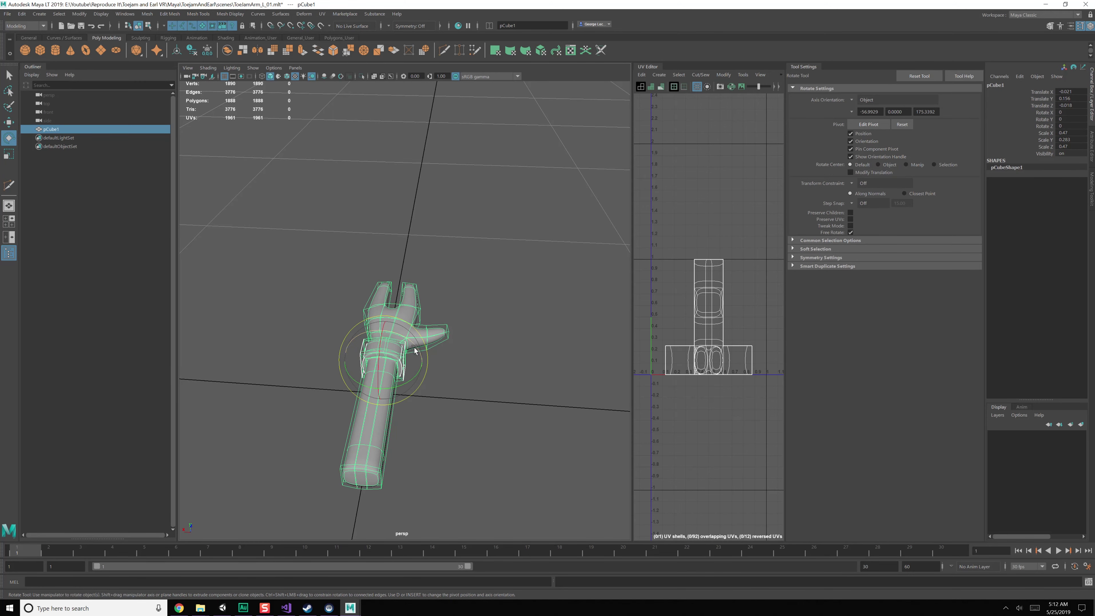
drag(414, 348, 359, 332)
click(1064, 127)
text(-90)
key(Return)
- Select the vertices at the forearm's far end and scale them up uniformly by about 1.25 to flare it
mouse_move(515, 278)
alt+mouse_down()
mouse_move(443, 315)
mouse_move(410, 315)
alt+mouse_up()
scroll(395, 307, up, 5)
alt+middle_drag(345, 328, 457, 324)
alt+middle_drag(376, 276, 464, 308)
alt+drag(465, 308, 379, 324)
alt+middle_drag(379, 324, 409, 324)
right_drag(430, 319, 387, 318)
alt+middle_drag(367, 300, 405, 322)
drag(336, 269, 426, 469)
mouse_move(427, 469)
alt+mouse_down()
mouse_move(418, 463)
mouse_move(428, 461)
alt+mouse_up()
drag(470, 256, 416, 438)
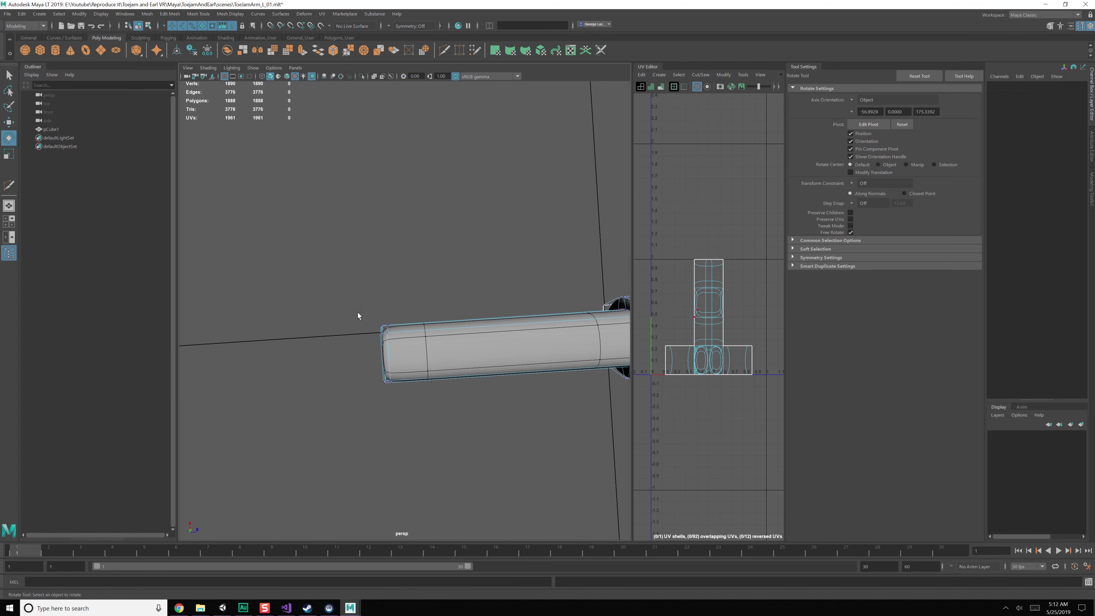
drag(323, 246, 414, 411)
key(r)
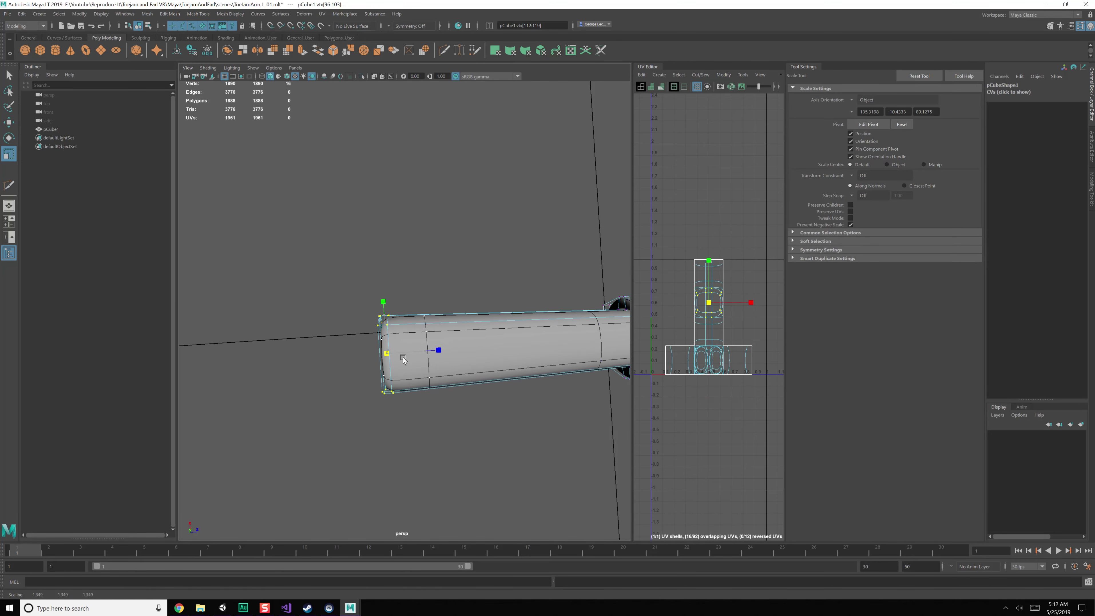
alt+drag(440, 359, 410, 355)
key(F8)
click(456, 287)
- Move the arm down onto the grid origin with Translate Y and Translate Z at 0
alt+middle_drag(499, 326, 456, 322)
alt+drag(456, 321, 436, 387)
click(471, 342)
key(w)
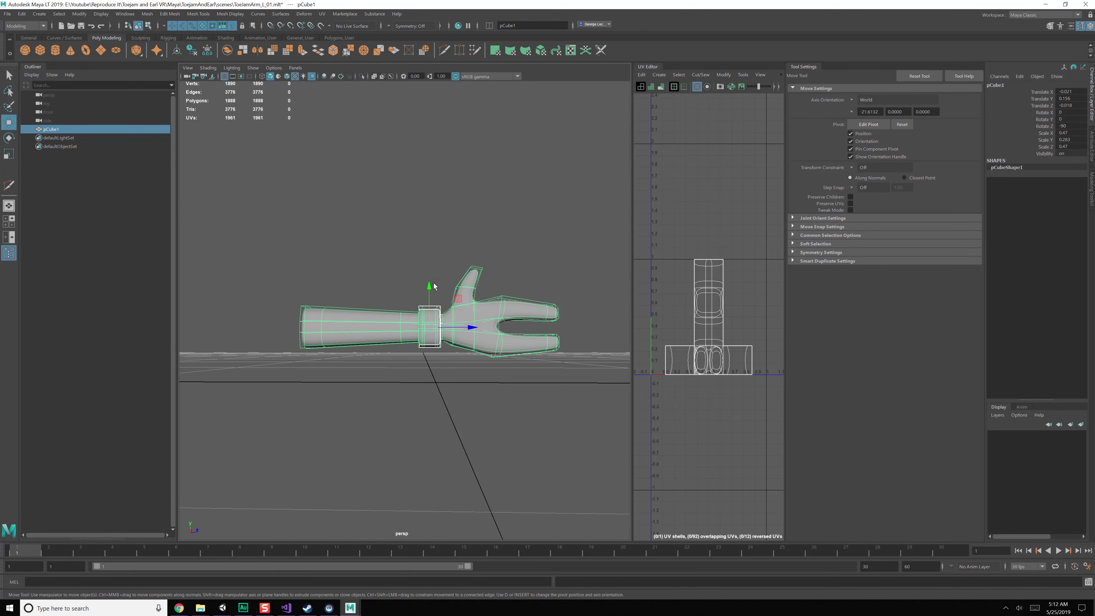
drag(429, 288, 430, 341)
mouse_move(447, 400)
alt+mouse_down()
mouse_move(476, 389)
mouse_move(422, 406)
mouse_move(427, 399)
alt+mouse_up()
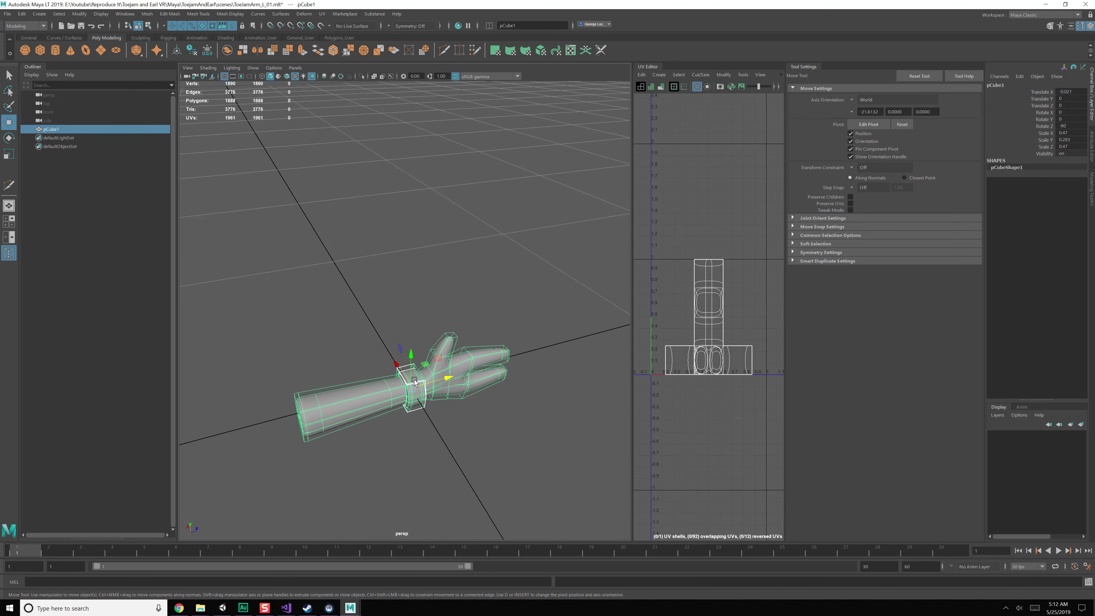
- Save the scene and rename the arm object ToeJamArm_L
key(ctrl+s)
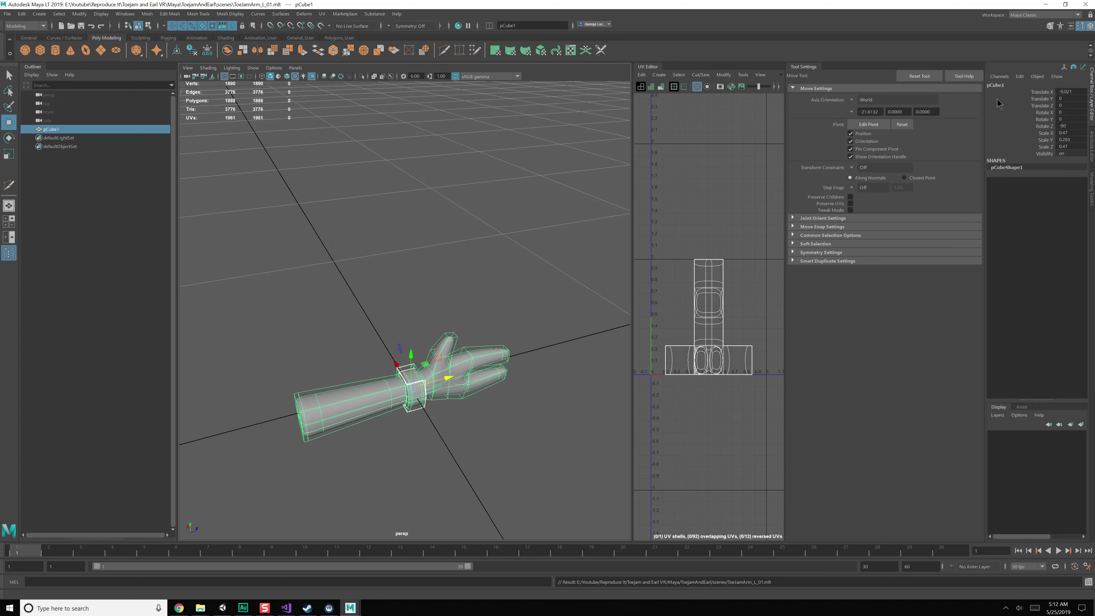
click(995, 85)
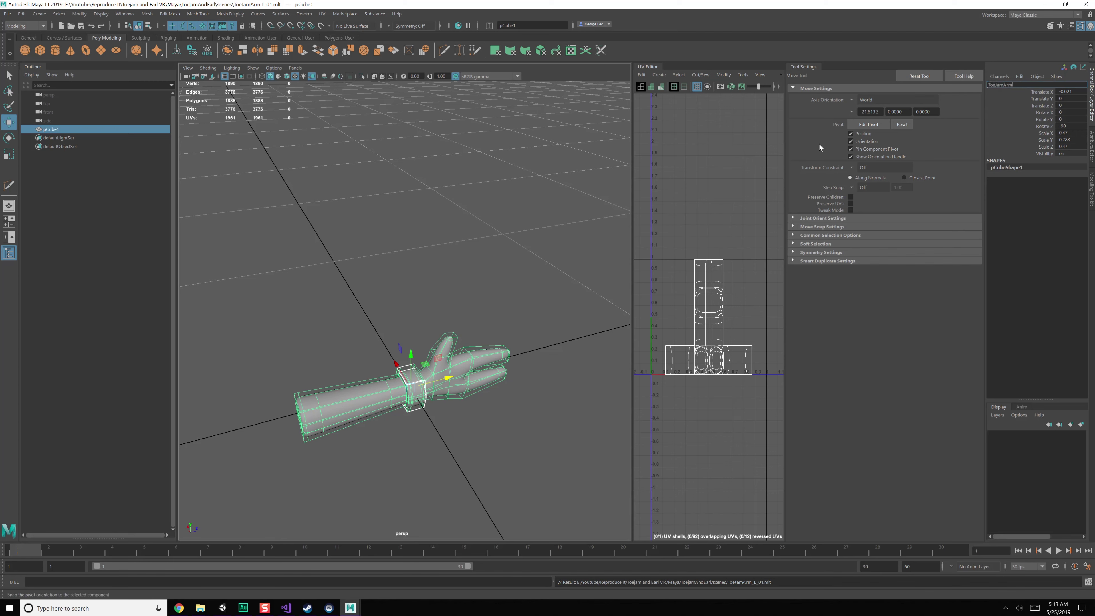
key(Return)
- Freeze the arm's translate, rotate and scale transformations and save the scene
click(79, 13)
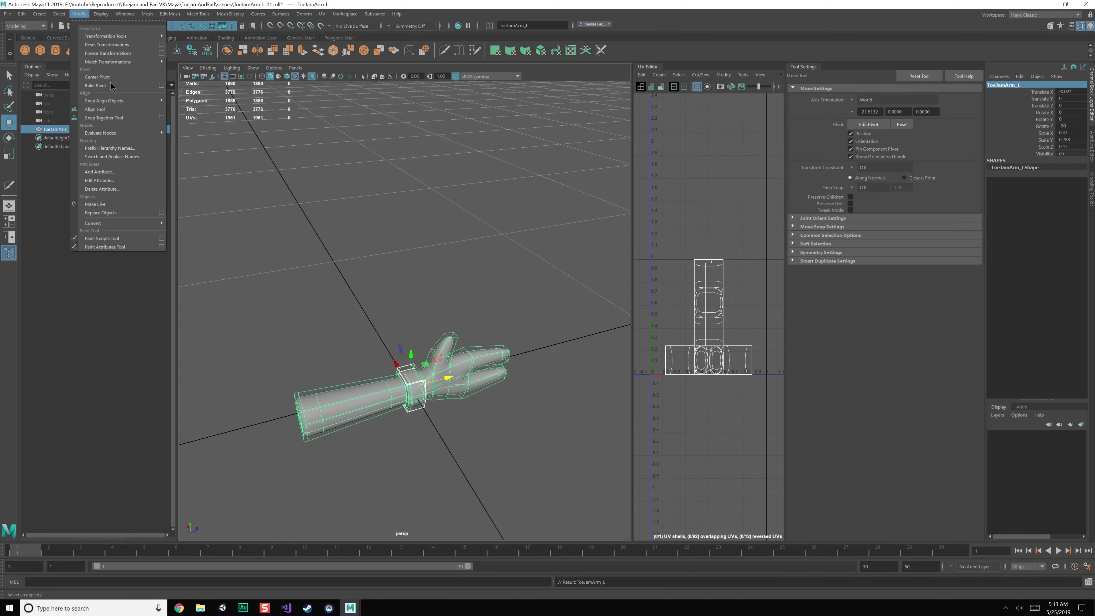
click(161, 53)
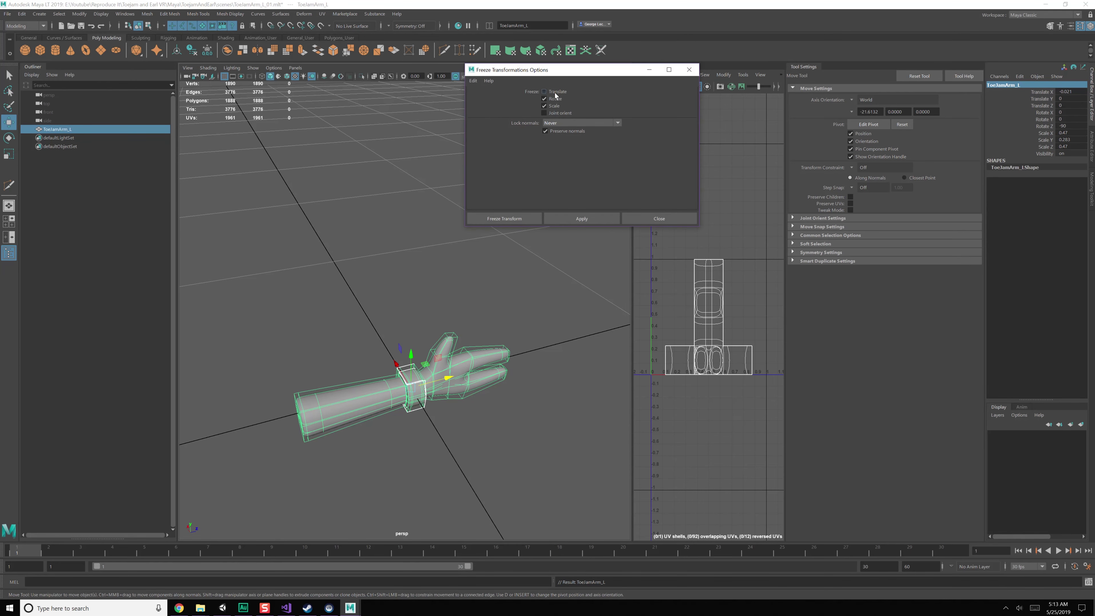
click(584, 220)
click(639, 221)
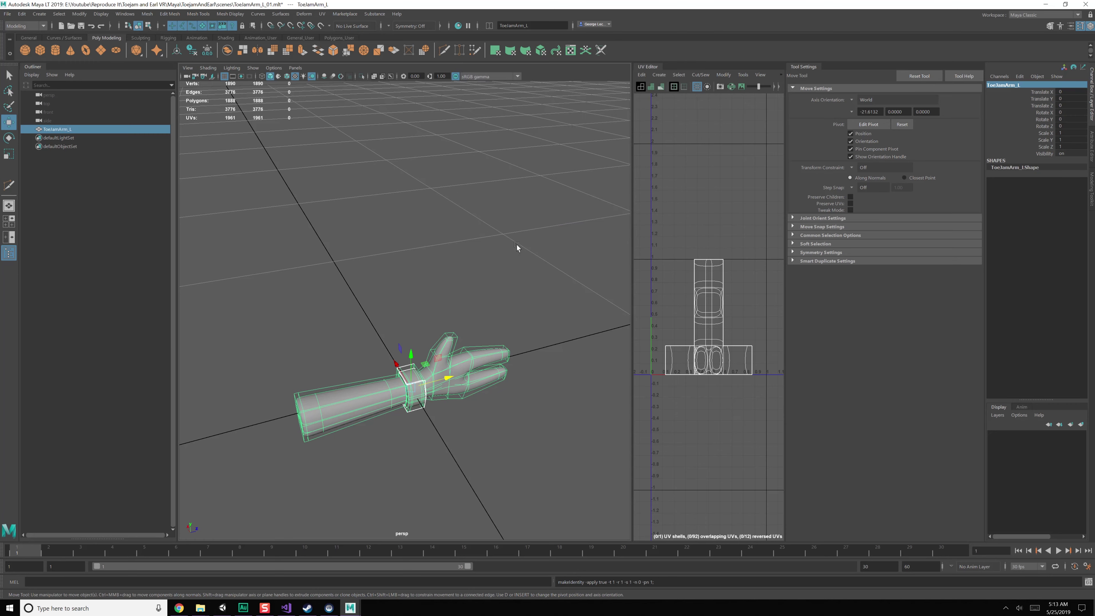
alt+drag(462, 262, 423, 284)
key(ctrl+s)
- Duplicate the ToeJamArm_L object in place
key(ctrl+d)
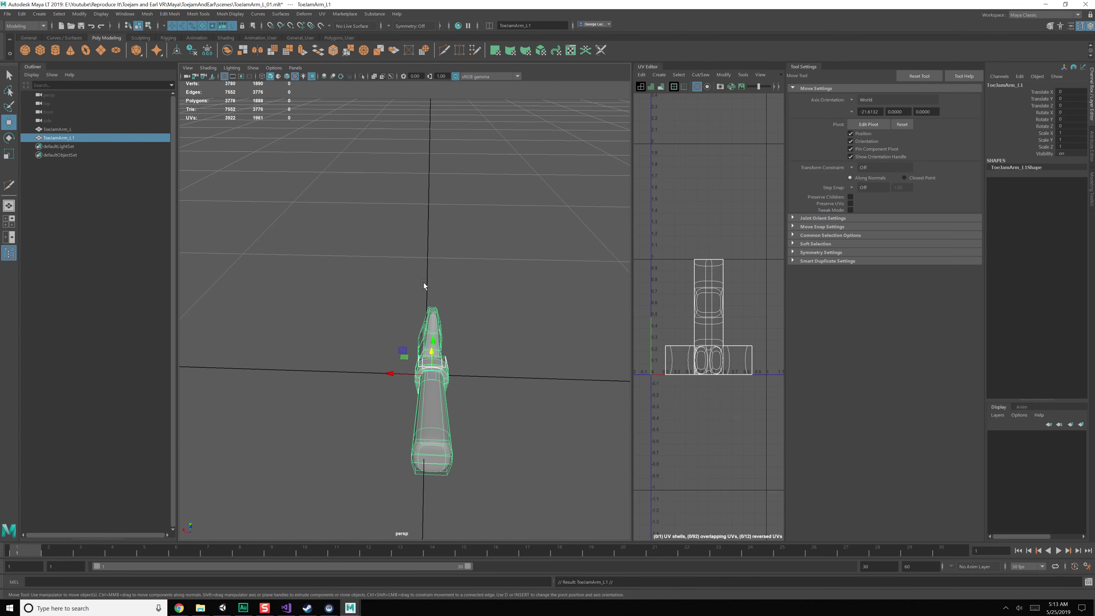
key(e)
key(r)
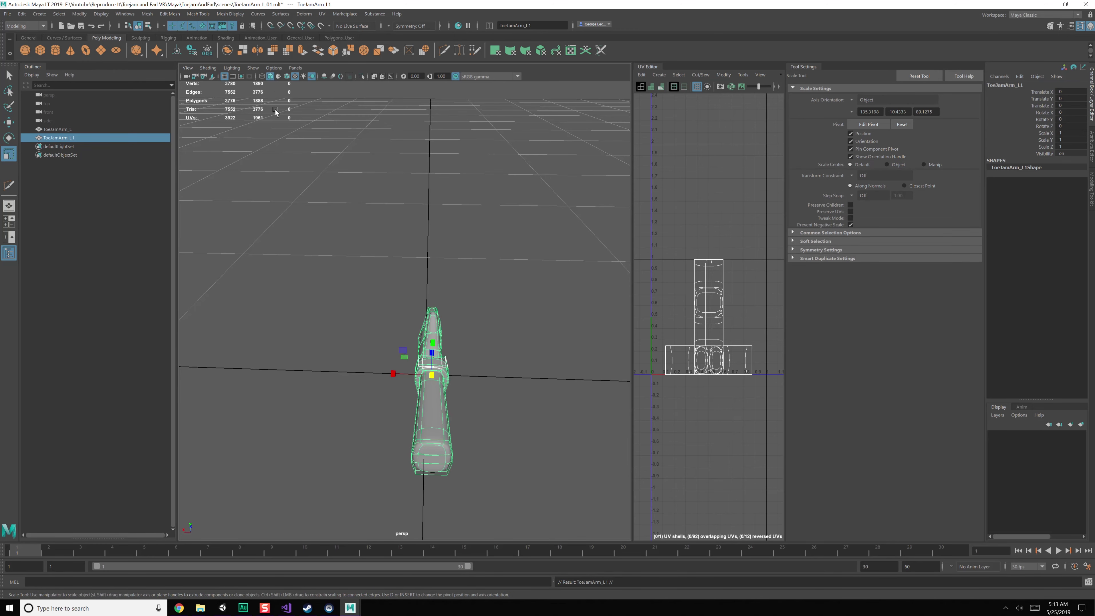
- Flip the duplicated arm across the world X axis with Mirror, using the Flip geometry type
key(space)
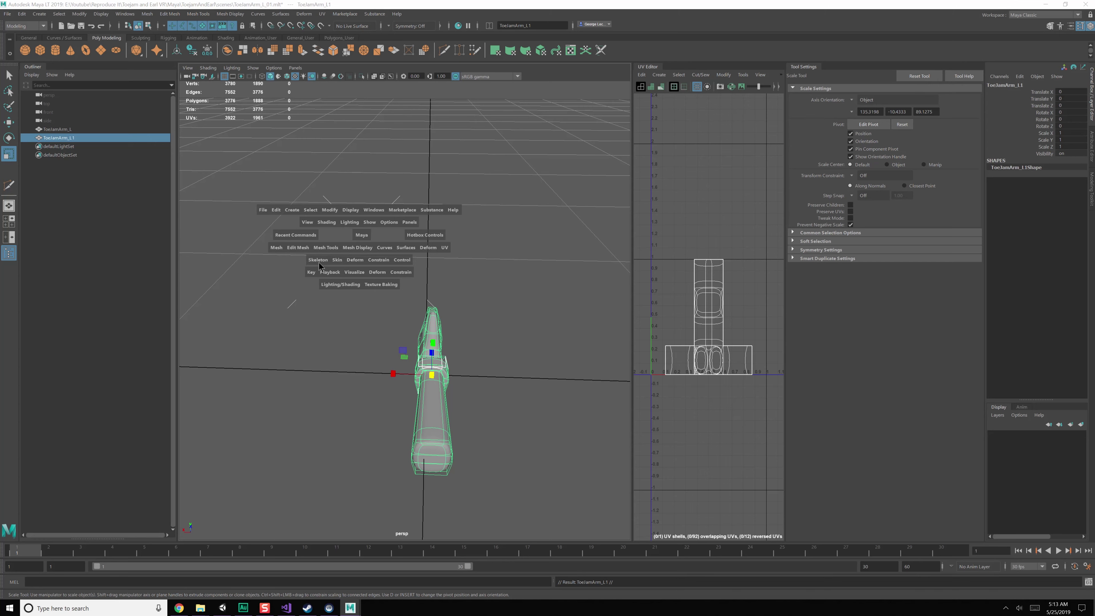
click(282, 247)
click(351, 372)
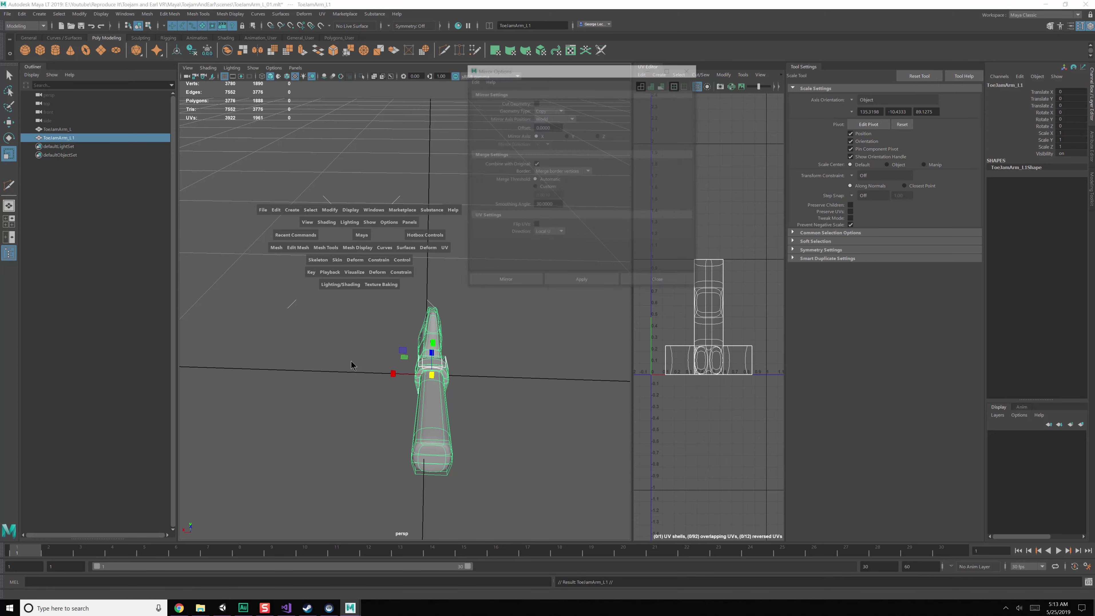
click(551, 111)
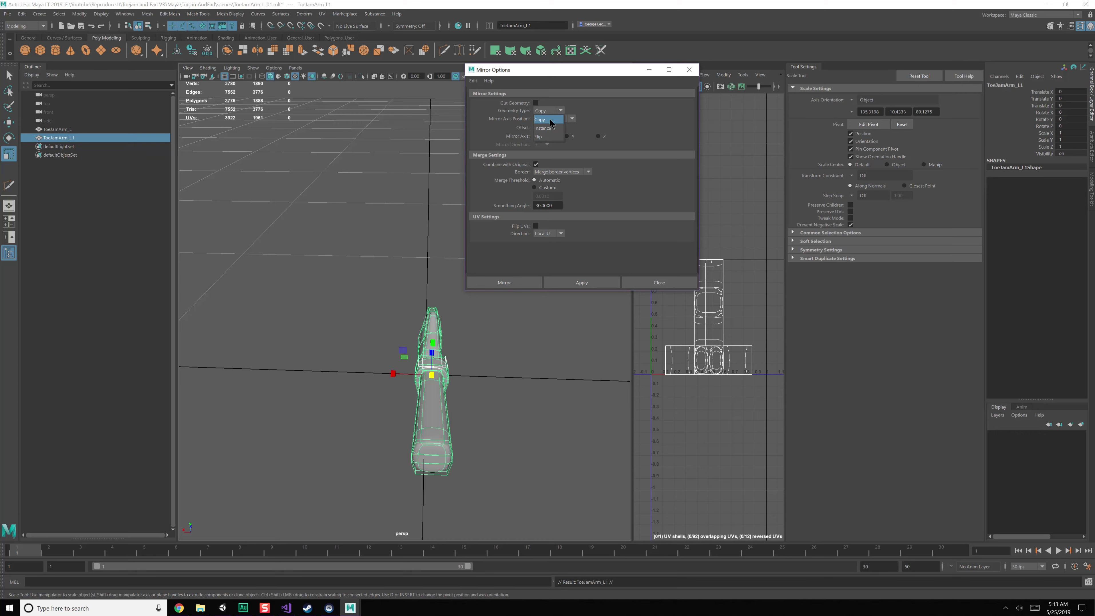
click(547, 136)
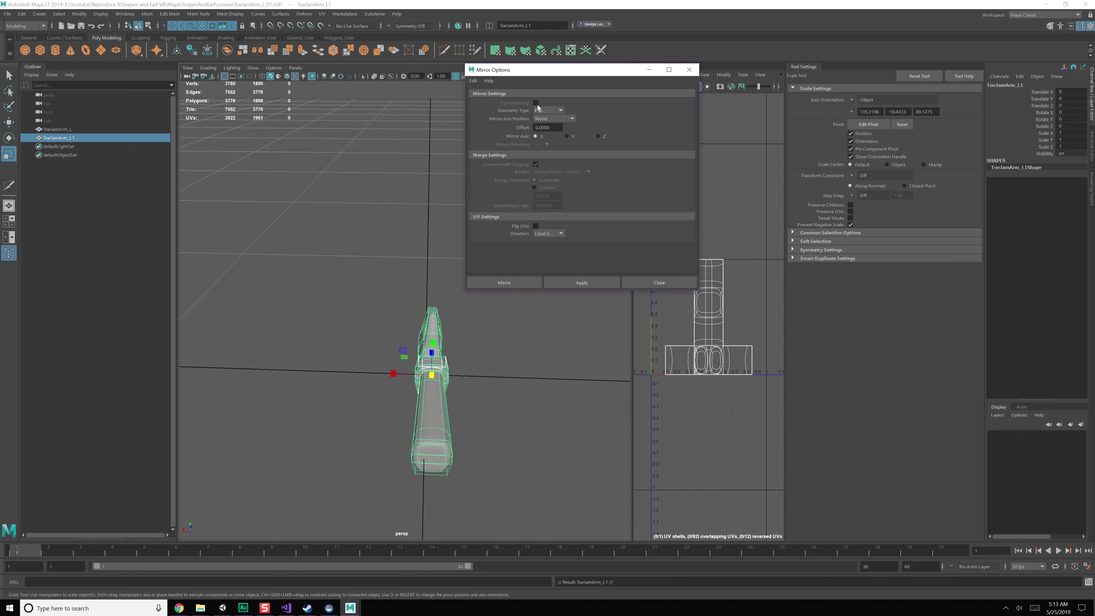
click(577, 286)
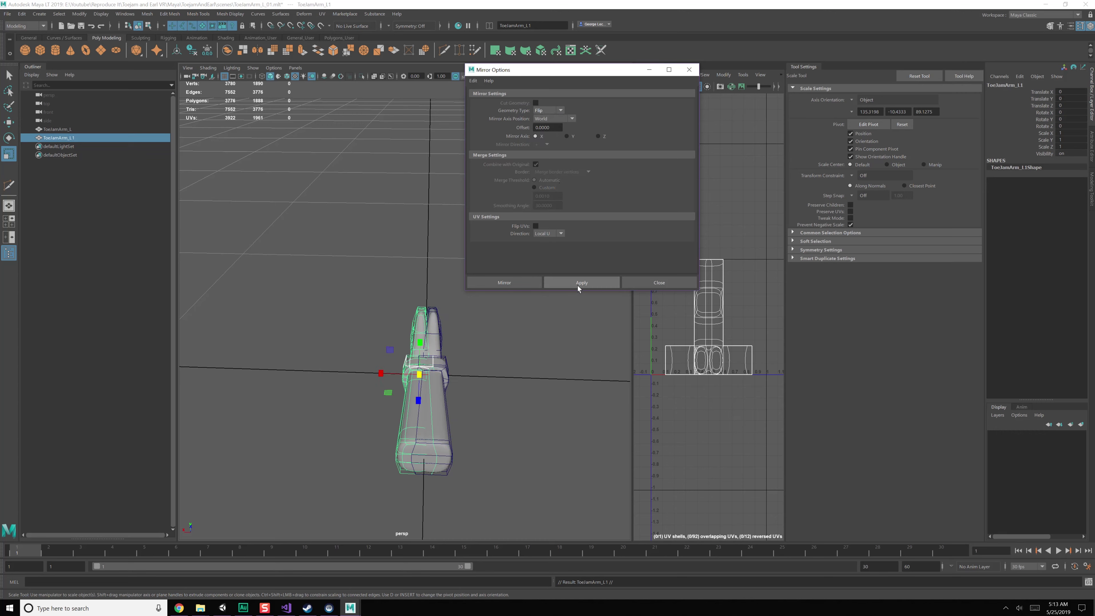
click(644, 282)
- Rename the mirrored arm object ToeJamArm_R
click(1018, 86)
text(R)
key(Return)
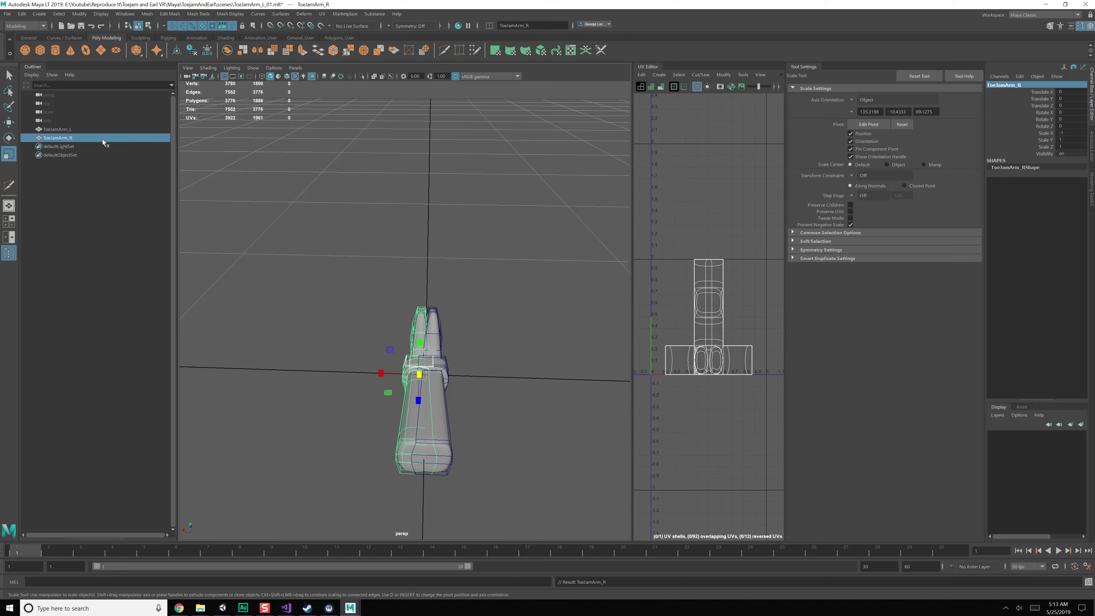
- Select ToeJamArm_L, open the Game Exporter and browse to the game project's Assets/Models folder for the export path
click(87, 130)
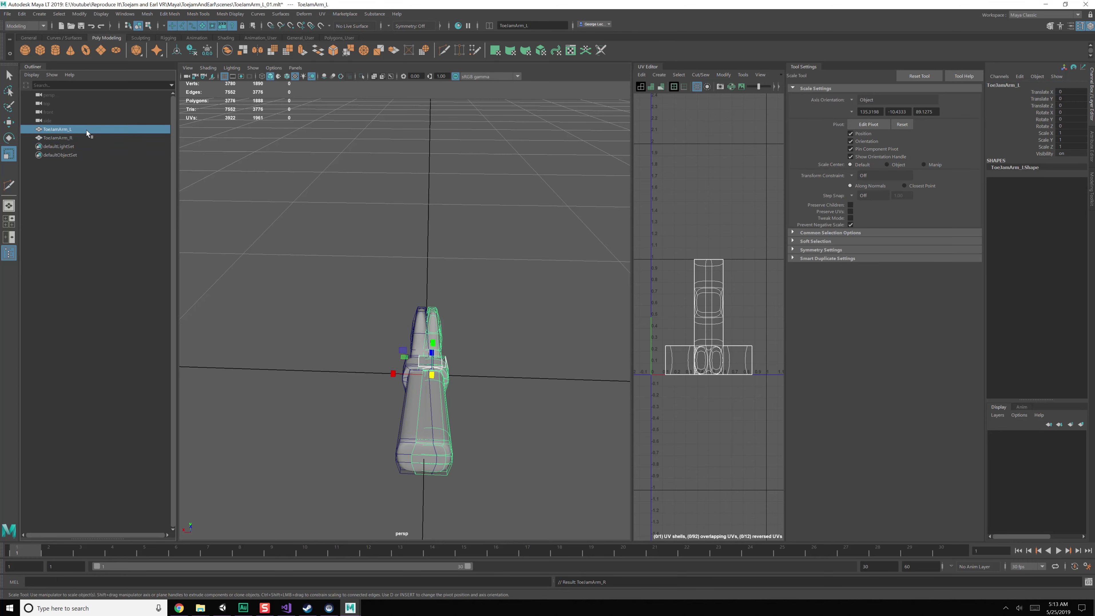
click(8, 15)
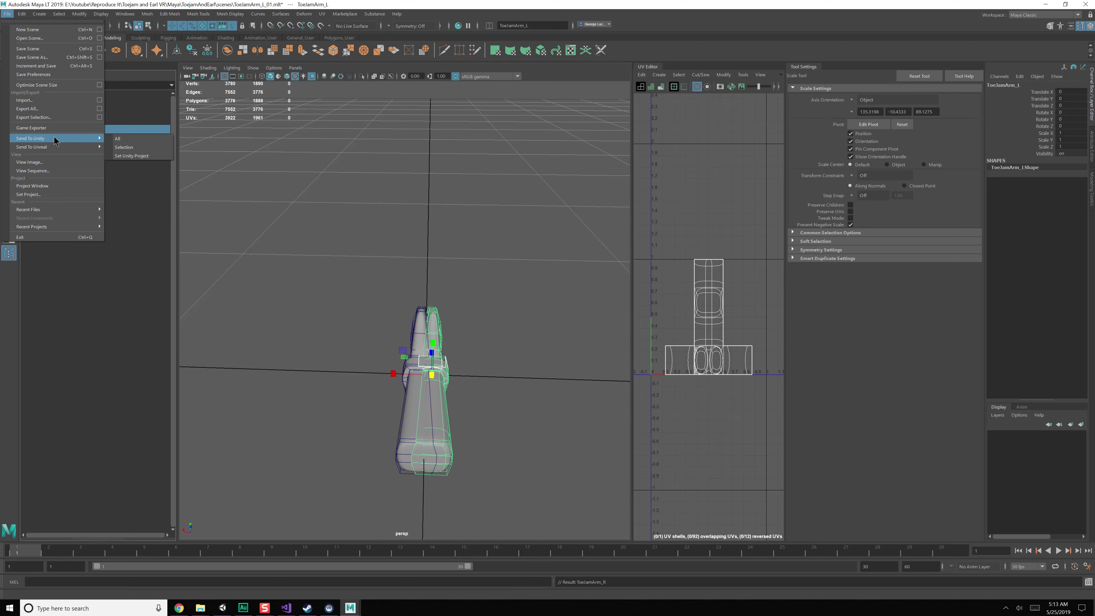
click(54, 128)
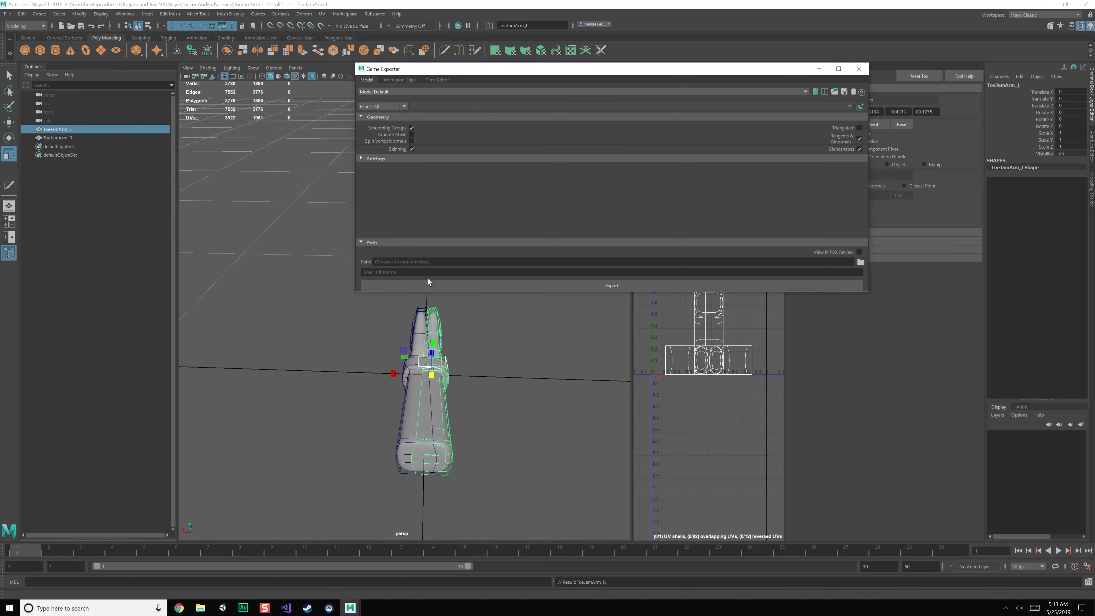
click(428, 262)
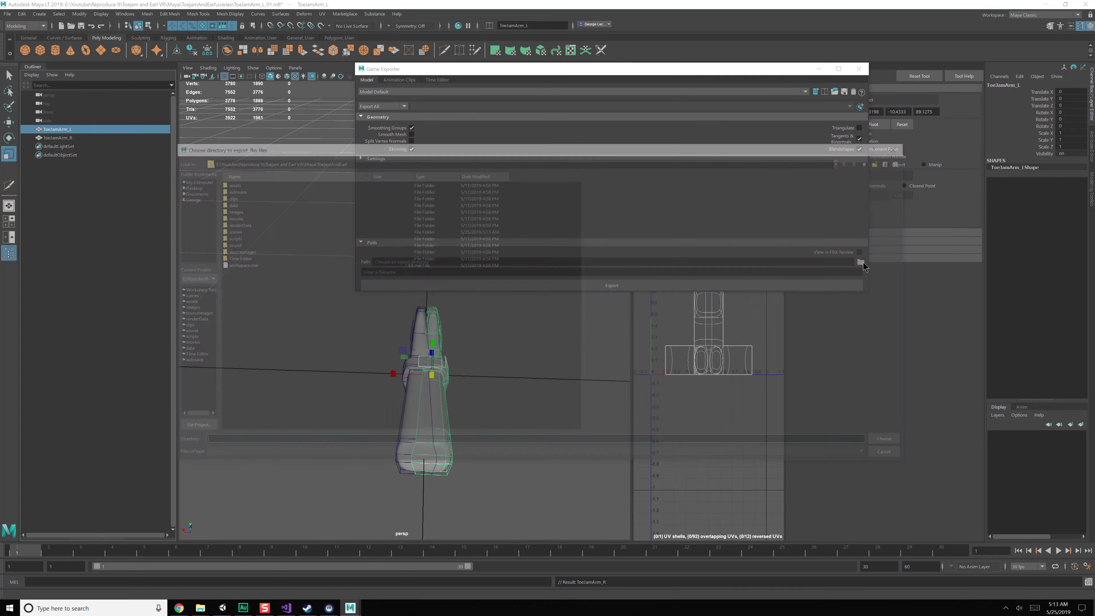
click(861, 261)
click(874, 160)
double_click(245, 192)
double_click(242, 183)
double_click(240, 188)
- Create a folder named Arms inside Models and open it
right_click(256, 284)
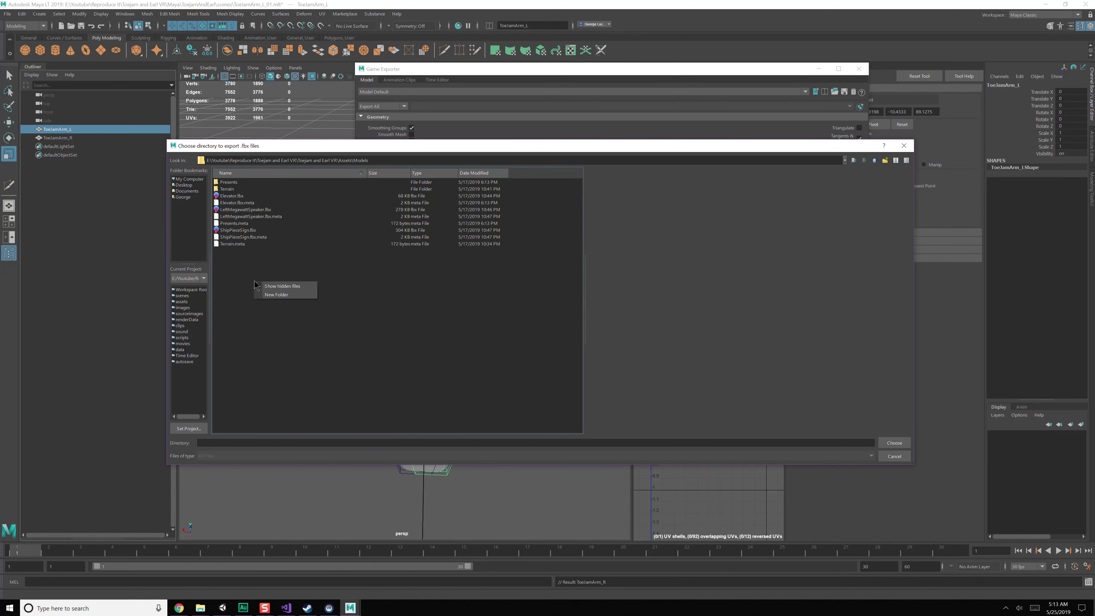
click(283, 295)
text(Arms)
key(Return)
double_click(226, 182)
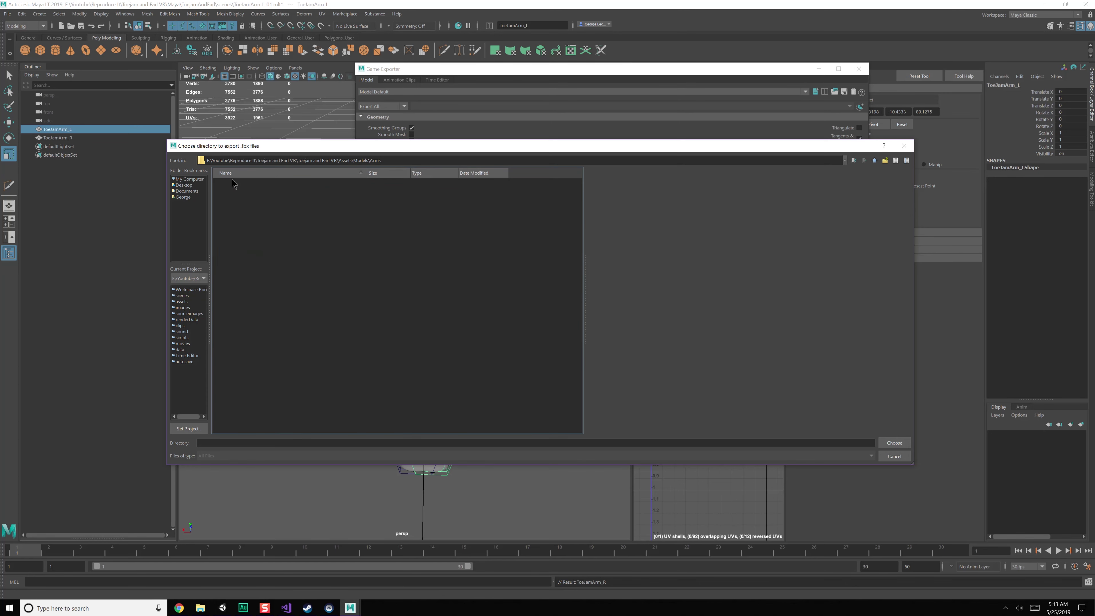
- Choose the Arms folder as the export path and export the model with the file name ToeJamArm_L
click(300, 442)
text(ToeJamArm_L)
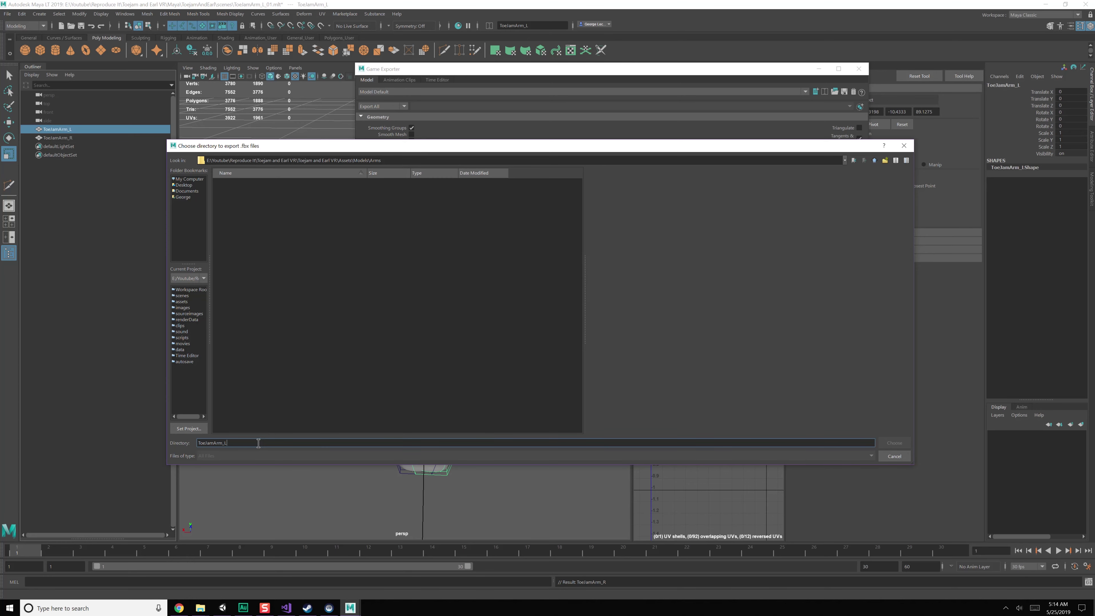
drag(243, 443, 163, 445)
key(ctrl+x)
click(897, 444)
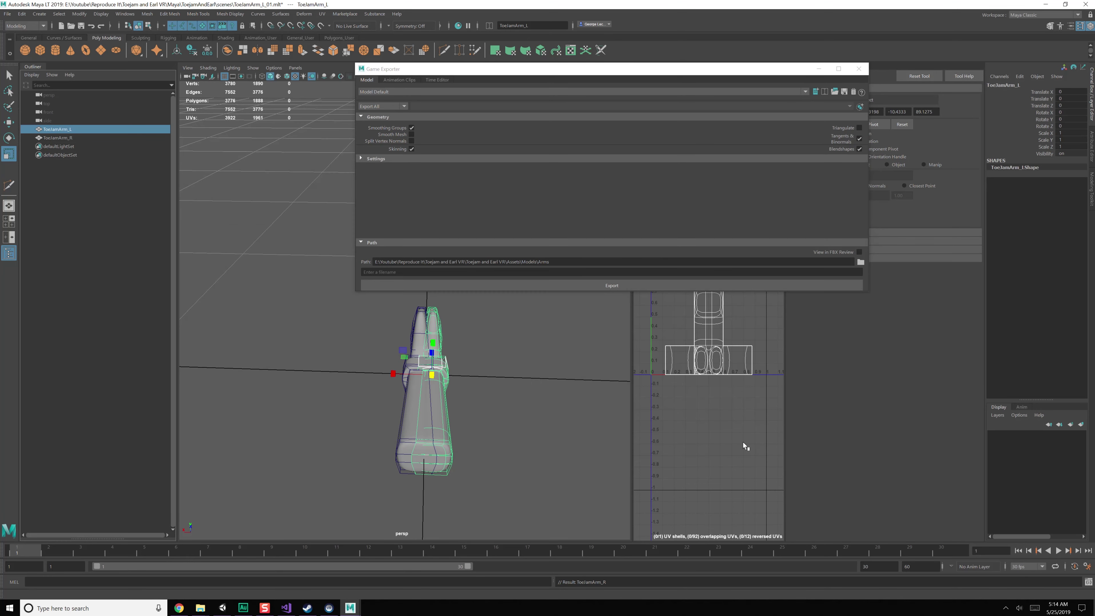
click(581, 274)
key(ctrl+v)
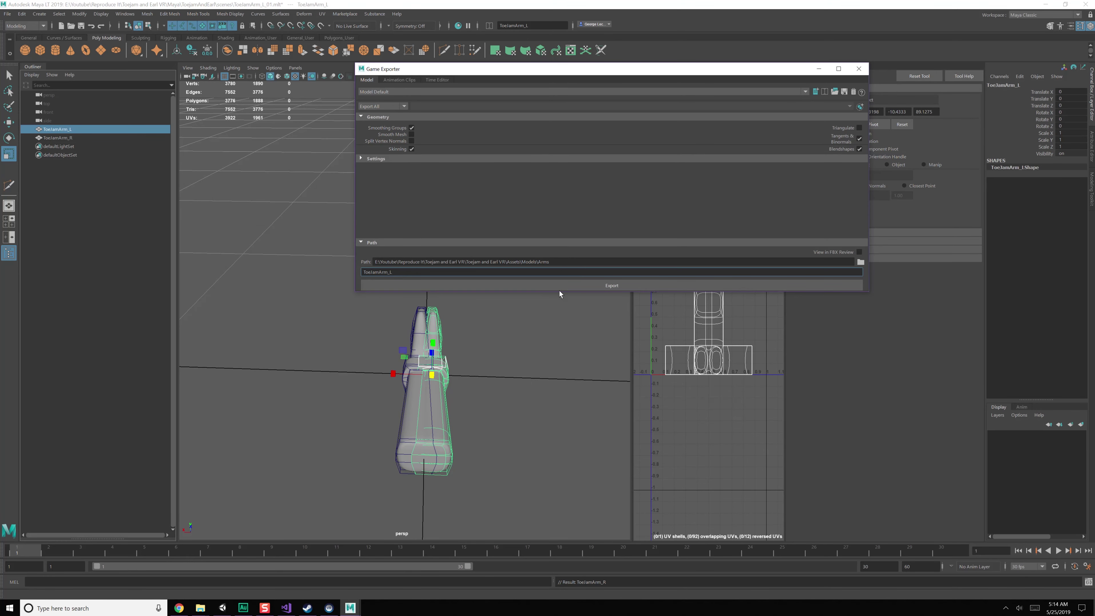
click(560, 286)
click(605, 197)
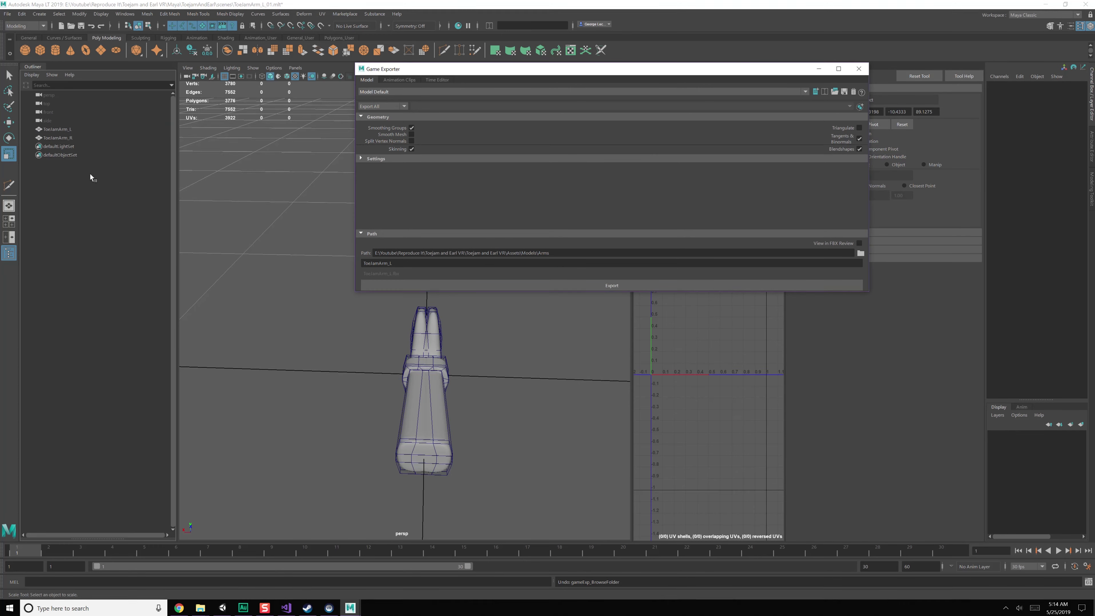
- Select ToeJamArm_R, export it to the same folder as ToeJamArm_R, and close the Game Exporter
click(58, 138)
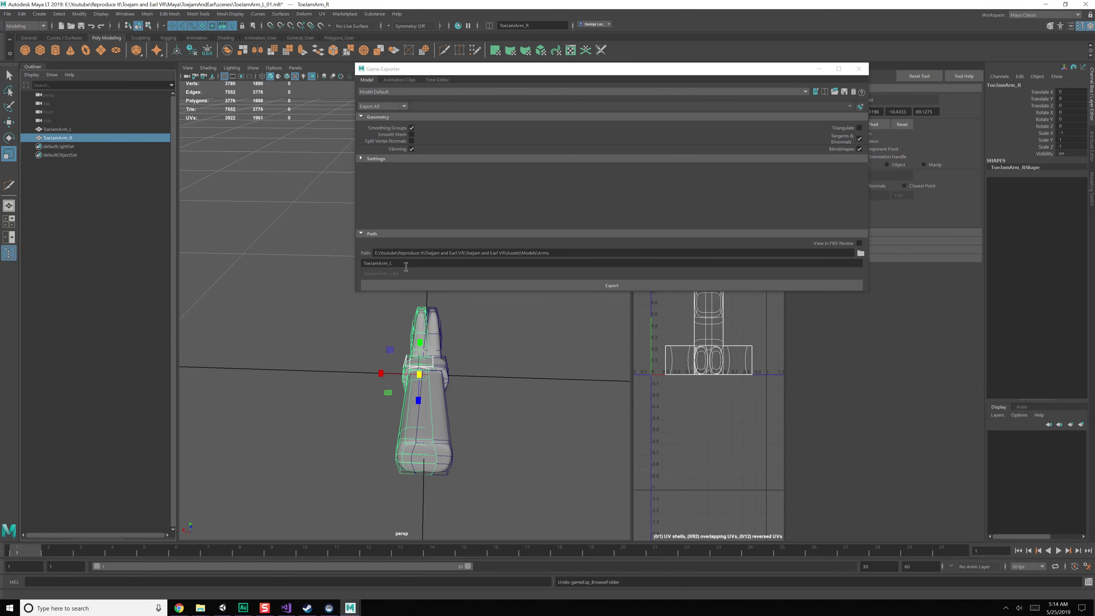
click(427, 263)
text(R)
click(618, 285)
click(612, 193)
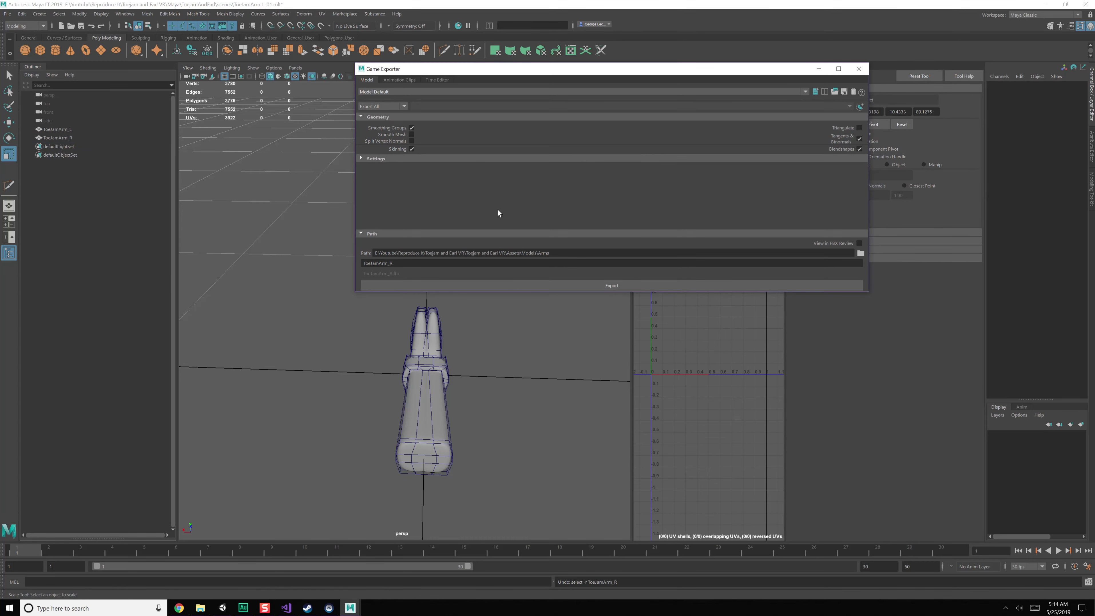
click(858, 69)
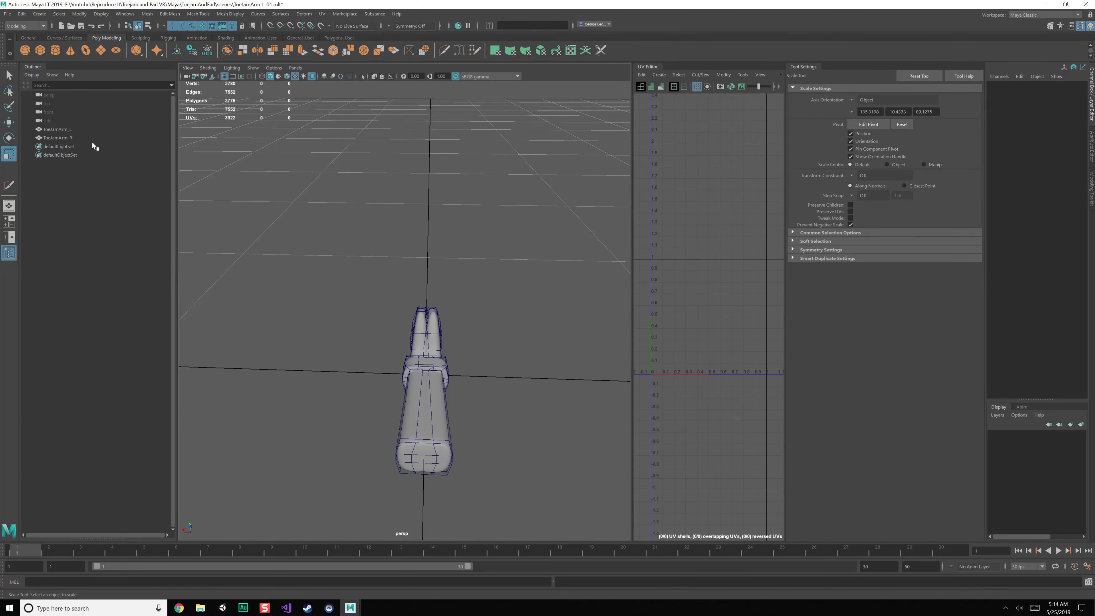
- Hide ToeJamArm_R, leaving only the left arm in the scene view
click(80, 138)
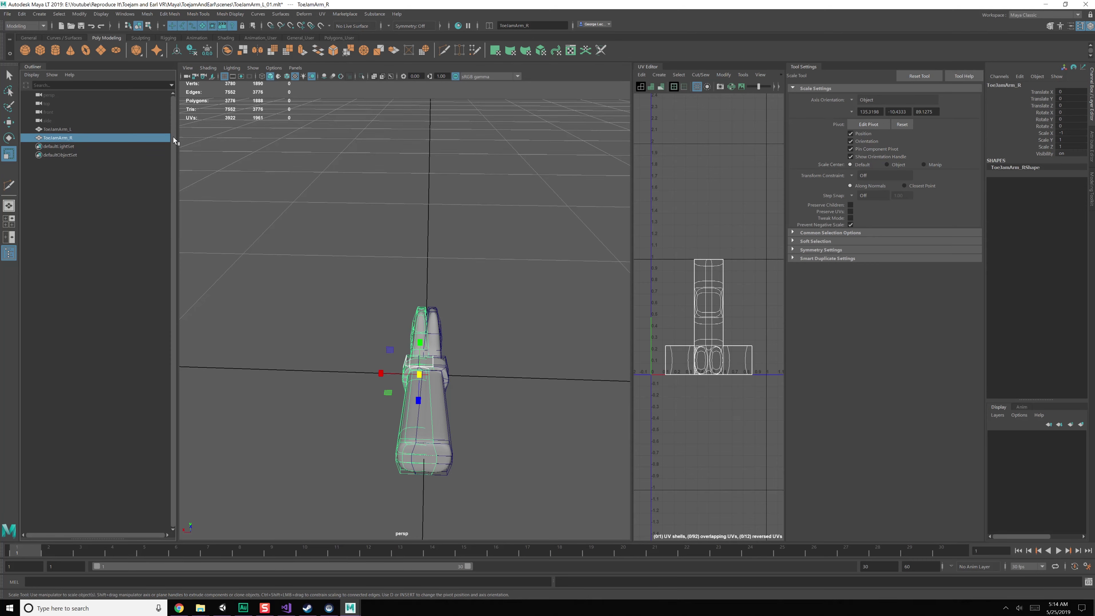
key(ctrl+h)
click(423, 369)
alt+drag(347, 363, 378, 449)
key(w)
click(378, 449)
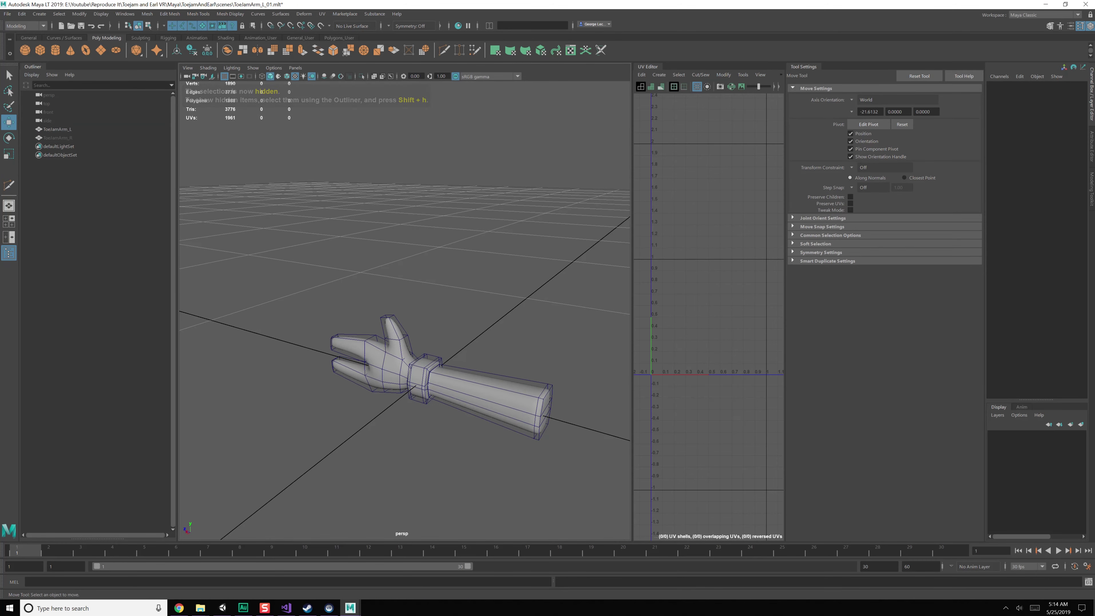
- In Chrome, search images for "toejam and earl sega icarus wing" and examine the Build Log Icarus Wings screenshot as reference
drag(1094, 100, 471, 94)
scroll(469, 249, up, 5)
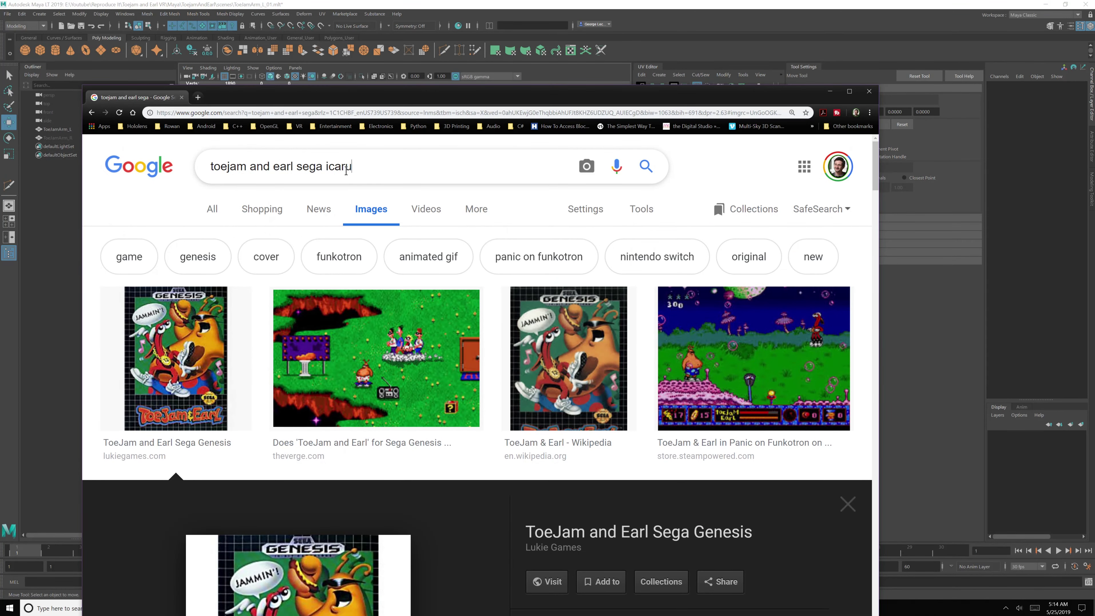
key(Return)
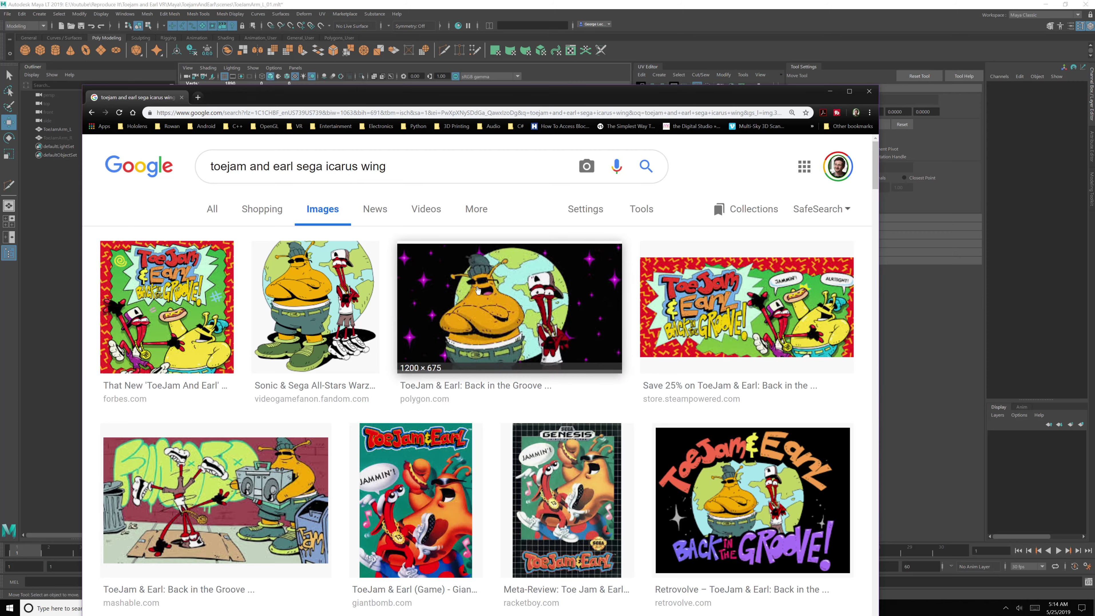
scroll(431, 407, down, 5)
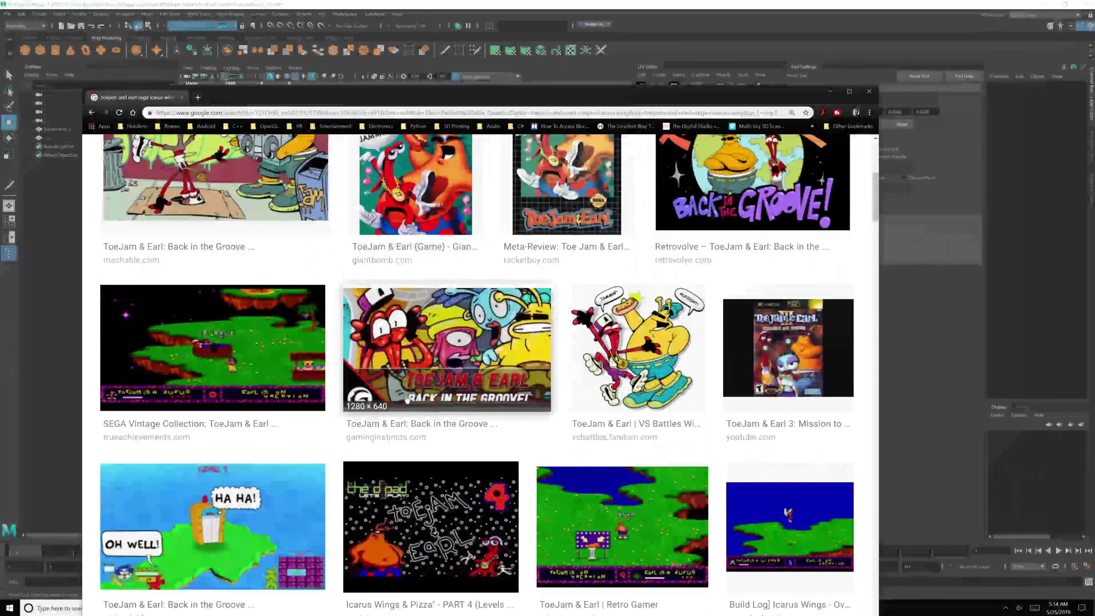
scroll(407, 400, down, 6)
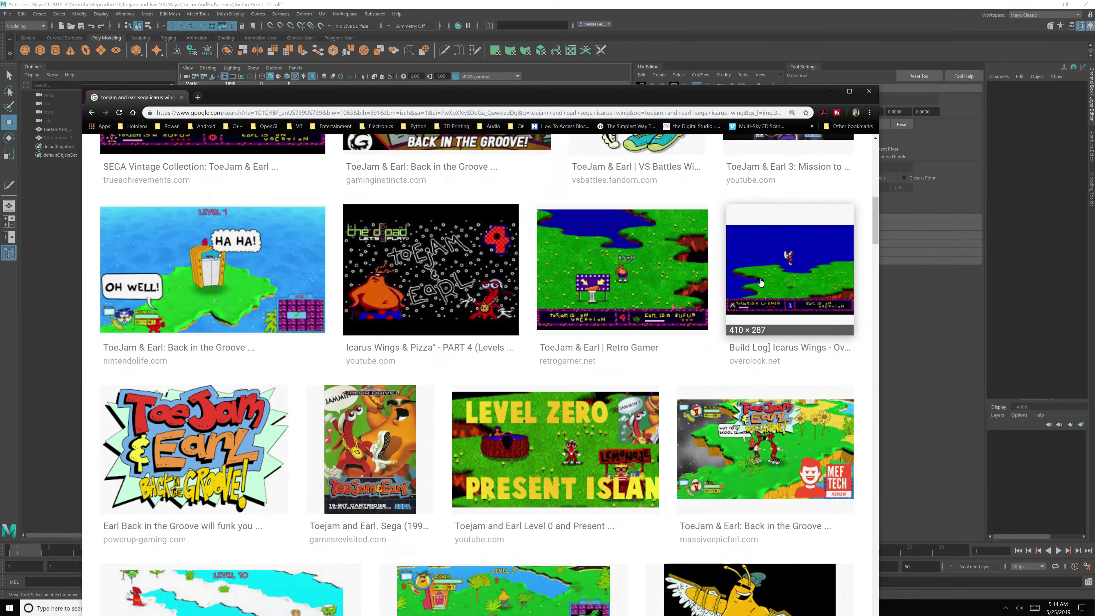
click(761, 283)
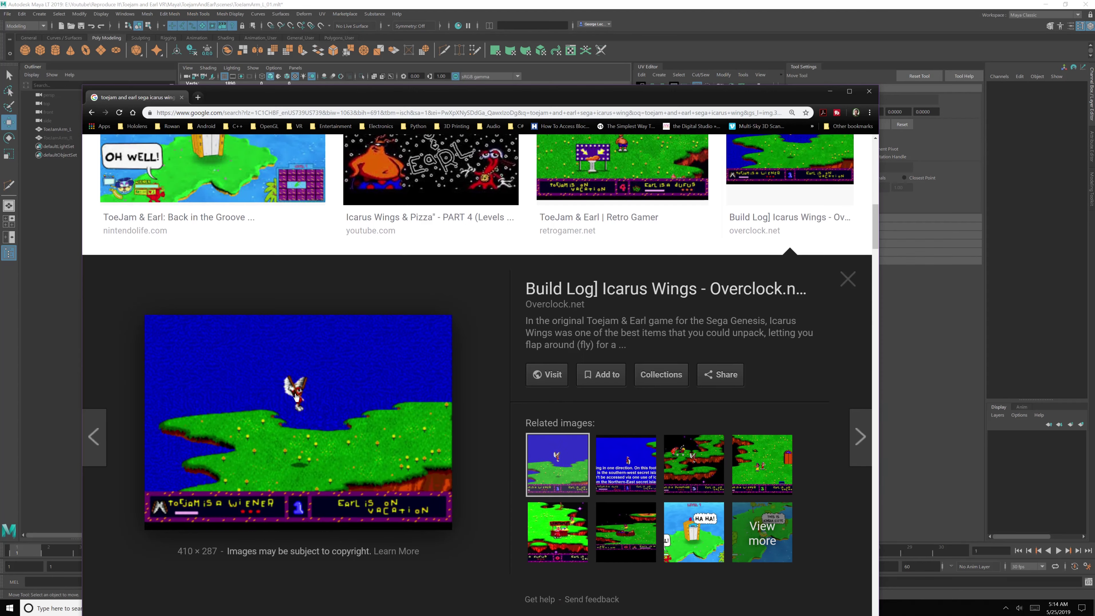
drag(384, 97, 1094, 104)
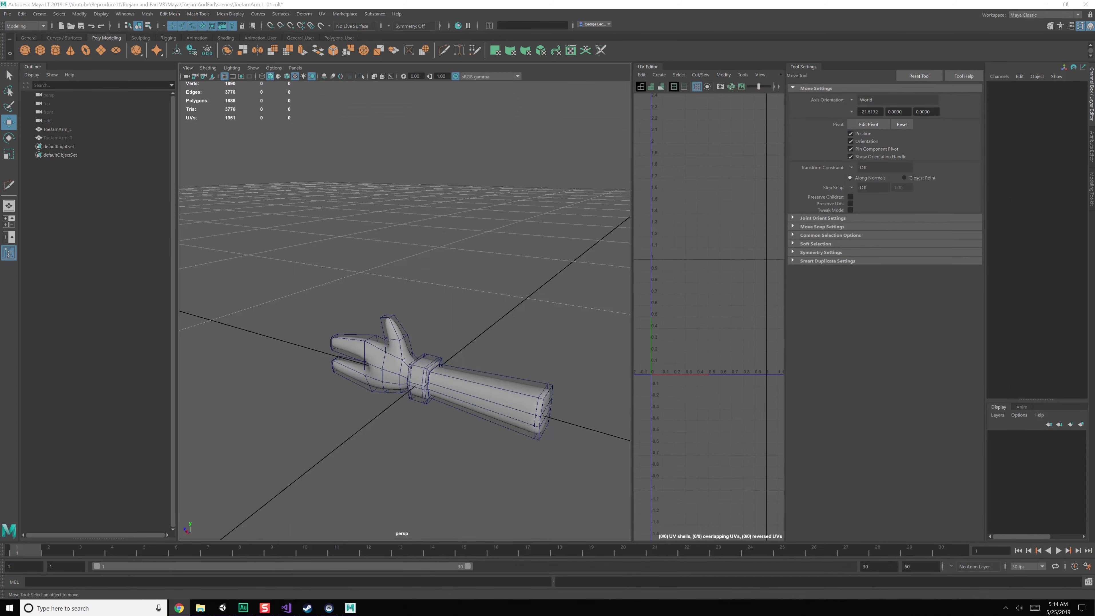
- Create a polygon cube as a long thin beam along the arm, about 0.049 wide, 0.049 high and 1.511 deep
alt+drag(430, 317, 452, 301)
alt+middle_drag(451, 301, 454, 254)
alt+drag(453, 255, 407, 354)
click(43, 51)
scroll(414, 349, down, 3)
drag(512, 299, 110, 299)
- Move the beam directly beneath the hand and forearm, running parallel to the arm
alt+drag(258, 396, 258, 324)
alt+middle_drag(259, 324, 312, 322)
mouse_move(312, 322)
alt+mouse_down()
mouse_move(302, 329)
mouse_move(321, 313)
alt+mouse_up()
key(w)
alt+middle_drag(442, 318, 422, 319)
mouse_move(362, 269)
mouse_down()
mouse_move(363, 300)
mouse_move(354, 288)
mouse_up()
scroll(489, 344, up, 4)
alt+middle_drag(489, 344, 430, 314)
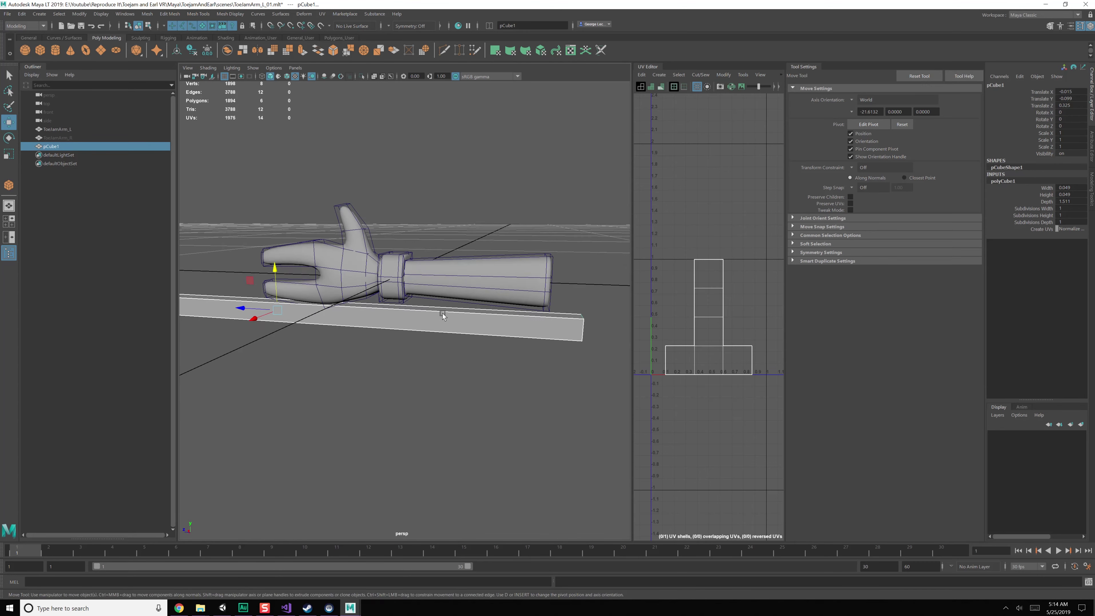
alt+drag(430, 315, 410, 314)
key(ctrl+z)
- Duplicate ToeJamArm_L in place and hide the original arm
click(65, 131)
key(ctrl+d)
key(ctrl+h)
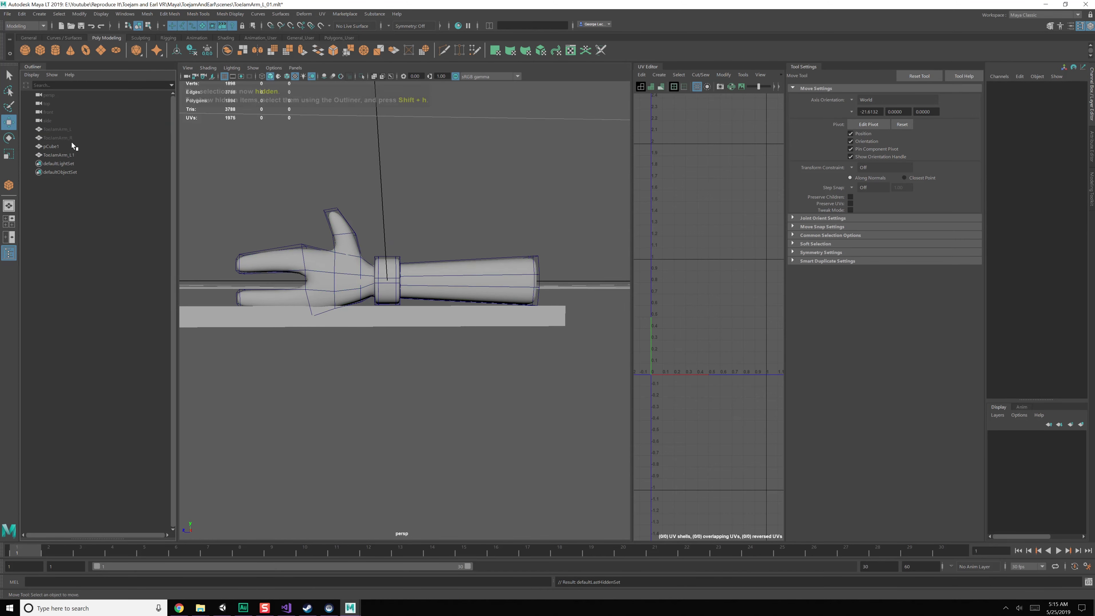
- Rename the duplicated left arm ToeJamWings_L
click(65, 155)
double_click(62, 154)
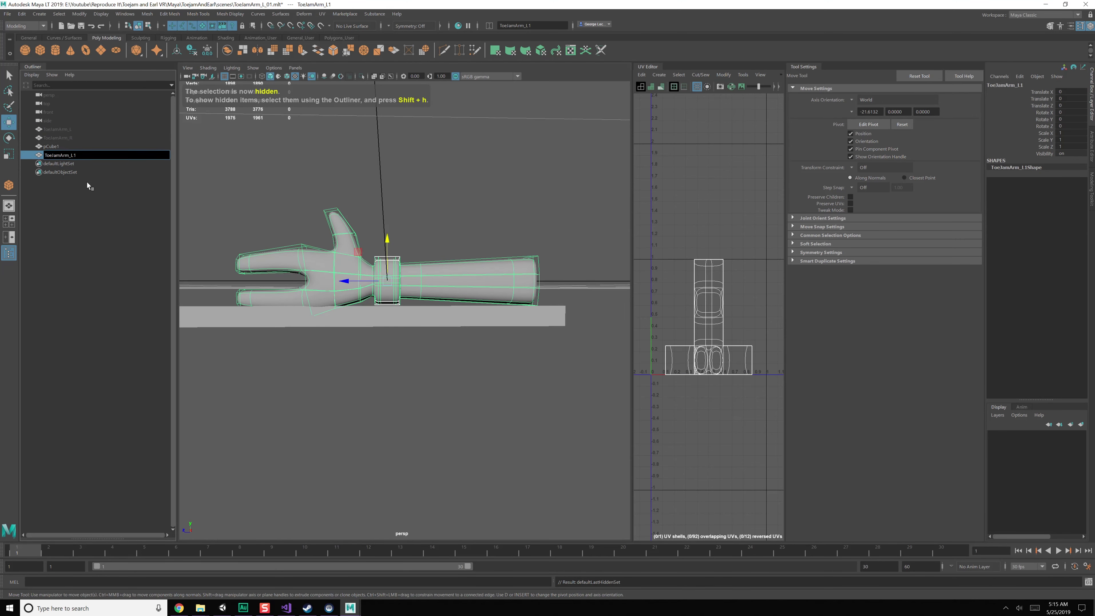
key(Left)
key(Left)
text(W)
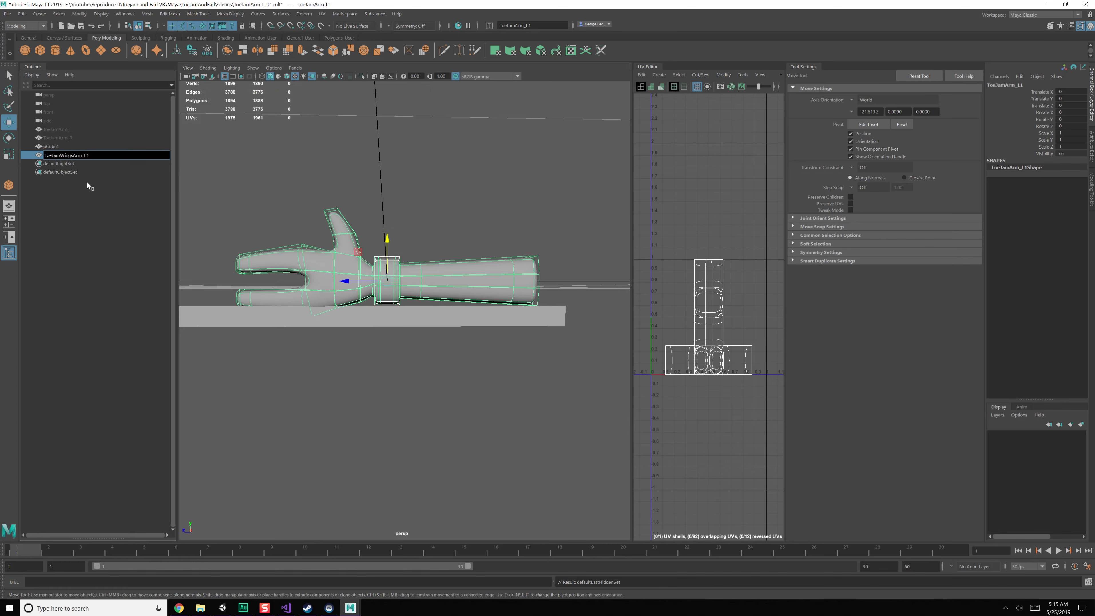
key(BackSpace)
key(Return)
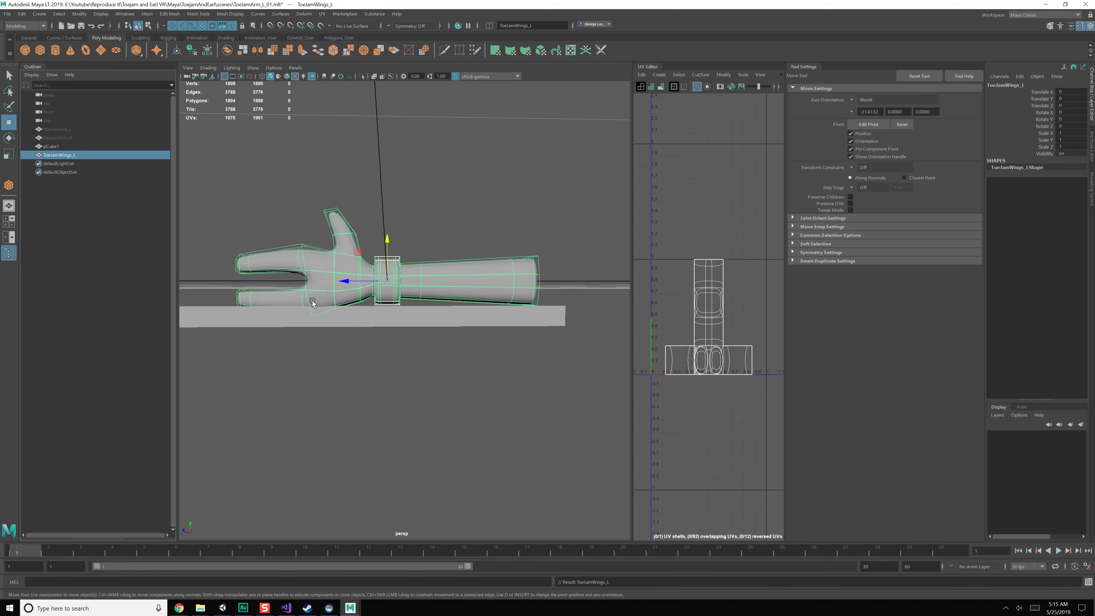
- Reposition the lower finger and palm-edge vertices of ToeJamWings_L where the hand meets the beam
alt+middle_drag(312, 301, 381, 297)
mouse_move(381, 298)
alt+mouse_down()
mouse_move(413, 317)
mouse_move(390, 312)
alt+mouse_up()
scroll(401, 327, up, 3)
right_drag(391, 311, 338, 311)
drag(249, 285, 413, 354)
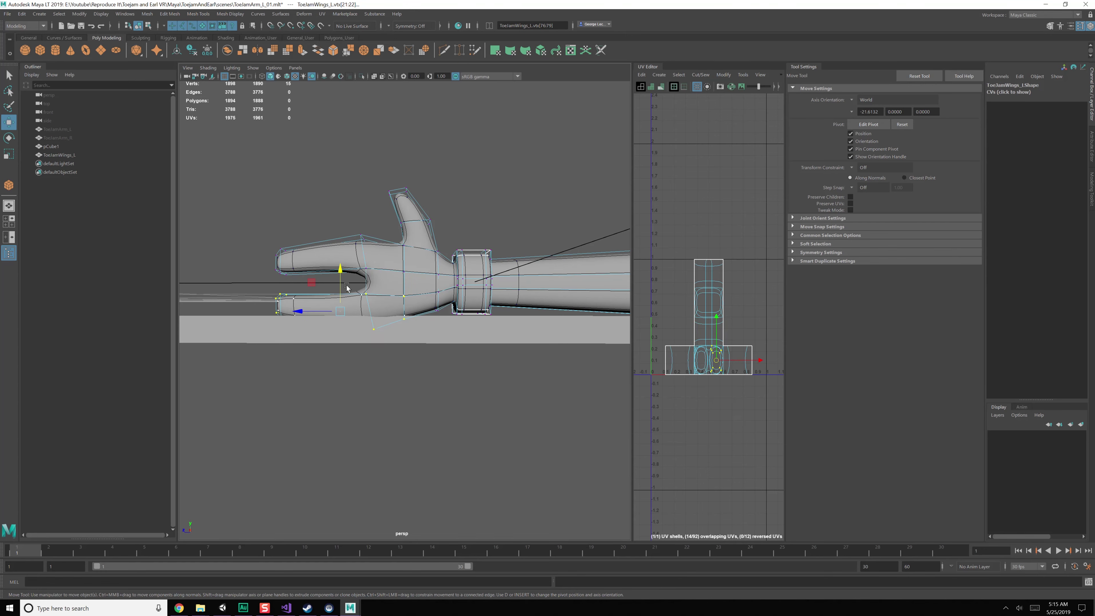
drag(344, 283, 422, 313)
scroll(426, 320, up, 5)
scroll(398, 293, down, 2)
drag(405, 256, 407, 281)
- Return to object mode, clear the selection and examine how the hand and forearm sit on the beam from both ends
alt+drag(461, 298, 477, 346)
scroll(478, 319, down, 5)
scroll(478, 320, down, 4)
click(490, 334)
key(F8)
key(F8)
key(F8)
key(F8)
click(468, 374)
alt+drag(565, 343, 399, 339)
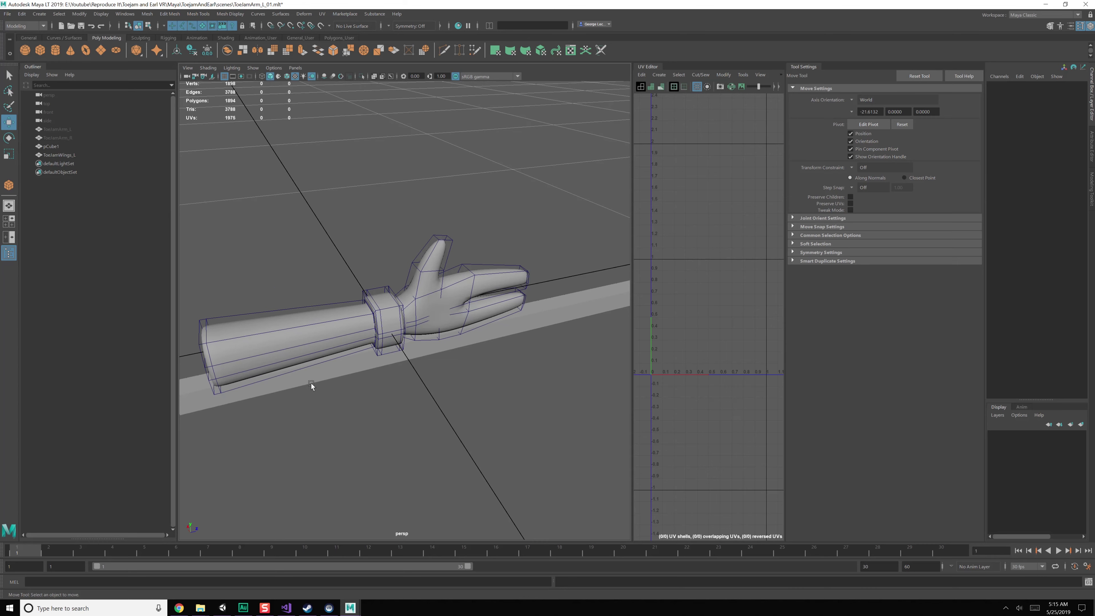
alt+drag(306, 380, 395, 313)
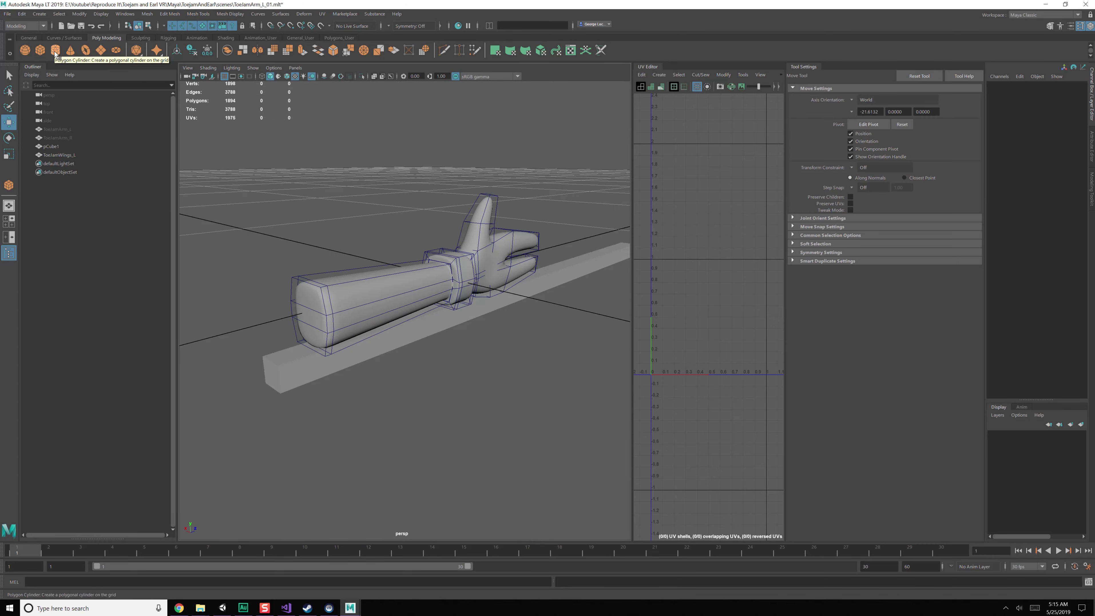
- Create a flat polygon cylinder about 0.089 in radius and 0.024 high beside the beam, and set its Z rotation to 90
alt+drag(459, 320, 457, 329)
drag(445, 385, 477, 418)
mouse_move(477, 418)
mouse_down()
mouse_move(463, 413)
mouse_move(470, 396)
mouse_move(498, 403)
mouse_up()
key(e)
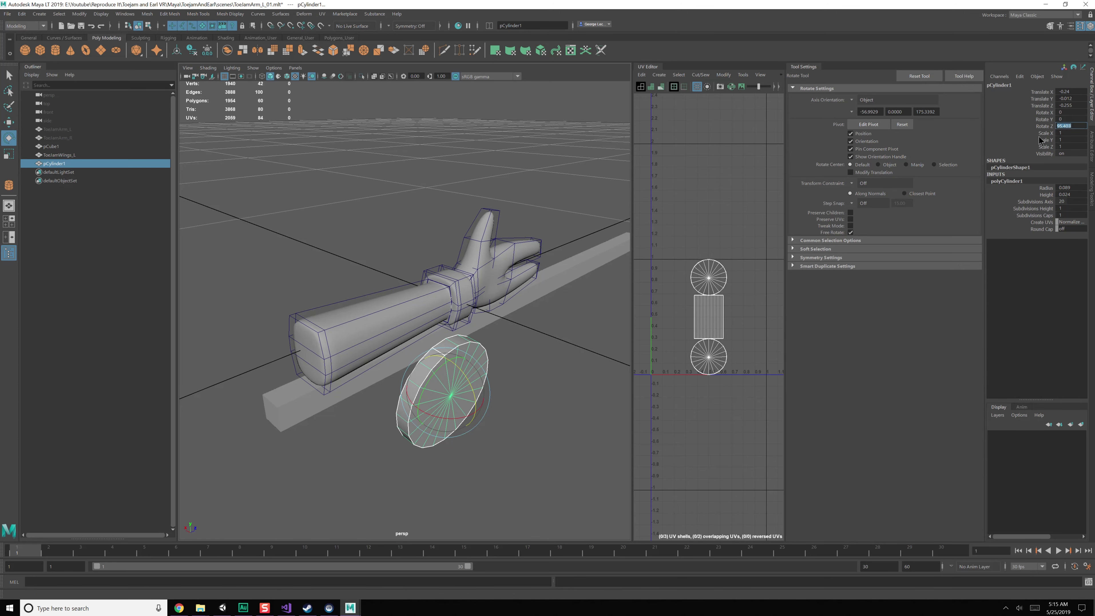
text(90)
key(Return)
- Set the cylinder's X rotation to 90 so its round caps face along the forearm
alt+drag(369, 355, 417, 338)
drag(565, 345, 520, 344)
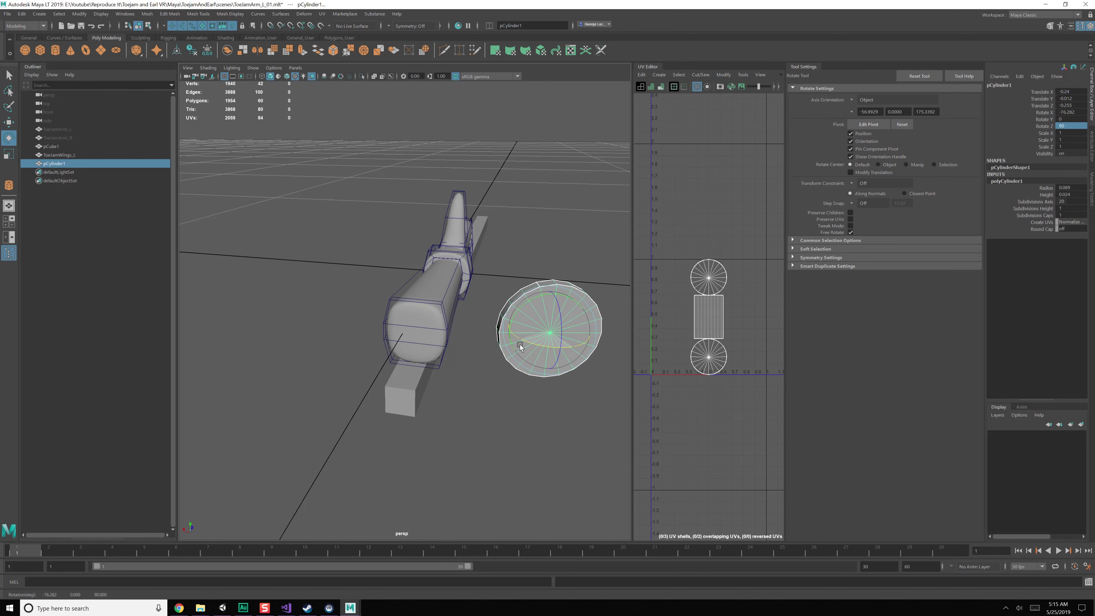
double_click(1073, 111)
key(Return)
alt+drag(526, 268, 506, 281)
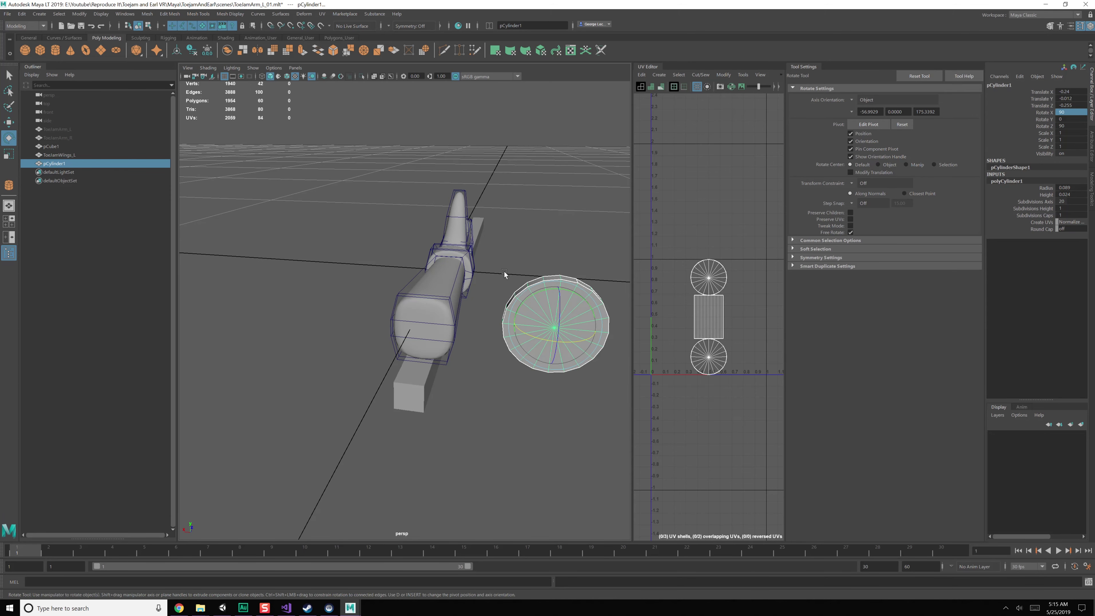
key(w)
- Extrude both sets of cylinder cap faces, scale them slightly inward, and delete the inset faces to leave two thin rims
alt+drag(529, 326, 460, 323)
right_drag(347, 309, 348, 324)
click(364, 324)
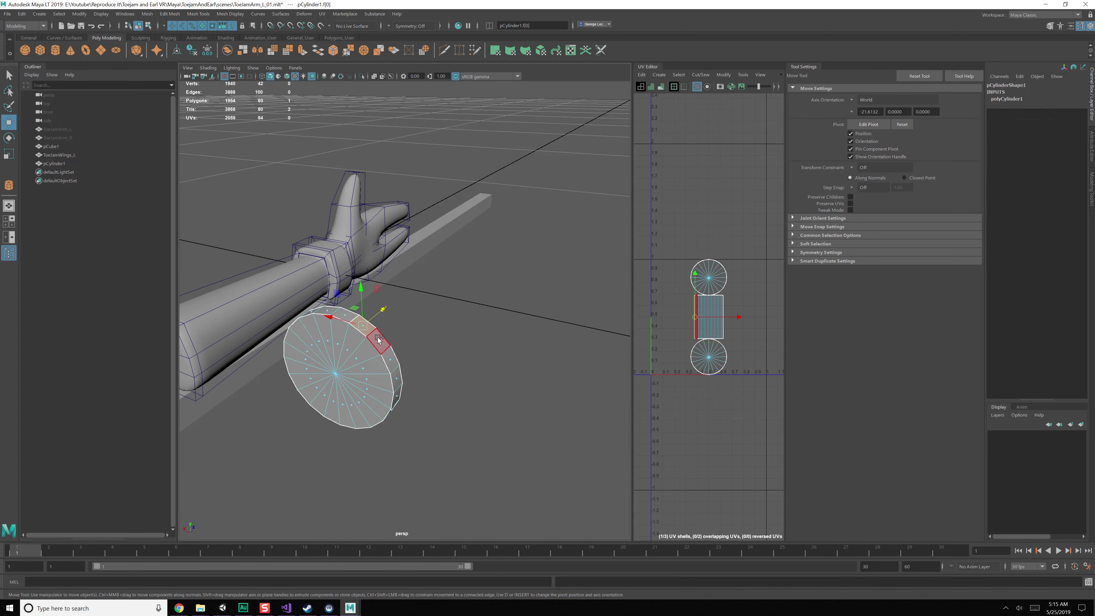
shift+double_click(380, 339)
shift+right_click(379, 339)
scroll(387, 353, up, 3)
alt+drag(387, 354, 405, 334)
key(e)
key(r)
drag(444, 304, 464, 186)
drag(561, 292, 562, 296)
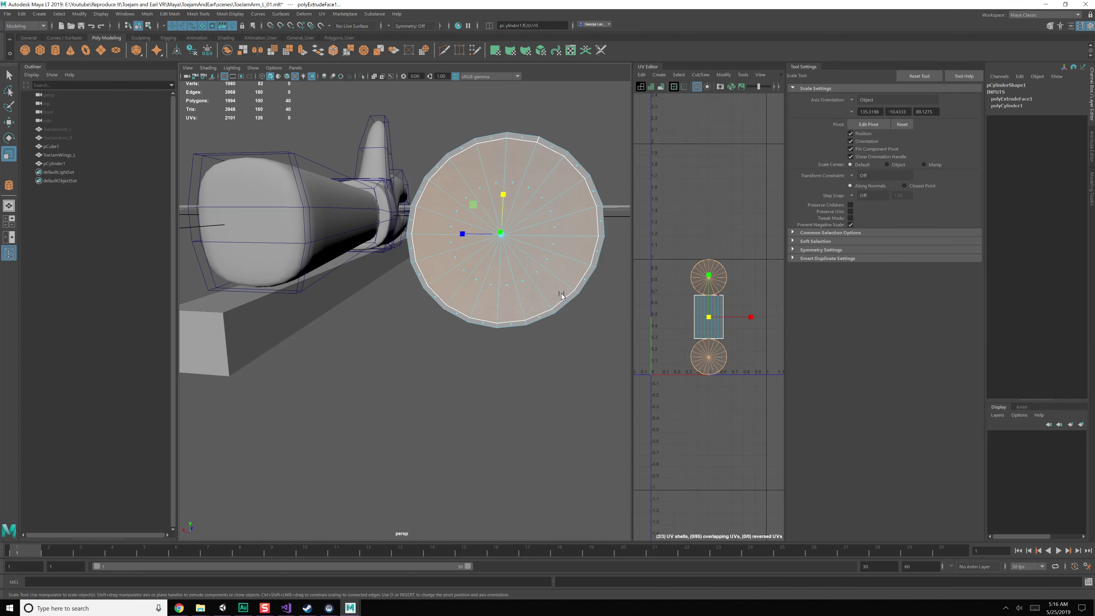
key(Delete)
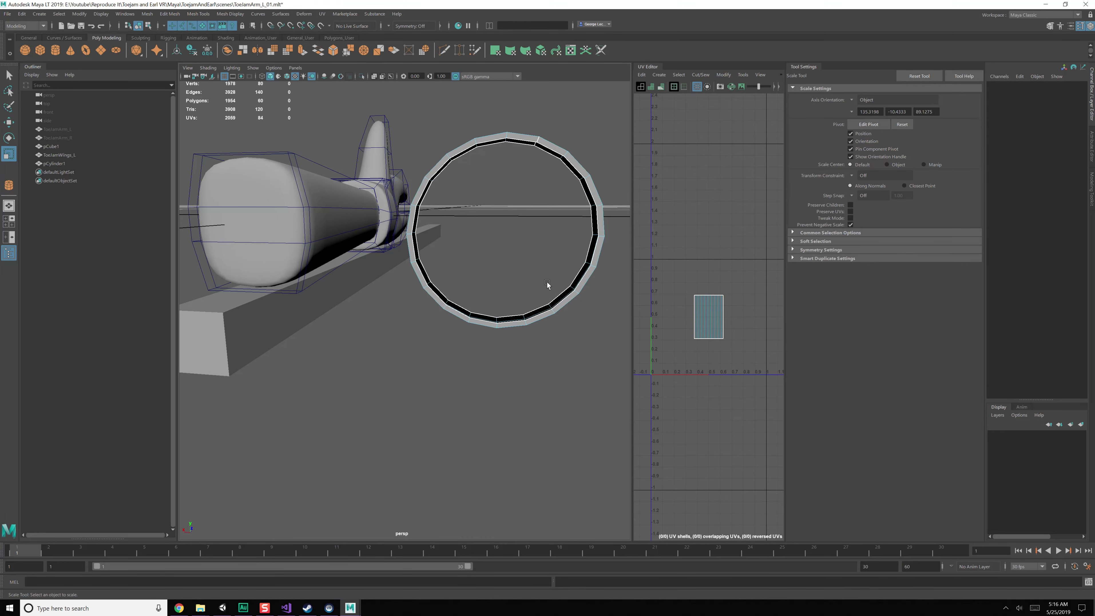
- Try to bridge the two inner border edge loops of the ring
scroll(553, 300, up, 8)
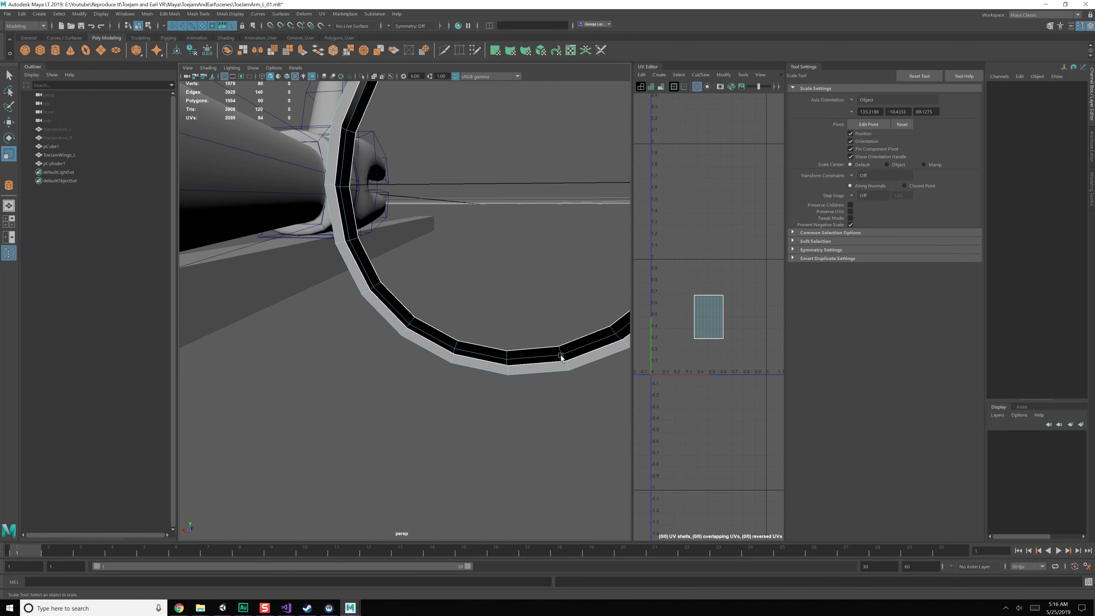
double_click(542, 362)
shift+double_click(535, 350)
shift+right_drag(535, 350, 528, 449)
alt+middle_drag(479, 322, 454, 356)
key(ctrl+z)
alt+drag(454, 356, 445, 369)
key(q)
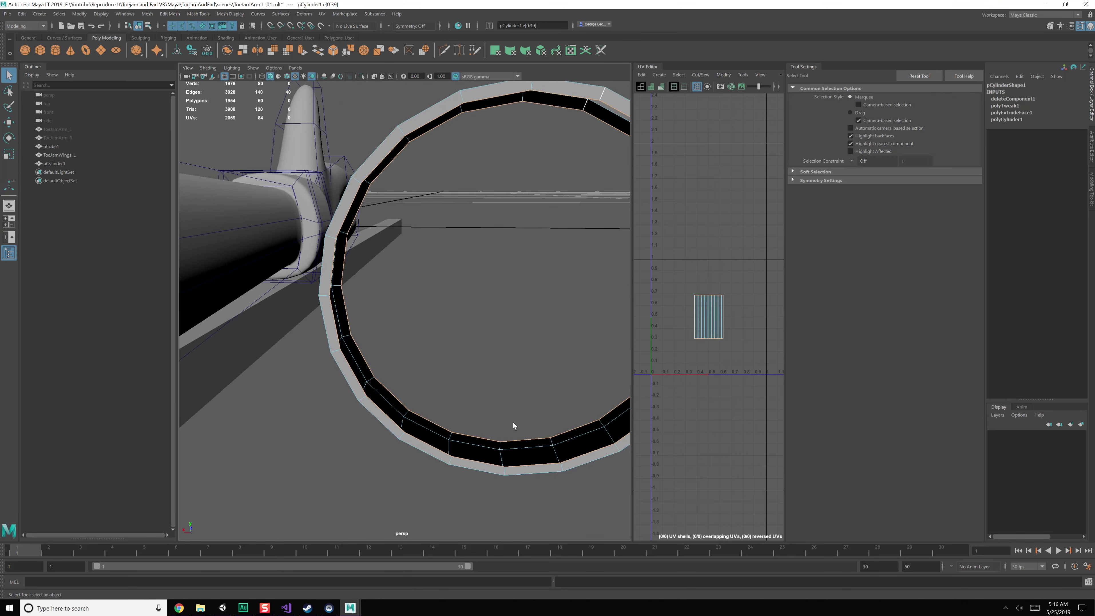
- Bridge one pair of opposing inner edges, bridge the rest of the inner border to close the ring, and return to object mode
alt+drag(523, 414, 482, 406)
click(482, 407)
shift+right_drag(480, 435, 492, 485)
double_click(513, 424)
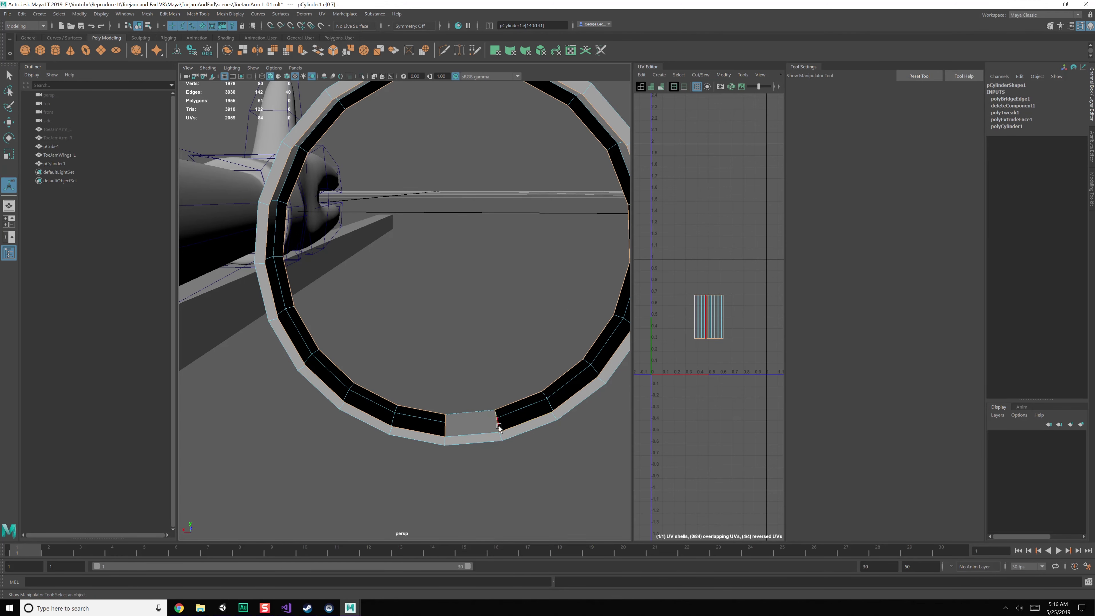
shift+right_drag(475, 346, 473, 379)
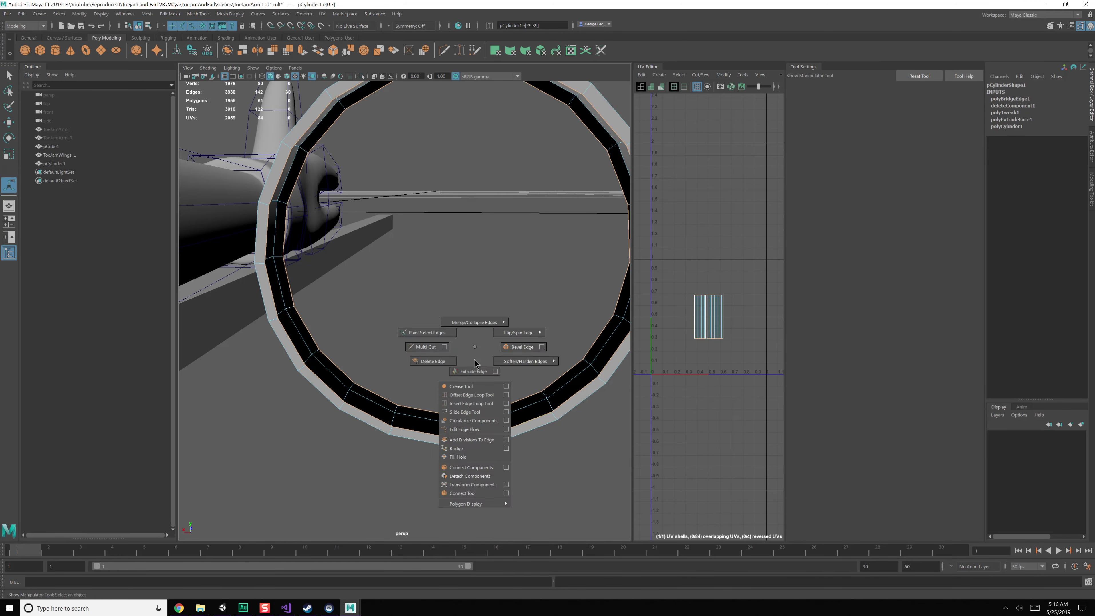
shift+right_drag(470, 449, 470, 448)
scroll(459, 328, down, 8)
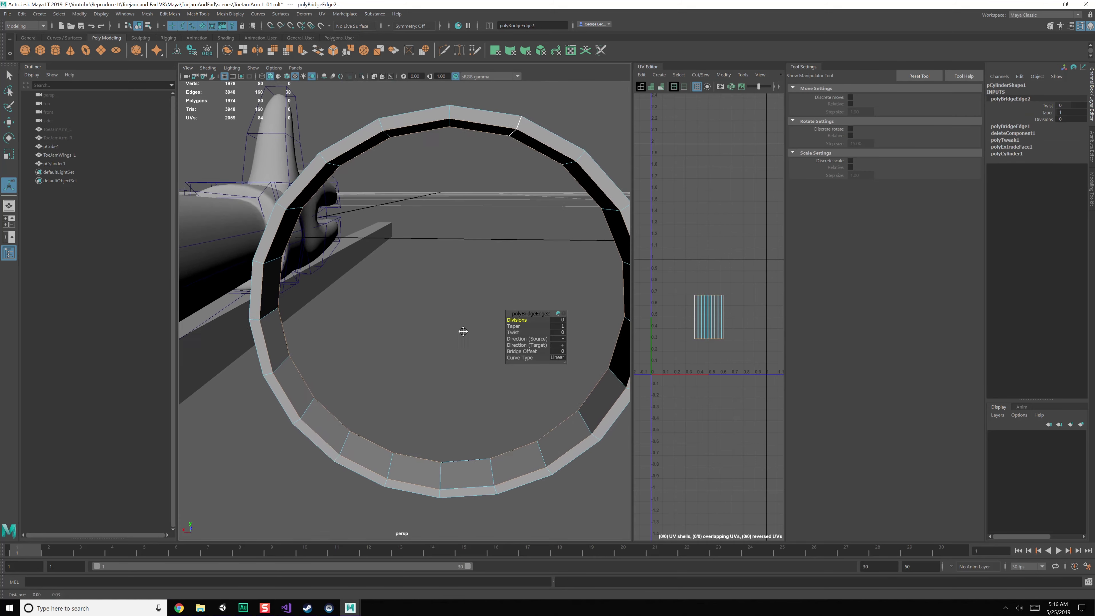
key(q)
key(F8)
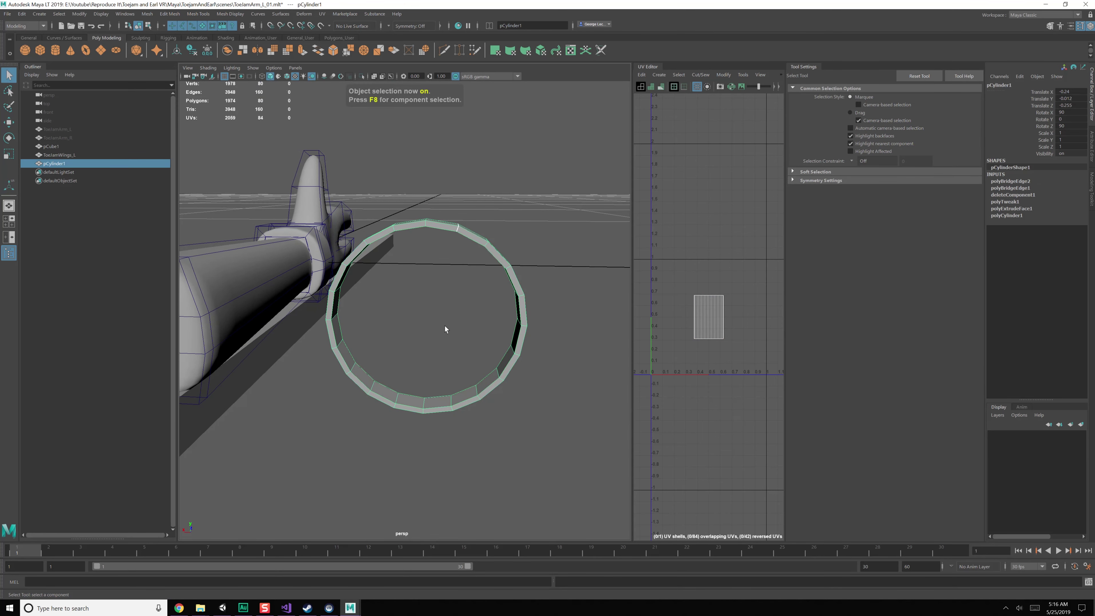
- Delete several cross-section edge loops around the ring to reduce its segment count
scroll(425, 325, up, 5)
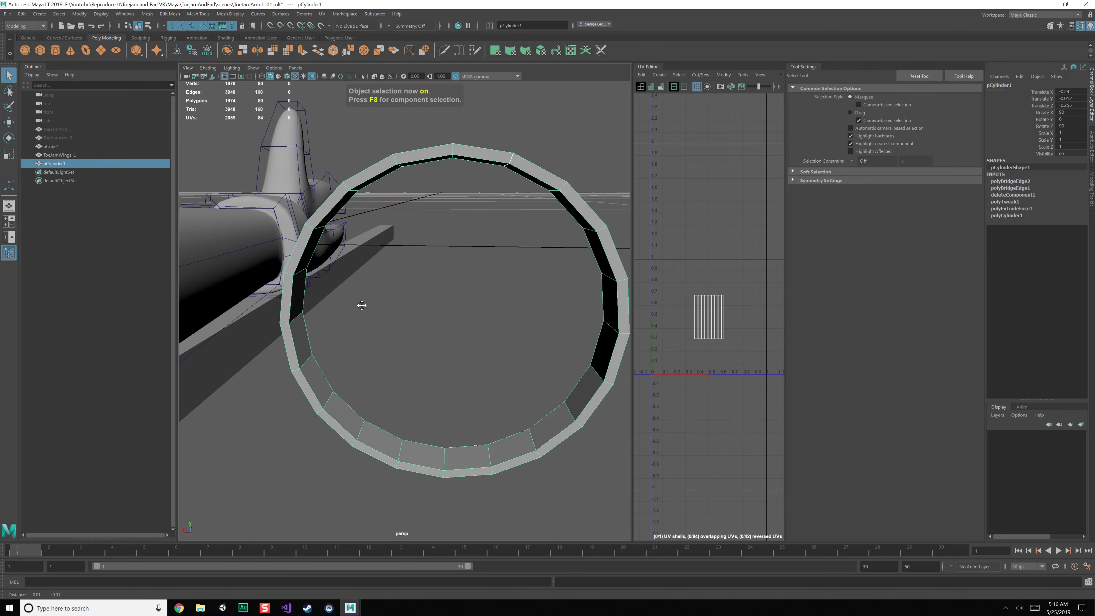
right_drag(300, 283, 300, 274)
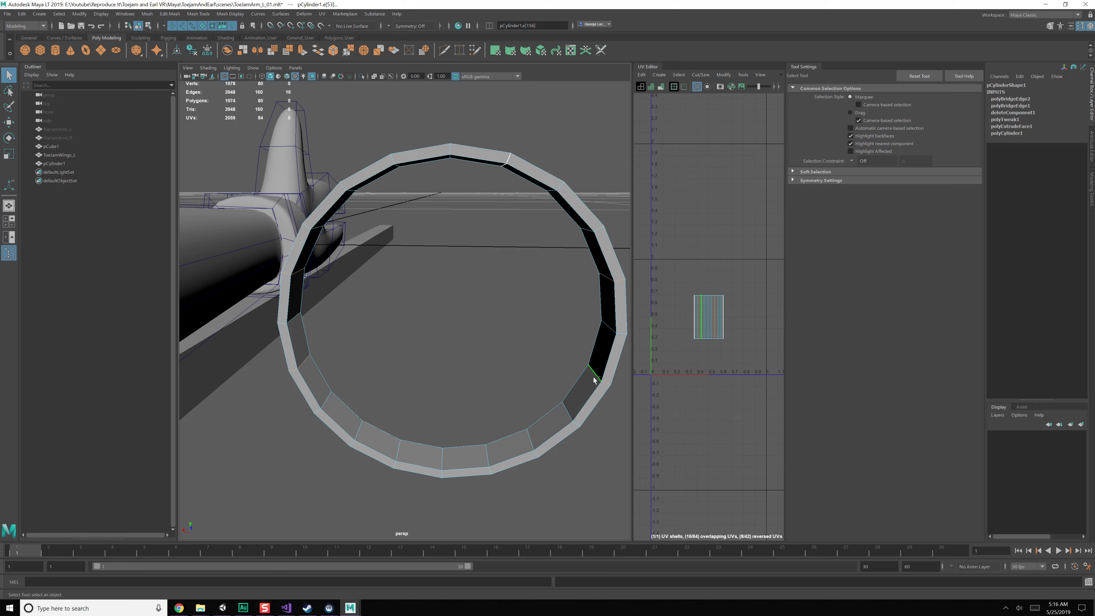
key(Delete)
key(t)
click(508, 158)
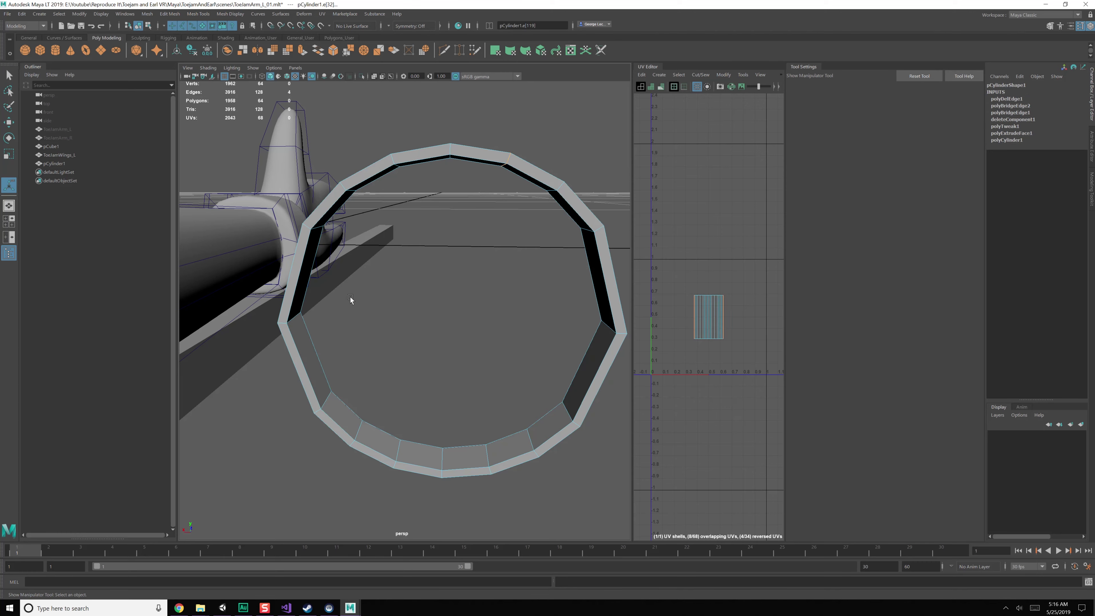
- Move the middle side vertices of the ring inward on both sides
alt+middle_drag(357, 301, 365, 280)
right_drag(375, 274, 335, 275)
drag(342, 318, 278, 257)
alt+drag(399, 298, 392, 299)
key(w)
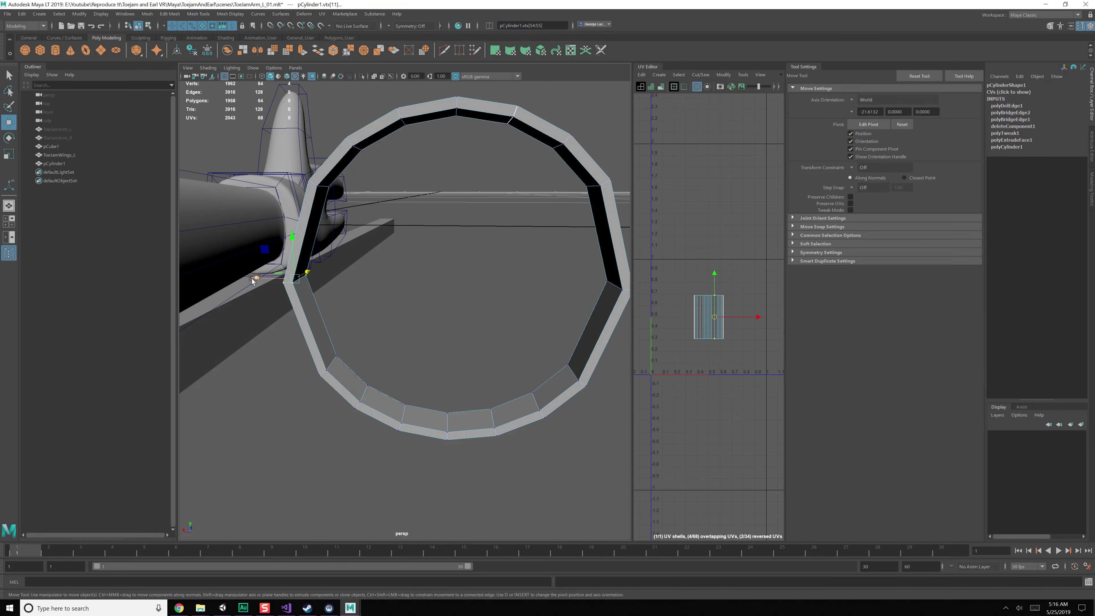
drag(252, 280, 277, 282)
drag(510, 243, 636, 330)
alt+middle_drag(588, 335, 557, 332)
drag(537, 269, 497, 269)
- Delete further cross-section edges at the upper and lower sides of the ring
key(F8)
alt+middle_drag(485, 212, 487, 253)
right_drag(547, 217, 547, 200)
click(549, 215)
shift+click(277, 213)
shift+click(287, 382)
key(ctrl+Delete)
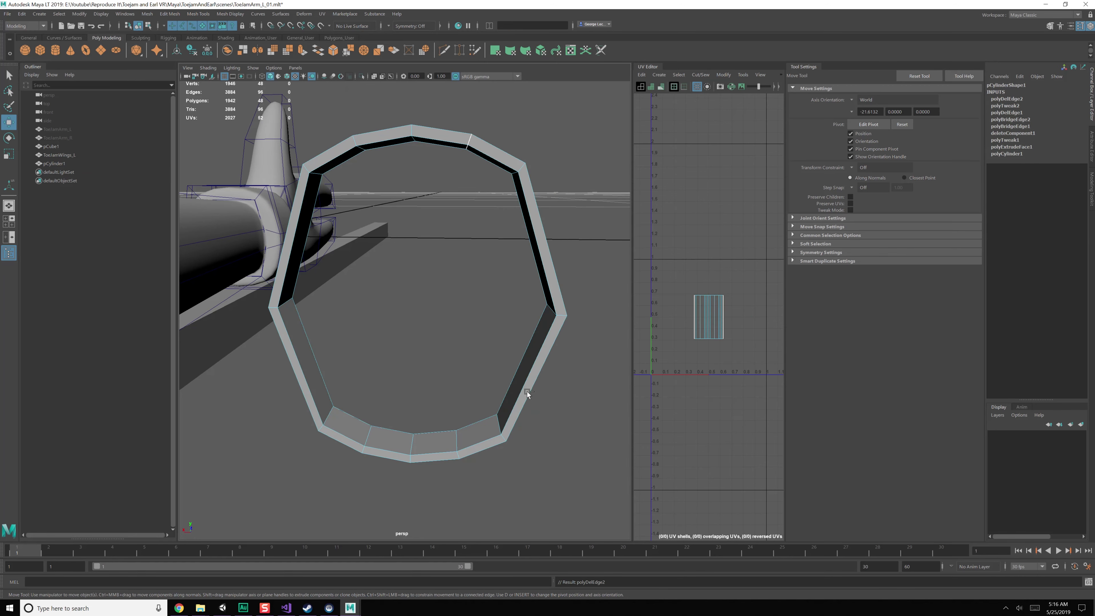
- Move the remaining mid-side vertices farther inward to form a narrow, rounded rectangular strap
right_drag(555, 277, 531, 273)
drag(491, 266, 557, 340)
drag(514, 310, 477, 310)
drag(233, 281, 267, 303)
alt+middle_drag(304, 206, 320, 224)
alt+drag(327, 236, 332, 231)
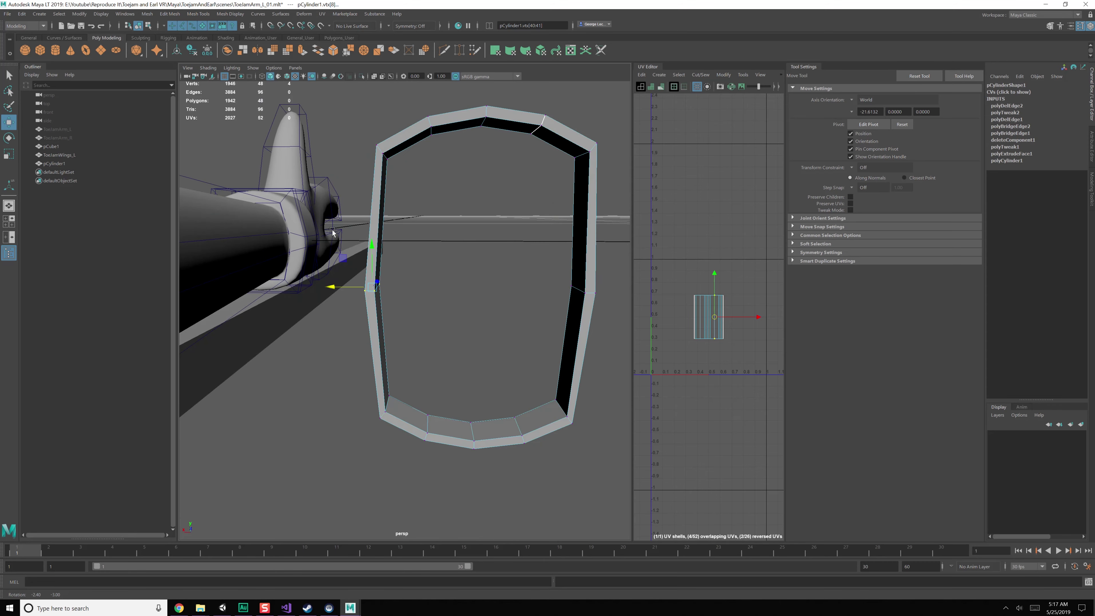
- Rotate the cross-section edges at the strap's upper and lower corners to even out its thickness
right_drag(374, 184, 374, 172)
alt+drag(373, 172, 371, 174)
double_click(371, 177)
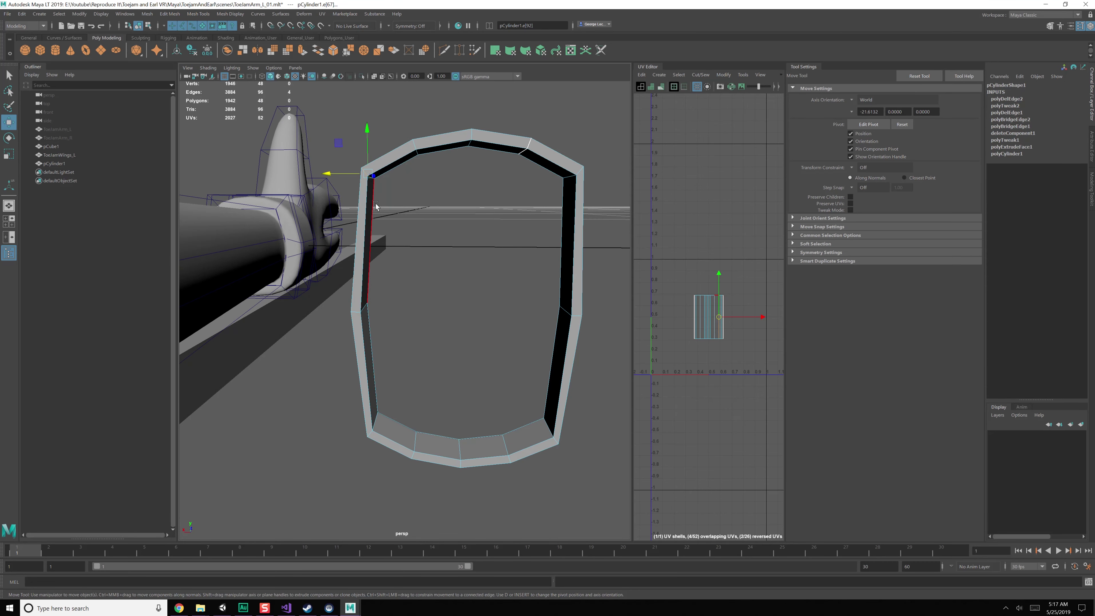
key(e)
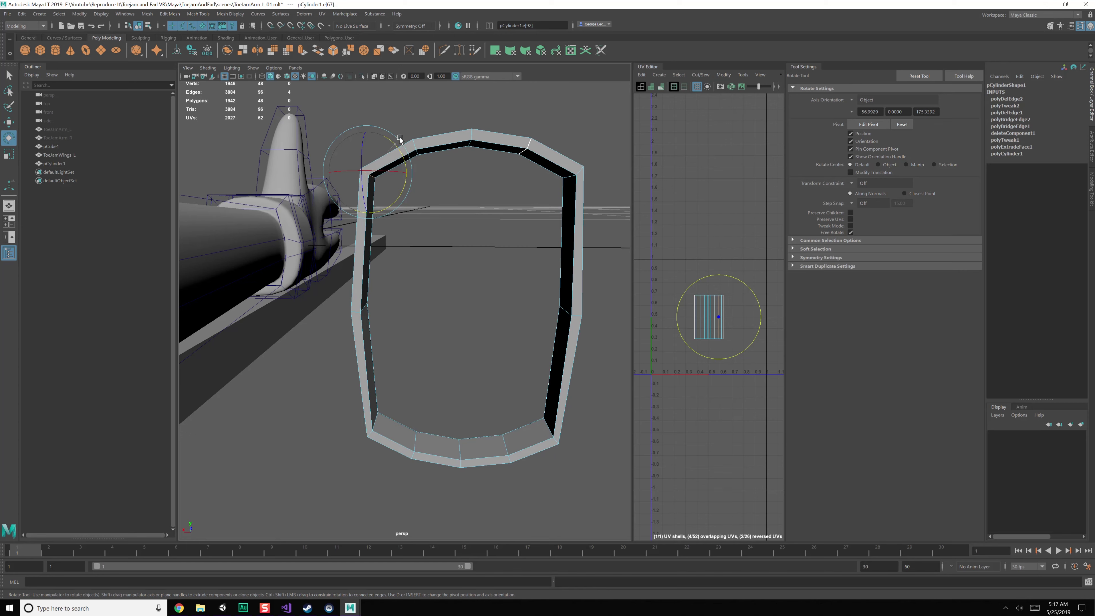
click(574, 178)
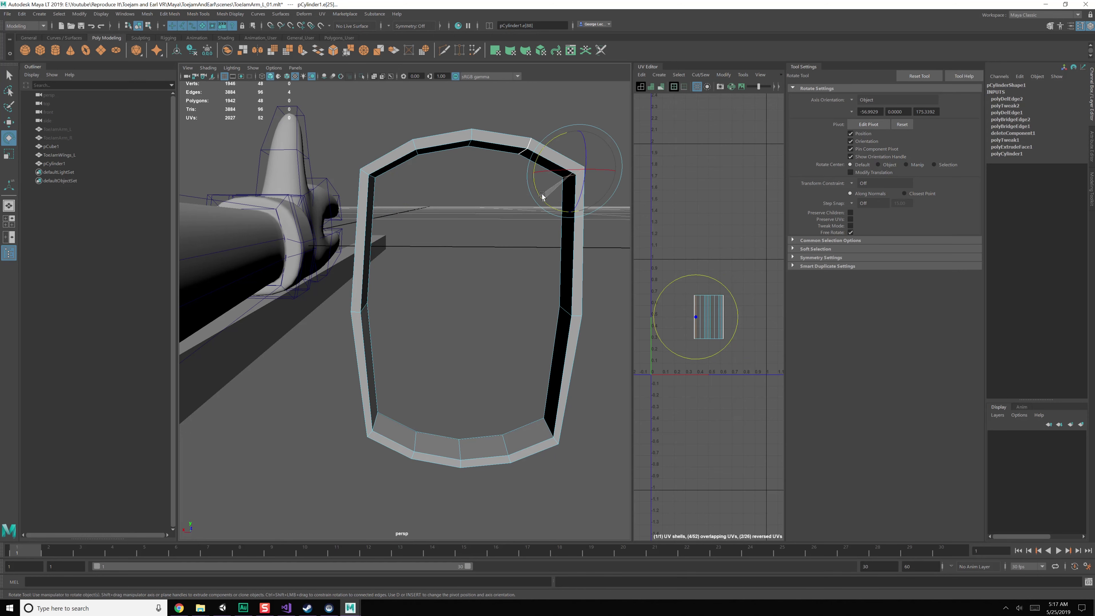
click(545, 431)
drag(521, 423, 515, 416)
click(386, 424)
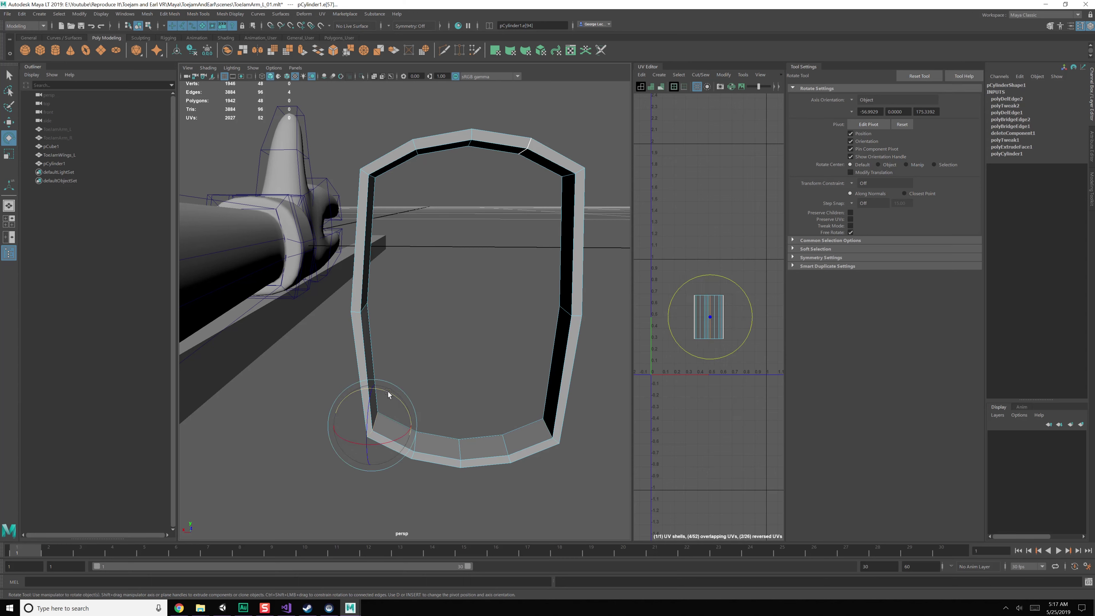
drag(382, 392, 398, 400)
- Return to object mode and scale the strap uniformly to 0.571
key(F8)
scroll(463, 347, down, 6)
key(r)
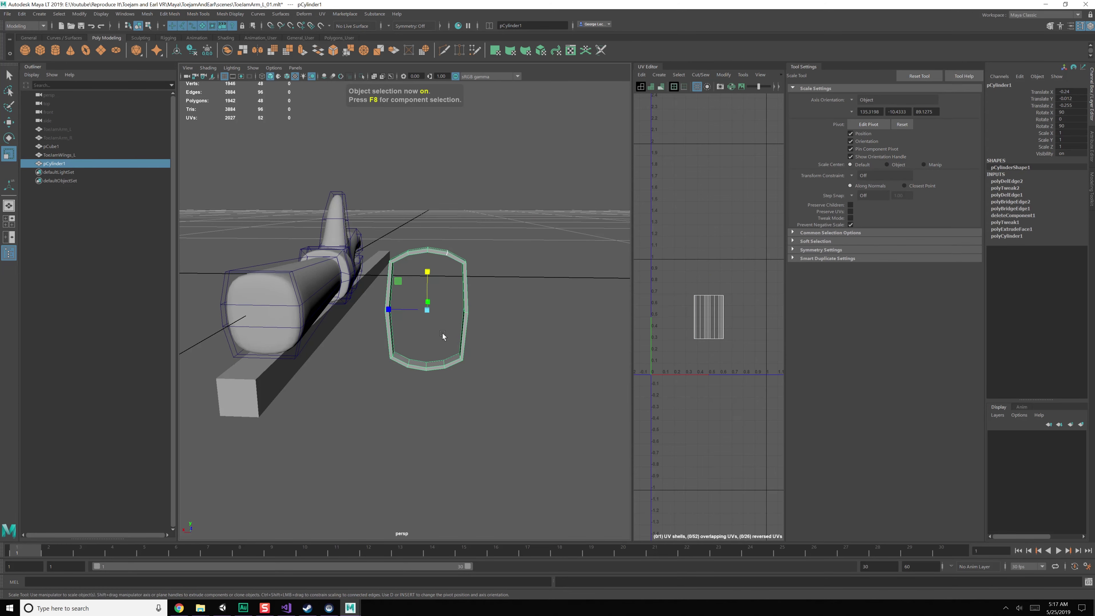
drag(429, 317, 270, 313)
key(w)
- Move the strap onto the forearm and beam, just behind the wrist cuff
alt+middle_drag(276, 316, 332, 318)
alt+drag(457, 323, 355, 324)
alt+middle_drag(356, 325, 428, 327)
alt+right_drag(429, 325, 451, 380)
drag(372, 249, 504, 250)
drag(458, 203, 498, 249)
- Widen the strap along the forearm to a Y scale of 1.913 and resize its X and Z scale to 0.684
key(r)
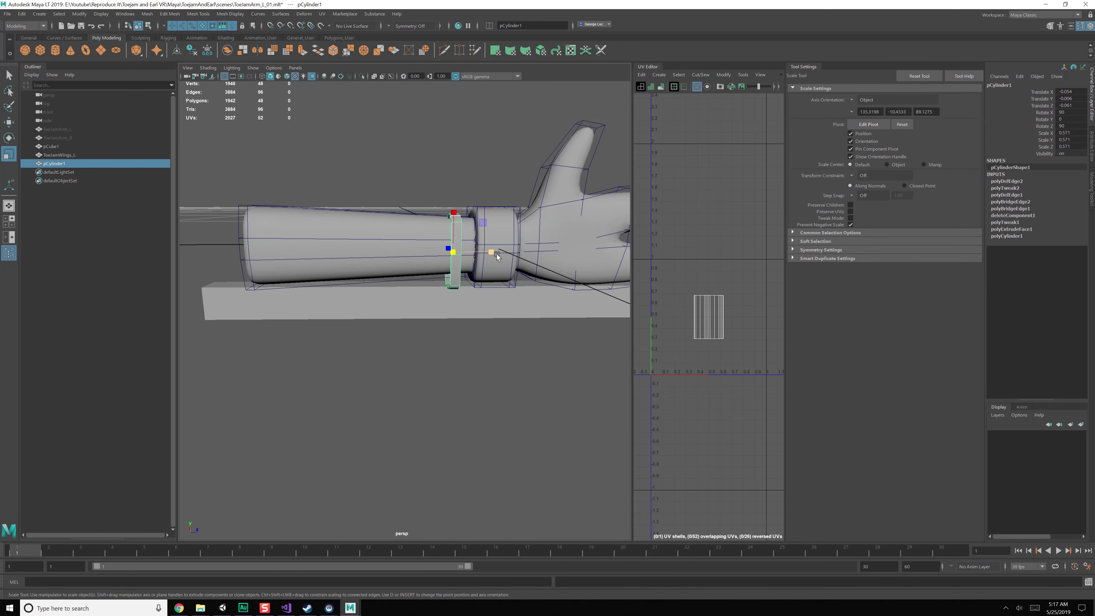
drag(496, 253, 563, 253)
alt+drag(435, 255, 490, 314)
mouse_move(491, 315)
alt+right_down()
mouse_move(515, 363)
mouse_move(500, 318)
alt+right_up()
alt+drag(500, 318, 403, 289)
key(w)
key(r)
- Move the strap's lower side vertices to fit closely against both sides of the beam
right_drag(403, 289, 374, 261)
alt+drag(374, 261, 368, 260)
drag(270, 251, 435, 298)
key(w)
drag(375, 241, 580, 348)
drag(472, 304, 461, 305)
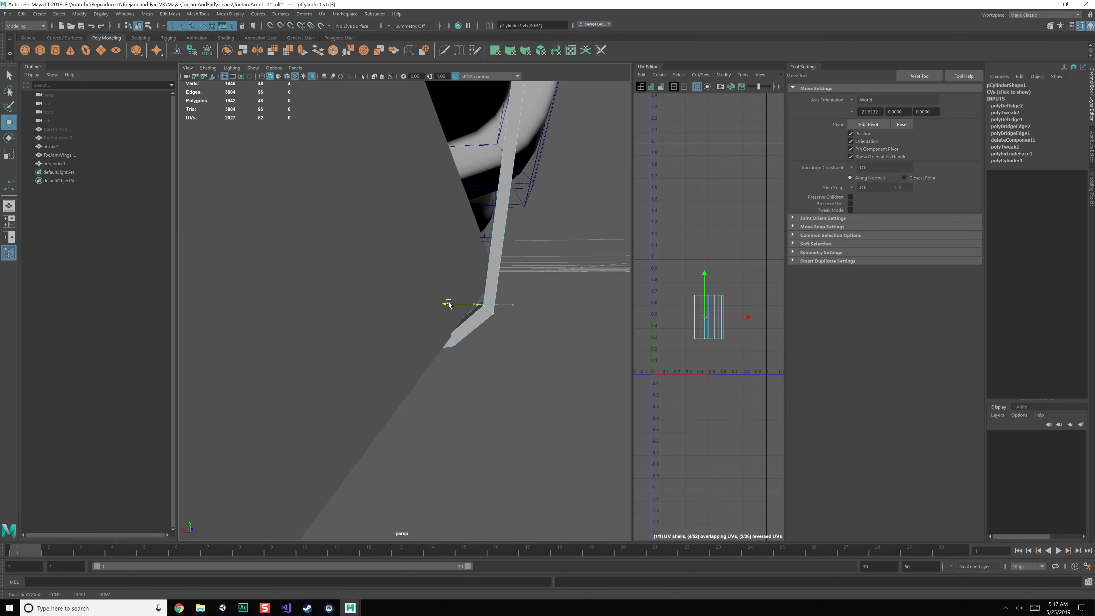
alt+drag(359, 298, 392, 272)
drag(476, 316, 493, 327)
drag(445, 297, 455, 298)
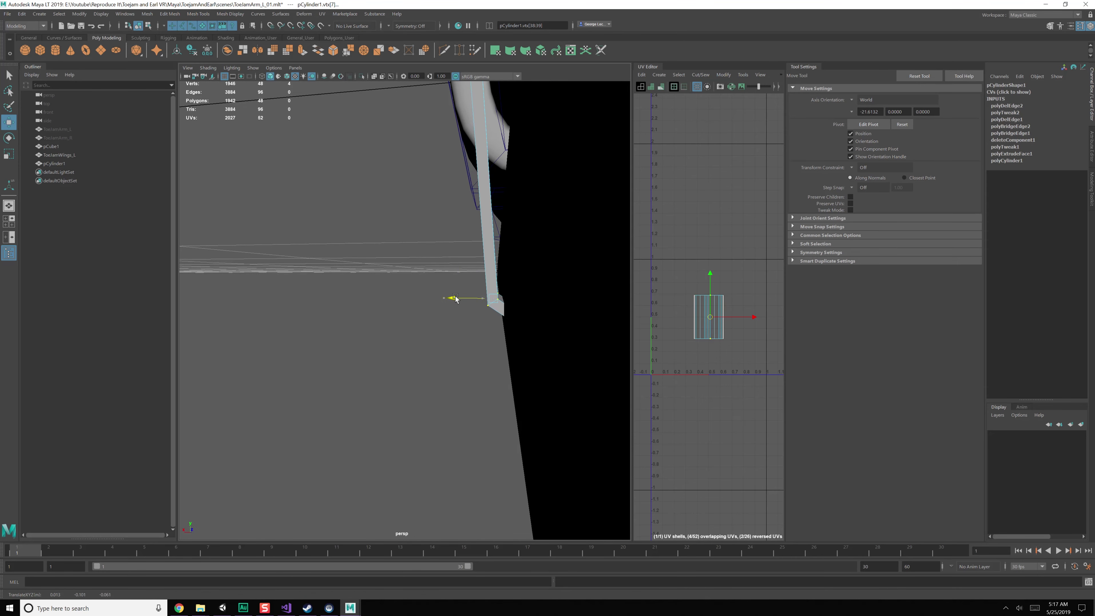
- Adjust the strap's mid-side vertices to follow the side of the forearm
alt+middle_drag(460, 149, 464, 224)
alt+drag(464, 227, 488, 271)
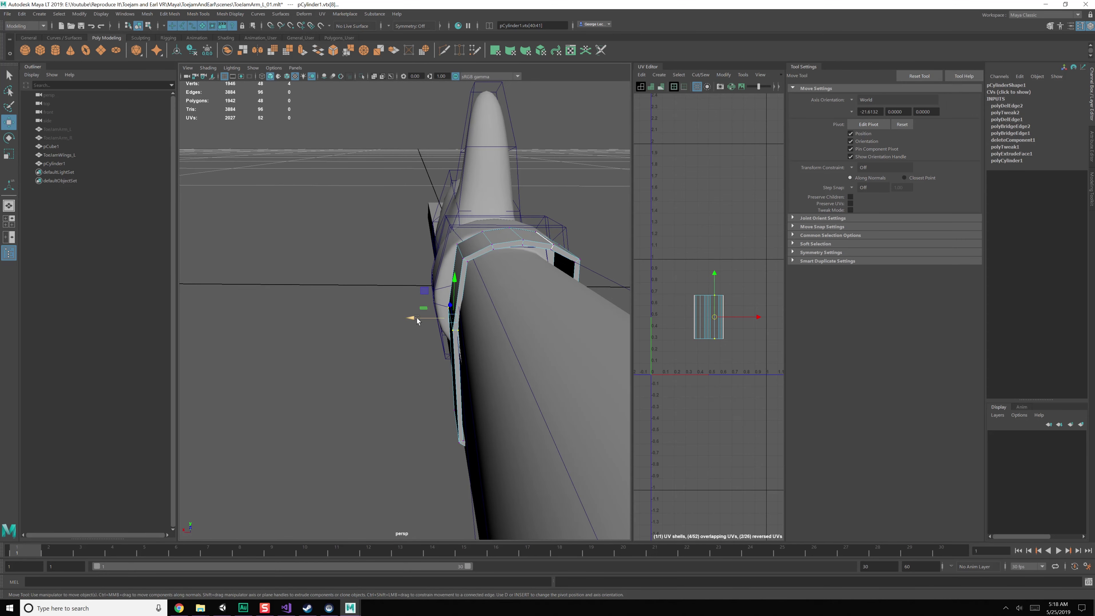
drag(417, 318, 412, 319)
alt+drag(498, 323, 469, 314)
drag(467, 306, 501, 318)
- Reposition the strap's upper corner edges on one side to hug the forearm
scroll(501, 318, up, 3)
right_drag(535, 284, 535, 261)
alt+drag(545, 284, 530, 312)
double_click(536, 299)
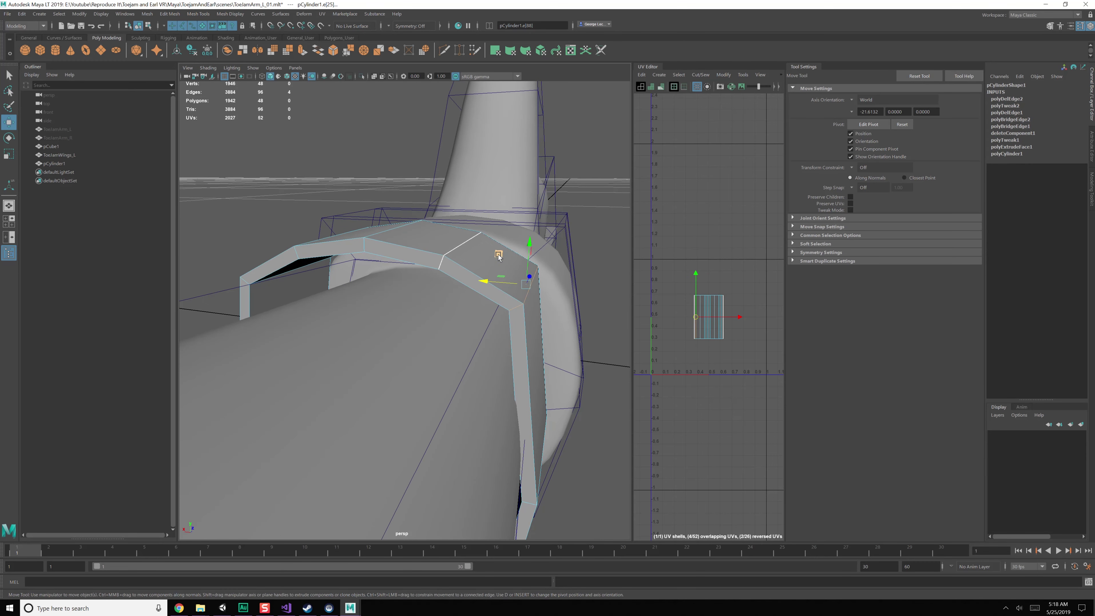
mouse_move(498, 255)
mouse_down()
mouse_move(516, 293)
mouse_move(510, 321)
mouse_move(415, 288)
mouse_move(456, 321)
mouse_move(425, 252)
mouse_move(416, 303)
mouse_move(483, 266)
mouse_up()
double_click(437, 301)
double_click(450, 307)
- Reposition the remaining edges across the top of the strap to follow the forearm's curve
click(485, 263)
drag(433, 234, 414, 259)
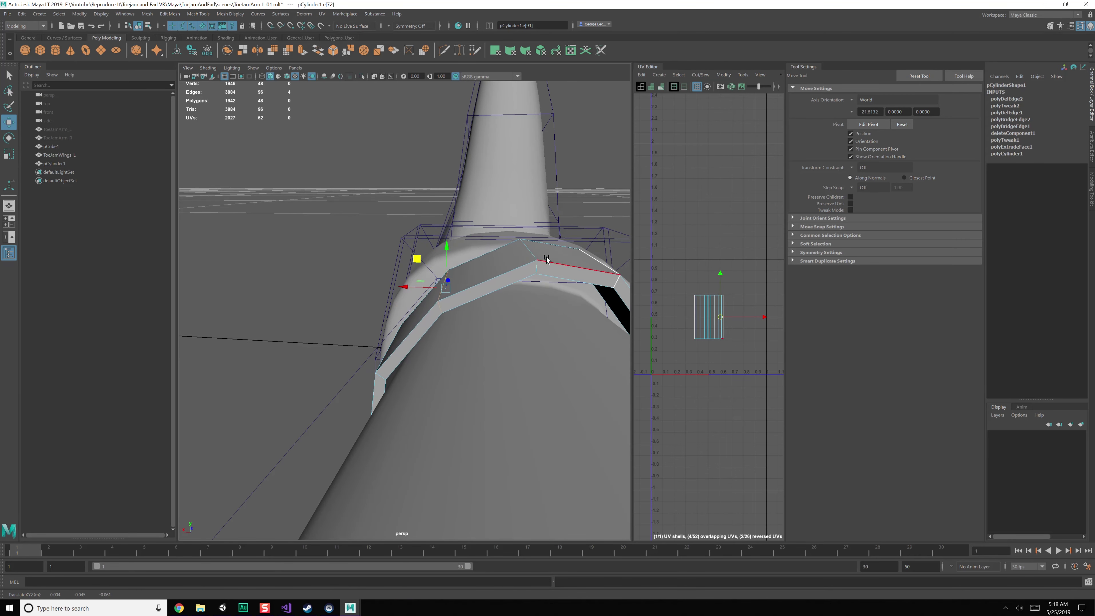
double_click(532, 252)
alt+drag(538, 262, 532, 264)
drag(510, 225, 488, 318)
click(479, 280)
- Move the strap's underside edge outward to line up with the beam's lower corner
scroll(484, 378, up, 5)
scroll(471, 373, down, 2)
alt+middle_drag(464, 363, 468, 348)
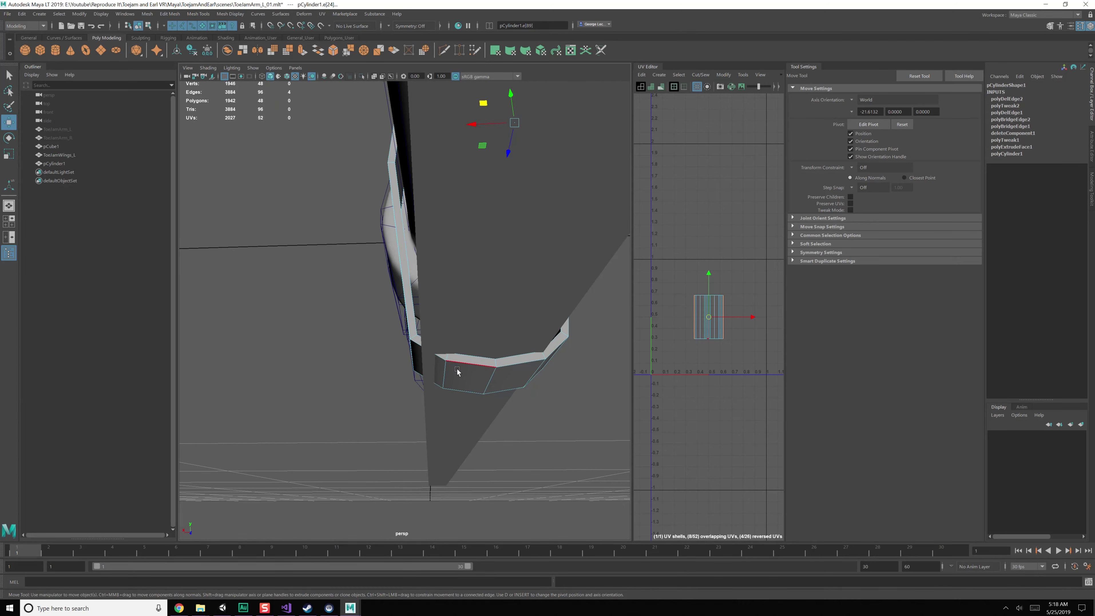
click(444, 372)
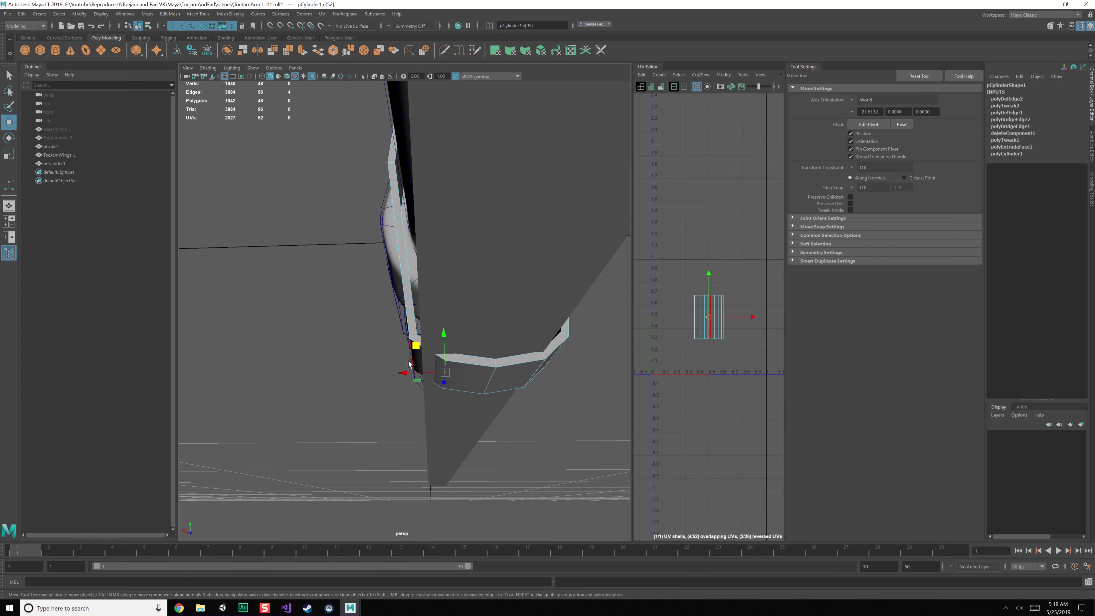
drag(386, 327, 399, 353)
click(443, 380)
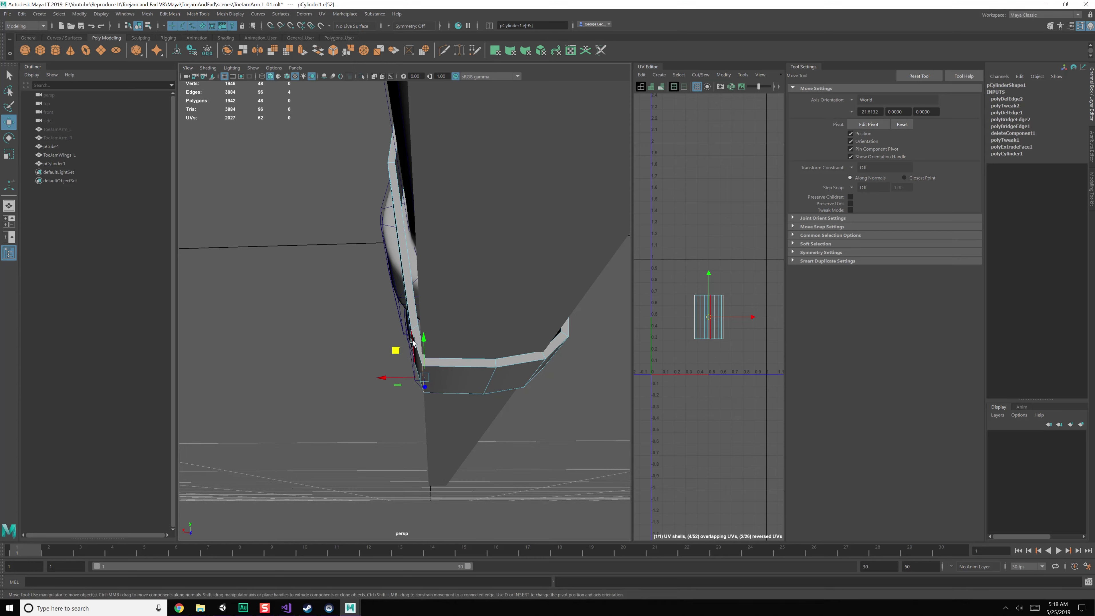
middle_drag(392, 324, 384, 324)
- Refine the underside edges of the strap around the beam's lower corner
double_click(491, 380)
alt+drag(492, 381, 578, 365)
double_click(464, 340)
mouse_move(468, 339)
alt+mouse_down()
mouse_move(541, 363)
mouse_move(461, 353)
alt+mouse_up()
double_click(403, 347)
drag(379, 319, 395, 342)
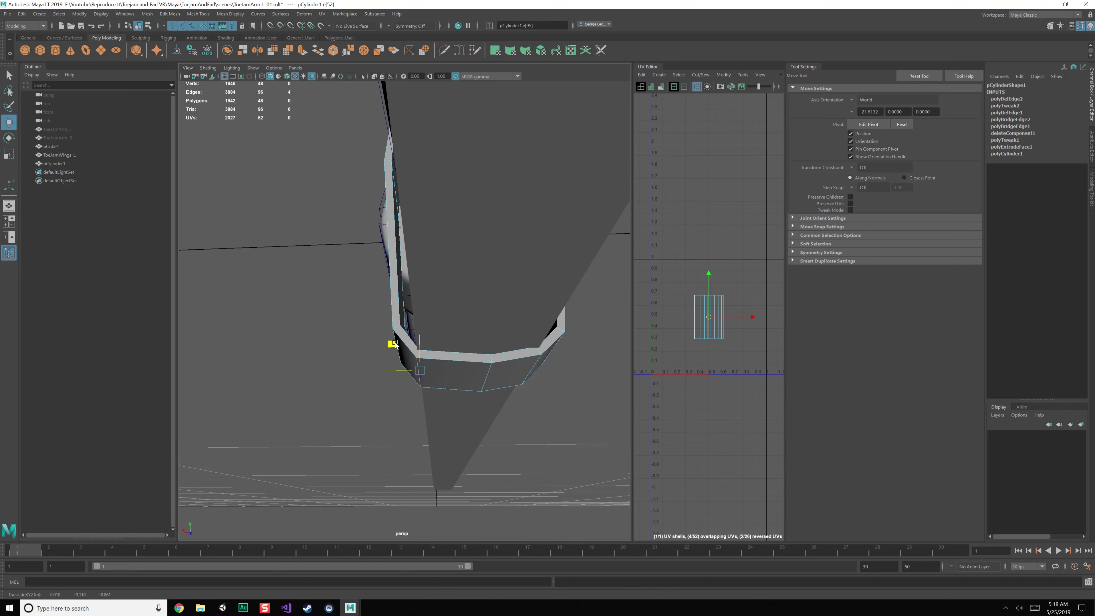
- Try to shift the neighbouring lower corner edge of the strap
click(401, 356)
drag(374, 322, 385, 336)
key(ctrl+z)
- Return to object mode, duplicate the strap and move the copy toward the elbow end of the forearm, to a Z translation of -0.296
alt+drag(426, 379, 411, 319)
alt+right_drag(411, 320, 423, 246)
alt+drag(422, 246, 457, 291)
key(F8)
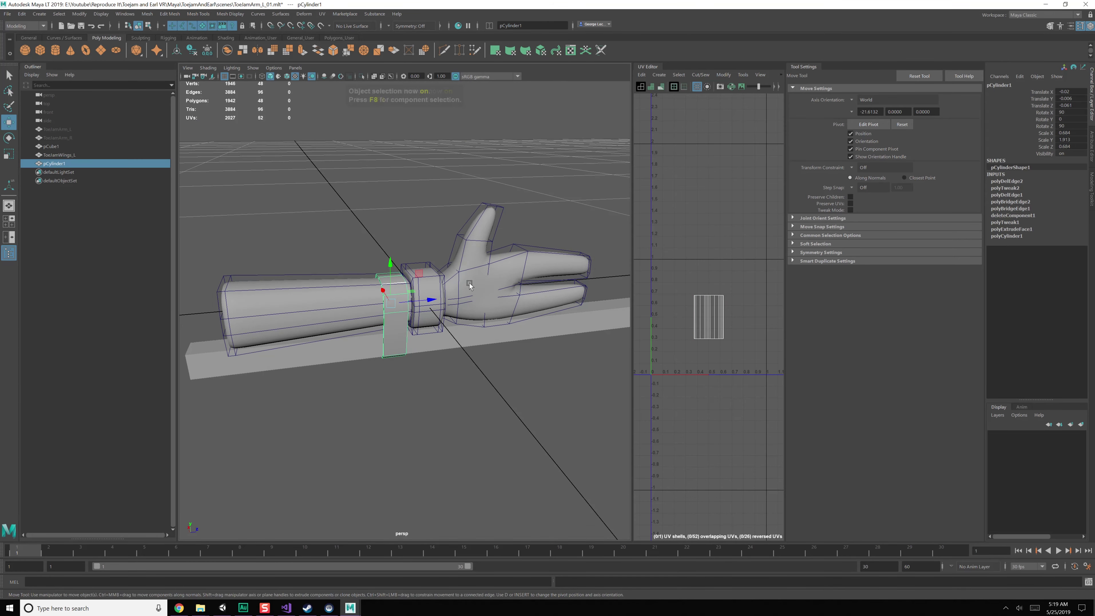
alt+middle_drag(388, 332, 425, 328)
alt+drag(425, 328, 367, 312)
key(ctrl+d)
alt+middle_drag(359, 318, 414, 271)
alt+right_drag(414, 271, 388, 338)
alt+drag(388, 338, 416, 340)
alt+right_drag(416, 340, 414, 298)
alt+middle_drag(413, 298, 417, 321)
alt+right_drag(417, 321, 418, 327)
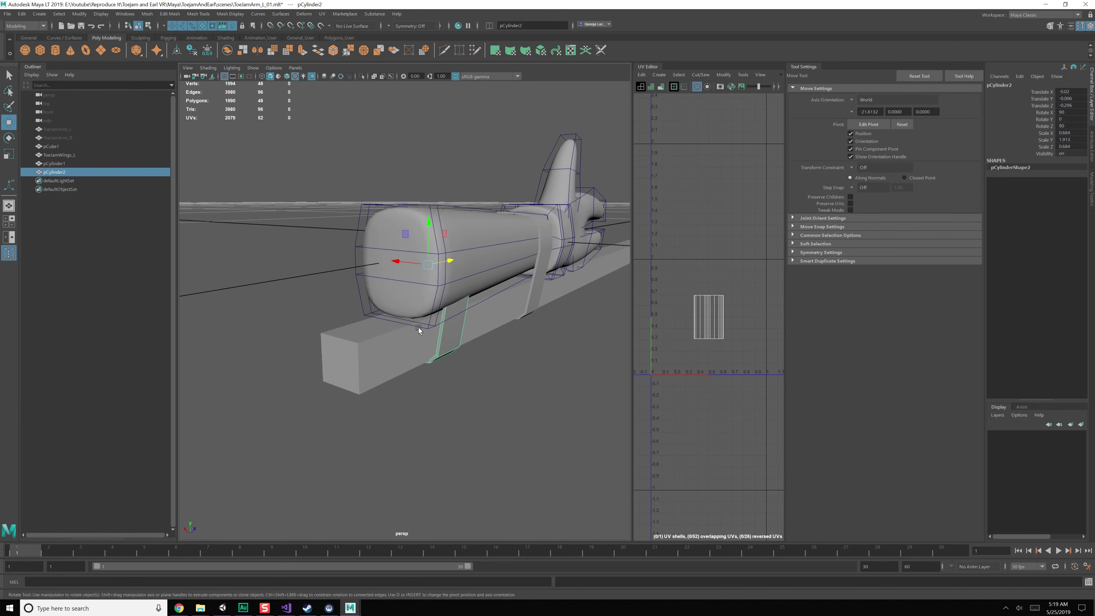
- Scale the copied strap and reposition it around the thicker elbow end of the forearm
key(r)
drag(432, 272, 441, 272)
alt+drag(440, 272, 456, 255)
key(w)
drag(465, 209, 437, 243)
alt+right_drag(437, 243, 440, 278)
alt+drag(439, 278, 453, 245)
- Switch the copied strap to edge editing and nudge its lower side edge beside the beam
right_drag(447, 220, 447, 202)
double_click(447, 202)
alt+drag(438, 226, 459, 272)
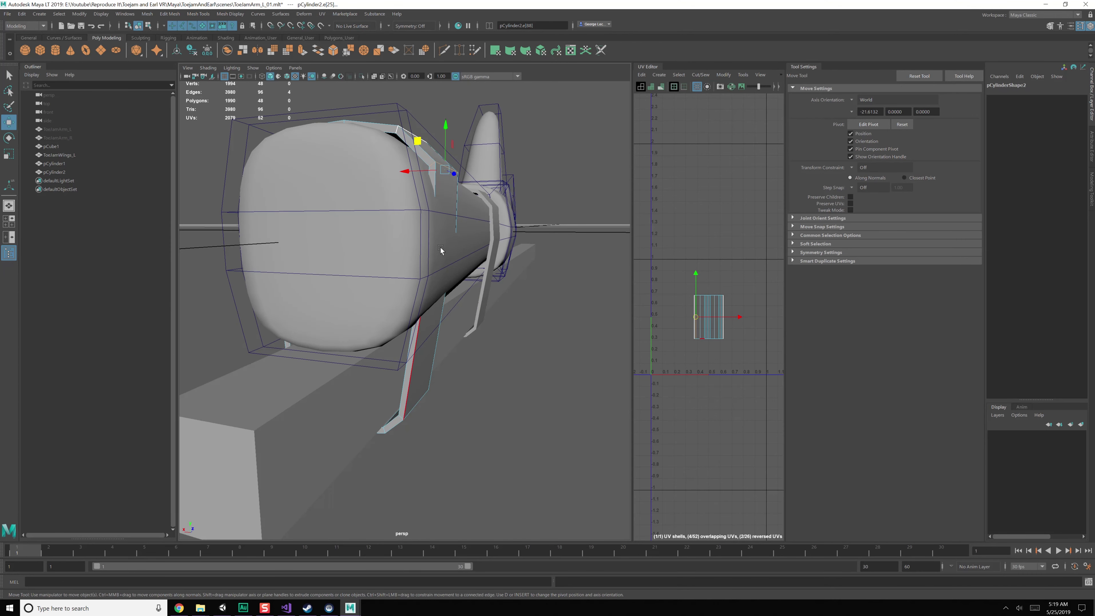
click(416, 409)
drag(393, 376, 396, 372)
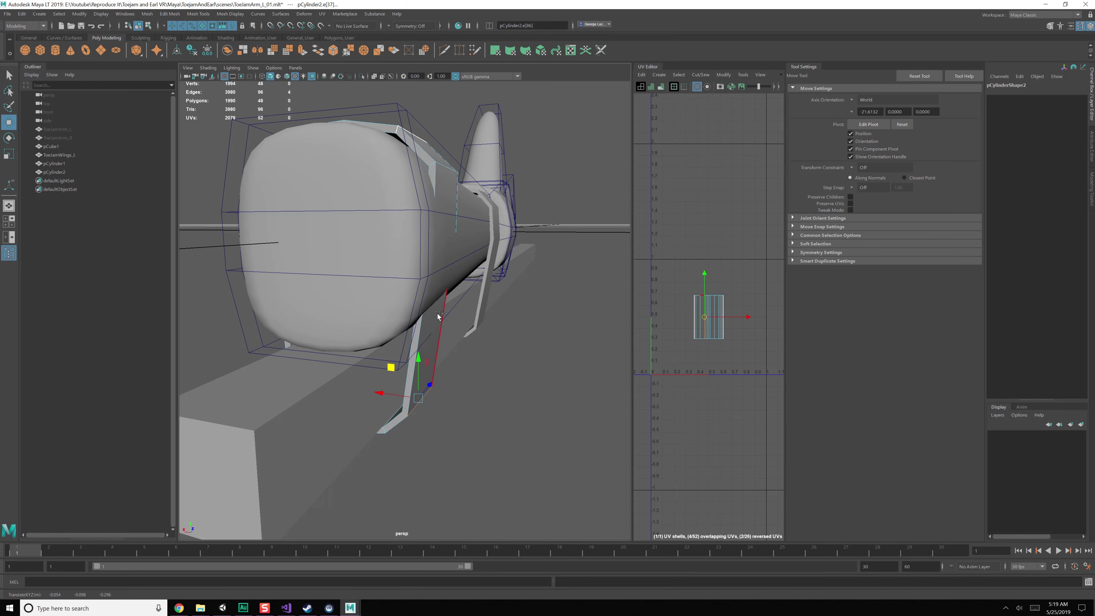
- Insert an edge loop across the copied strap's side with Multi-Cut and move it outward from the forearm
mouse_move(438, 317)
shift+right_down()
mouse_move(421, 313)
mouse_move(431, 298)
shift+right_up()
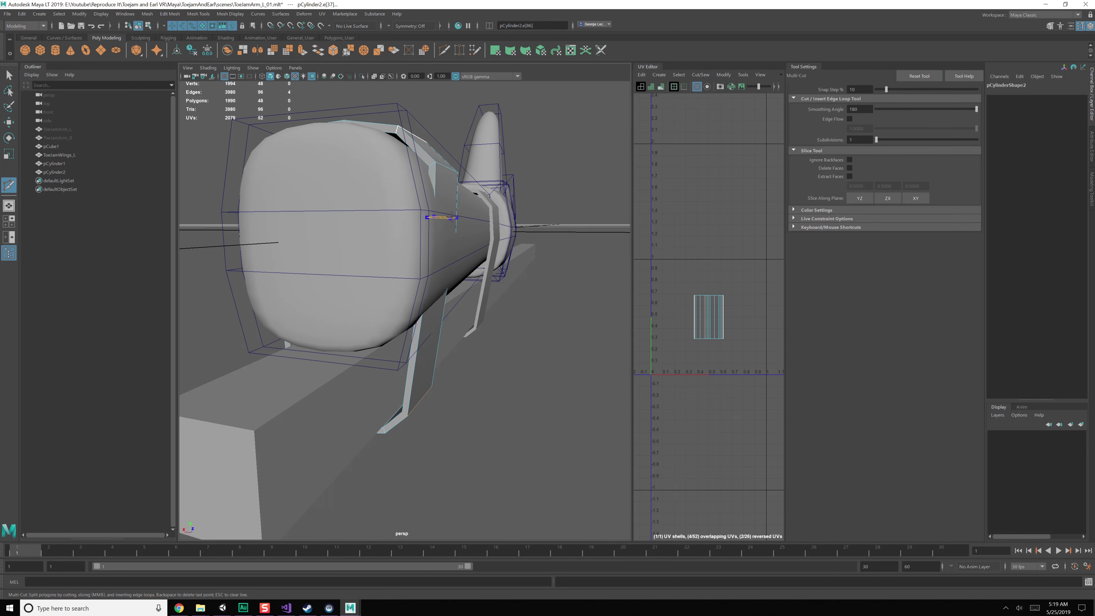
ctrl+click(448, 267)
key(w)
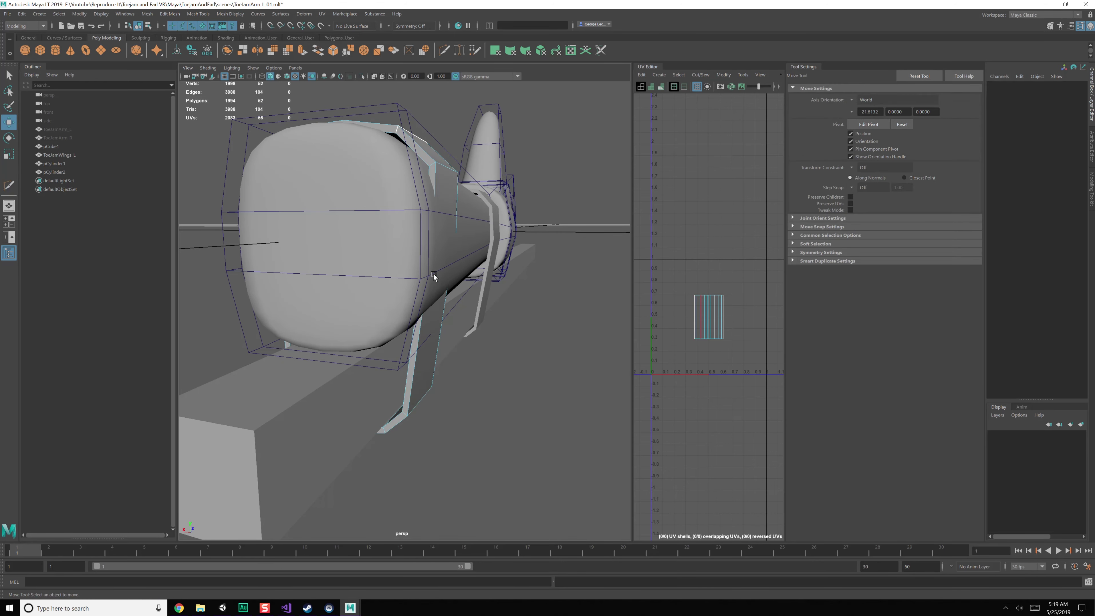
double_click(435, 272)
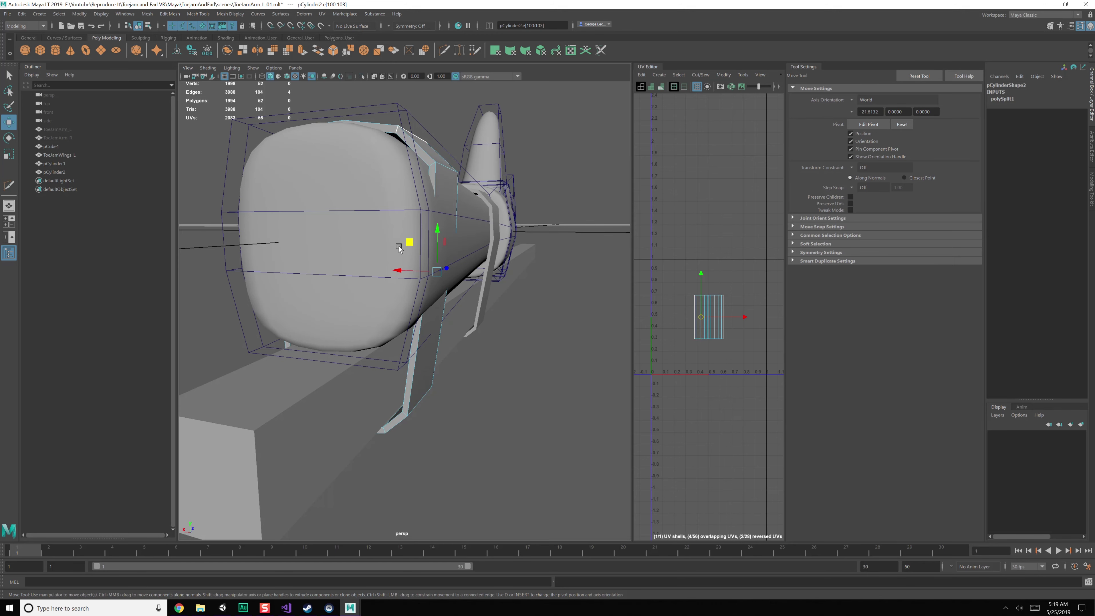
drag(409, 242, 423, 244)
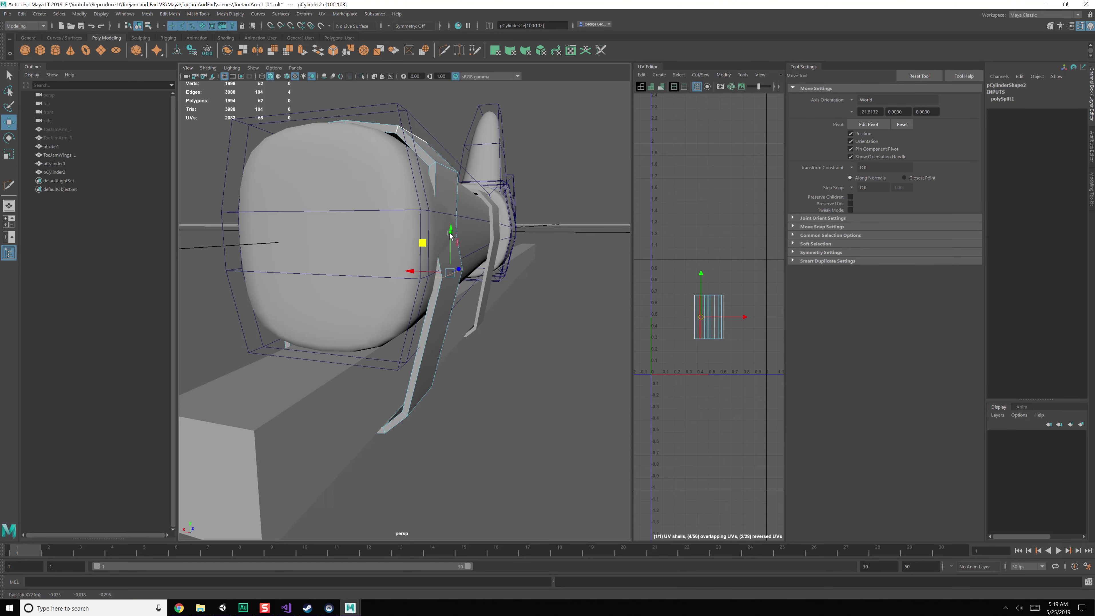
- Adjust the side edges of the copied strap on both sides to follow the forearm's width
click(439, 238)
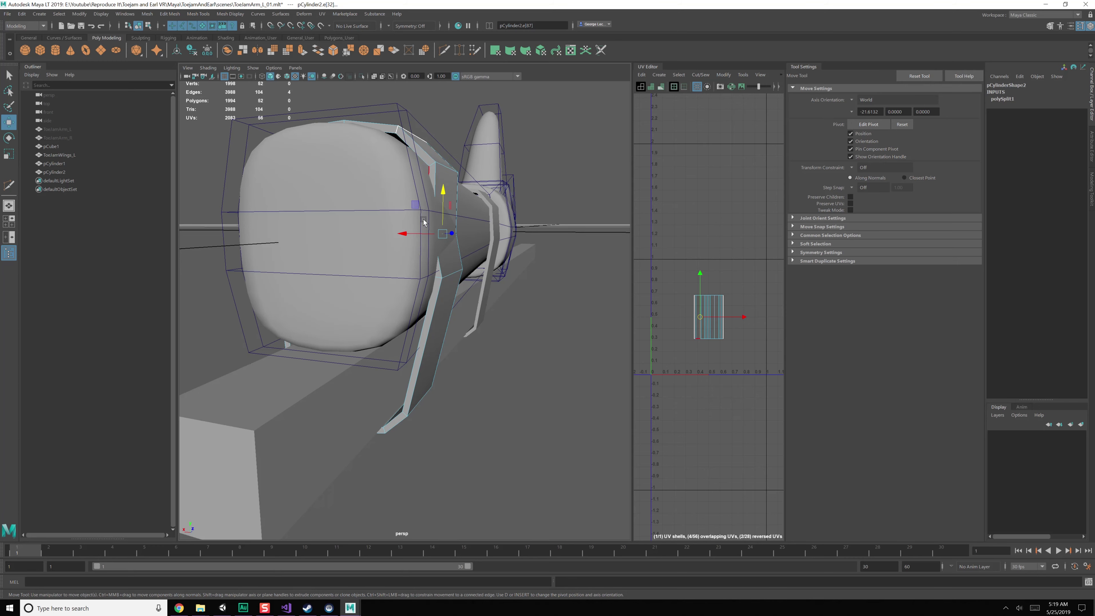
drag(421, 217, 406, 261)
click(409, 231)
drag(379, 201, 369, 199)
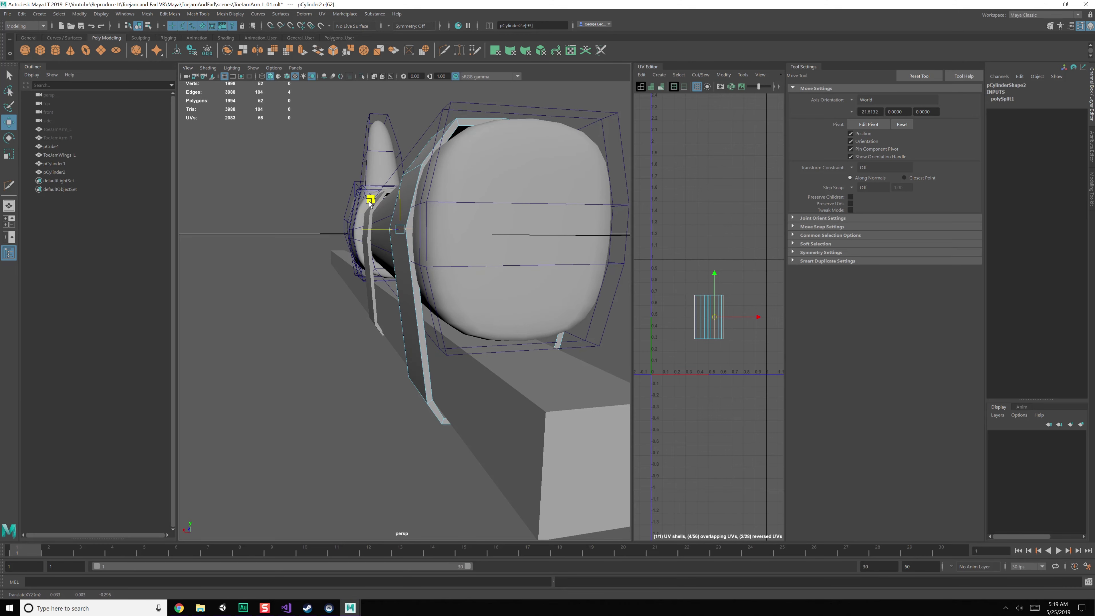
- Reposition the upper corner and top edges of the copied strap to wrap closely over the forearm
click(412, 181)
drag(390, 148, 438, 175)
double_click(437, 164)
drag(359, 127, 359, 132)
alt+drag(458, 181, 477, 180)
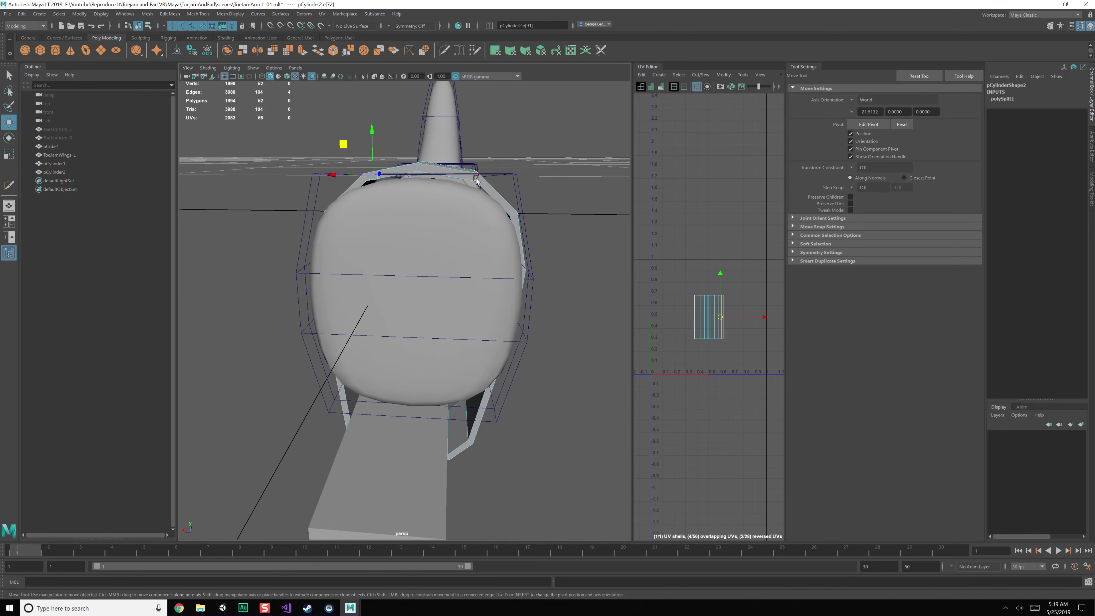
drag(447, 144, 449, 149)
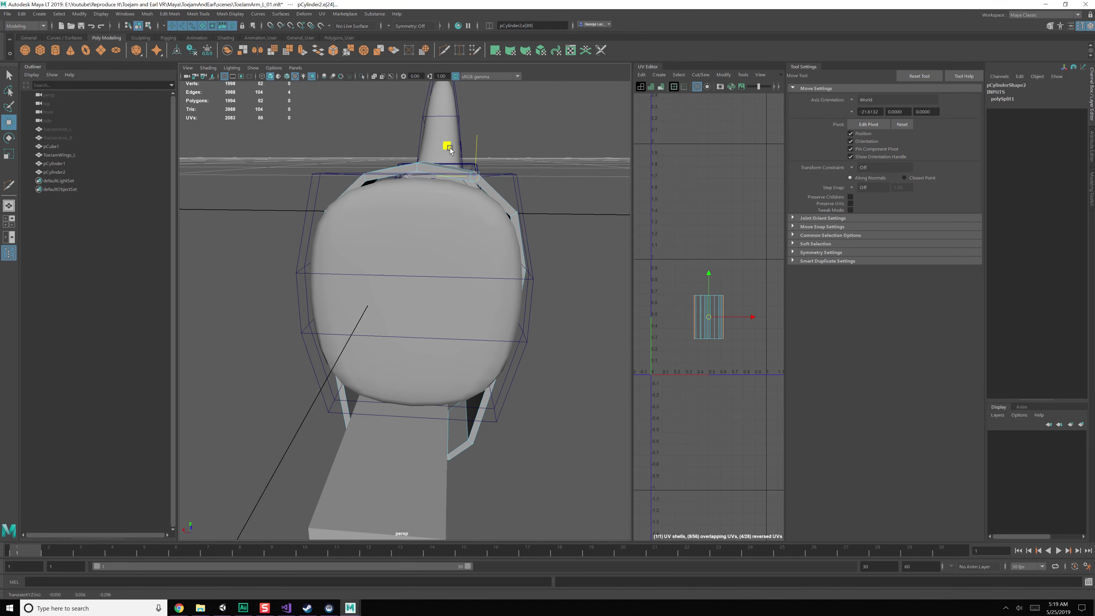
click(418, 170)
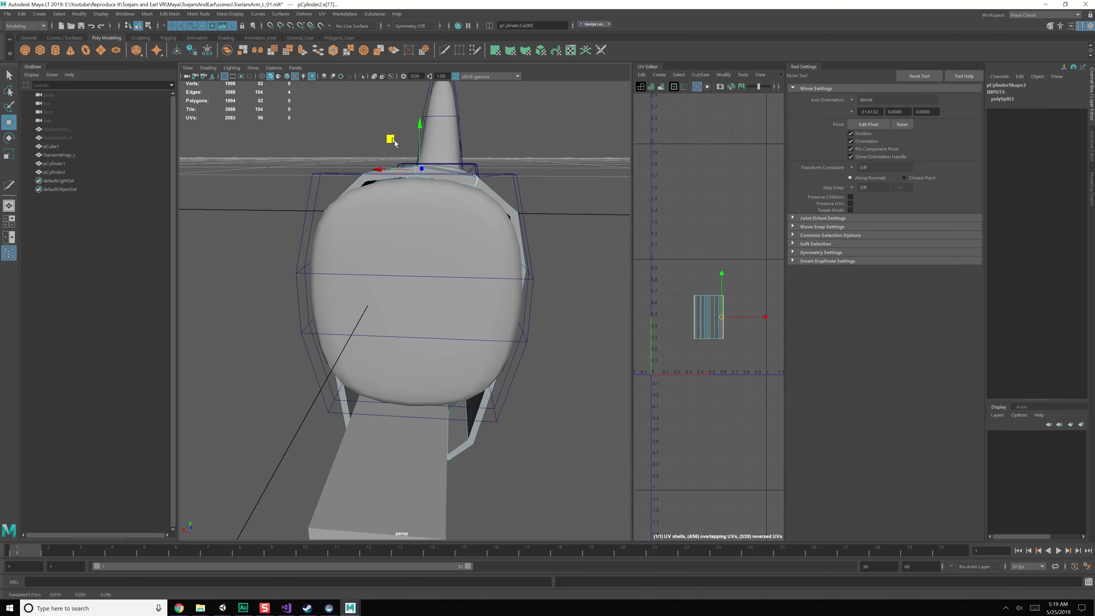
- Delete the extra edge loop on the copied strap's side, return to object mode and clear the selection
alt+drag(396, 139, 398, 266)
double_click(408, 264)
key(Delete)
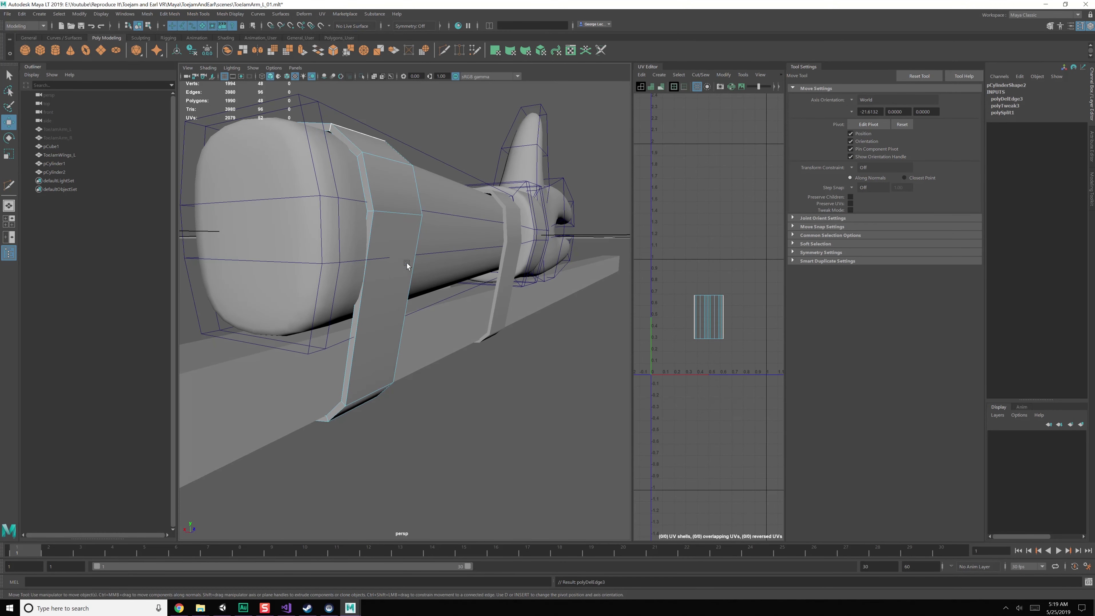
double_click(409, 224)
alt+drag(409, 224, 398, 255)
scroll(391, 278, down, 6)
key(F8)
click(453, 373)
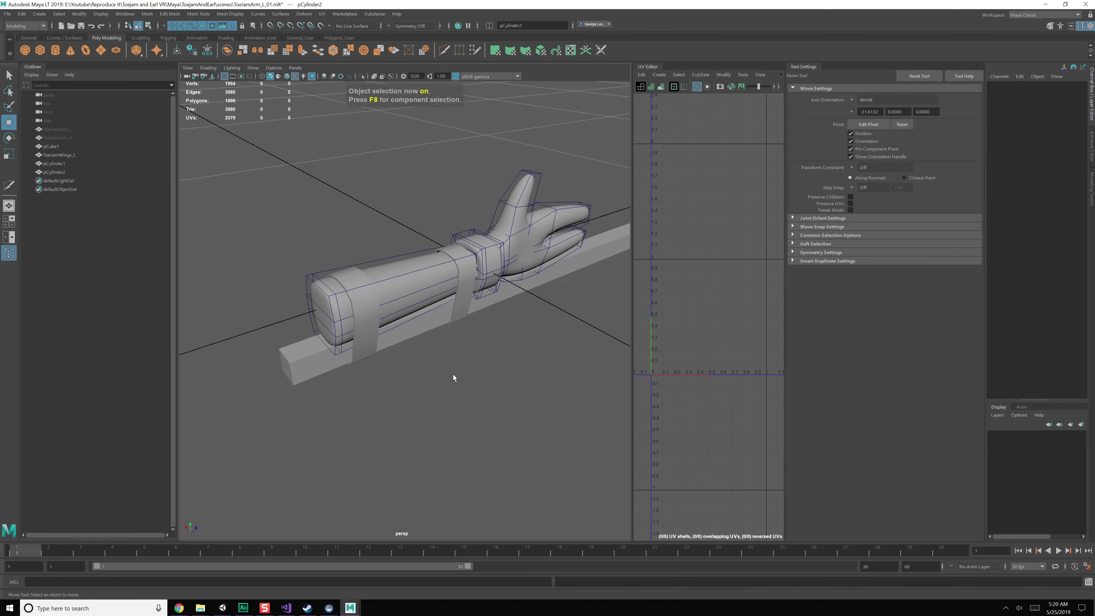
alt+drag(452, 373, 399, 350)
click(461, 348)
alt+middle_drag(534, 362, 487, 351)
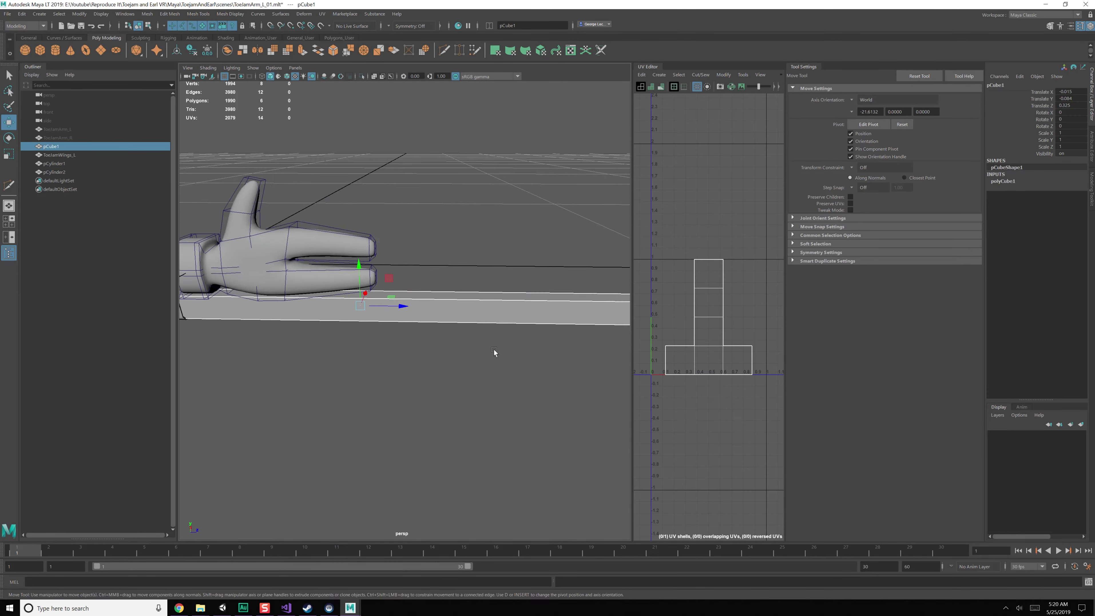
alt+drag(487, 351, 466, 376)
- Switch to the browser, search Google Images for "feather" and examine the vintage black and white quill pen picture as reference
drag(1094, 106, 450, 102)
scroll(470, 302, up, 8)
click(293, 104)
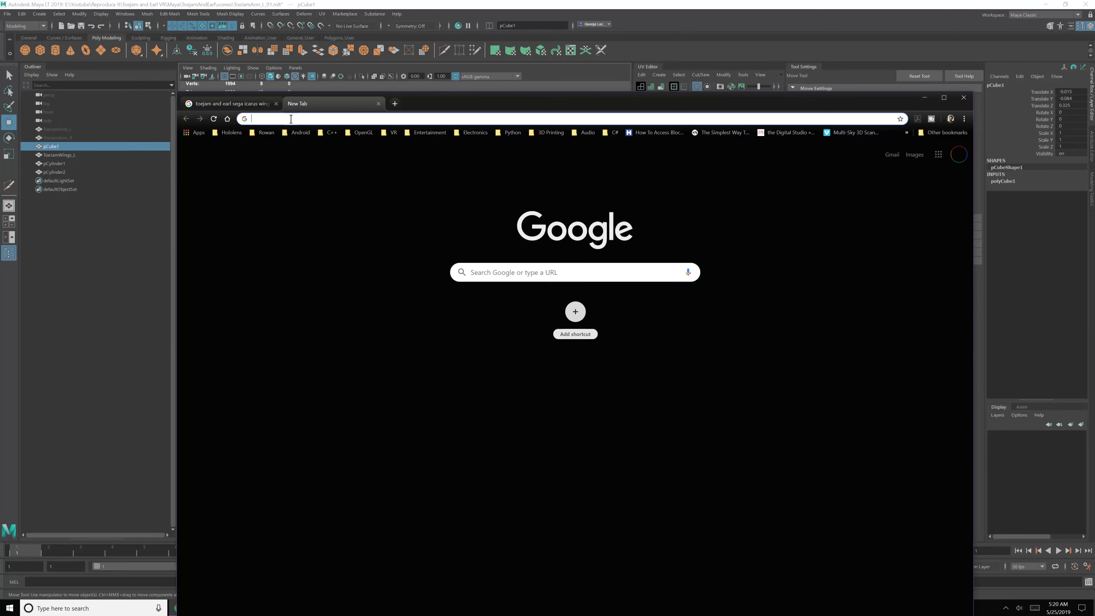
text(feather)
key(Return)
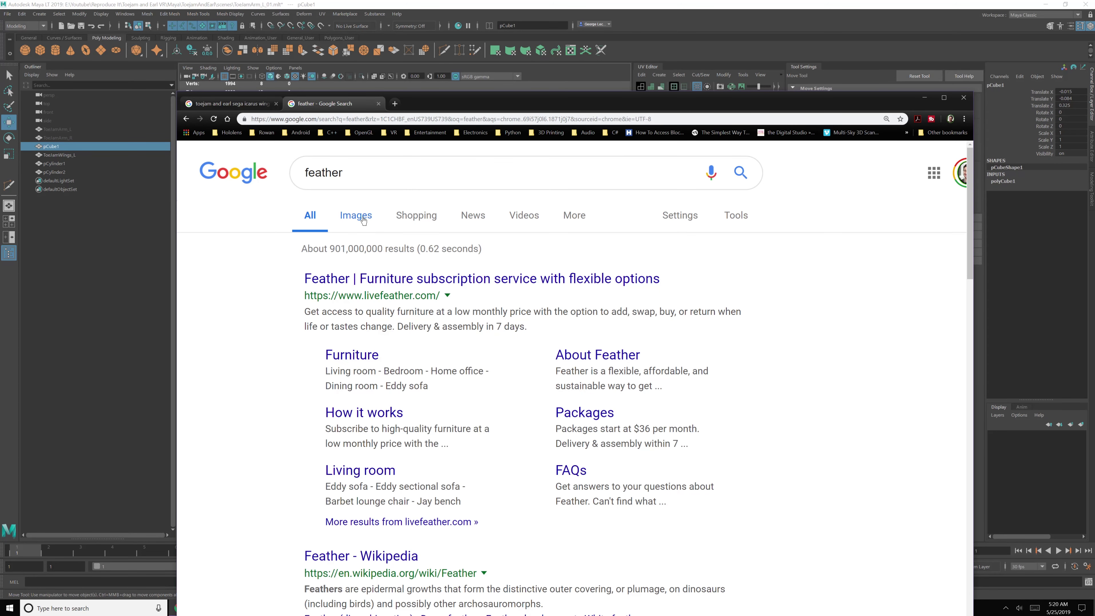
click(363, 220)
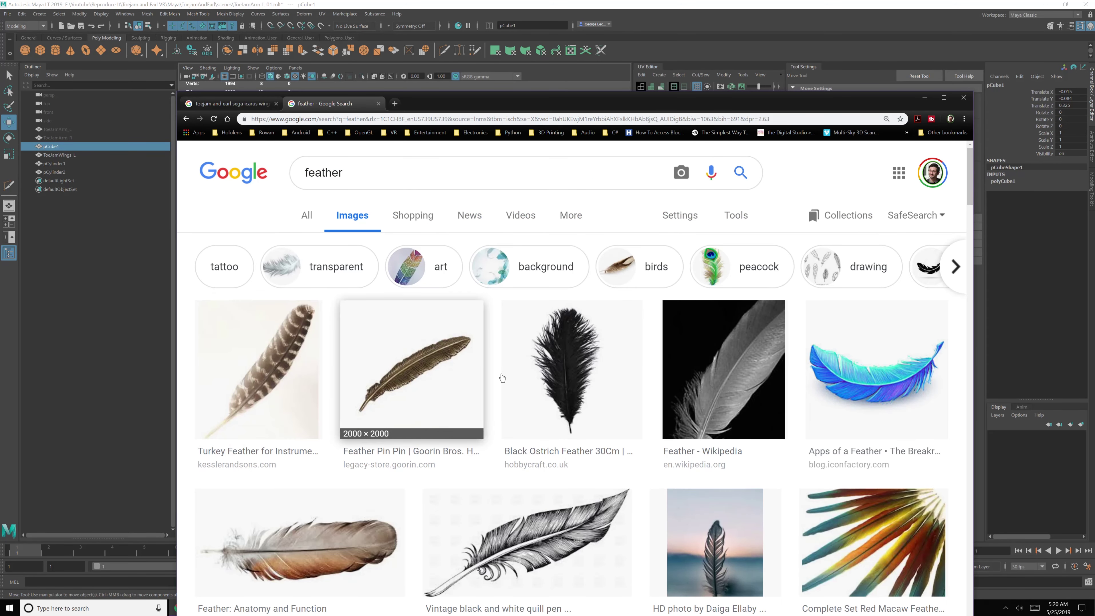
scroll(591, 419, down, 1)
click(575, 449)
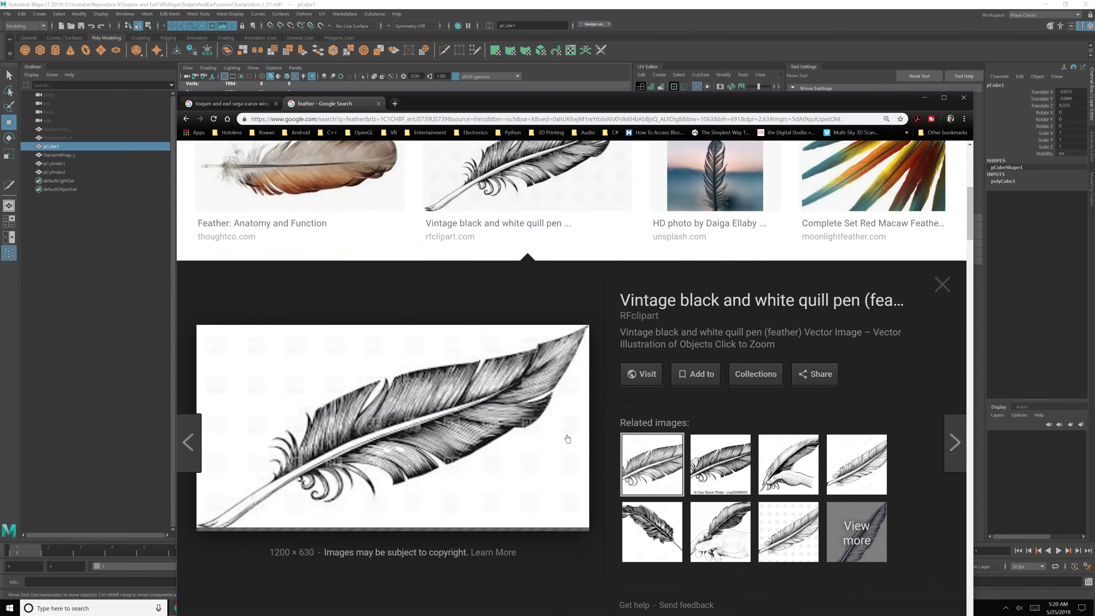
drag(456, 105, 1094, 110)
- Create a thin upright polygon cube beyond the beam's end, about 0.047 wide, 0.549 high and 0.167 deep
alt+middle_drag(449, 318, 459, 294)
scroll(467, 316, down, 5)
alt+drag(459, 294, 457, 303)
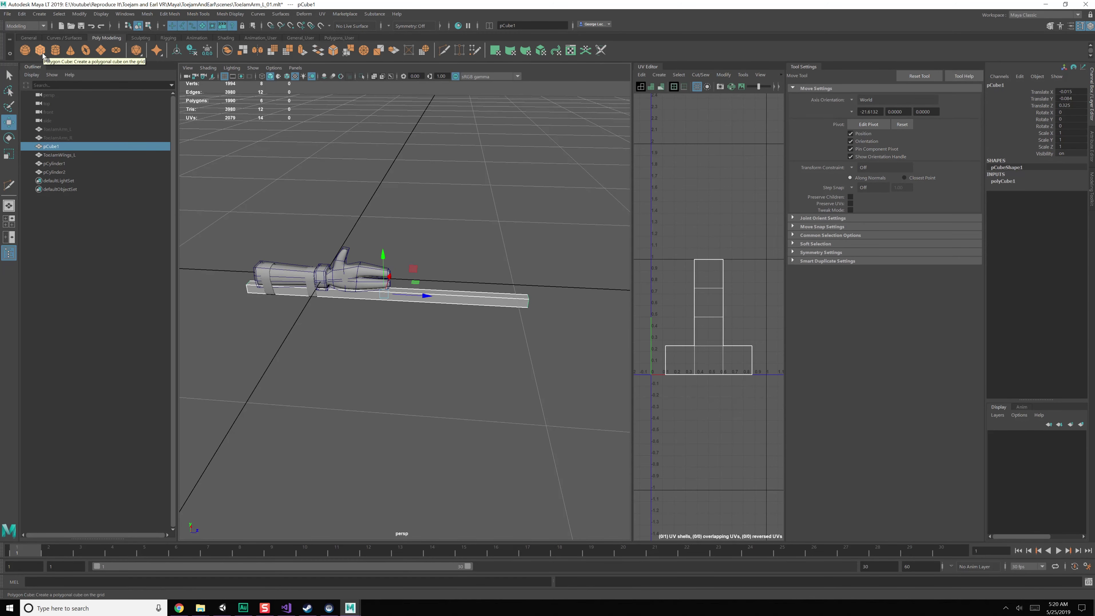
key(ctrl+shift+c)
alt+middle_drag(531, 290, 433, 298)
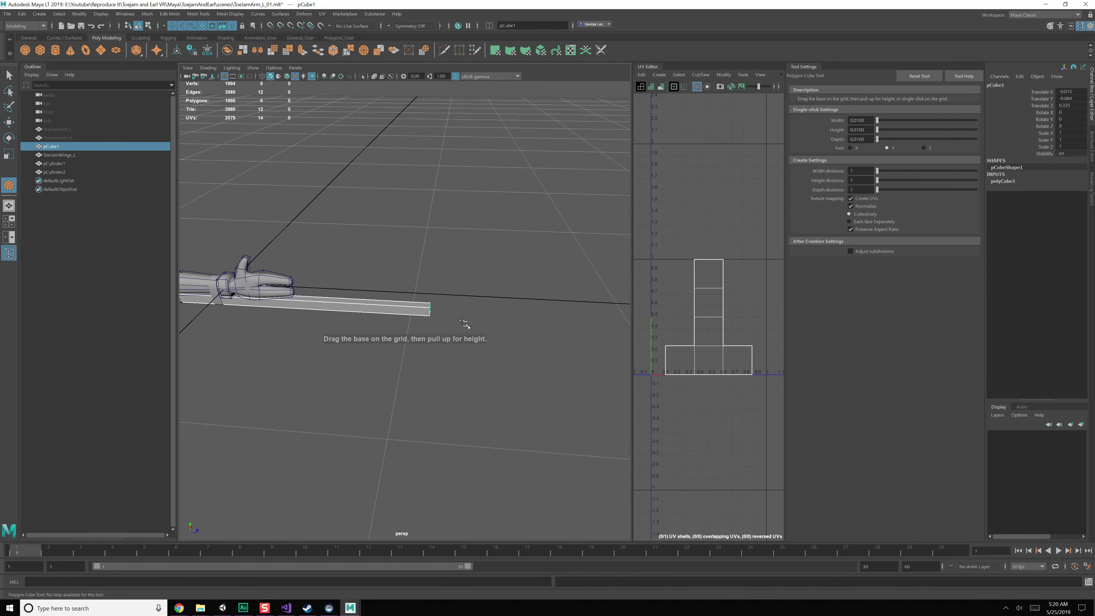
mouse_move(461, 320)
mouse_down()
mouse_move(502, 326)
mouse_move(494, 211)
mouse_up()
alt+middle_drag(493, 224, 448, 273)
alt+right_drag(448, 273, 460, 357)
alt+drag(460, 356, 452, 349)
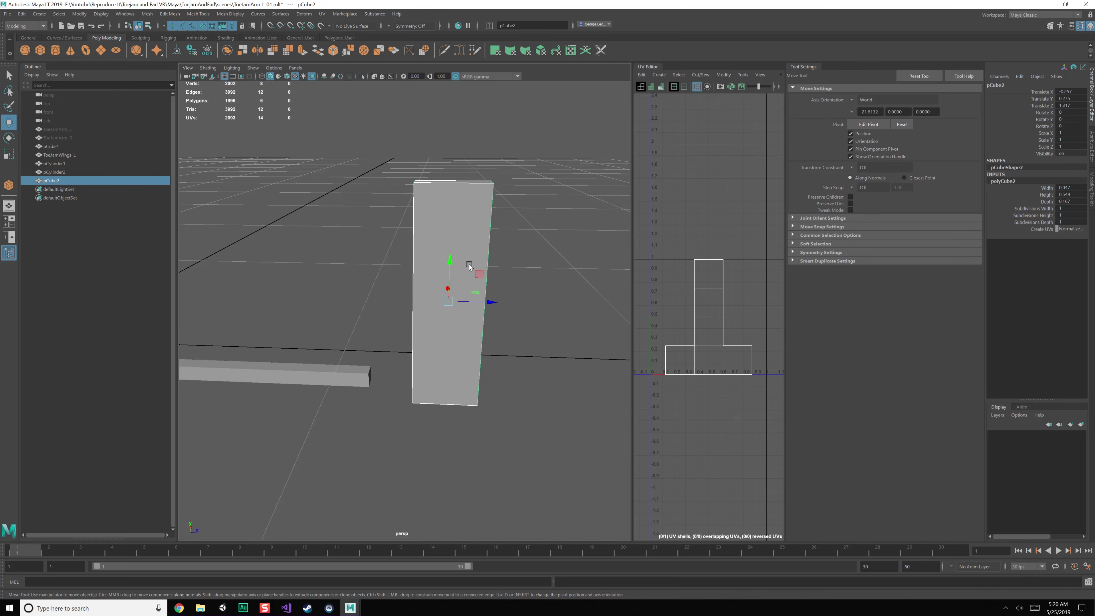
- Cut a vertical edge loop down the middle of the thin cube's broad faces with Multi-Cut
shift+right_drag(435, 248, 388, 248)
click(448, 404)
ctrl+shift+click(453, 188)
click(453, 184)
alt+middle_drag(458, 245, 436, 277)
key(q)
- Raise the middle top edge of the thin cube to form the feather's pointed tip
right_drag(447, 254, 430, 228)
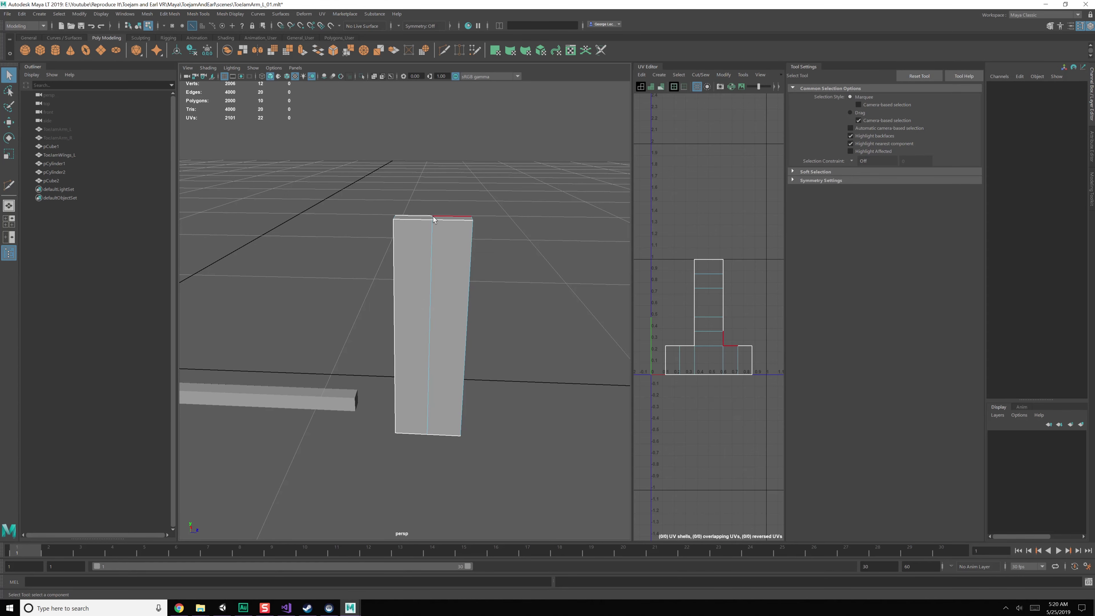
click(432, 216)
key(w)
drag(434, 189, 440, 100)
key(ctrl+z)
click(433, 217)
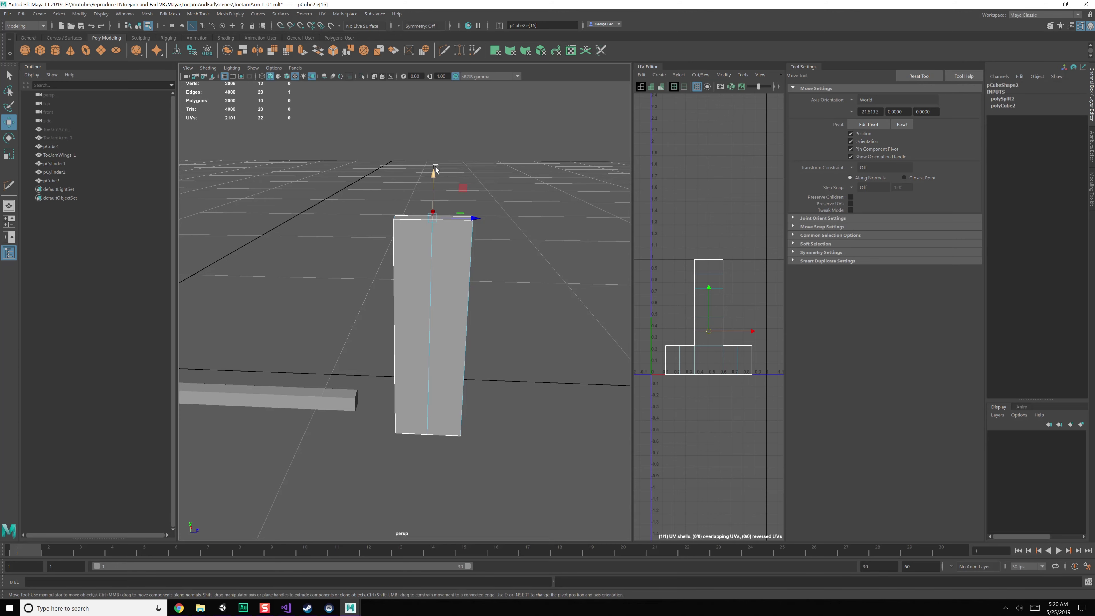
drag(434, 173, 435, 97)
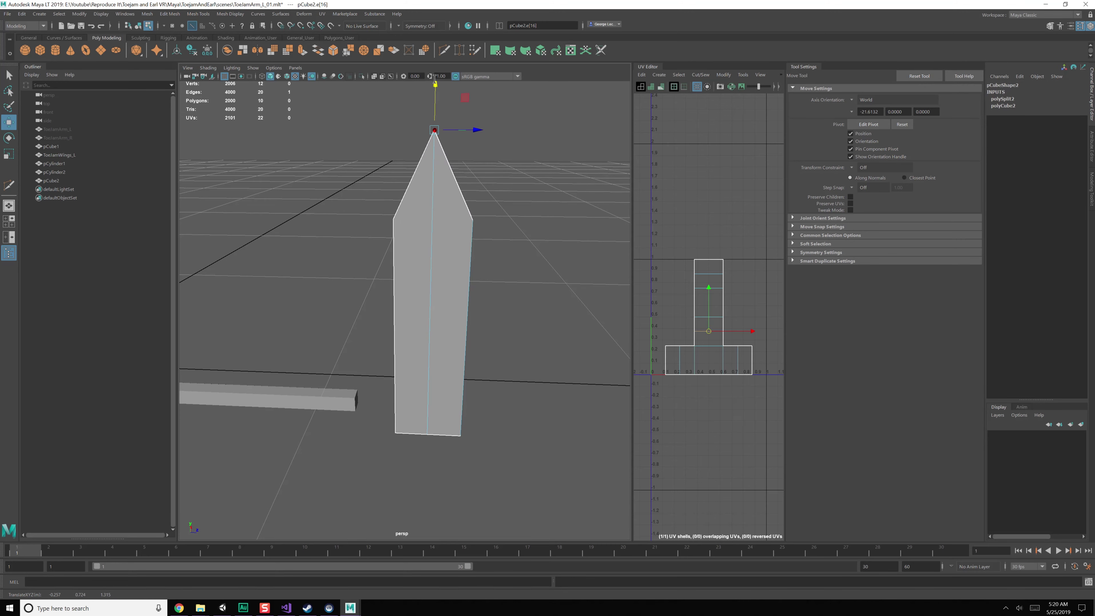
- Bevel the middle edge on the feather's underside with a fraction of 0.08
alt+middle_drag(413, 231, 431, 196)
alt+drag(446, 326, 449, 278)
right_drag(452, 271, 484, 278)
click(453, 264)
click(440, 277)
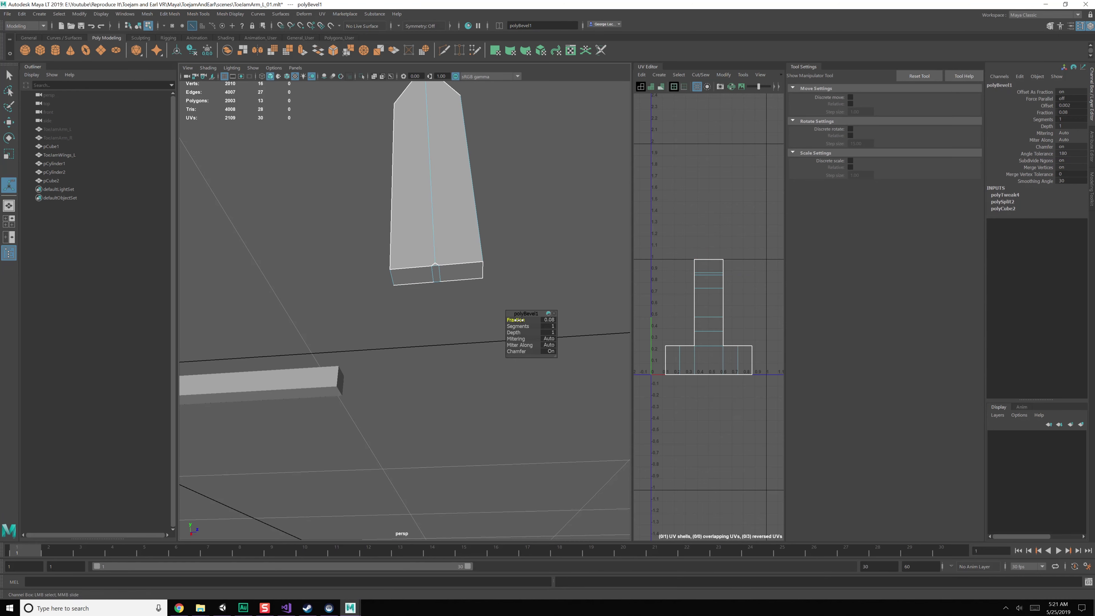
- Extrude the small bevelled face on the feather's underside downward to form the quill
right_drag(441, 271, 441, 292)
click(440, 280)
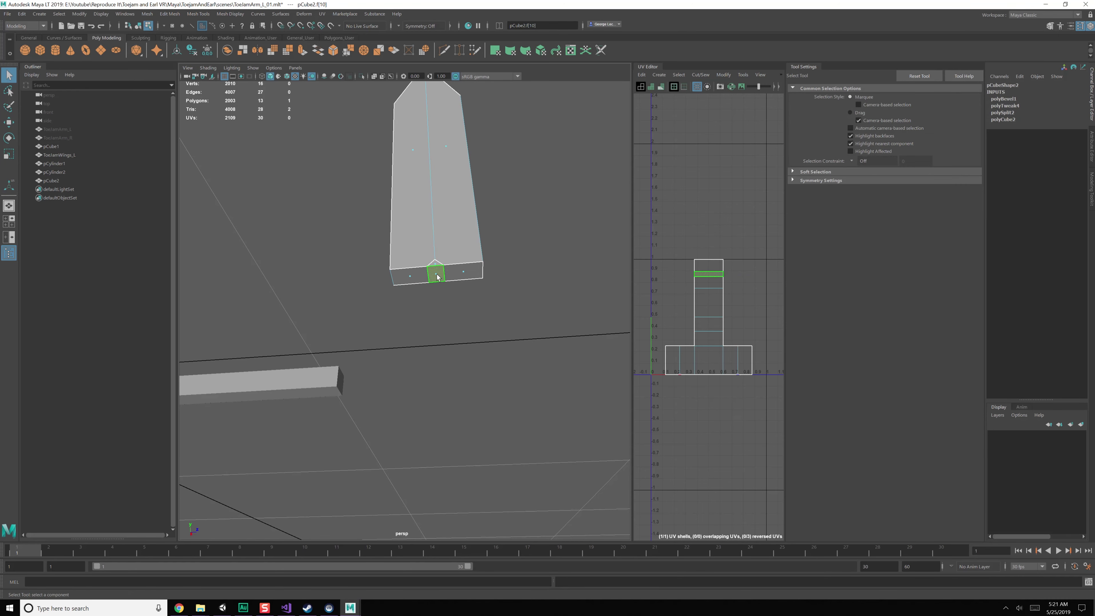
key(ctrl+e)
drag(435, 242, 432, 319)
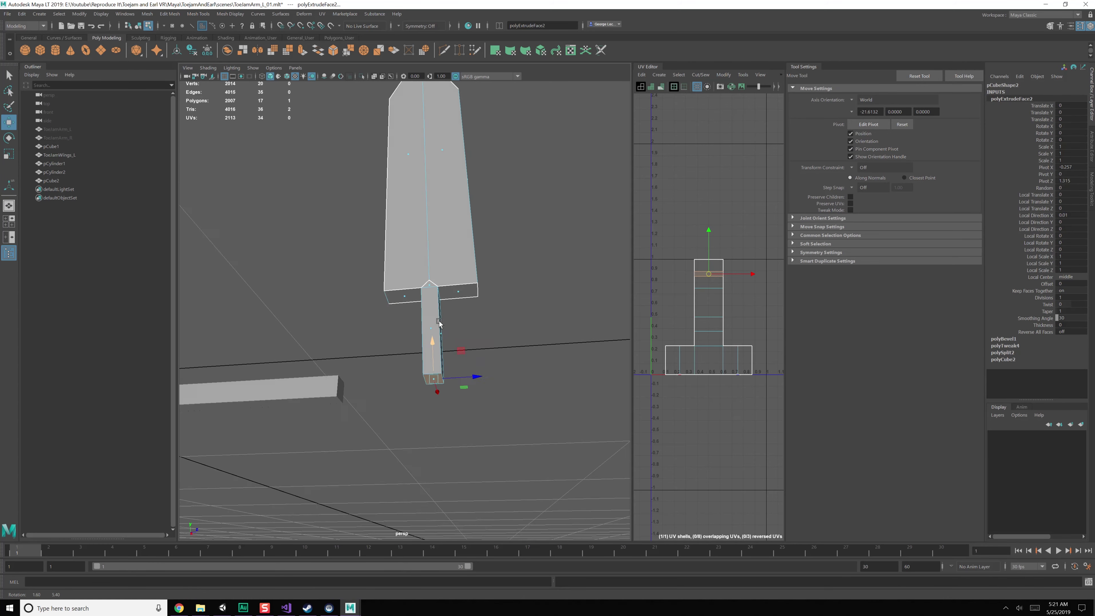
mouse_move(438, 323)
alt+mouse_down()
mouse_move(435, 344)
mouse_move(437, 325)
alt+mouse_up()
- Raise the two outer lower edges of the feather to slope its base toward the quill, and scale them
click(465, 330)
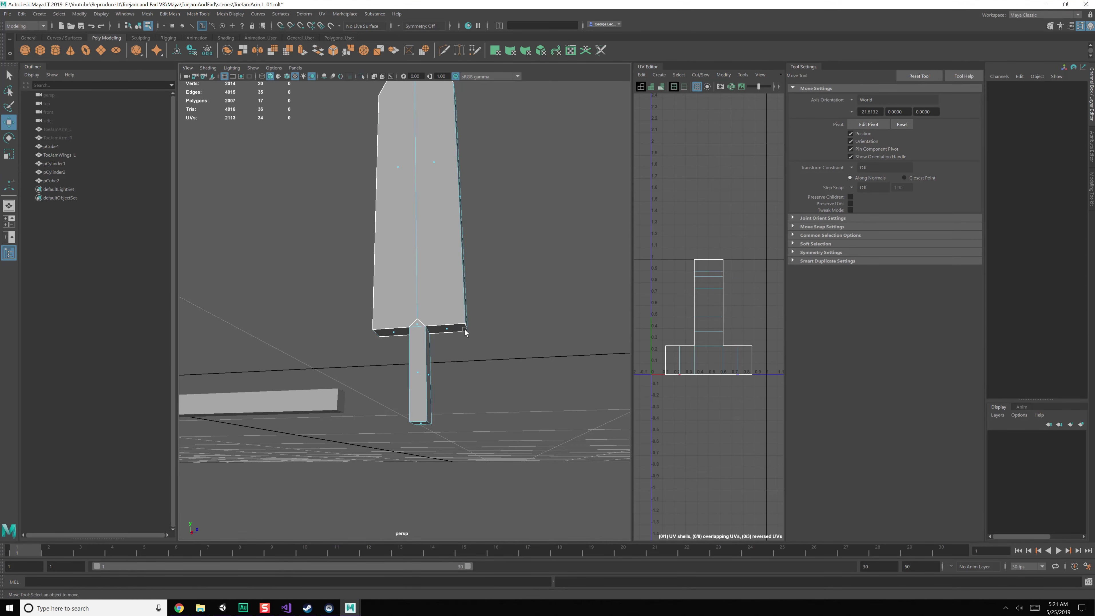
right_drag(465, 332, 468, 328)
click(394, 336)
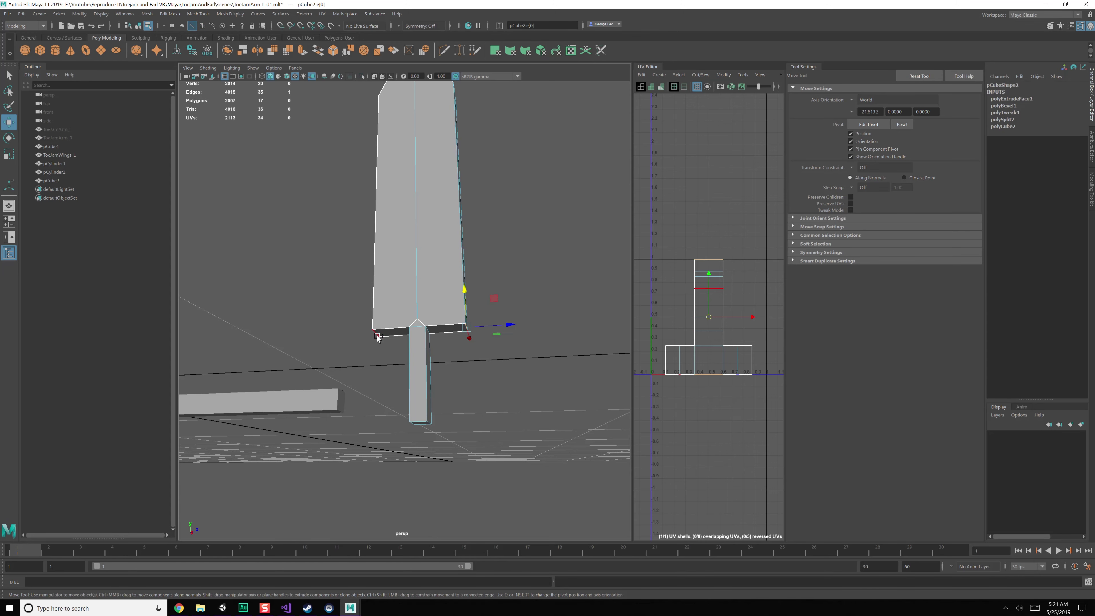
drag(414, 300, 429, 252)
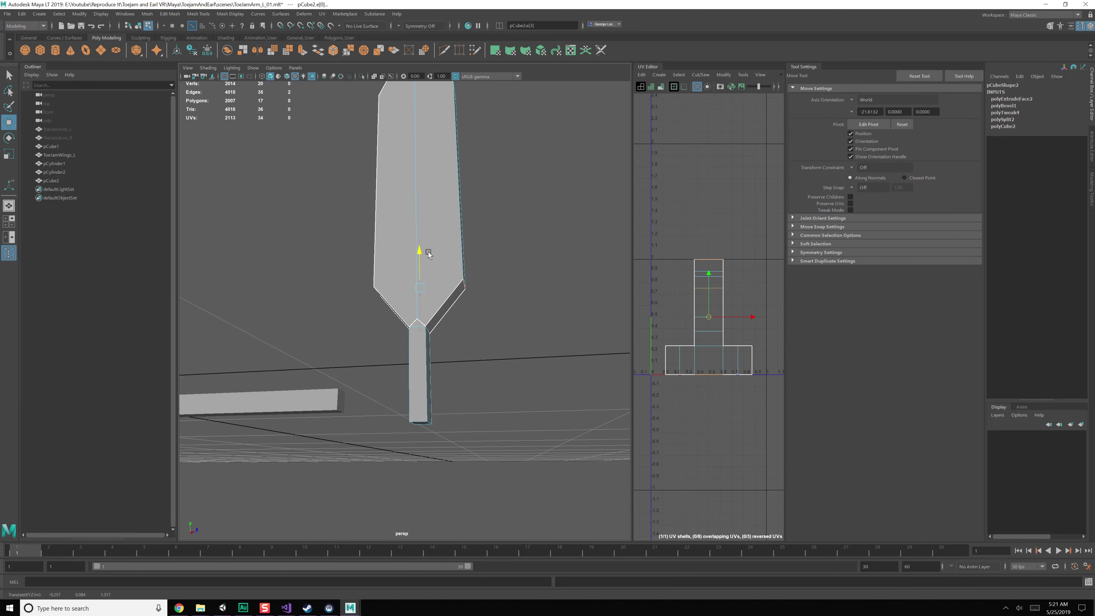
click(451, 283)
key(r)
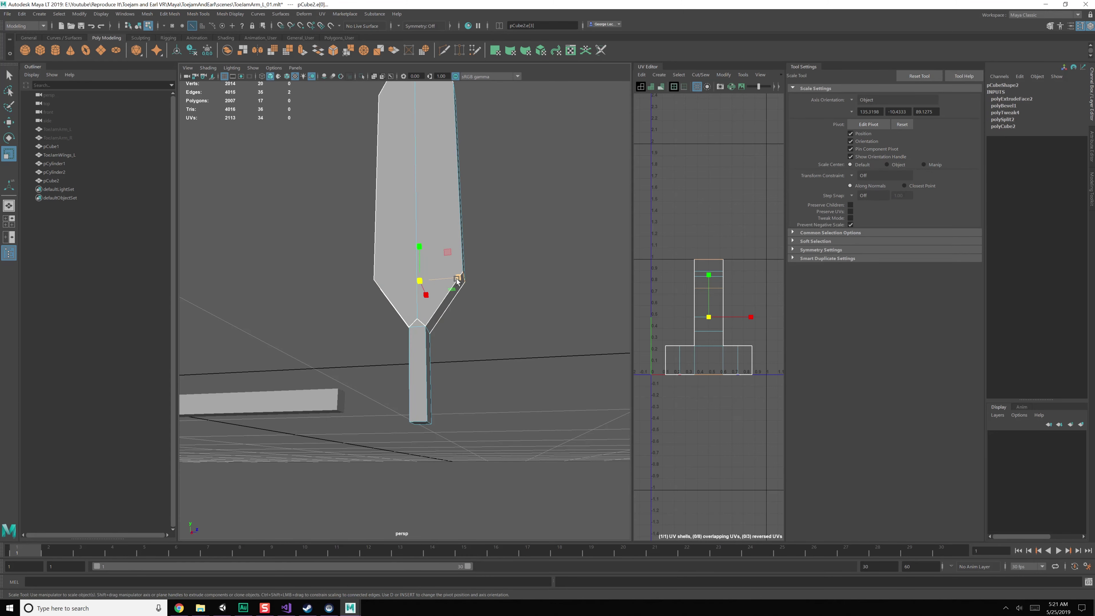
drag(459, 279, 431, 254)
- Scale the feather's upper edges to about 0.34 in thickness and adjust the thickness of the tip edge
alt+drag(354, 189, 350, 251)
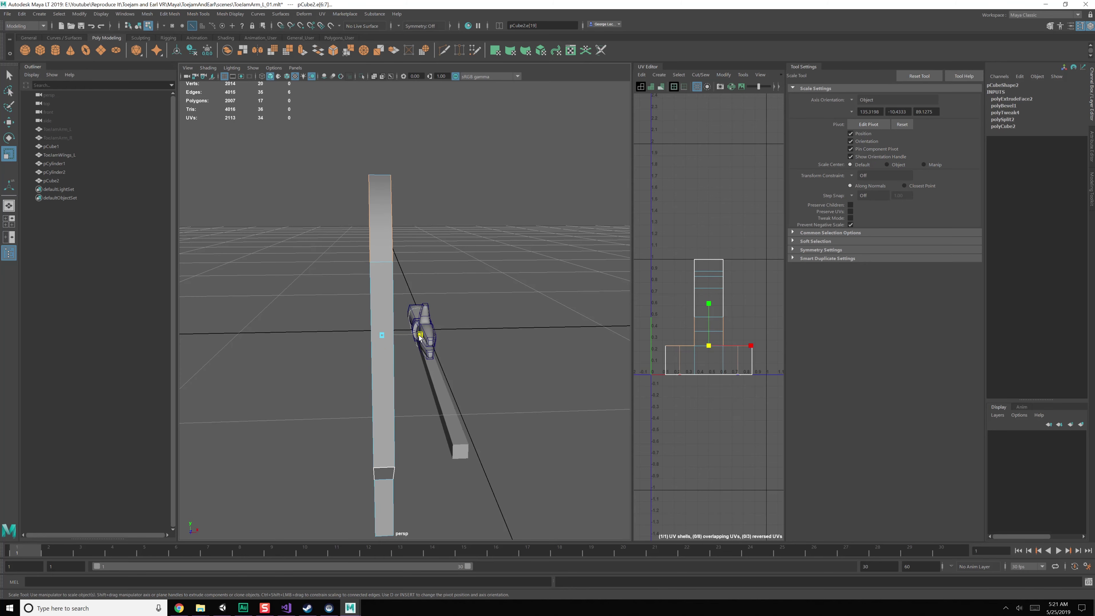
drag(419, 335, 400, 336)
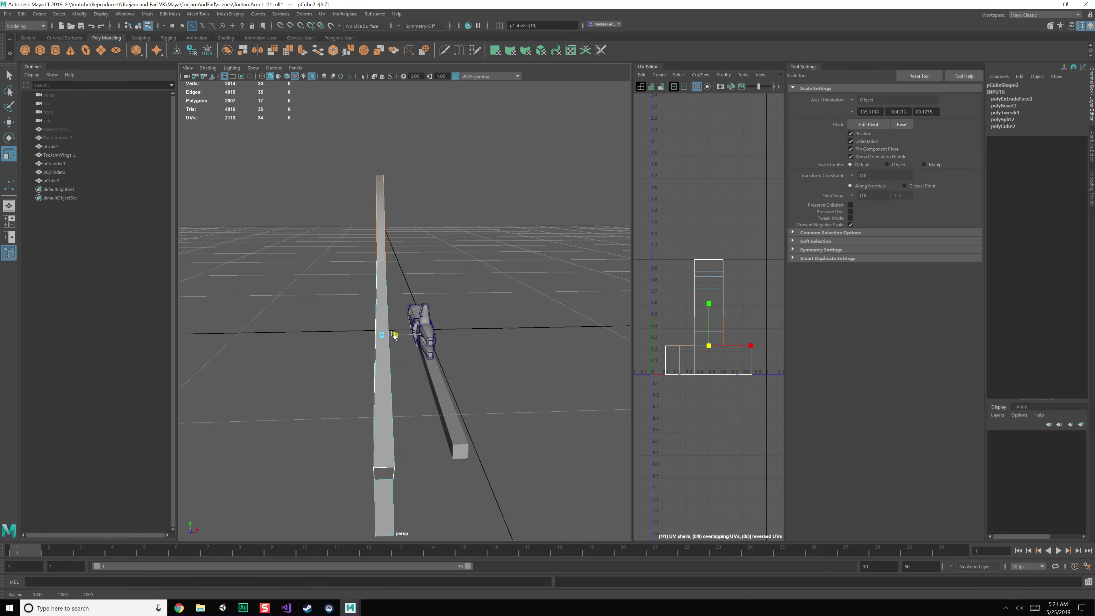
right_drag(384, 197, 378, 175)
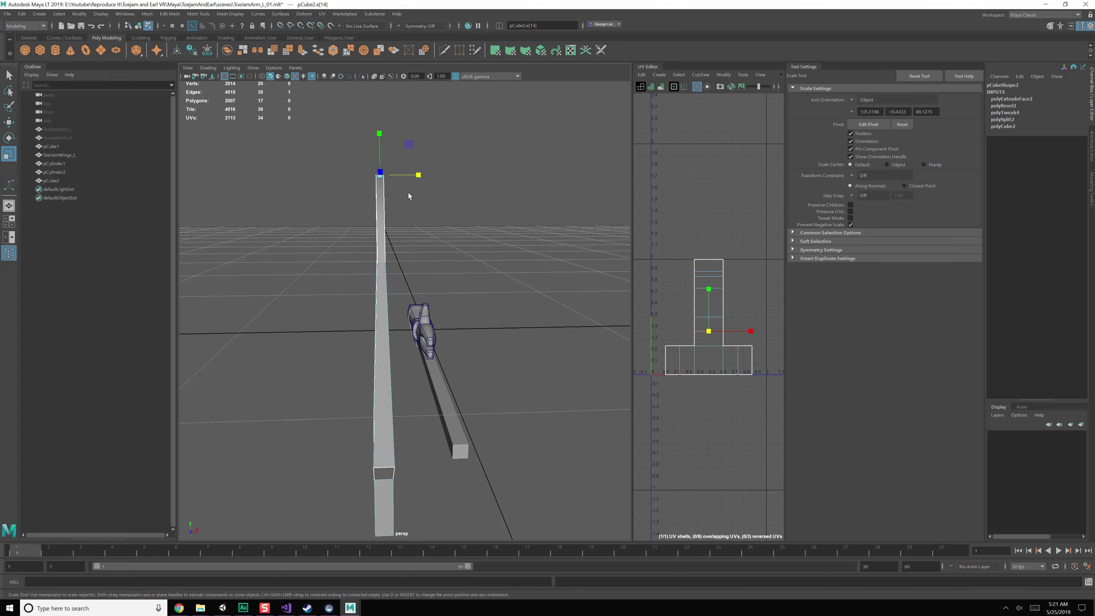
drag(418, 175, 417, 177)
- Select the vertices around the base of the feather's blade and scale them thinner
alt+drag(399, 241, 405, 366)
right_drag(406, 365, 391, 365)
click(401, 367)
alt+drag(417, 388, 340, 358)
key(w)
drag(323, 390, 410, 387)
key(e)
key(r)
drag(418, 337, 408, 337)
alt+middle_drag(418, 284, 431, 310)
alt+drag(431, 311, 479, 347)
alt+right_drag(479, 347, 483, 319)
alt+middle_drag(483, 319, 485, 377)
alt+right_drag(485, 377, 448, 376)
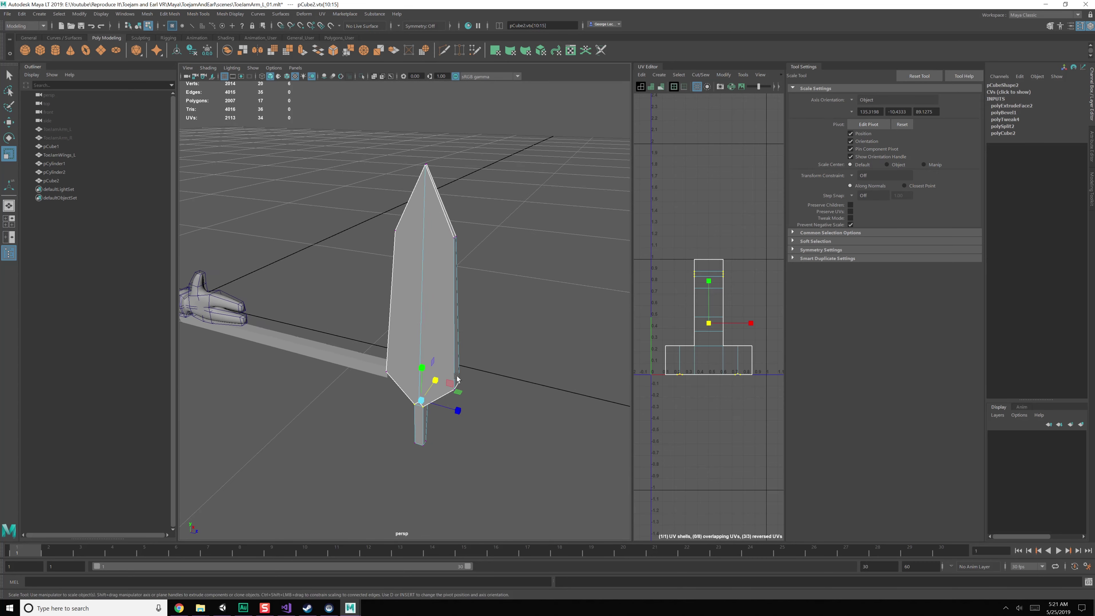
- Apply a planar UV projection to the whole feather
alt+drag(449, 379, 469, 320)
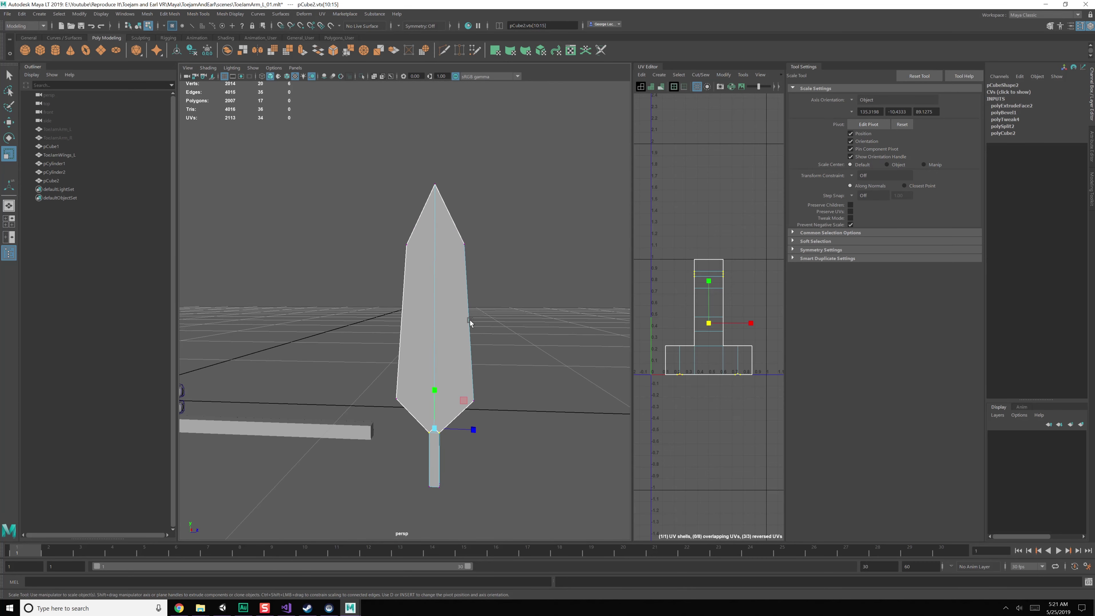
key(F8)
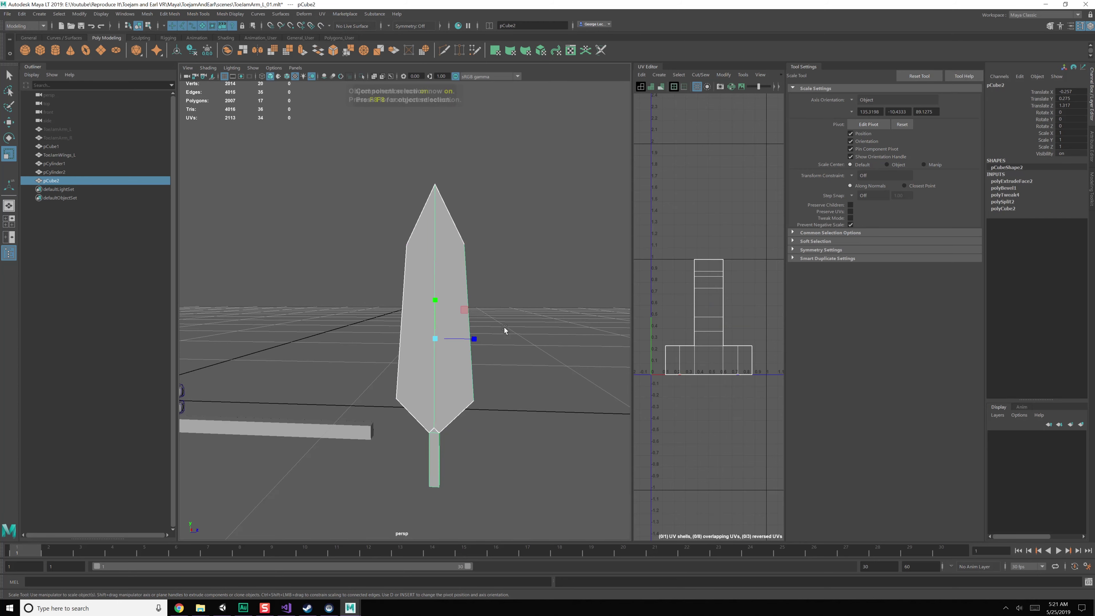
click(504, 326)
click(445, 298)
click(322, 14)
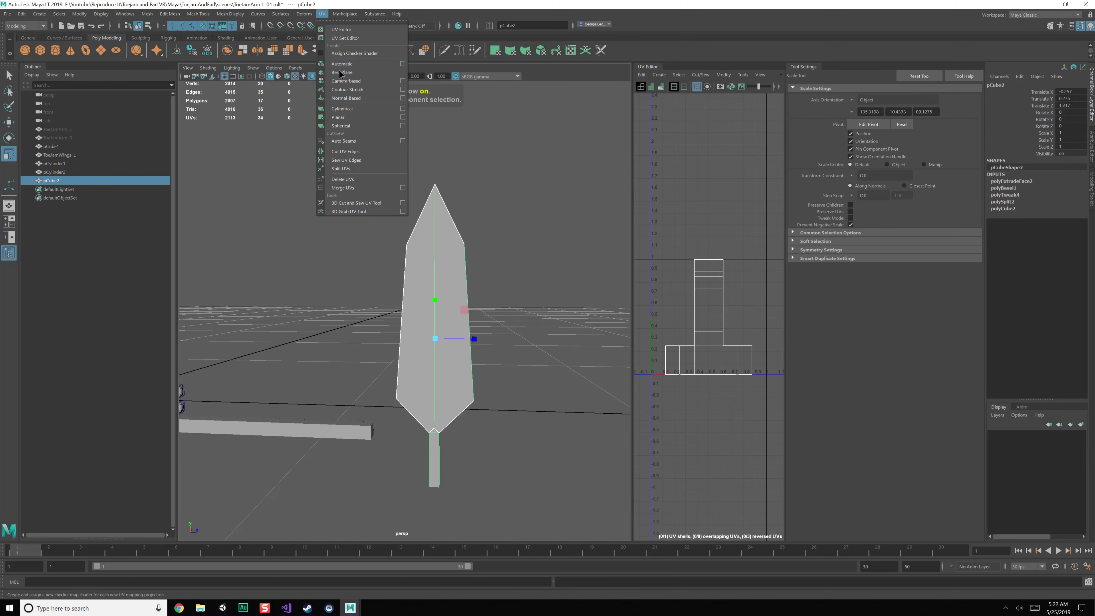
click(365, 117)
alt+drag(503, 235, 472, 246)
- Planar-map the feather's UVs from the X axis, fitting the projection to its bounding box
click(322, 14)
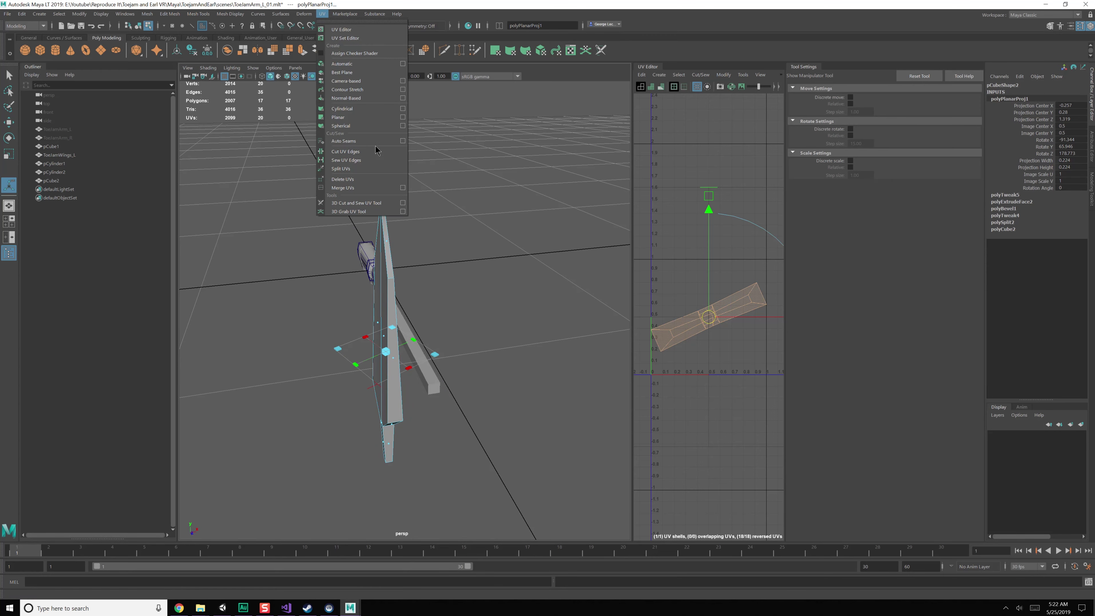
click(403, 118)
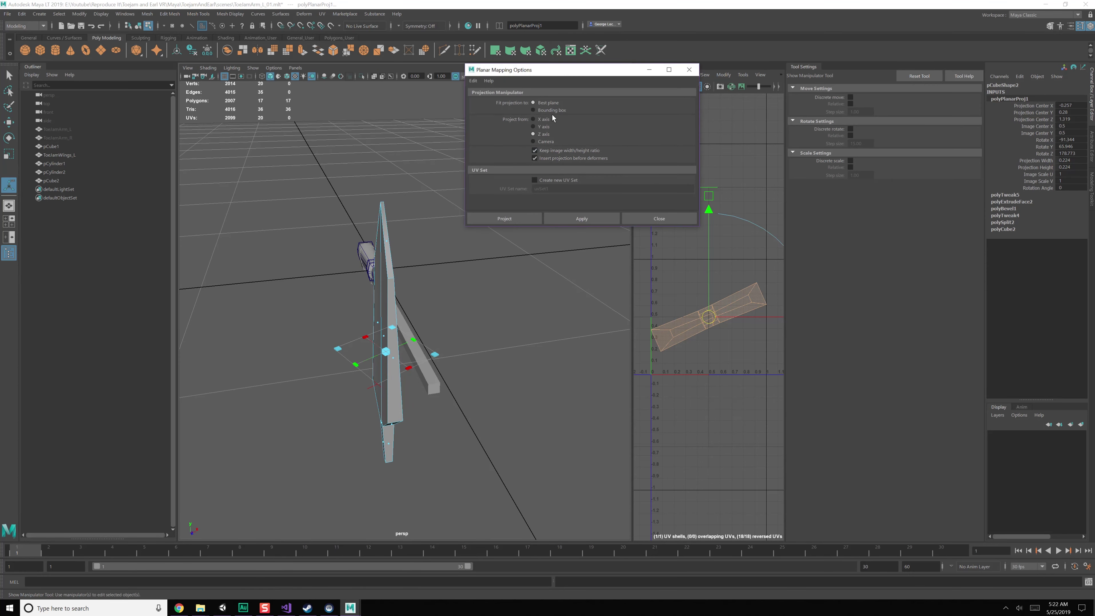
click(544, 119)
click(569, 219)
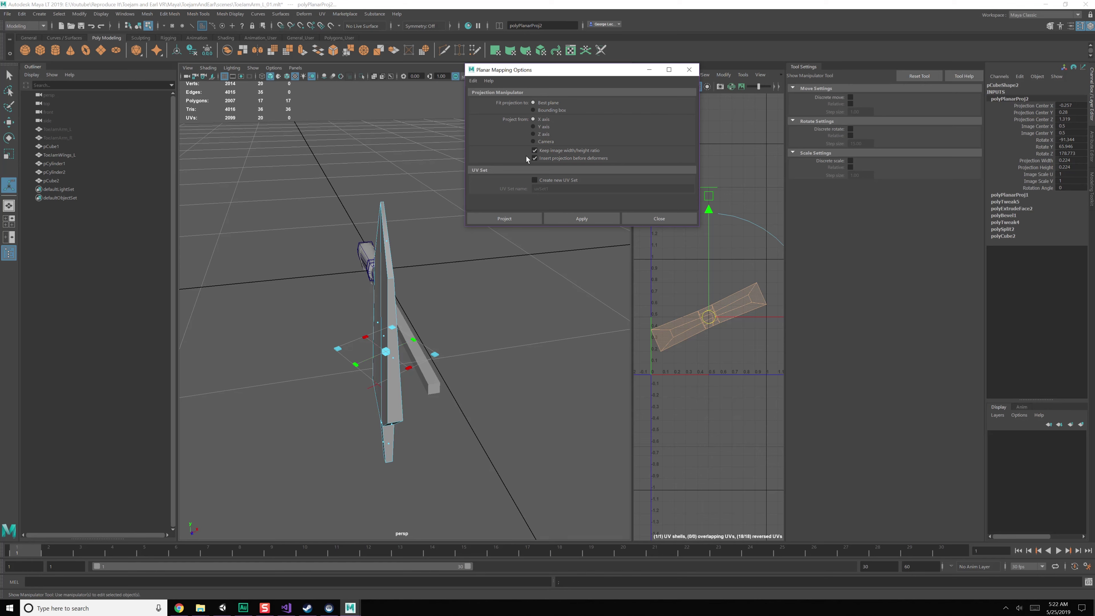
click(576, 222)
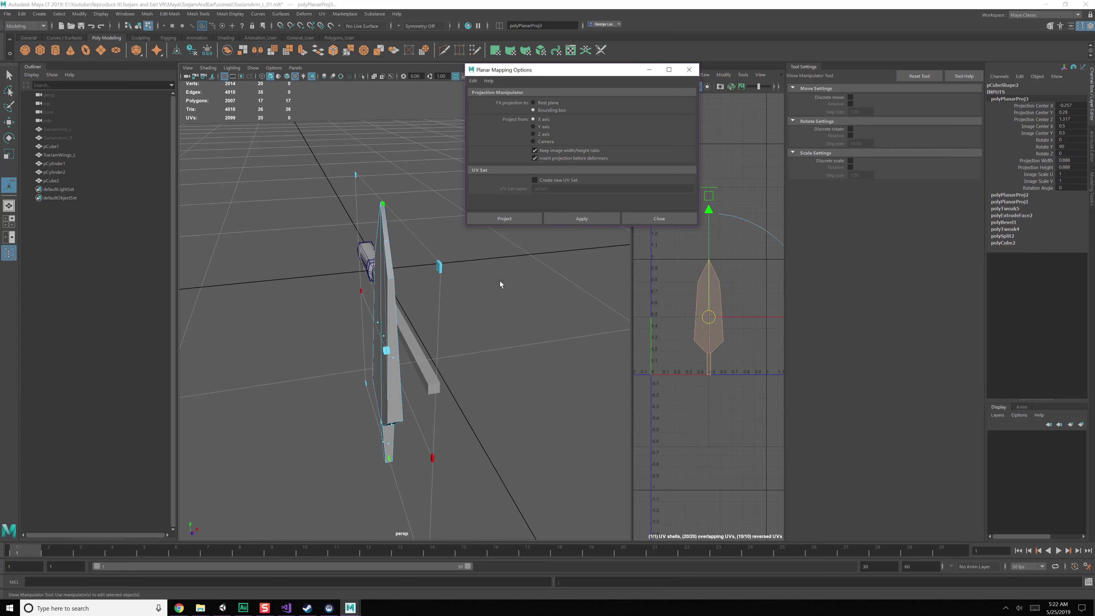
click(659, 219)
- Cut the feather's UVs along the outer edges of one blade side and down the quill
alt+drag(582, 254, 495, 297)
key(q)
mouse_move(715, 297)
right_down()
mouse_move(690, 287)
mouse_move(749, 298)
mouse_move(725, 315)
right_up()
alt+drag(497, 332, 381, 343)
alt+right_drag(381, 343, 383, 386)
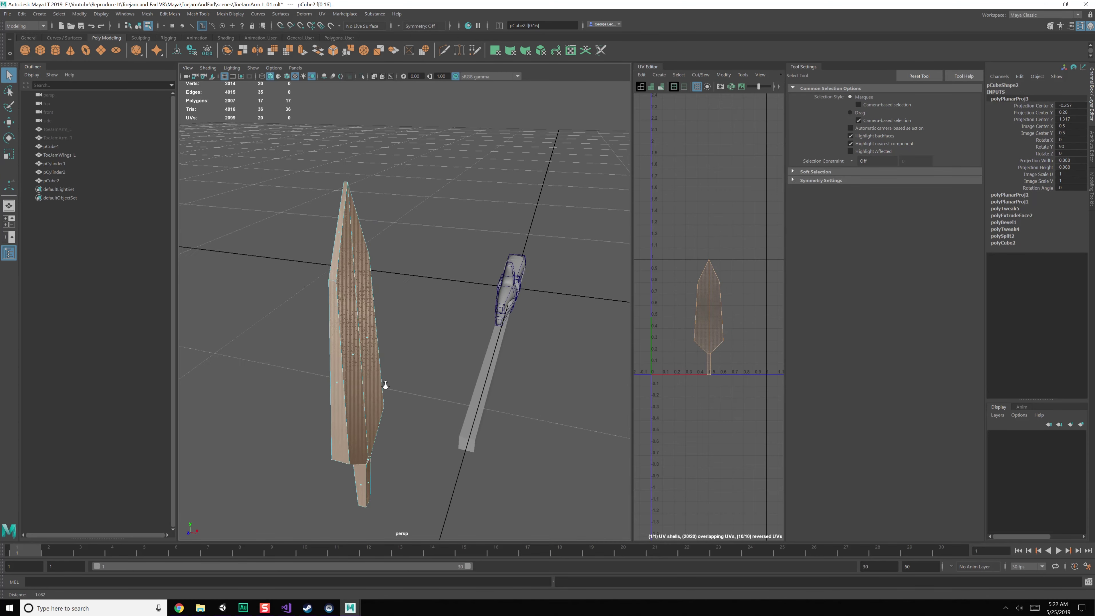
right_drag(357, 324, 346, 264)
click(345, 264)
alt+drag(345, 264, 386, 370)
click(337, 239)
click(335, 310)
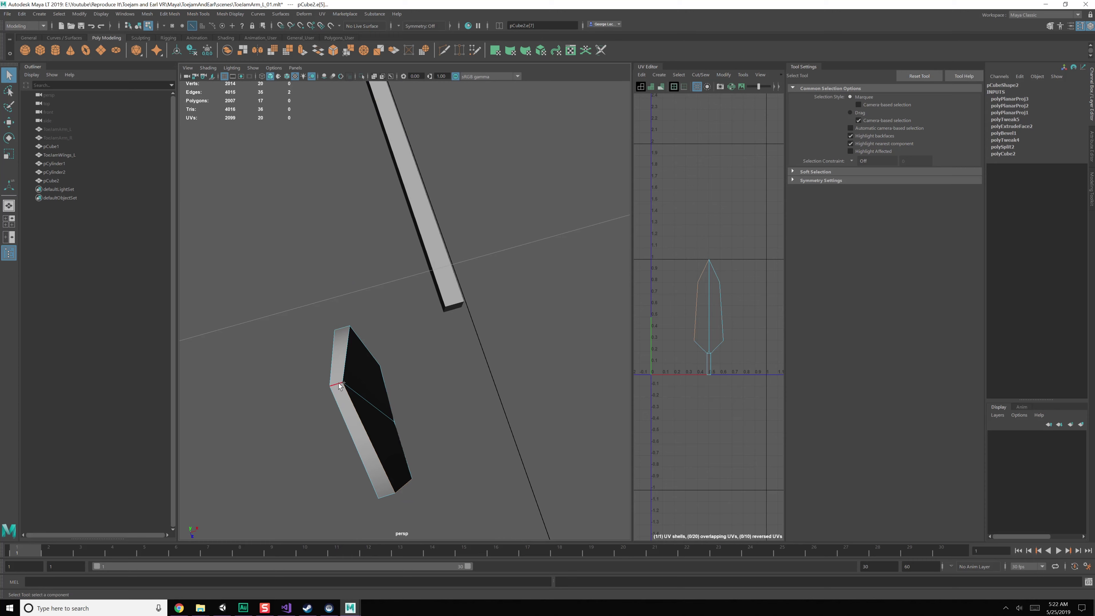
alt+drag(414, 427, 403, 381)
alt+middle_drag(403, 381, 436, 340)
alt+drag(435, 341, 429, 311)
shift+click(322, 321)
alt+drag(354, 391, 357, 334)
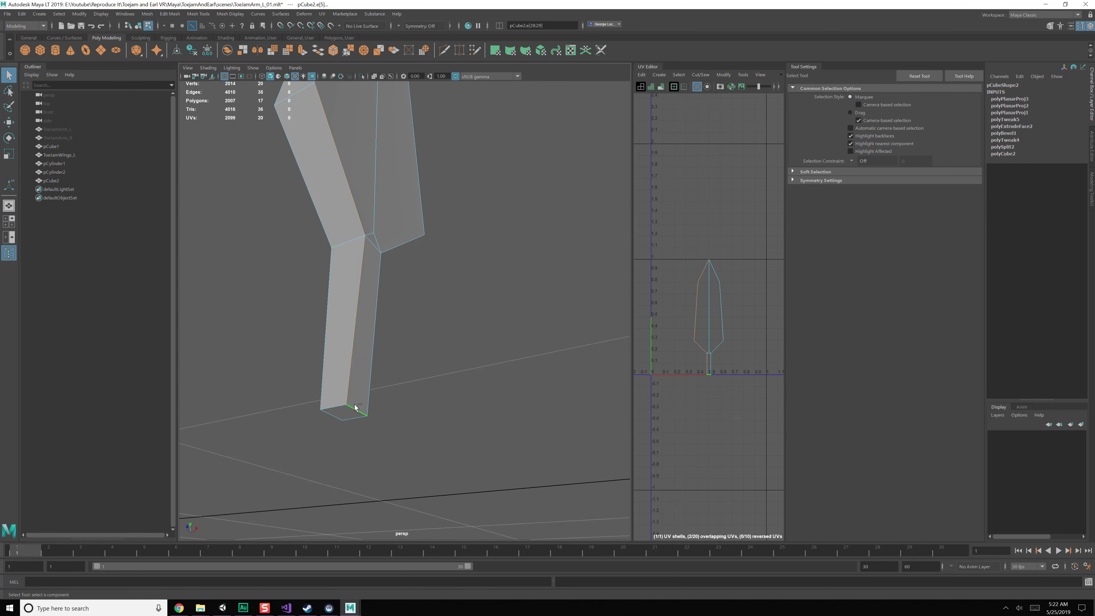
alt+middle_drag(701, 304, 695, 321)
shift+right_drag(741, 359, 708, 372)
- Unfold the feather's UV shell along the new seam
right_drag(741, 359, 616, 333)
click(712, 341)
scroll(731, 344, up, 5)
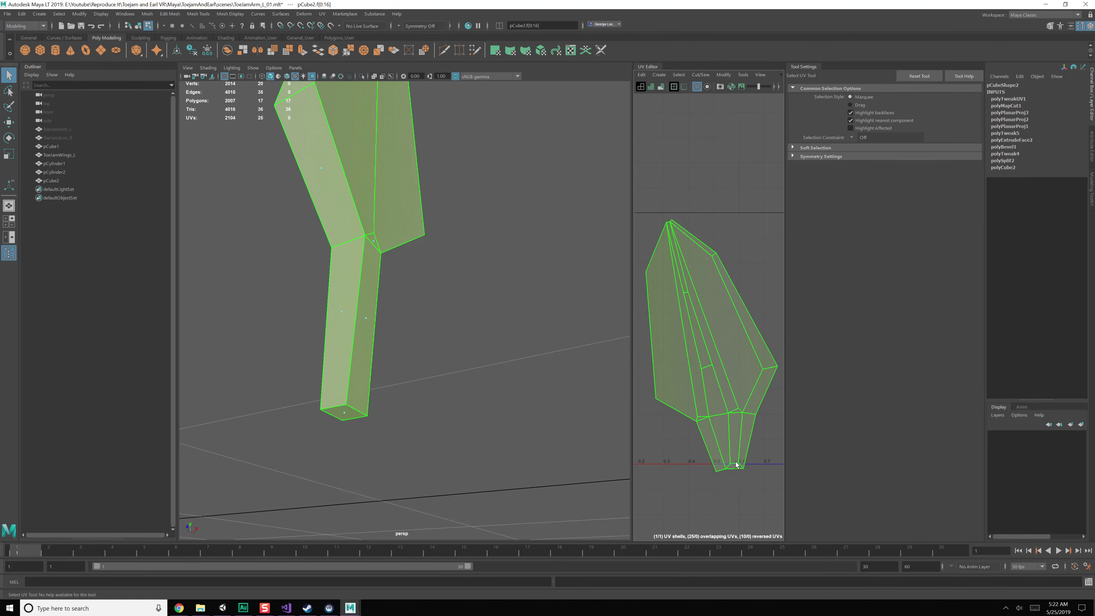
scroll(727, 451, up, 4)
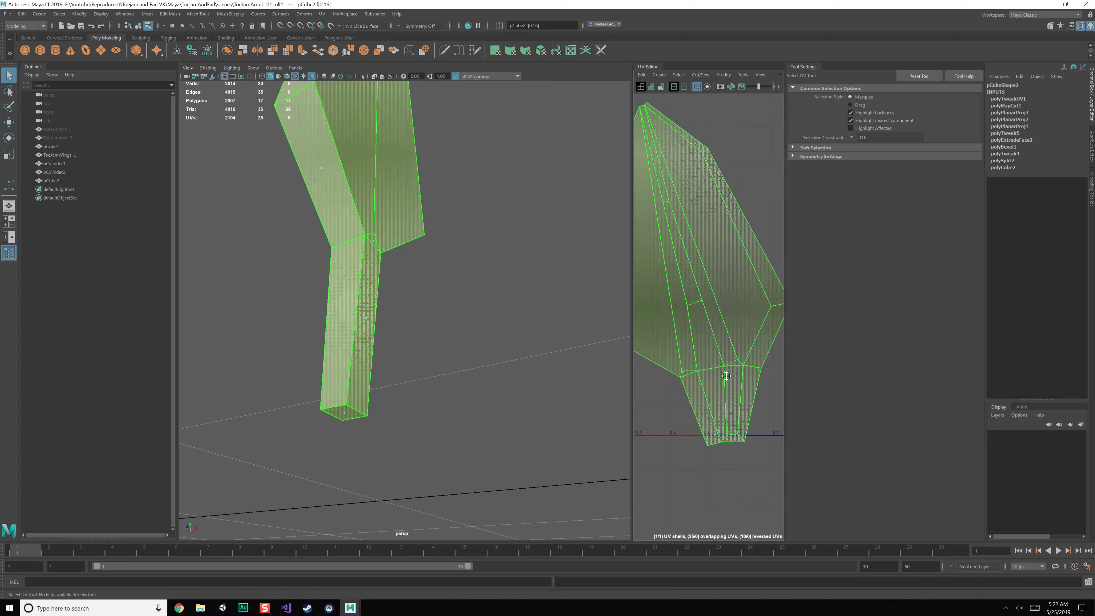
- Cut the UVs along the quill's lengthwise corner edge
key(q)
alt+drag(441, 304, 430, 281)
alt+right_drag(430, 282, 443, 360)
right_drag(345, 300, 341, 293)
click(342, 296)
key(q)
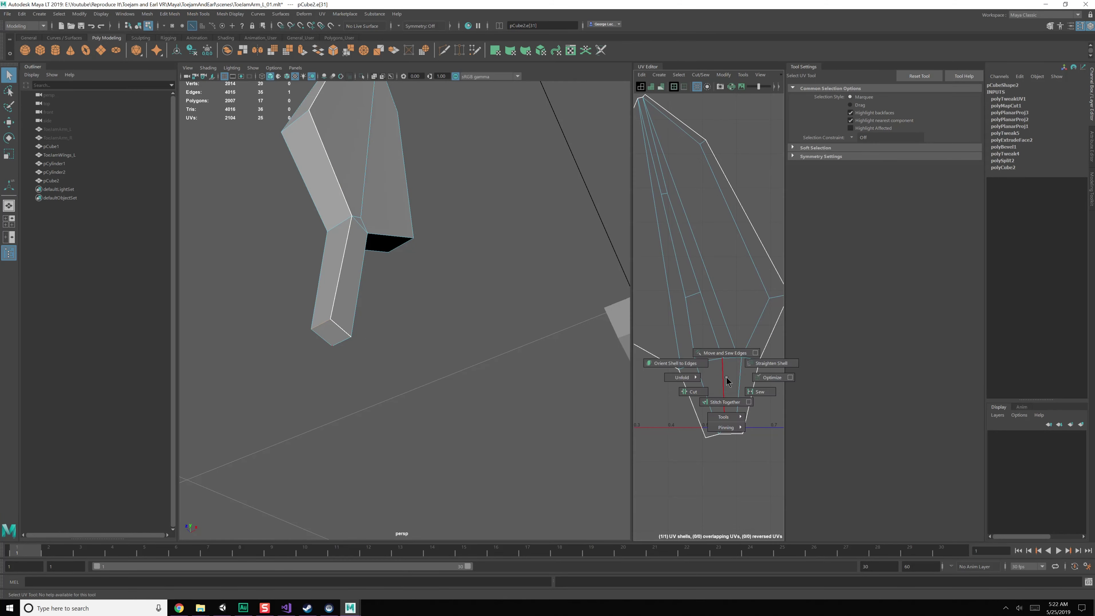
key(shift+x)
- Unfold the feather's shell again with the quill seam open and inspect its edges in the UV layout
mouse_move(733, 335)
alt+middle_down()
mouse_move(735, 359)
mouse_move(728, 345)
alt+middle_up()
right_drag(726, 341, 624, 319)
click(709, 321)
alt+middle_drag(691, 274, 711, 290)
right_drag(708, 251, 707, 237)
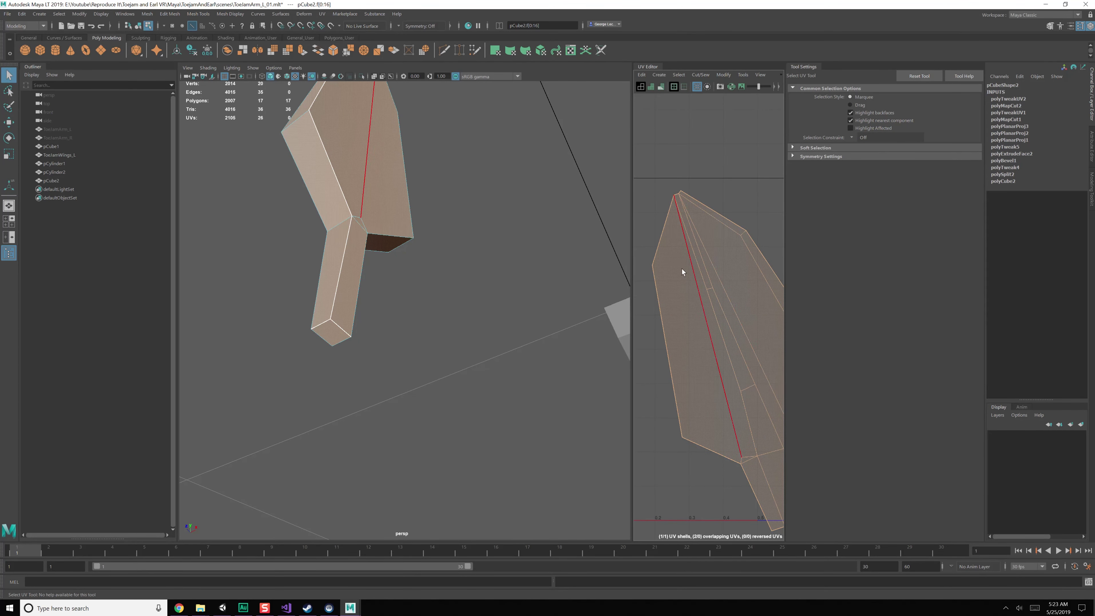
scroll(731, 356, down, 3)
alt+middle_drag(726, 379, 729, 319)
scroll(729, 321, up, 3)
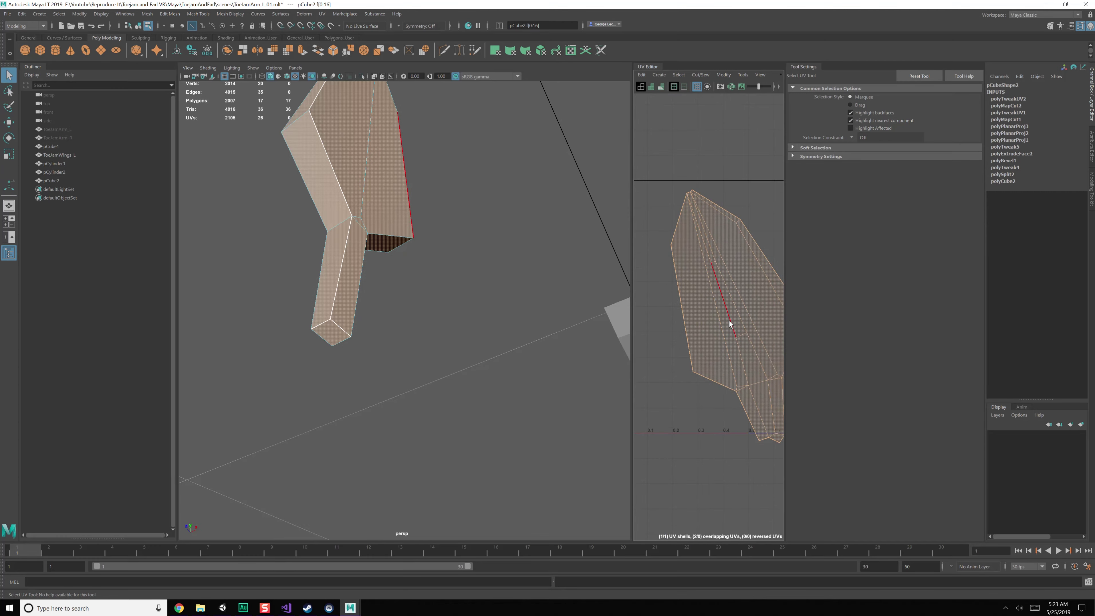
- Select the blade's remaining outline edges and the edges around the quill's end, and cut the UVs there
alt+drag(554, 273, 449, 287)
alt+middle_drag(718, 316, 698, 294)
alt+drag(601, 278, 547, 248)
shift+click(508, 359)
shift+click(515, 296)
shift+click(557, 246)
alt+middle_drag(556, 246, 550, 332)
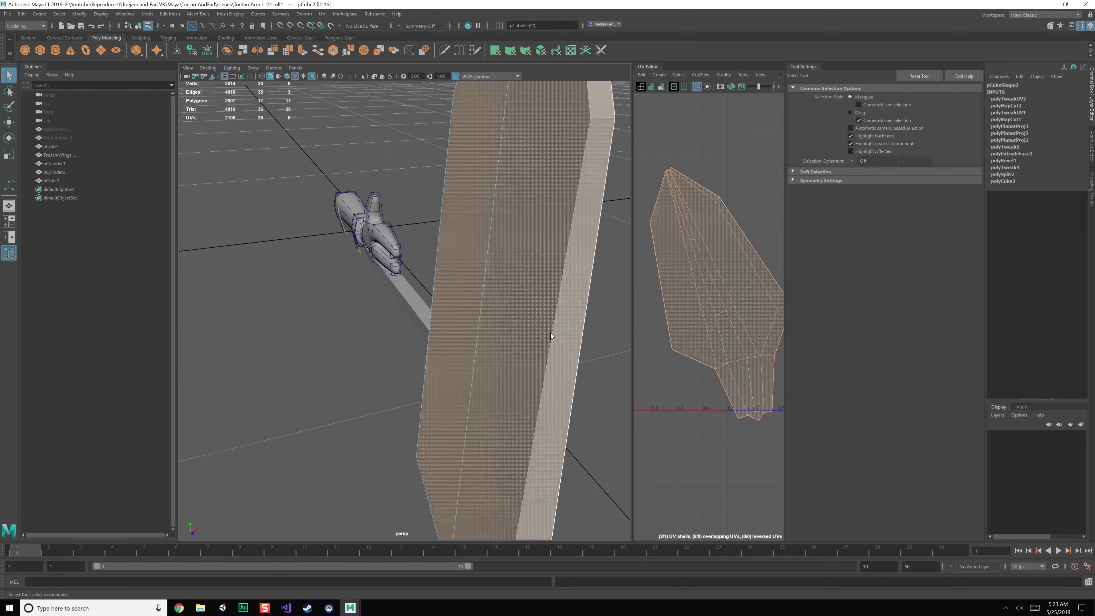
alt+drag(550, 333, 479, 330)
alt+middle_drag(479, 330, 530, 309)
shift+click(400, 243)
alt+drag(421, 240, 420, 335)
shift+click(429, 285)
shift+click(391, 351)
shift+click(428, 384)
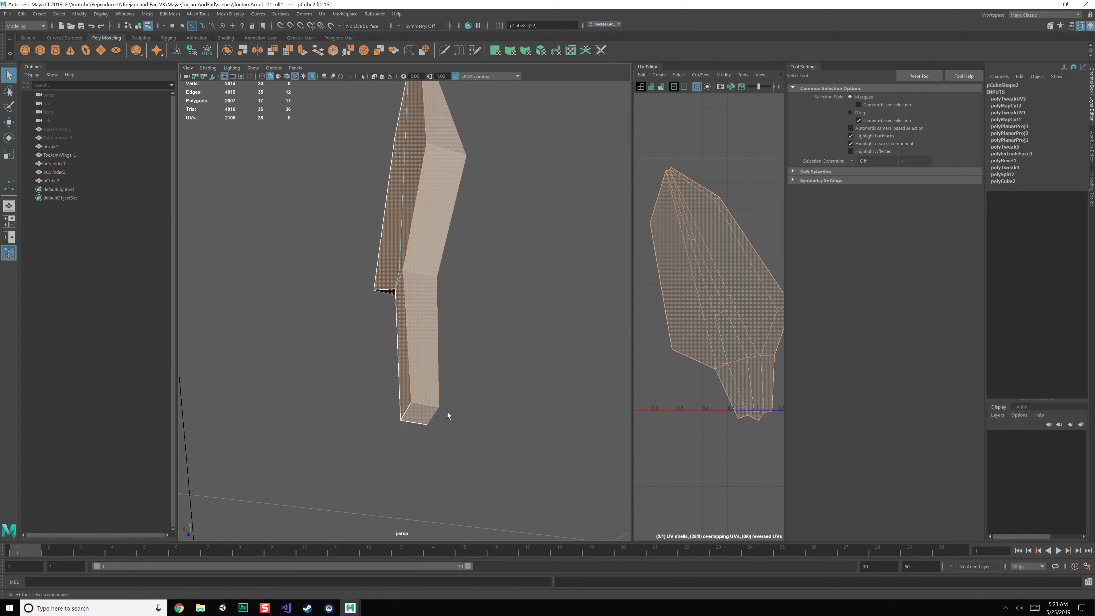
mouse_move(445, 414)
alt+mouse_down()
mouse_move(394, 413)
mouse_move(433, 396)
alt+mouse_up()
shift+click(334, 385)
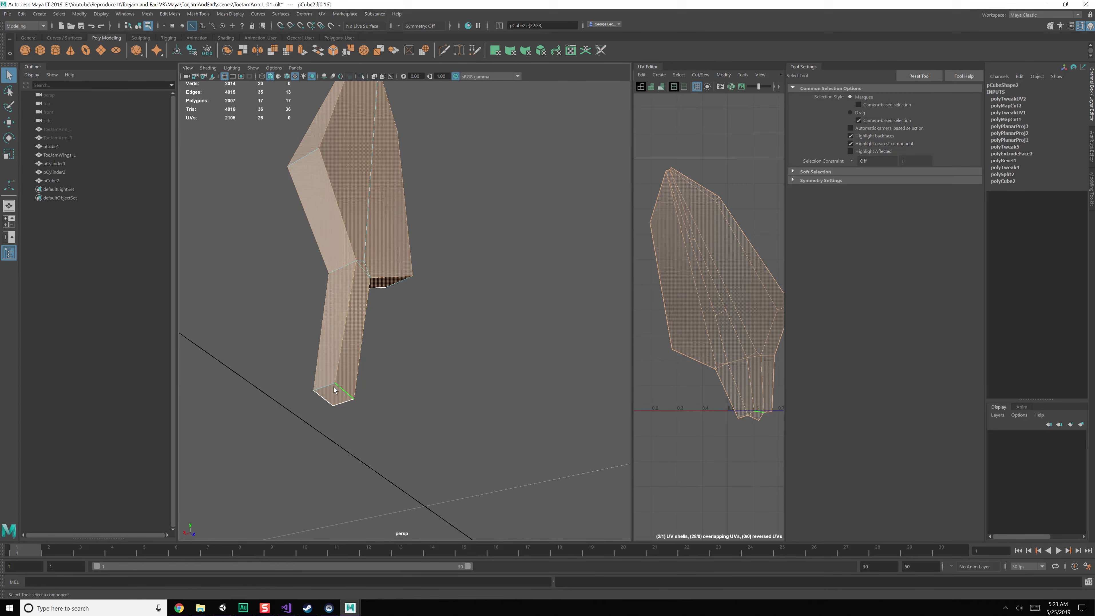
alt+middle_drag(651, 331, 655, 349)
shift+right_drag(684, 333, 655, 350)
- Try to unfold all of the feather's separated UV shells
right_drag(705, 328, 664, 295)
drag(655, 251, 751, 386)
drag(647, 163, 781, 441)
shift+right_drag(713, 296, 625, 298)
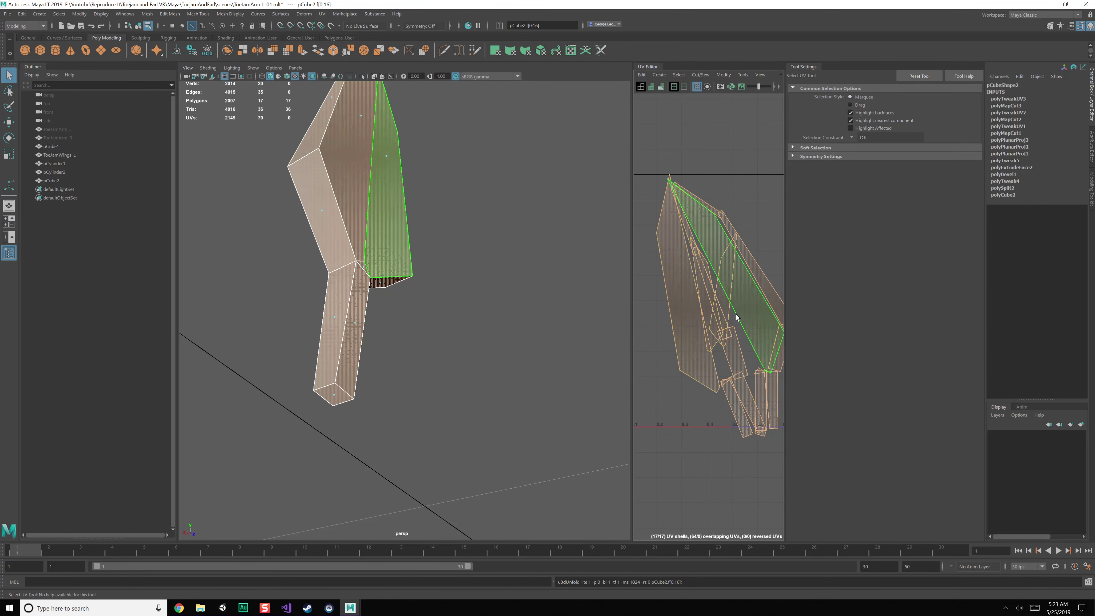
- Replace the feather's cut-up UVs with a fresh planar projection from the X axis and return to object selection
scroll(738, 317, down, 2)
key(F8)
key(F8)
key(F8)
key(F8)
key(F8)
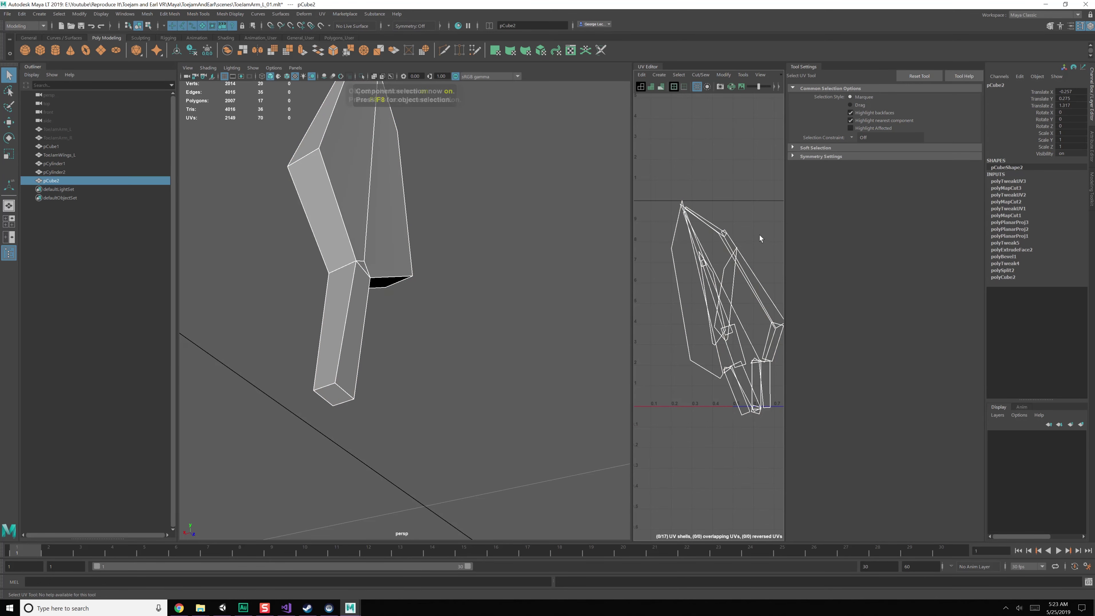
click(396, 204)
key(F8)
key(F8)
click(323, 13)
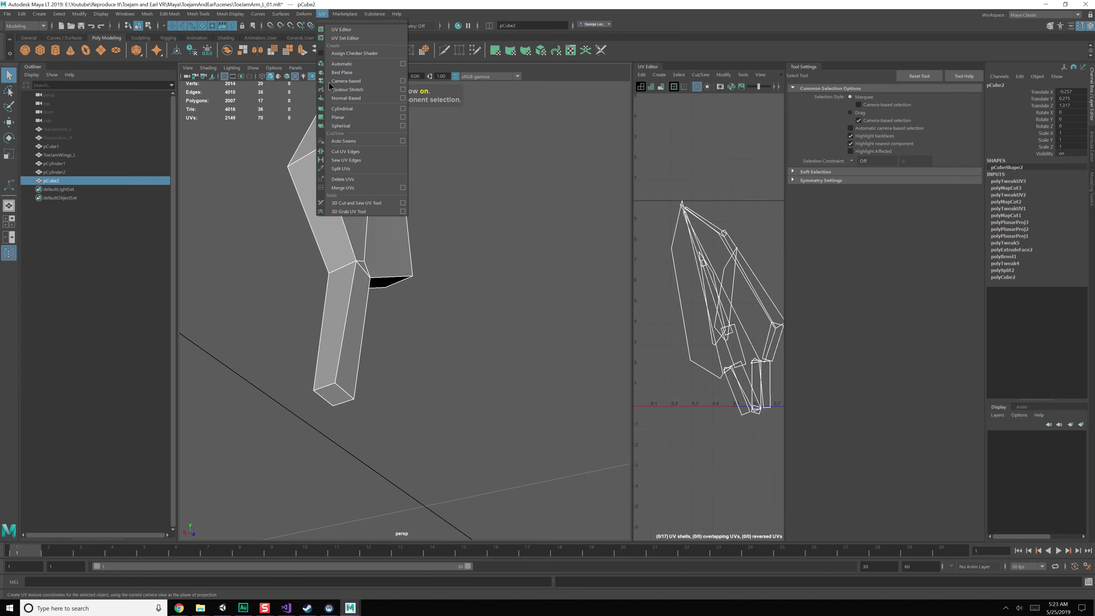
click(334, 121)
scroll(720, 285, down, 2)
alt+drag(457, 276, 460, 330)
key(q)
key(F8)
key(e)
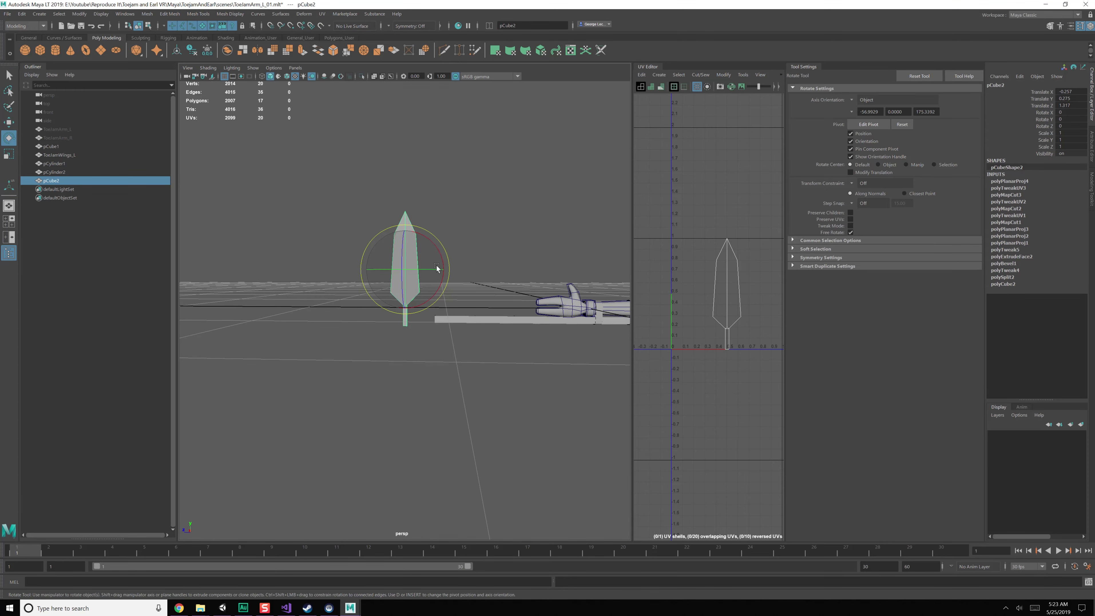
scroll(477, 314, up, 6)
alt+middle_drag(440, 270, 455, 315)
scroll(469, 299, up, 3)
shift+right_drag(469, 301, 492, 268)
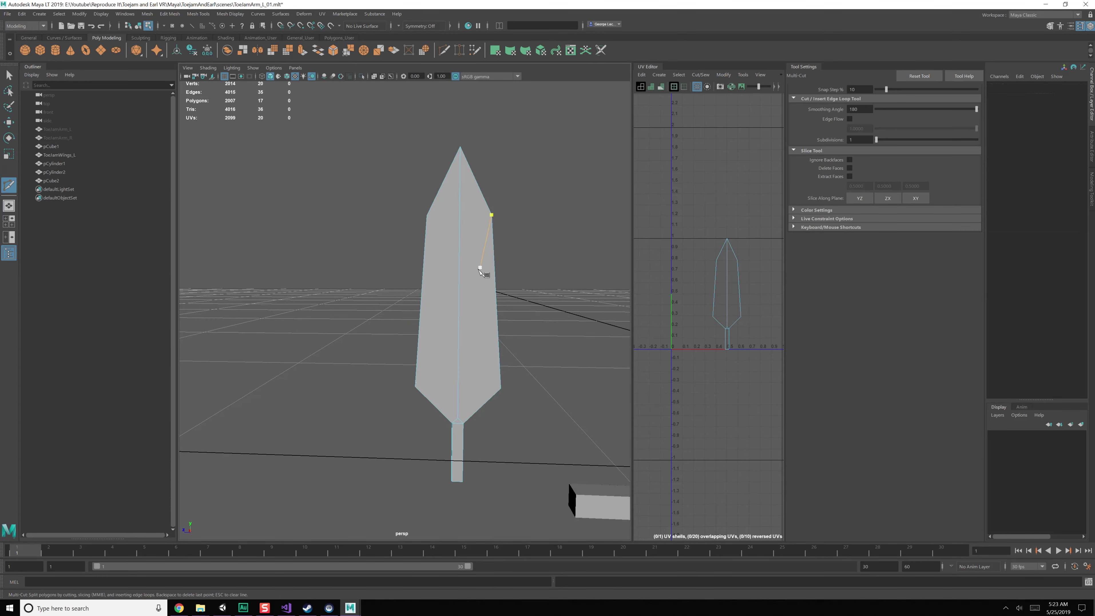
key(F8)
key(q)
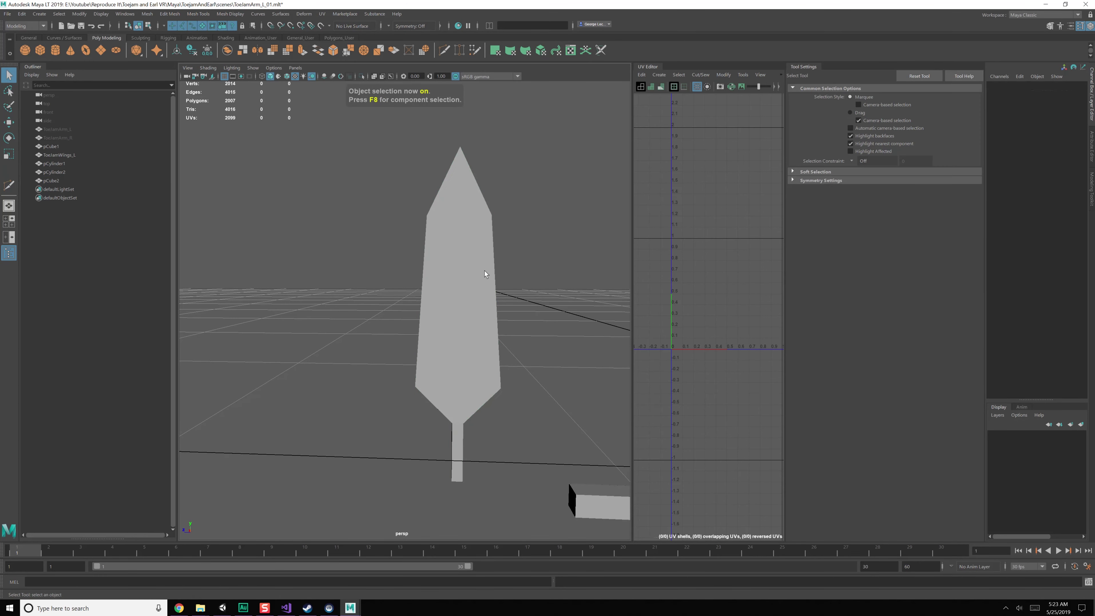
- Cut two horizontal edge lines across the feather's blade with Multi-Cut in the side view
click(474, 270)
alt+middle_drag(474, 271, 441, 288)
alt+drag(442, 288, 423, 302)
shift+right_drag(423, 286, 400, 292)
mouse_move(374, 287)
alt+mouse_down()
mouse_move(403, 282)
mouse_move(382, 299)
alt+mouse_up()
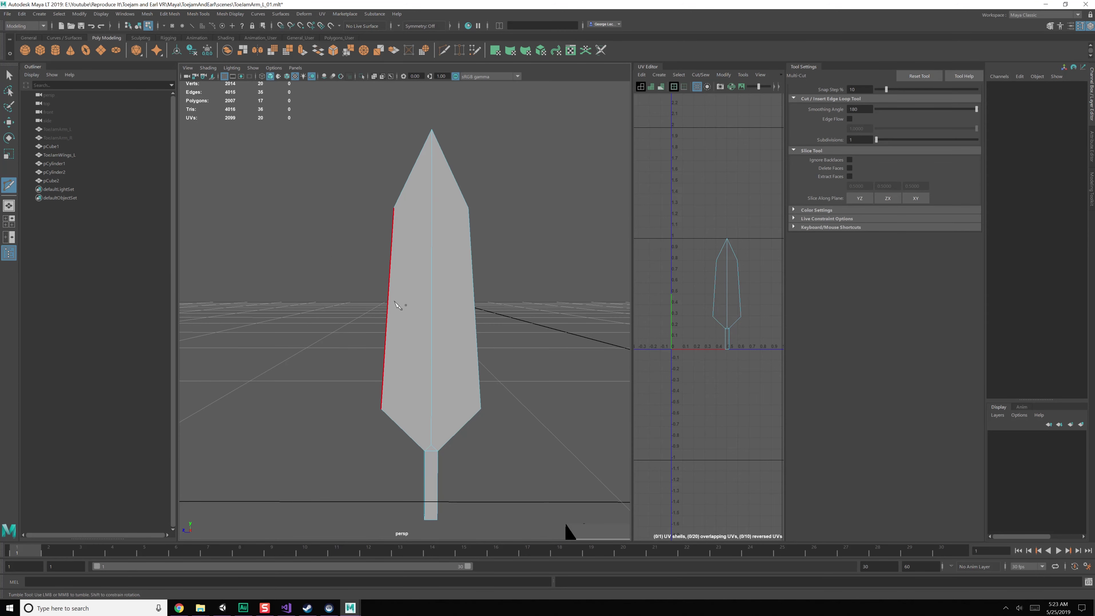
key(space)
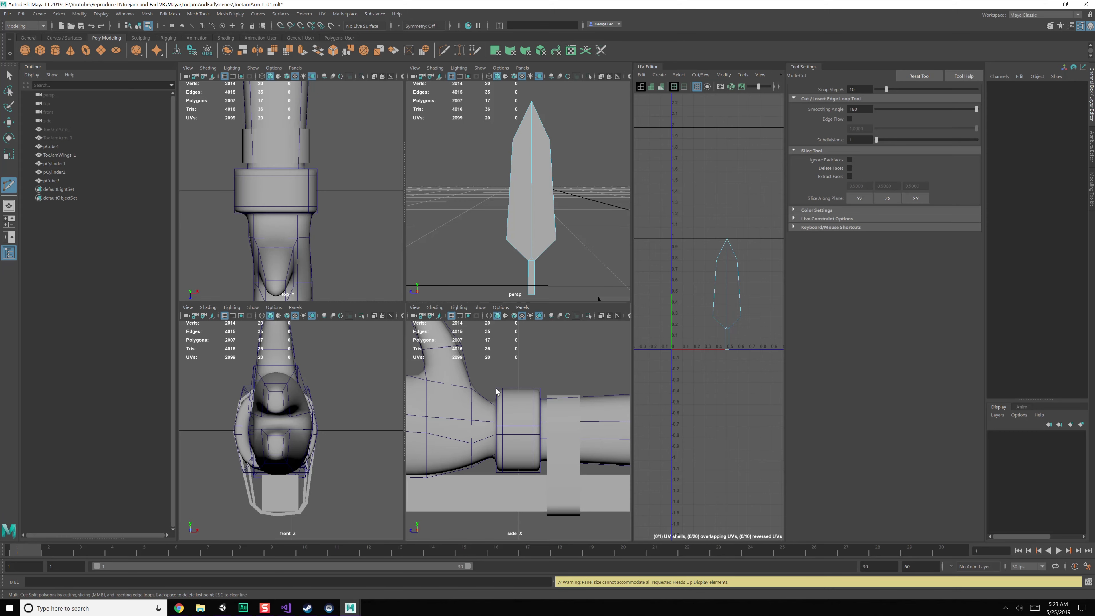
key(space)
key(a)
alt+middle_drag(307, 340, 484, 346)
alt+right_drag(484, 346, 490, 401)
scroll(351, 356, up, 2)
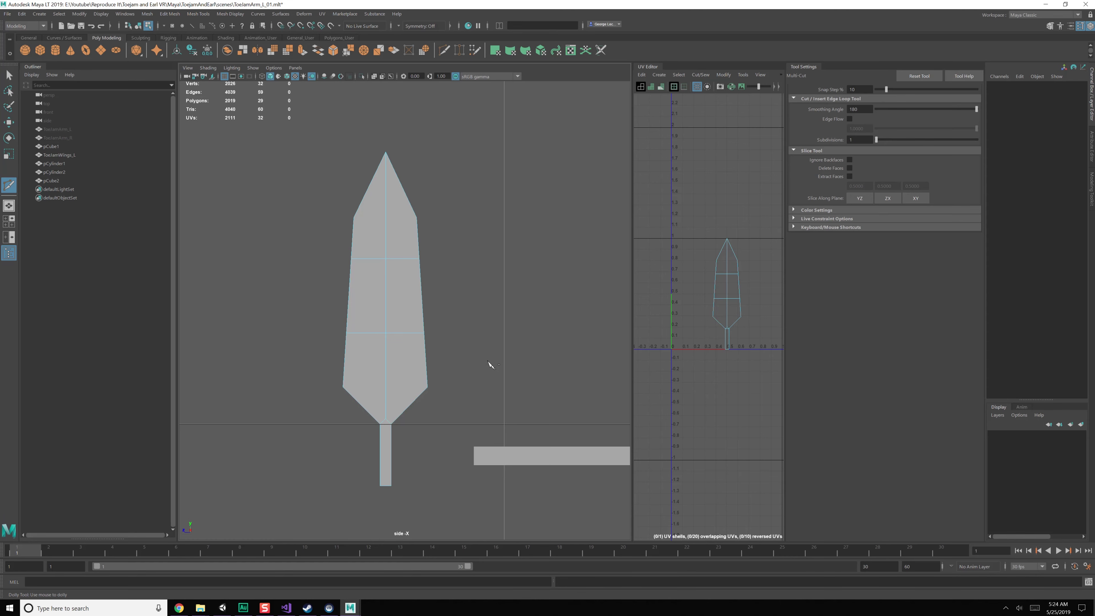
- Shift the two new vertex rows across the blade sideways and rotate them slightly to bend the feather
key(w)
scroll(396, 277, up, 1)
right_drag(397, 275, 318, 247)
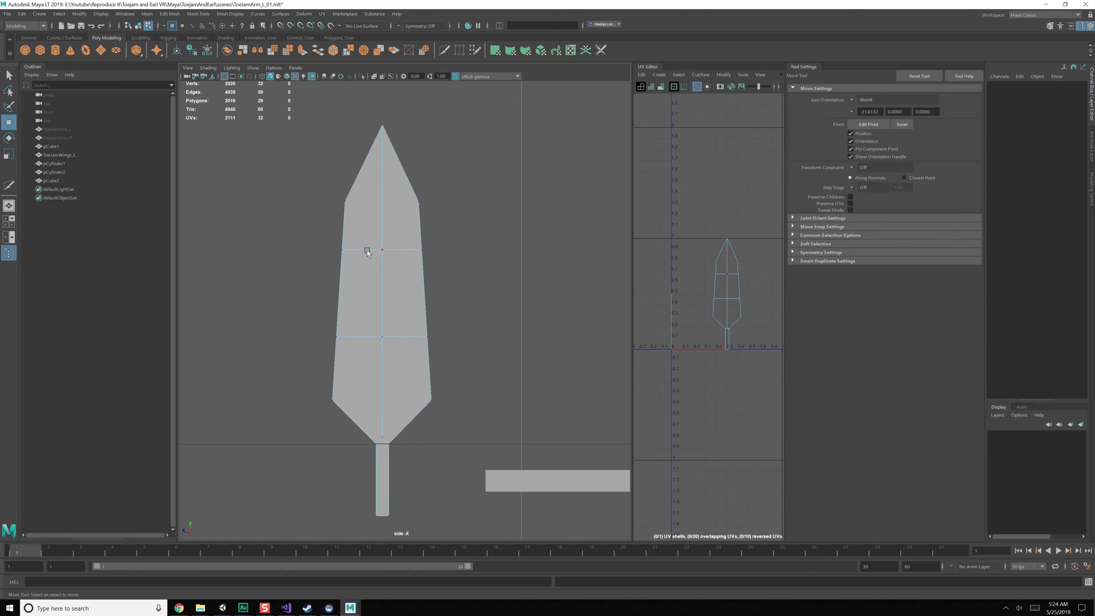
drag(512, 282, 443, 281)
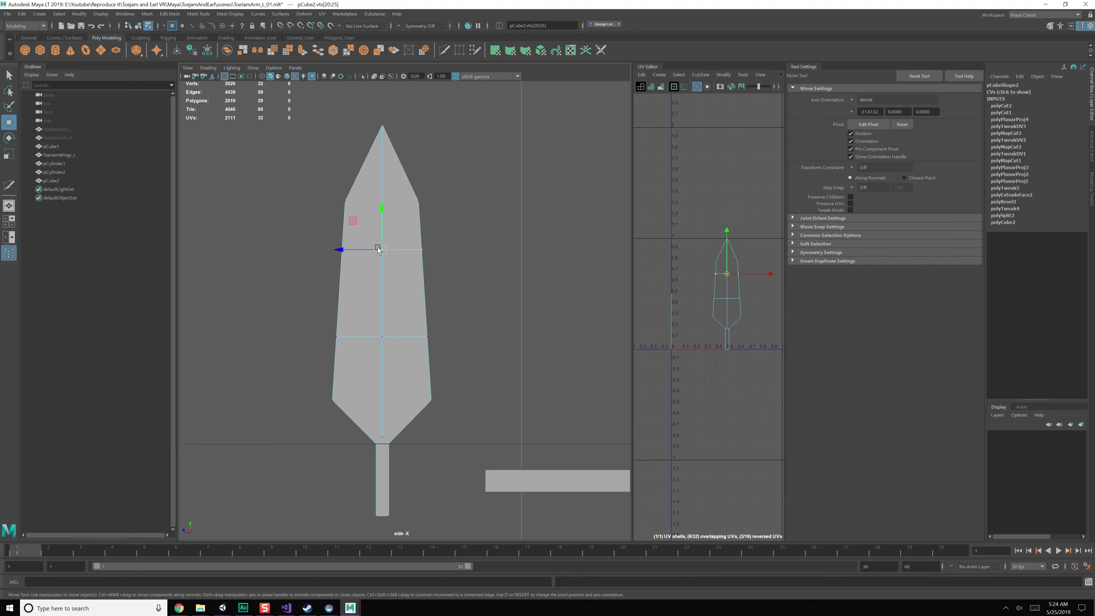
drag(350, 228, 360, 227)
drag(287, 294, 455, 359)
drag(353, 310, 356, 312)
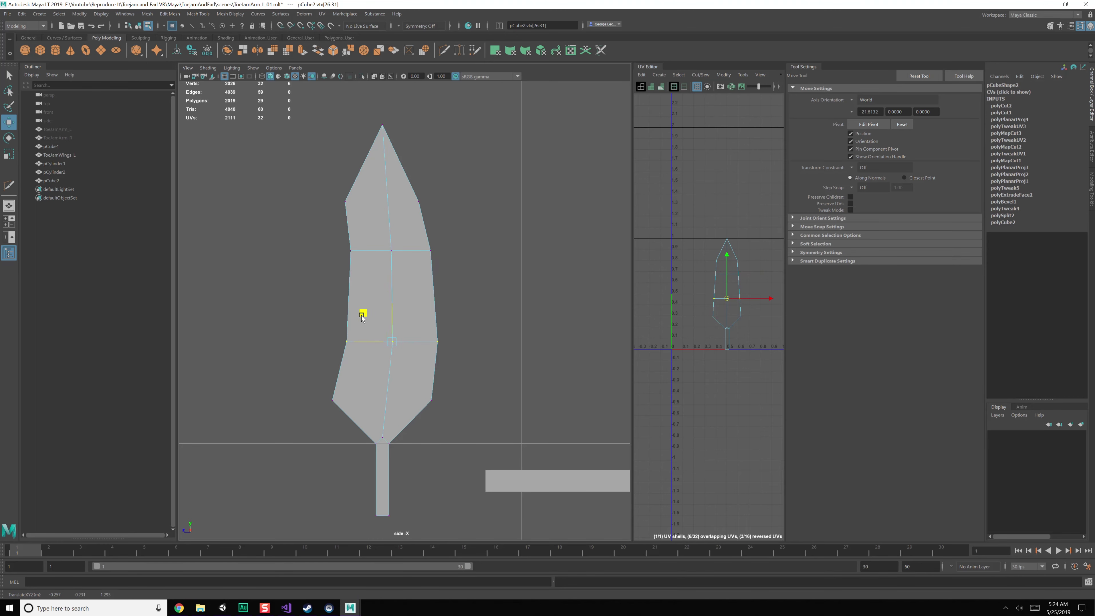
key(e)
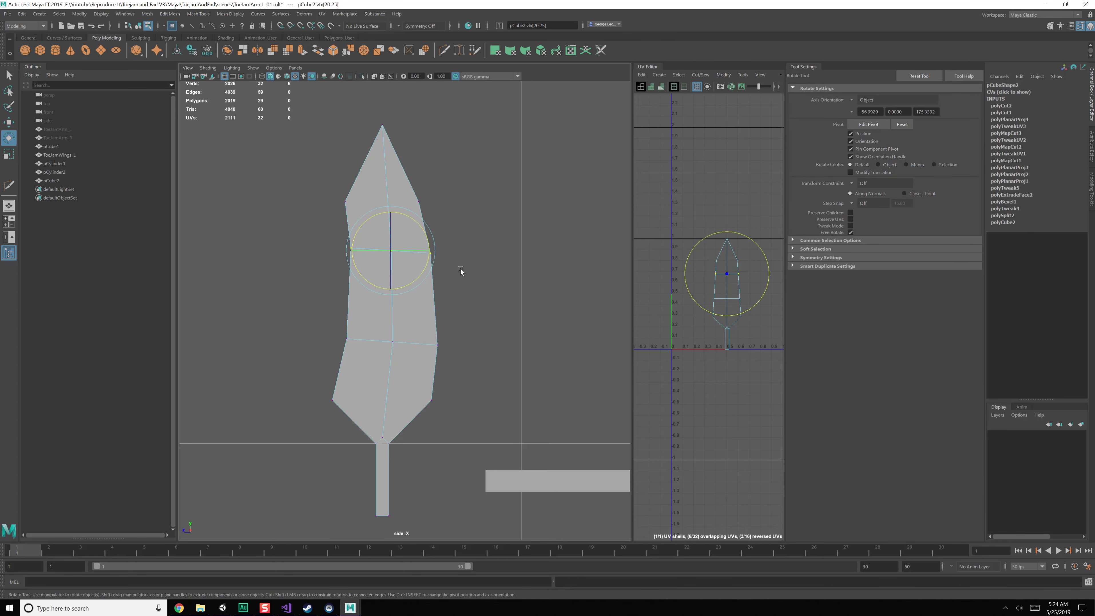
- Move the outline vertices on the blade's concave side inward to smooth its curve, and reselect the feather as an object
key(space)
key(space)
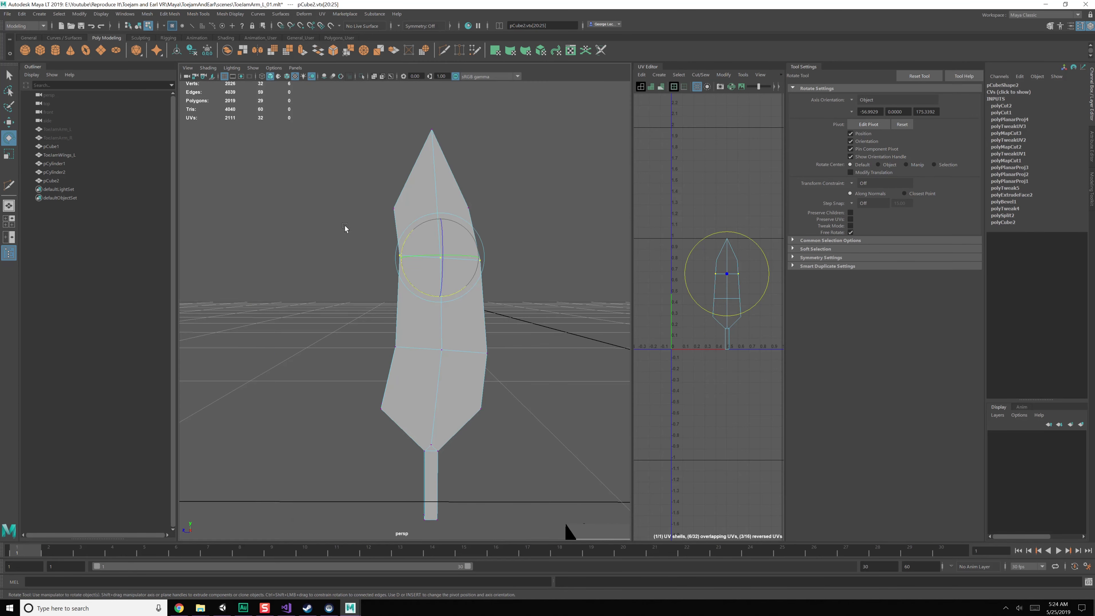
key(w)
drag(404, 226, 369, 260)
drag(371, 309, 374, 358)
drag(360, 374, 345, 409)
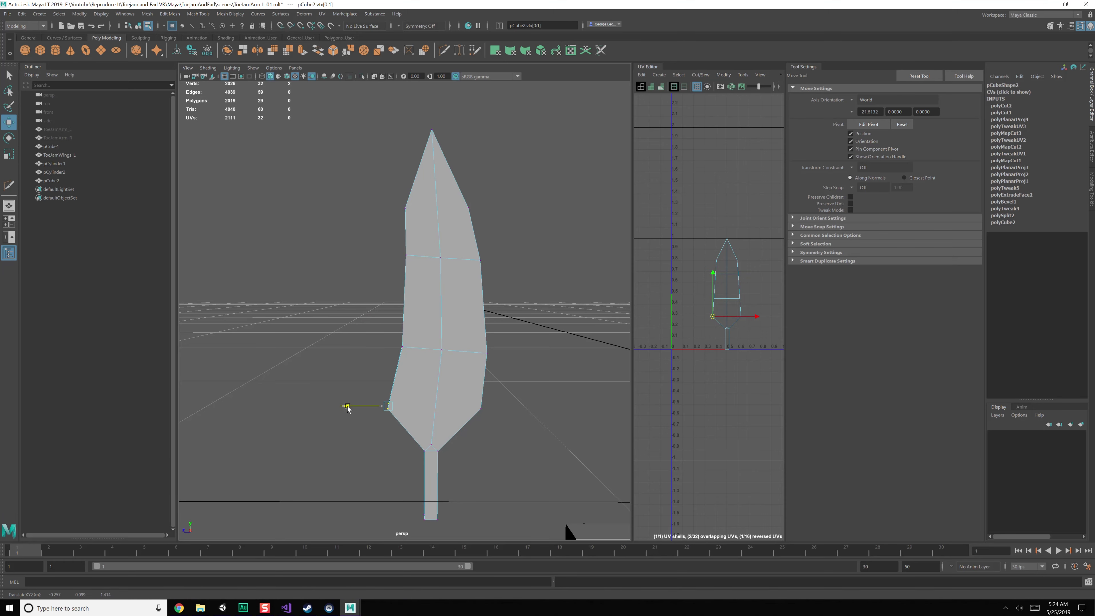
key(F8)
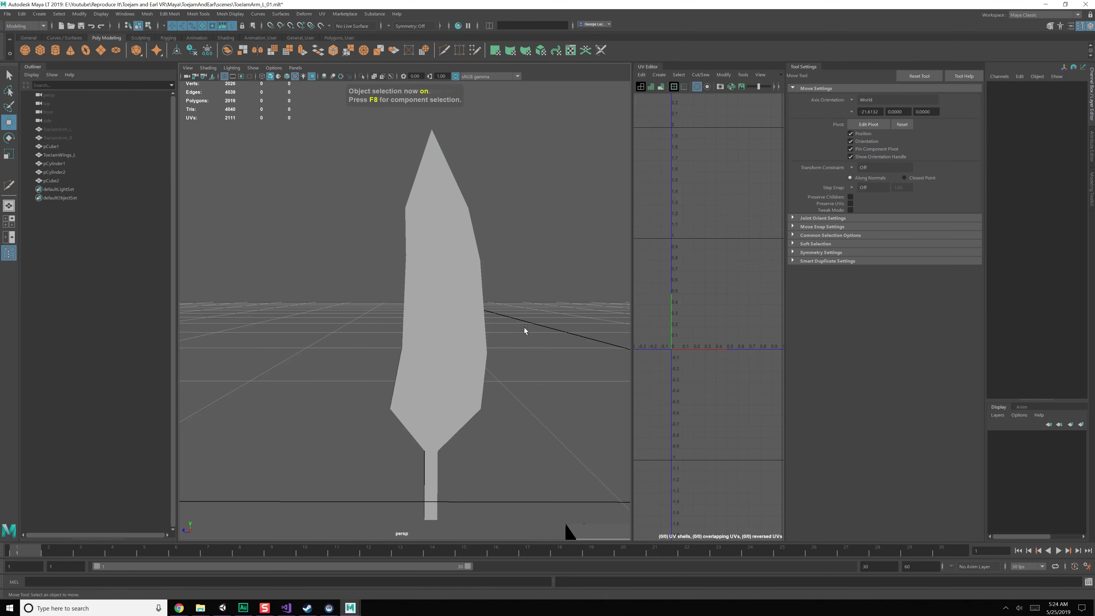
key(space)
key(space)
click(463, 343)
scroll(453, 362, down, 3)
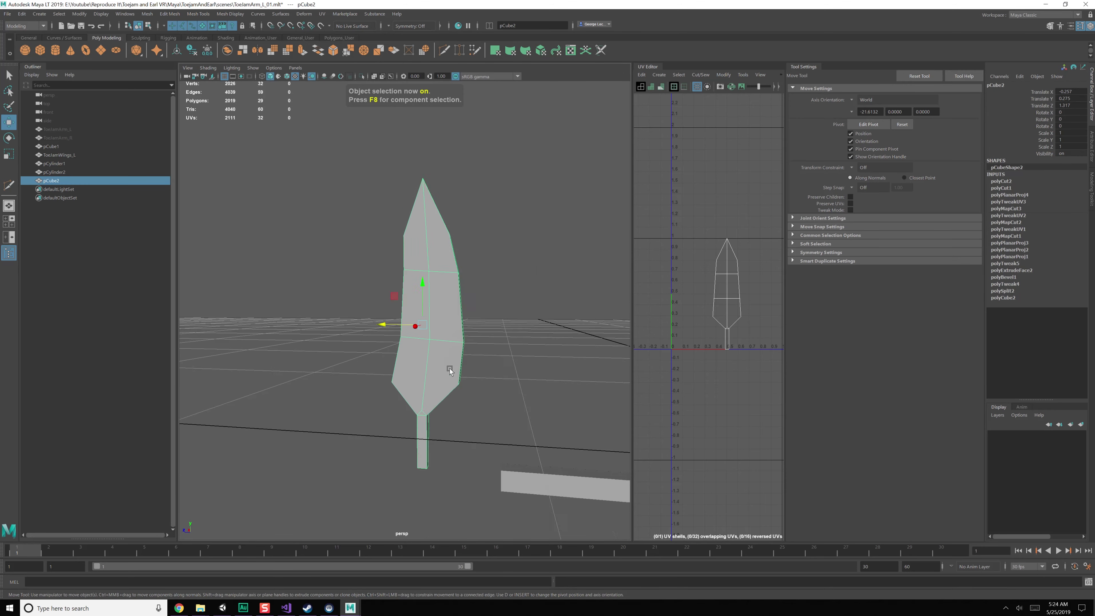
- Delete the feather's construction history
alt+drag(449, 368, 483, 388)
click(23, 13)
click(146, 116)
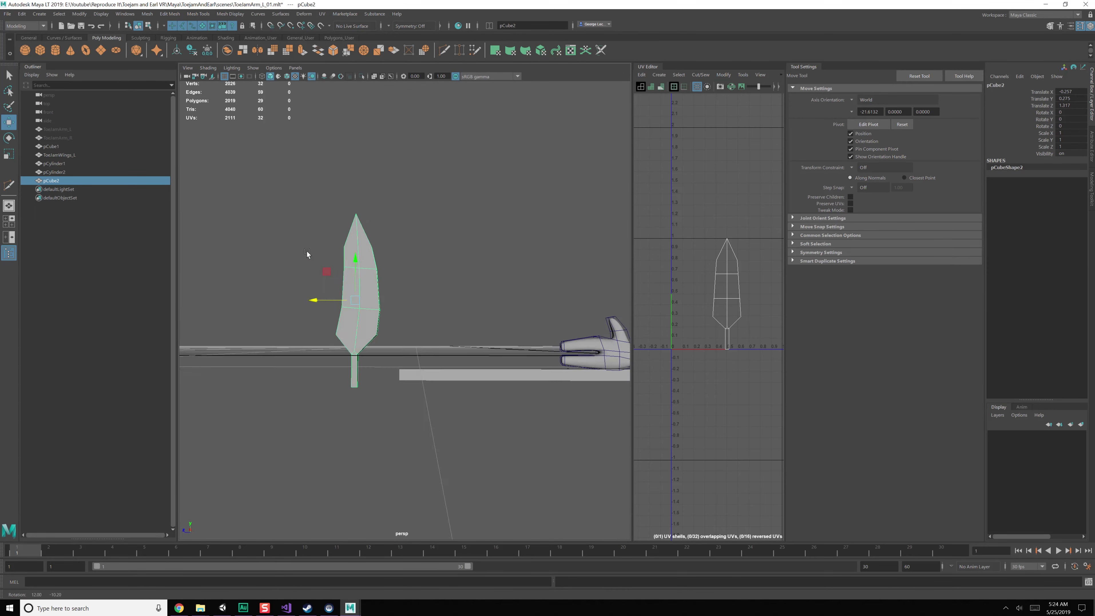
- Rotate the feather to about 91° around X and move it so its quill meets the beam's free end
key(e)
drag(366, 287, 309, 356)
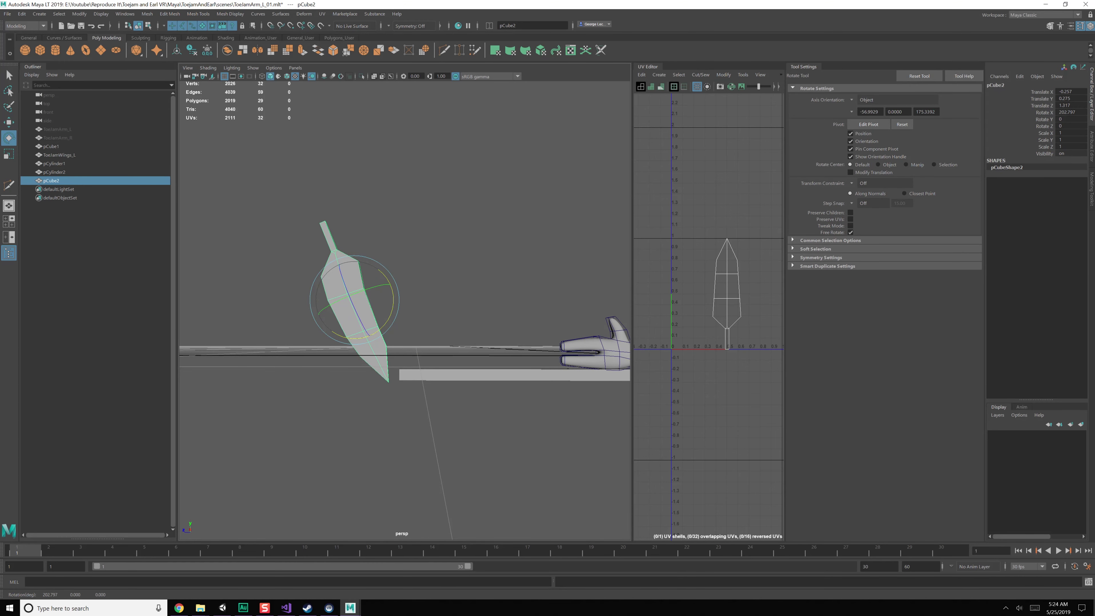
alt+drag(512, 264, 530, 290)
drag(385, 276, 321, 444)
key(w)
drag(385, 274, 405, 347)
drag(429, 410, 434, 418)
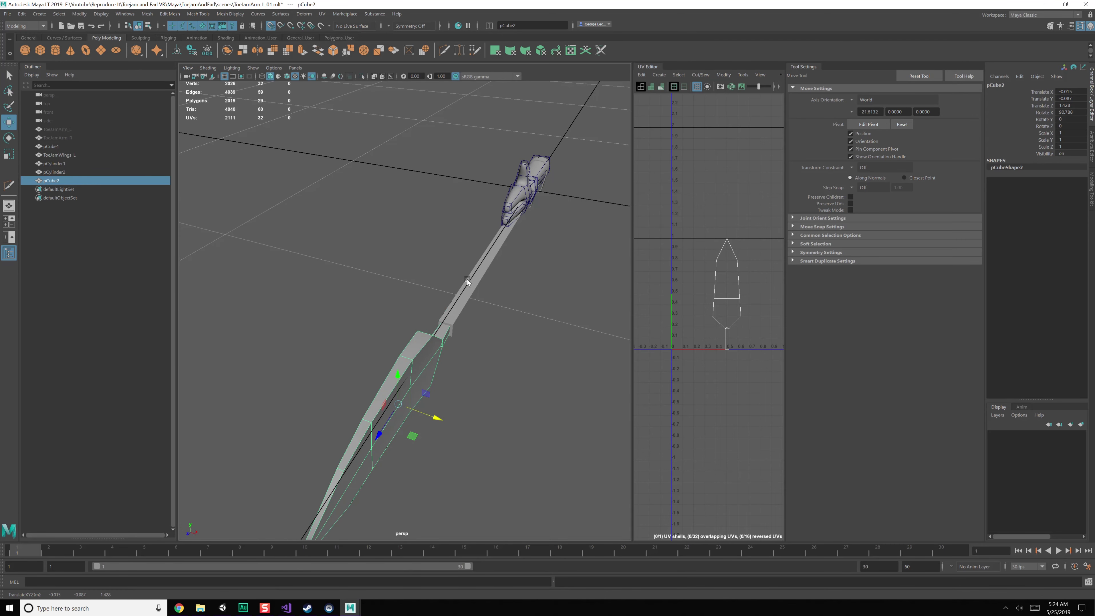
- Shift the feather sideways to line up with the beam and scale it down uniformly to about 0.67
middle_drag(541, 188, 527, 189)
alt+drag(519, 192, 469, 292)
key(space)
click(450, 260)
click(468, 321)
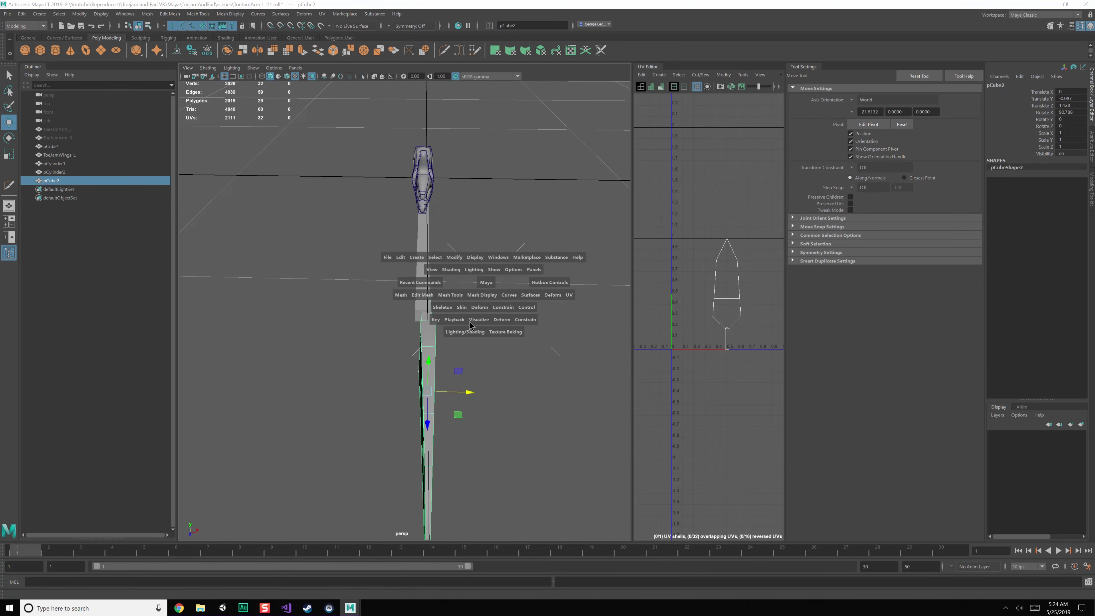
drag(471, 393, 466, 394)
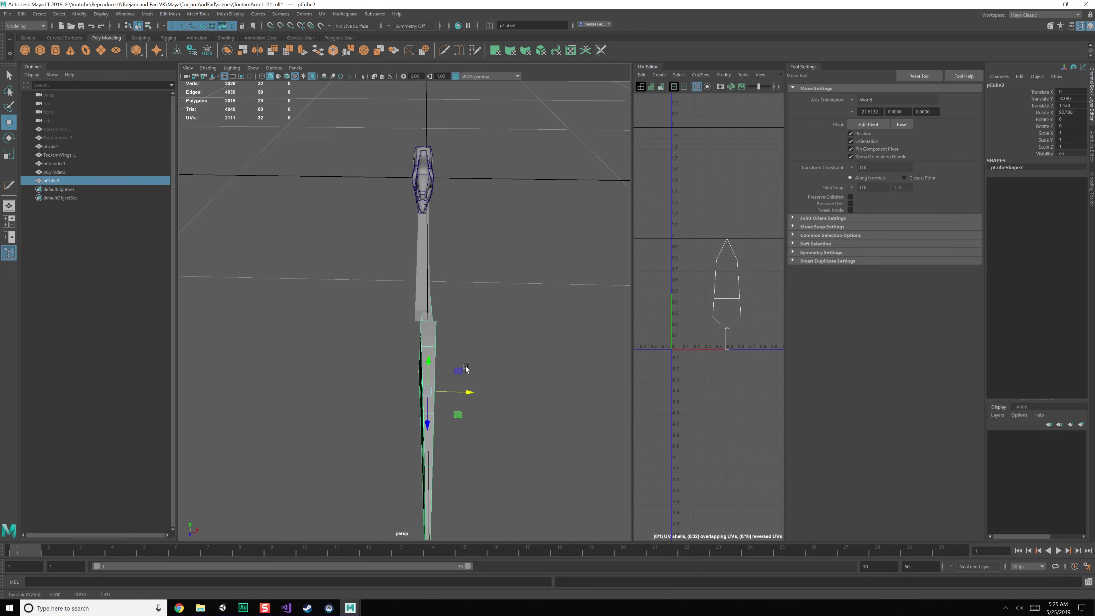
drag(469, 392, 448, 363)
key(r)
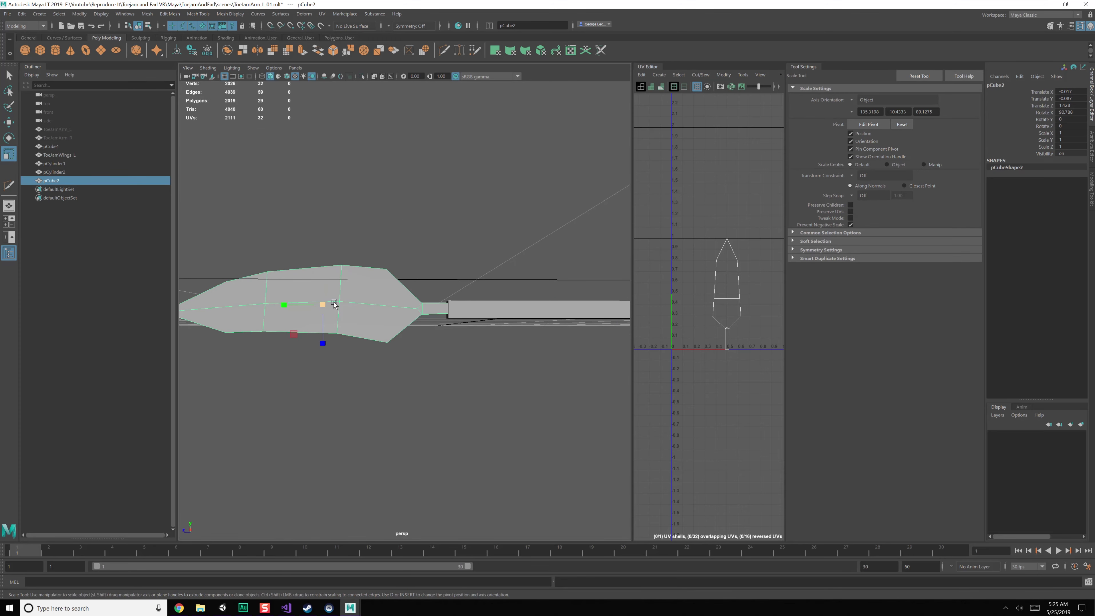
drag(332, 301, 444, 324)
- Duplicate the feather, rotate the copy to about 128° around X and place its quill under the beam's end
key(w)
key(ctrl+d)
drag(338, 262, 367, 325)
key(e)
key(w)
- Add two more feather copies with Duplicate with Transform and position the newest one beneath the beam
key(shift+d)
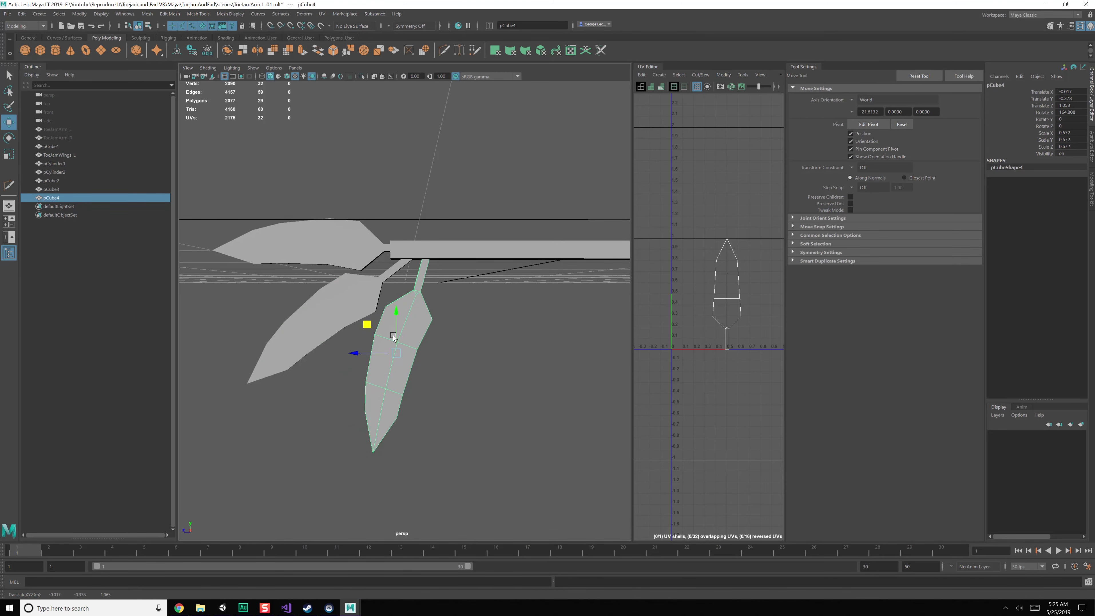
key(shift+d)
alt+drag(500, 319, 349, 297)
key(e)
key(w)
- Try to stretch the horizontal feather lengthwise about its centre pivot
click(329, 224)
alt+drag(328, 224, 385, 269)
key(e)
key(r)
drag(294, 242, 290, 244)
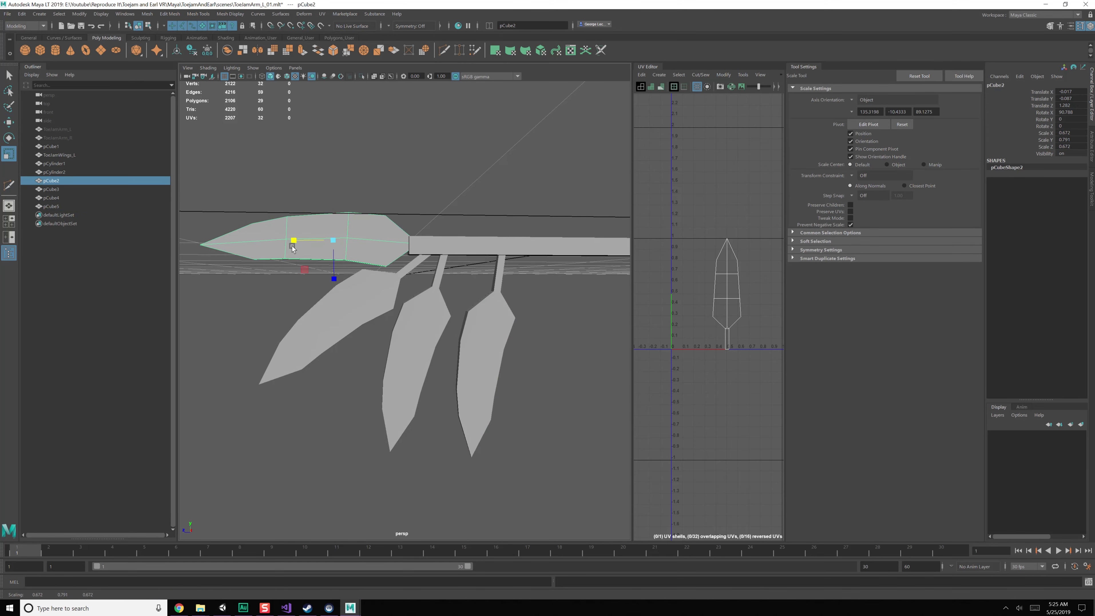
key(ctrl+z)
- Move the horizontal feather's pivot to its quill end and scale the feather longer and narrower from there
key(w)
key(d)
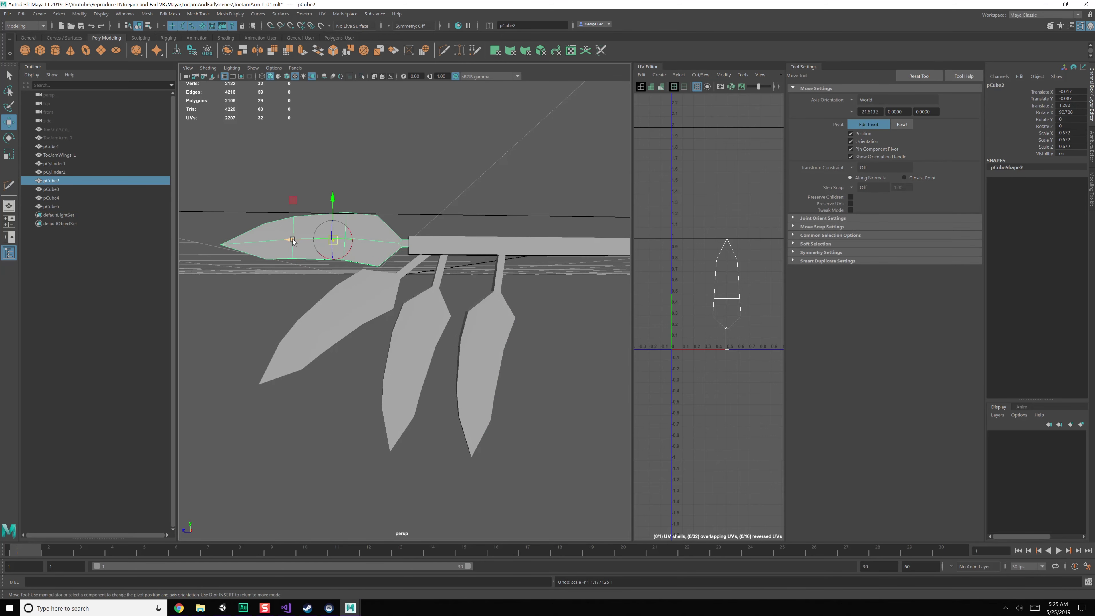
drag(292, 242, 370, 242)
key(r)
alt+middle_drag(366, 281, 379, 255)
drag(440, 247, 440, 240)
alt+drag(438, 248, 429, 261)
- Delete the two steep feather copies hanging below the beam, keeping the first diagonal copy
click(394, 274)
alt+middle_drag(380, 298, 393, 285)
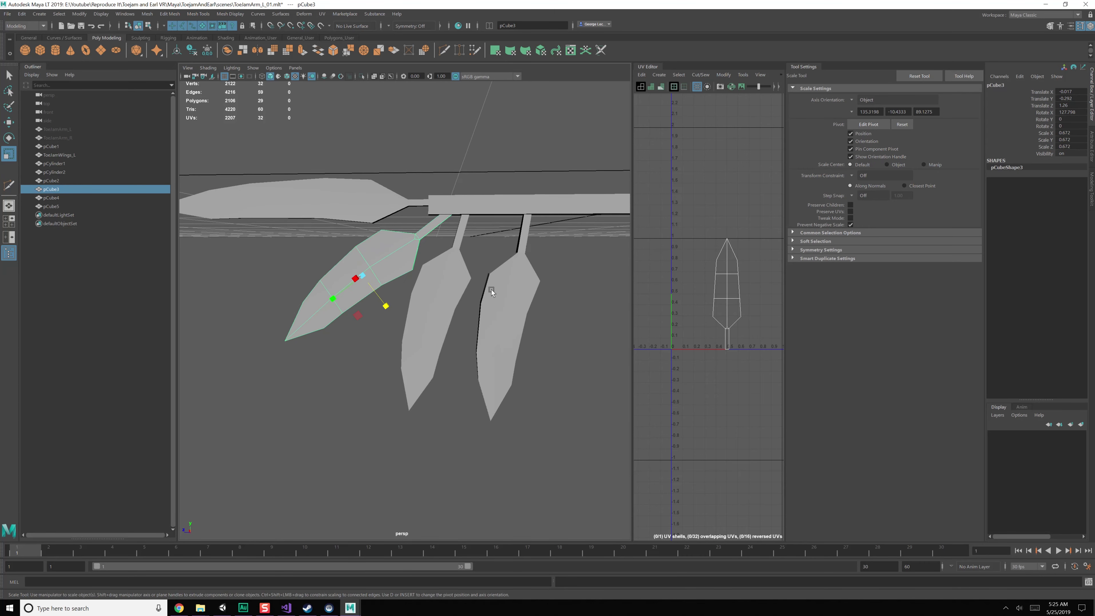
click(519, 307)
key(Delete)
click(461, 282)
key(Delete)
- Move the diagonal feather's pivot to its quill end and lengthen the feather to a Y scale of about 1.11
click(394, 273)
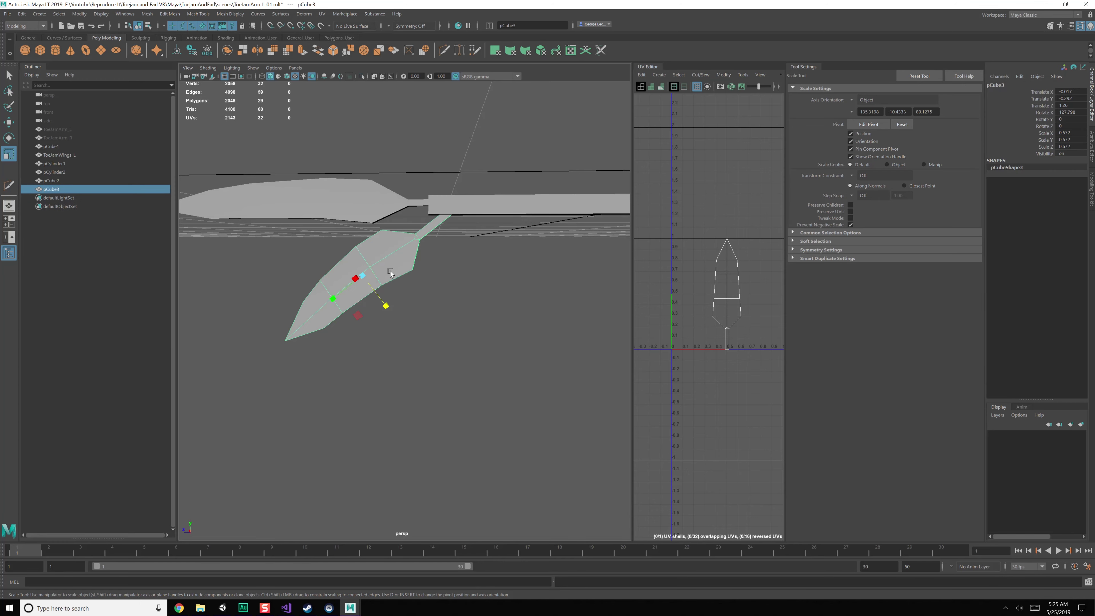
key(d)
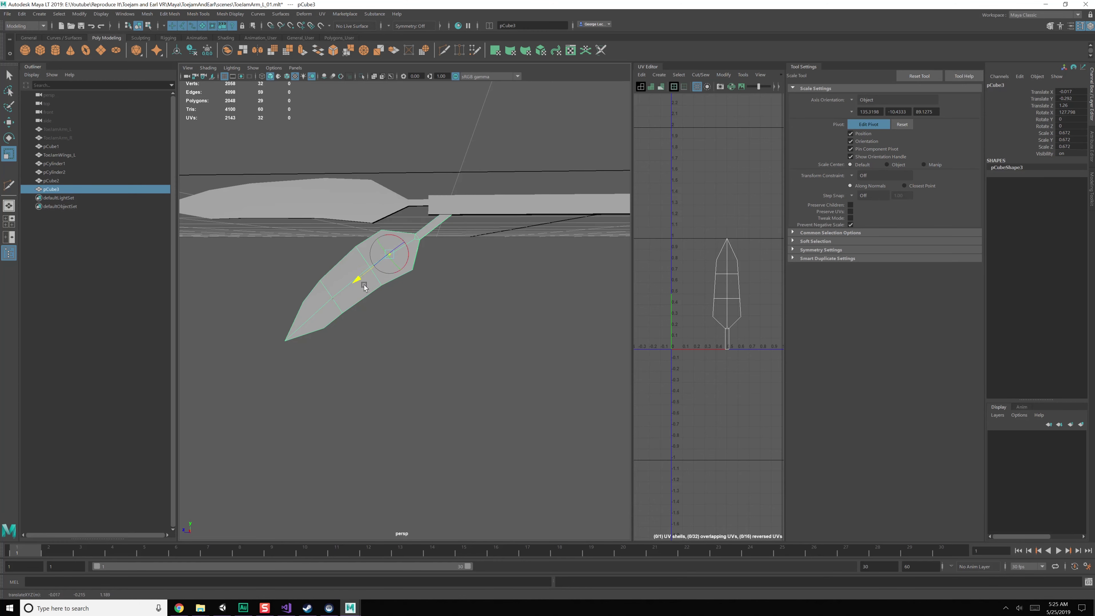
key(d)
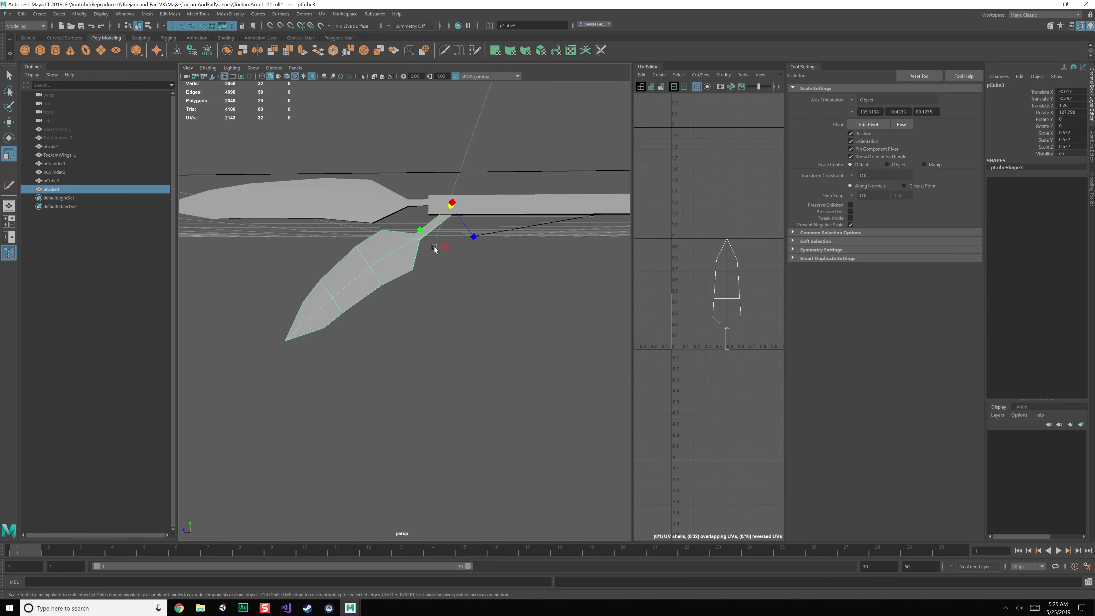
drag(419, 230, 400, 246)
alt+middle_drag(457, 261, 446, 264)
- Duplicate the lengthened feather twice and rotate the copies about the quill end to fan them out below the beam
key(ctrl+d)
key(e)
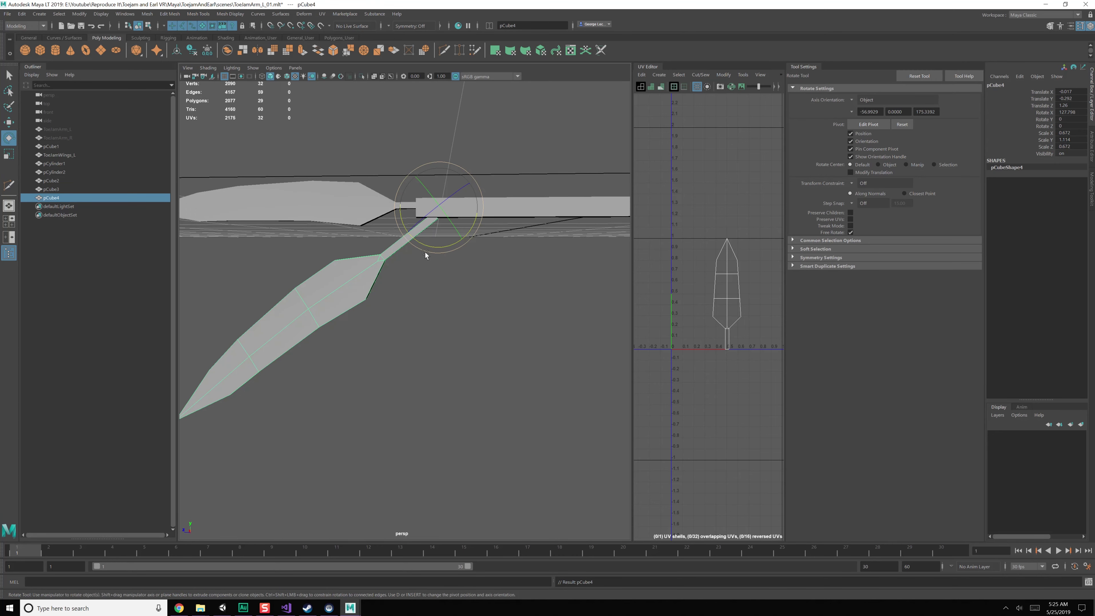
drag(422, 243, 362, 212)
key(ctrl+d)
alt+middle_drag(345, 230, 435, 241)
click(449, 319)
click(443, 316)
alt+middle_drag(490, 319, 459, 293)
click(460, 293)
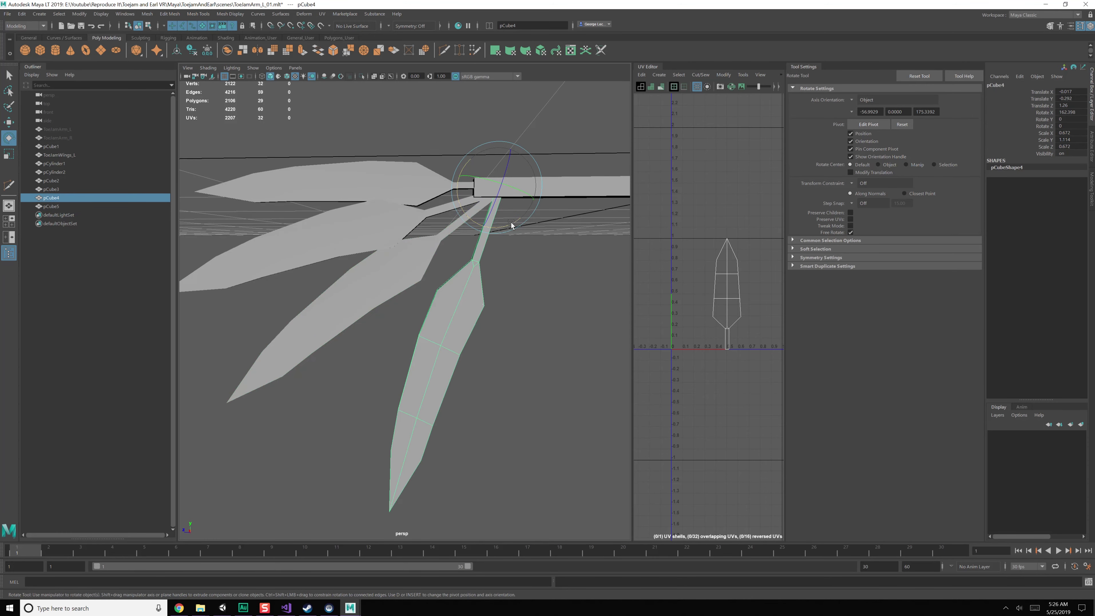
drag(511, 221, 471, 242)
- Duplicate the steepest feather, rotate the copy to about 130° around X and offset it in front of the fan
key(ctrl+d)
key(w)
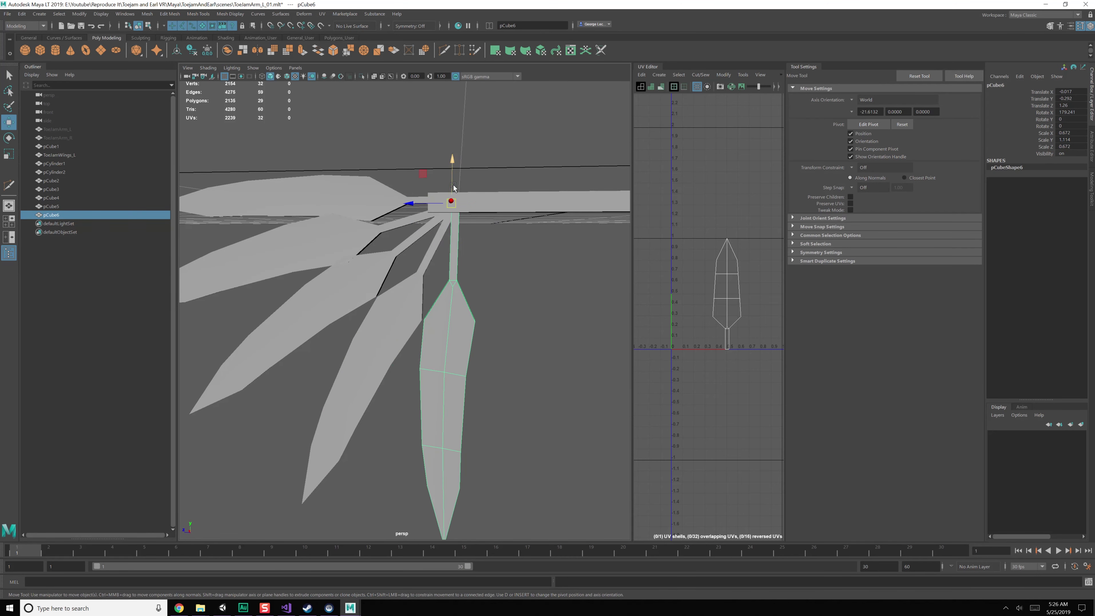
alt+drag(478, 282, 458, 277)
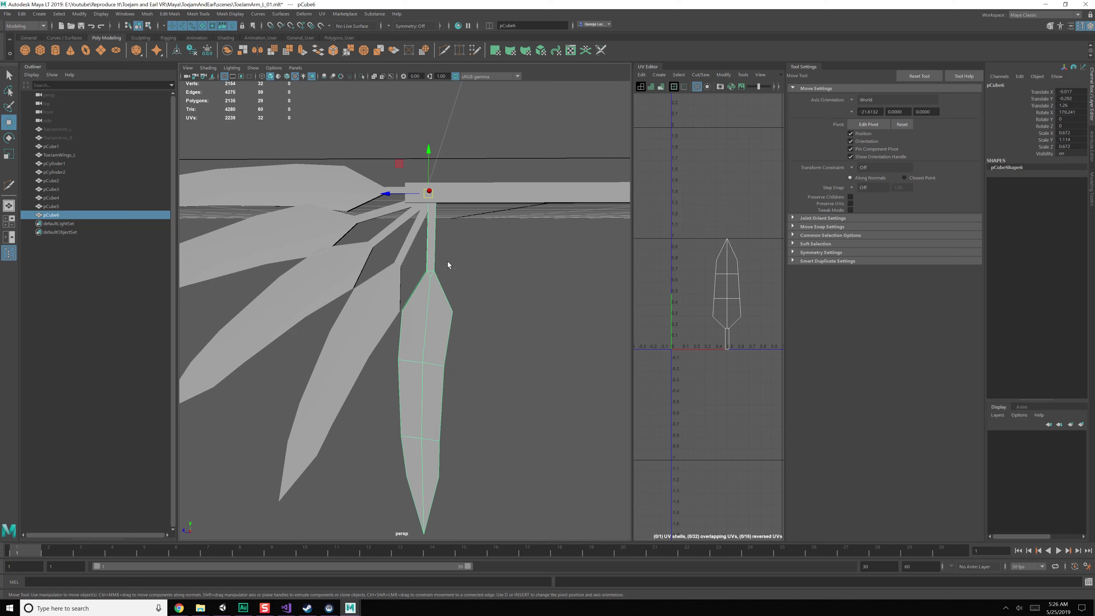
alt+drag(422, 205, 439, 259)
drag(370, 232, 355, 264)
key(e)
key(w)
drag(303, 207, 419, 207)
drag(456, 163, 456, 158)
- Scale the front feather copy down to about 0.49 in X, 0.82 in Y and 0.76 in Z
key(r)
drag(455, 201, 387, 206)
drag(478, 230, 499, 248)
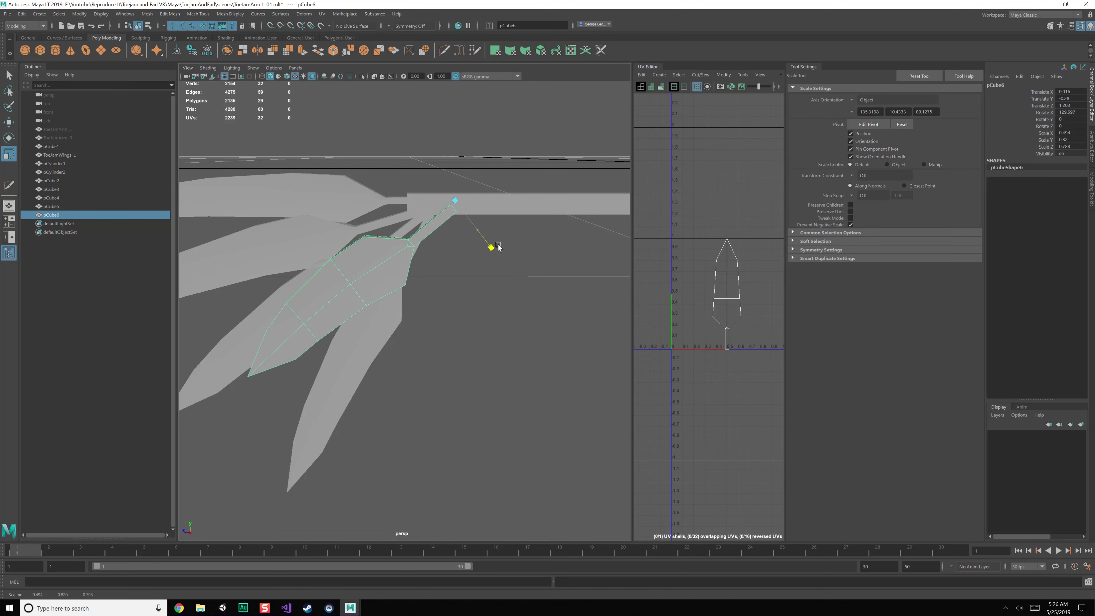
- Shorten the small feather's quill by moving its end vertices toward the blade, and return to object selection
key(w)
alt+drag(461, 216, 442, 202)
key(F9)
alt+drag(446, 242, 444, 224)
middle_drag(418, 166, 407, 177)
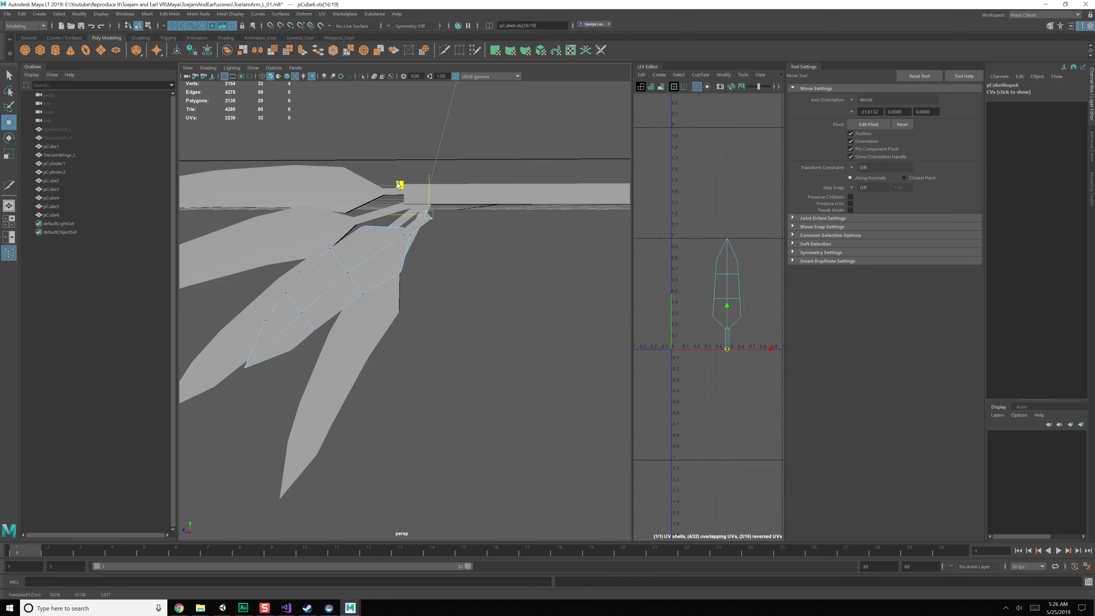
key(F8)
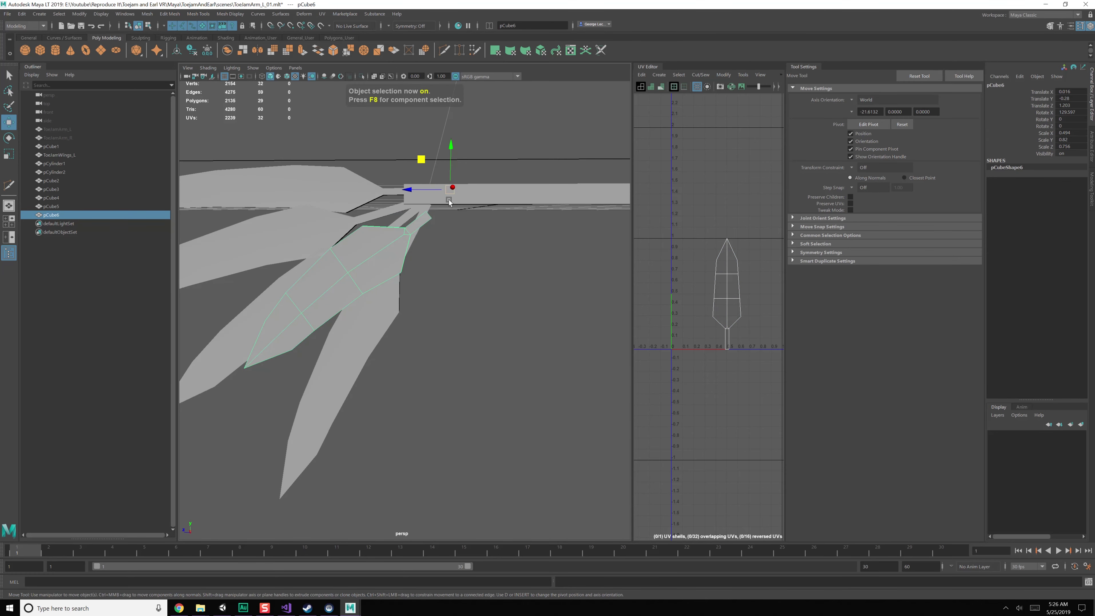
- Reset the small feather's pivot orientation and move the pivot to the shortened quill's end
alt+drag(448, 203, 423, 219)
key(d)
key(v)
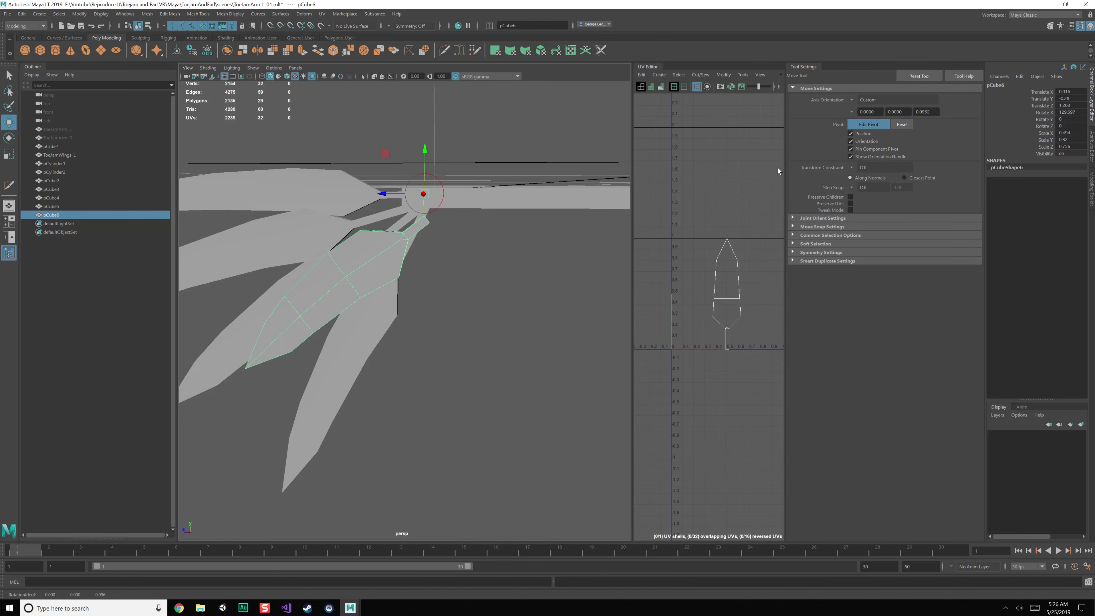
click(904, 127)
alt+drag(414, 250, 433, 219)
key(d)
click(434, 202)
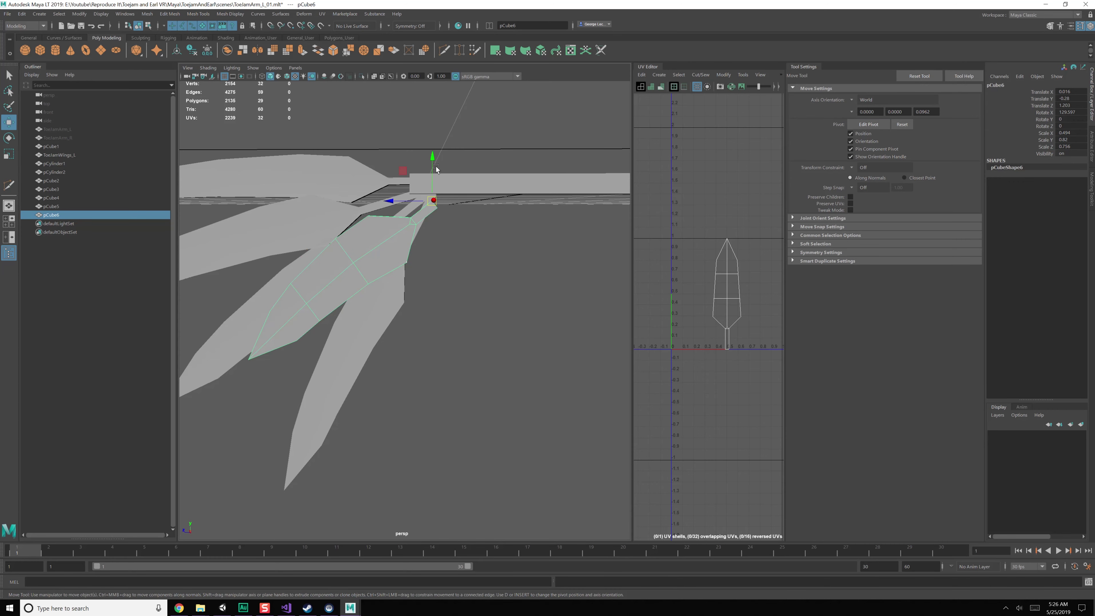
- Move the small feather so its quill end meets the beam's end
drag(435, 167, 423, 131)
mouse_move(393, 185)
mouse_down()
mouse_move(371, 186)
mouse_move(398, 189)
mouse_up()
alt+drag(414, 230, 419, 224)
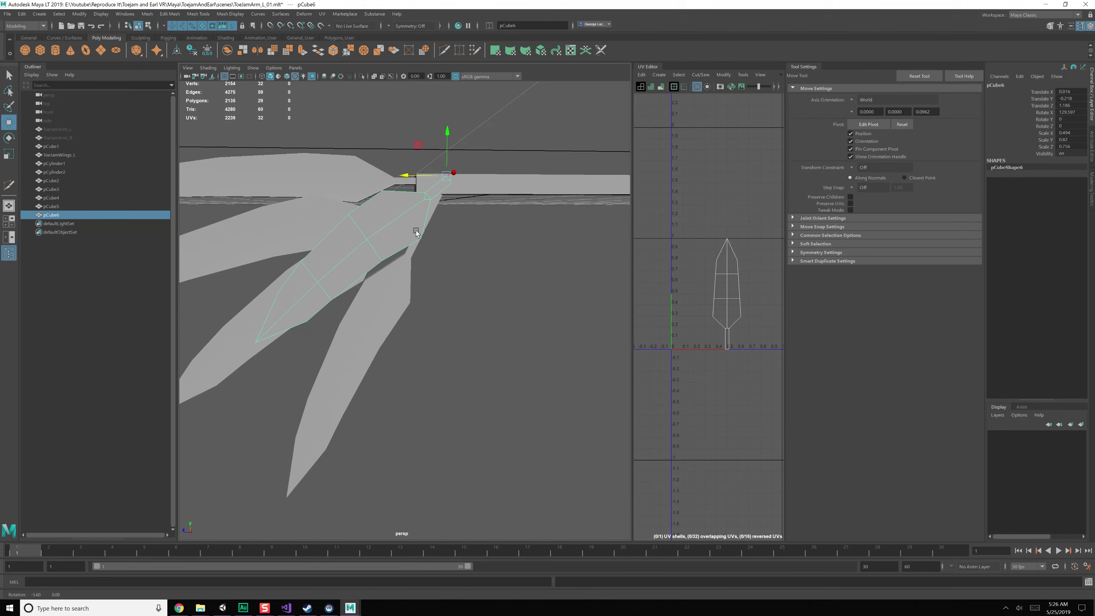
- Duplicate the small feather, rotate the copy to about 108° around X and place it over the upper part of the fan
drag(421, 146, 337, 141)
key(ctrl+d)
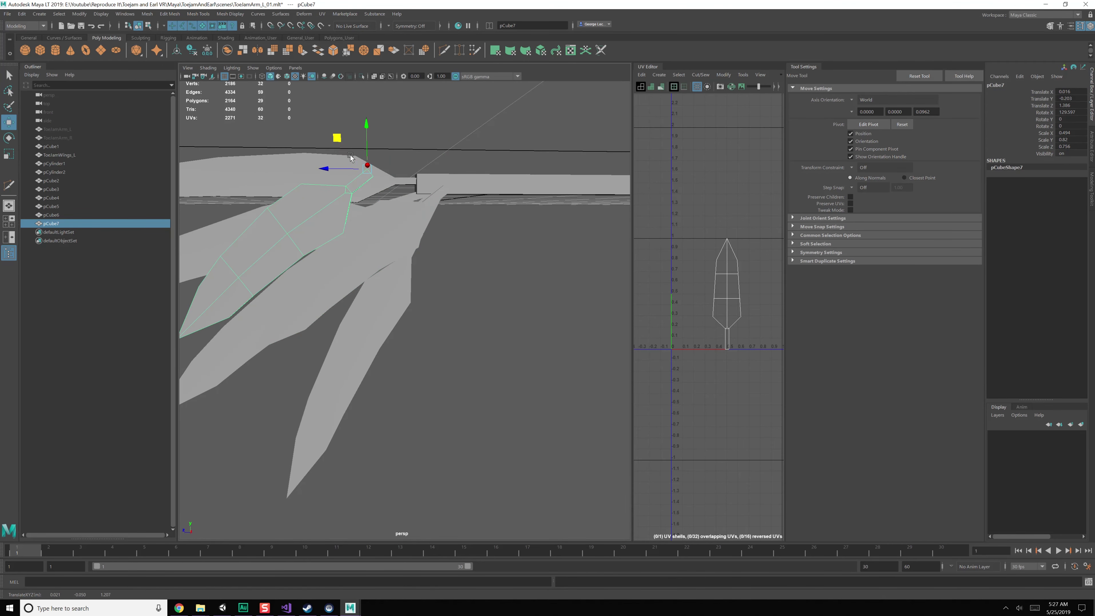
key(e)
drag(366, 206, 353, 205)
key(w)
drag(338, 137, 394, 154)
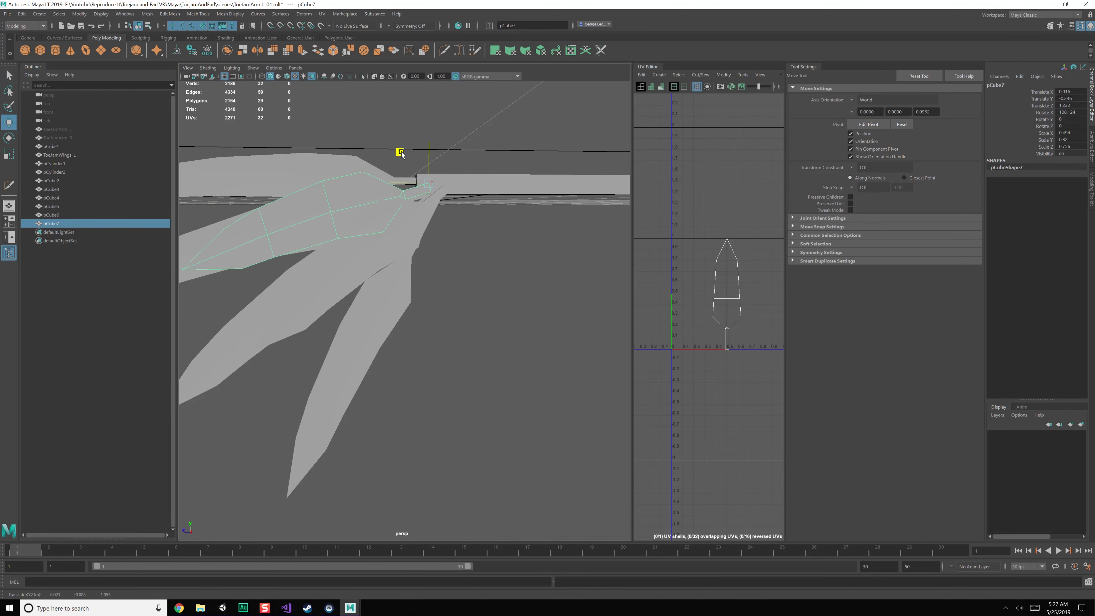
alt+drag(458, 199, 439, 212)
- Select the overlapping long and short feathers of the fan at the beam's end
click(390, 235)
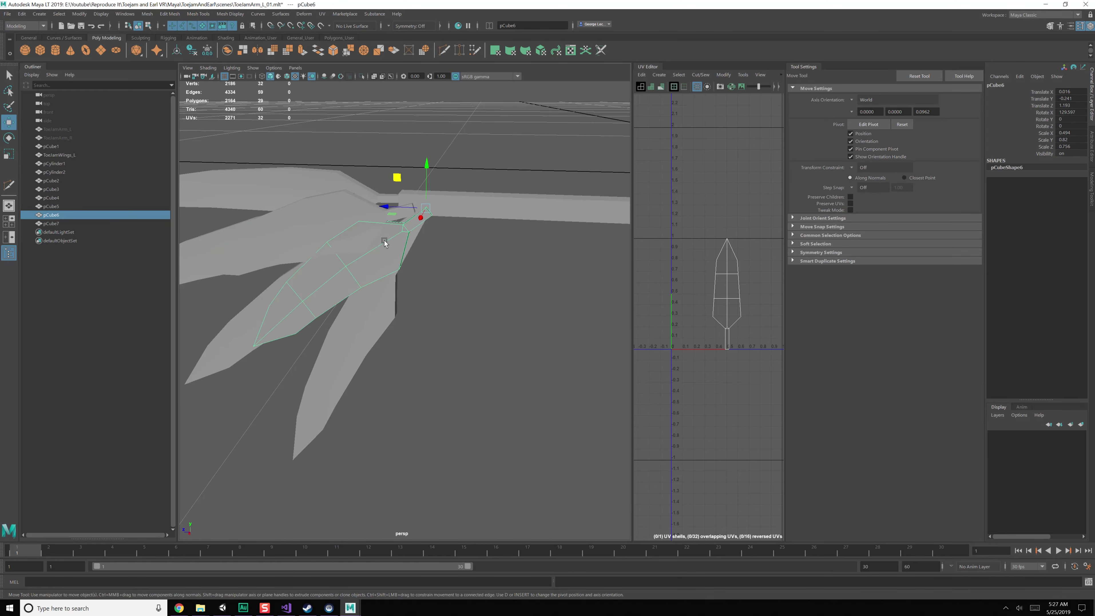
alt+drag(381, 241, 367, 217)
click(318, 204)
click(381, 258)
alt+drag(382, 260, 393, 261)
shift+click(387, 307)
shift+click(265, 315)
shift+click(241, 247)
shift+click(277, 196)
scroll(339, 306, down, 4)
alt+drag(367, 343, 385, 311)
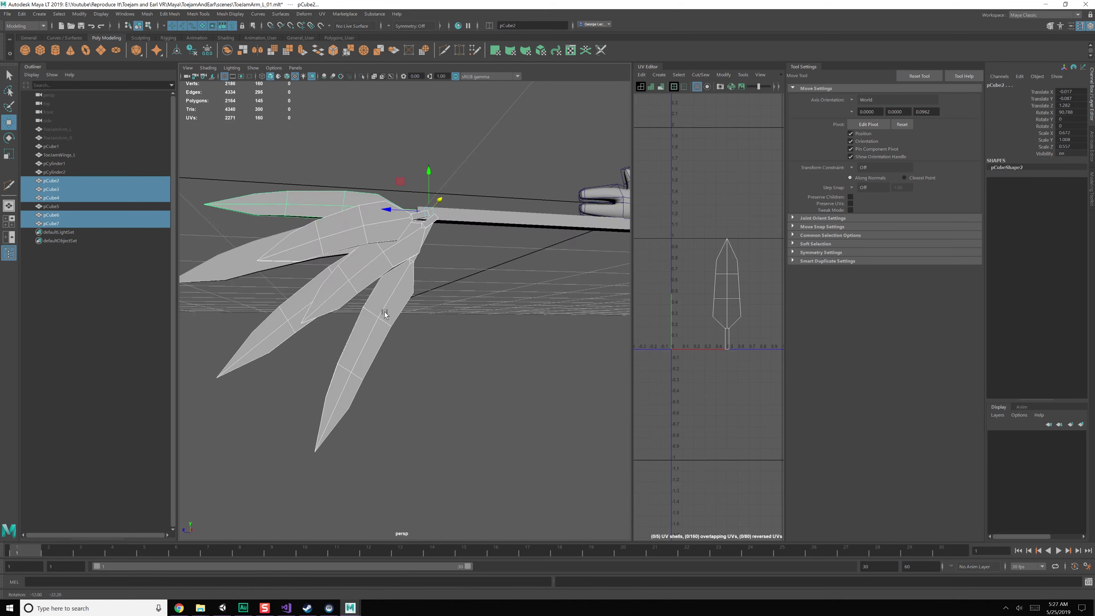
- Duplicate the lower small feather, rotate the copy to about 163° around X and hang it from the beam beside the fan
click(384, 253)
alt+drag(384, 253, 440, 262)
key(ctrl+d)
key(e)
key(w)
drag(406, 185, 427, 188)
alt+drag(508, 224, 354, 265)
- Add another copy with Duplicate with Transform, rotate it to about -190° around X and seat its quill on the beam
key(shift+d)
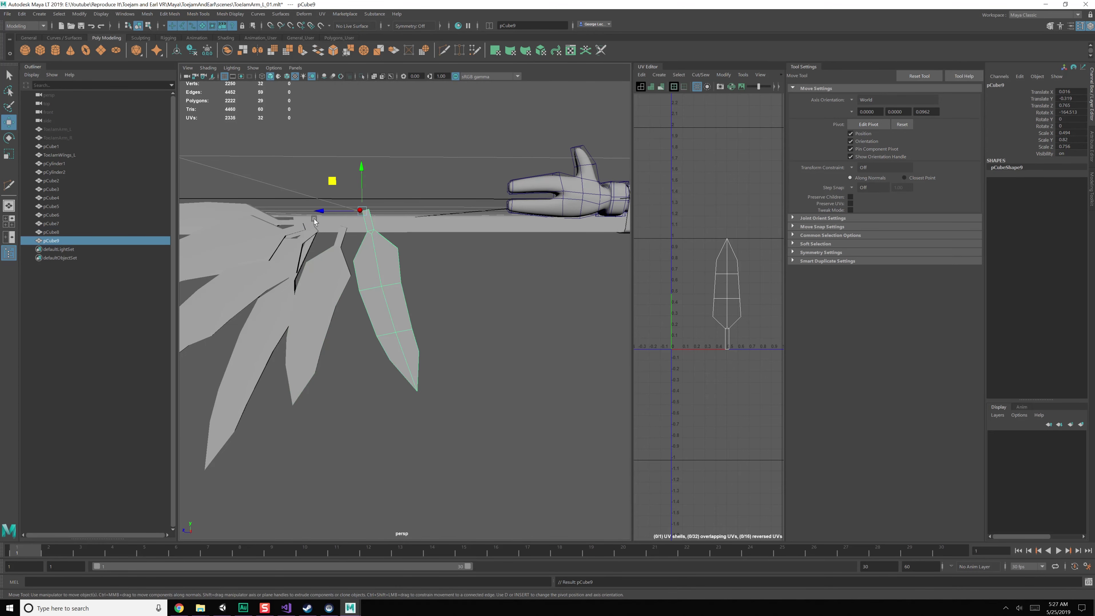
key(e)
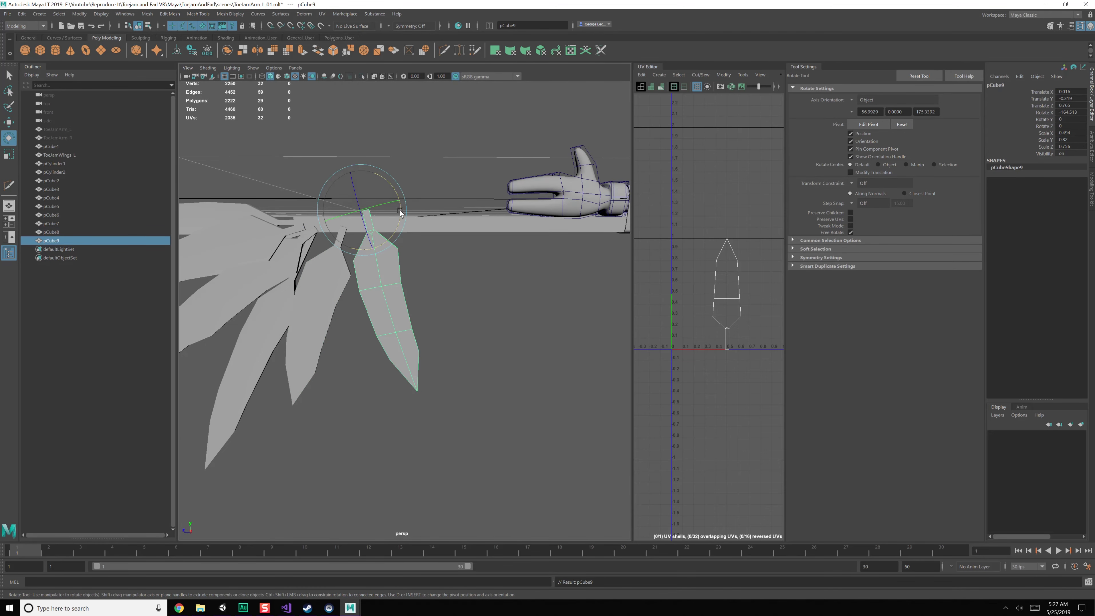
drag(379, 211, 399, 227)
key(w)
drag(333, 182, 356, 197)
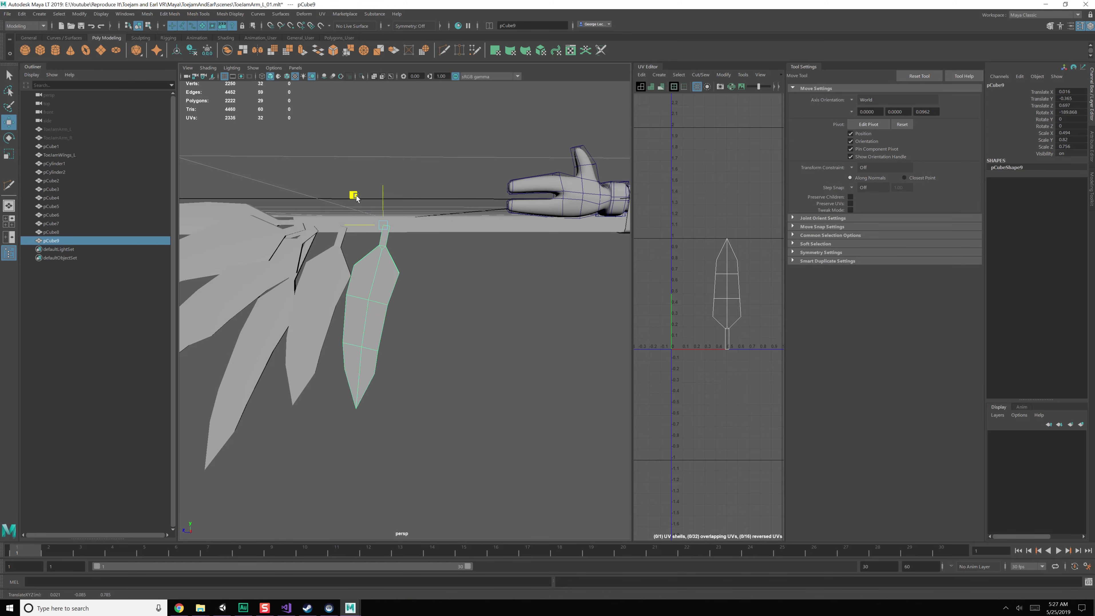
- Repeat Duplicate with Transform three times to continue the row of hanging feathers toward the hand
key(shift+d)
key(shift+d)
key(shift+d)
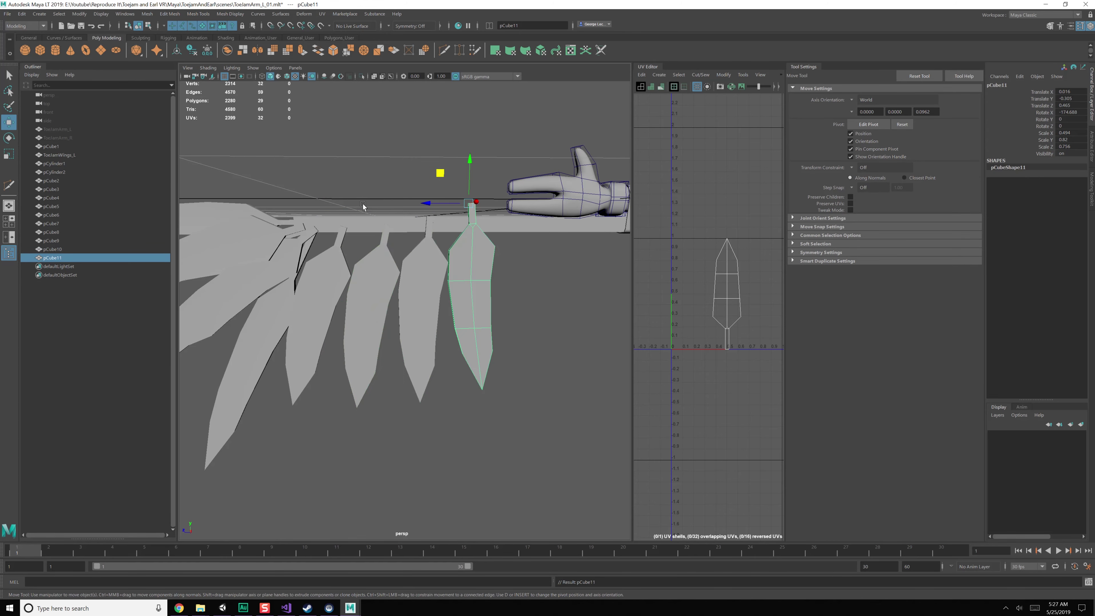
alt+drag(485, 265, 416, 232)
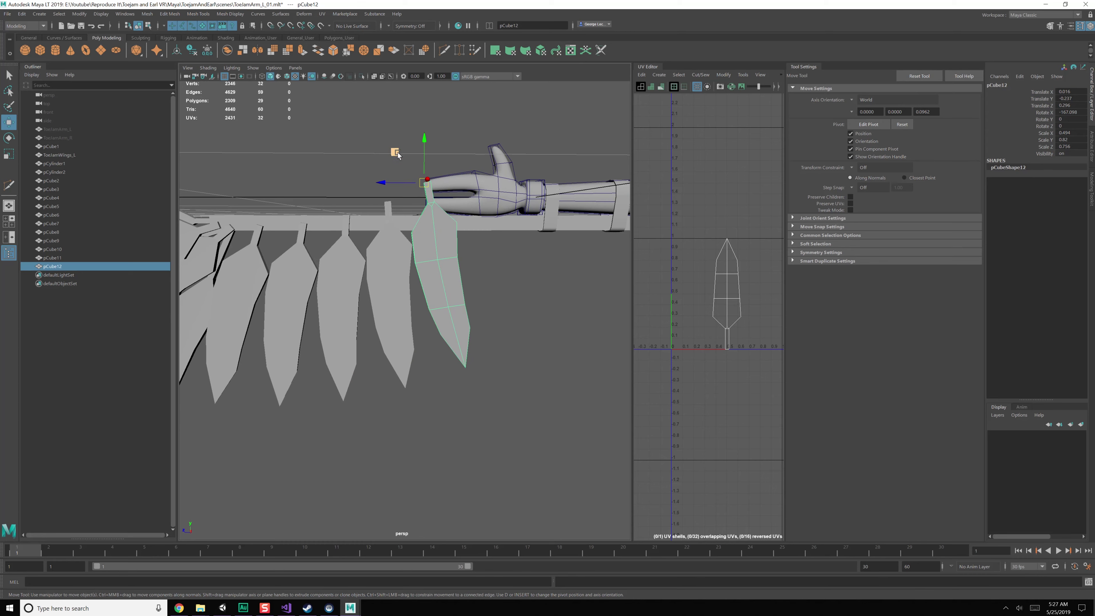
- Move the four newest hanging feathers along the beam toward the arm, spacing them evenly with their quills on the beam
drag(397, 152, 502, 197)
click(388, 224)
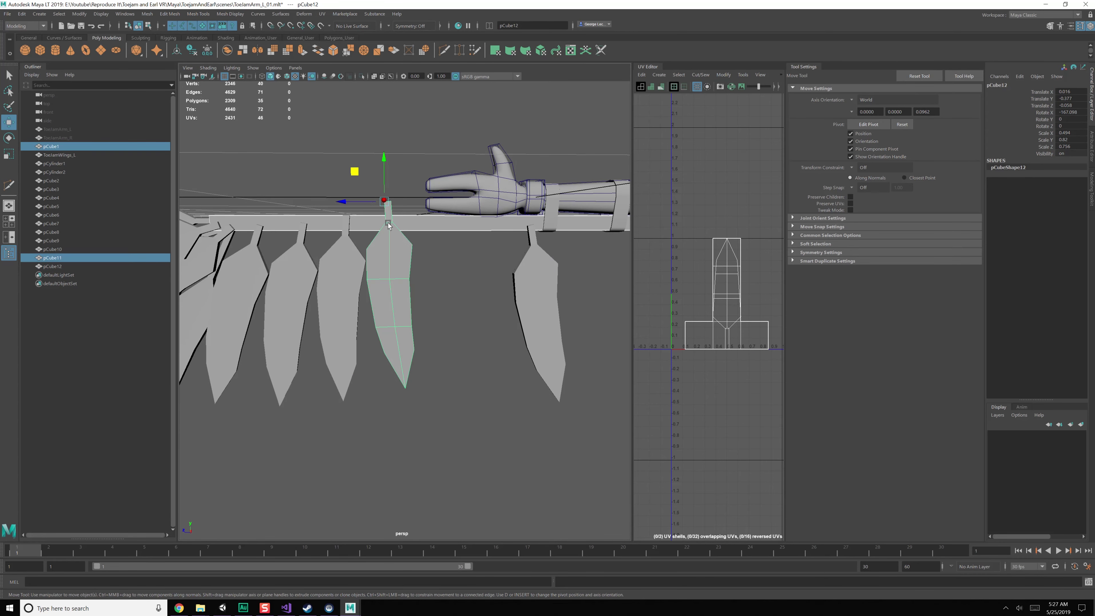
drag(358, 184, 458, 208)
click(333, 257)
drag(313, 185, 404, 196)
click(302, 255)
drag(274, 193, 352, 194)
- Duplicate the hanging feather nearest the fan and move the copy along the beam into the gap beside it
click(255, 276)
key(ctrl+d)
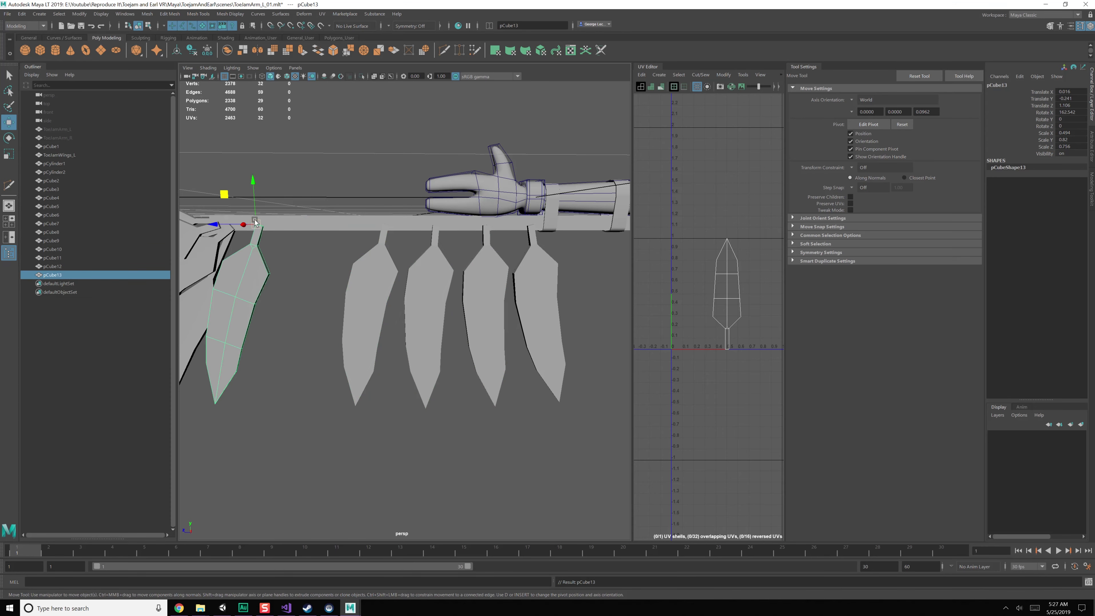
drag(228, 197, 291, 197)
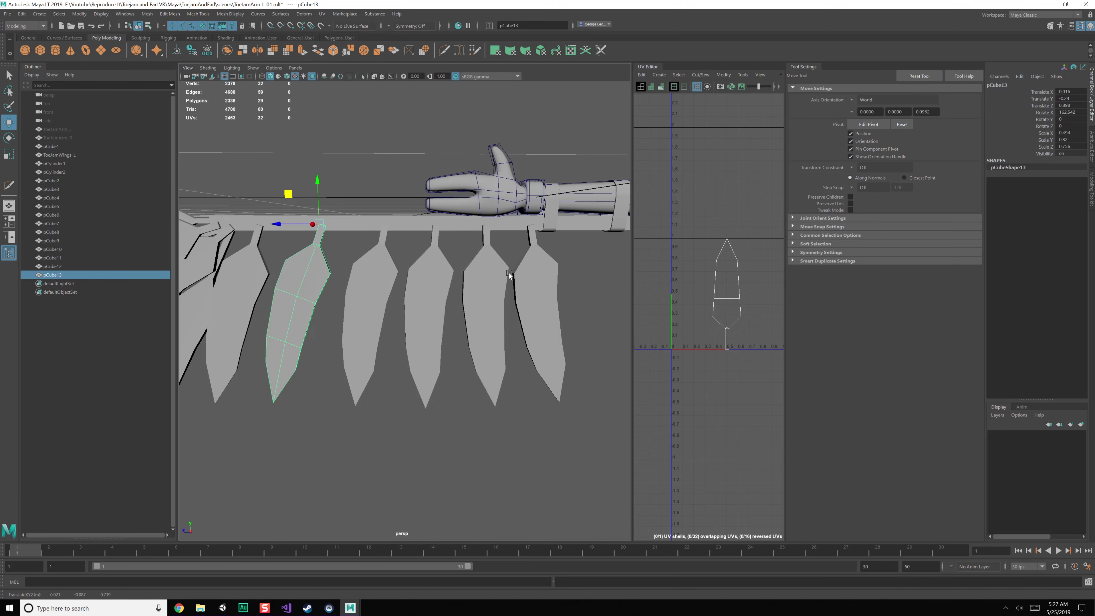
- Duplicate the hanging feather nearest the wrist, rotate the copy to about -155° around X and move it along the beam
alt+drag(504, 273, 411, 269)
click(399, 276)
key(ctrl+d)
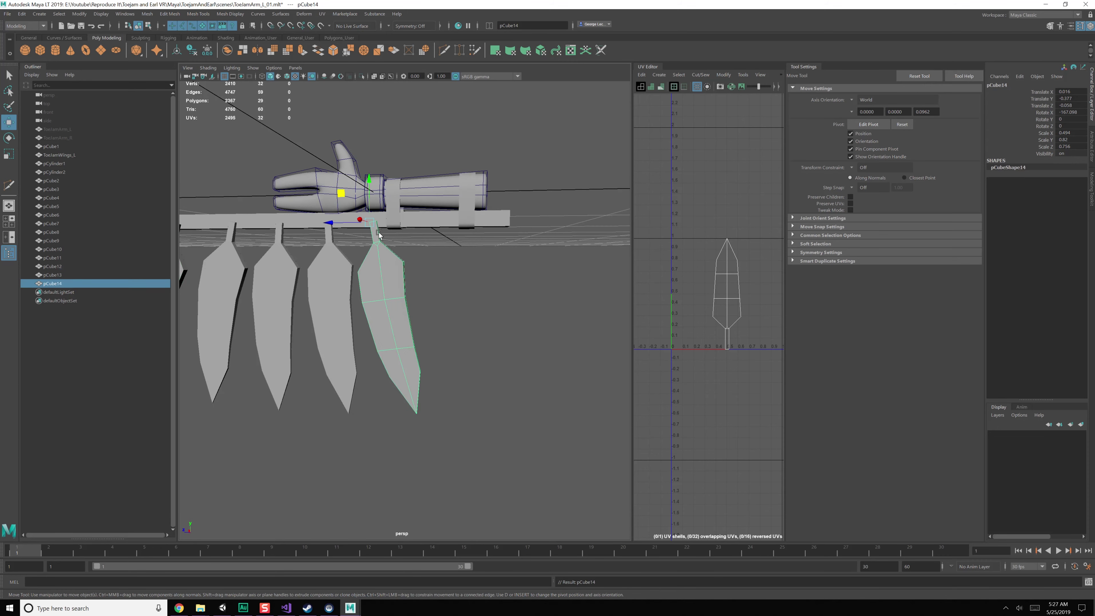
key(e)
drag(403, 243, 396, 208)
key(w)
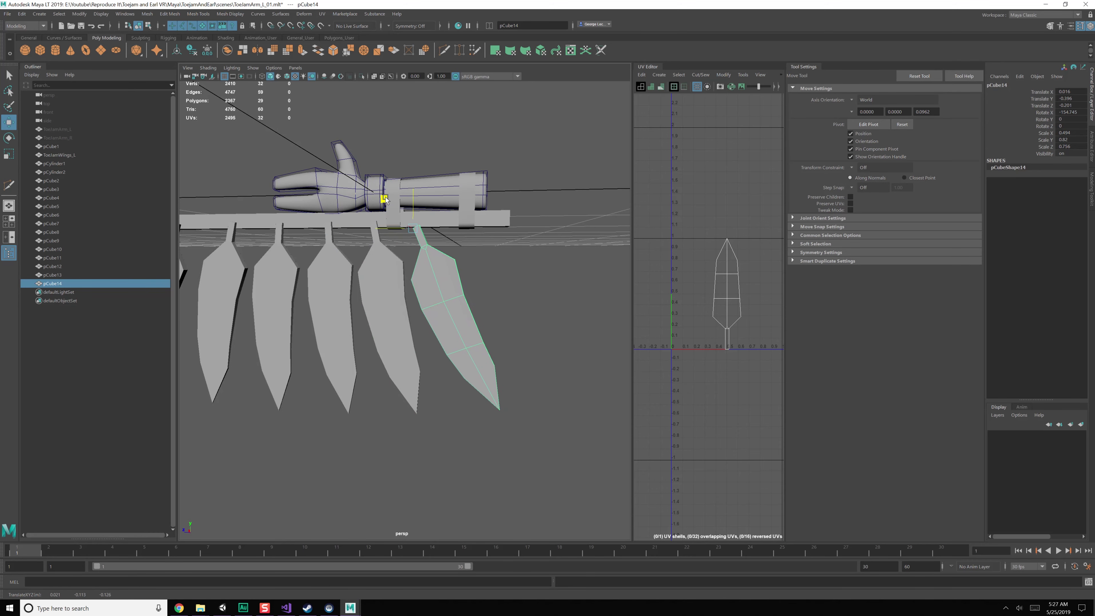
- Repeat Duplicate with Transform twice and adjust the new feathers so their quills sit on the elbow end of the beam
key(shift+d)
key(shift+d)
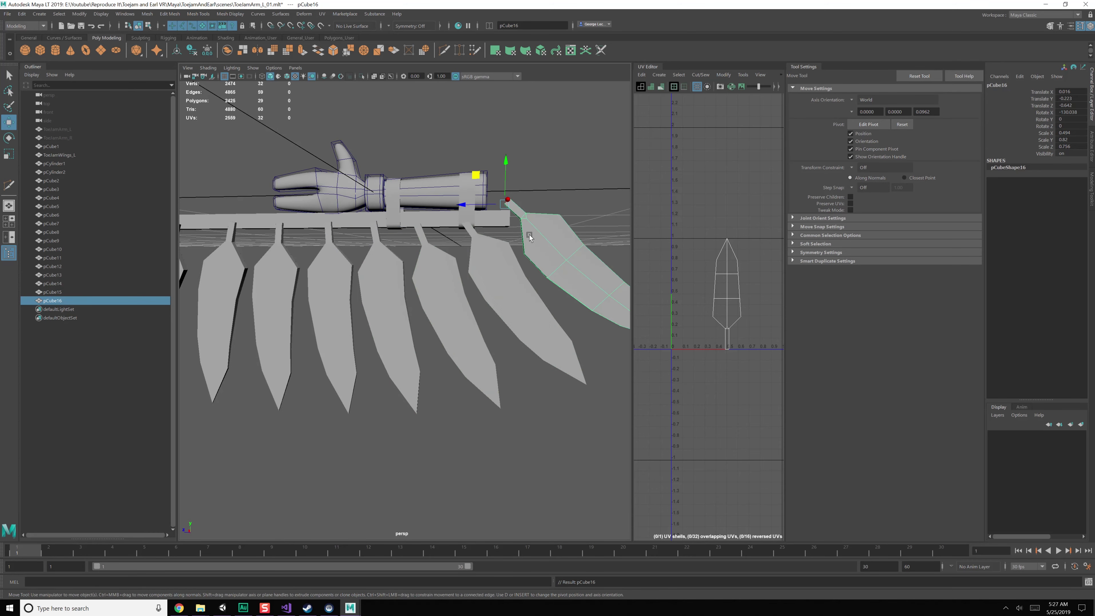
alt+drag(535, 239, 486, 244)
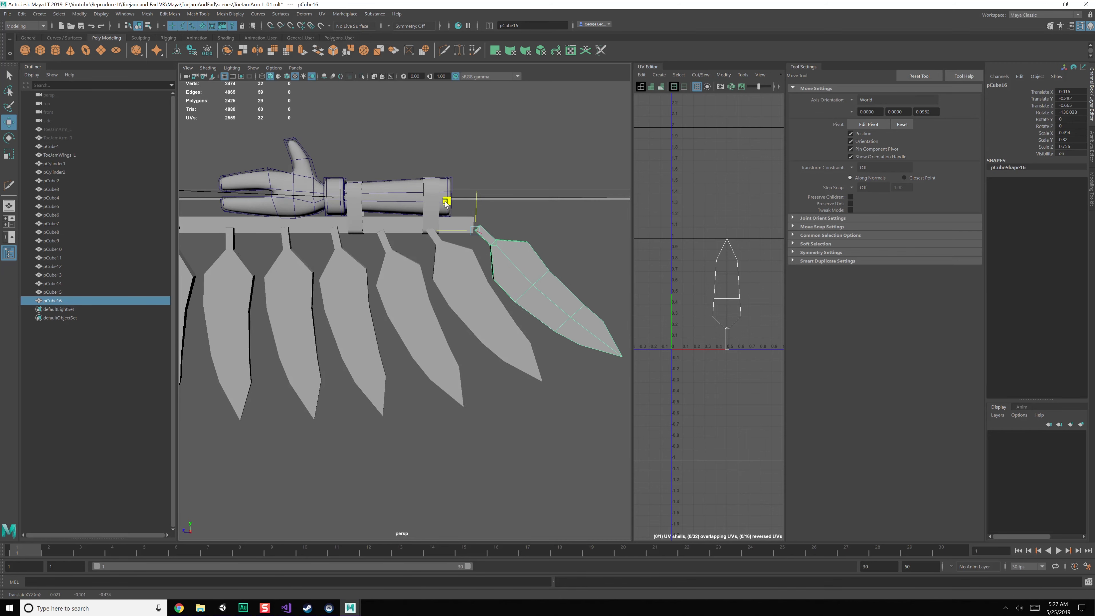
click(449, 271)
drag(400, 198, 391, 201)
click(380, 275)
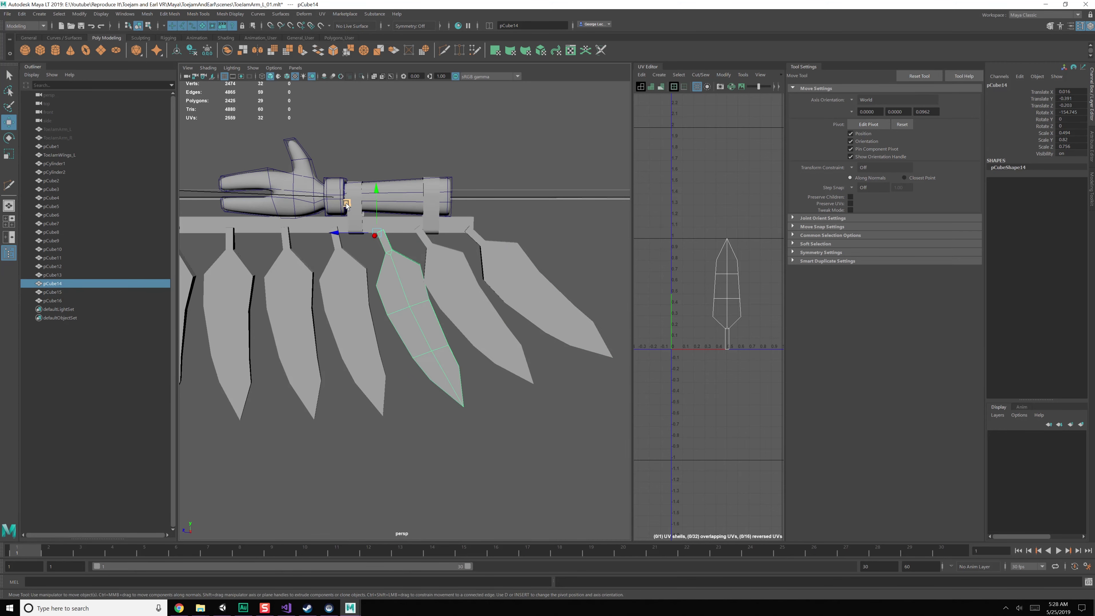
alt+drag(328, 260, 556, 264)
- Scale down the hanging feathers toward the elbow, giving the outermost one scale values of about 0.41, 0.69 and 0.63
click(558, 270)
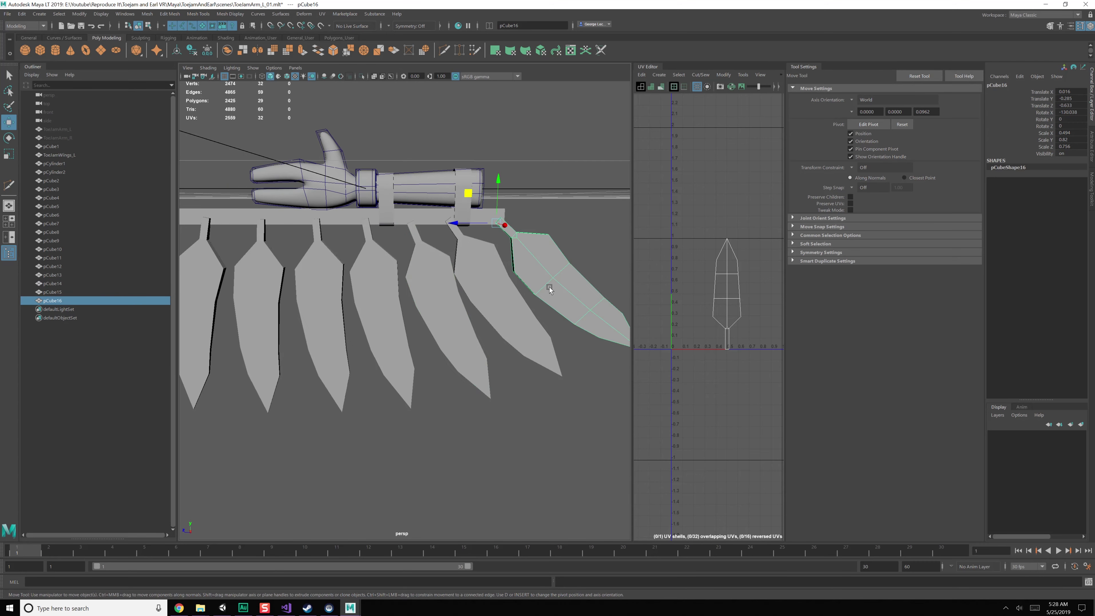
key(r)
drag(497, 223, 466, 218)
key(ctrl+z)
key(ctrl+z)
click(454, 246)
drag(445, 224, 407, 232)
click(413, 249)
click(422, 267)
click(385, 283)
alt+middle_drag(346, 336, 419, 320)
alt+drag(419, 320, 396, 293)
- Uniformly enlarge the remaining hanging feathers, making them progressively bigger toward the fan at the beam's far end
click(313, 275)
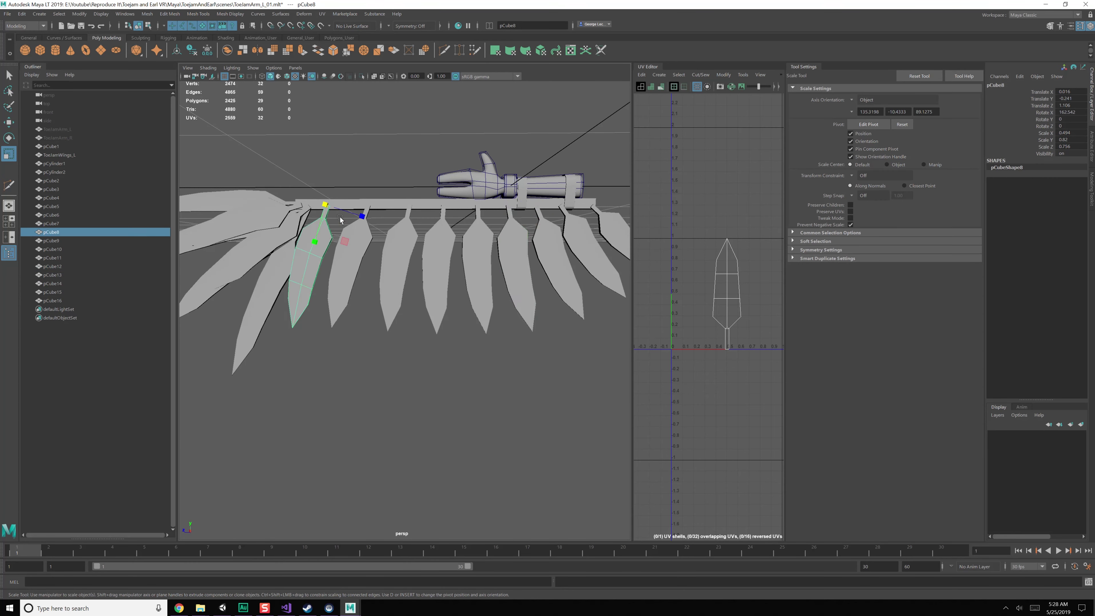
drag(316, 243, 329, 248)
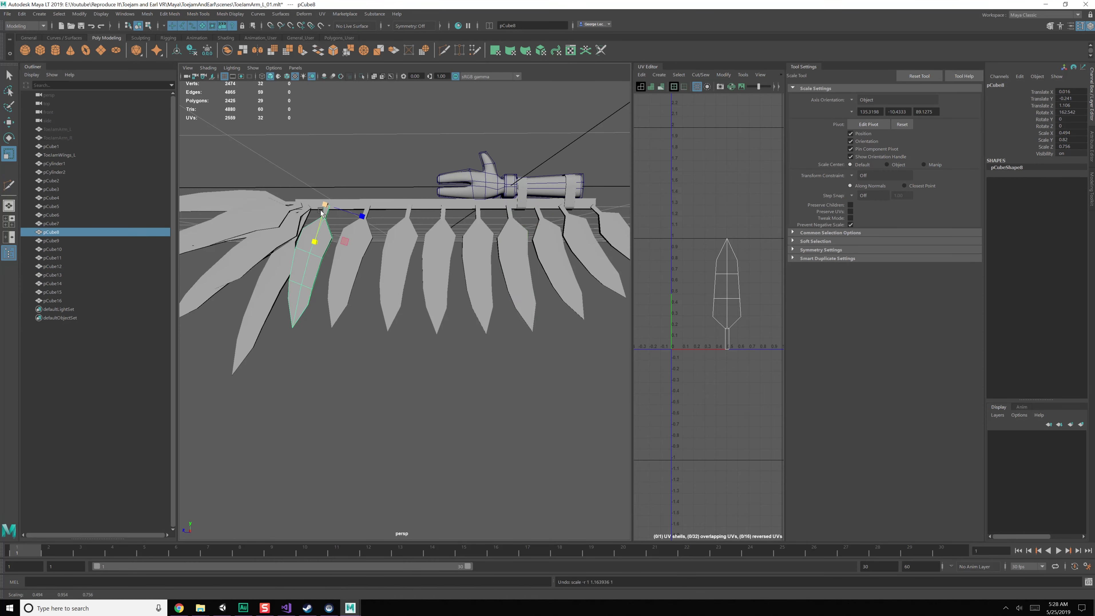
drag(325, 205, 579, 240)
click(370, 230)
click(366, 234)
click(405, 233)
click(450, 250)
click(472, 235)
click(512, 231)
click(547, 238)
alt+middle_drag(579, 240, 541, 274)
alt+drag(540, 272, 445, 287)
- Duplicate the seven hanging feathers between the fan and forearm, and offset the copies along the opposite side of the beam to fill the gaps
shift+click(344, 262)
shift+click(387, 259)
shift+click(420, 262)
shift+click(450, 262)
shift+click(483, 262)
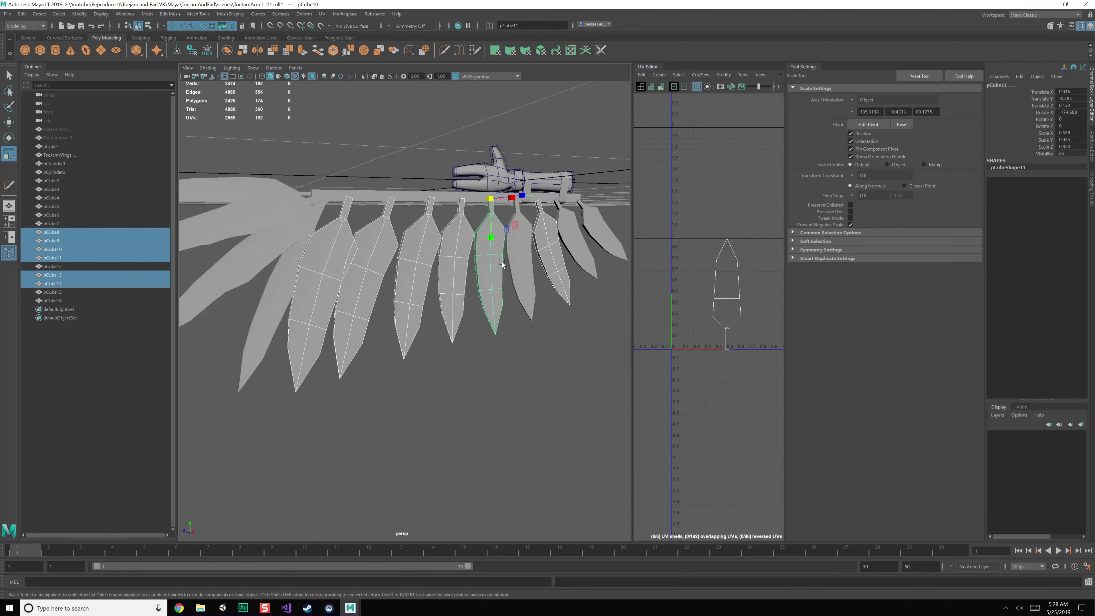
shift+click(517, 263)
alt+drag(534, 270, 547, 273)
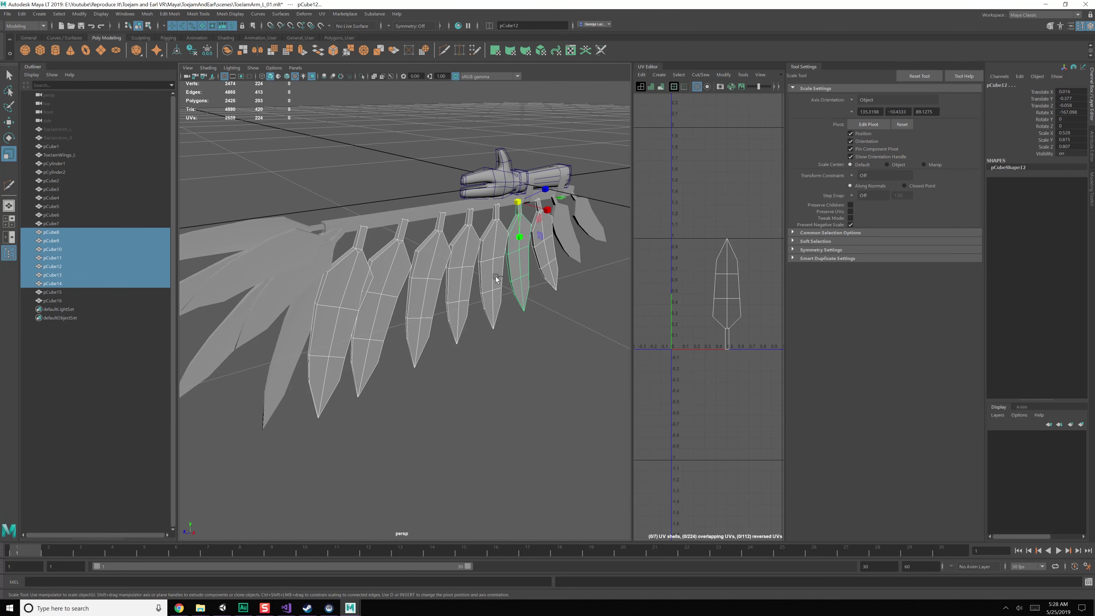
key(ctrl+d)
key(w)
drag(552, 211, 495, 220)
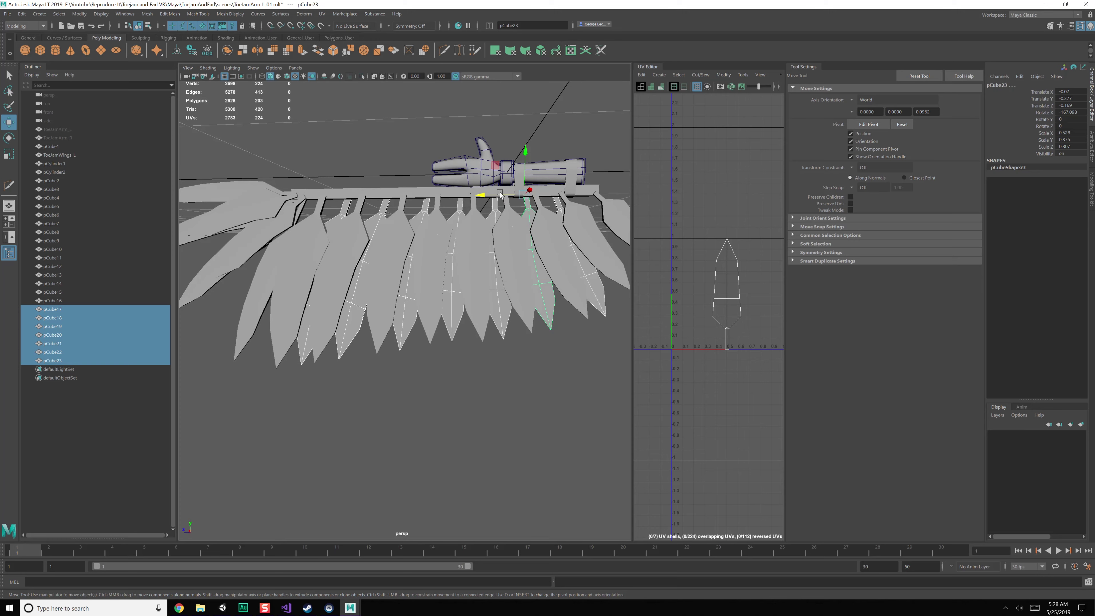
drag(522, 155, 522, 151)
alt+drag(512, 228, 511, 237)
click(508, 367)
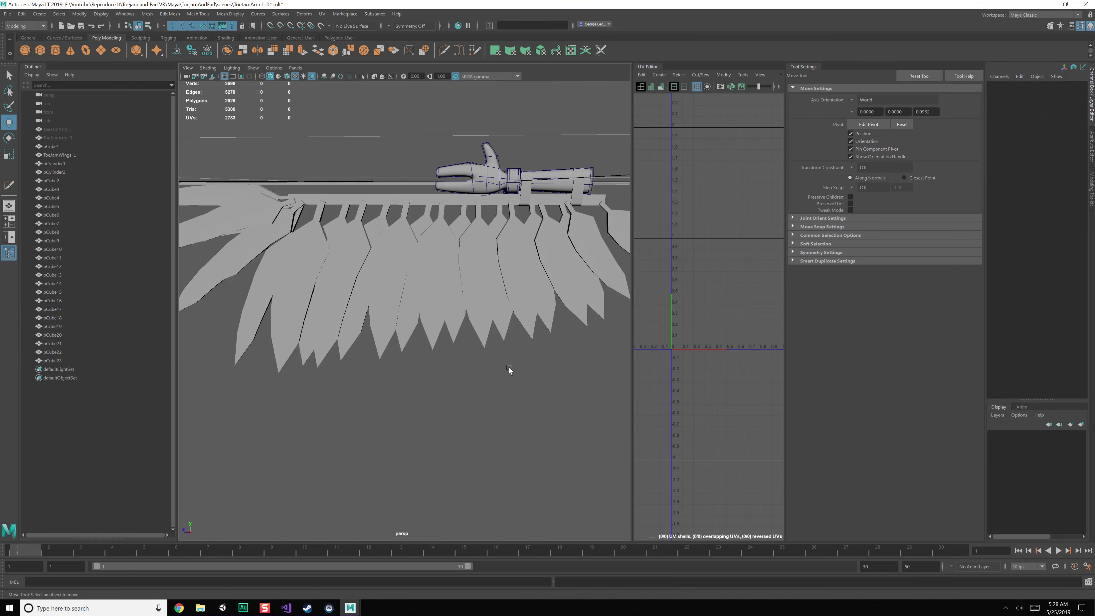
- Select the seven duplicated feathers behind the beam and examine how their quills sit against it
alt+drag(509, 367, 427, 265)
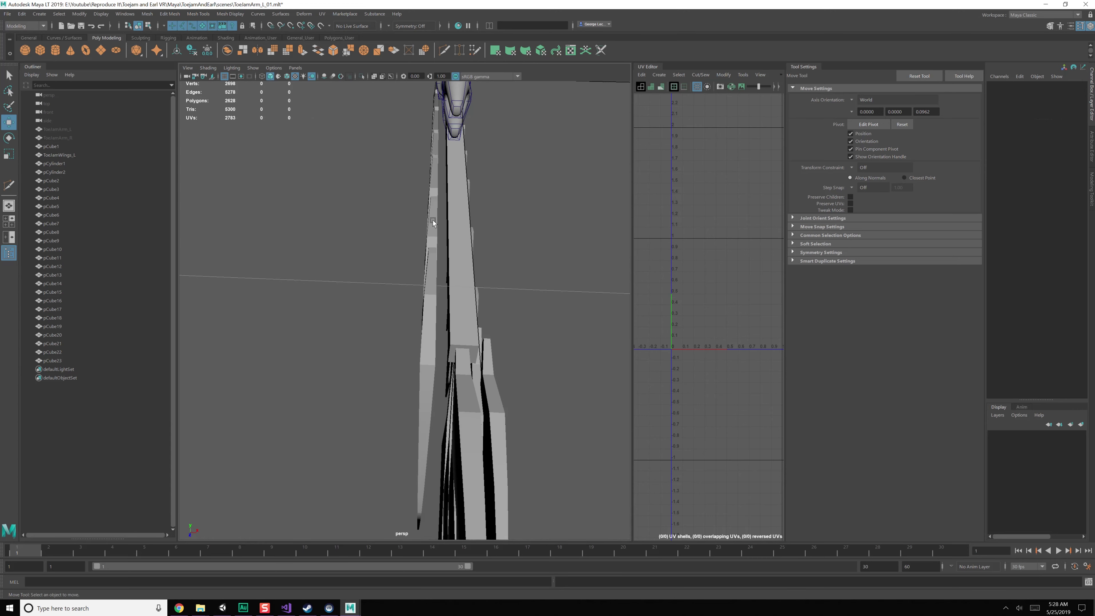
click(434, 212)
click(434, 268)
shift+click(434, 211)
shift+click(434, 166)
shift+click(433, 137)
shift+click(435, 106)
alt+drag(345, 144, 525, 227)
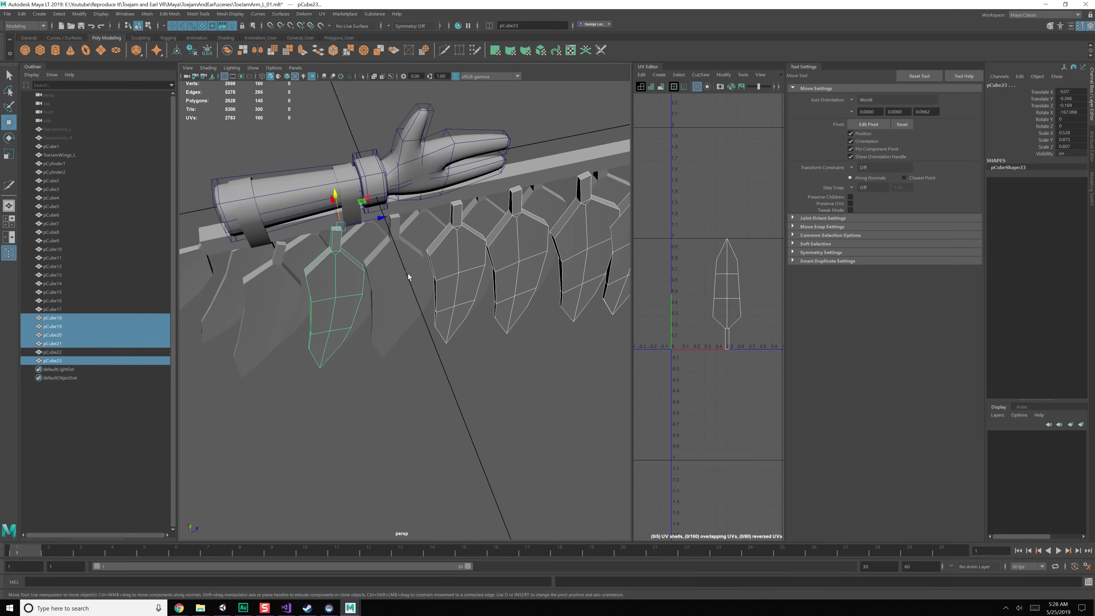
shift+click(408, 274)
alt+drag(408, 276, 470, 293)
shift+click(341, 298)
alt+drag(340, 297, 465, 250)
- Duplicate the small feather at the elbow end, move the copy behind the beam and rotate it to about -138° around X
click(498, 293)
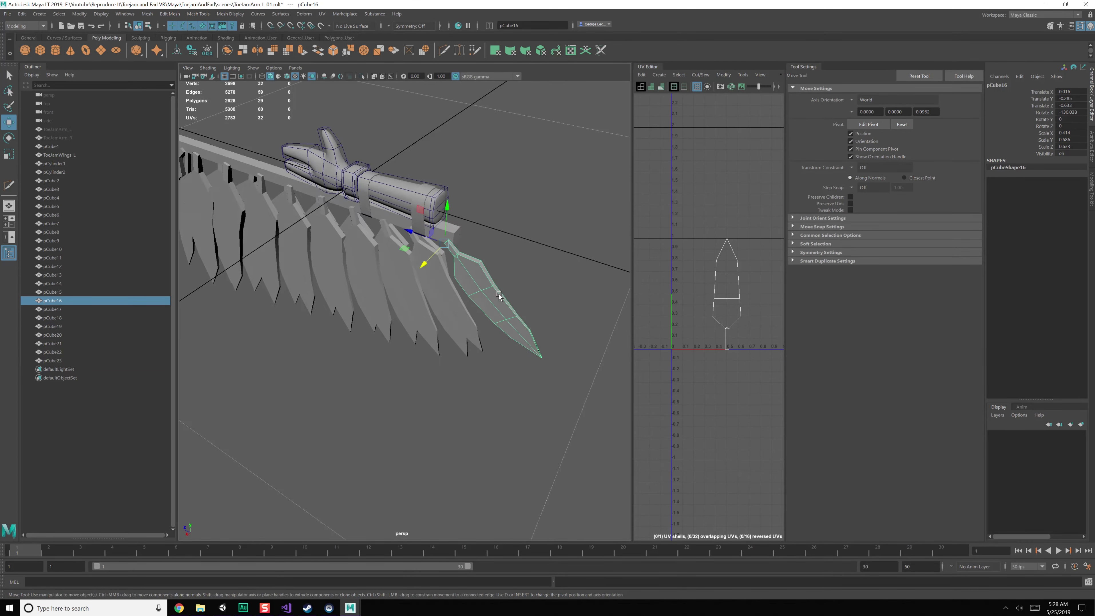
alt+drag(498, 292, 422, 314)
key(ctrl+d)
drag(339, 199, 371, 206)
alt+drag(444, 246, 327, 185)
drag(378, 155, 341, 184)
key(e)
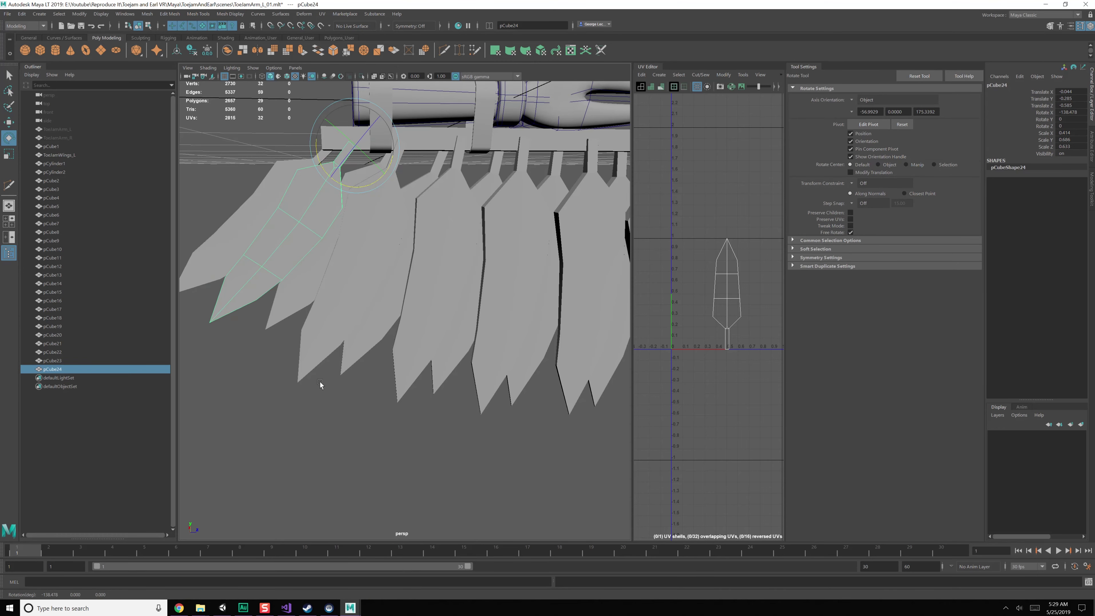
key(w)
click(363, 435)
scroll(364, 435, down, 8)
alt+drag(463, 344, 529, 359)
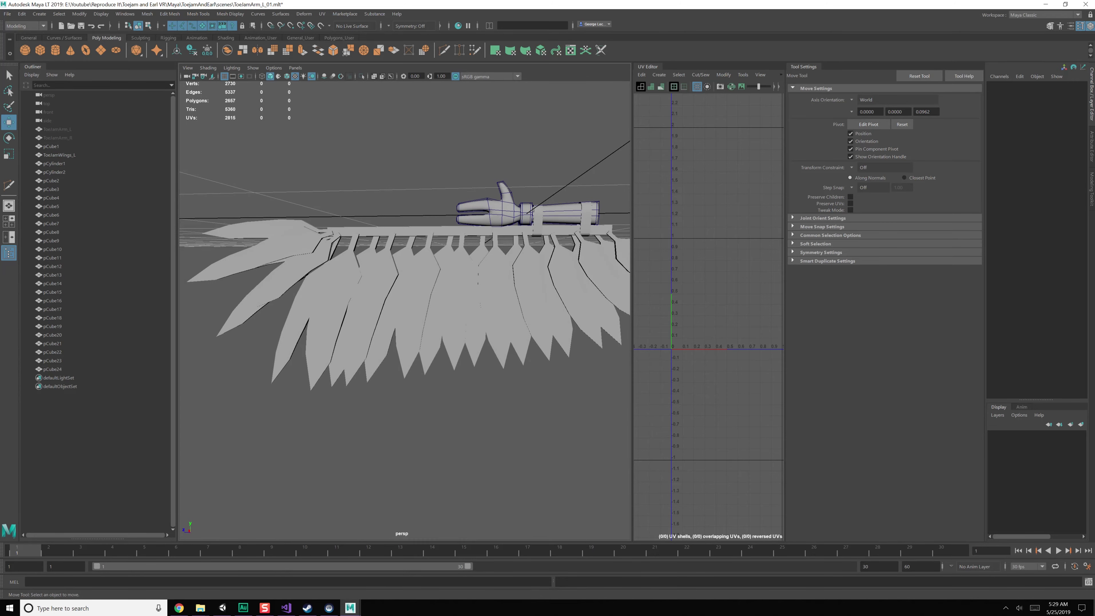
- Switch to the browser and look through the ToeJam & Earl Icarus wing image results for reference
drag(1094, 91, 530, 85)
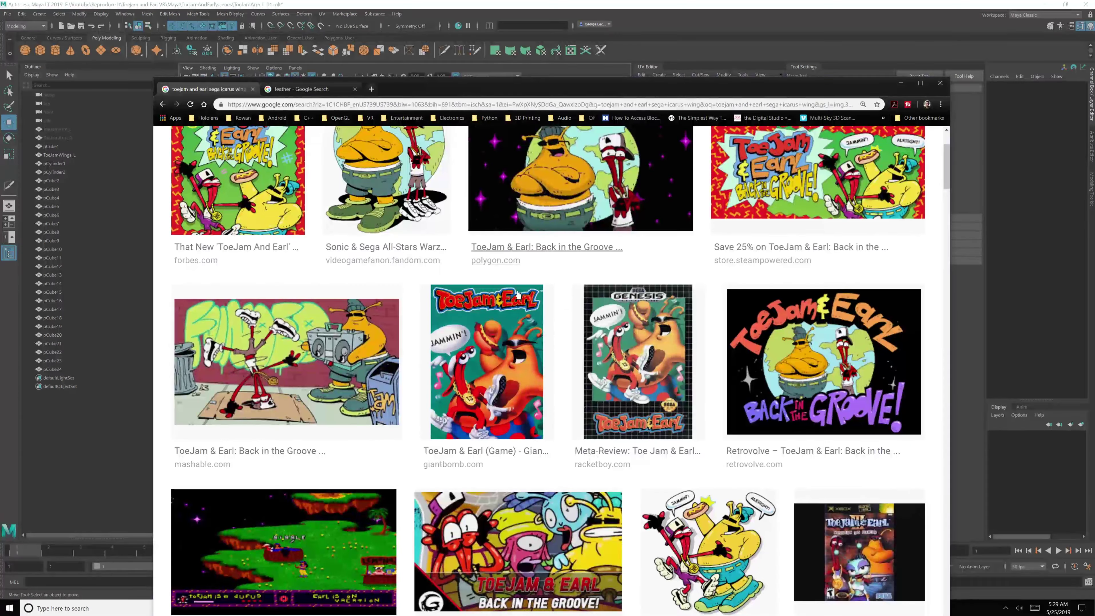
scroll(518, 295, down, 8)
click(858, 345)
drag(520, 89, 1094, 92)
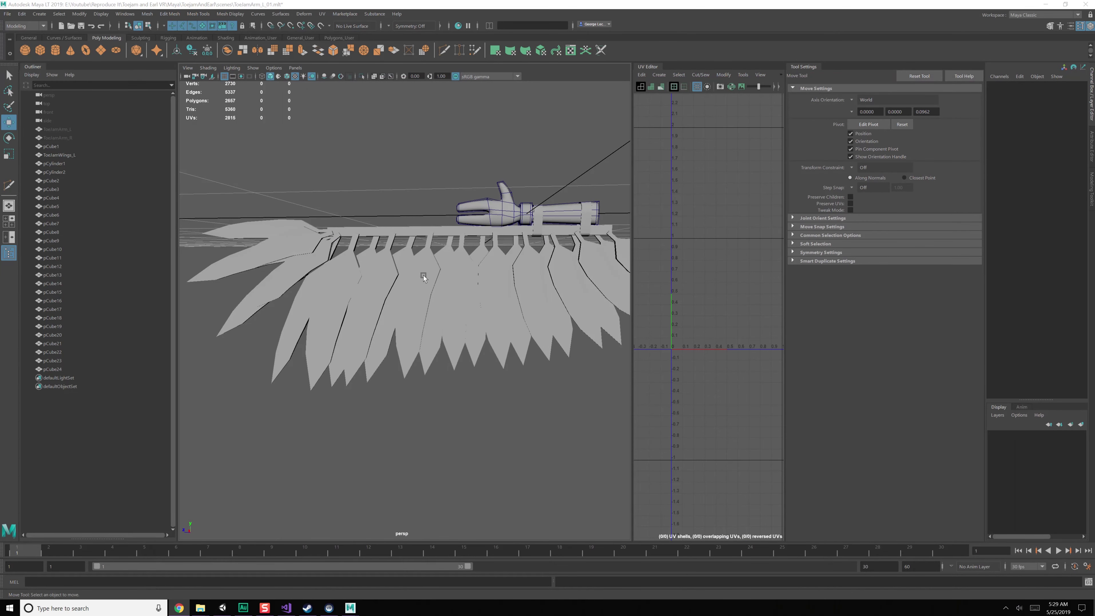
- Combine the beam and all the feathers, including the fan feathers, into one mesh
alt+drag(416, 280, 362, 292)
drag(291, 333, 291, 332)
shift+drag(553, 342, 484, 318)
shift+click(368, 285)
shift+click(320, 311)
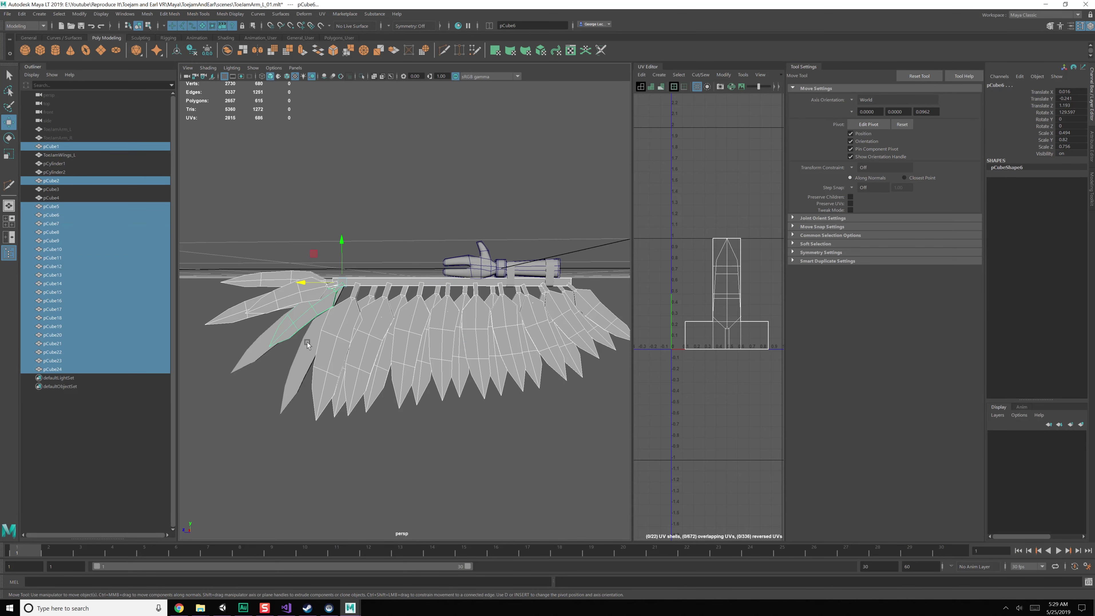
shift+click(308, 346)
shift+click(257, 348)
alt+drag(284, 325, 290, 326)
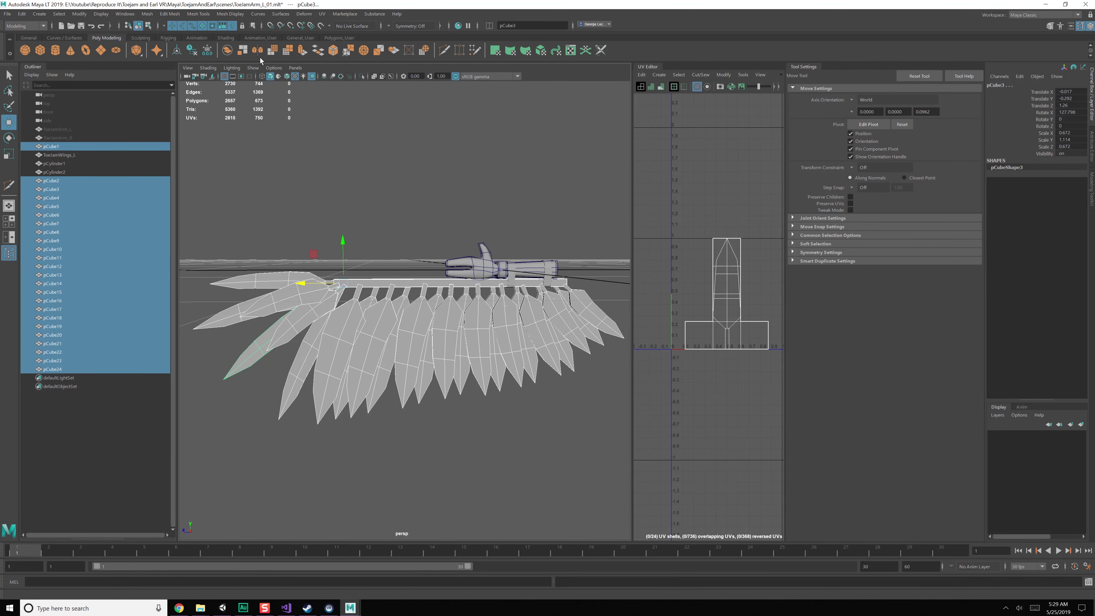
key(g)
alt+drag(470, 322, 439, 332)
scroll(439, 331, up, 5)
click(497, 314)
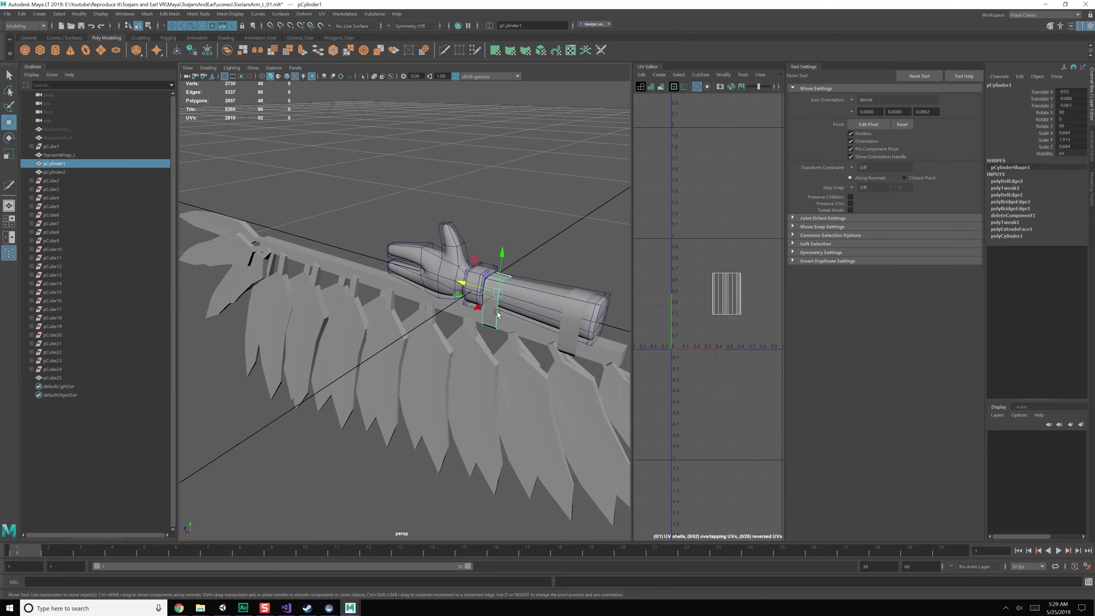
shift+click(573, 328)
shift+click(535, 330)
shift+click(516, 298)
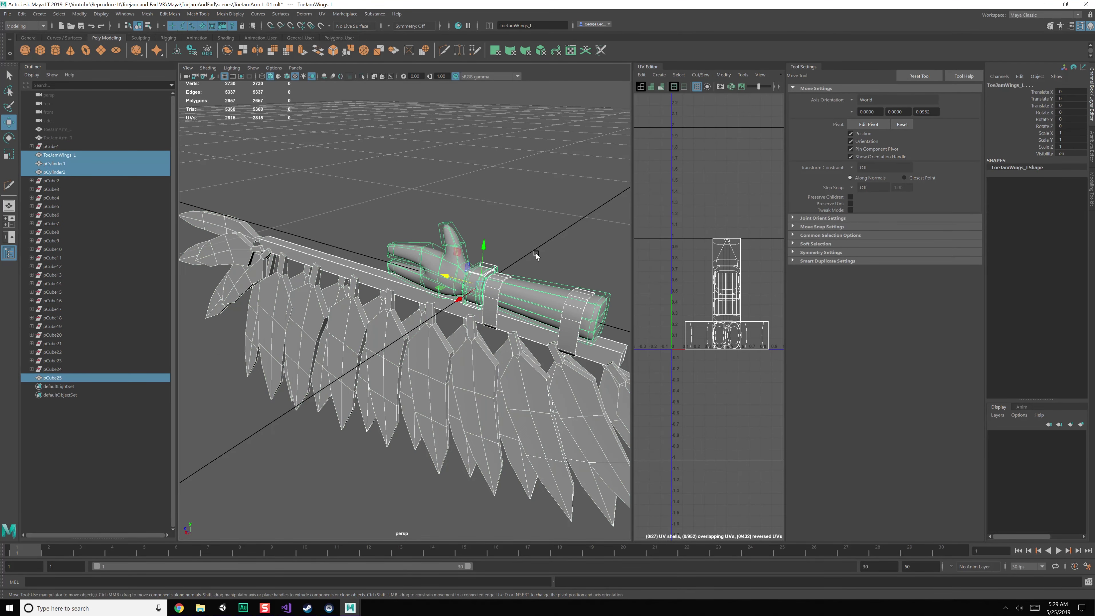
click(521, 298)
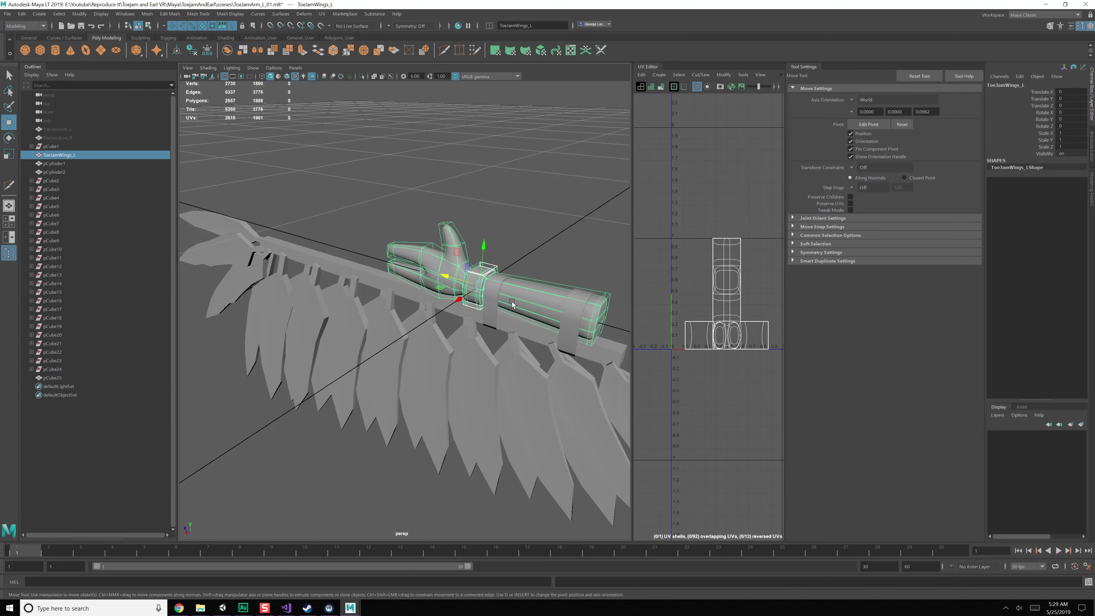
click(512, 301)
click(518, 299)
click(523, 321)
click(512, 301)
click(501, 286)
shift+click(574, 307)
click(515, 319)
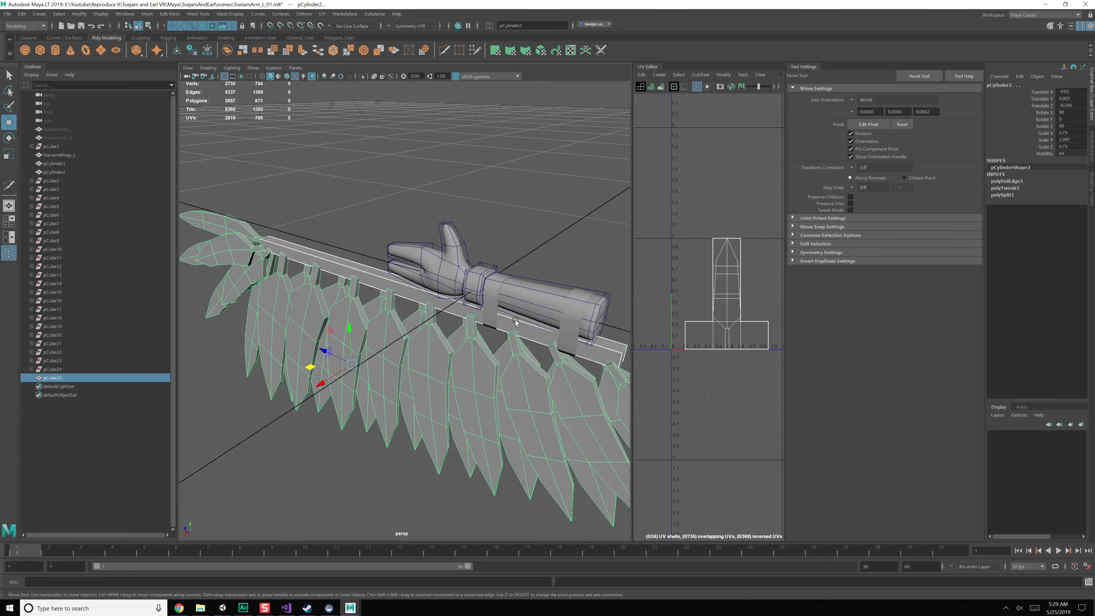
click(517, 300)
- Combine the two forearm straps with the feathered beam into a single mesh
click(495, 301)
shift+click(528, 328)
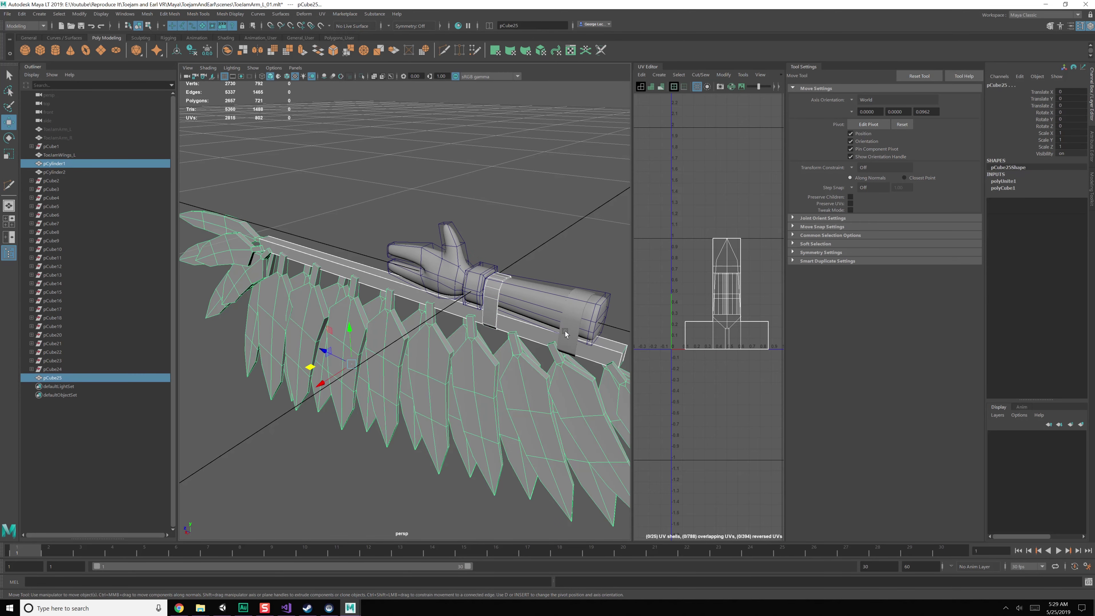
shift+click(563, 331)
click(227, 50)
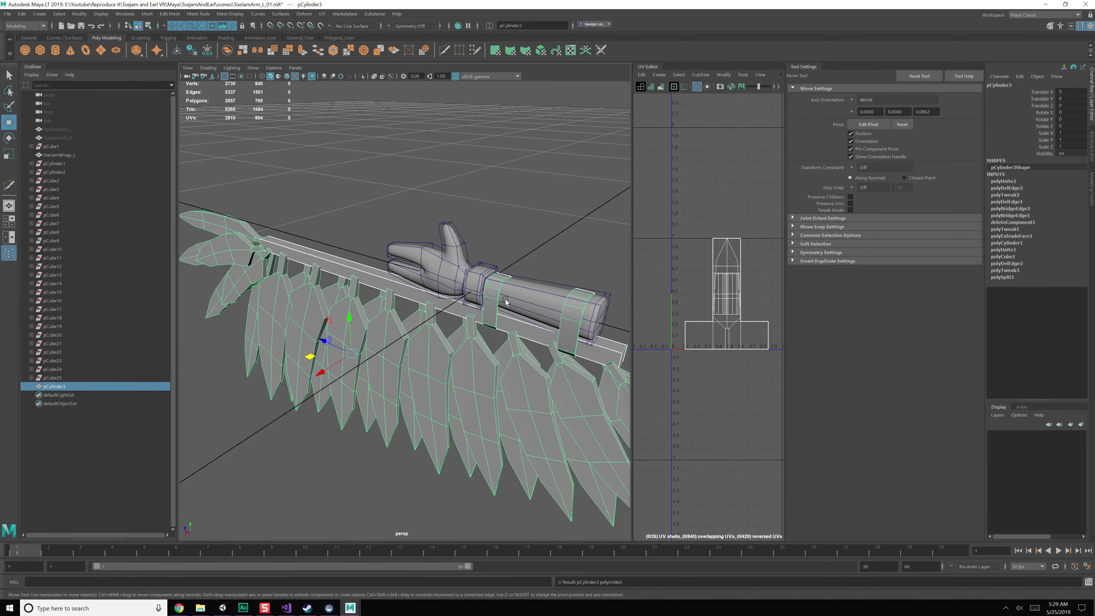
- Group the arm with the combined wing mesh and delete all construction history in the scene
click(522, 317)
shift+click(520, 324)
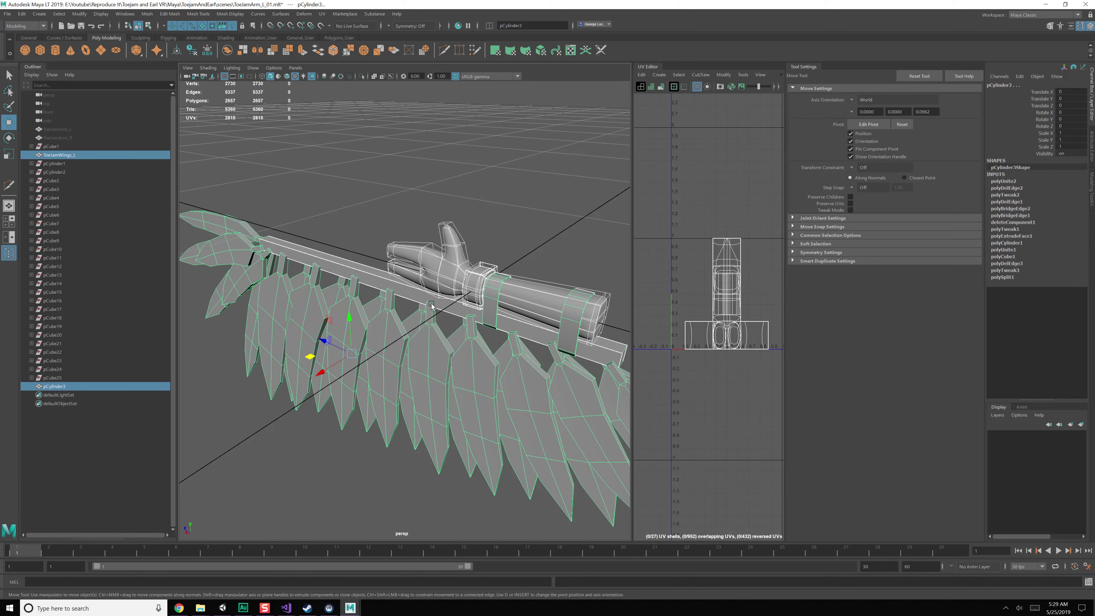
key(ctrl+g)
click(21, 13)
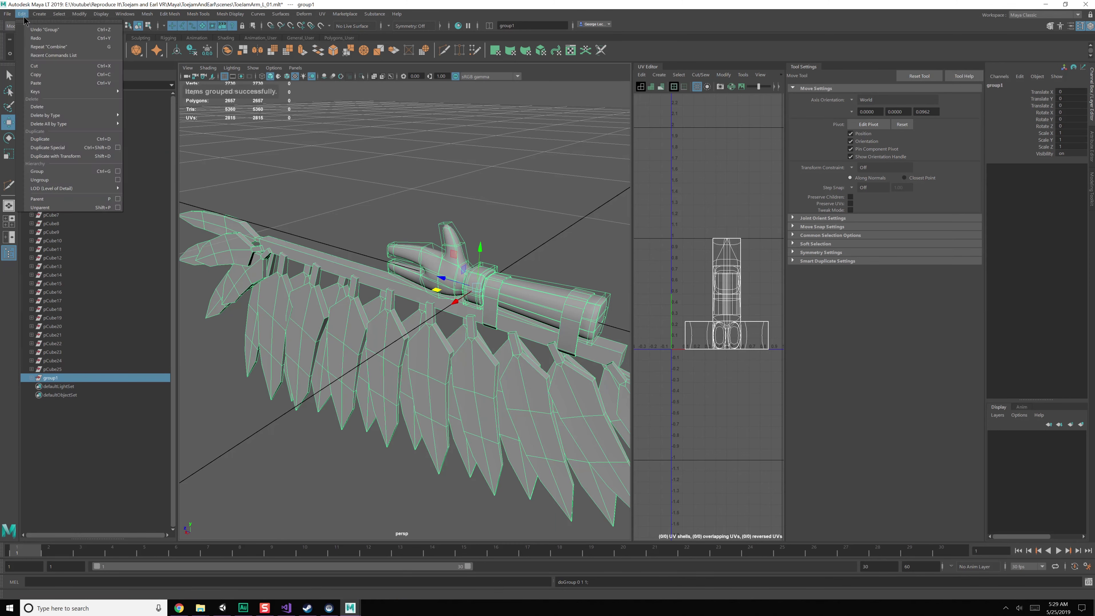
mouse_move(55, 123)
click(152, 130)
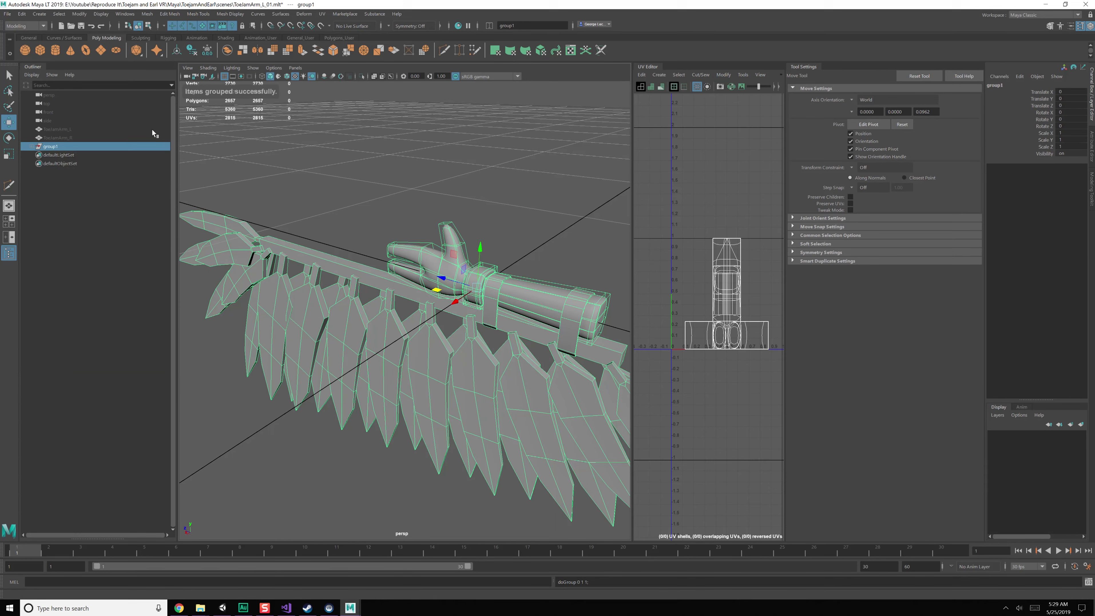
- Rename the new group ToeJamWing_L
double_click(57, 146)
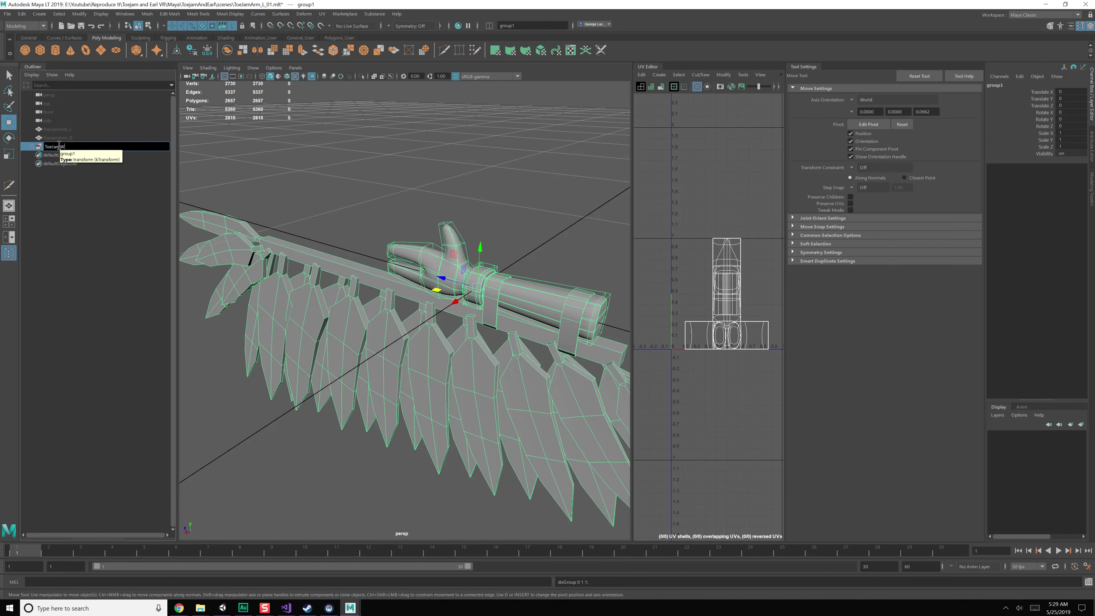
text(ToeJamWing_L)
key(Return)
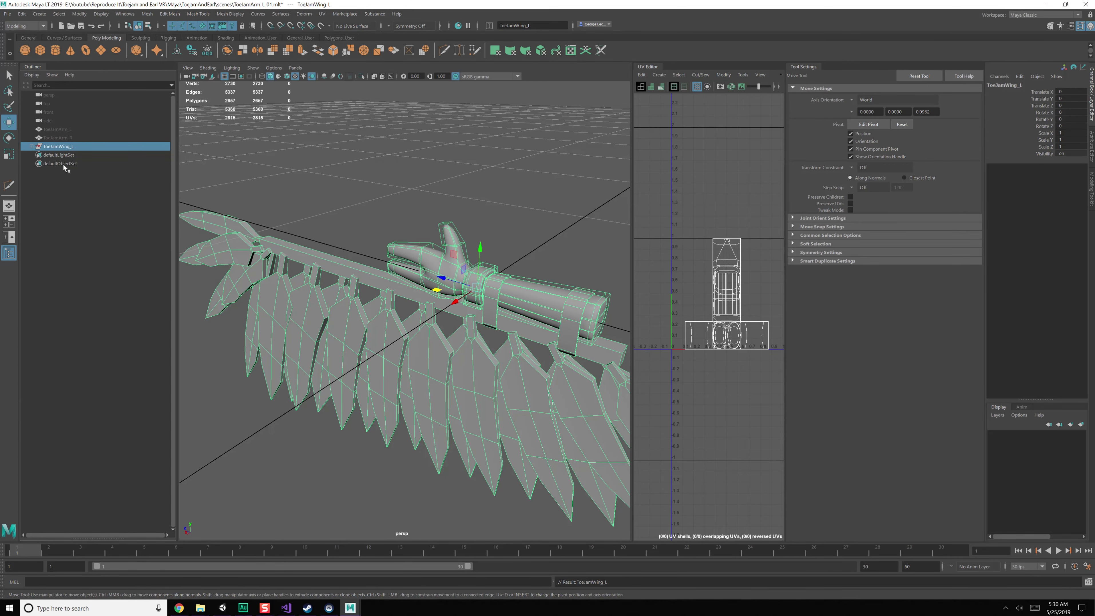
- Duplicate the ToeJamWing_L group and rename the copy ToeJamWing_R
key(ctrl+d)
double_click(68, 155)
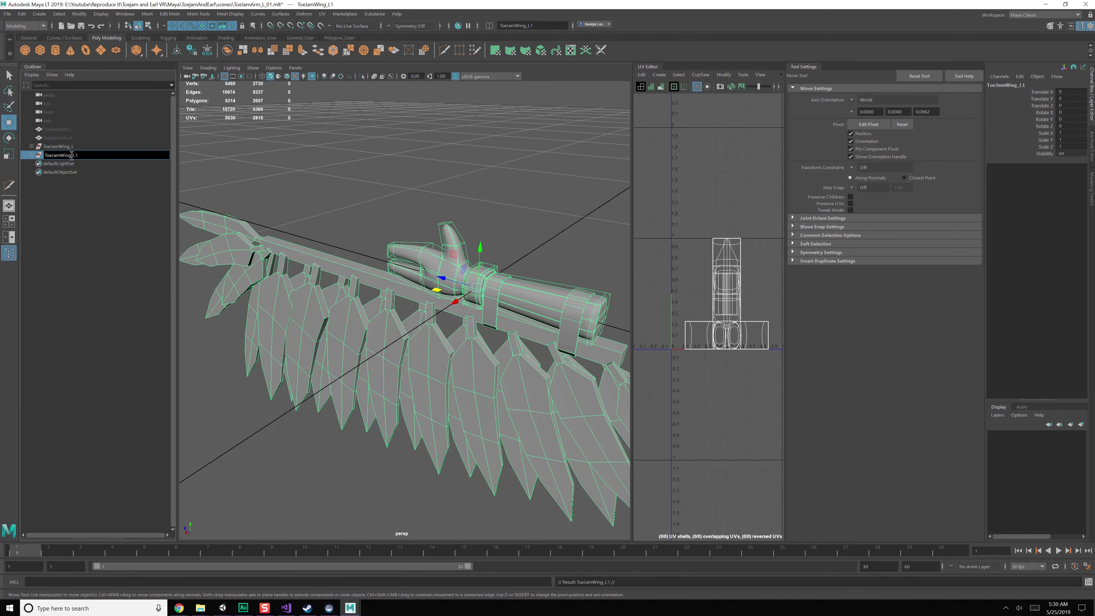
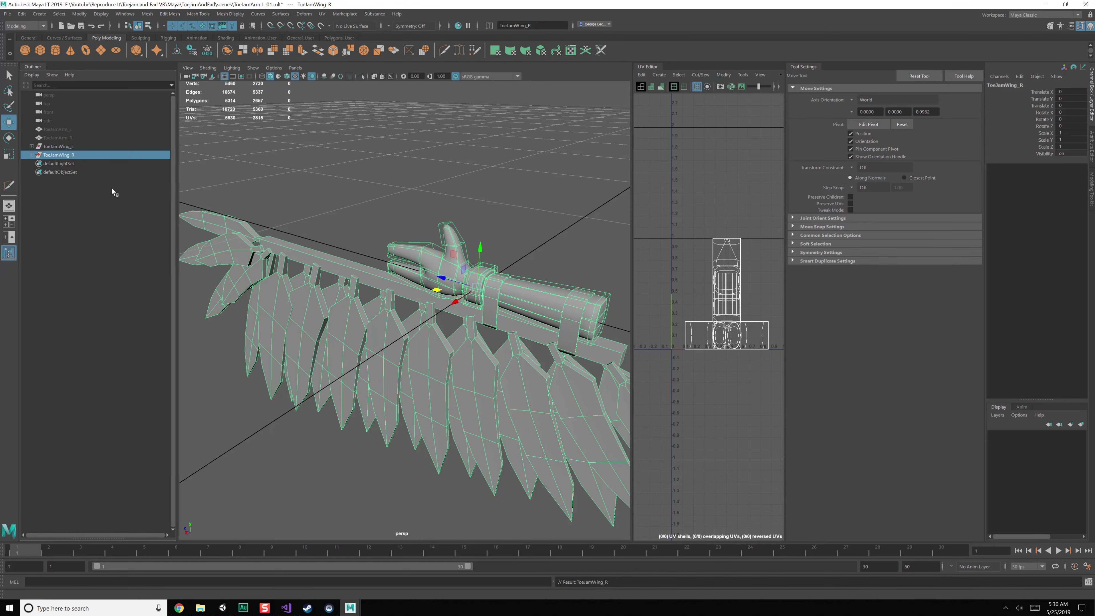
- Mirror ToeJamWing_R across the world X axis with the geometry type set to Flip
click(123, 16)
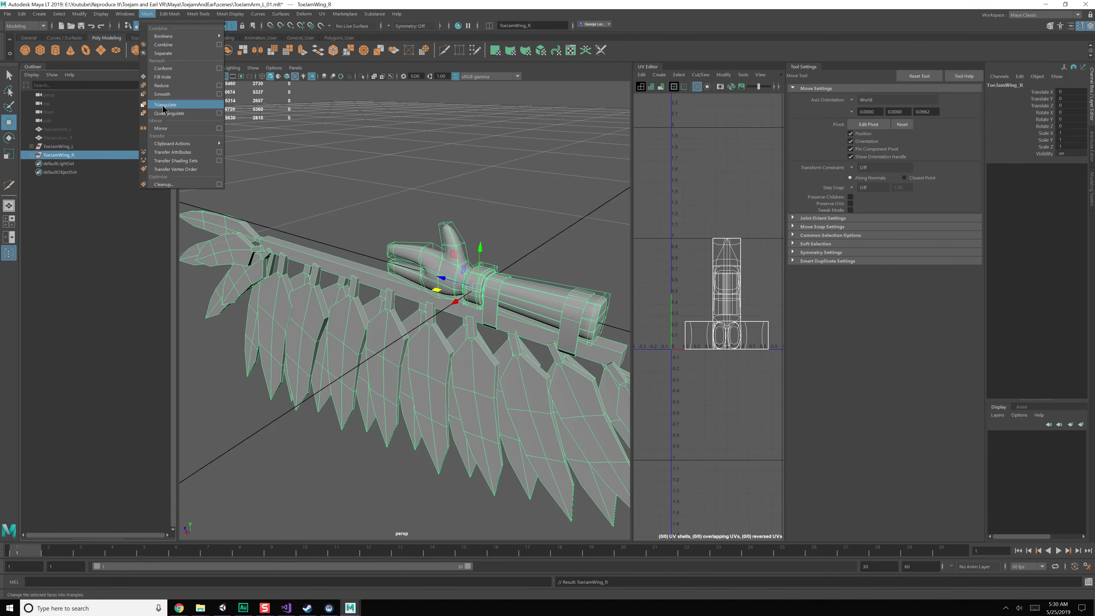
click(220, 128)
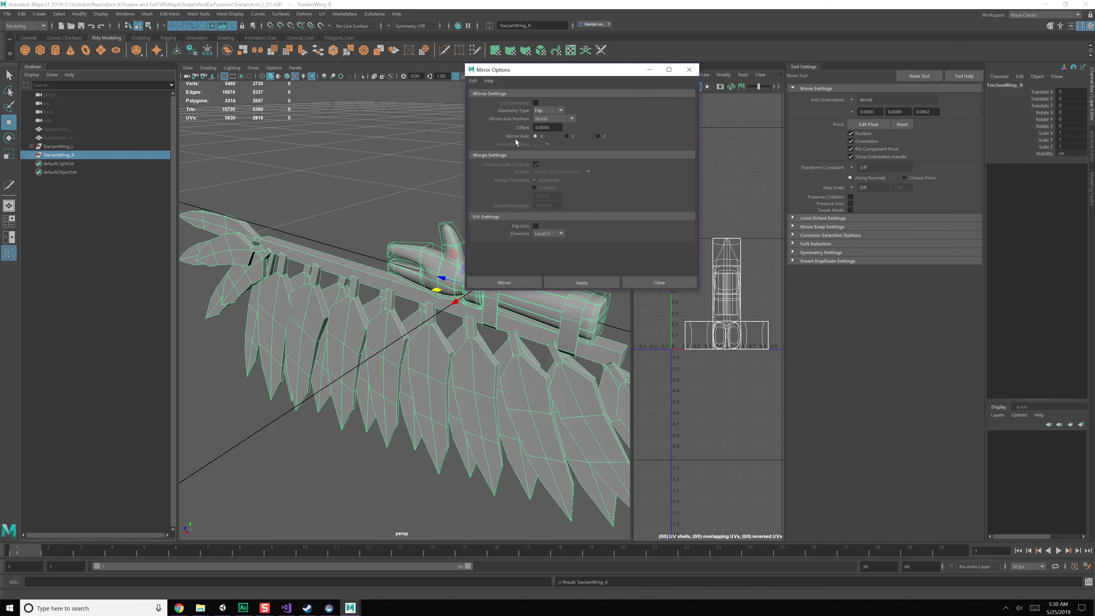
click(585, 280)
click(573, 291)
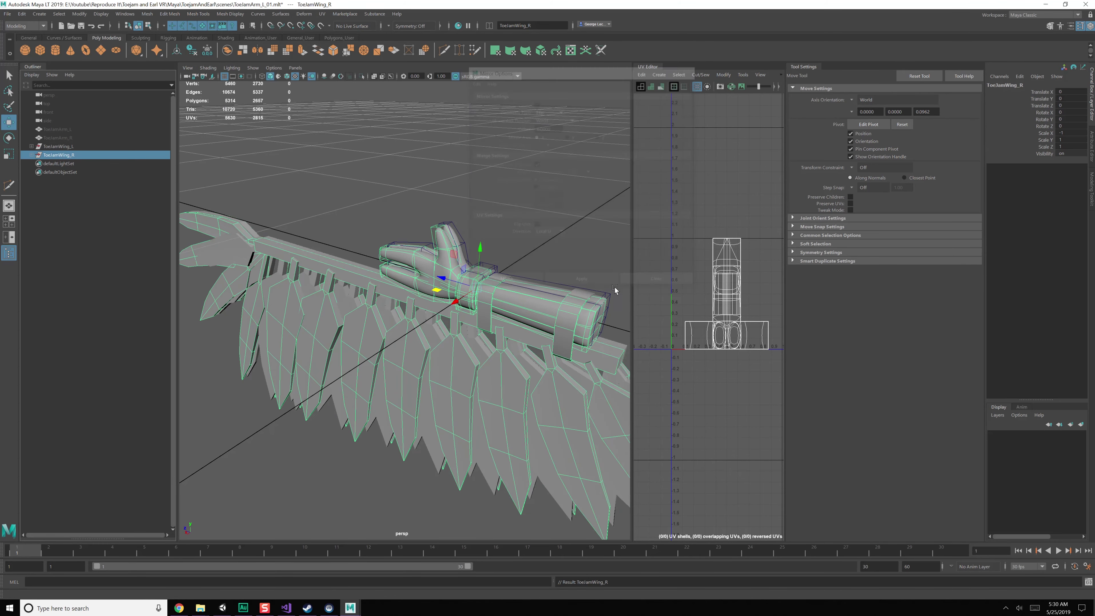
alt+drag(573, 291, 481, 298)
- Check the left and right wing groups and save the scene
click(73, 146)
click(75, 153)
click(82, 145)
key(ctrl+s)
- Export the model with the Game Exporter as ToeJamWing_L into the project's Assets\Models\Arms folder
click(95, 131)
click(80, 146)
click(8, 13)
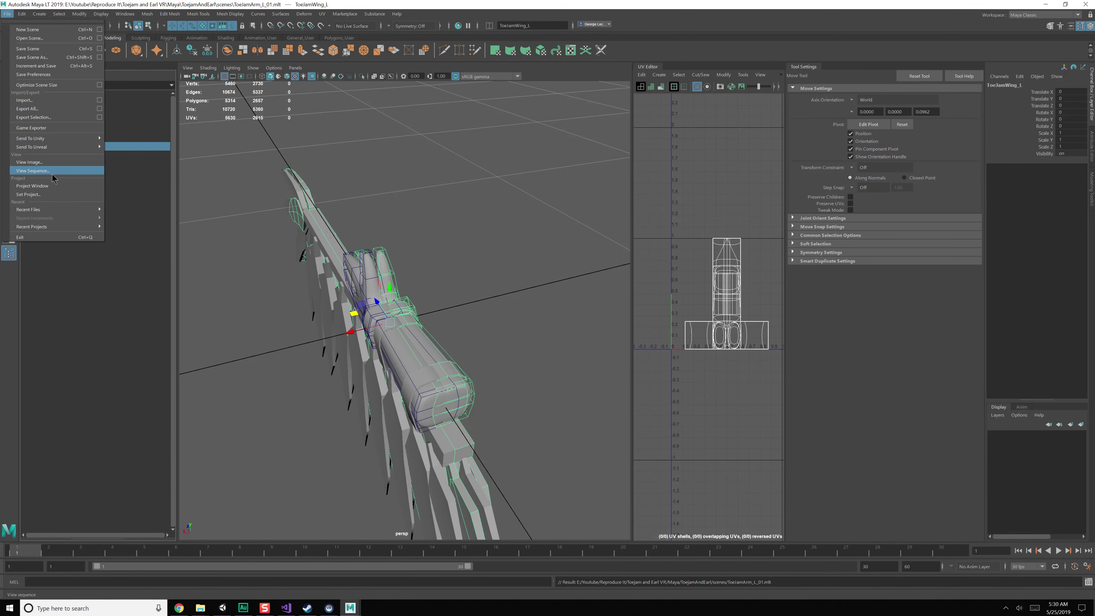
click(64, 128)
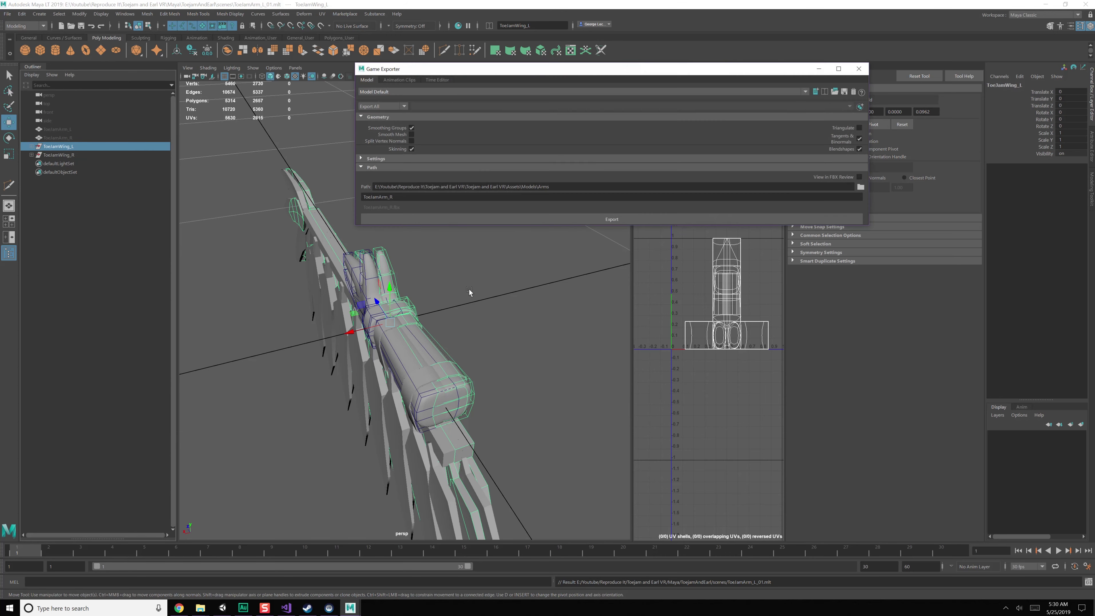
click(398, 220)
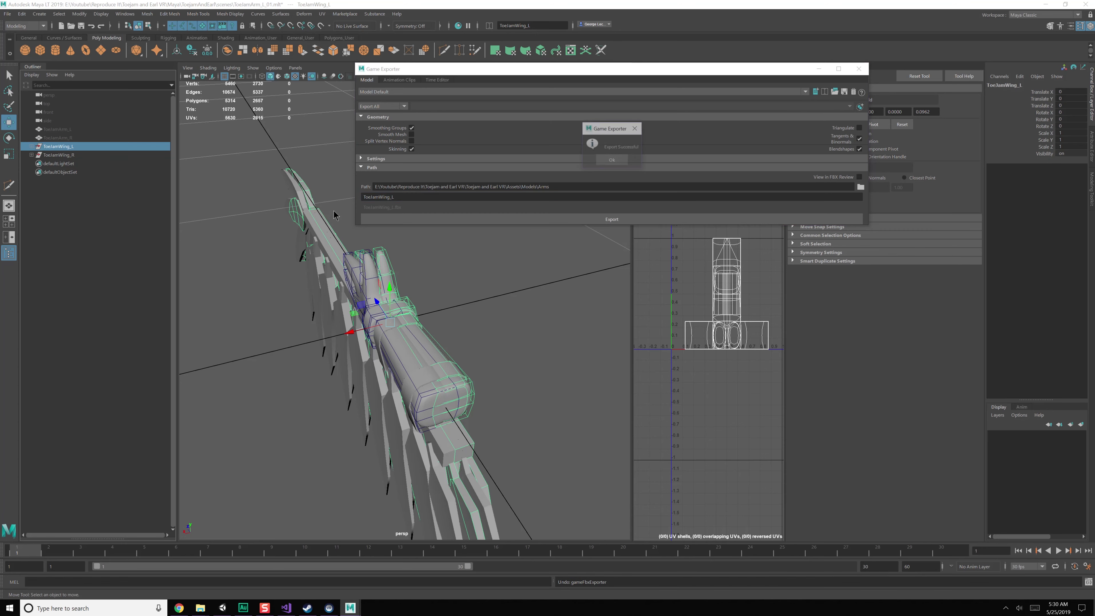
click(612, 160)
- With ToeJamWing_R selected, export the model as ToeJamWing_R into the same folder and close the Game Exporter
click(91, 155)
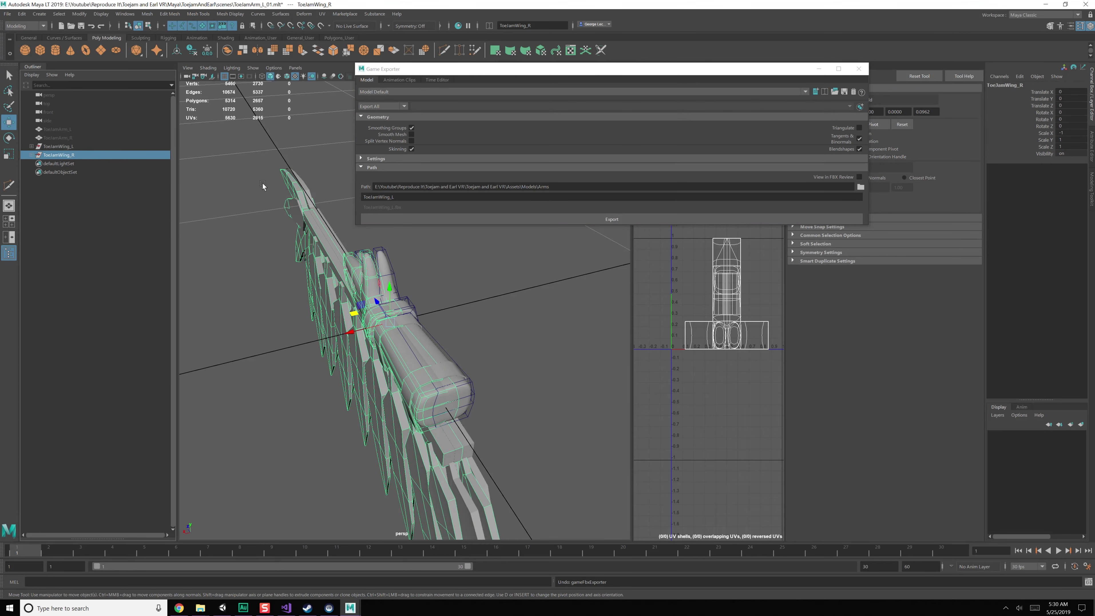
click(410, 197)
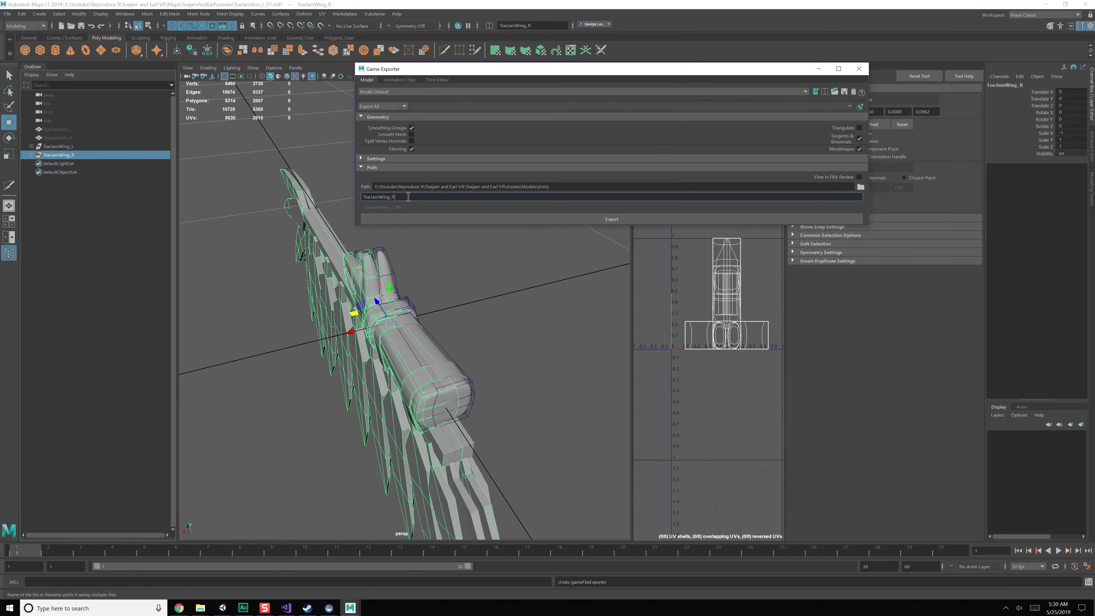
key(Return)
click(612, 219)
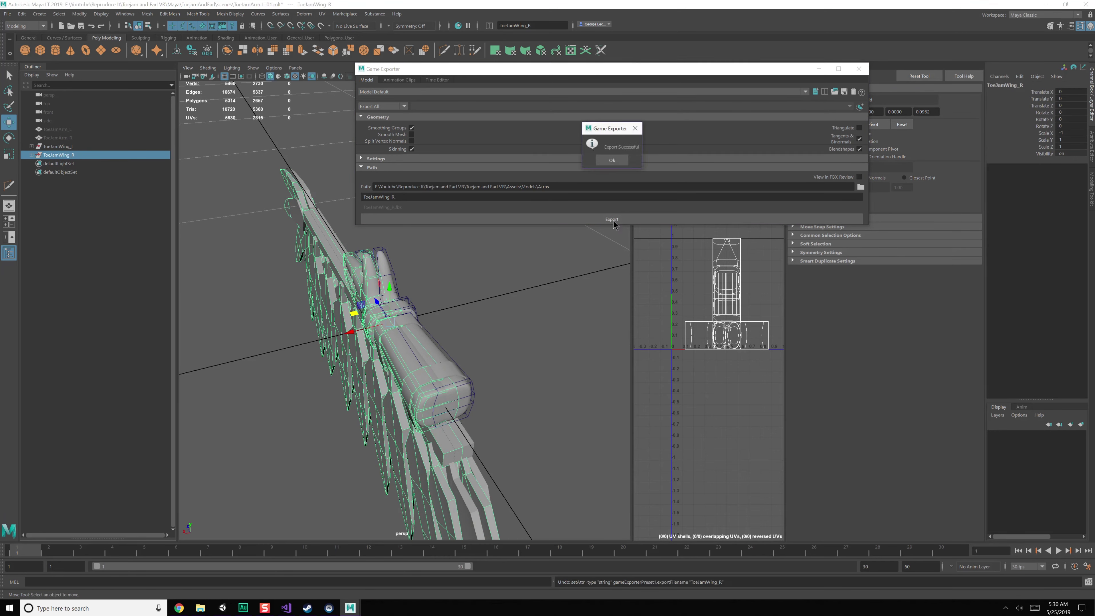
click(612, 160)
click(854, 69)
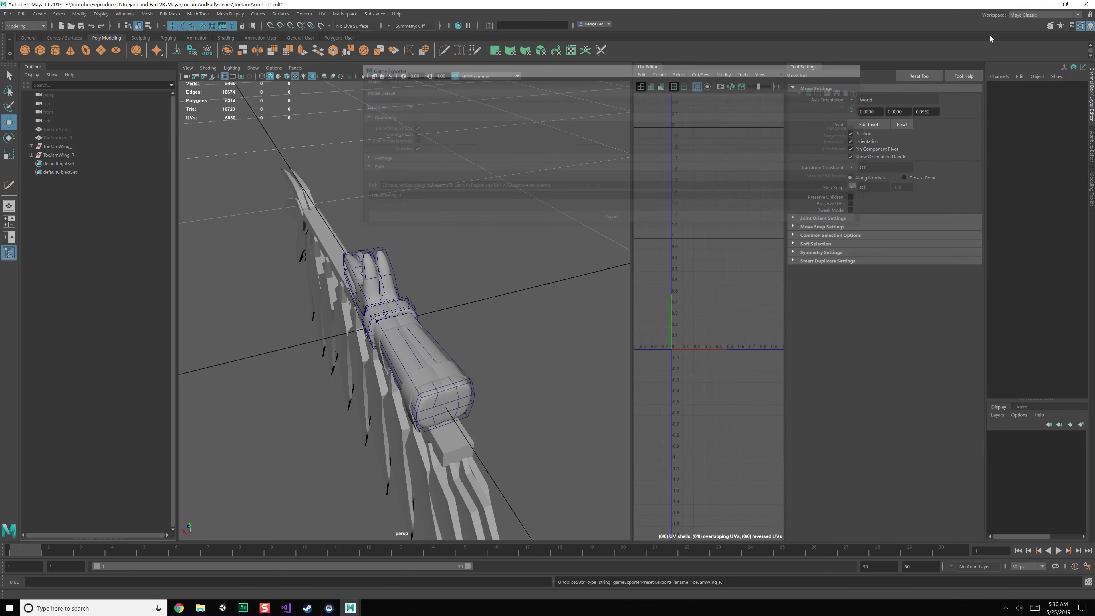
- Switch to Unity and bring the placeholder Cube under Hand L into view
click(1045, 4)
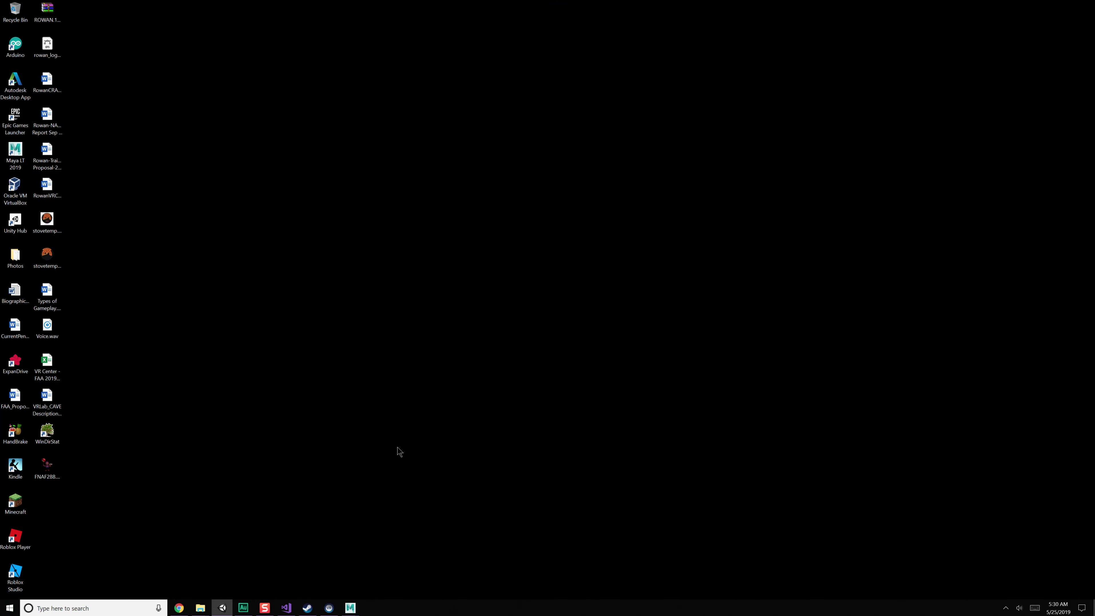
click(223, 608)
right_drag(540, 372, 523, 383)
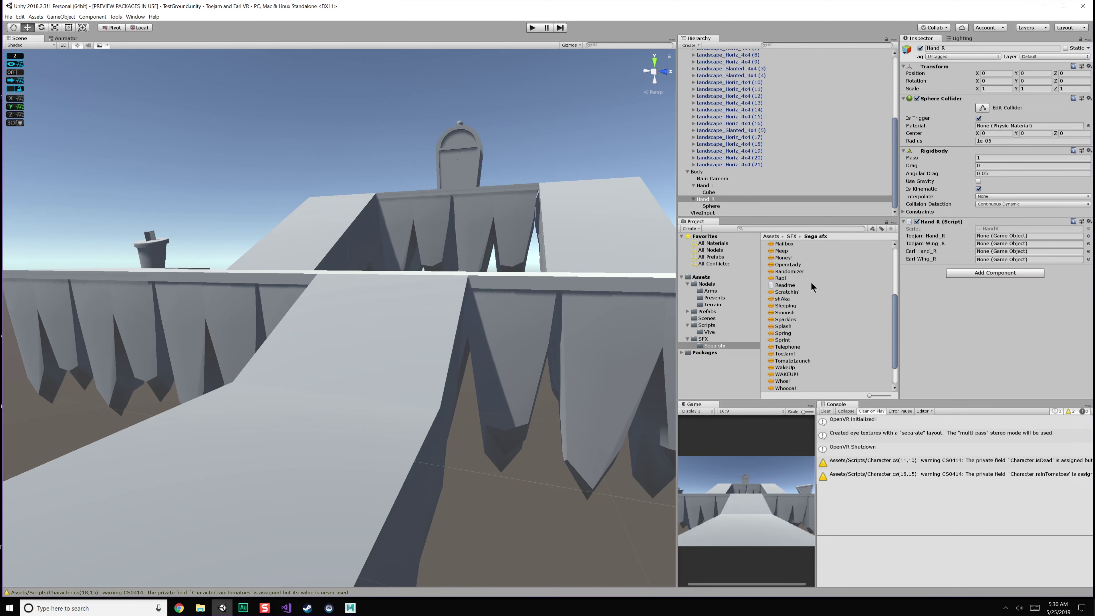
scroll(818, 284, up, 2)
click(709, 192)
right_drag(463, 314, 466, 390)
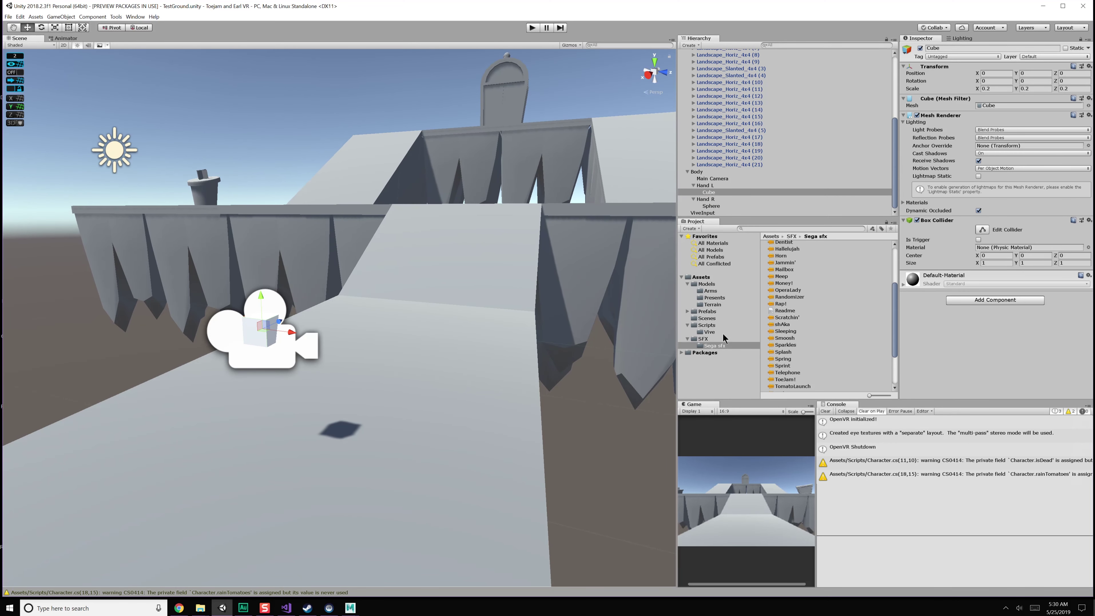
- Parent the ToeJamArm_L and ToeJamArm_R models to Hand L and Hand R, and delete the placeholder Cube and Sphere
click(711, 291)
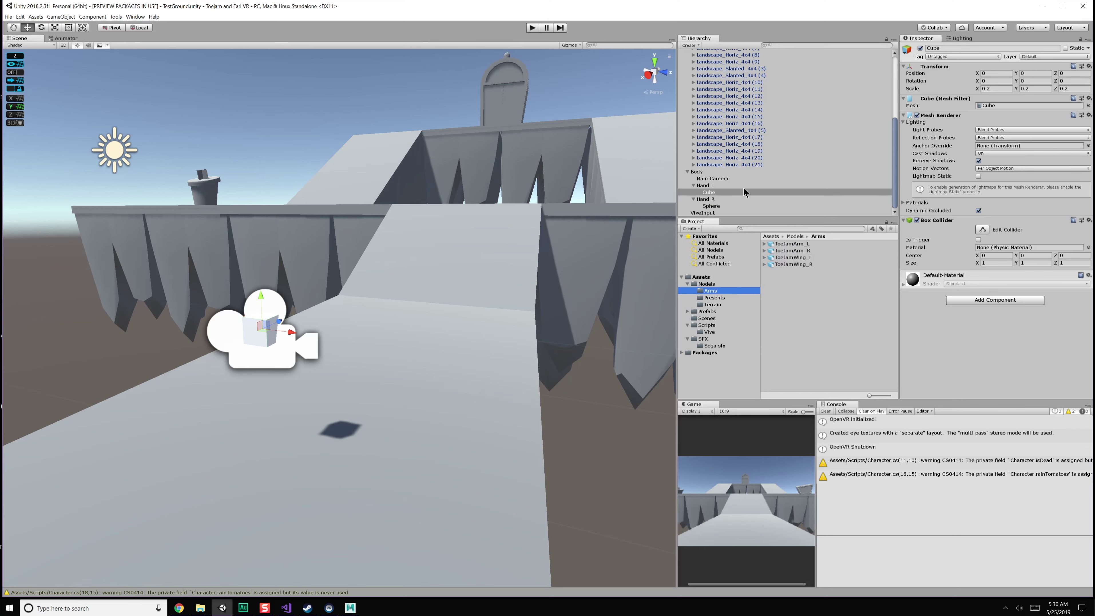
drag(799, 252, 709, 187)
drag(796, 251, 714, 200)
click(717, 187)
key(Delete)
click(719, 198)
key(Delete)
- Examine the placed arm models around the main camera from several angles in the scene
alt+drag(367, 340, 425, 396)
alt+middle_drag(425, 395, 366, 330)
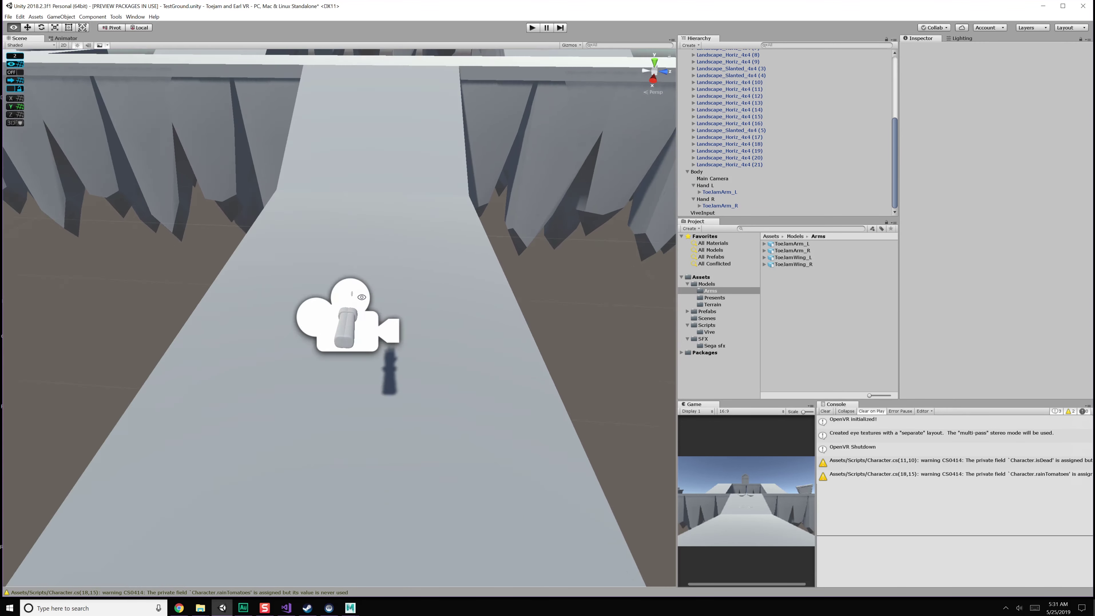
alt+drag(367, 330, 408, 447)
alt+middle_drag(408, 447, 367, 347)
alt+drag(367, 347, 373, 365)
scroll(373, 365, up, 4)
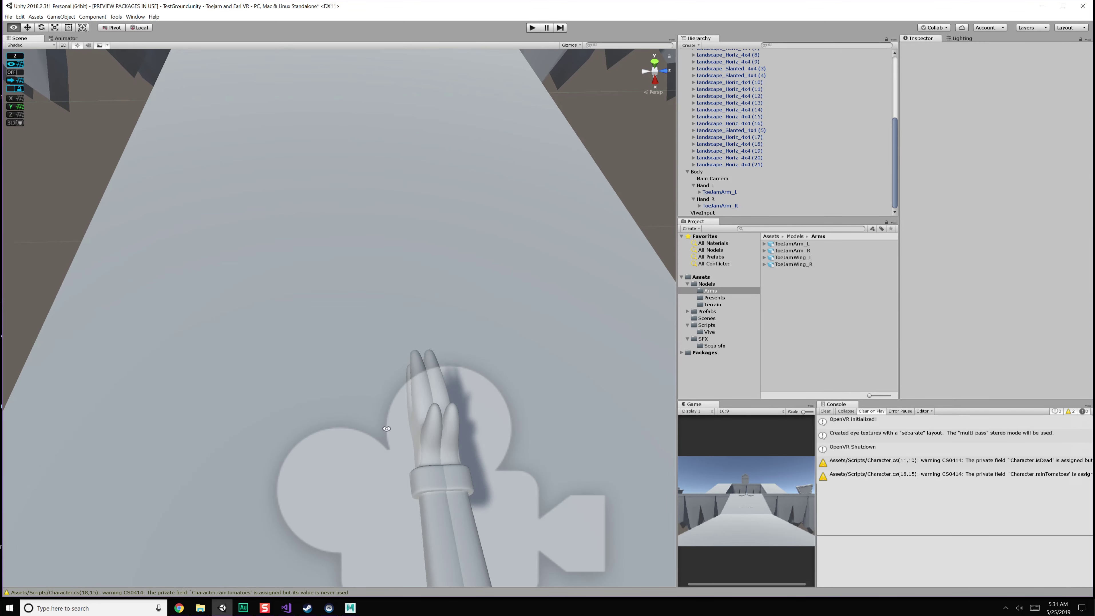
scroll(373, 365, down, 9)
alt+drag(612, 257, 474, 298)
click(716, 186)
alt+drag(513, 244, 403, 256)
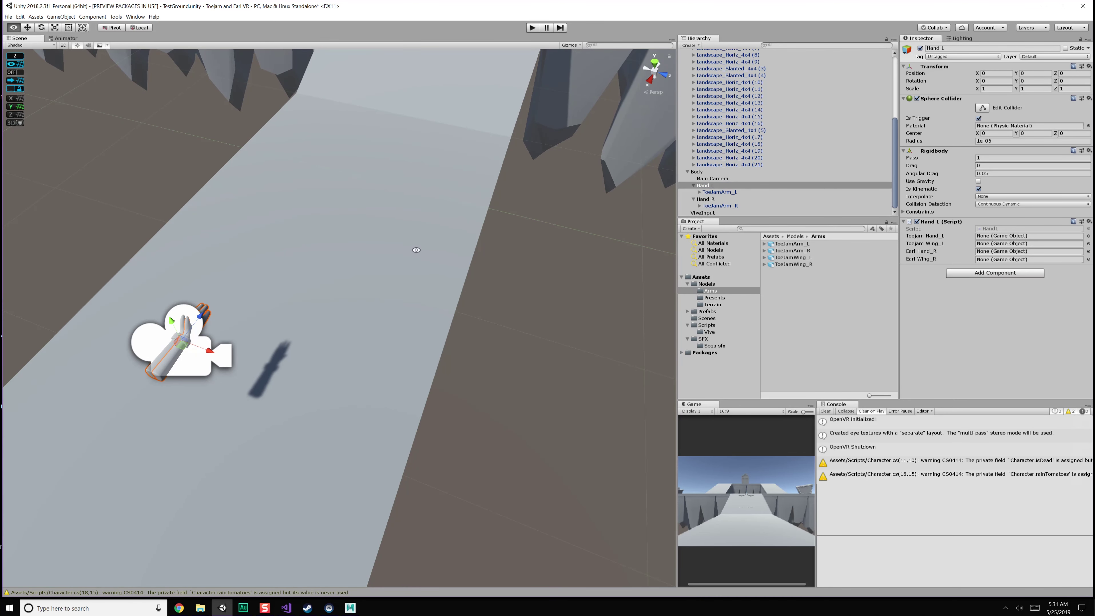
alt+drag(400, 251, 520, 236)
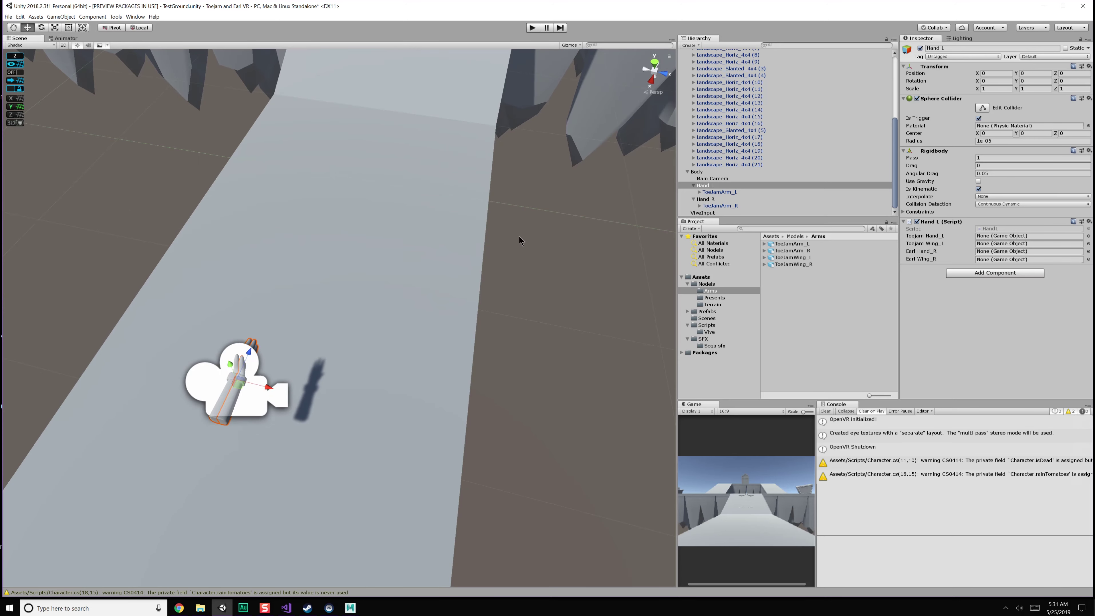
- Place ToeJamWing_L under Hand L's arm object and ToeJamWing_R under Hand R
click(800, 259)
drag(795, 260, 726, 198)
click(802, 264)
drag(802, 264, 735, 206)
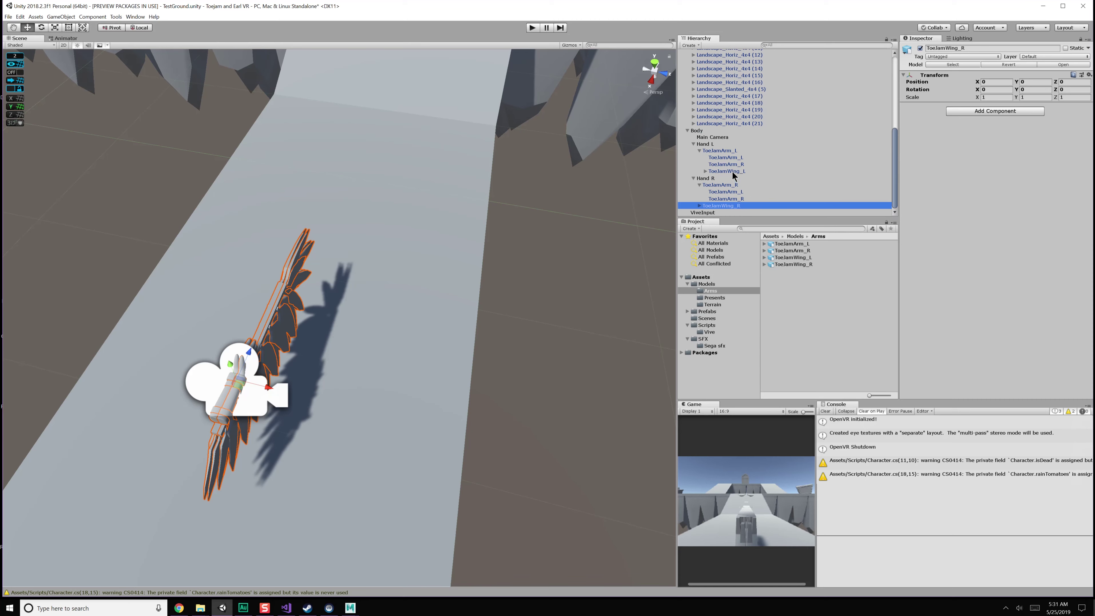
- Examine the arm meshes nested under both hands and the arm and wing assets in the Arms folder
click(730, 198)
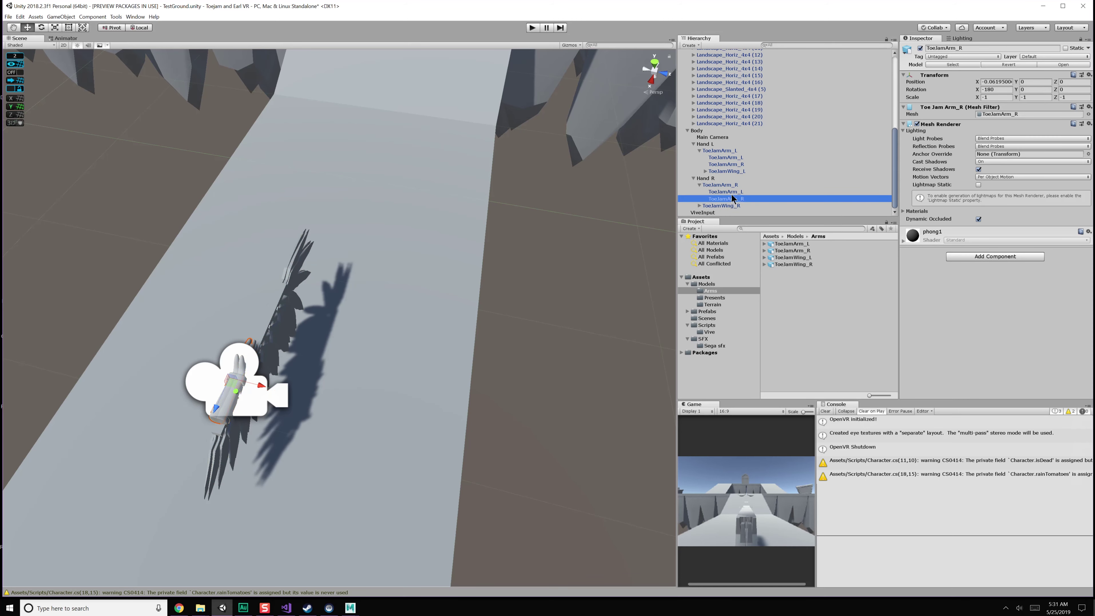
click(732, 193)
click(735, 165)
click(736, 158)
click(770, 246)
click(772, 251)
click(780, 264)
click(780, 258)
click(780, 251)
click(778, 244)
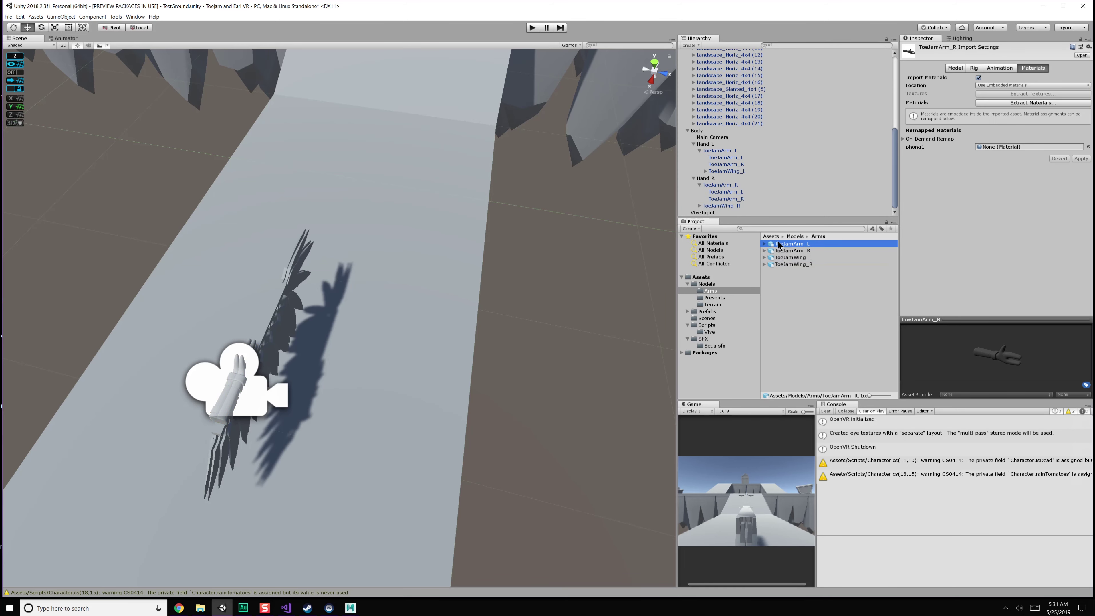
- Delete the extra ToeJamArm_R mesh nested under Hand L, breaking the prefab instance
click(727, 164)
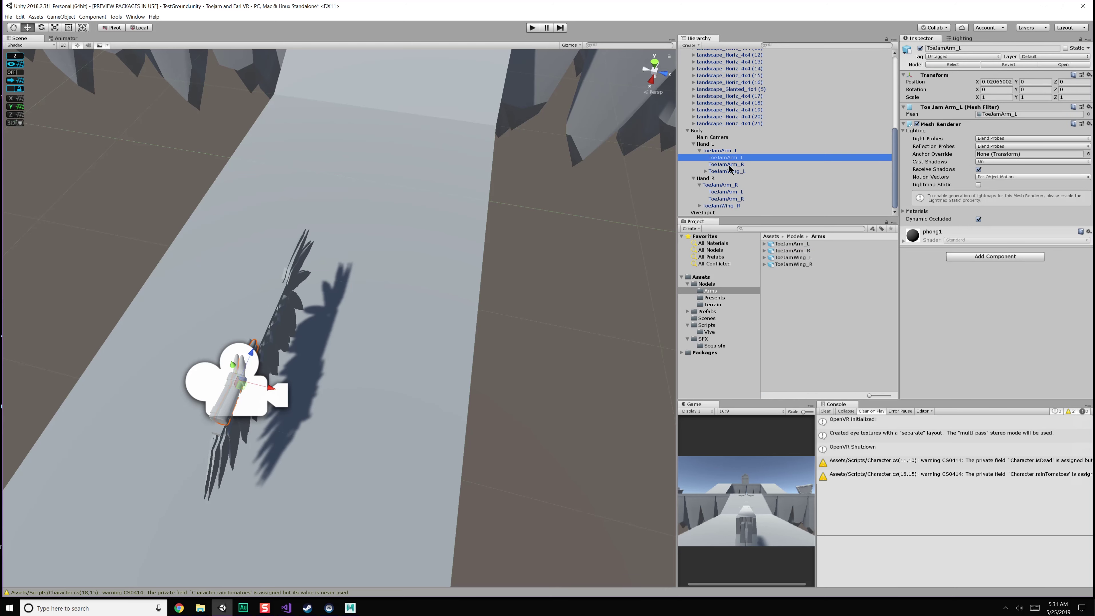
key(Delete)
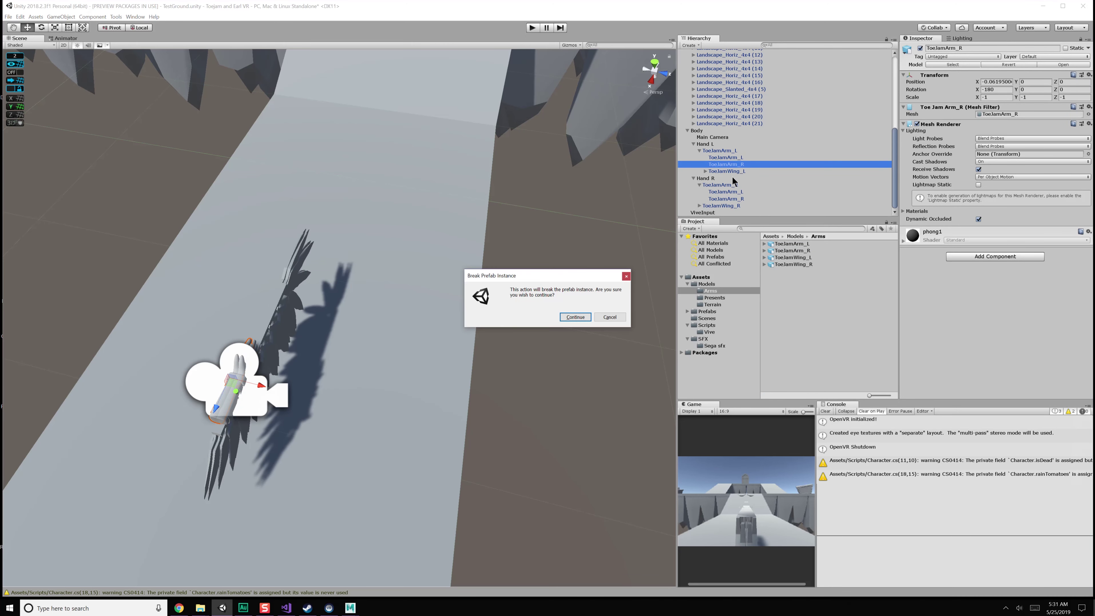
click(575, 317)
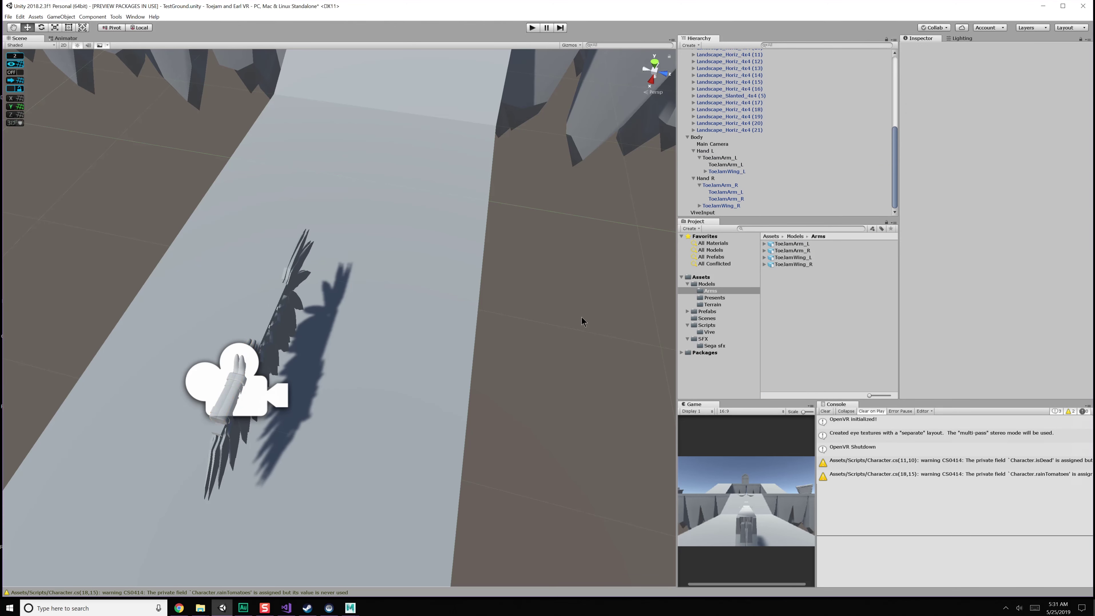
- Delete the extra ToeJamArm_L mesh nested under Hand R, breaking the prefab instance
click(732, 187)
click(731, 193)
click(735, 200)
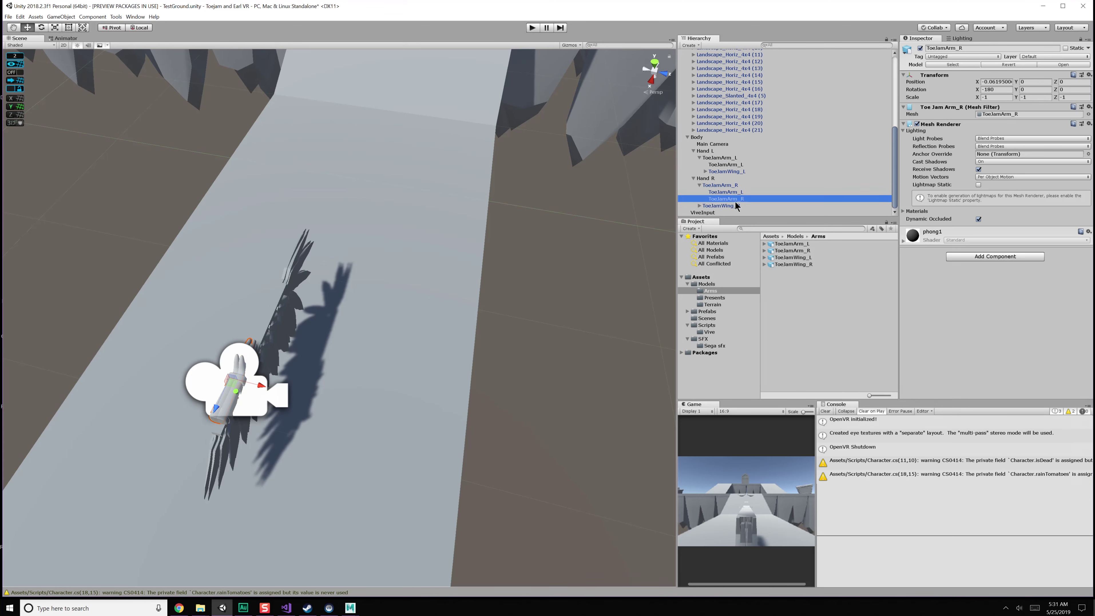
click(733, 194)
click(733, 200)
click(733, 192)
key(Delete)
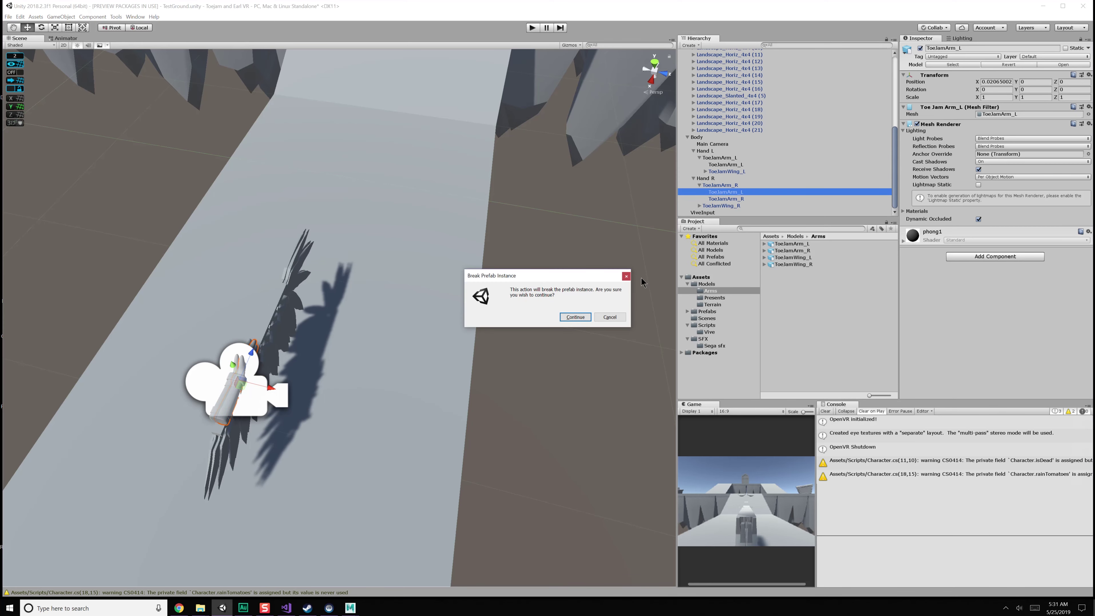
click(577, 317)
- Examine the remaining arm and wing objects in the hierarchy and the contents of the ToeJamArm_L asset
click(738, 206)
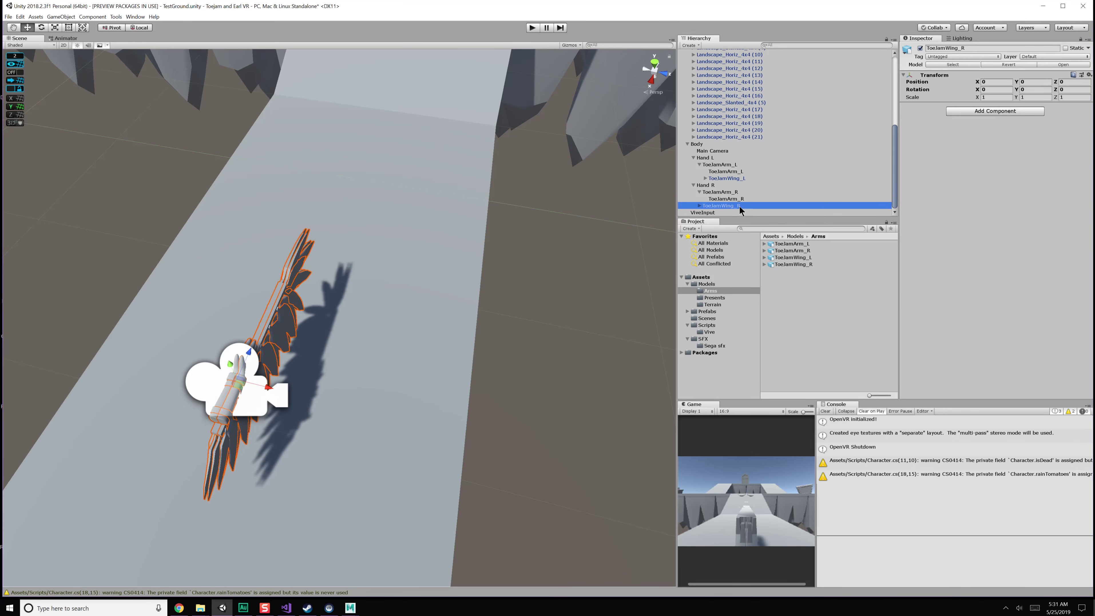
click(738, 172)
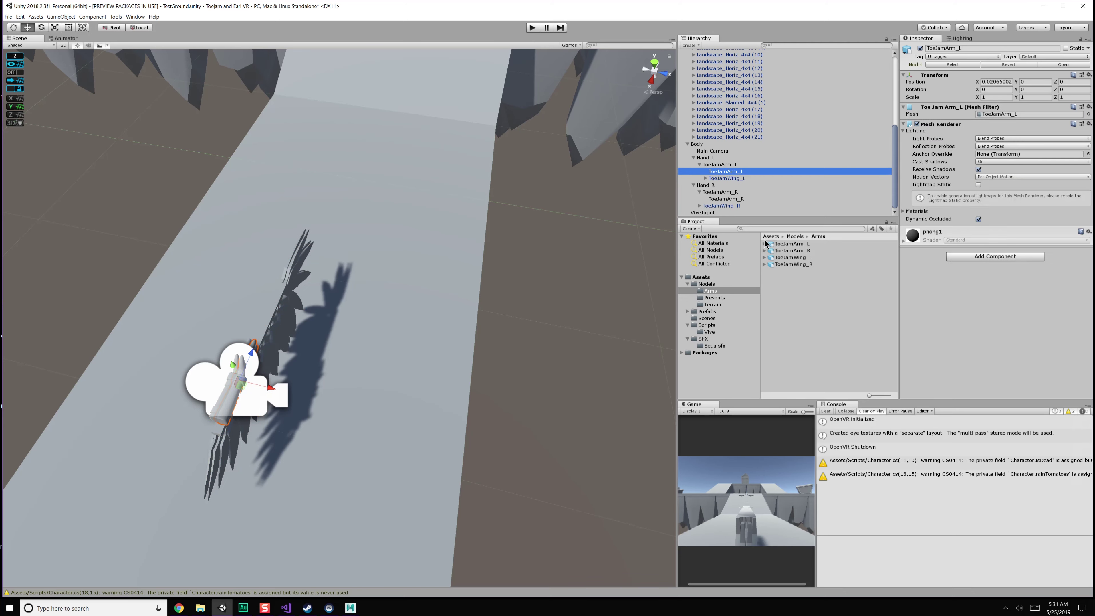
click(786, 244)
click(765, 244)
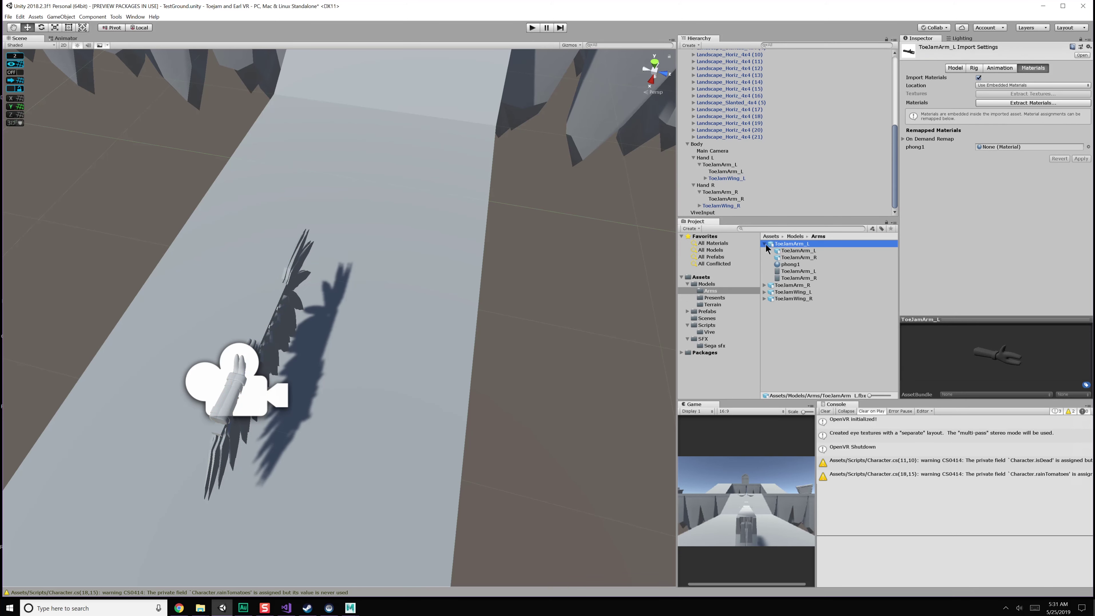
click(765, 244)
click(764, 244)
click(776, 292)
click(741, 200)
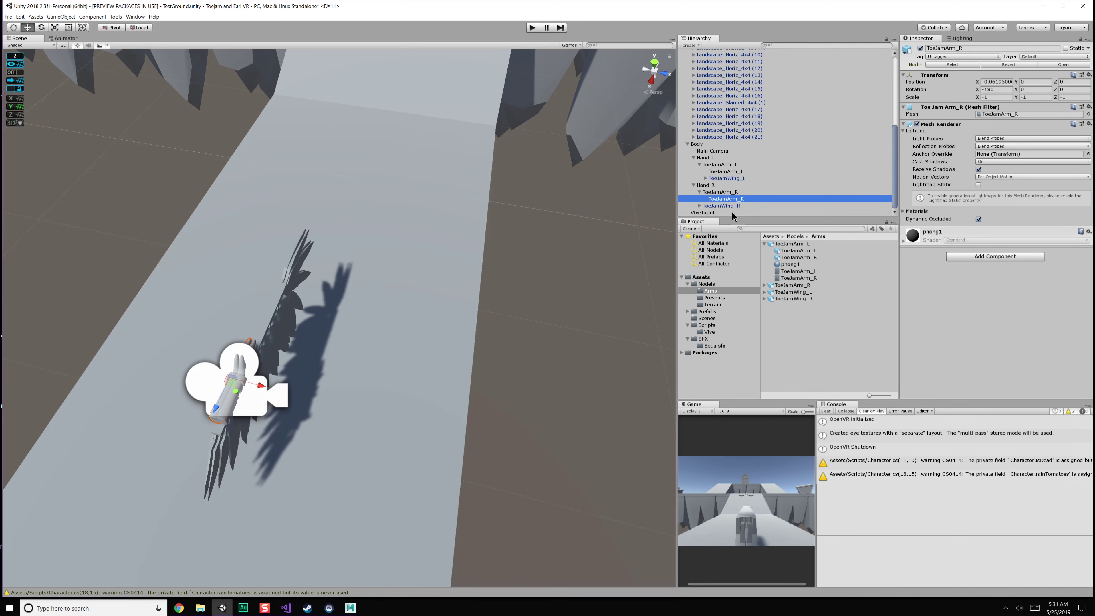
- Delete all the arm and wing models from under Hand L and Hand R
click(732, 205)
click(724, 193)
key(Delete)
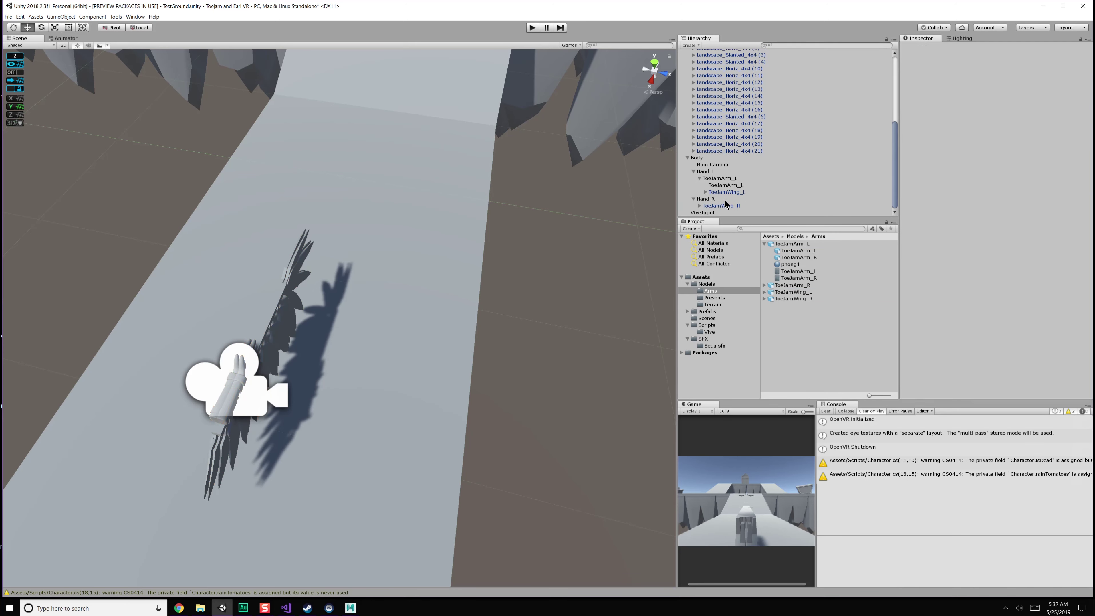
click(724, 180)
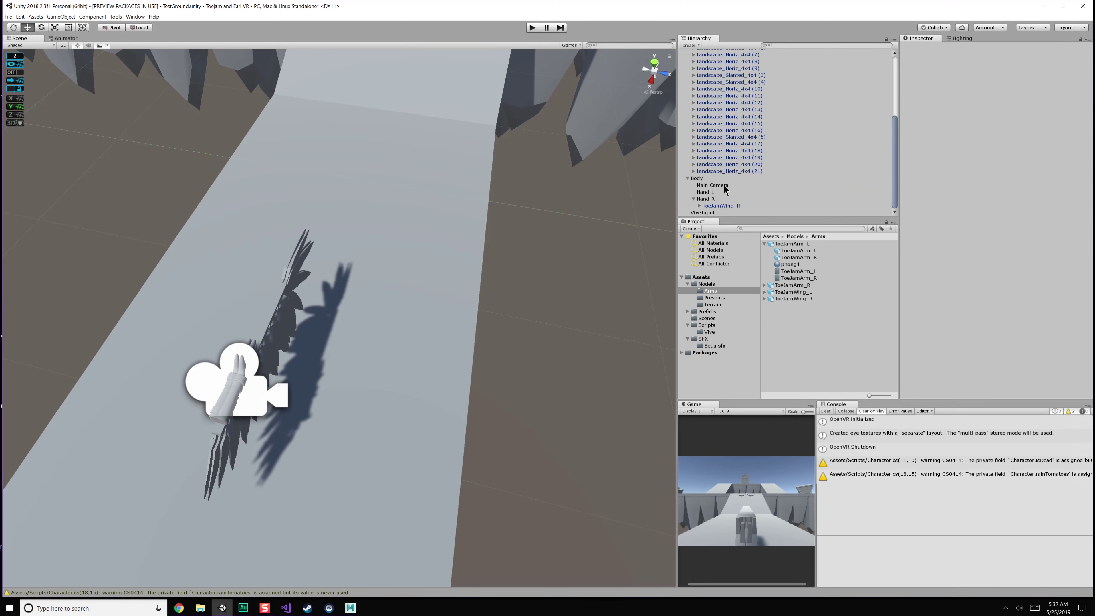
ctrl+click(716, 205)
key(Delete)
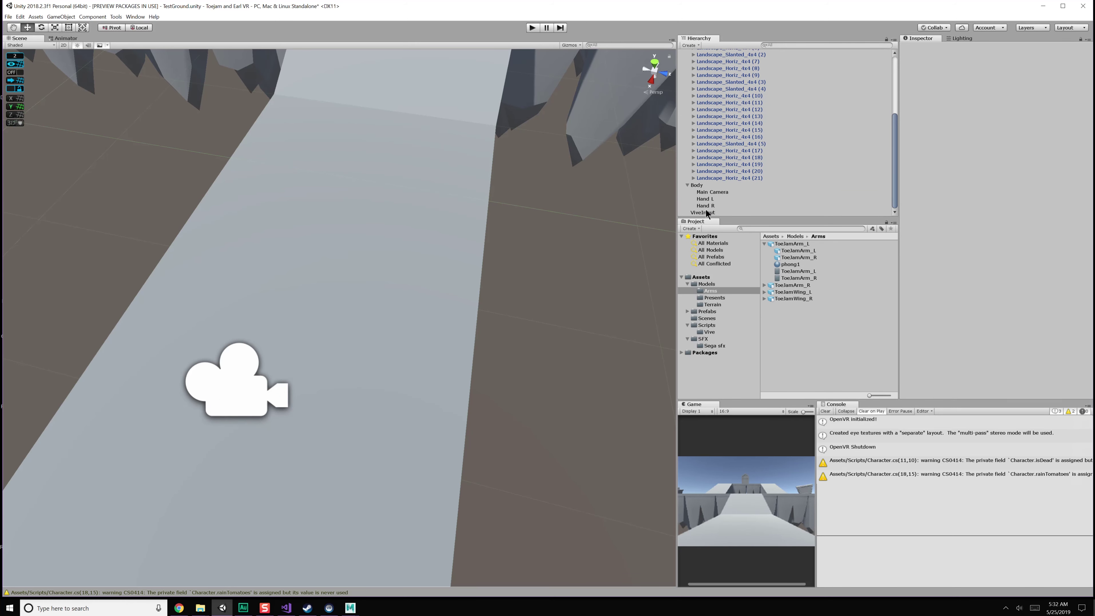
- Switch to Maya and export only ToeJamWing_L with the Game Exporter as ToeJamWing_L, using Export Selection and replacing the existing file
click(351, 607)
click(69, 147)
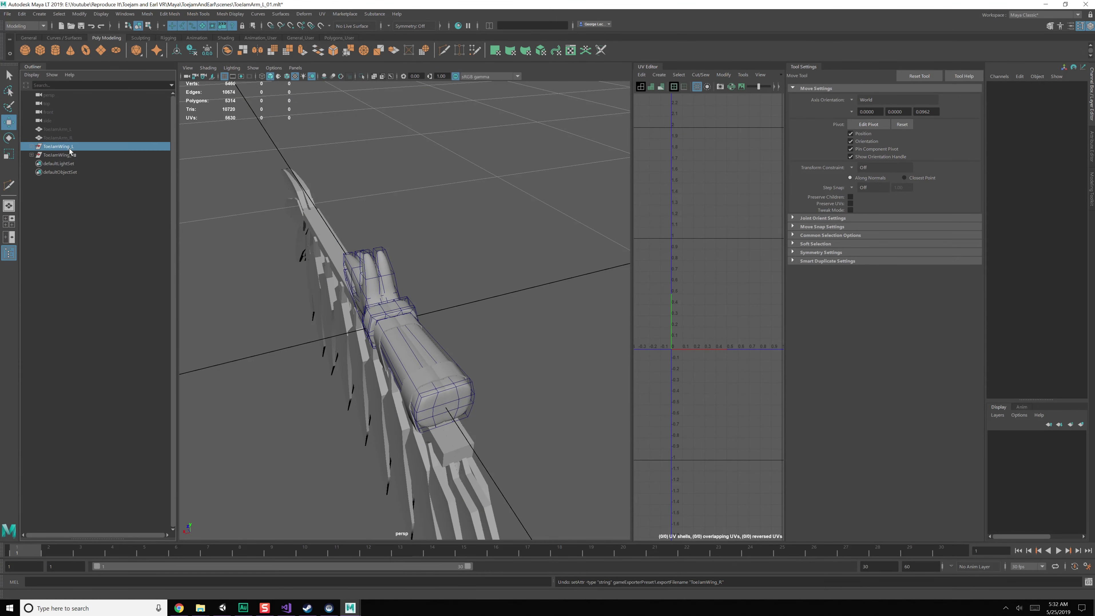
click(8, 13)
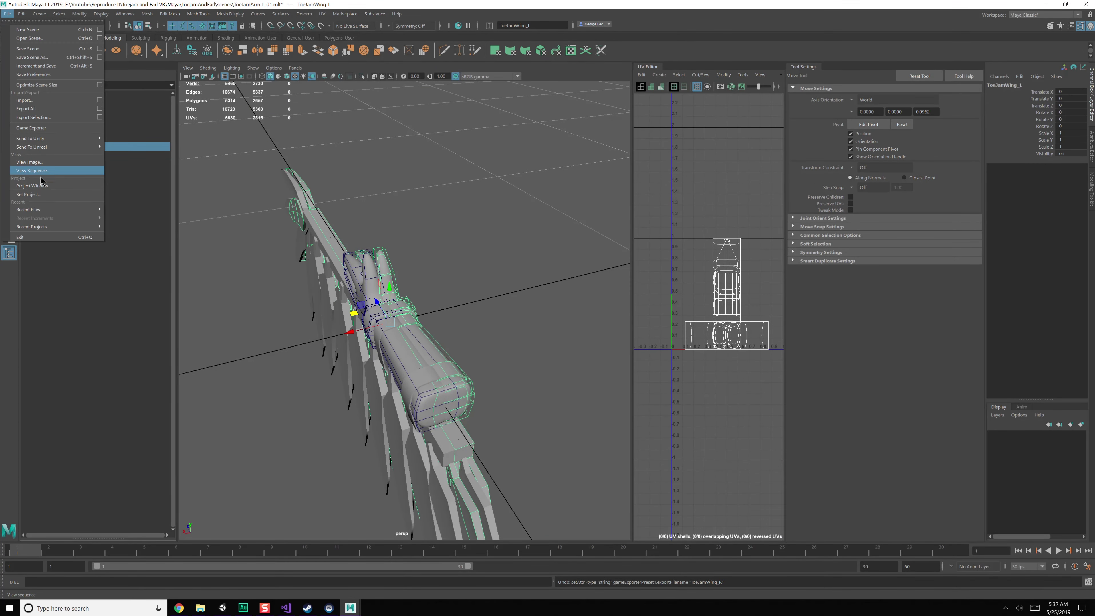
click(31, 128)
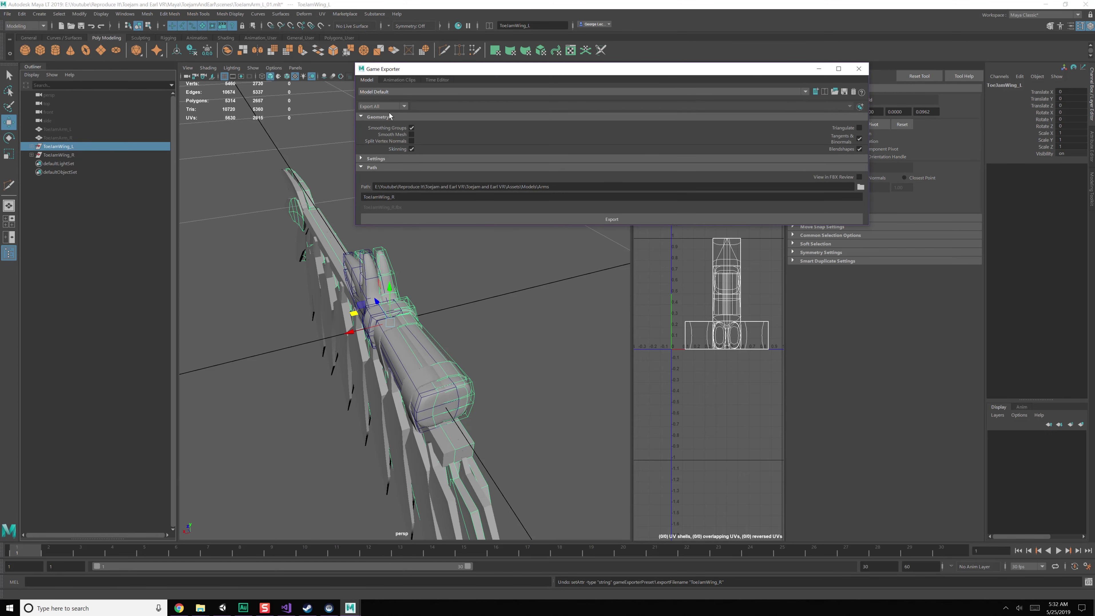
click(386, 108)
click(377, 127)
click(412, 197)
text(L)
click(438, 220)
click(595, 161)
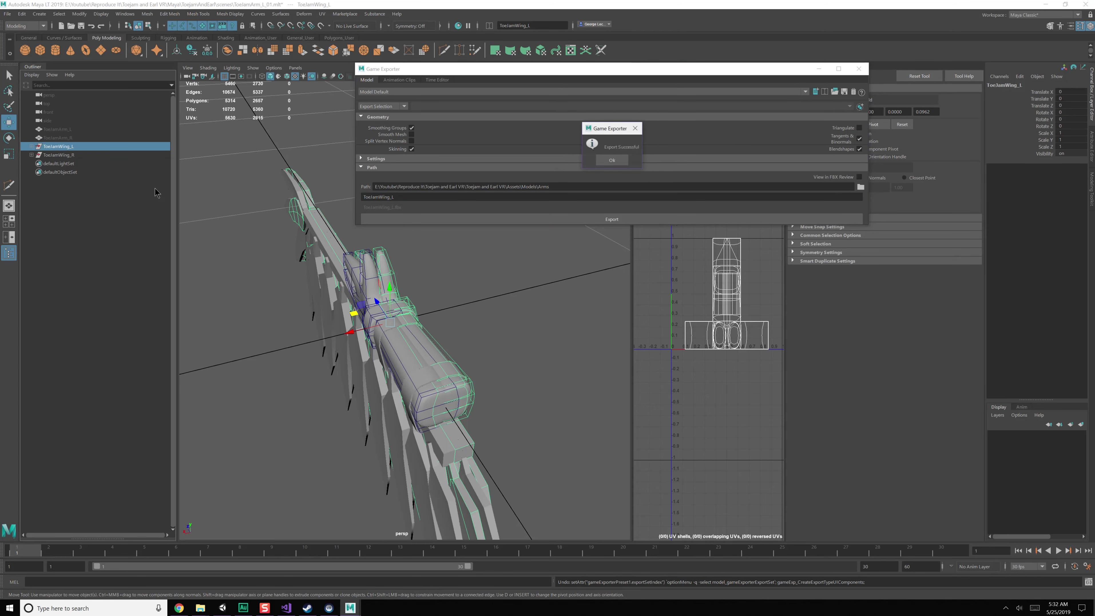
click(611, 160)
- Export only the ToeJamWing_R group under the file name ToeJamWing_R, replacing the existing file
click(59, 155)
click(430, 196)
click(477, 217)
click(583, 164)
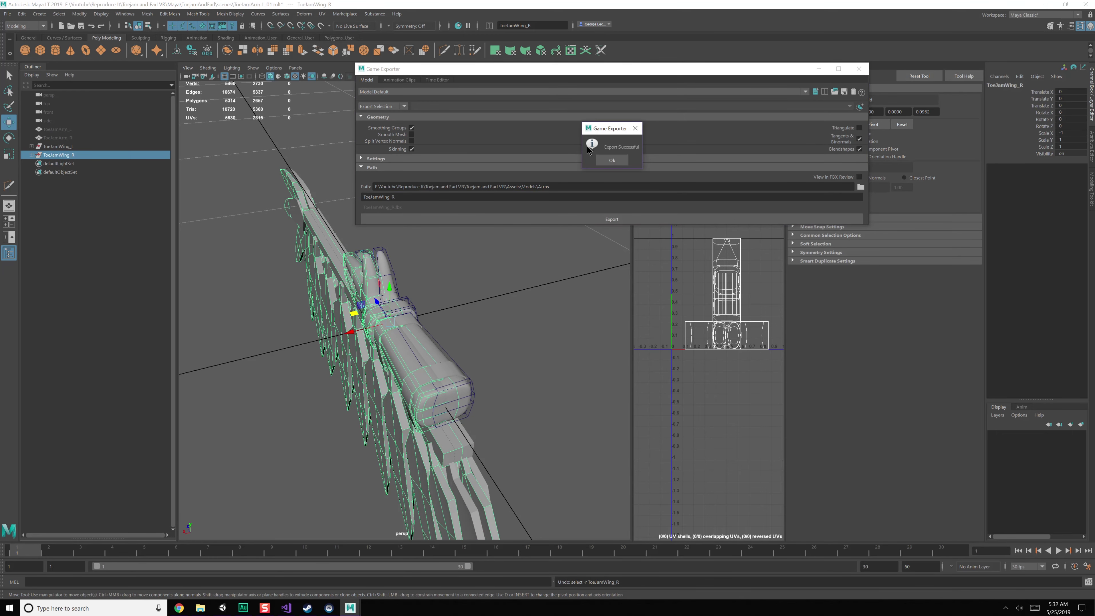
click(598, 159)
- Show all hidden objects and export only the ToeJamArm_L mesh as ToeJamArm_L, replacing the existing file
click(101, 13)
mouse_move(181, 69)
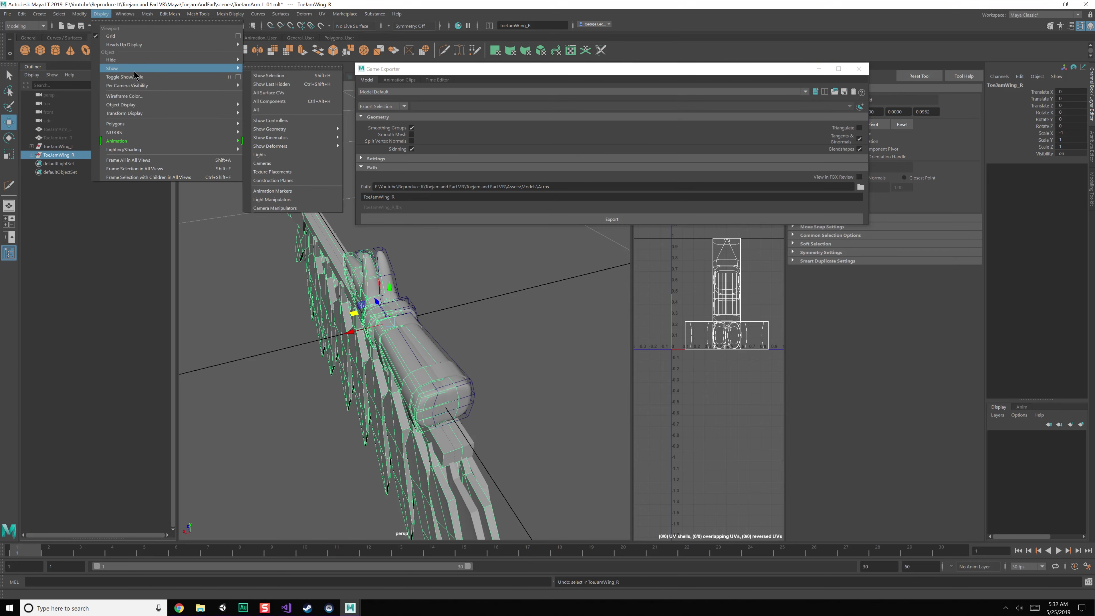
click(269, 109)
click(57, 129)
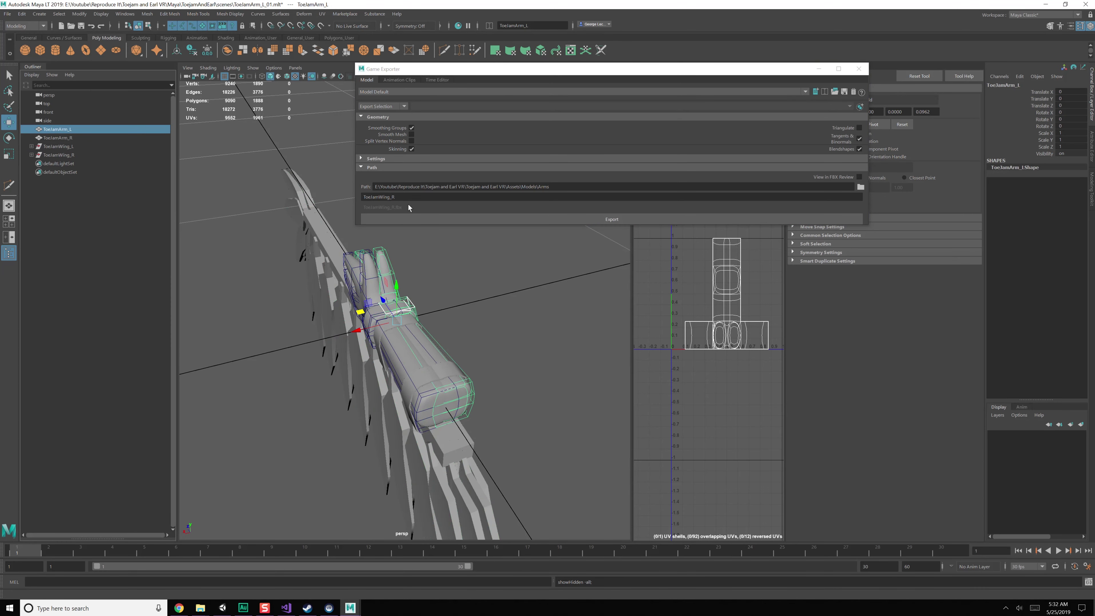
click(401, 197)
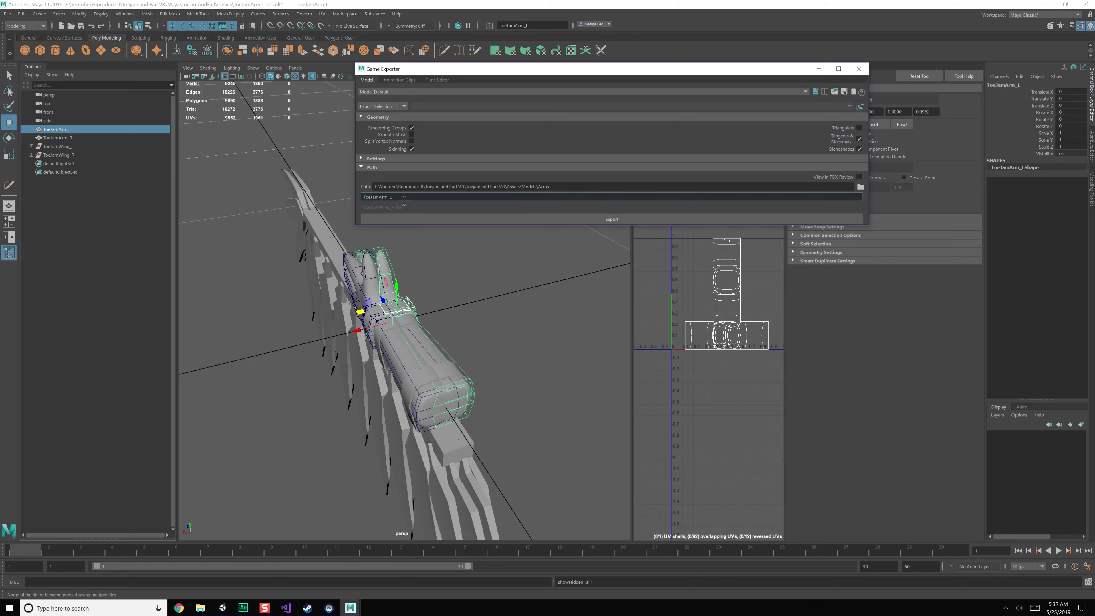
click(417, 218)
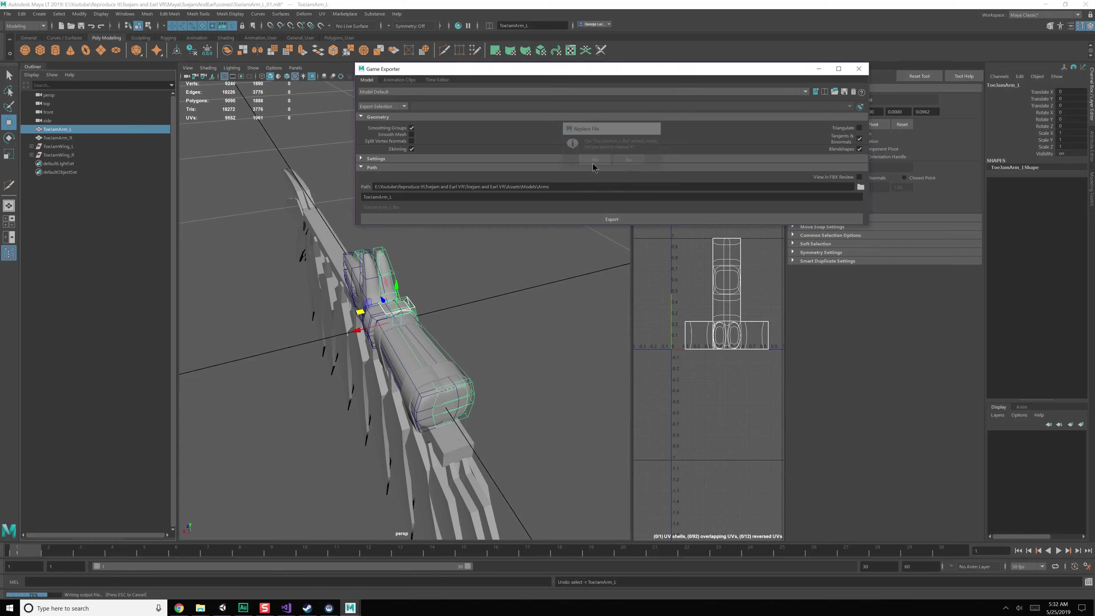
click(607, 161)
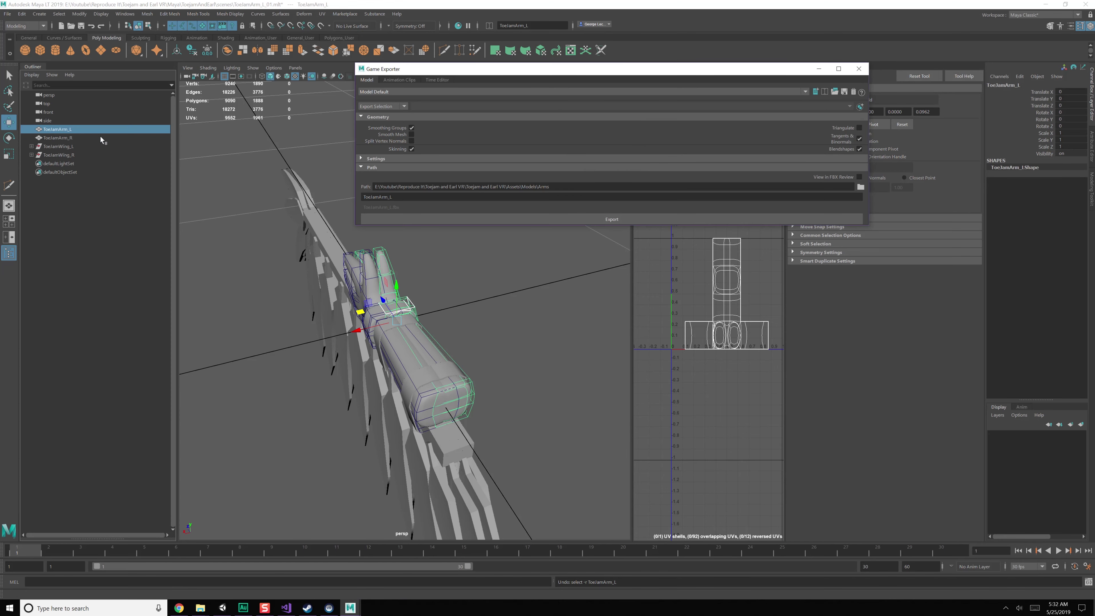
- Export only the ToeJamArm_R mesh under the file name ToeJamArm_R, replacing the existing file
click(102, 137)
click(396, 197)
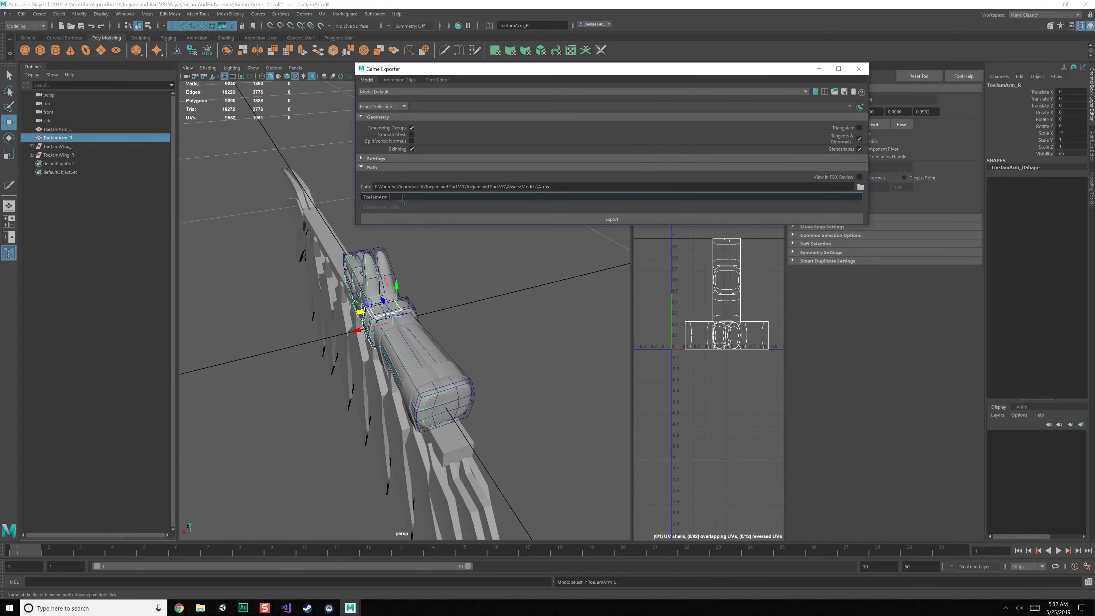
click(492, 219)
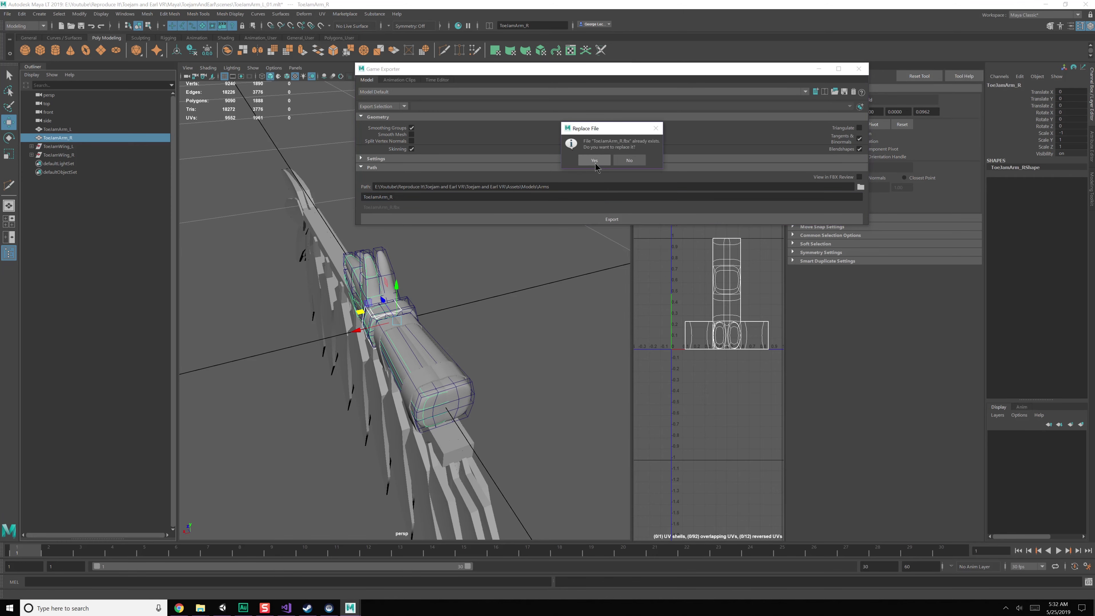
click(612, 160)
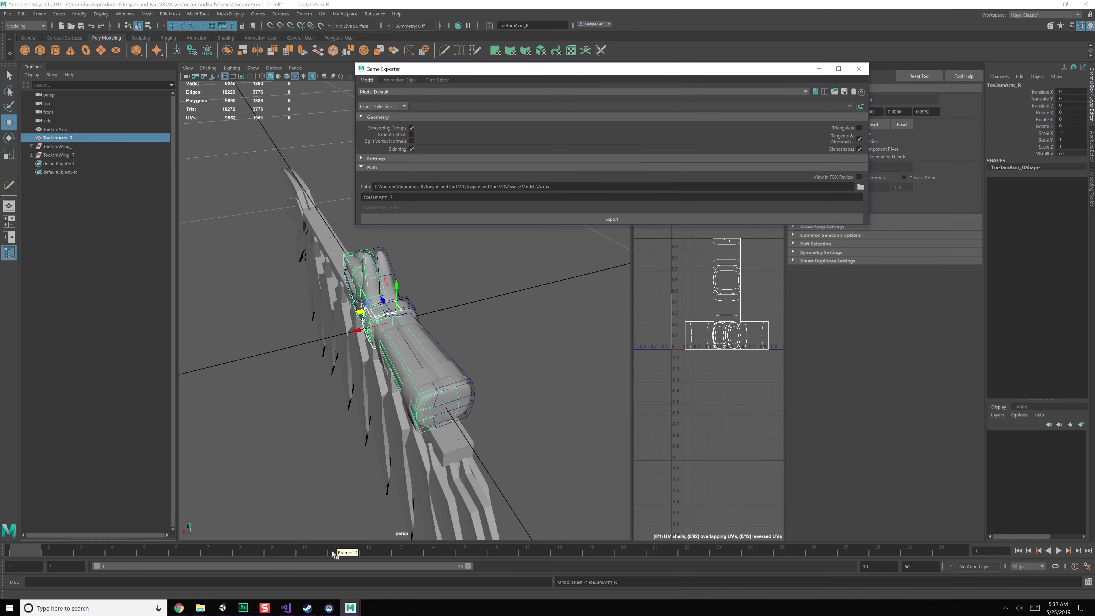
- Switch to Unity and parent the ToeJamArm_L and ToeJamWing_L models to Hand L and ToeJamArm_R and ToeJamWing_R to Hand R
click(223, 607)
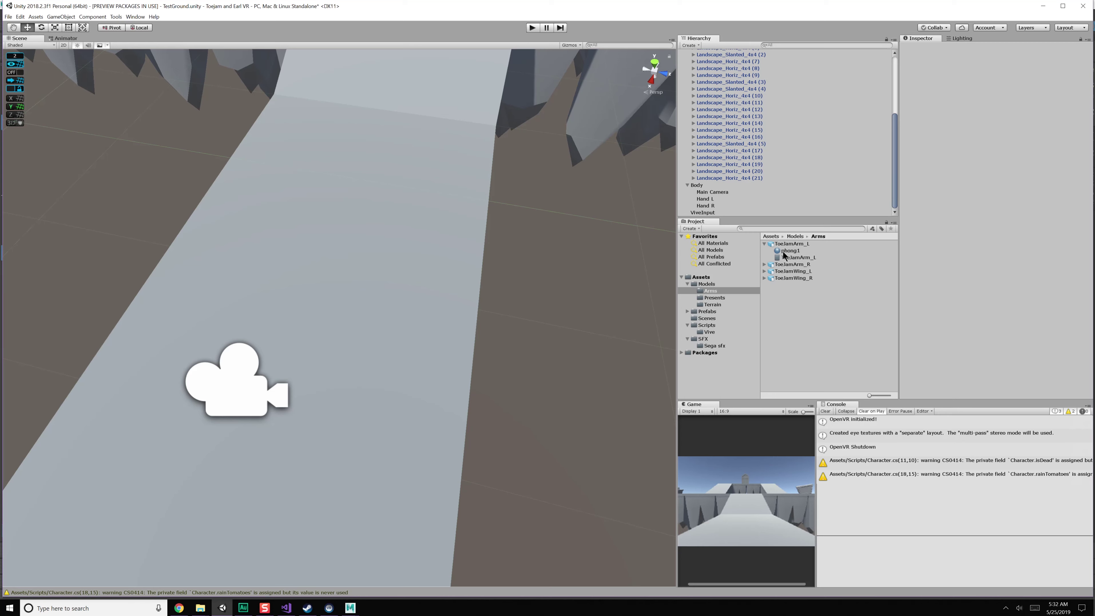
click(765, 244)
drag(793, 244, 713, 201)
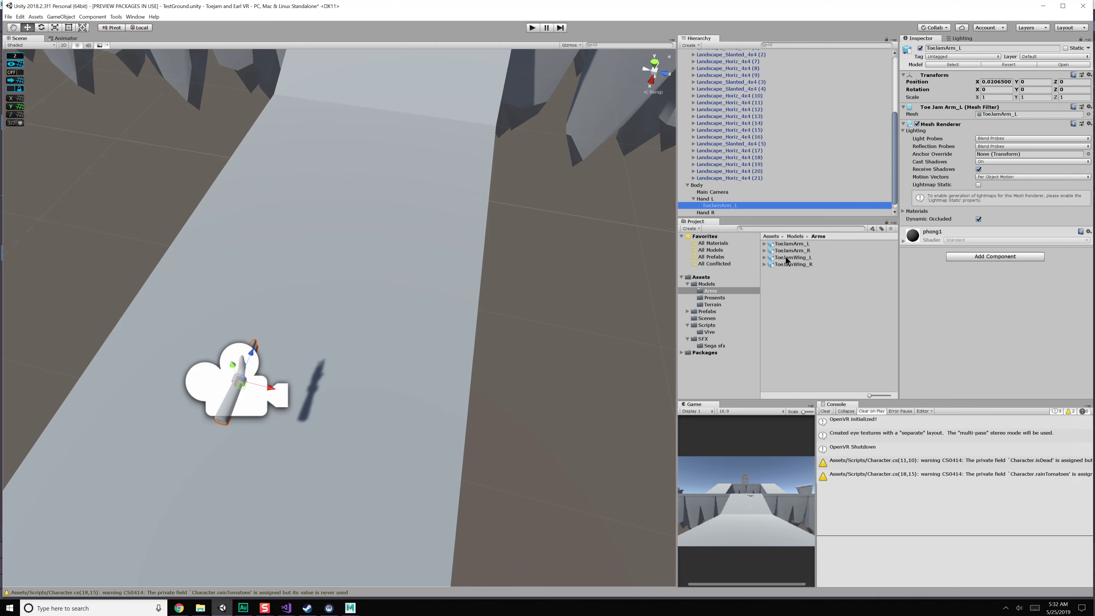
drag(789, 251, 712, 189)
drag(795, 264, 712, 202)
- Deactivate both the ToeJamWing_L object under Hand L and the ToeJamWing_R object under Hand R
alt+drag(596, 271, 401, 344)
alt+scroll(403, 298, up, 5)
scroll(724, 202, down, 1)
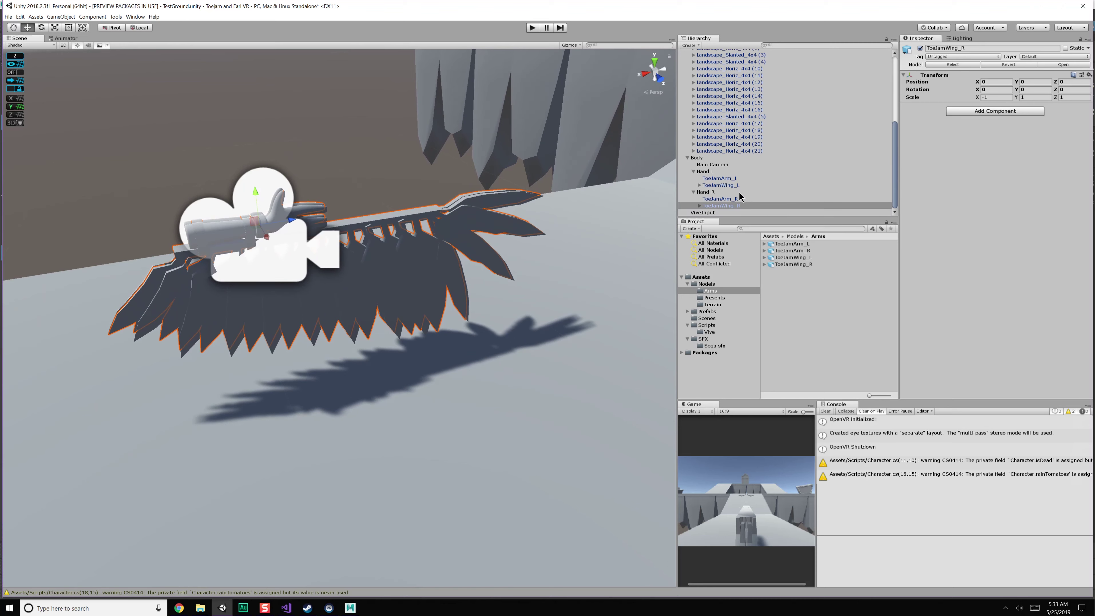
click(739, 186)
click(741, 205)
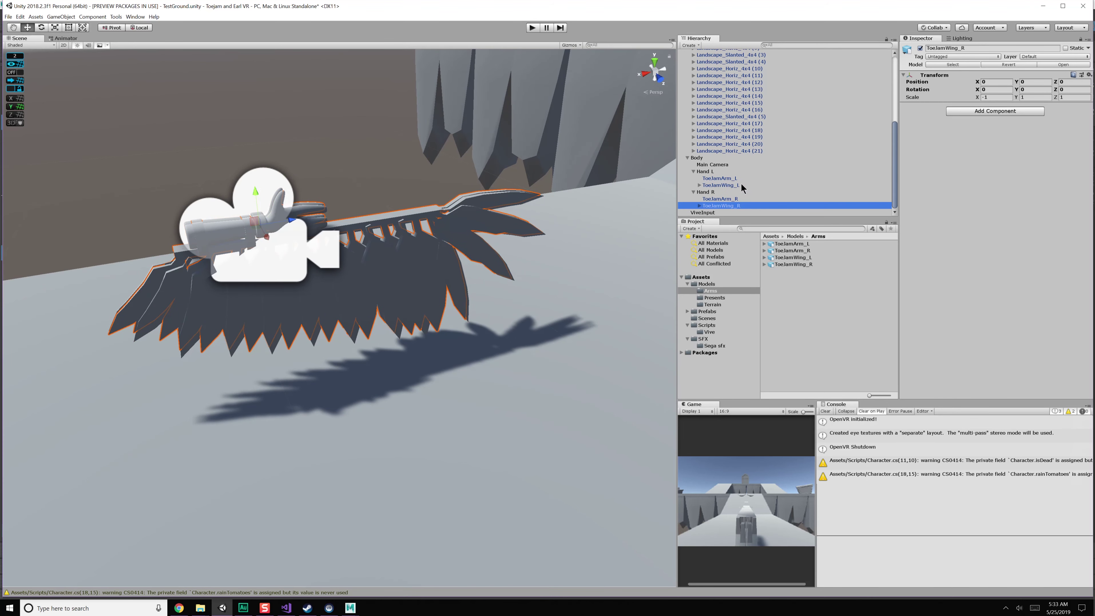
ctrl+click(741, 184)
click(921, 49)
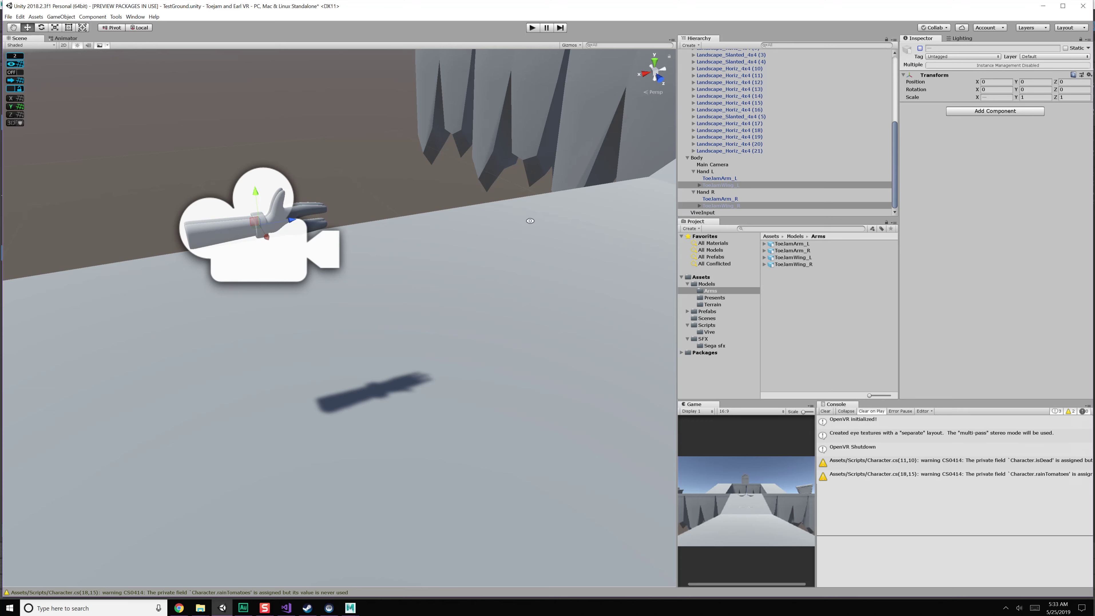
- Clear the wing selection and save the TestGround scene
alt+drag(490, 232, 572, 237)
alt+right_drag(571, 237, 527, 147)
alt+drag(517, 224, 450, 281)
click(315, 276)
key(ctrl+s)
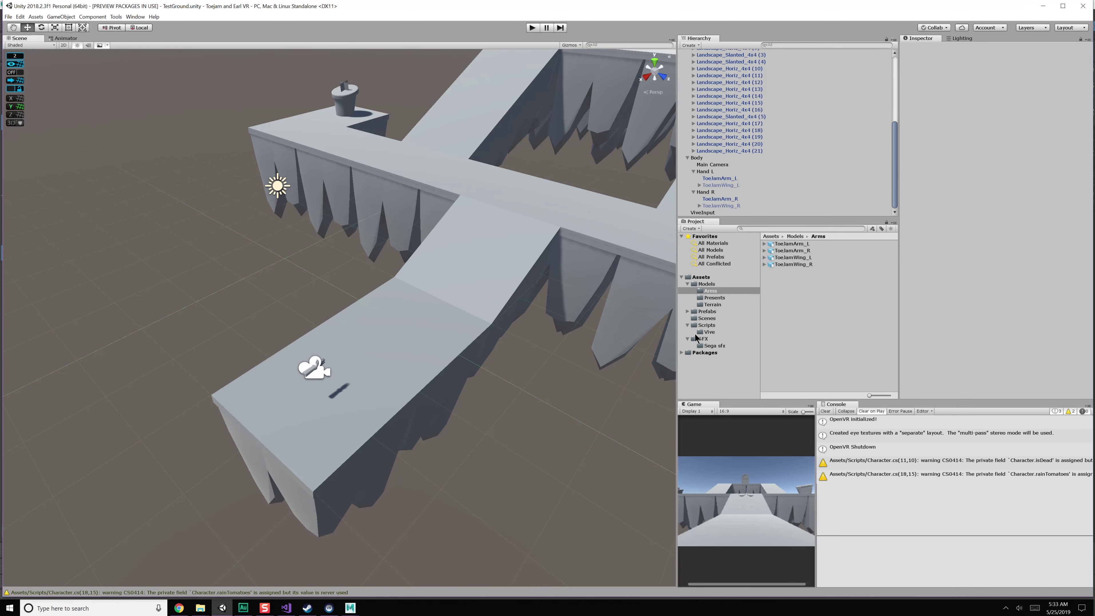